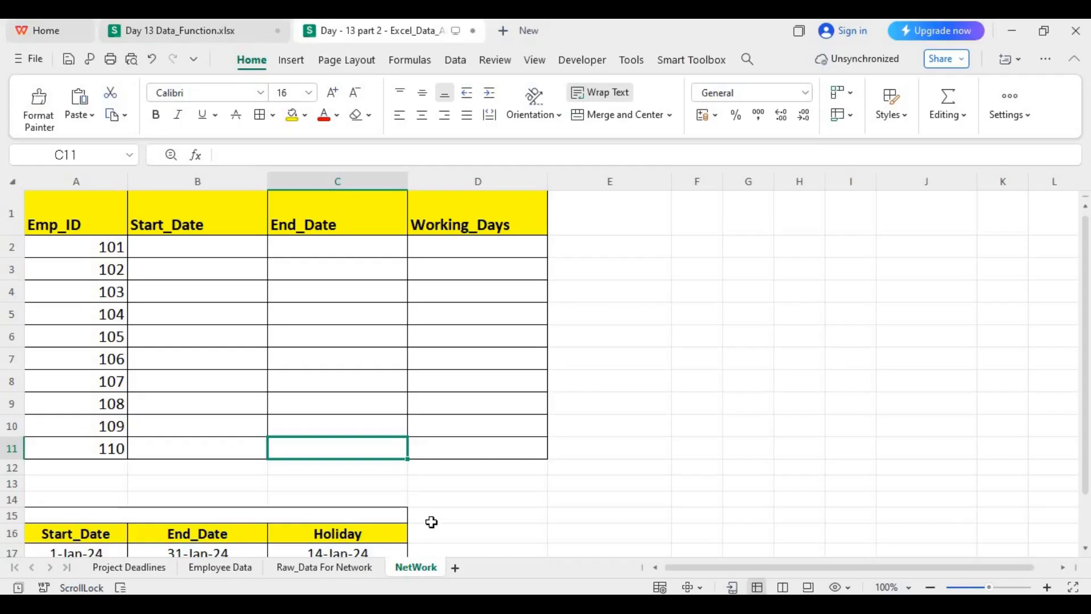
Step: Review the worksheets of the Excel data analysis workbook and the Day 13 Data_Function workbook, ending back on the Project Deadlines sheet
{"action": "left_click", "coordinate": [343, 567]}
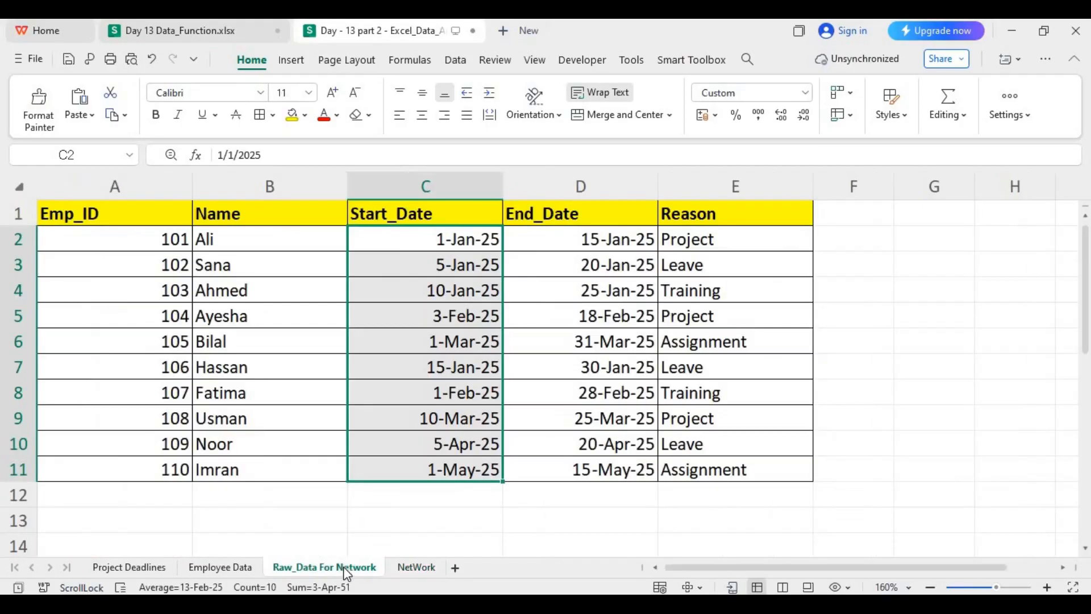
{"action": "left_click", "coordinate": [235, 565]}
{"action": "left_click", "coordinate": [314, 571]}
{"action": "left_click", "coordinate": [129, 567]}
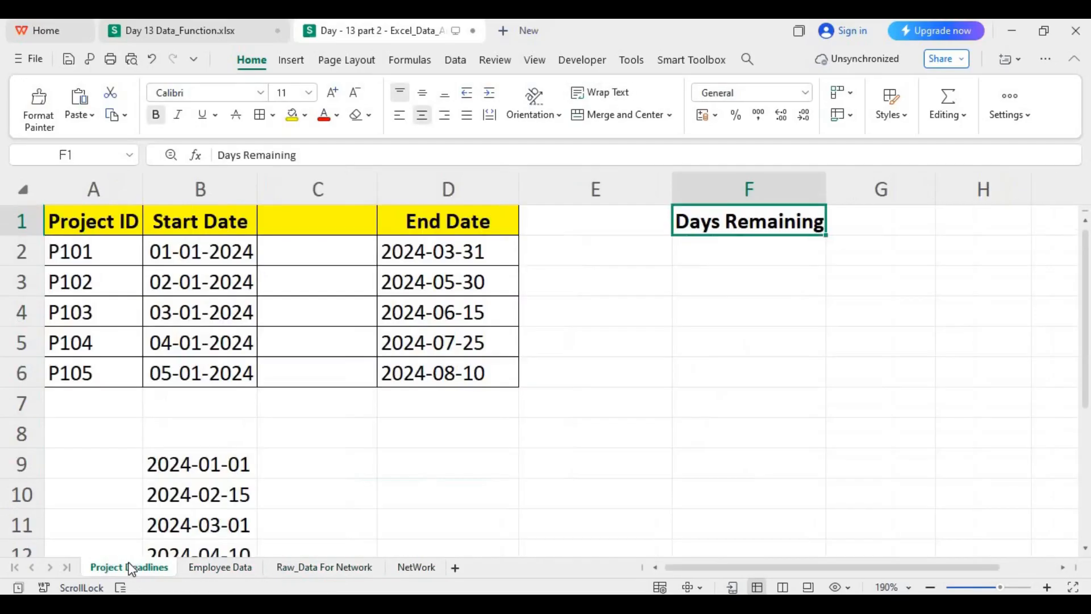
{"action": "left_click", "coordinate": [197, 35]}
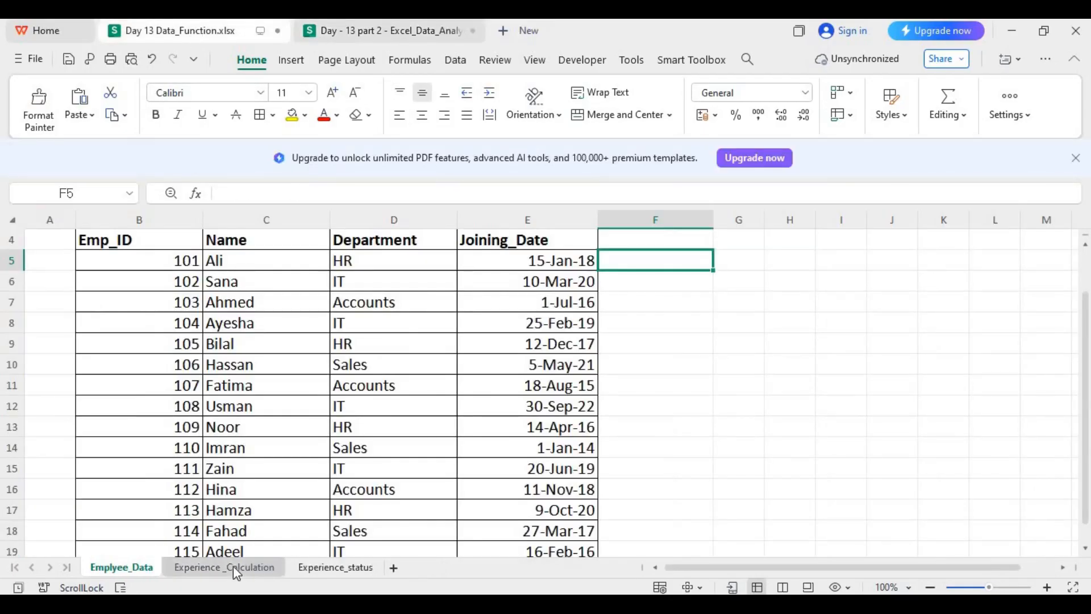
{"action": "left_click", "coordinate": [233, 566]}
{"action": "left_click", "coordinate": [139, 567]}
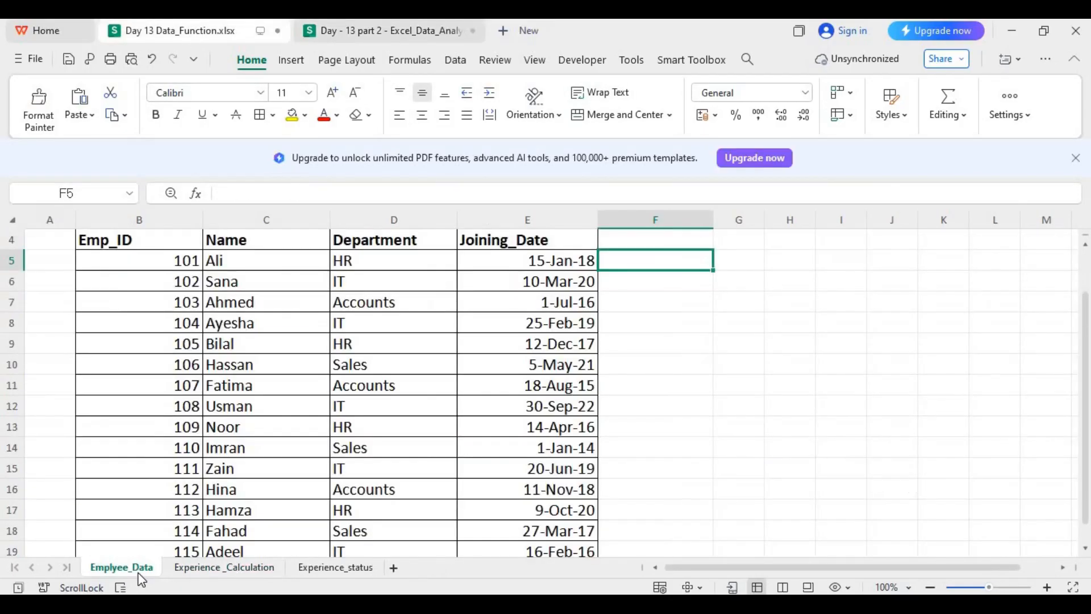
{"action": "left_click", "coordinate": [213, 571]}
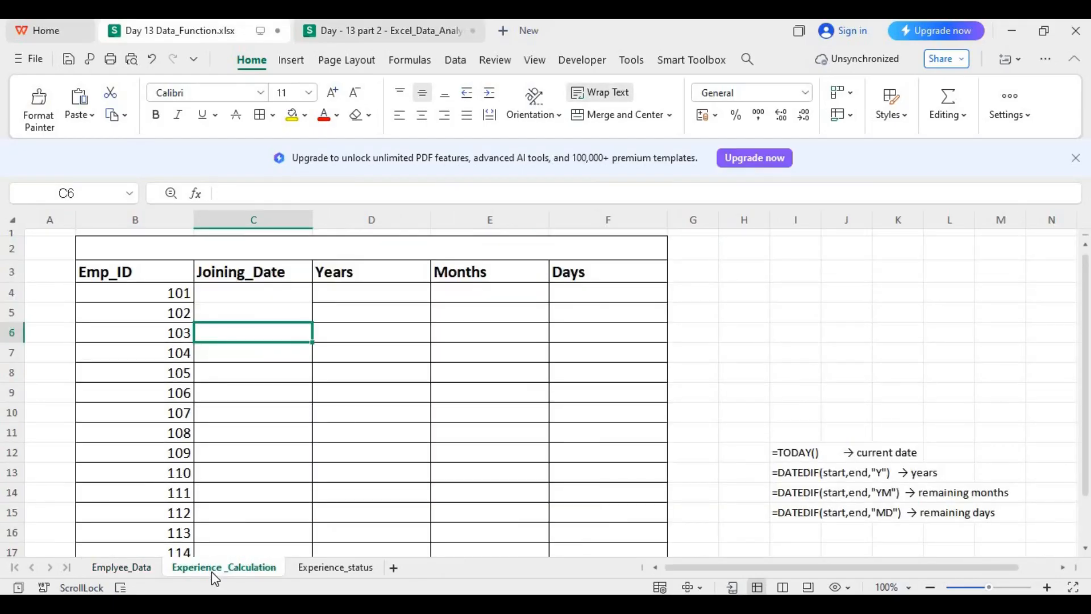
{"action": "left_click", "coordinate": [354, 571]}
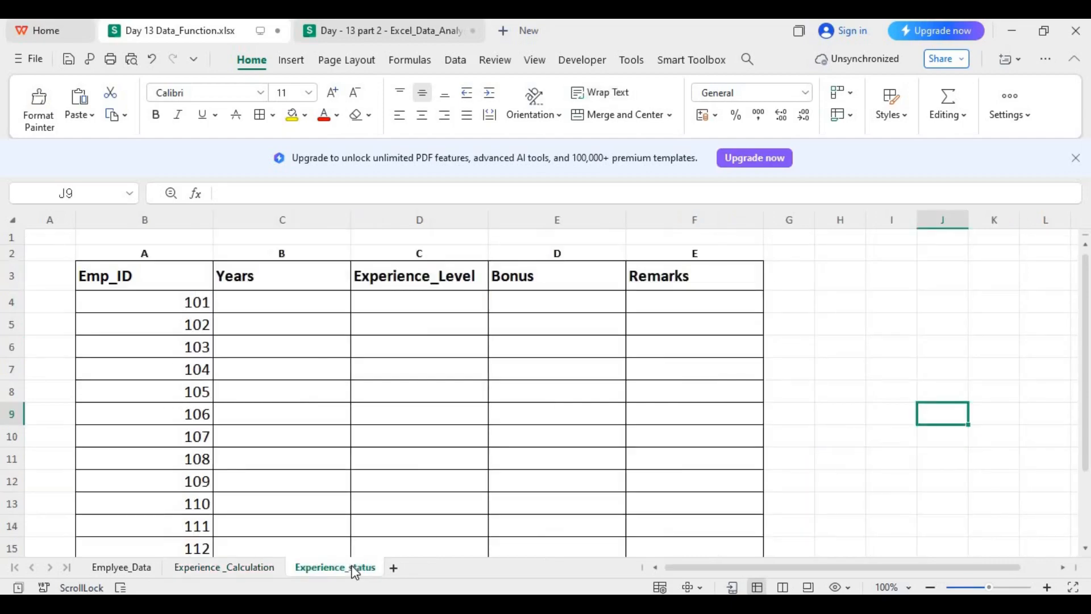
{"action": "left_click", "coordinate": [379, 32]}
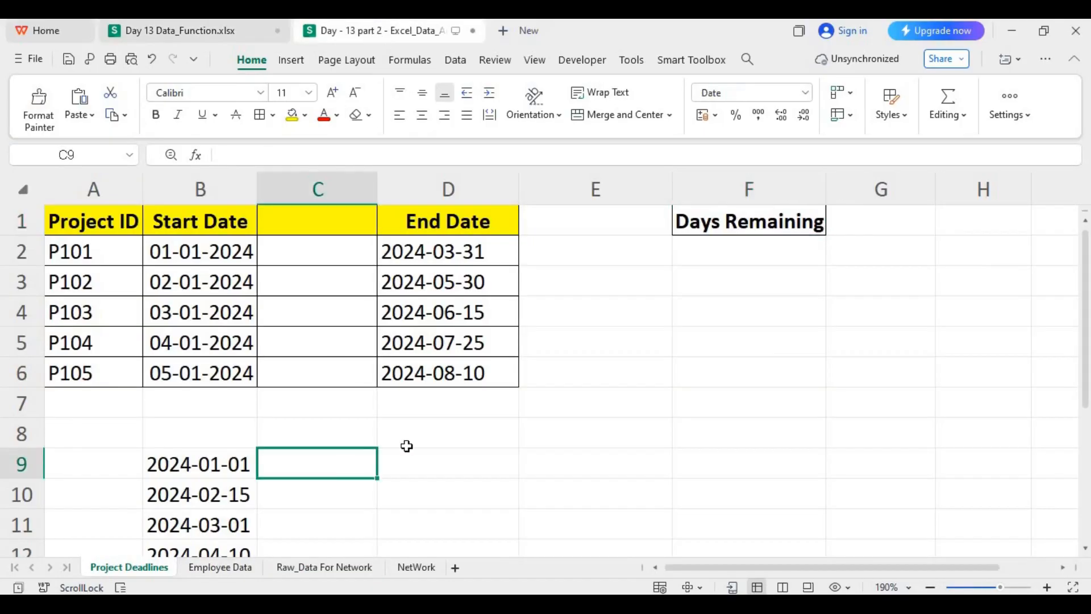
Step: Try =TODAY() in cell E7 of the Project Deadlines sheet and clear the cell again
{"action": "left_click", "coordinate": [600, 353]}
{"action": "left_click", "coordinate": [624, 391]}
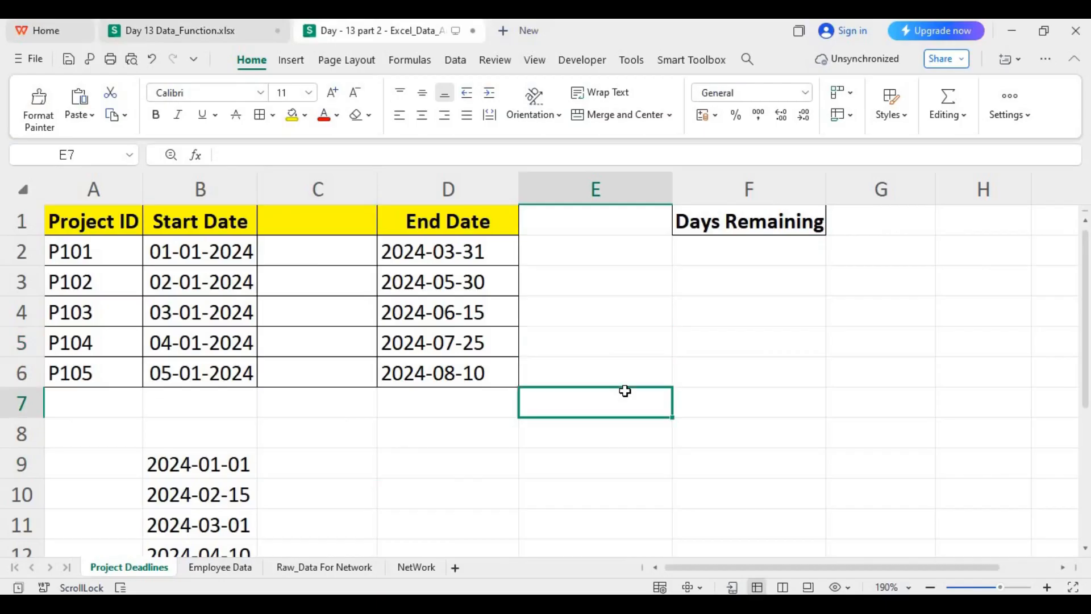
{"action": "type", "text": "=Today"}
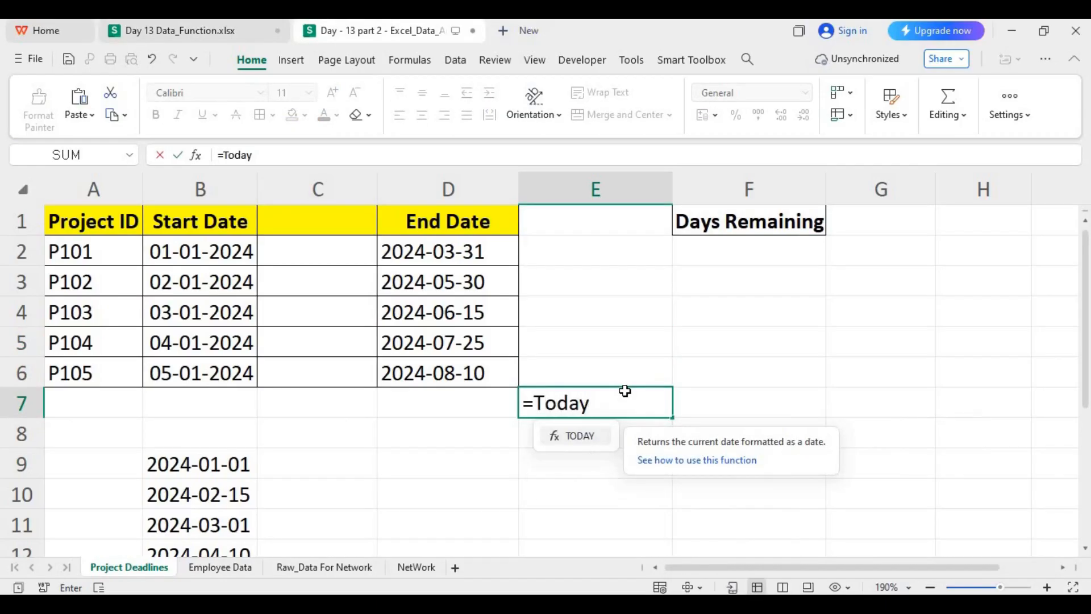
{"action": "type", "text": "()"}
{"action": "key", "text": "Tab"}
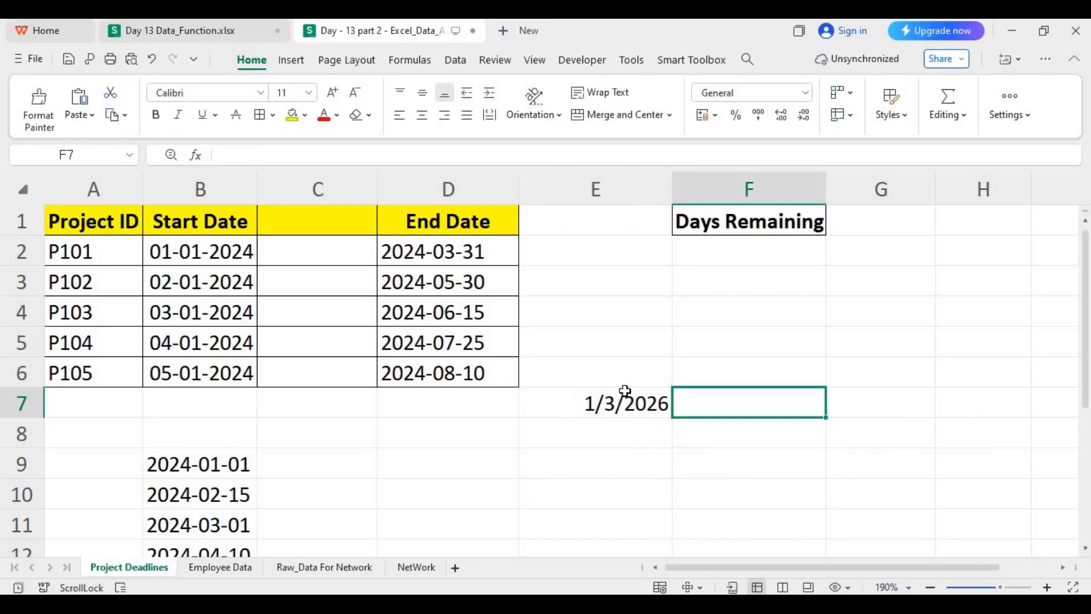
{"action": "left_click", "coordinate": [622, 412]}
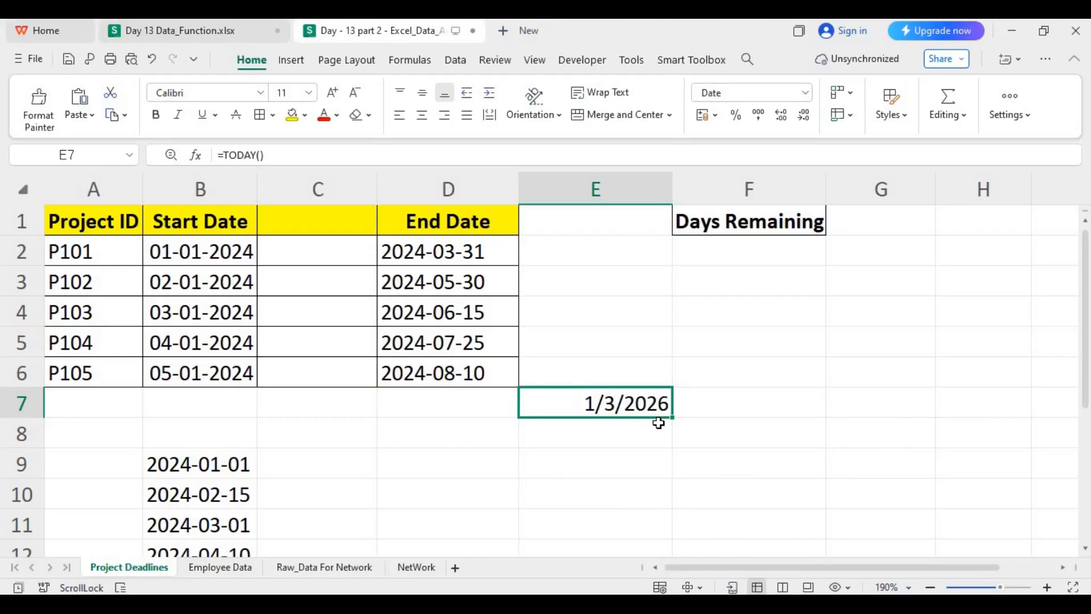
{"action": "key", "text": "Delete"}
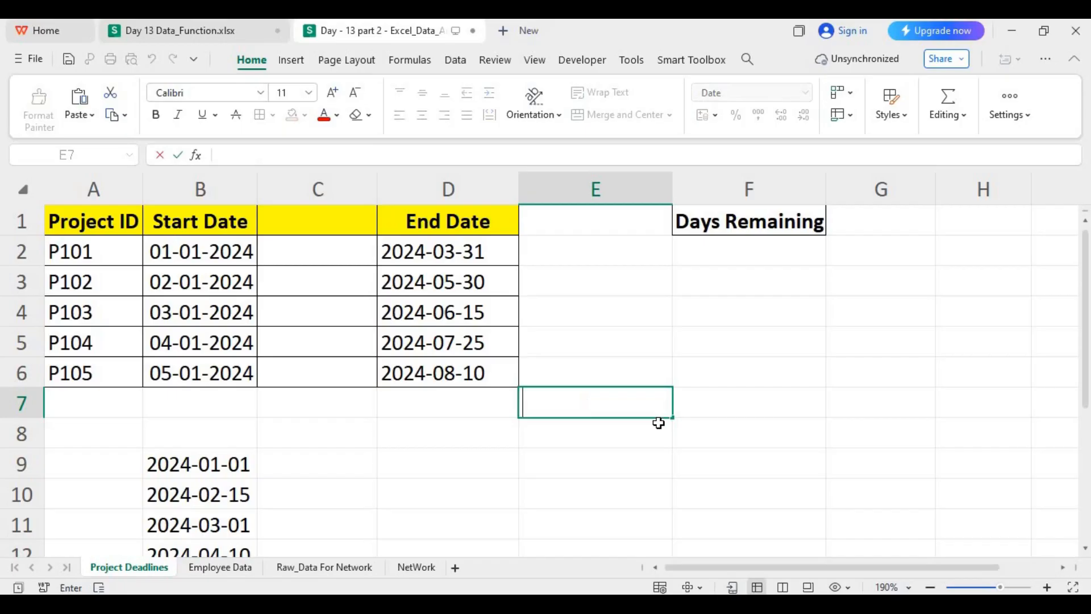
Step: Add a new blank worksheet and set the font size of cells E3:K11 to 18
{"action": "left_click", "coordinate": [455, 568]}
{"action": "left_click", "coordinate": [385, 261]}
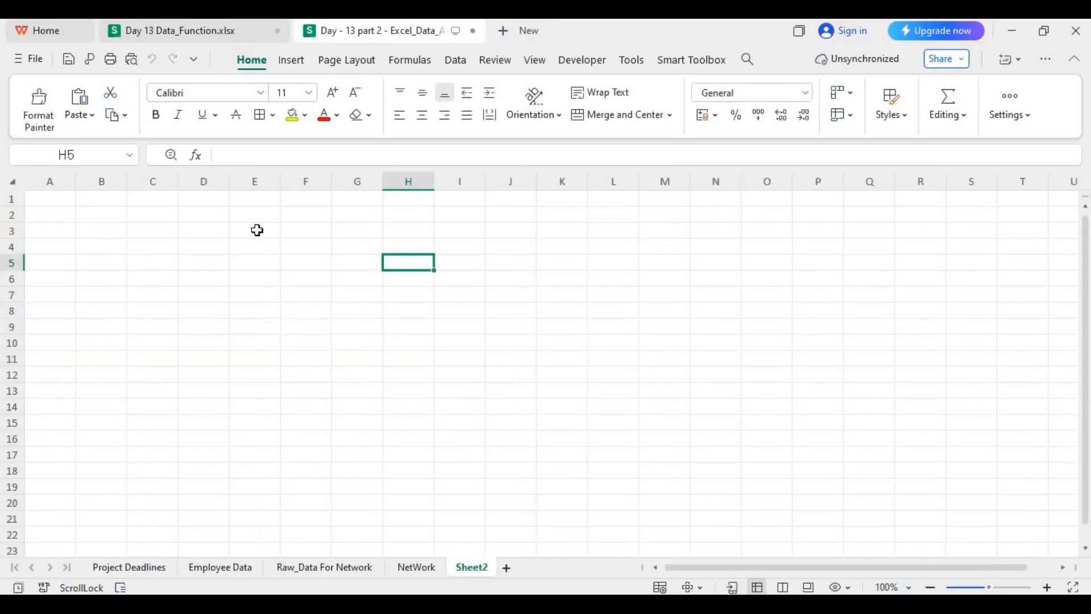
{"action": "left_click_drag", "start_coordinate": [263, 232], "coordinate": [564, 361]}
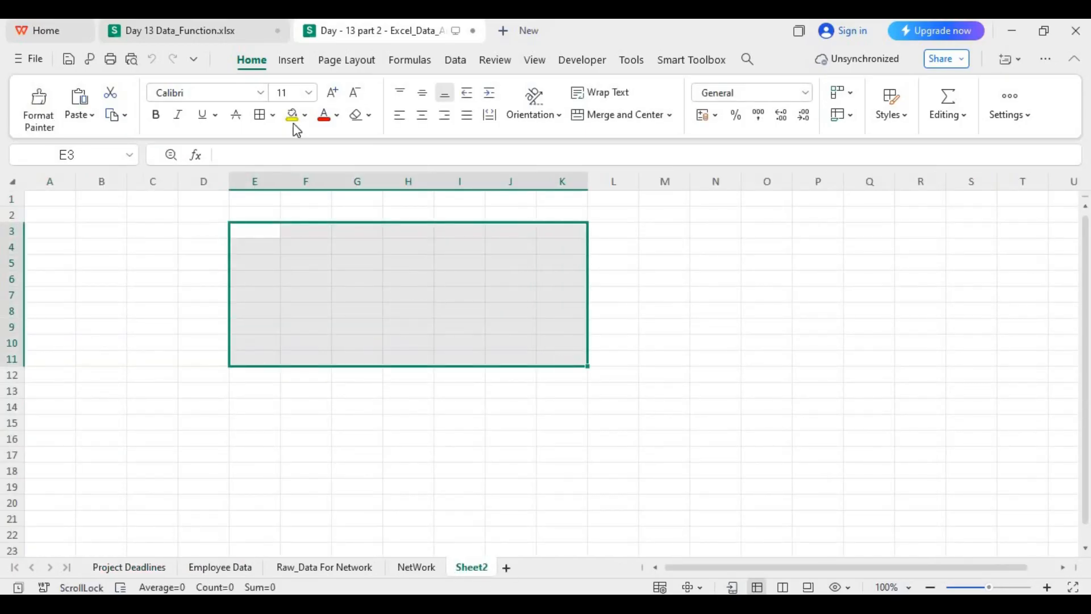
{"action": "left_click", "coordinate": [334, 93]}
{"action": "left_click", "coordinate": [334, 94]}
{"action": "left_click", "coordinate": [334, 93]}
{"action": "left_click", "coordinate": [334, 93]}
Step: Widen column F and enter =TODAY() in cell F3 of the new sheet
{"action": "left_click", "coordinate": [307, 238]}
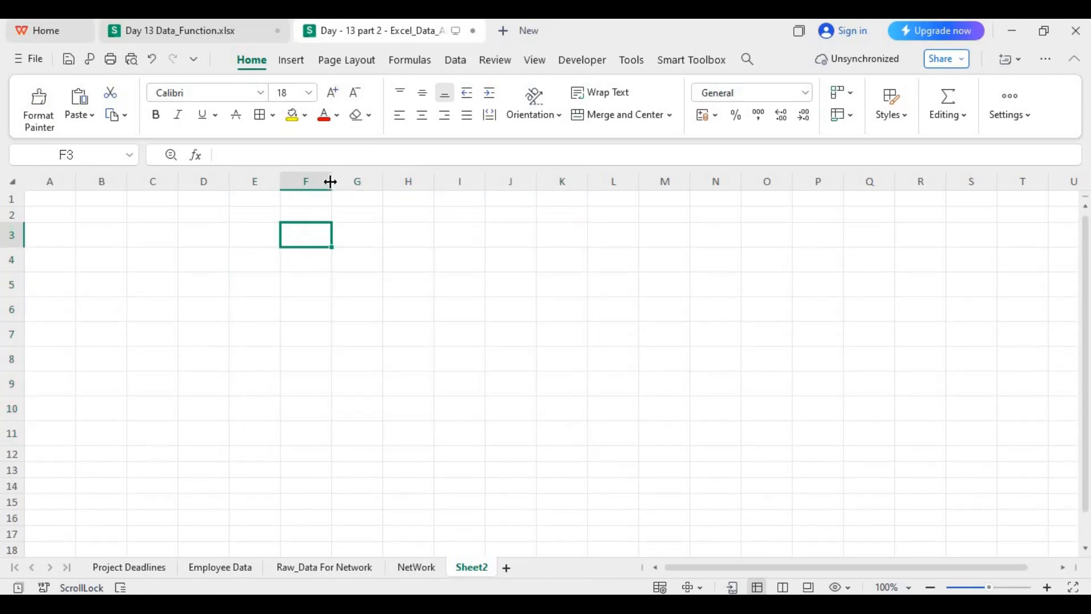
{"action": "left_click_drag", "start_coordinate": [397, 180], "coordinate": [402, 181]}
{"action": "type", "text": "="}
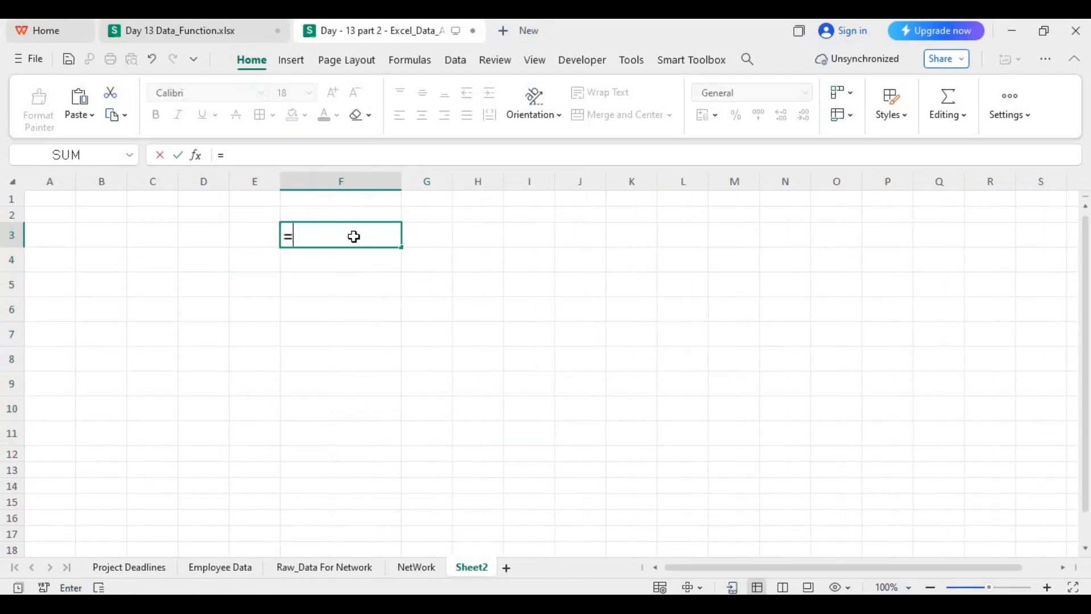
{"action": "type", "text": "troday"}
{"action": "key", "text": "BackSpace"}
{"action": "key", "text": "BackSpace"}
{"action": "key", "text": "BackSpace"}
{"action": "key", "text": "BackSpace"}
{"action": "key", "text": "BackSpace"}
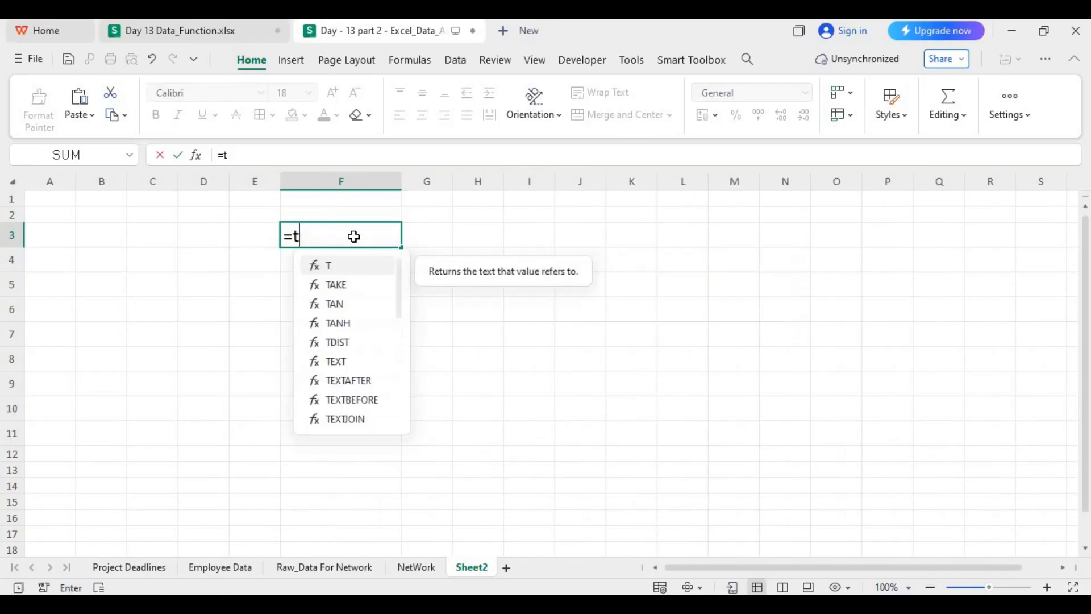
{"action": "key", "text": "BackSpace"}
{"action": "type", "text": "Tod"}
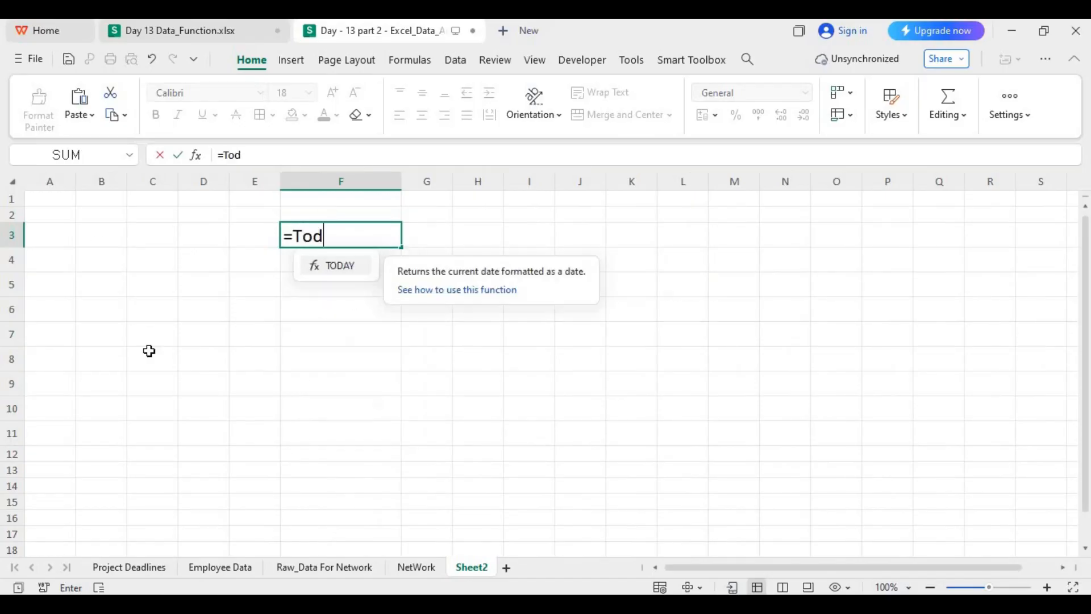
{"action": "type", "text": "ay()"}
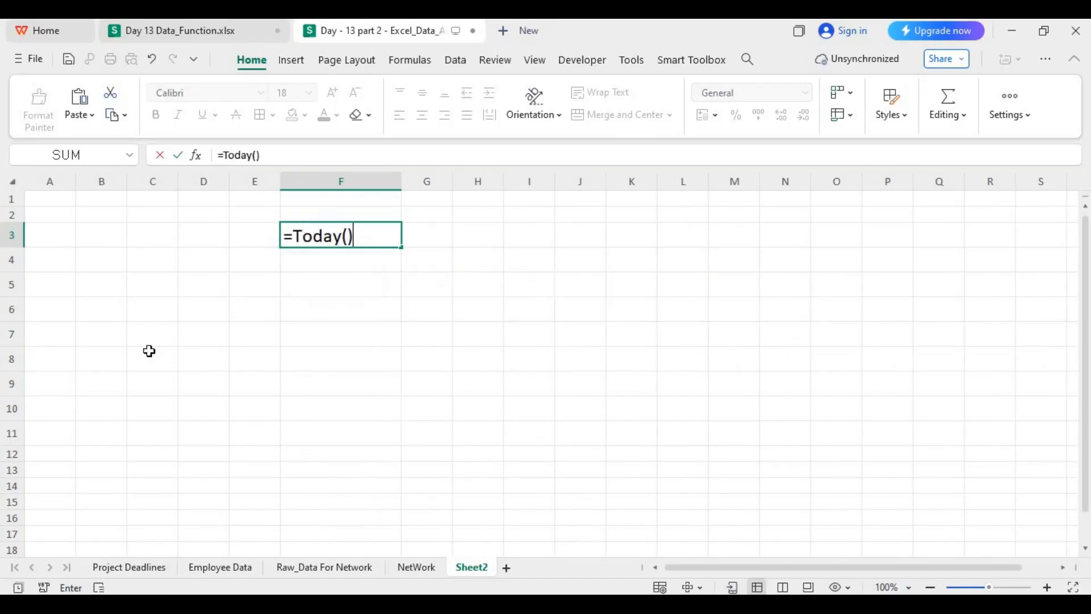
{"action": "key", "text": "Return"}
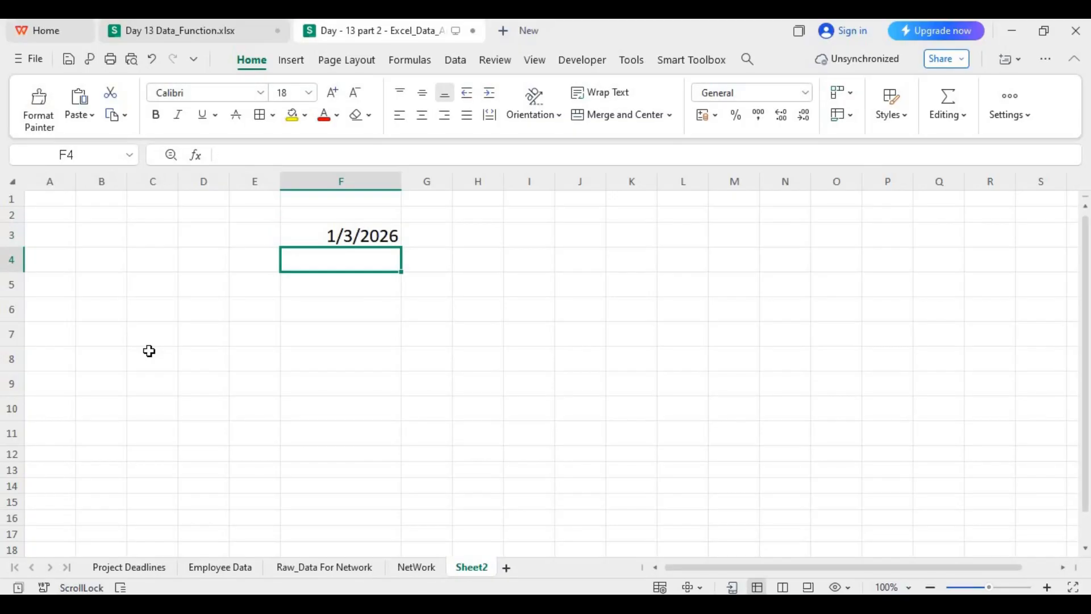
{"action": "left_click", "coordinate": [331, 237]}
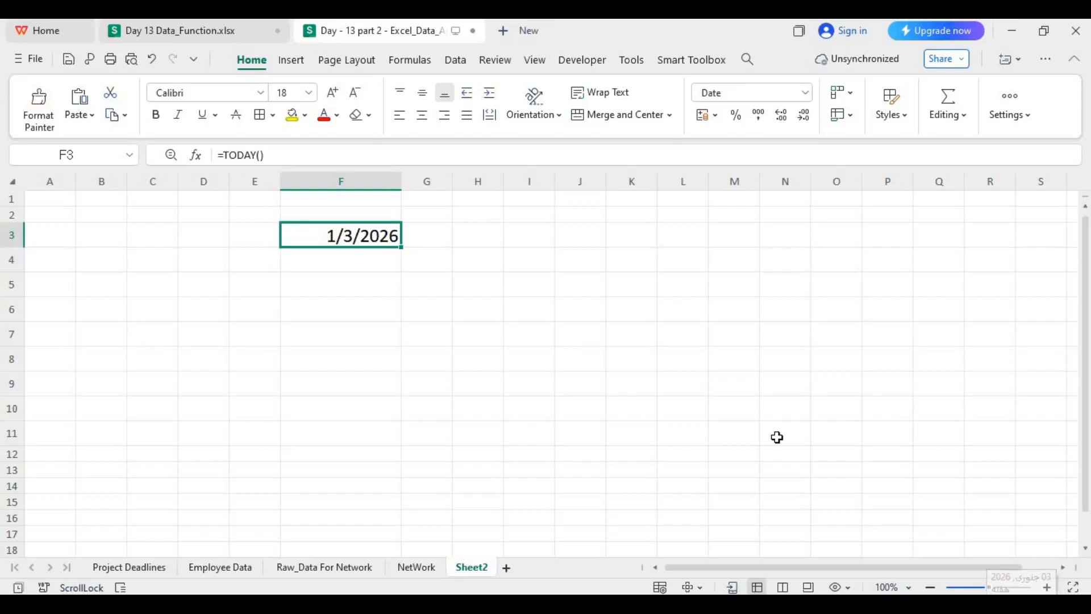
Step: Enter =NOW() in cell F4, directly below the current date
{"action": "left_click", "coordinate": [353, 259]}
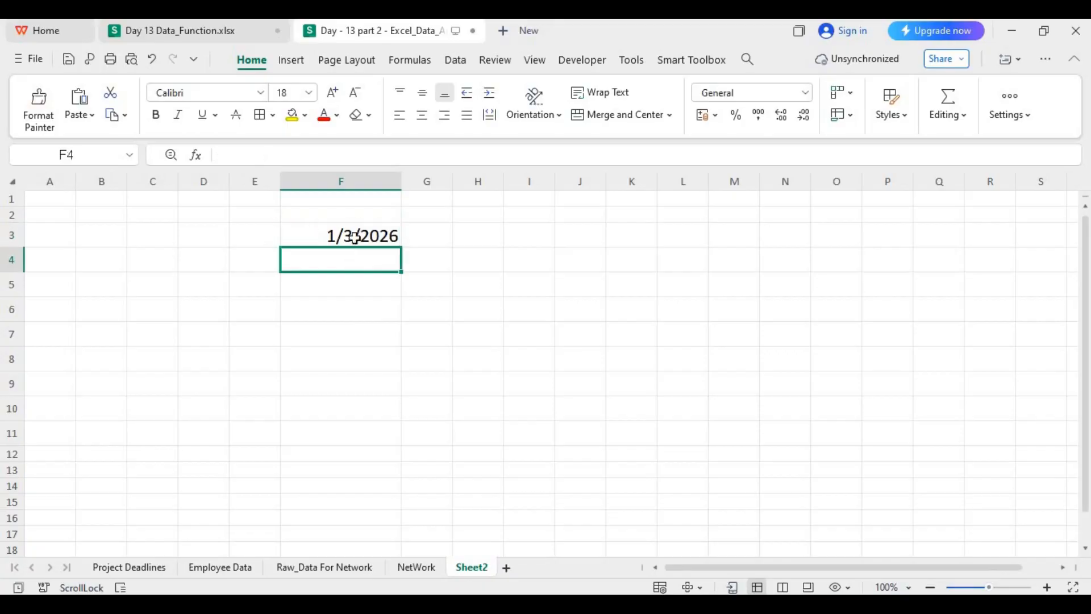
{"action": "type", "text": "="}
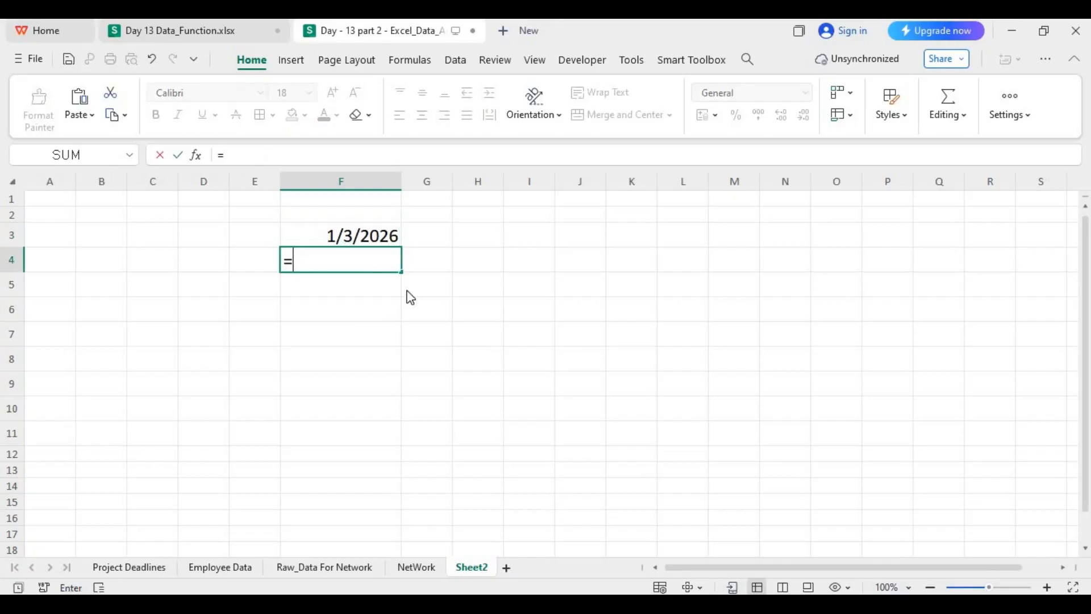
{"action": "type", "text": "Now()"}
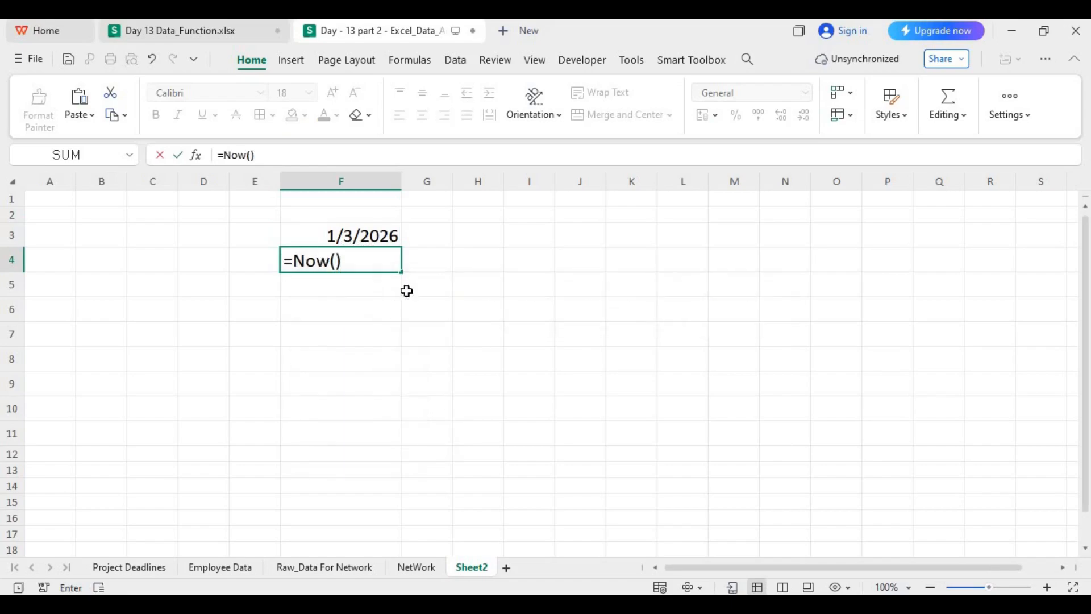
{"action": "key", "text": "Return"}
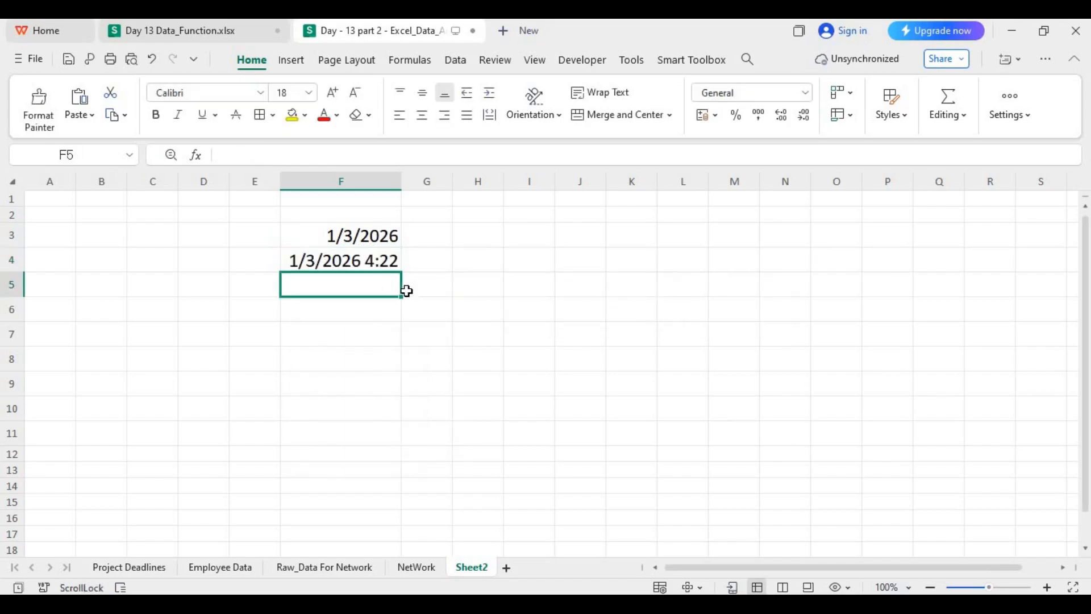
{"action": "left_click", "coordinate": [381, 263]}
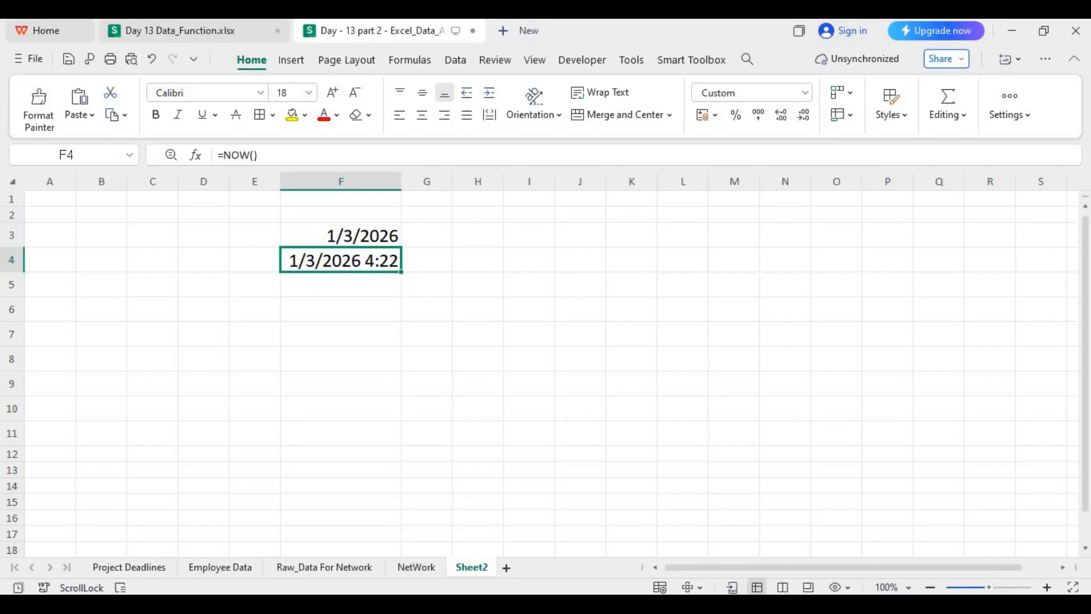
{"action": "left_click", "coordinate": [449, 306]}
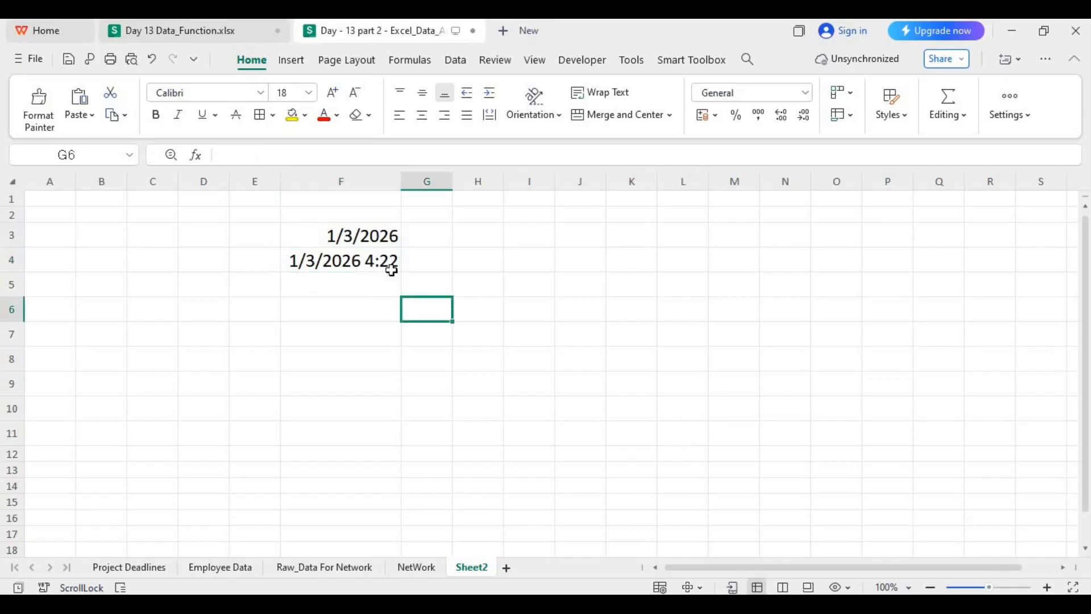
{"action": "left_click", "coordinate": [349, 252]}
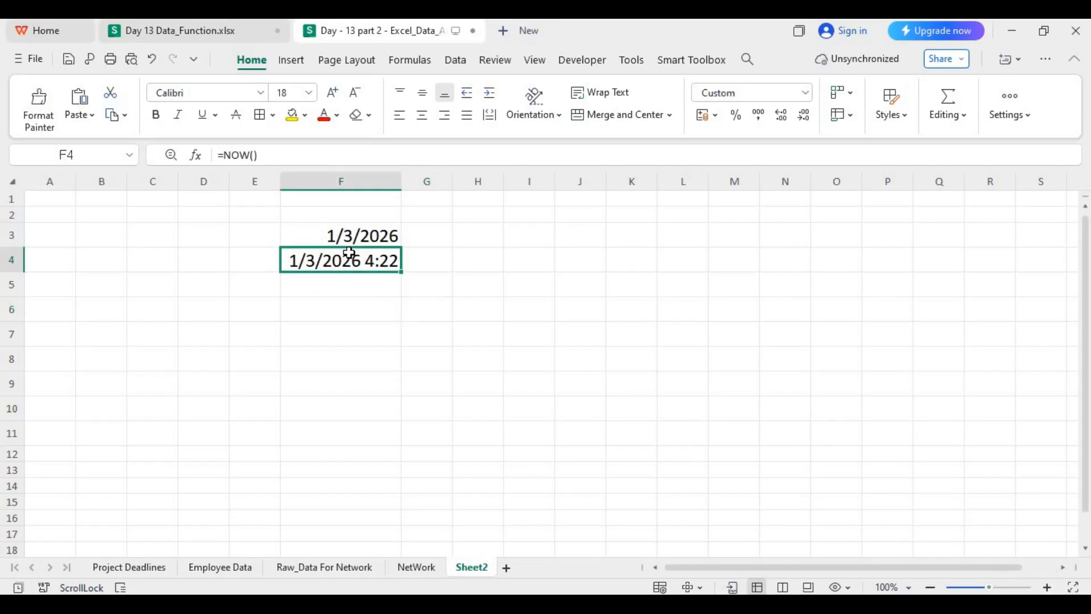
{"action": "left_click", "coordinate": [365, 294]}
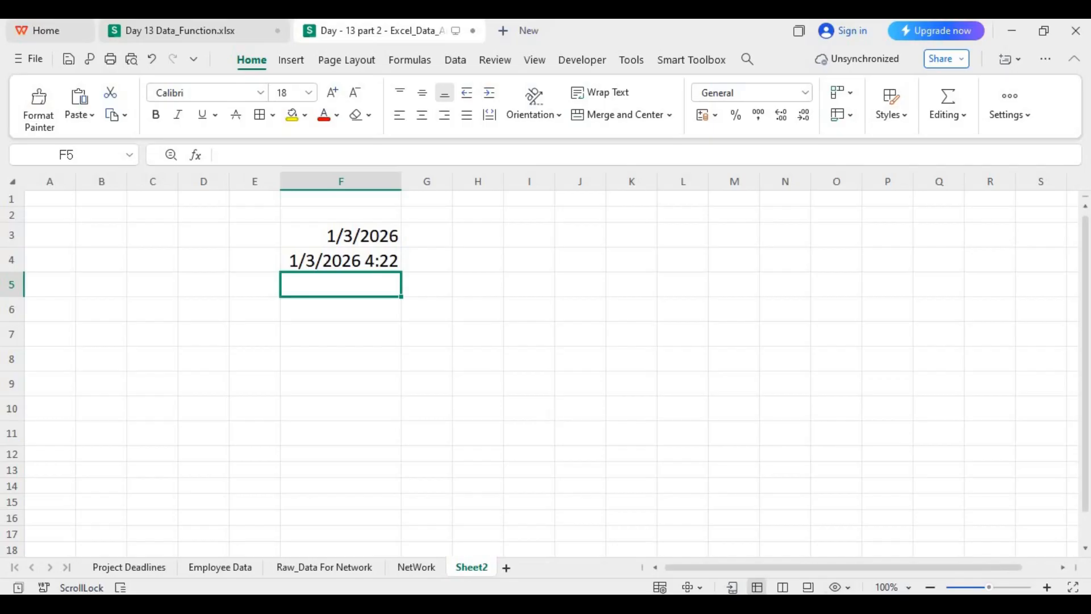
{"action": "left_click", "coordinate": [375, 264]}
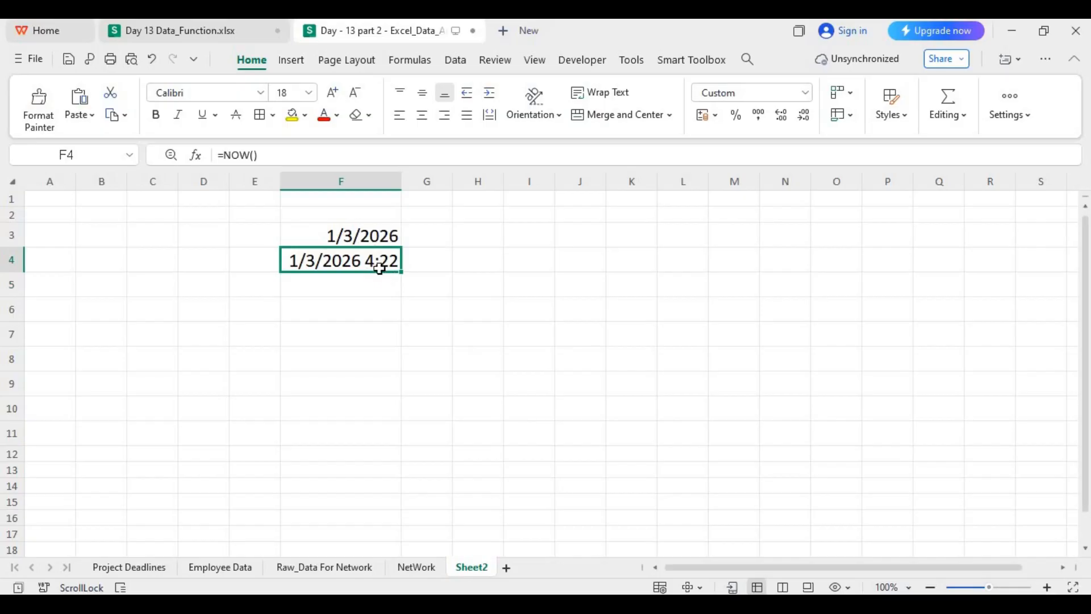
{"action": "left_click", "coordinate": [380, 322]}
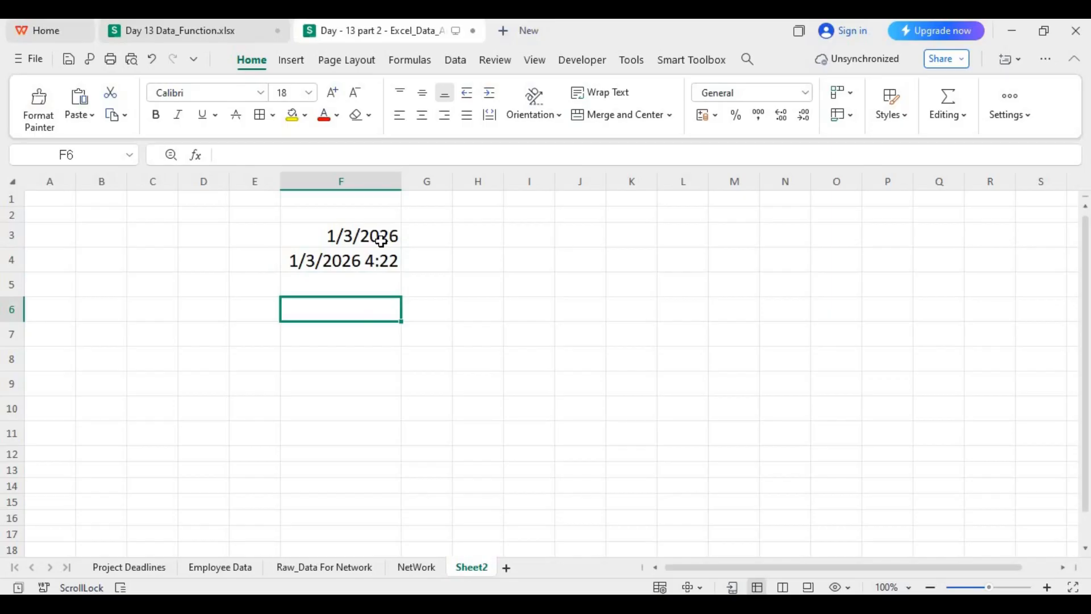
Step: Enter =DAY(D2) in cell E2 of the Project Deadlines sheet to extract the day from project P101's end date
{"action": "left_click", "coordinate": [400, 561]}
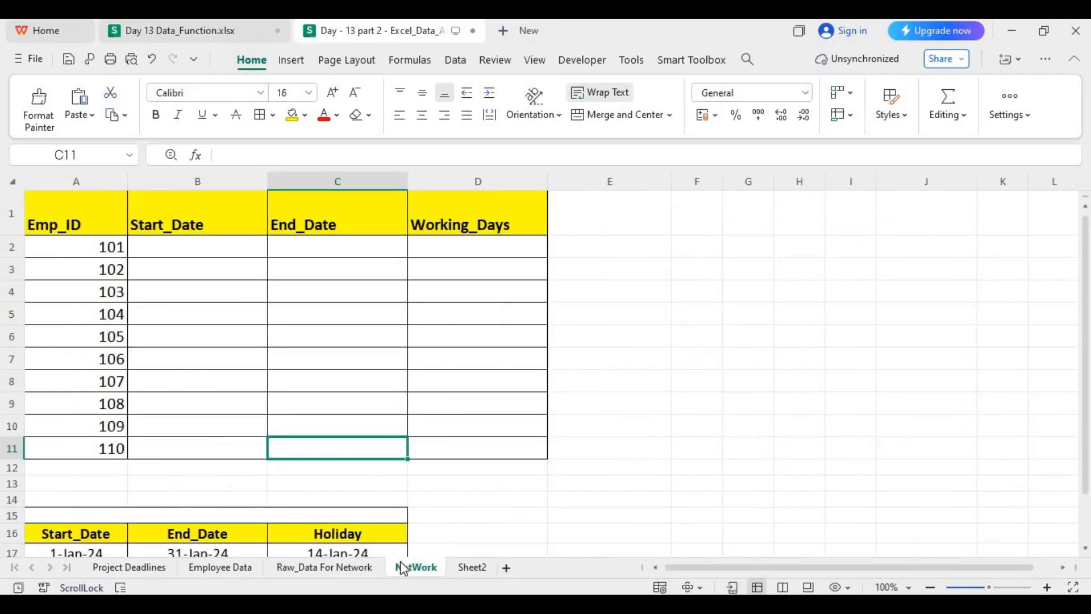
{"action": "left_click", "coordinate": [138, 570]}
{"action": "left_click", "coordinate": [343, 465]}
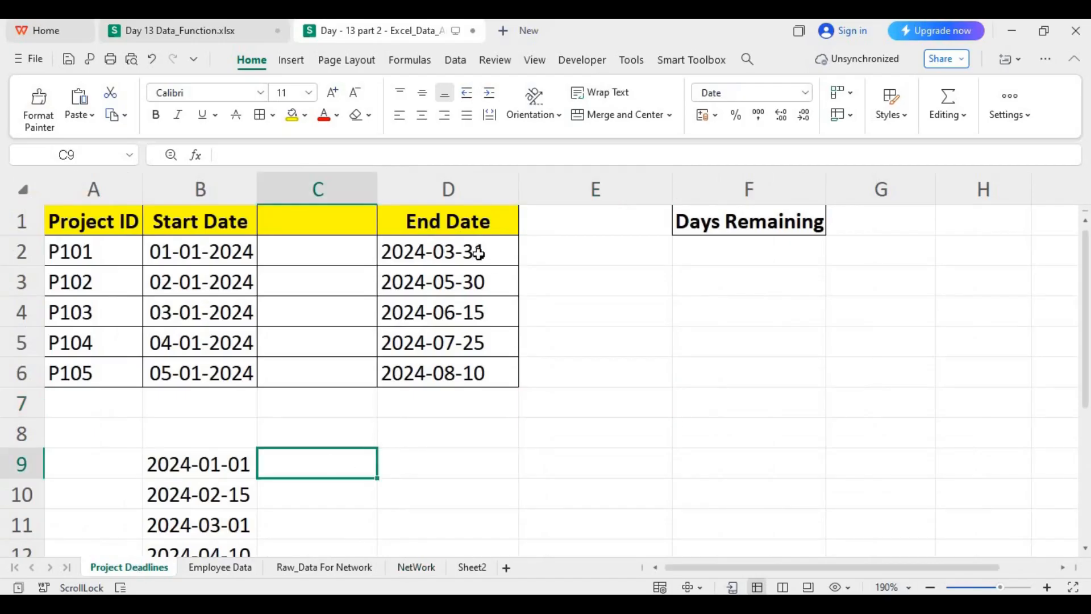
{"action": "left_click", "coordinate": [479, 254]}
{"action": "left_click", "coordinate": [590, 254]}
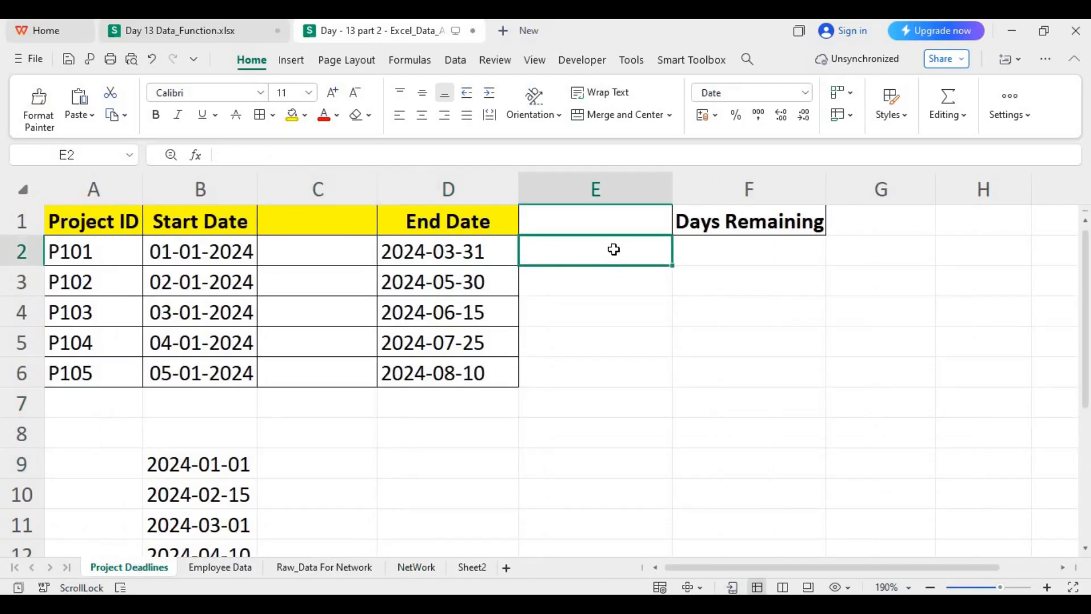
{"action": "type", "text": "=day("}
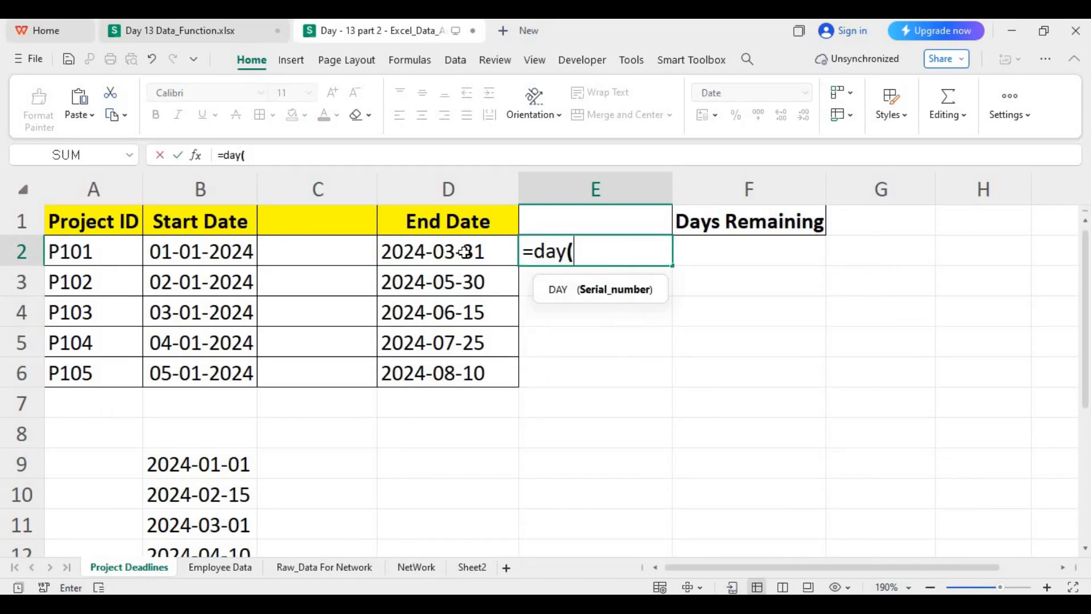
{"action": "left_click", "coordinate": [465, 253]}
{"action": "key", "text": "Return"}
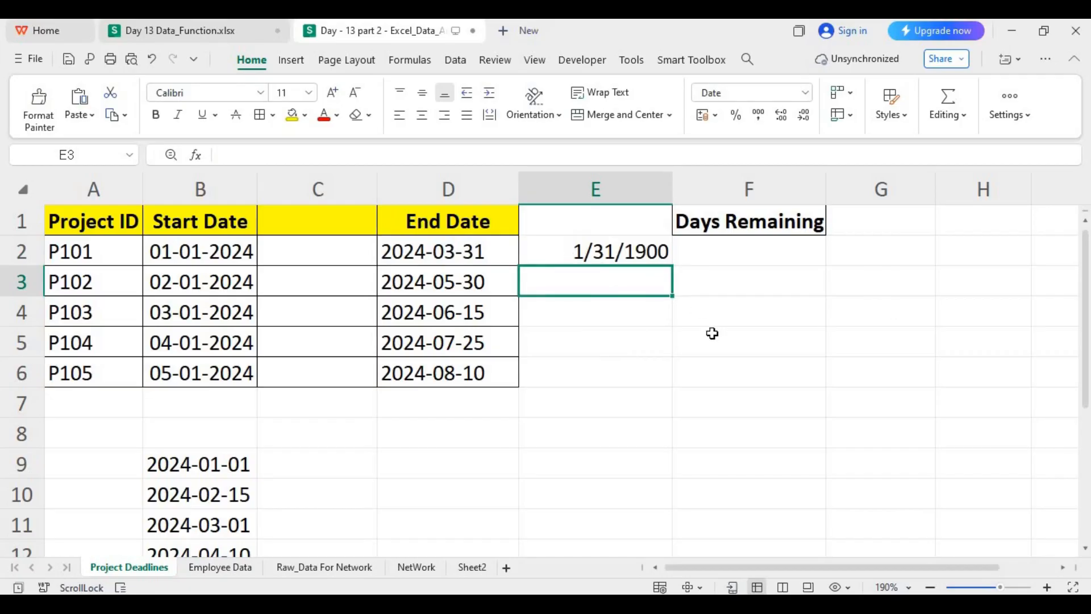
Step: Apply the Short Date number format to the DAY formula cell E2
{"action": "left_click", "coordinate": [649, 253]}
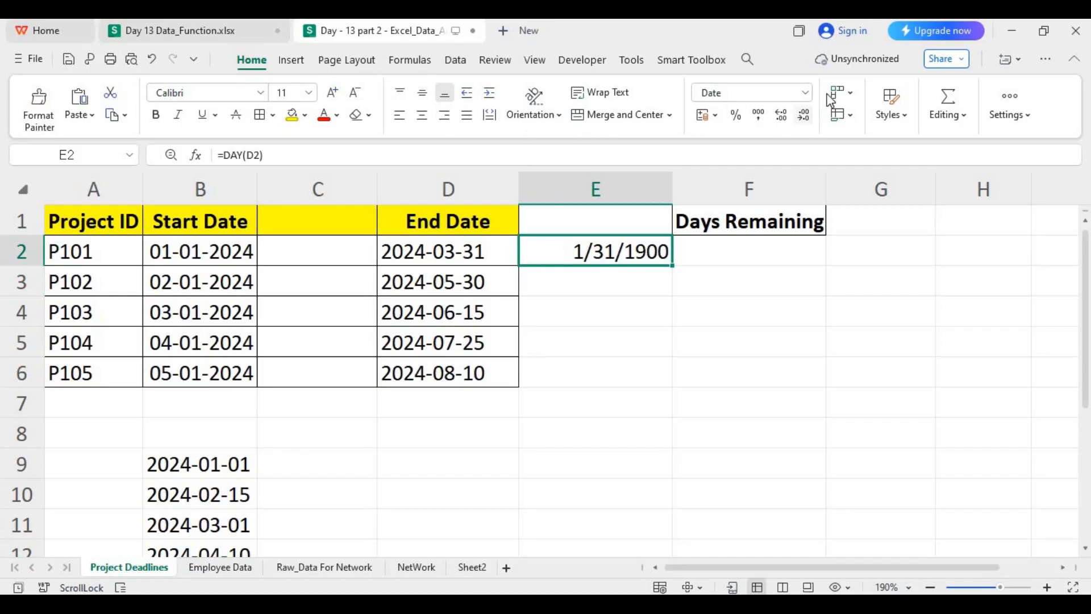
{"action": "left_click", "coordinate": [805, 92]}
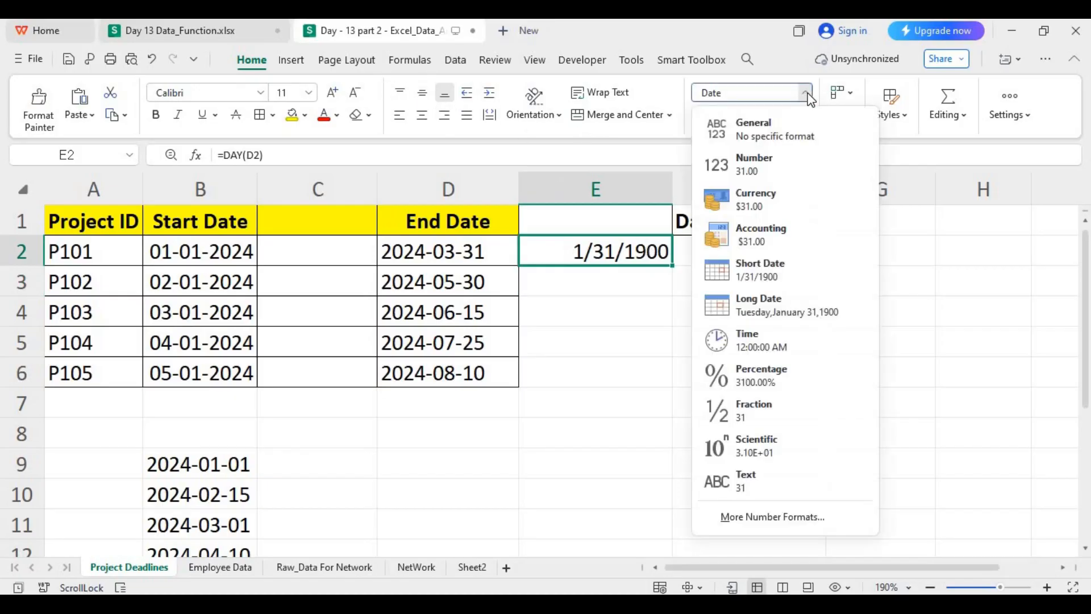
{"action": "left_click", "coordinate": [786, 273]}
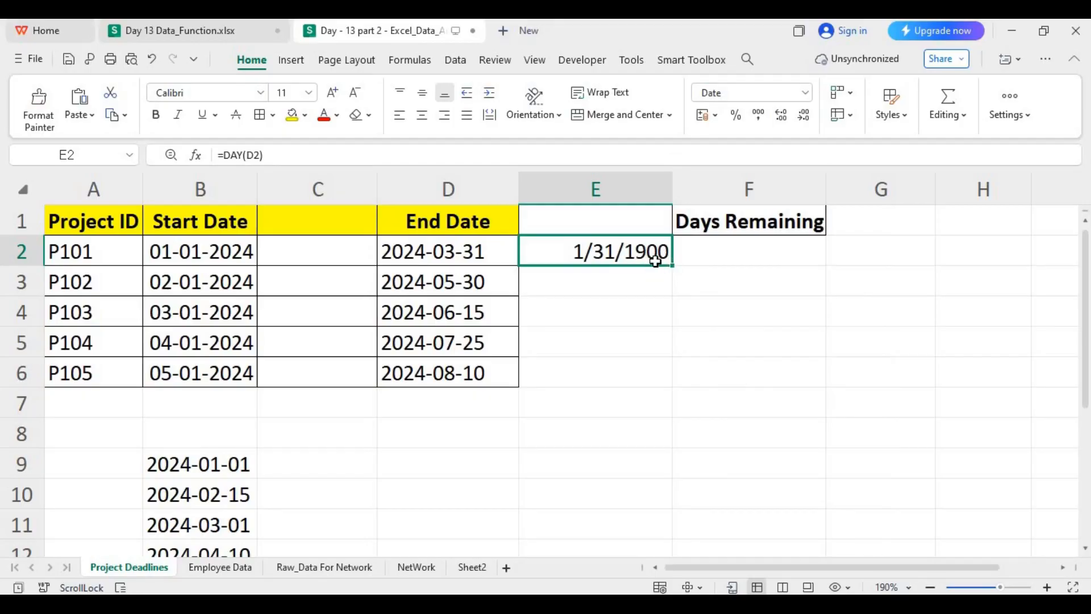
Step: Compare the contents of D2, B2 and E2 on Project Deadlines with the TODAY formula in F3 of Sheet2
{"action": "left_click", "coordinate": [429, 251]}
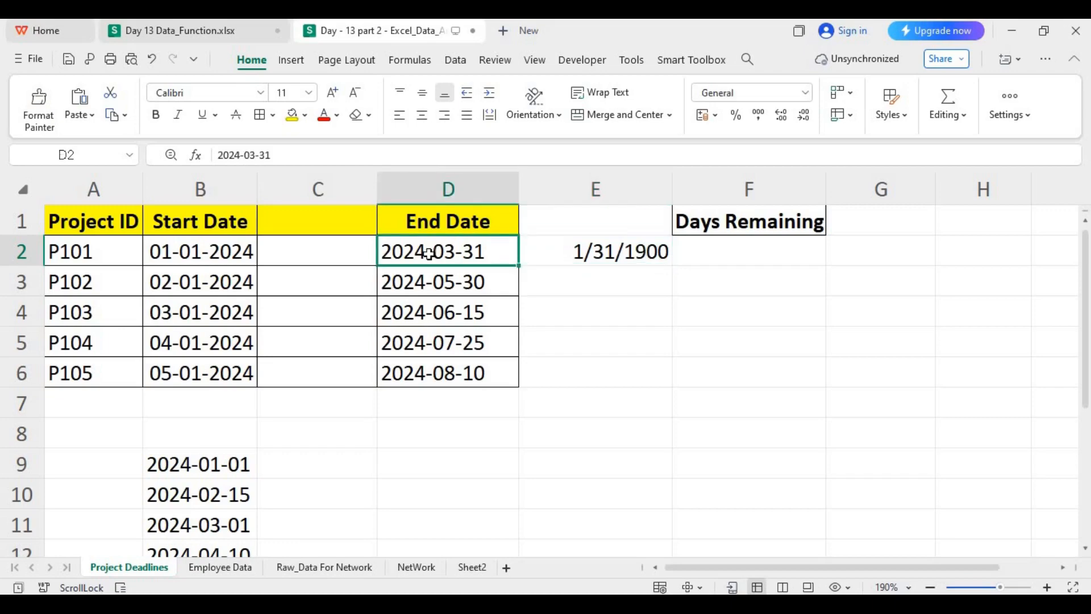
{"action": "left_click", "coordinate": [197, 252]}
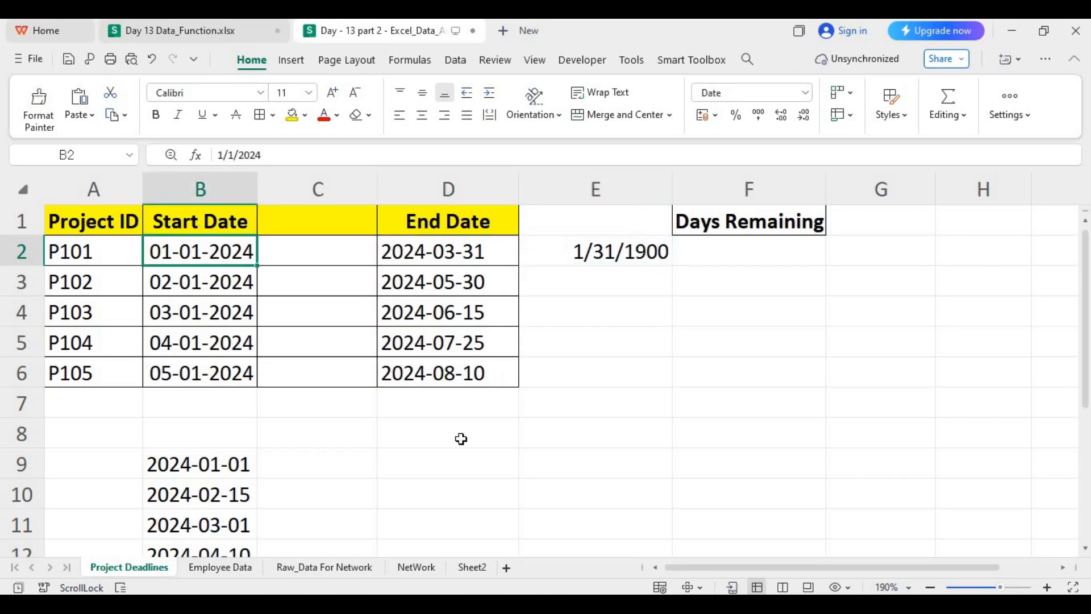
{"action": "left_click", "coordinate": [477, 565]}
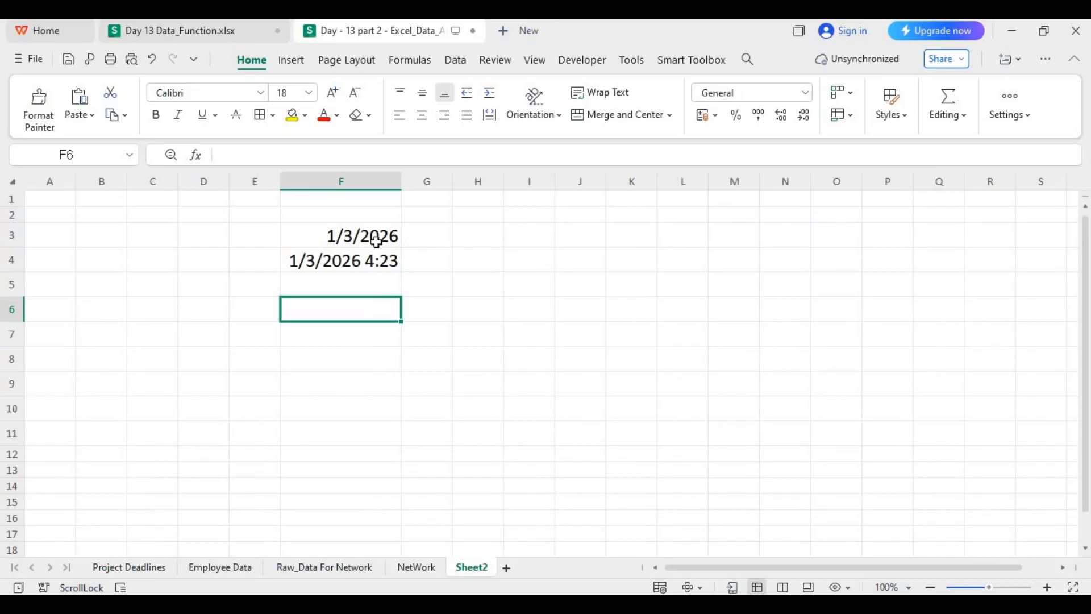
{"action": "left_click", "coordinate": [362, 238]}
{"action": "left_click", "coordinate": [142, 566]}
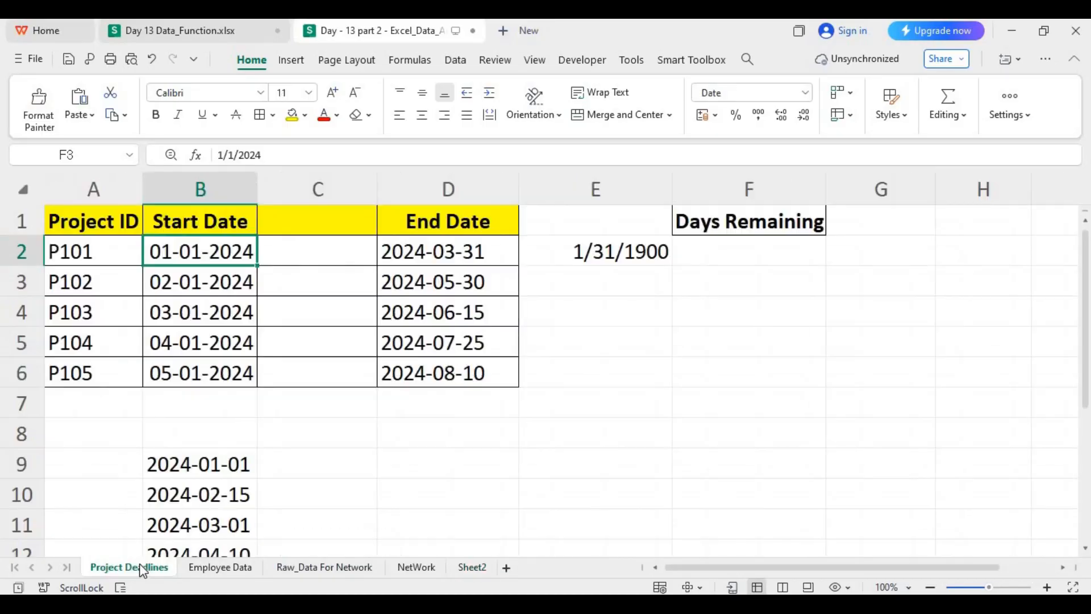
{"action": "left_click", "coordinate": [452, 254]}
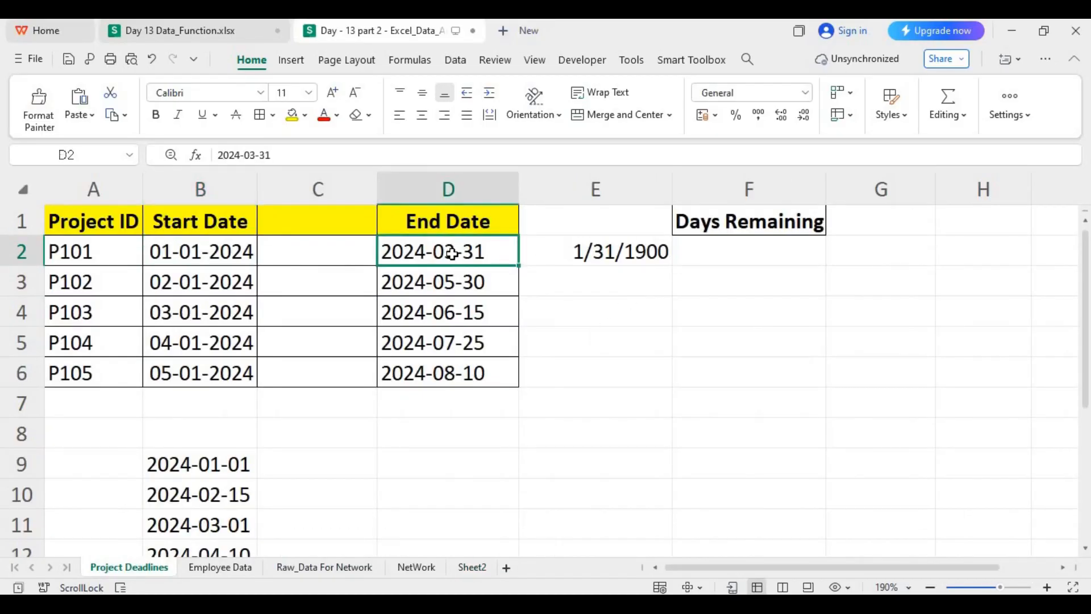
{"action": "left_click", "coordinate": [655, 250]}
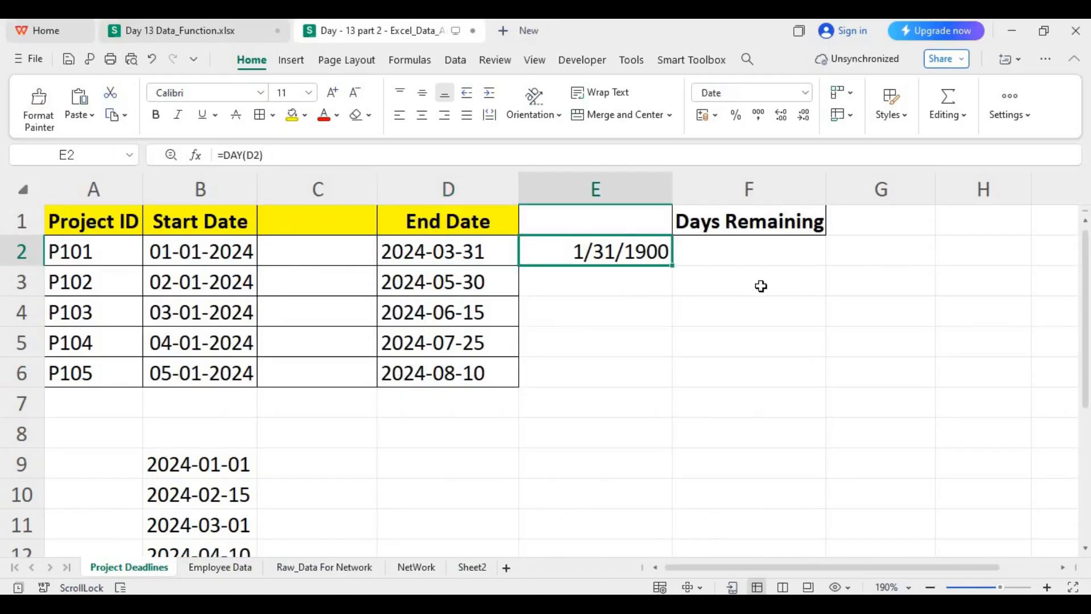
{"action": "left_click", "coordinate": [610, 288]}
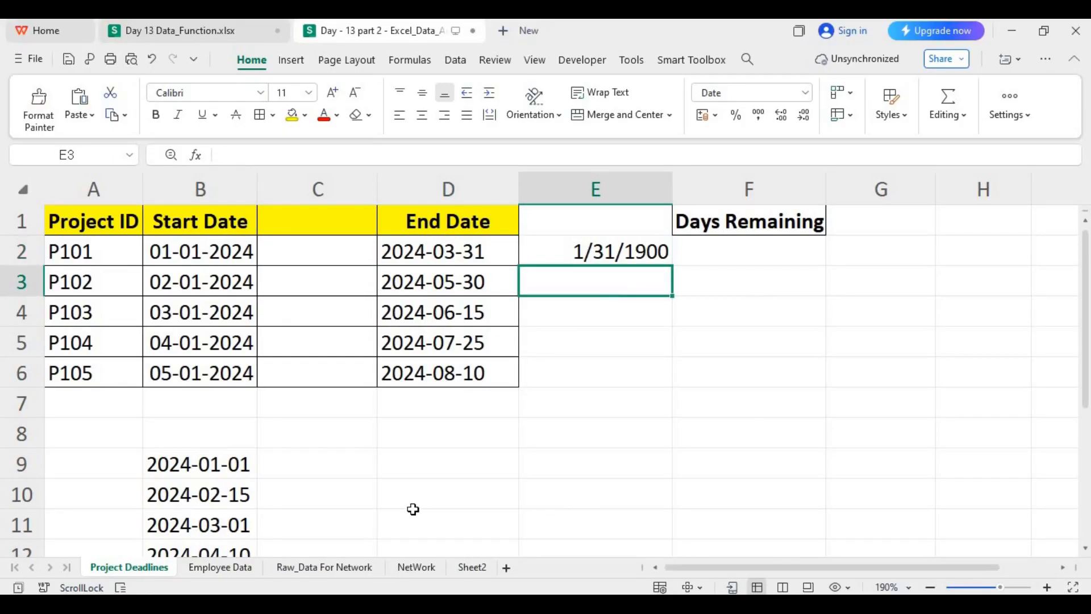
Step: Widen columns G and E on Sheet2
{"action": "left_click", "coordinate": [469, 567]}
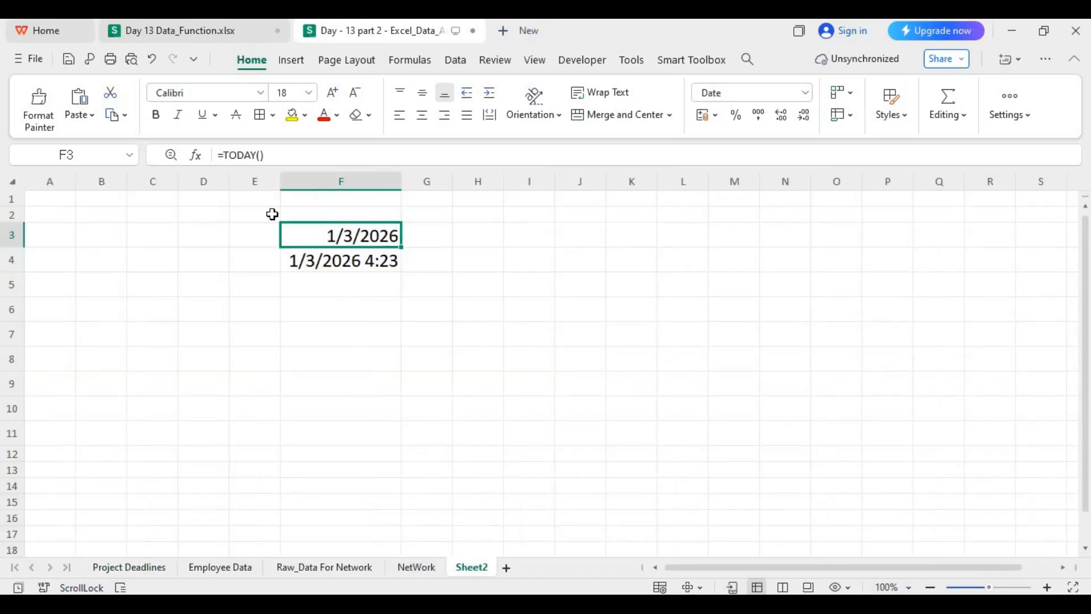
{"action": "left_click_drag", "start_coordinate": [458, 181], "coordinate": [522, 180]}
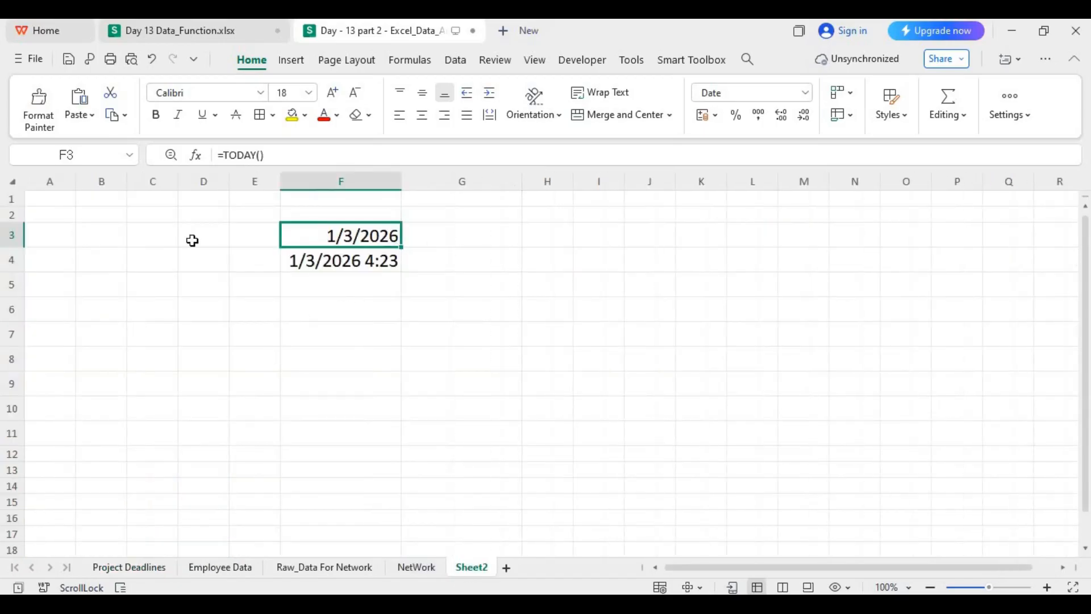
{"action": "left_click_drag", "start_coordinate": [281, 176], "coordinate": [365, 173]}
Step: Try entering =day() without an argument in cell G3, beside the current date
{"action": "left_click", "coordinate": [537, 238]}
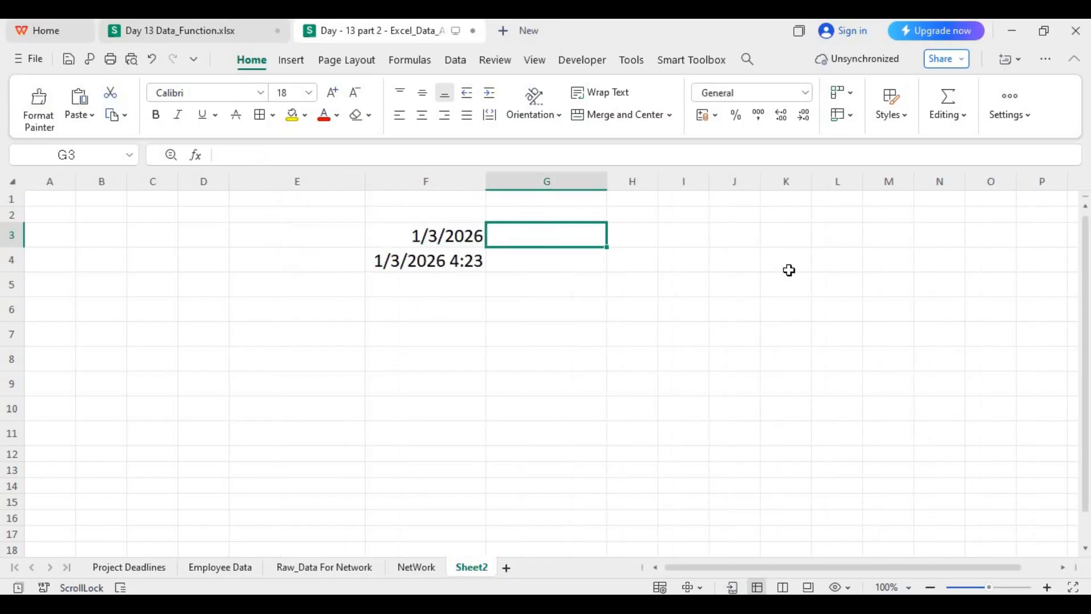
{"action": "type", "text": "=tod"}
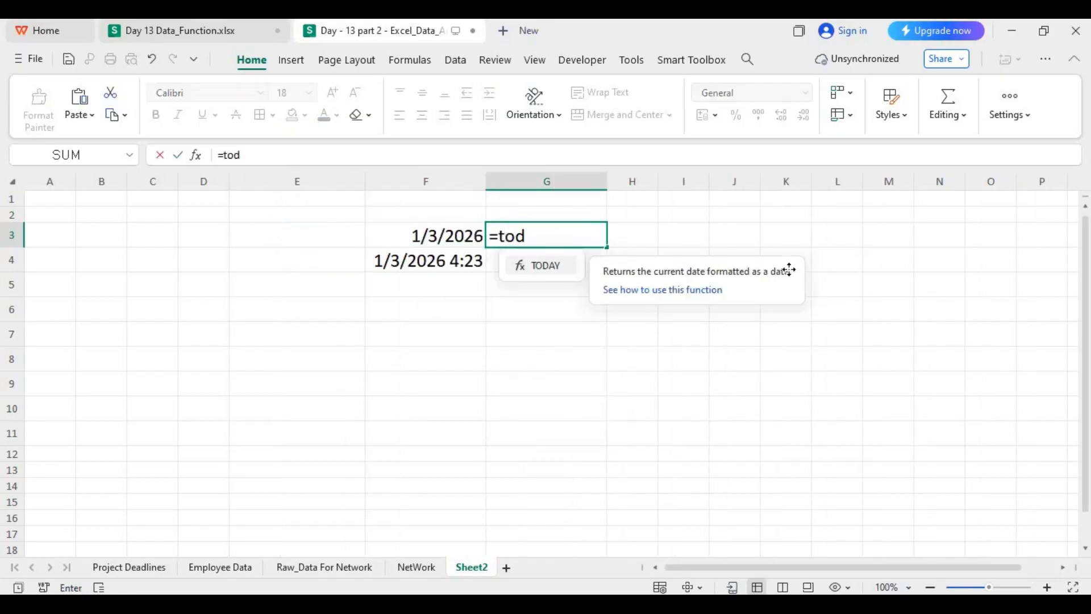
{"action": "key", "text": "BackSpace"}
{"action": "key", "text": "BackSpace"}
{"action": "key", "text": "BackSpace"}
{"action": "type", "text": "day"}
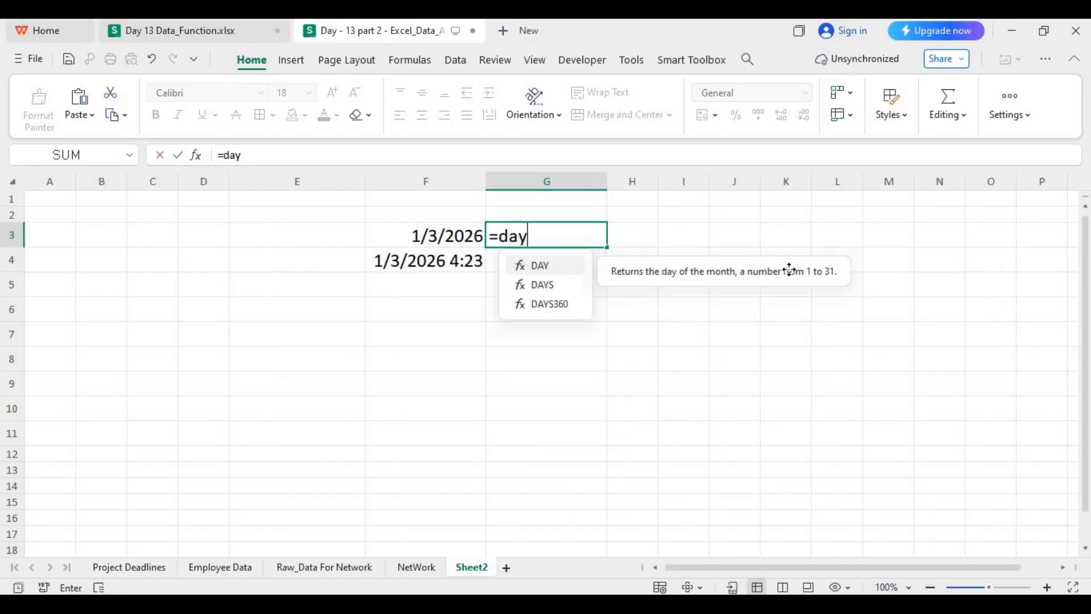
{"action": "type", "text": "()"}
{"action": "key", "text": "Return"}
{"action": "key", "text": "Return"}
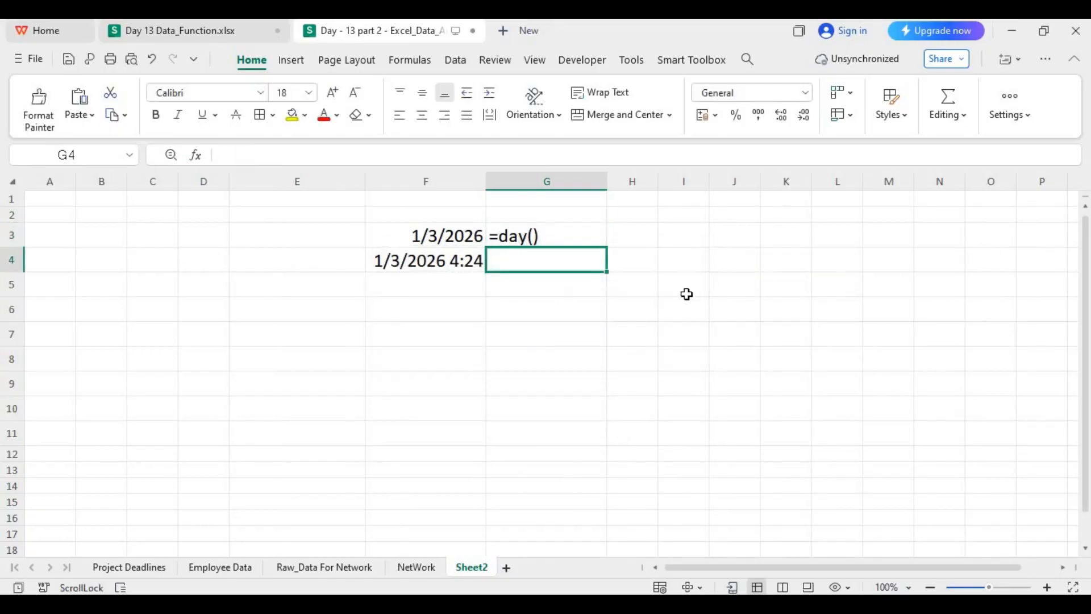
Step: Correct the entry in G3 to the working formula =DAY(F3), removing the leading apostrophe
{"action": "double_click", "coordinate": [531, 236]}
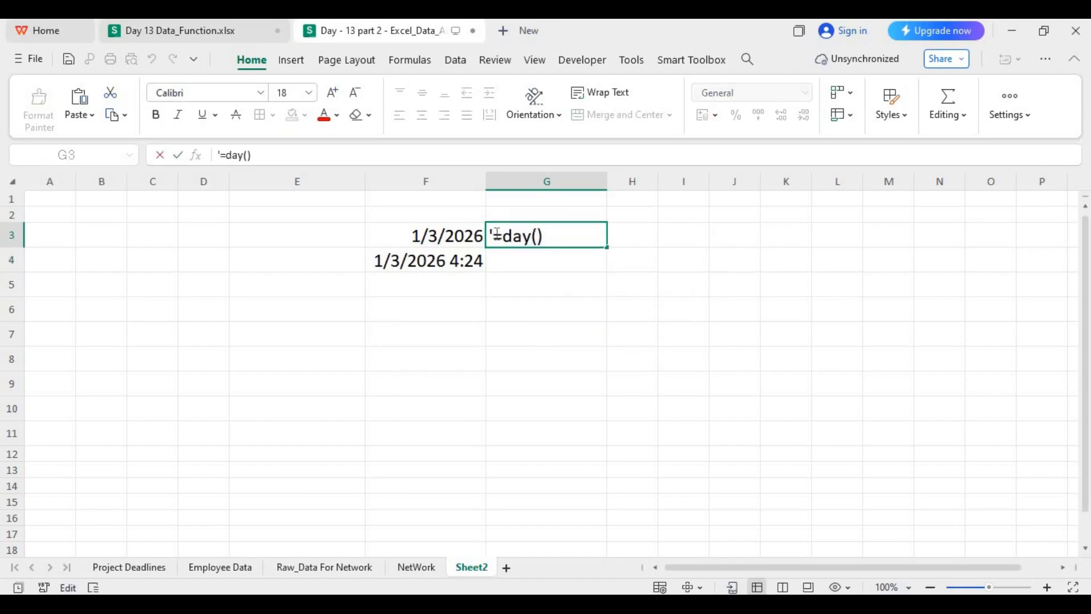
{"action": "key", "text": "BackSpace"}
{"action": "left_click", "coordinate": [536, 236]}
{"action": "left_click", "coordinate": [434, 230]}
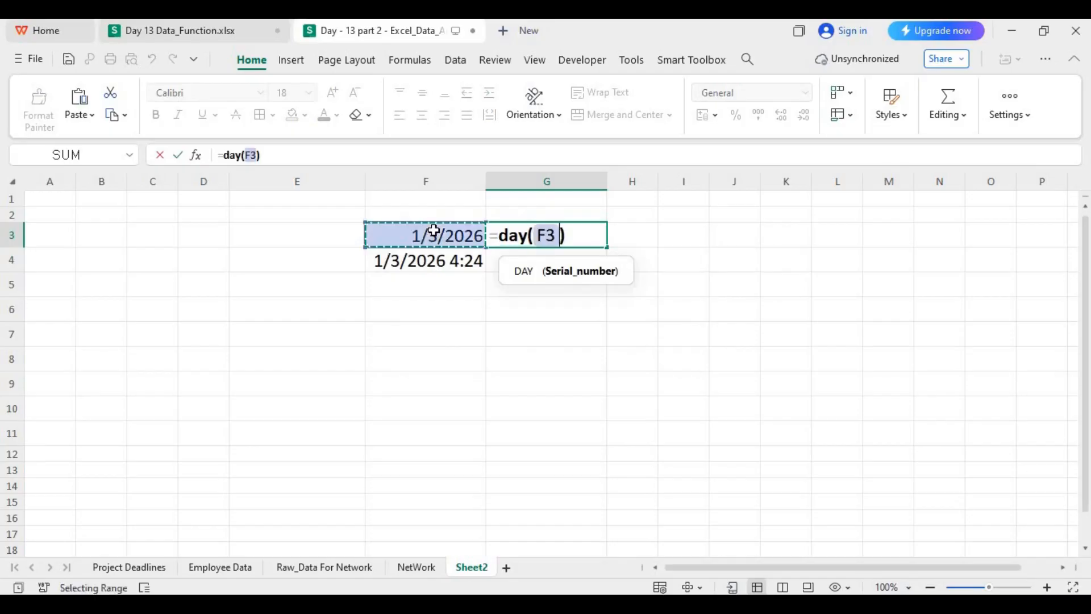
{"action": "key", "text": "Return"}
{"action": "left_click", "coordinate": [580, 234]}
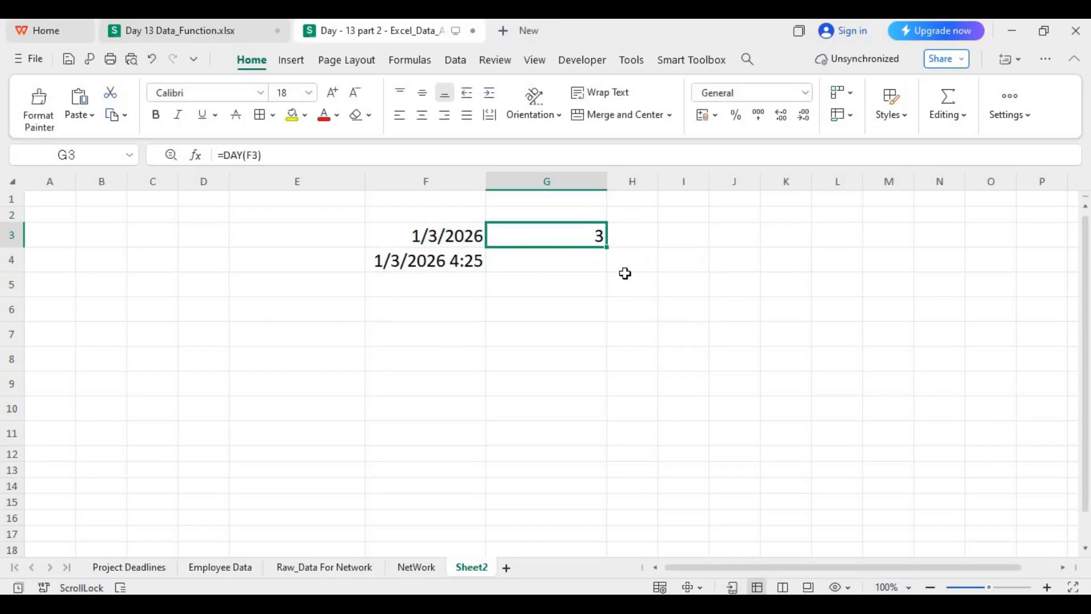
Step: Widen column H and add the headings Day in cell G2 and Month in cell H2
{"action": "left_click", "coordinate": [636, 239]}
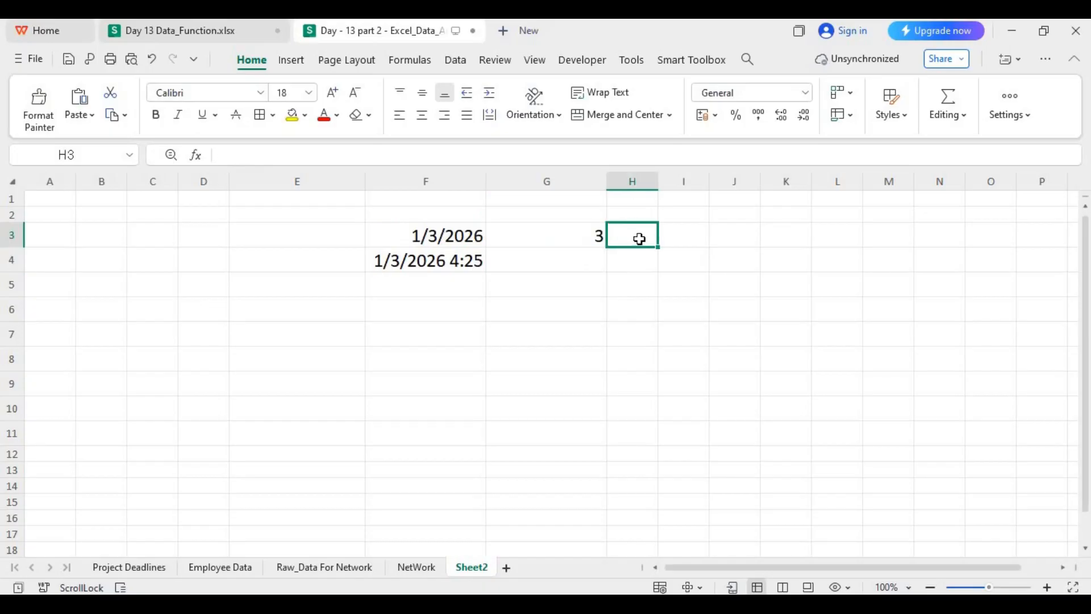
{"action": "left_click_drag", "start_coordinate": [658, 181], "coordinate": [707, 181]}
{"action": "left_click", "coordinate": [563, 212]}
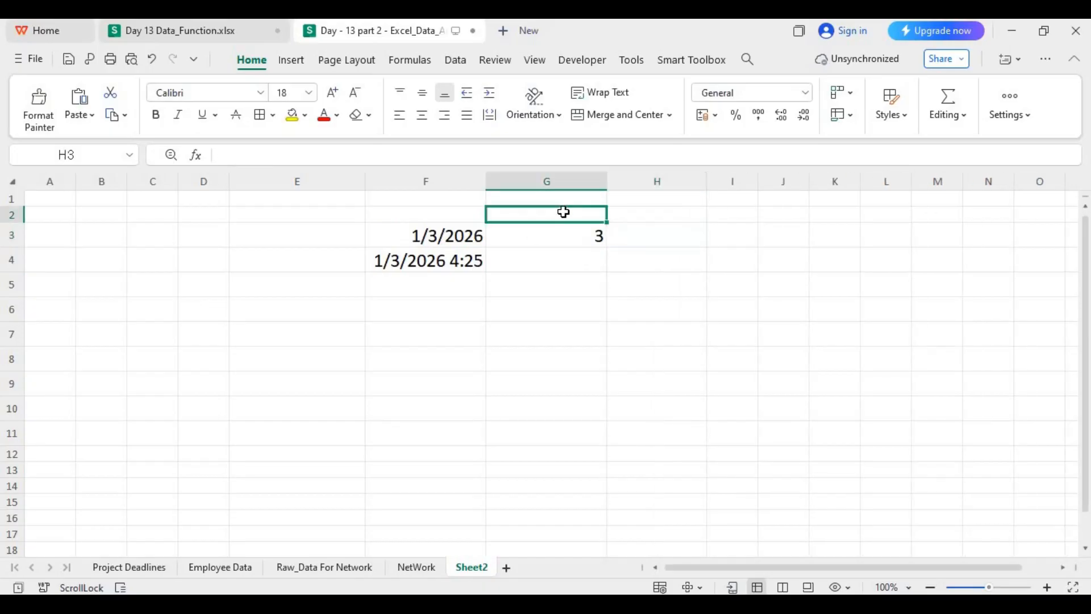
{"action": "type", "text": "Day"}
{"action": "key", "text": "Right"}
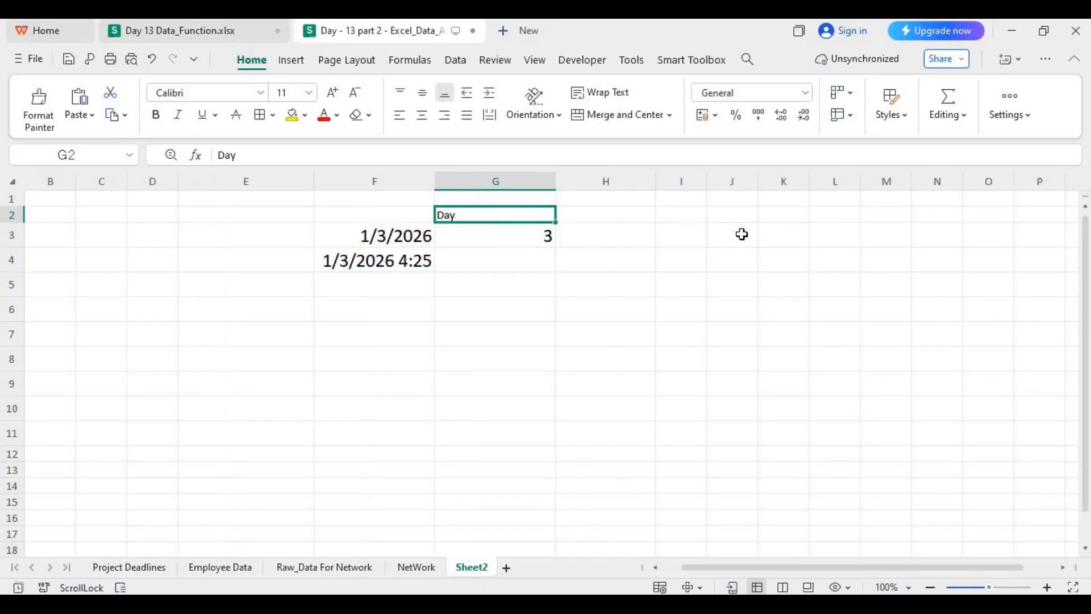
{"action": "left_click", "coordinate": [620, 215]}
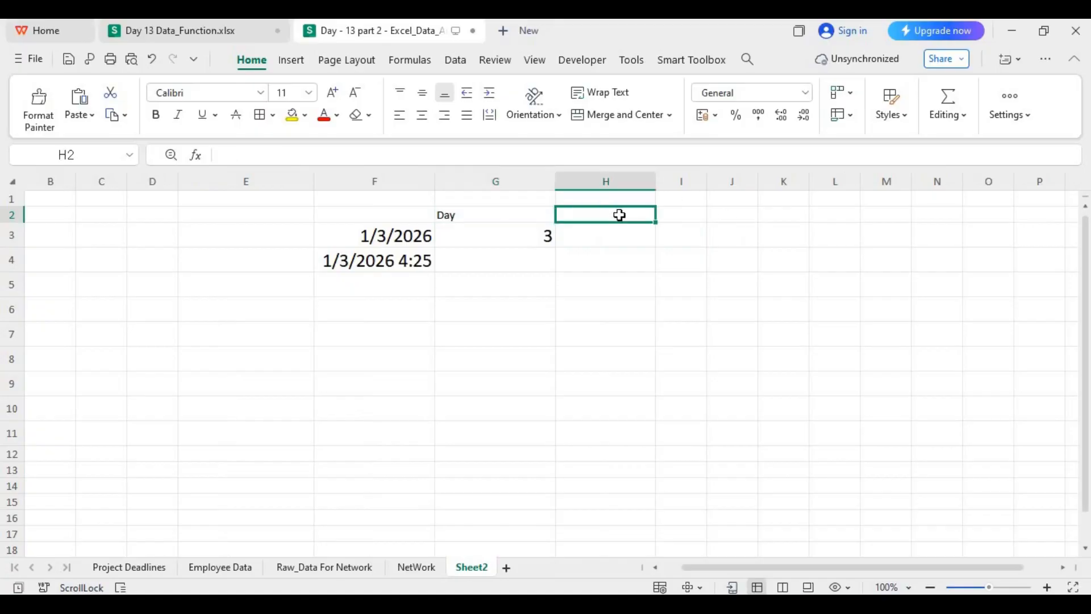
{"action": "type", "text": "Month"}
{"action": "key", "text": "Return"}
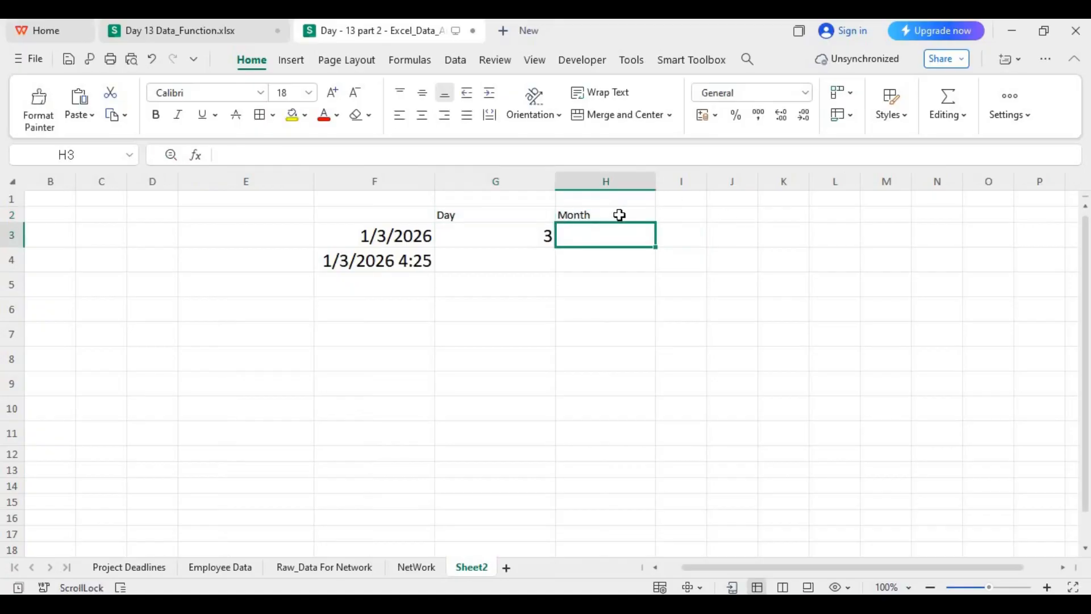
Step: Enter =MONTH(F3) in cell H3 to extract the month from the current date
{"action": "type", "text": "=Month"}
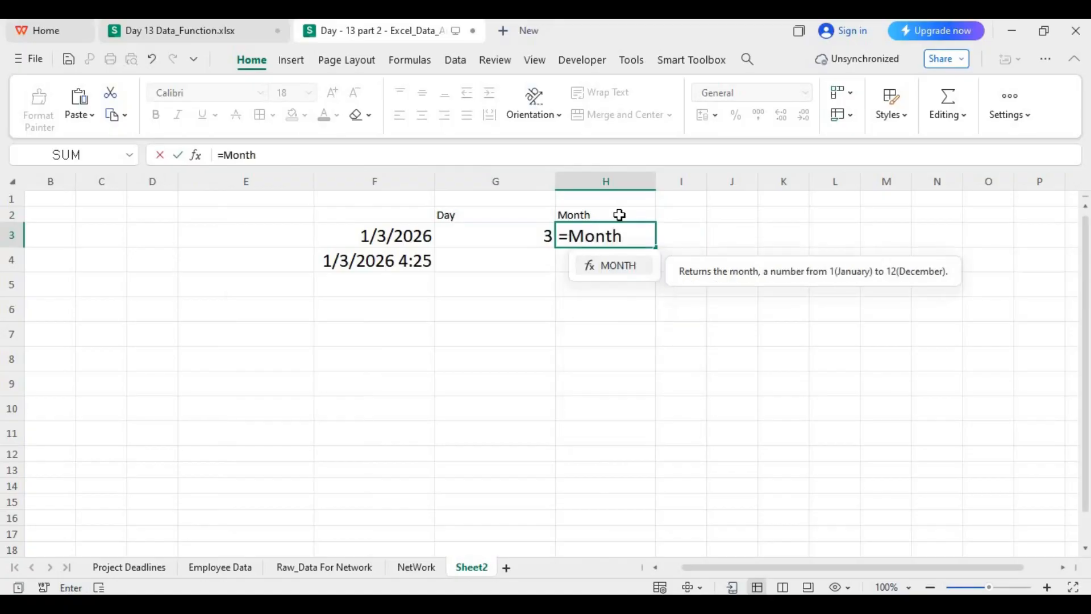
{"action": "type", "text": "("}
{"action": "left_click", "coordinate": [402, 235]}
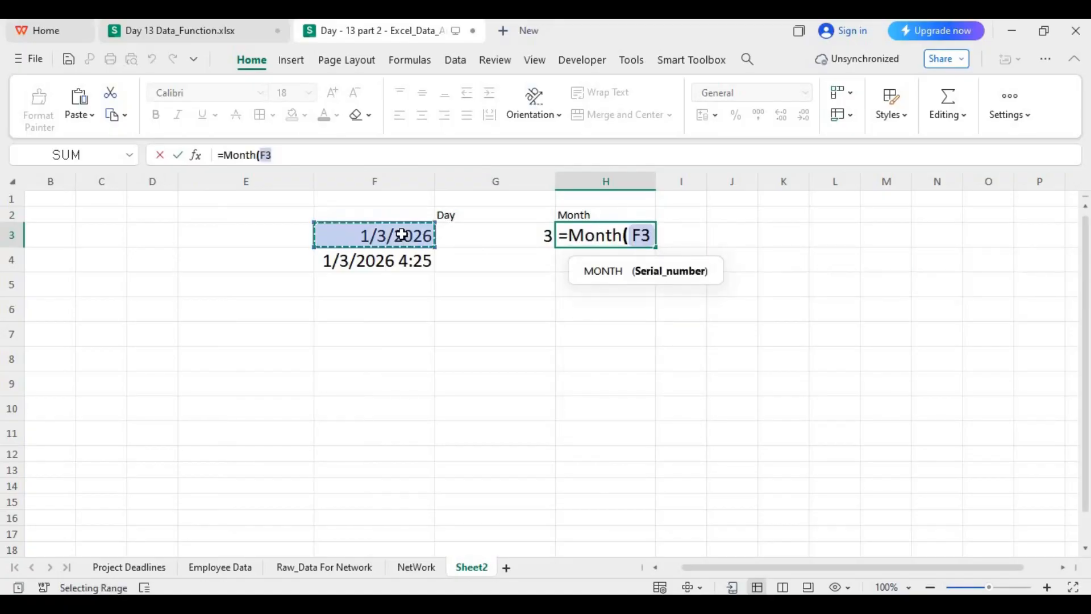
{"action": "key", "text": "Return"}
{"action": "left_click", "coordinate": [633, 233]}
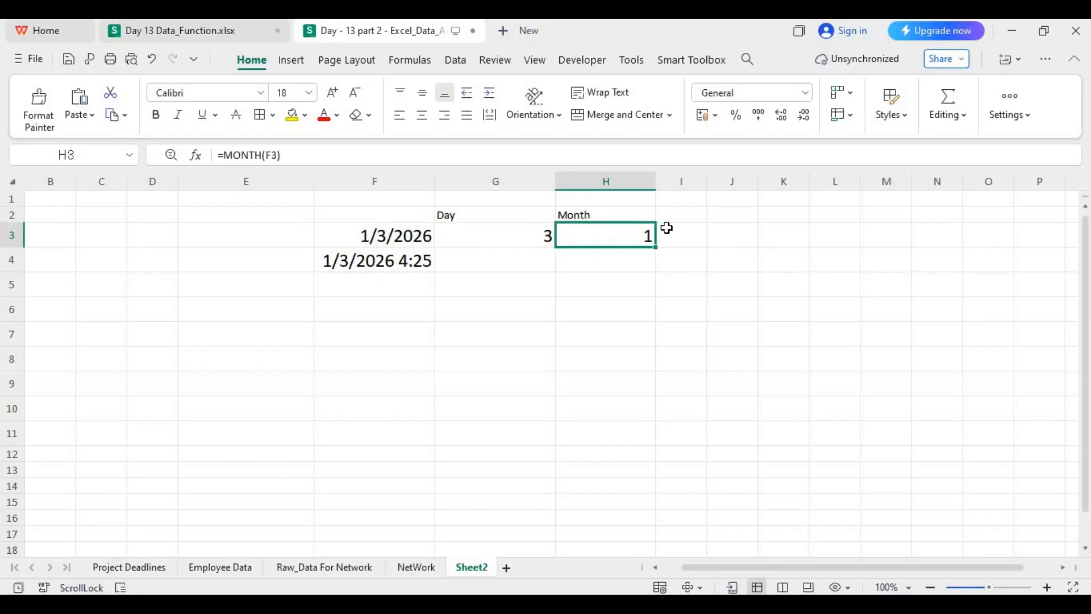
Step: Add the heading Year in cell I2, next to the Month heading
{"action": "left_click", "coordinate": [684, 214]}
{"action": "type", "text": "YEar"}
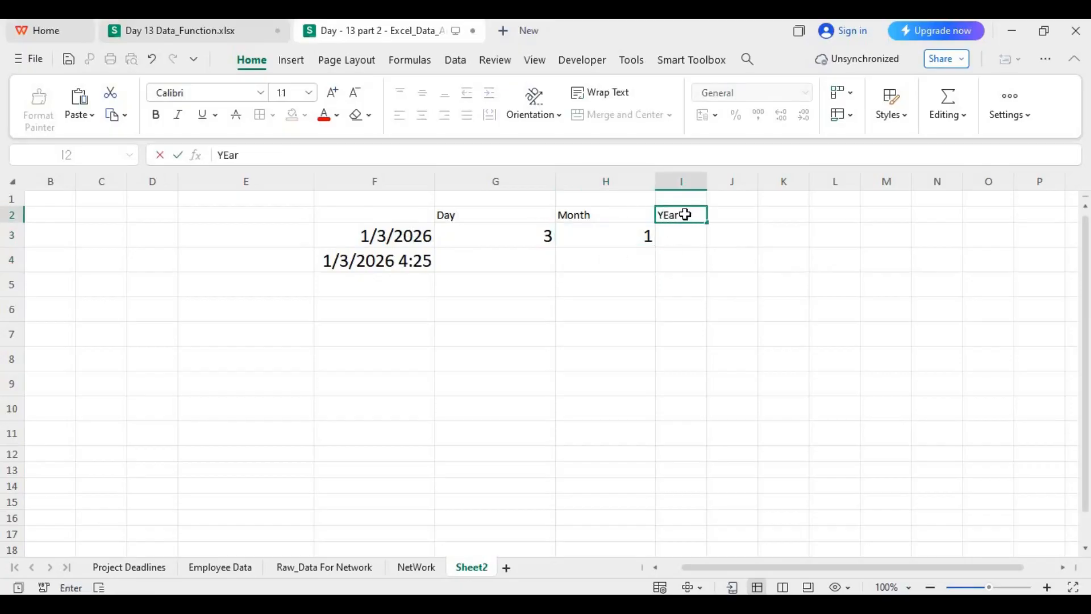
{"action": "key", "text": "BackSpace"}
{"action": "key", "text": "BackSpace"}
{"action": "key", "text": "BackSpace"}
{"action": "type", "text": "ear"}
{"action": "key", "text": "Return"}
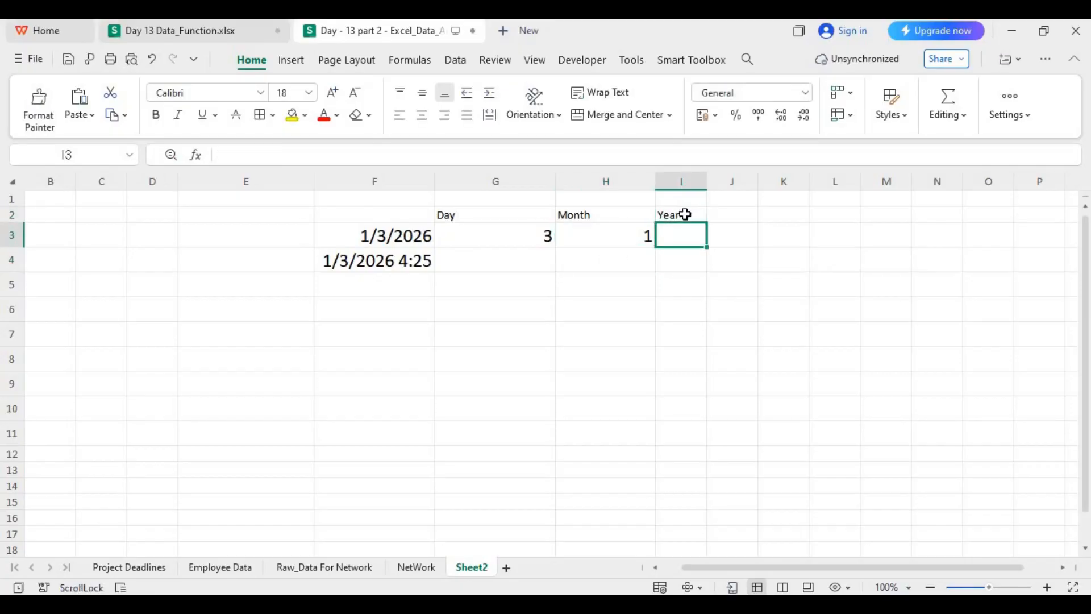
Step: Widen column I and enter =YEAR(F3) in cell I3 to extract the year from the current date
{"action": "left_click_drag", "start_coordinate": [707, 181], "coordinate": [765, 180]}
{"action": "type", "text": "=Y"}
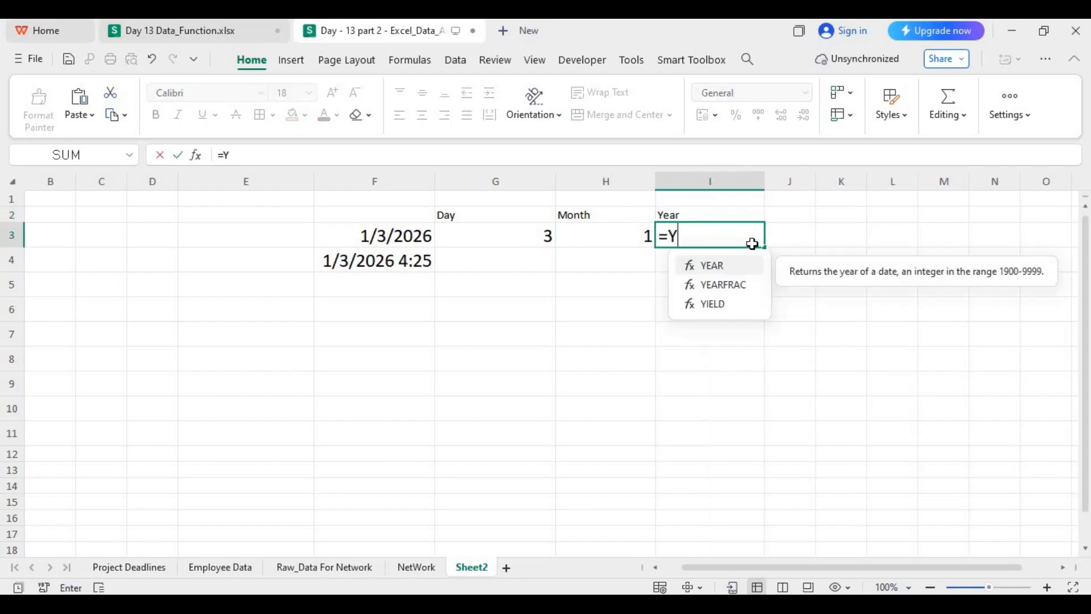
{"action": "type", "text": "ear("}
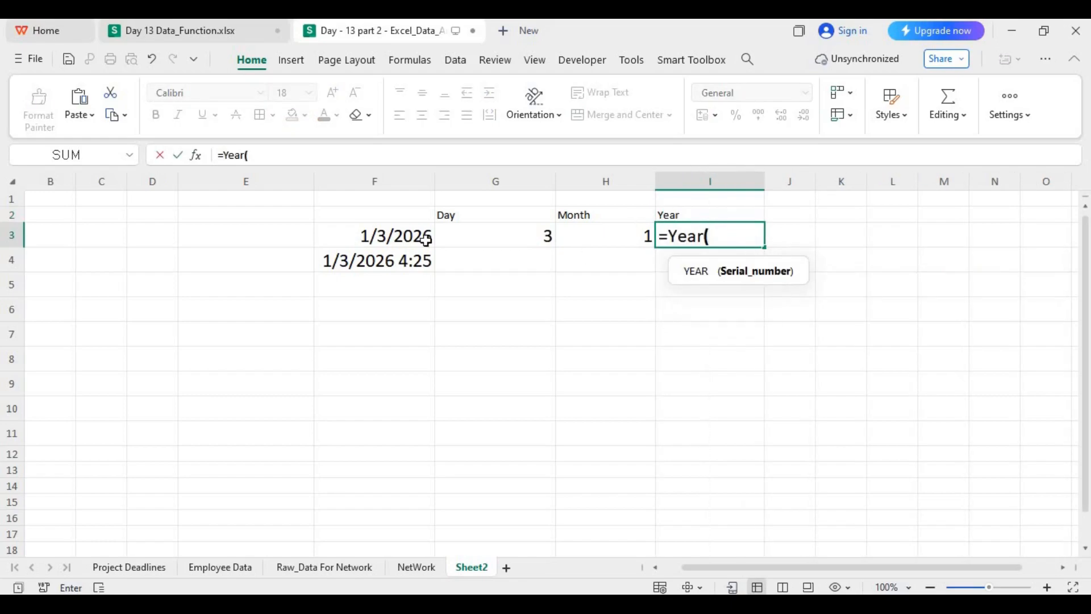
{"action": "left_click", "coordinate": [373, 242]}
{"action": "key", "text": "Return"}
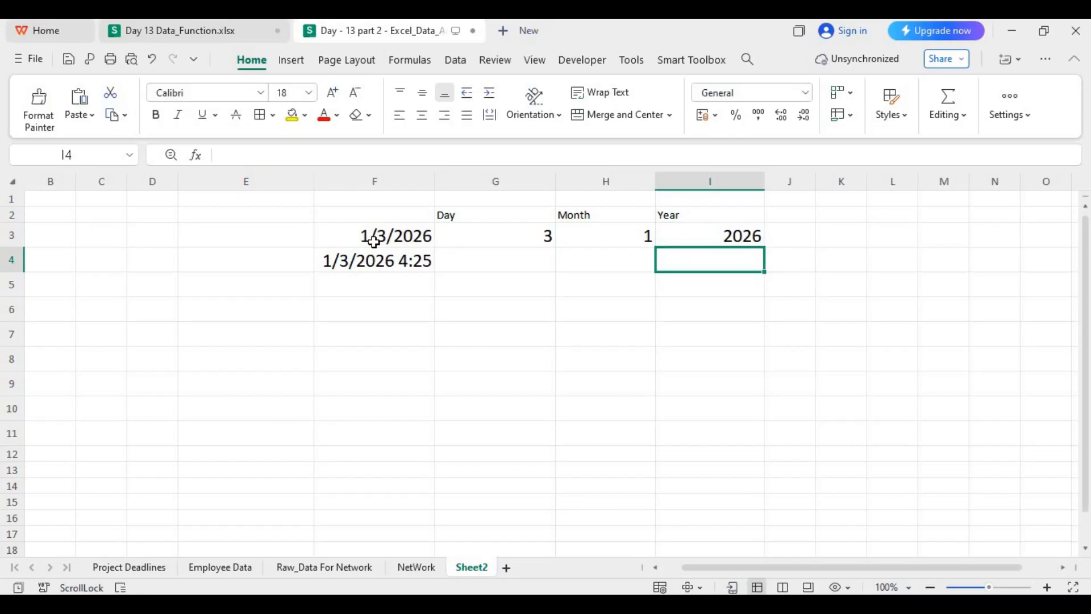
{"action": "left_click", "coordinate": [409, 238]}
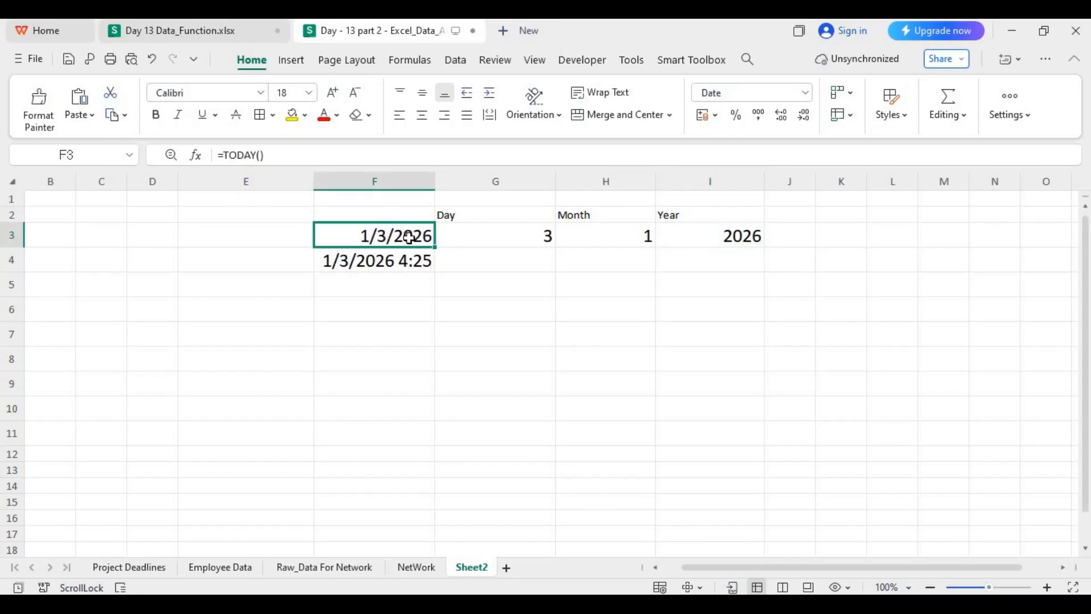
Step: On the Raw_Data For Network sheet, enter =MONTH(C2) in cell C12 to extract the month of the first start date
{"action": "left_click", "coordinate": [404, 566]}
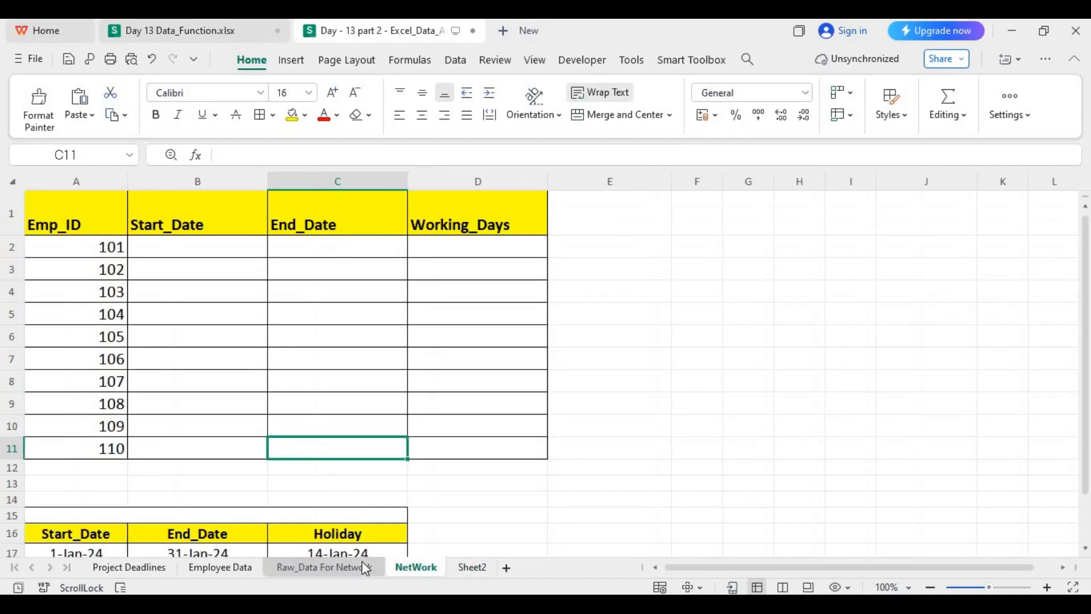
{"action": "left_click", "coordinate": [364, 567]}
{"action": "left_click", "coordinate": [289, 259]}
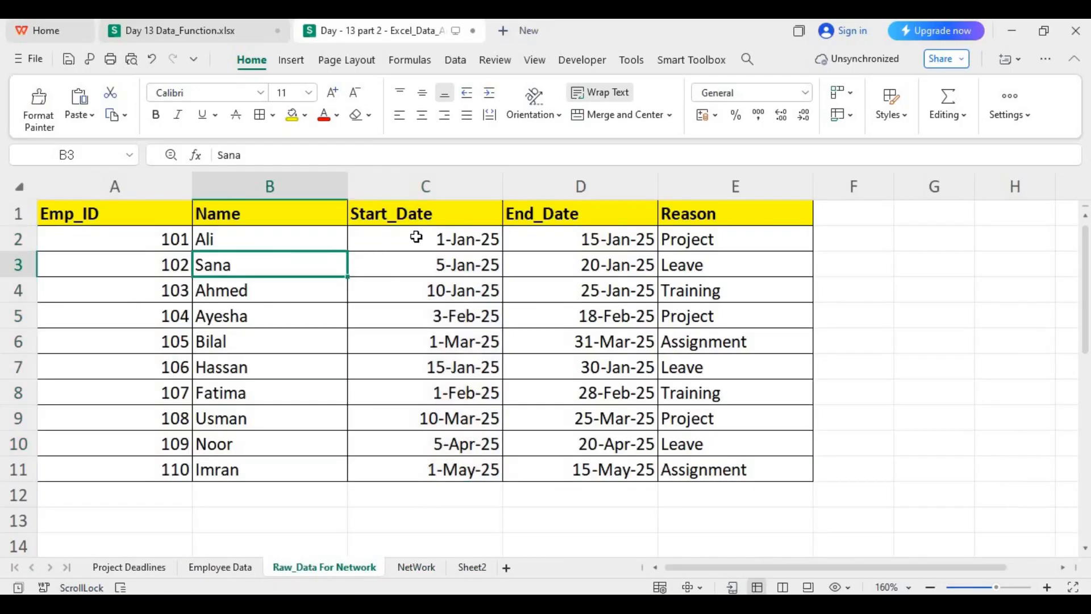
{"action": "left_click", "coordinate": [417, 238]}
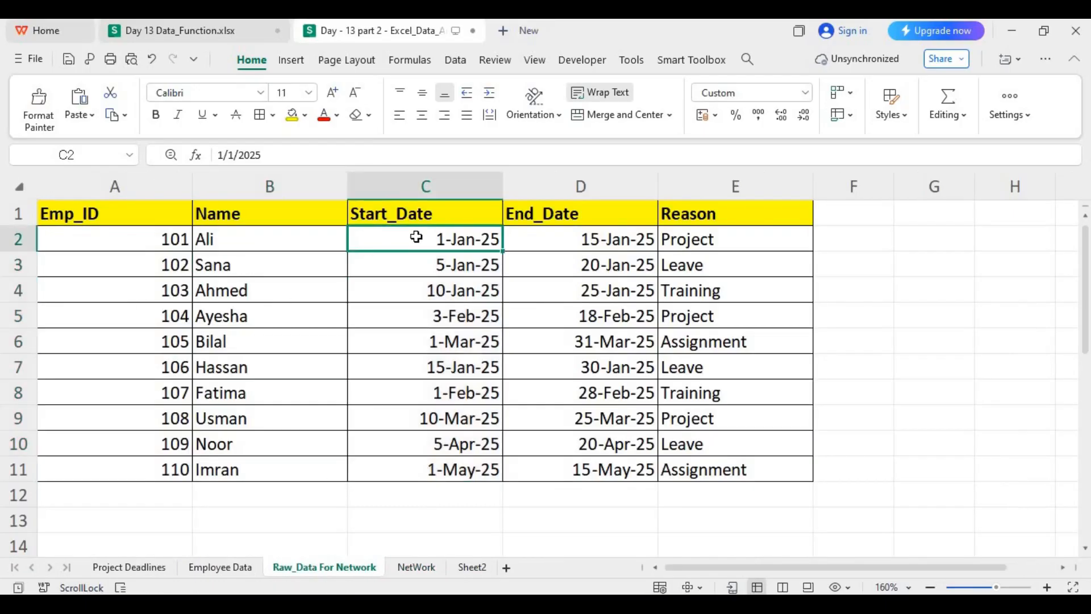
{"action": "left_click", "coordinate": [432, 500]}
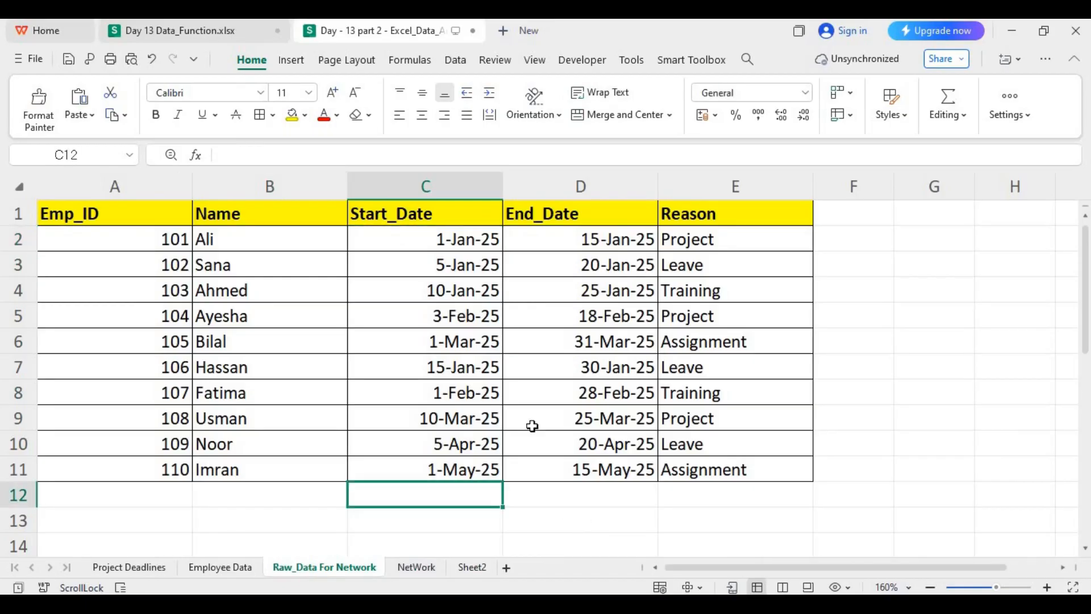
{"action": "left_click", "coordinate": [462, 237]}
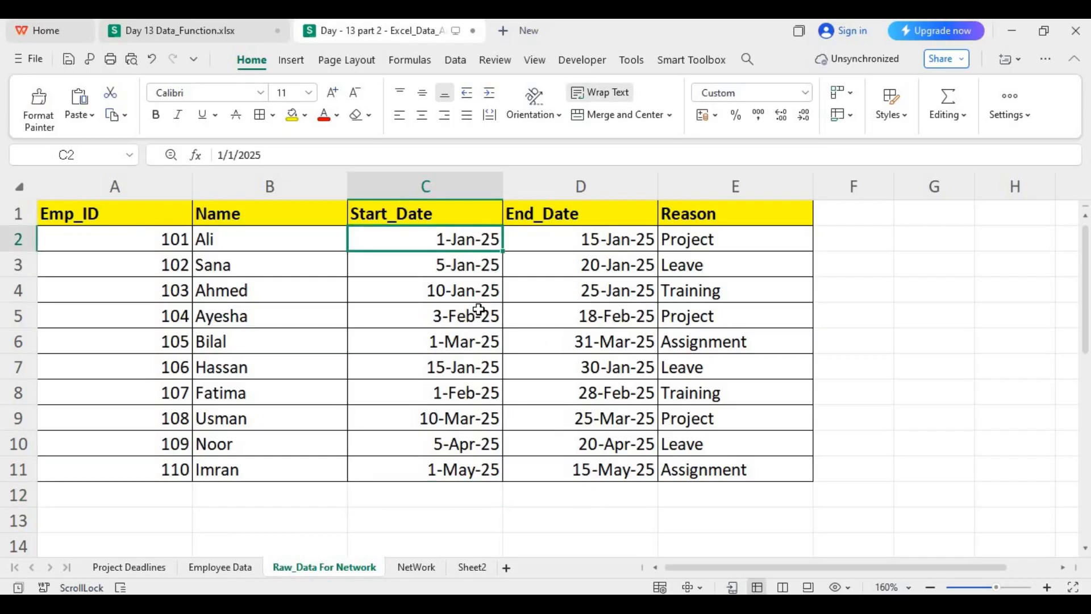
{"action": "left_click", "coordinate": [439, 492]}
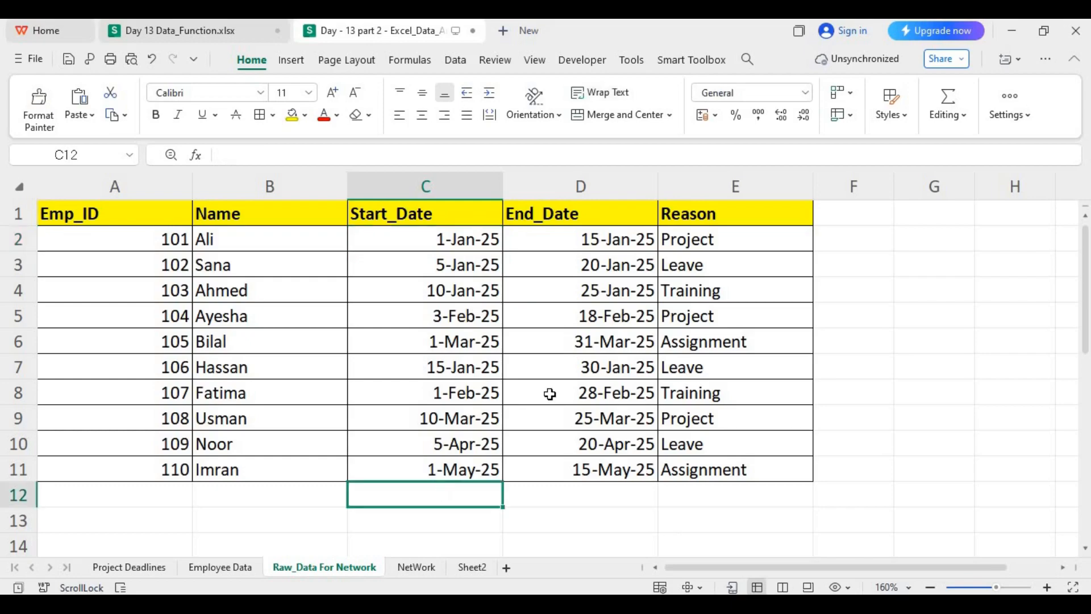
{"action": "type", "text": "="}
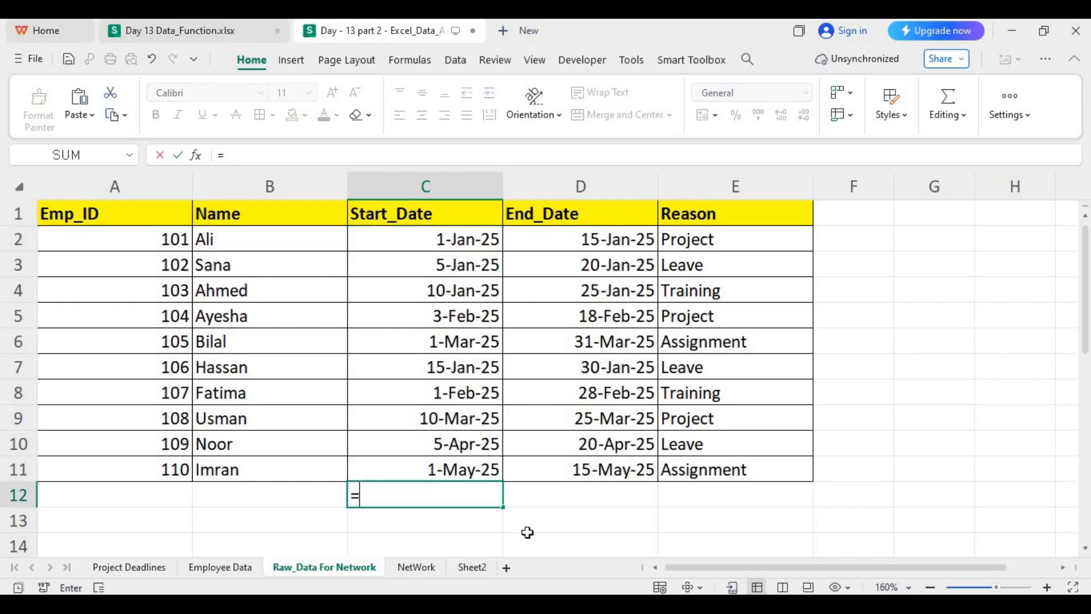
{"action": "type", "text": "Month("}
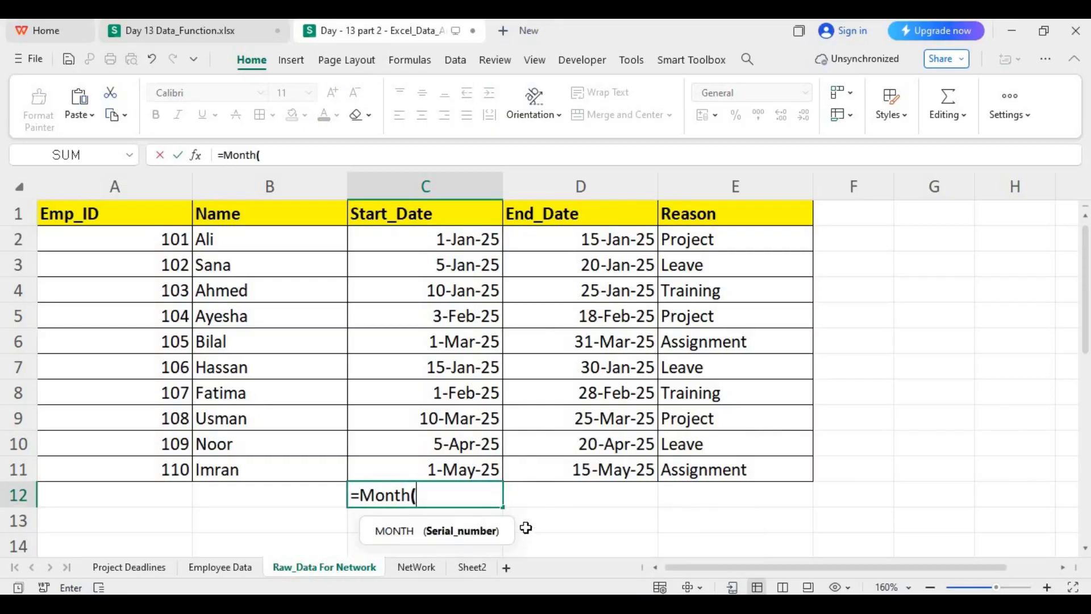
{"action": "left_click", "coordinate": [482, 239]}
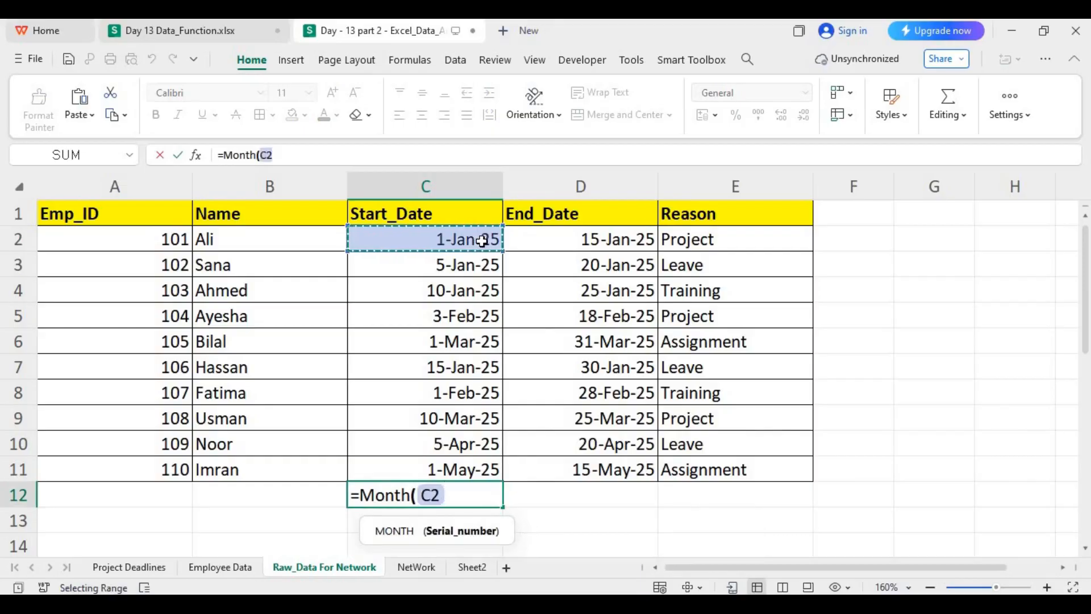
{"action": "key", "text": "Return"}
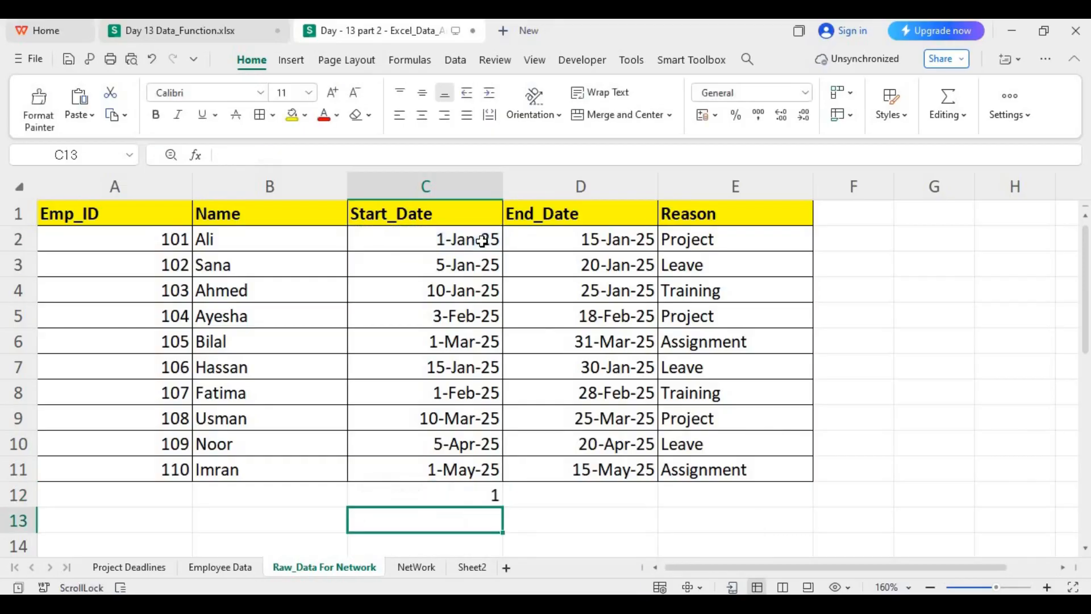
Step: Change the formula in C12 to =MONTH(C9) to get that start date's month, and clear the cell
{"action": "left_click", "coordinate": [471, 495]}
{"action": "double_click", "coordinate": [471, 495]}
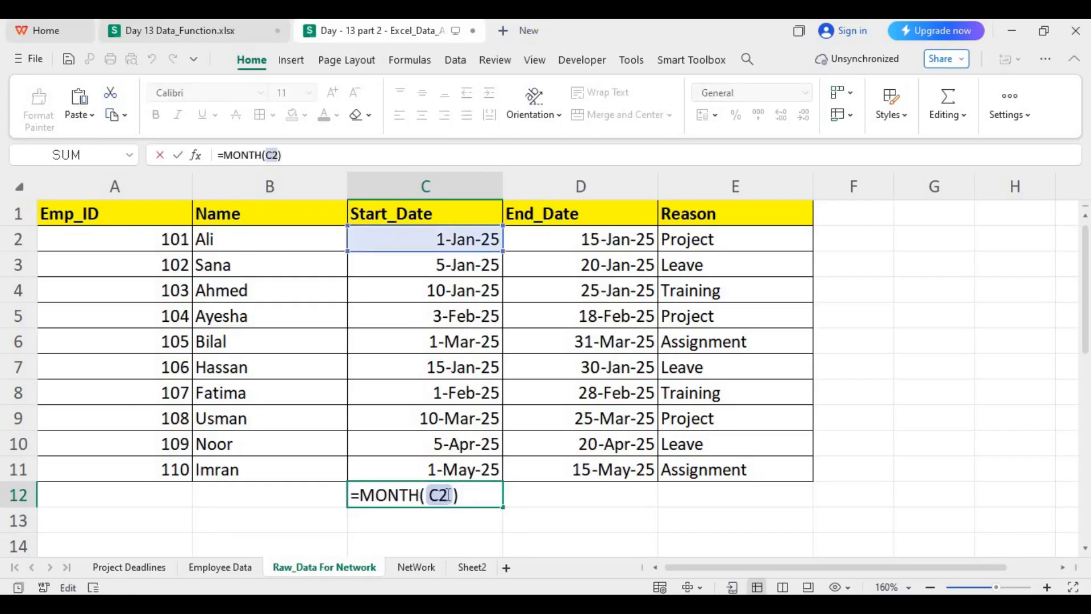
{"action": "double_click", "coordinate": [441, 495]}
{"action": "left_click", "coordinate": [461, 422]}
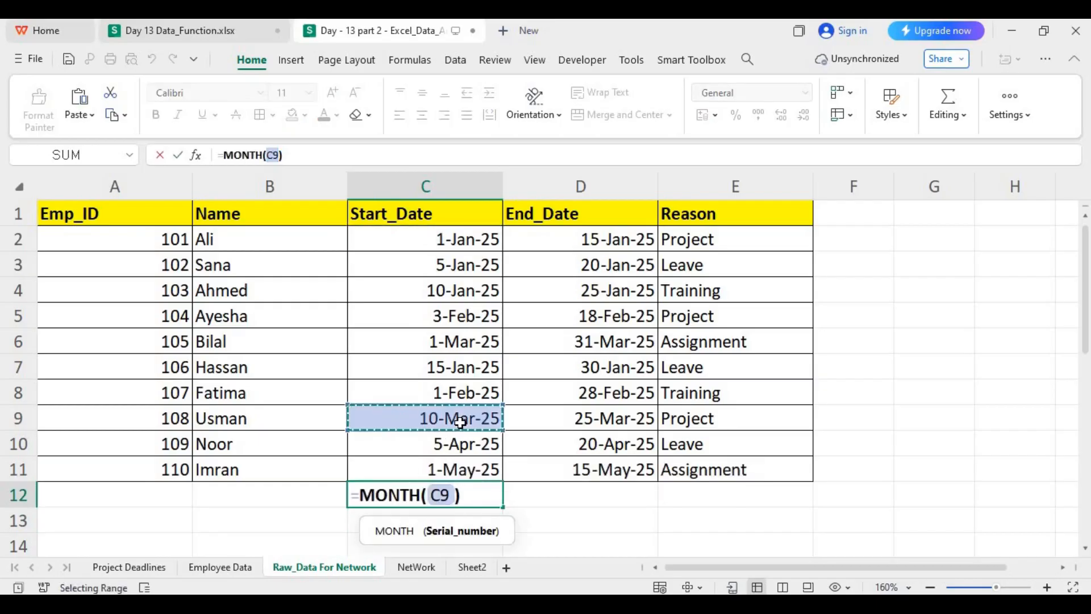
{"action": "key", "text": "Return"}
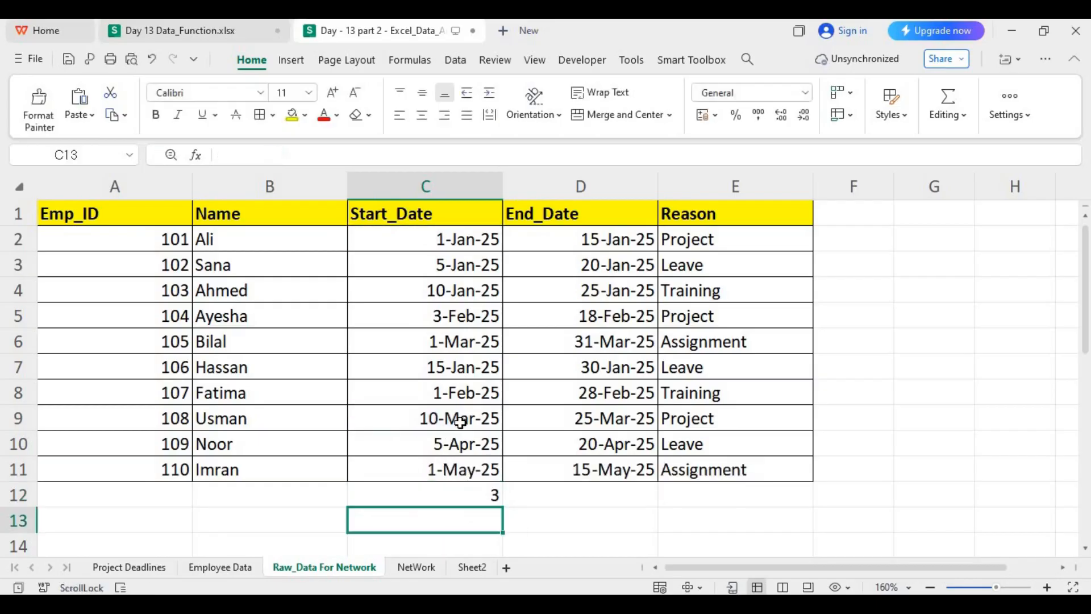
{"action": "left_click", "coordinate": [484, 495]}
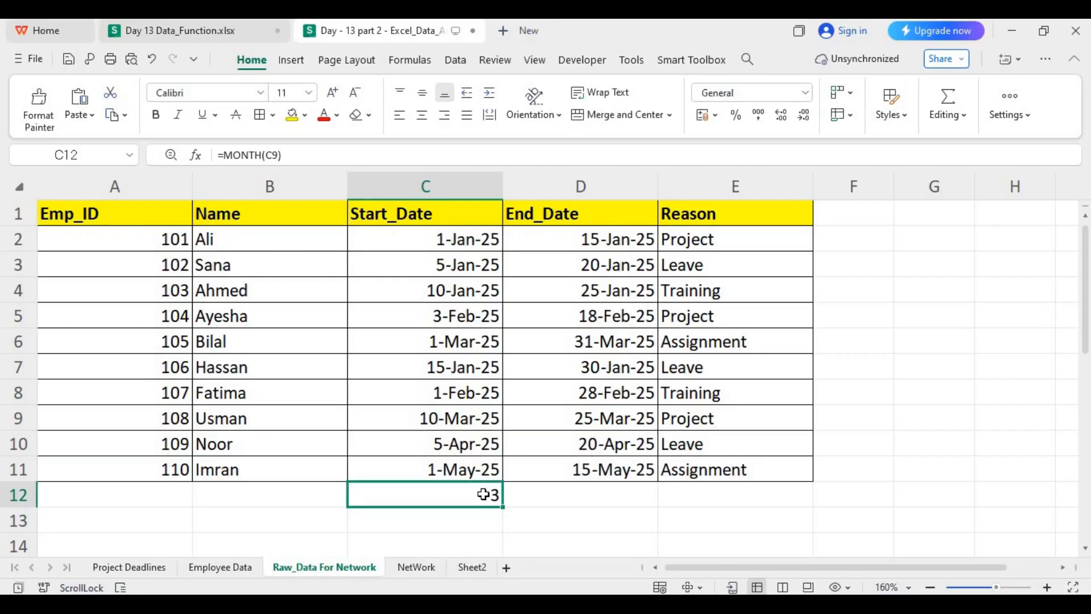
{"action": "key", "text": "BackSpace"}
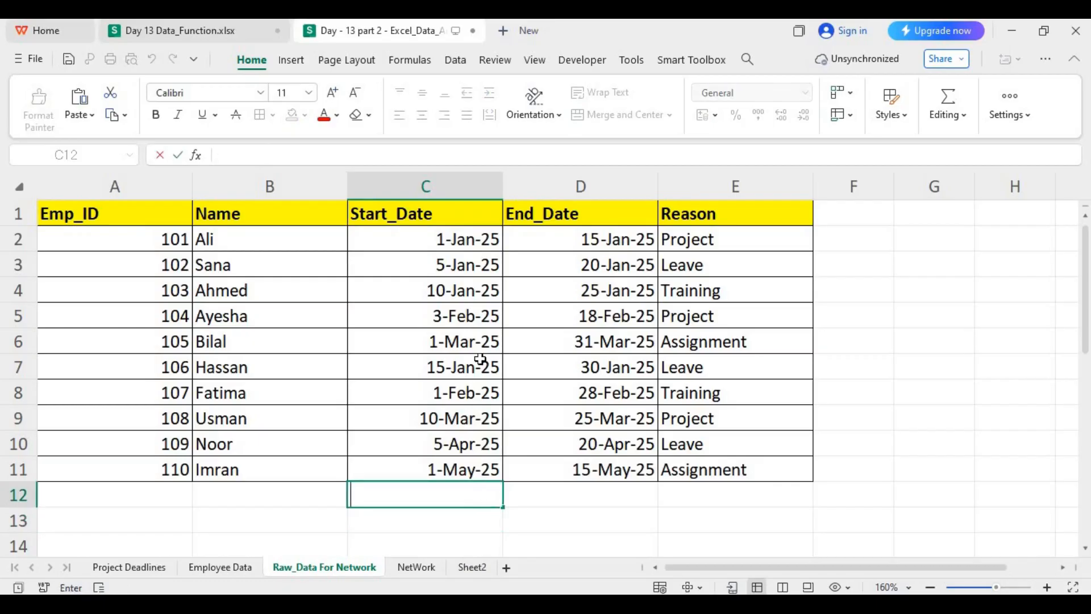
{"action": "left_click", "coordinate": [475, 341]}
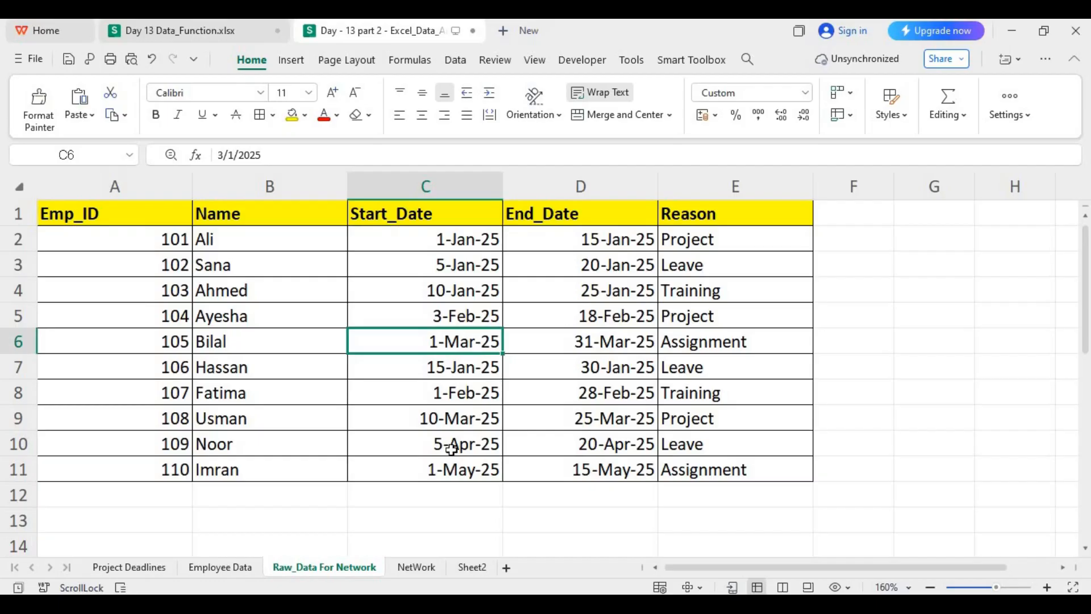
Step: Extract the year of the last end date with =YEAR(D11) in cell D12, and clear the cell
{"action": "left_click", "coordinate": [449, 422]}
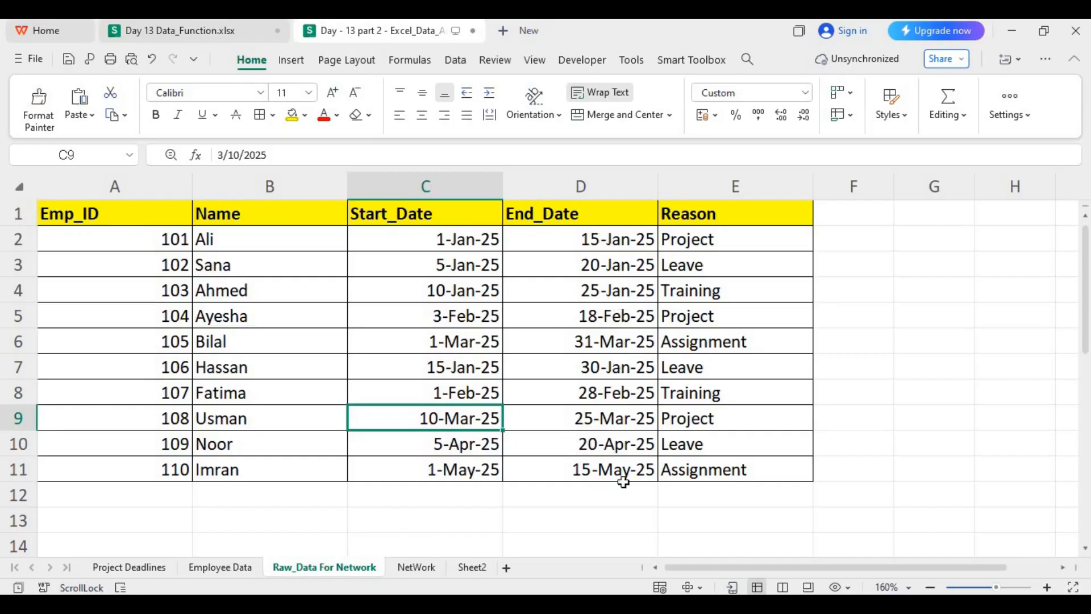
{"action": "left_click", "coordinate": [595, 471]}
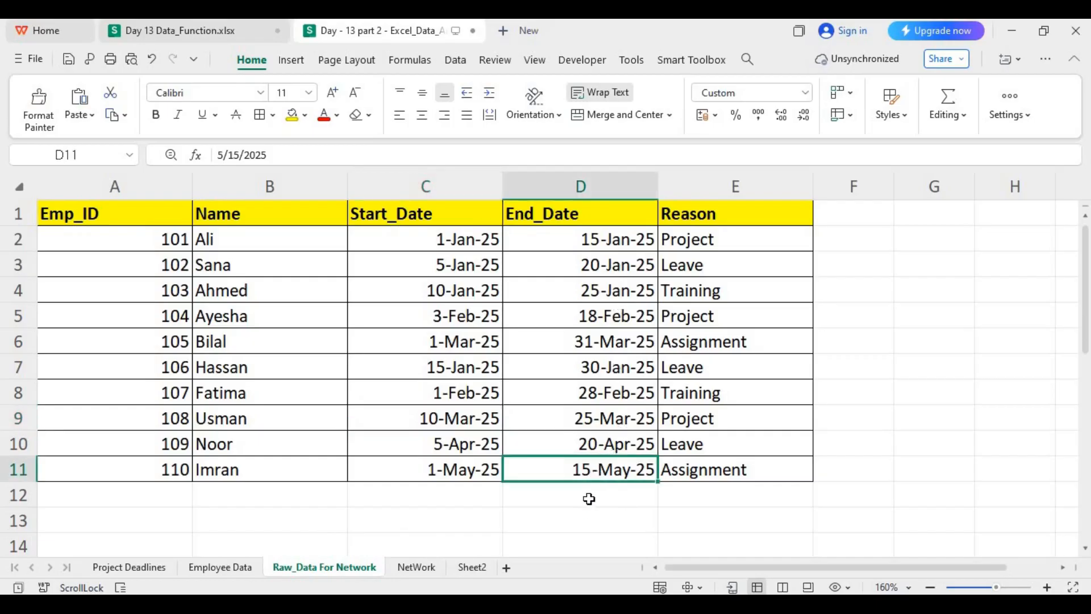
{"action": "left_click", "coordinate": [590, 498]}
{"action": "type", "text": "=year"}
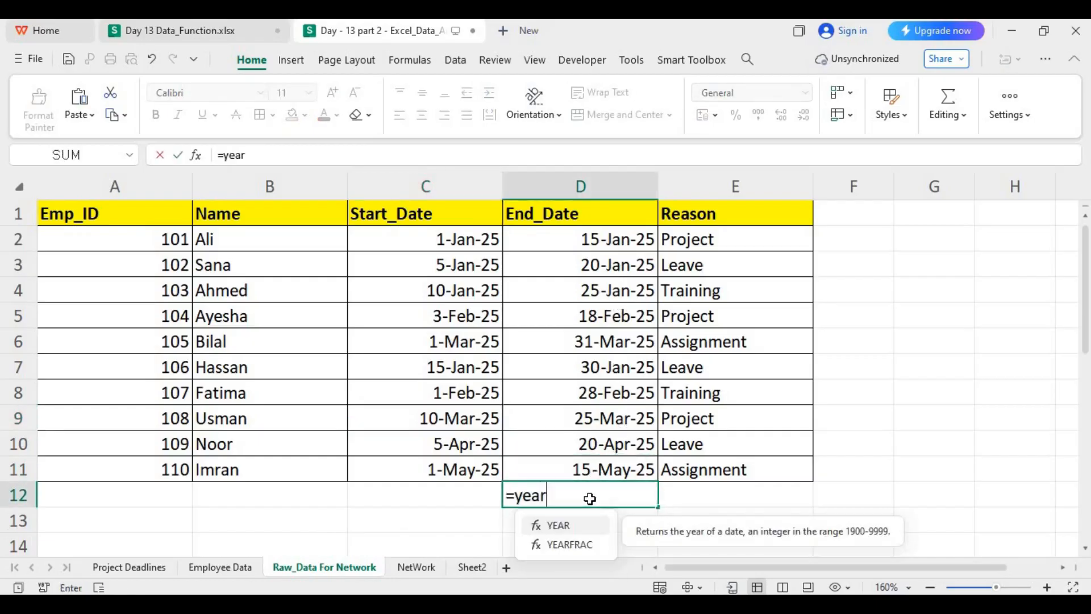
{"action": "type", "text": "("}
{"action": "left_click", "coordinate": [597, 463]}
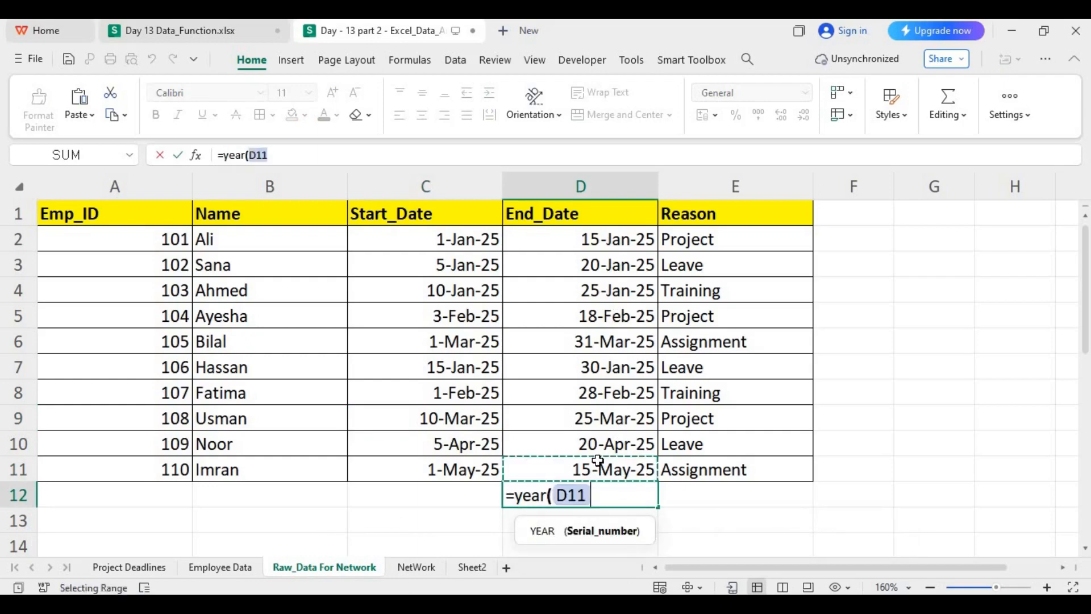
{"action": "key", "text": "Return"}
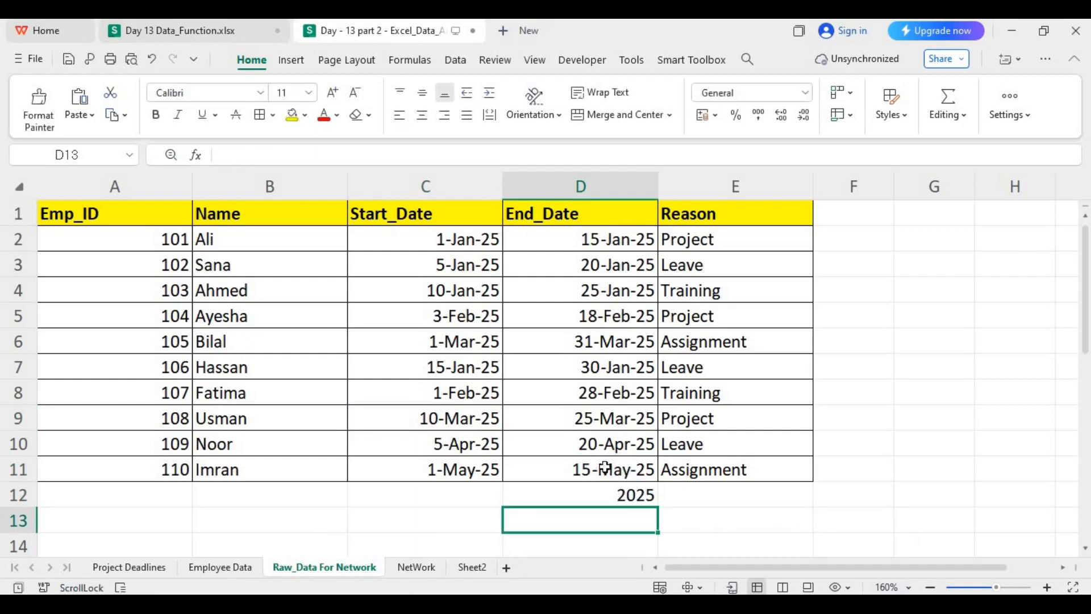
{"action": "left_click", "coordinate": [625, 498]}
{"action": "key", "text": "Delete"}
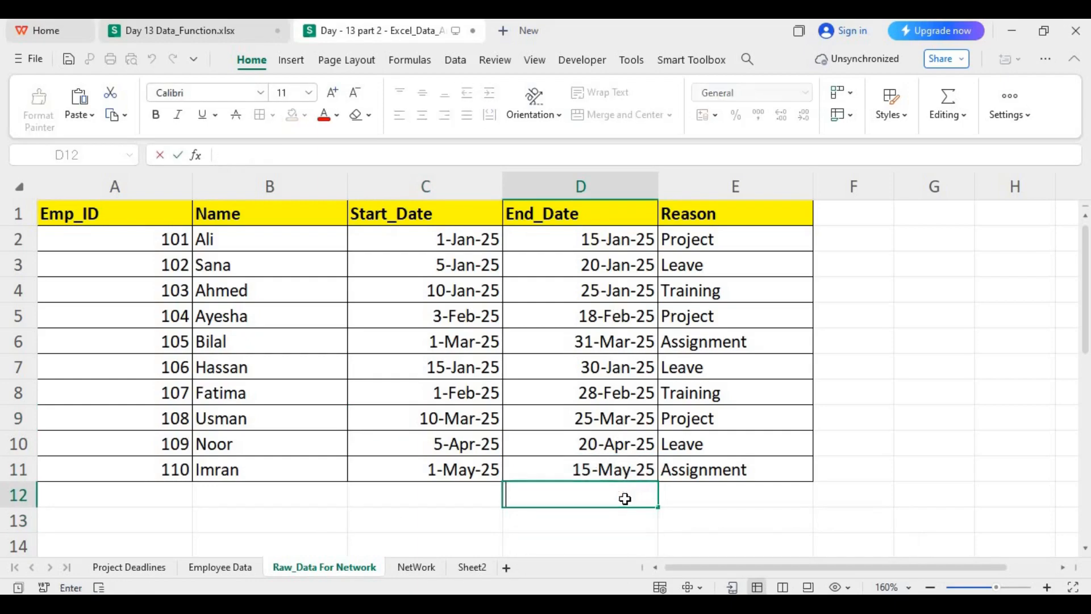
Step: Try to enter =TODAY(D11) in cell D13 and dismiss the formula error without formatting it as text
{"action": "left_click", "coordinate": [579, 512]}
{"action": "type", "text": "="}
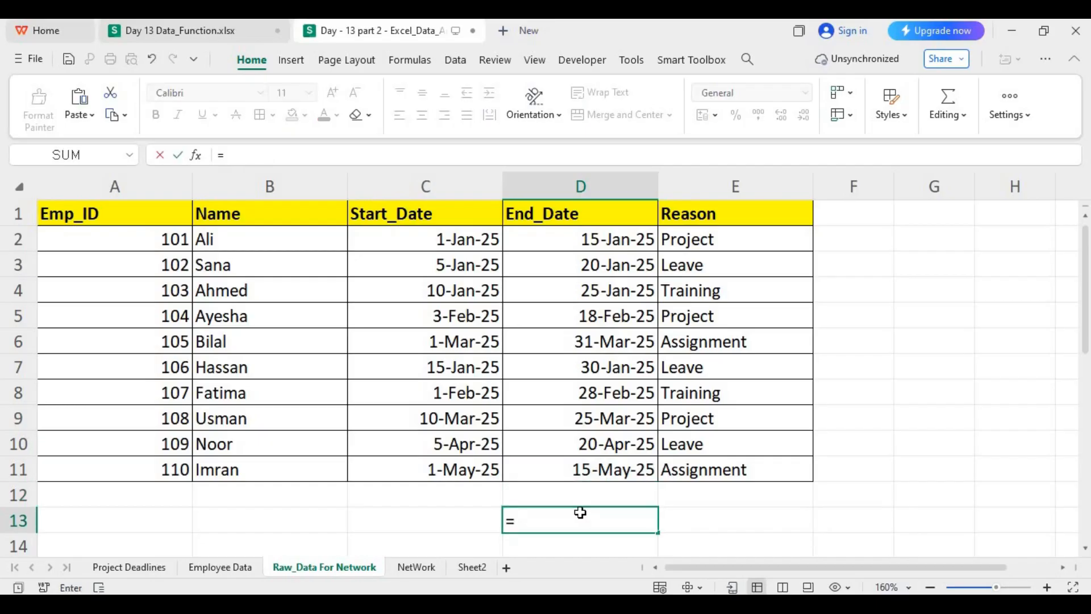
{"action": "type", "text": "today("}
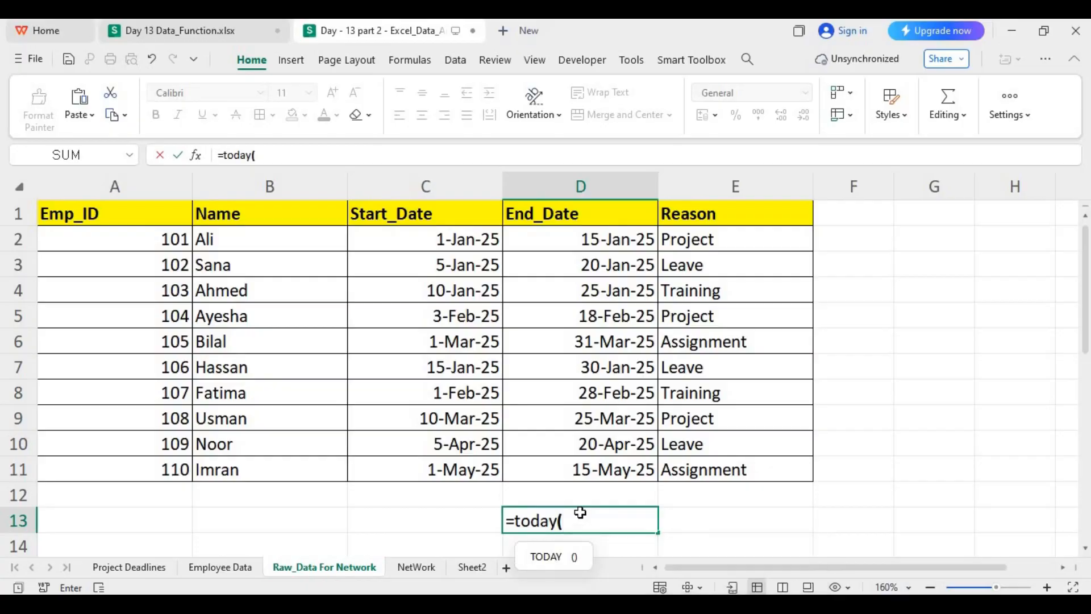
{"action": "left_click", "coordinate": [605, 469]}
{"action": "type", "text": ")"}
{"action": "key", "text": "Return"}
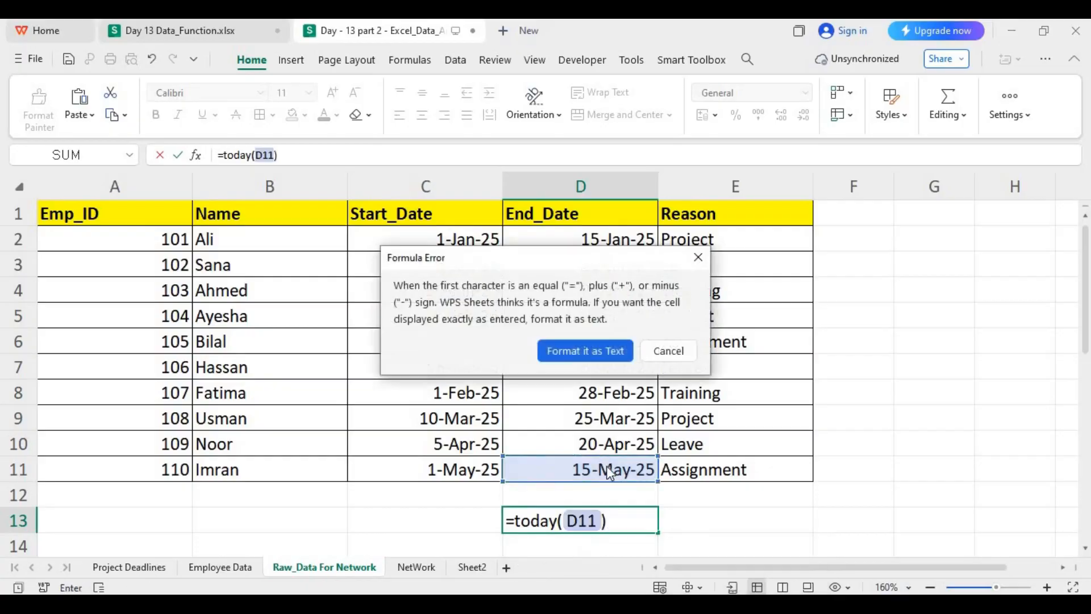
{"action": "left_click", "coordinate": [671, 351]}
Step: Correct the formula in cell D13 to =DAY(D11) to extract the day of the last end date
{"action": "left_click", "coordinate": [601, 520]}
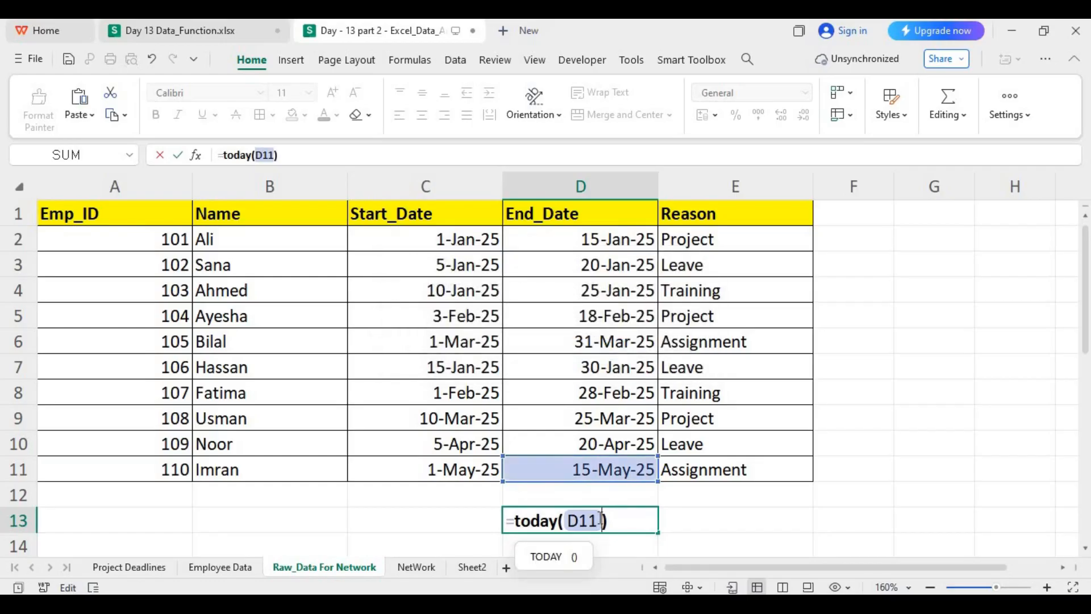
{"action": "left_click", "coordinate": [534, 522]}
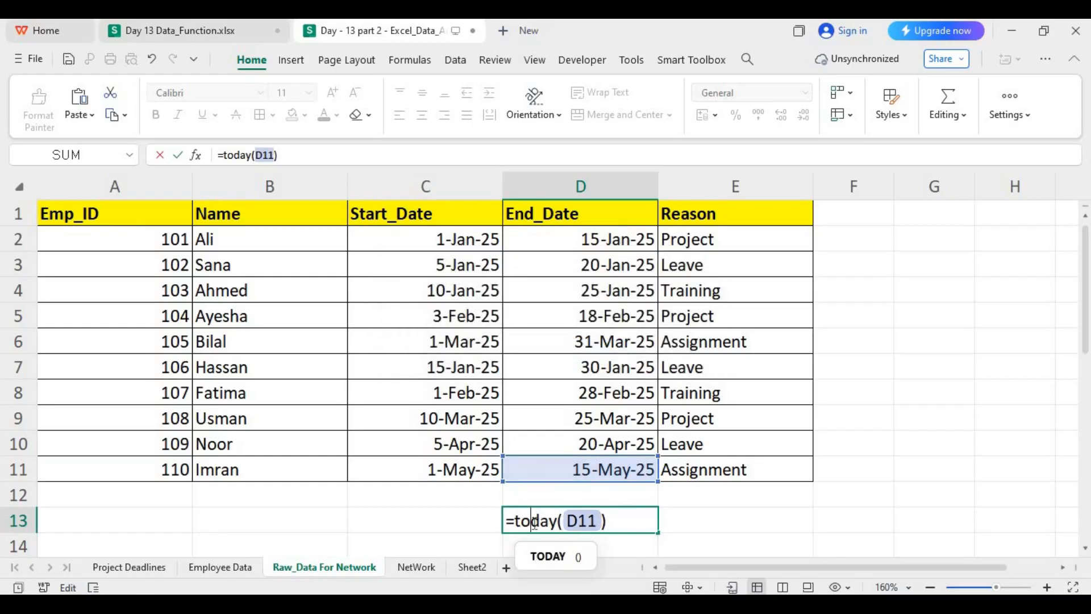
{"action": "key", "text": "BackSpace"}
{"action": "key", "text": "BackSpace"}
{"action": "key", "text": "Return"}
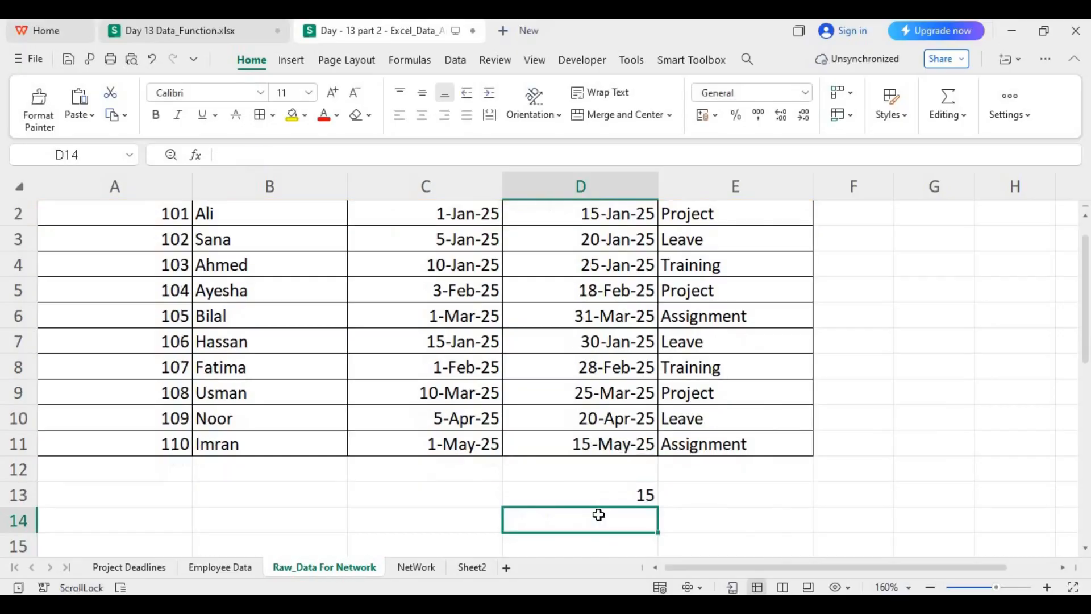
Step: Clear the day formula from cell D13 and return to cell G5 on Sheet2
{"action": "left_click", "coordinate": [631, 489]}
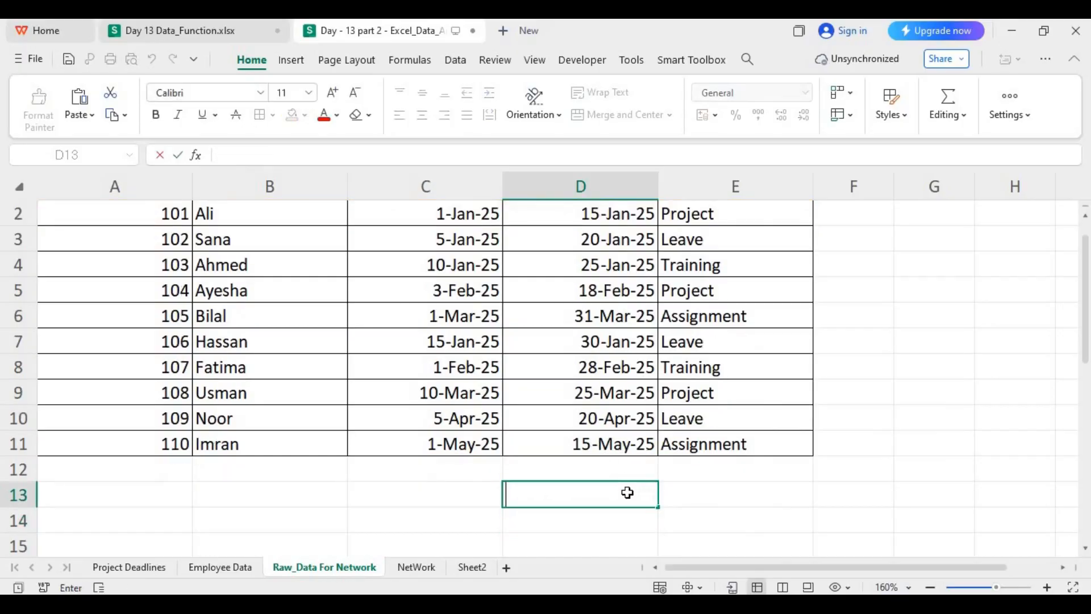
{"action": "left_click", "coordinate": [434, 567]}
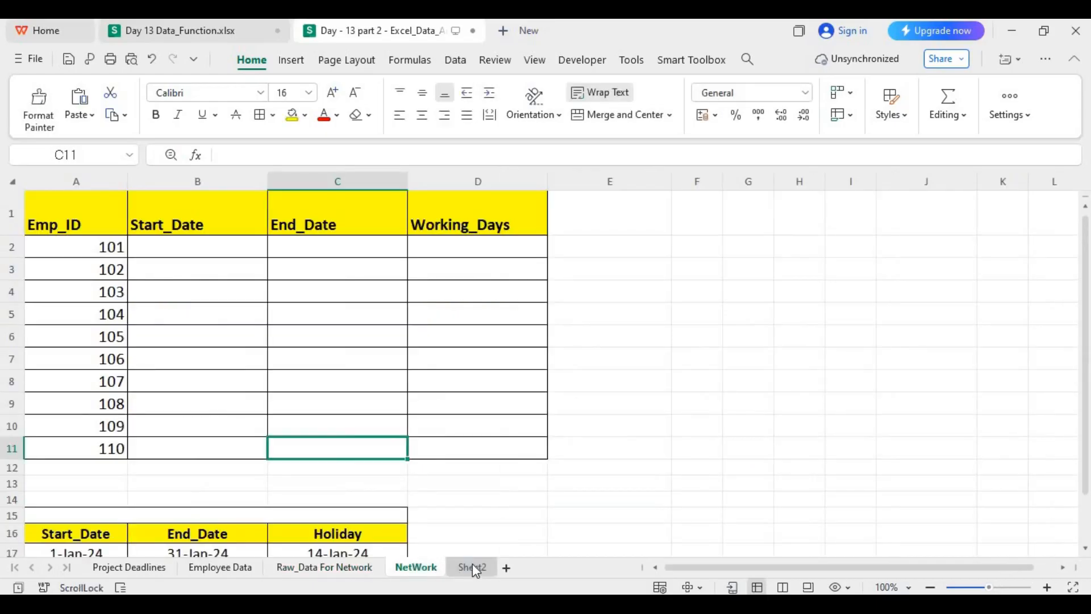
{"action": "left_click", "coordinate": [472, 566]}
{"action": "left_click", "coordinate": [455, 296]}
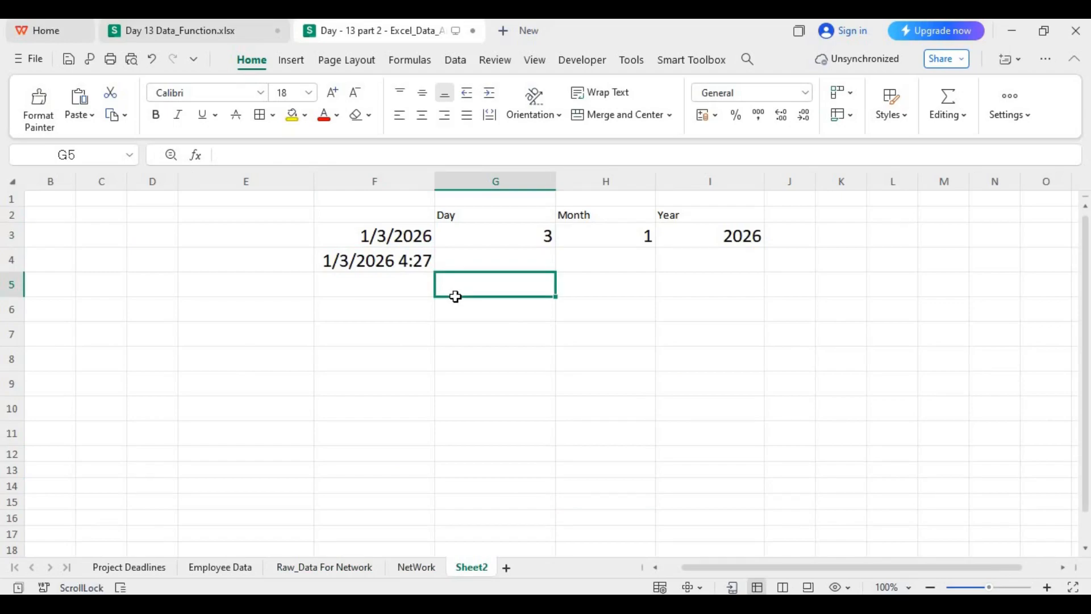
Step: Look through the current workbook's sheets, switch to the Day 13 Data_Function.xlsx workbook, and open its Emplyee_Data sheet
{"action": "left_click", "coordinate": [127, 567]}
{"action": "left_click", "coordinate": [215, 567]}
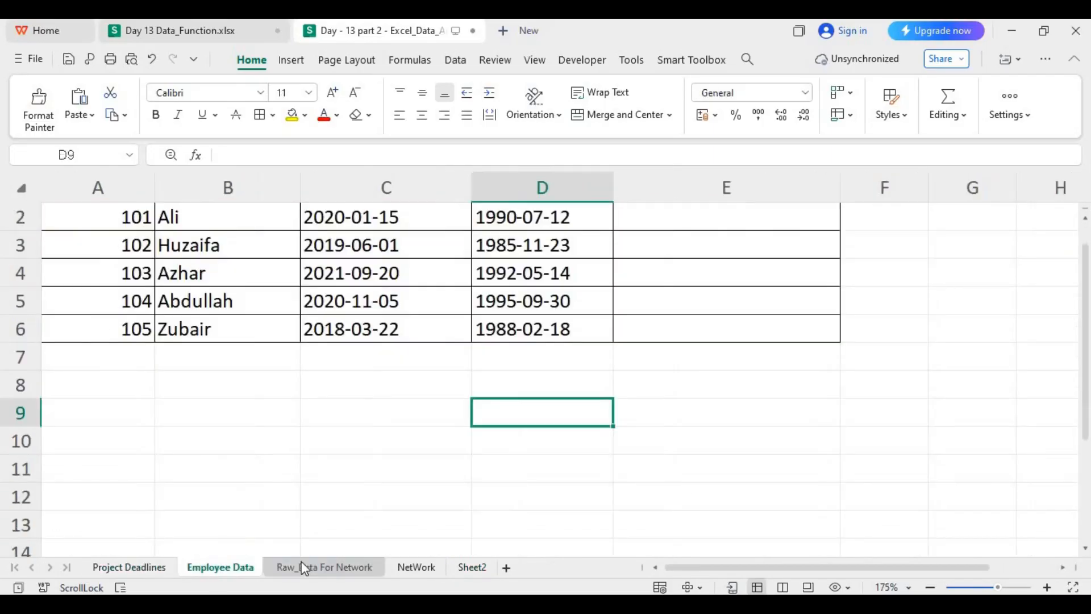
{"action": "left_click", "coordinate": [301, 565]}
{"action": "left_click", "coordinate": [405, 565]}
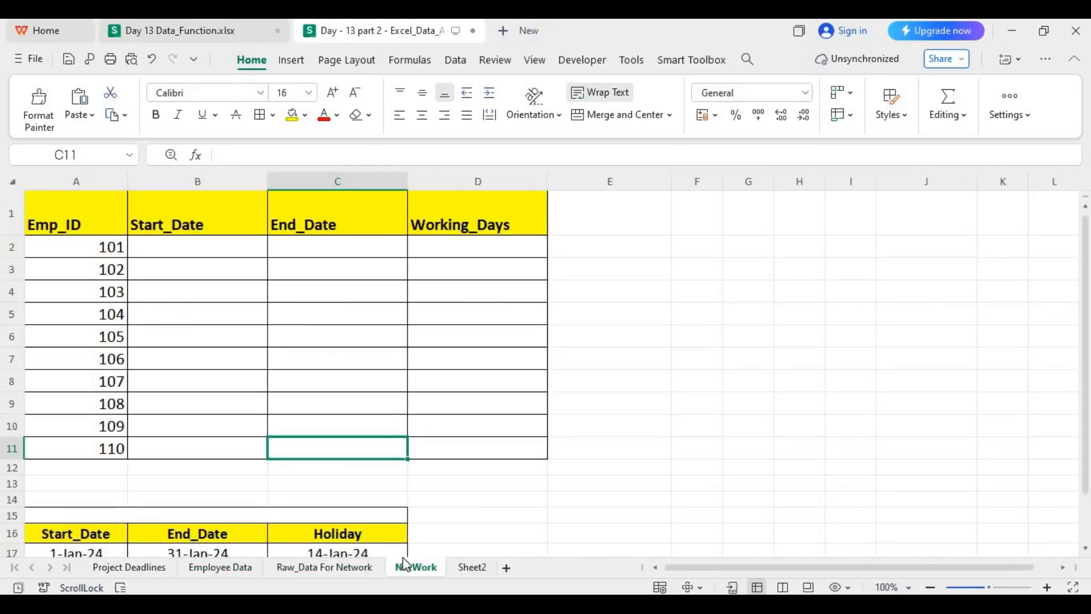
{"action": "left_click", "coordinate": [178, 31]}
{"action": "left_click", "coordinate": [288, 304]}
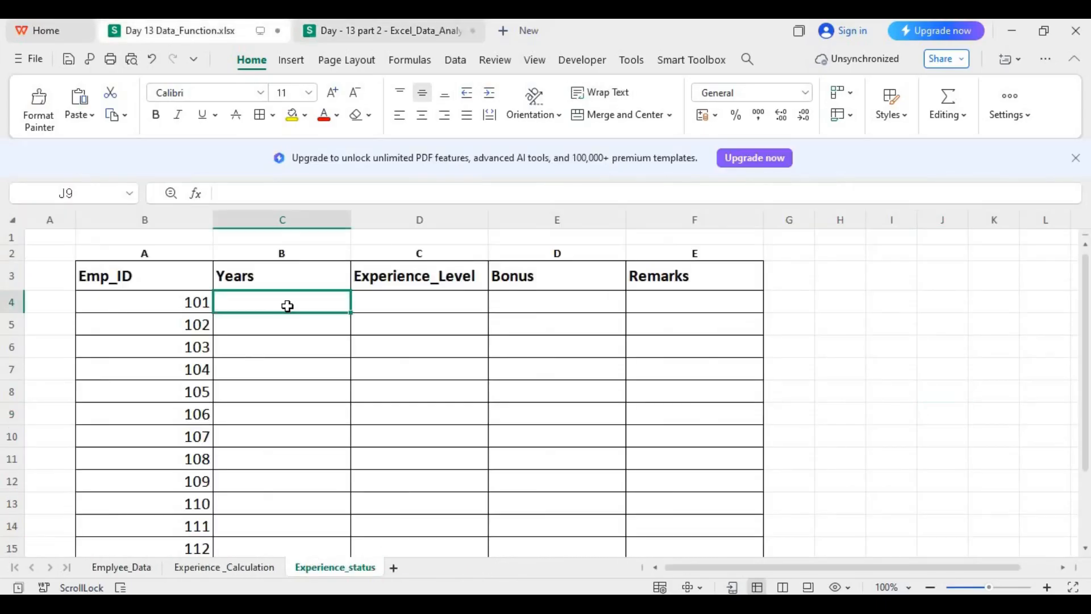
{"action": "left_click", "coordinate": [125, 567]}
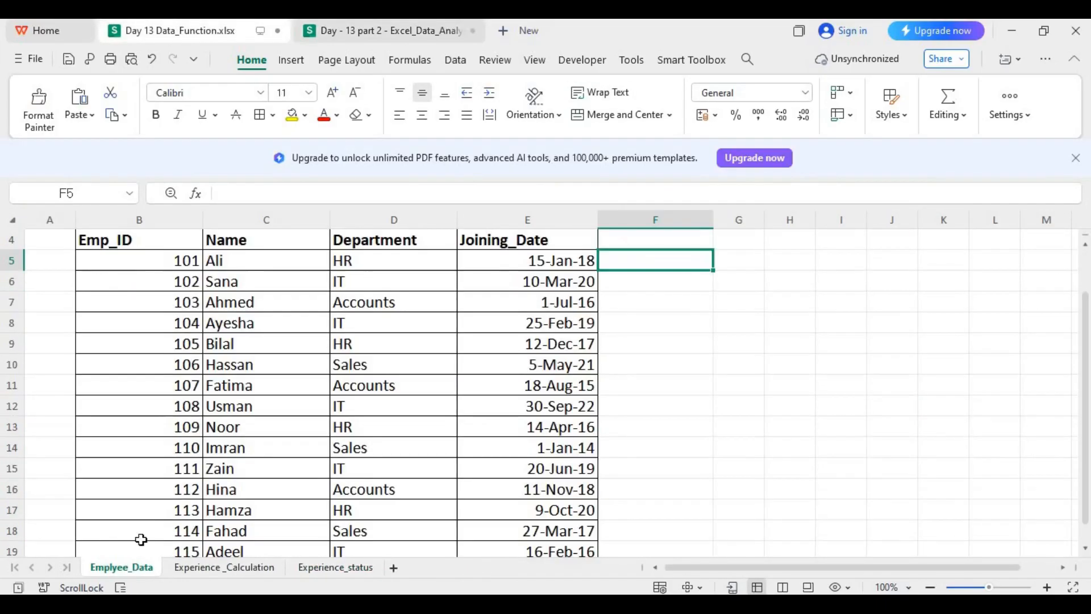
Step: Examine the joining date in cell E5 and the number formats offered for it without changing the format
{"action": "left_click", "coordinate": [463, 341]}
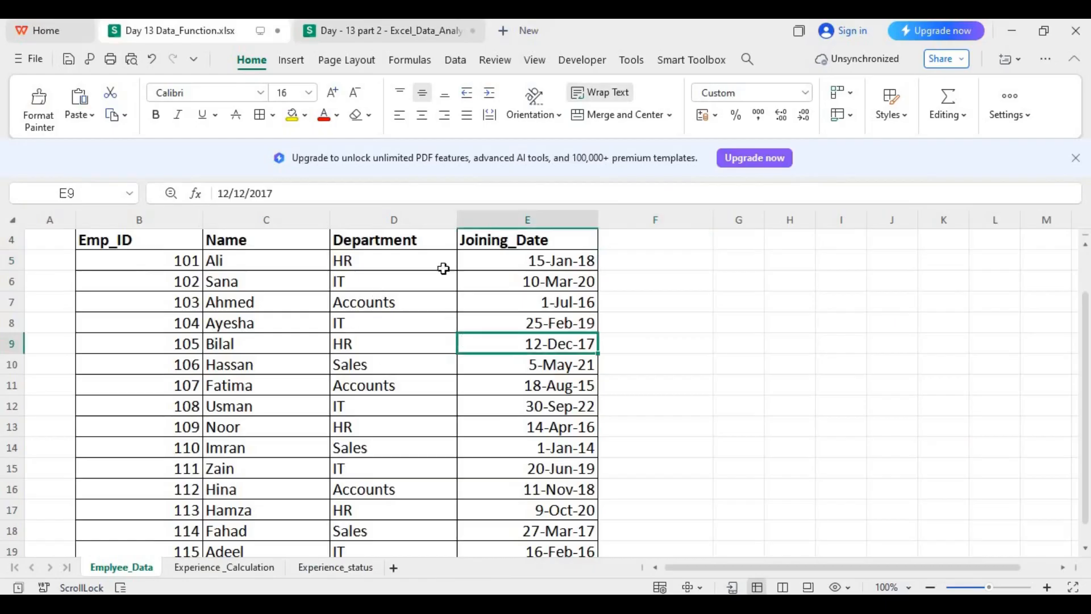
{"action": "left_click", "coordinate": [533, 264]}
{"action": "left_click", "coordinate": [675, 263]}
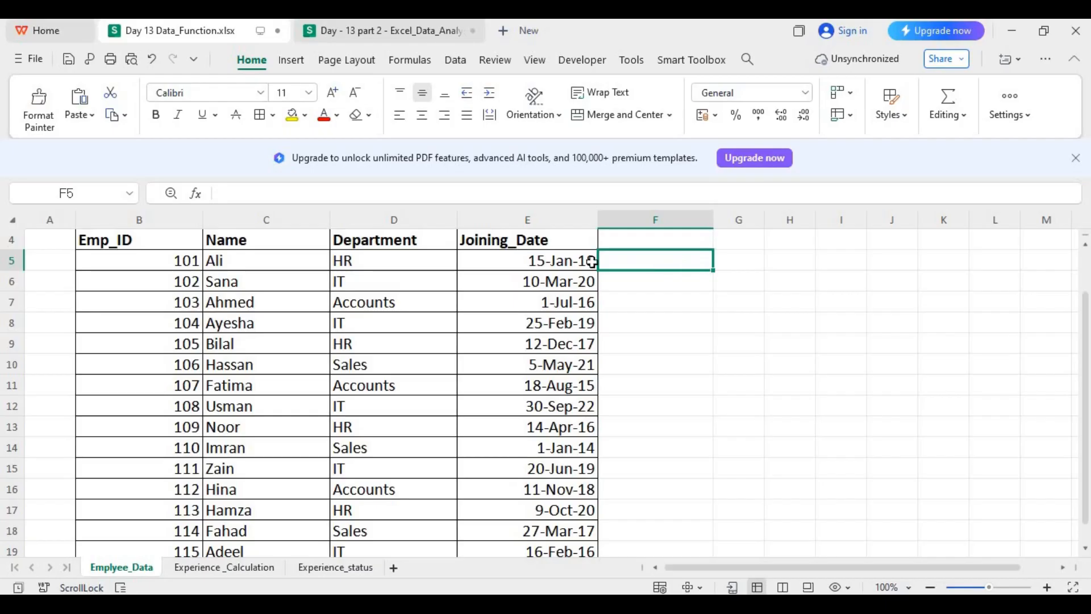
{"action": "left_click", "coordinate": [559, 261]}
{"action": "left_click", "coordinate": [675, 260]}
{"action": "left_click", "coordinate": [530, 264]}
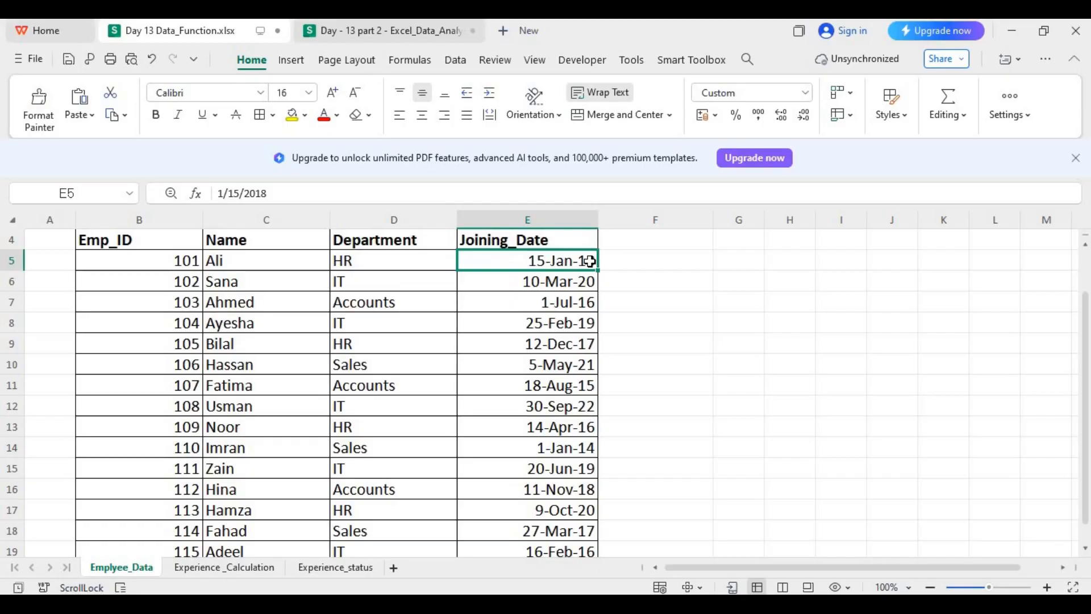
{"action": "left_click", "coordinate": [804, 96]}
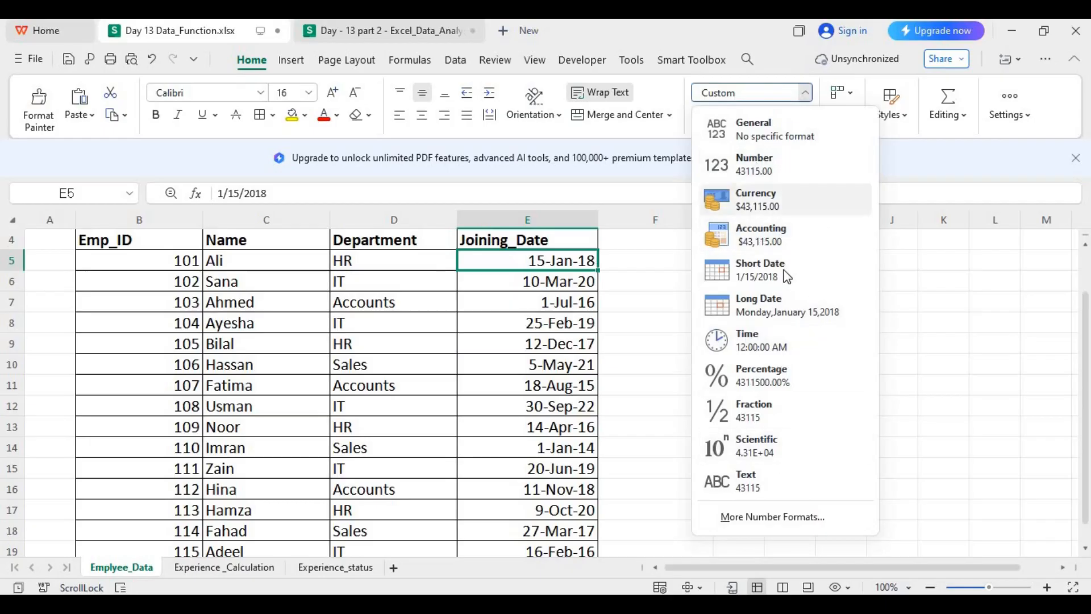
{"action": "left_click", "coordinate": [648, 358]}
Step: Enter a sample row of # characters in cell F7, beside the joining dates
{"action": "left_click", "coordinate": [668, 311]}
{"action": "type", "text": "#3"}
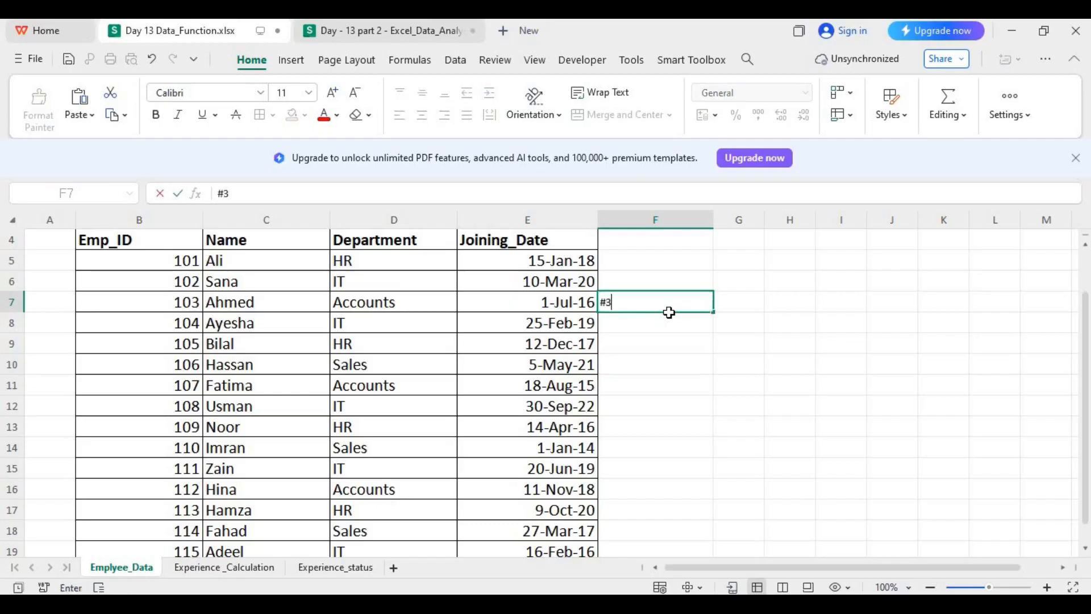
{"action": "type", "text": "#################"}
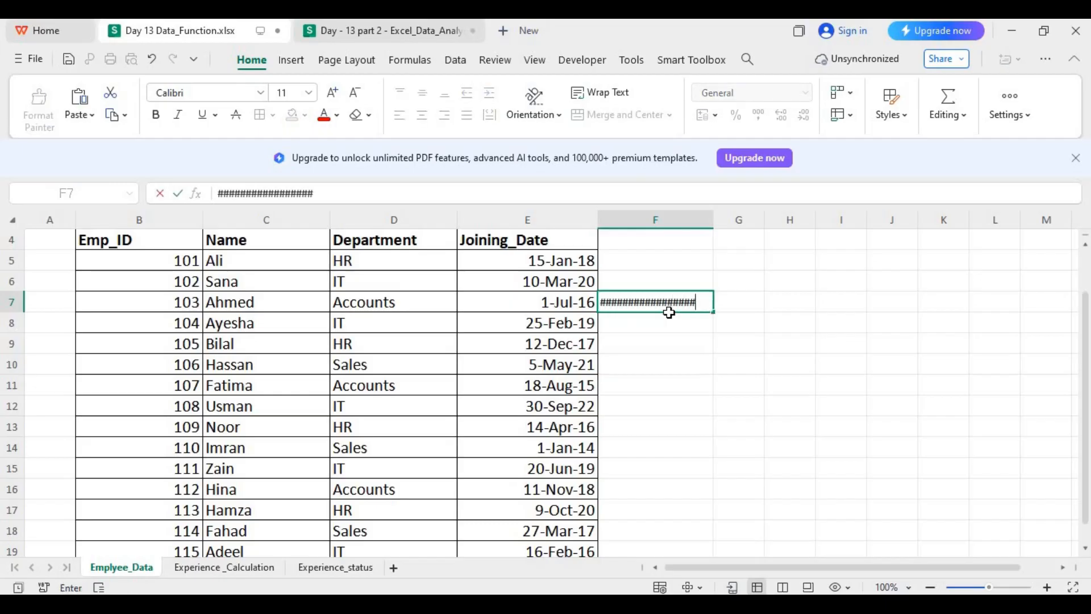
{"action": "key", "text": "Return"}
{"action": "left_click", "coordinate": [694, 301]}
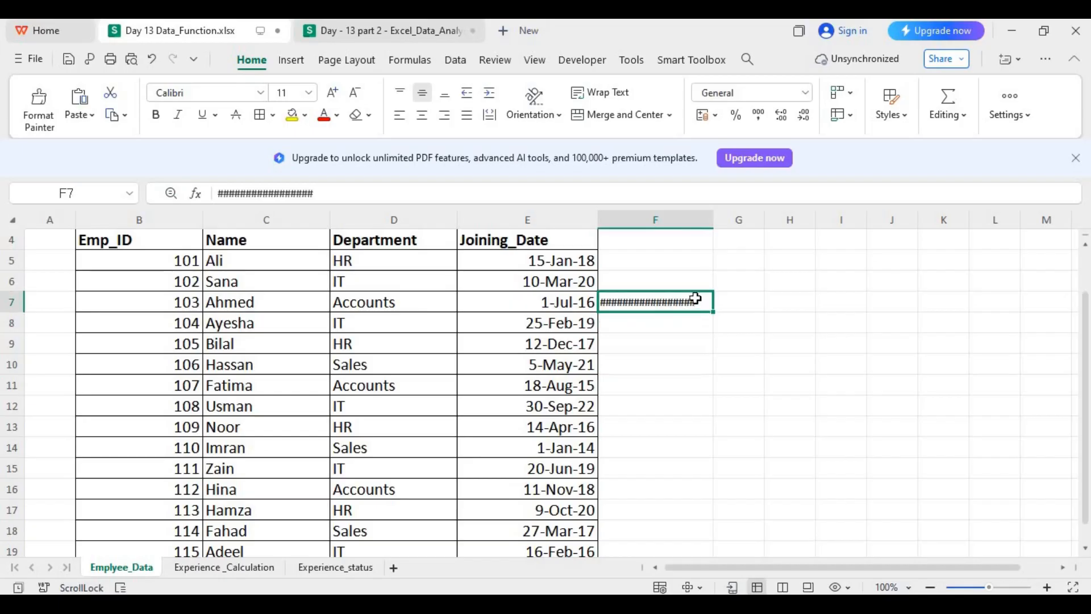
Step: Apply the Time format to cell F7, and clear the # characters from it
{"action": "left_click", "coordinate": [796, 86]}
{"action": "left_click", "coordinate": [805, 92]}
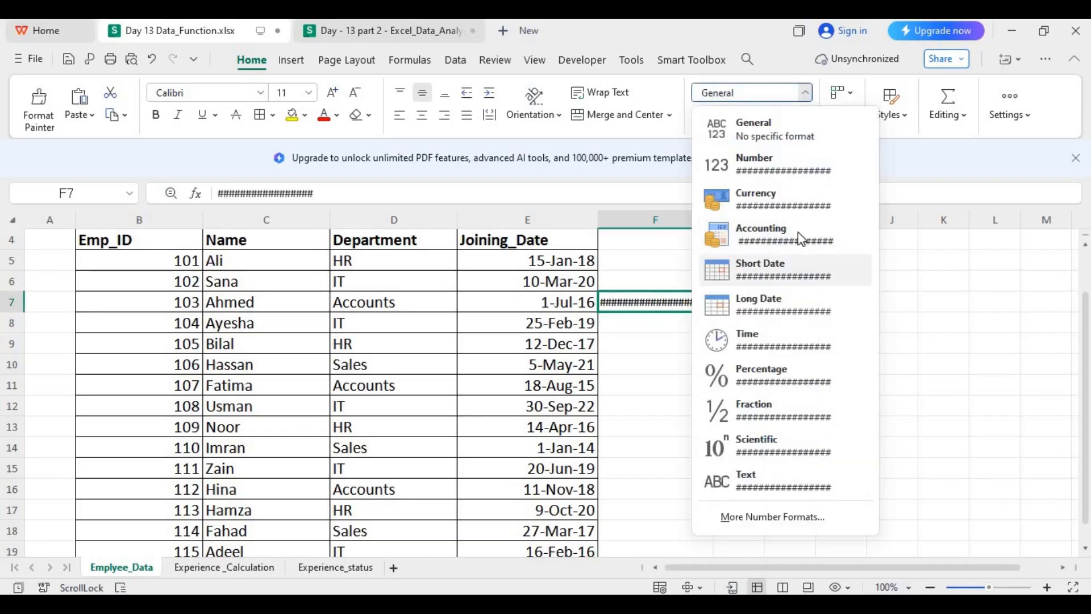
{"action": "left_click", "coordinate": [768, 355]}
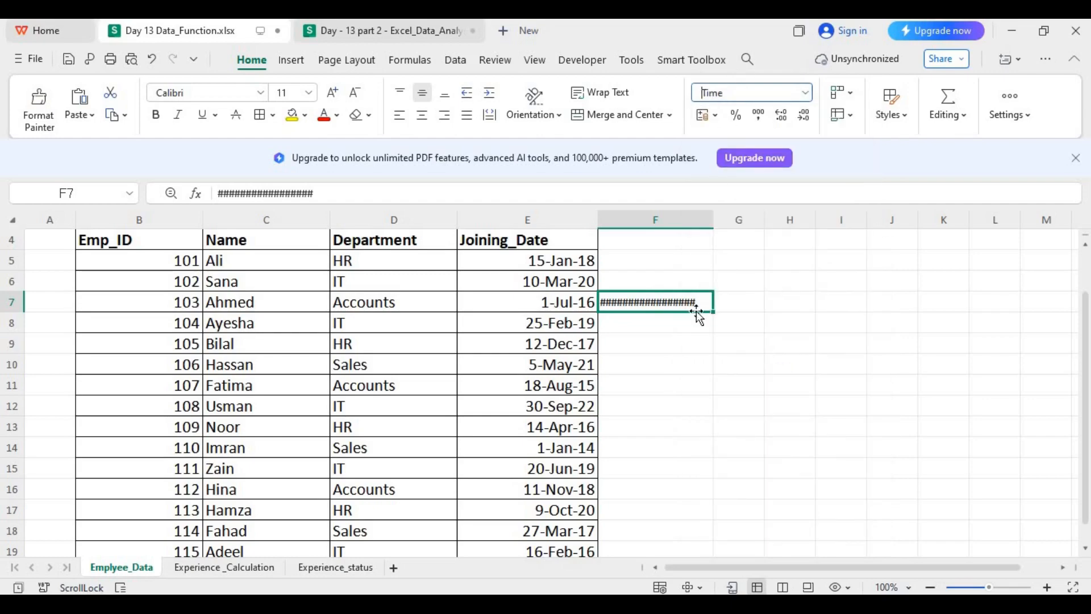
{"action": "key", "text": "Delete"}
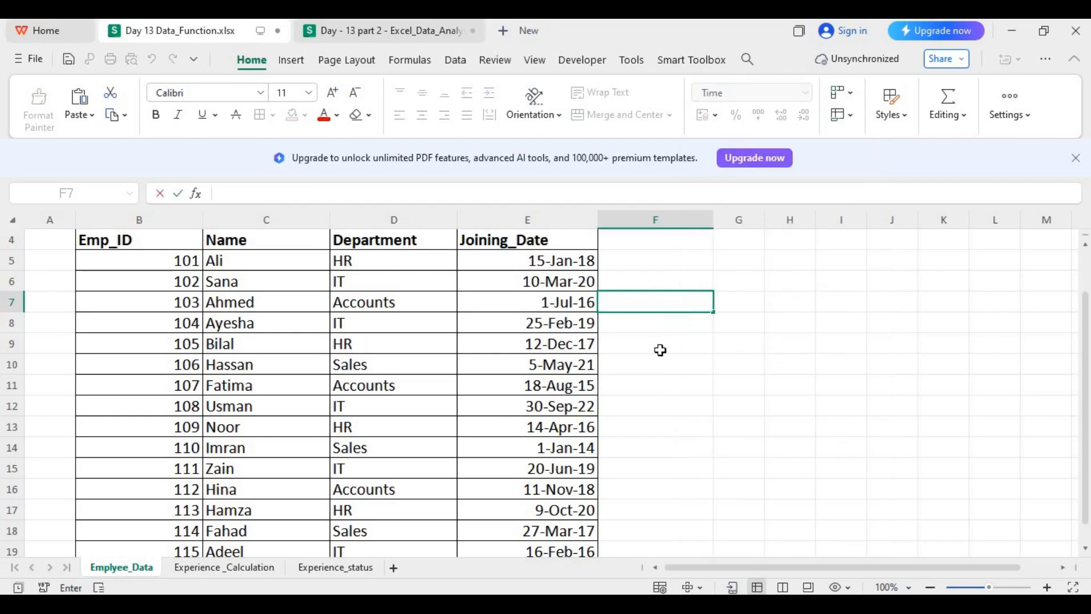
{"action": "left_click", "coordinate": [659, 348]}
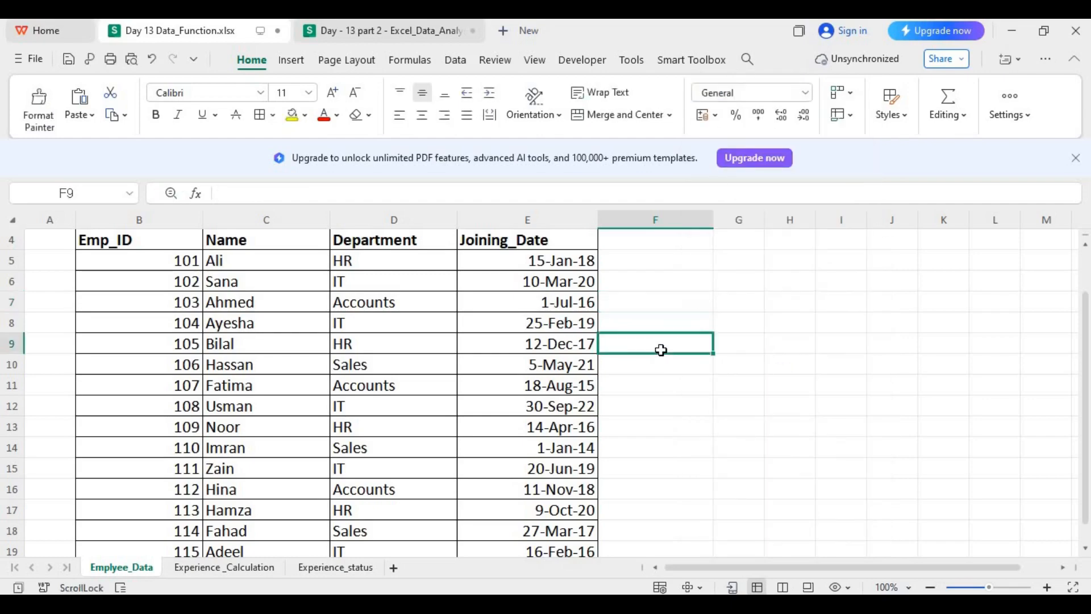
Step: Open the Experience _Calculation sheet and widen its Joining_Date column
{"action": "left_click", "coordinate": [438, 448]}
{"action": "left_click", "coordinate": [258, 567]}
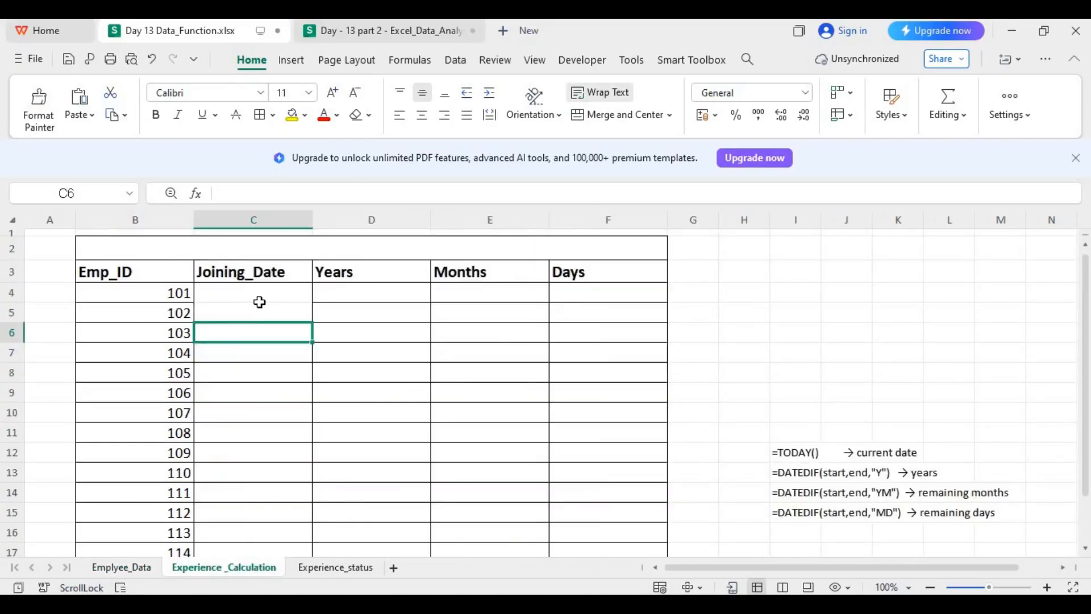
{"action": "left_click", "coordinate": [275, 292]}
{"action": "left_click_drag", "start_coordinate": [312, 212], "coordinate": [343, 214]}
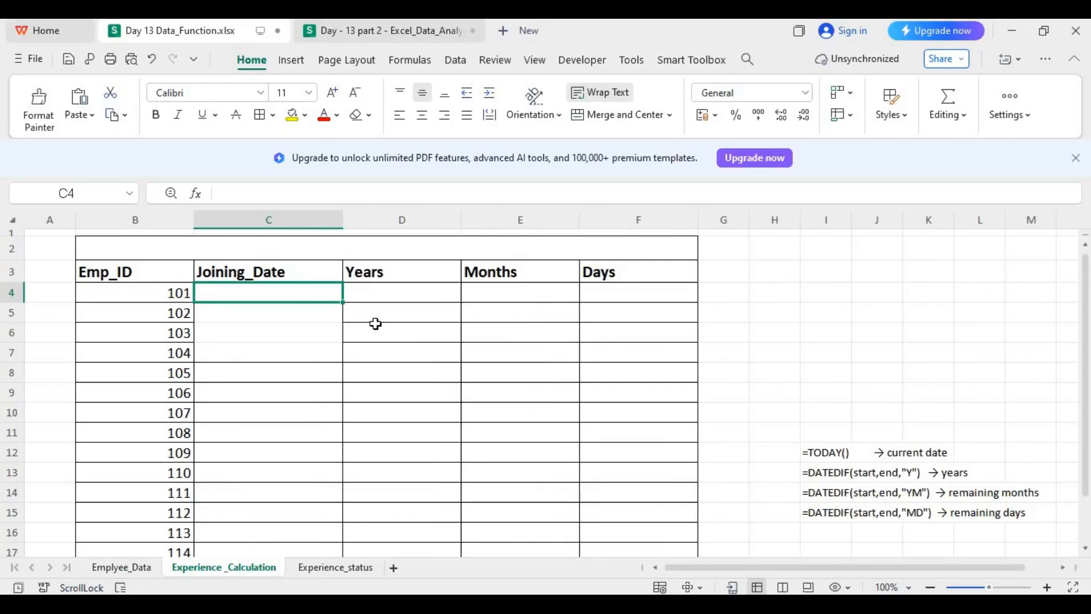
Step: Select the employee table B4:E19 on the Emplyee_Data sheet to review it, and return to the Experience _Calculation sheet
{"action": "type", "text": "="}
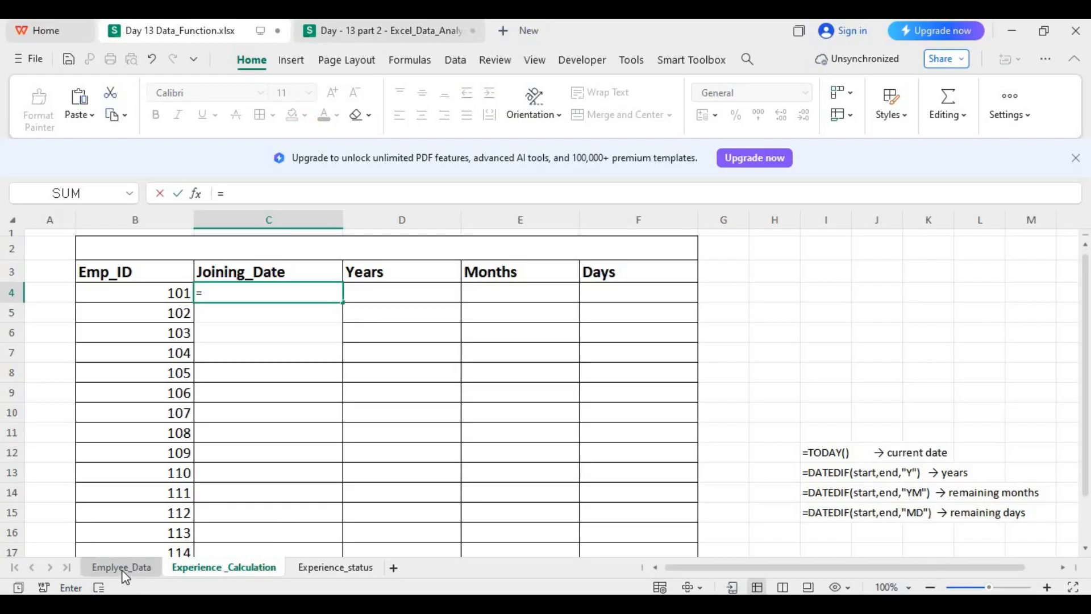
{"action": "key", "text": "BackSpace"}
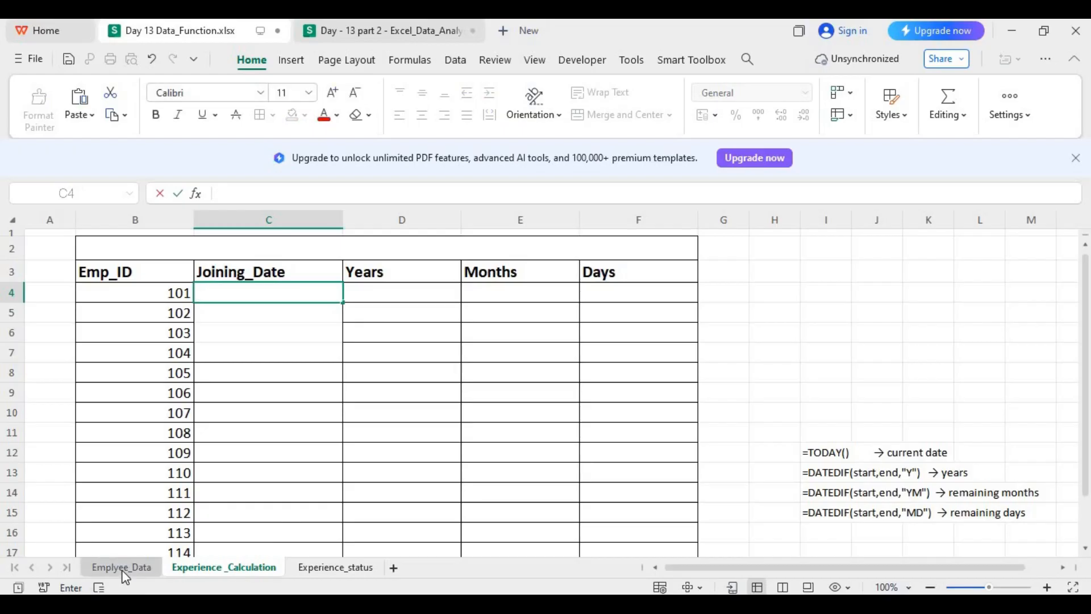
{"action": "left_click", "coordinate": [123, 569]}
{"action": "left_click", "coordinate": [385, 279]}
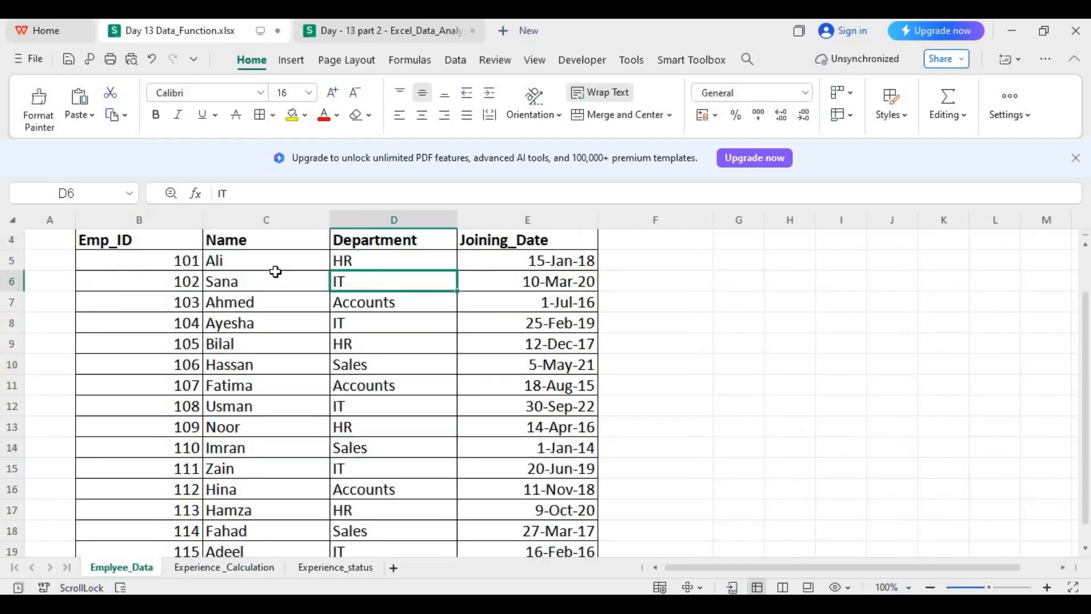
{"action": "left_click", "coordinate": [139, 241]}
{"action": "left_click_drag", "start_coordinate": [476, 469], "coordinate": [583, 534]}
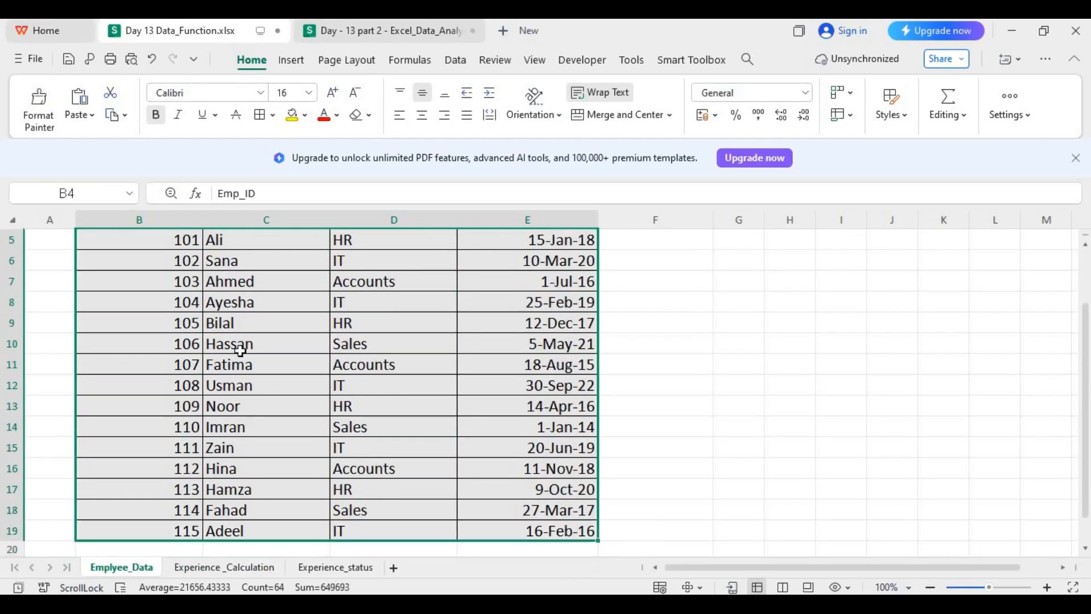
{"action": "left_click", "coordinate": [97, 196]}
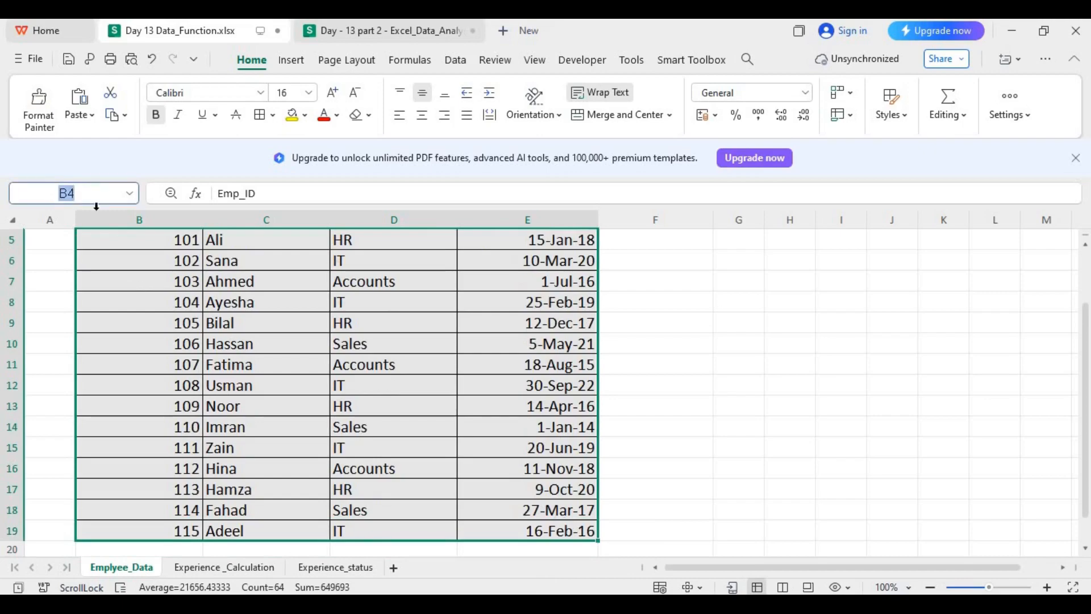
{"action": "left_click", "coordinate": [220, 567]}
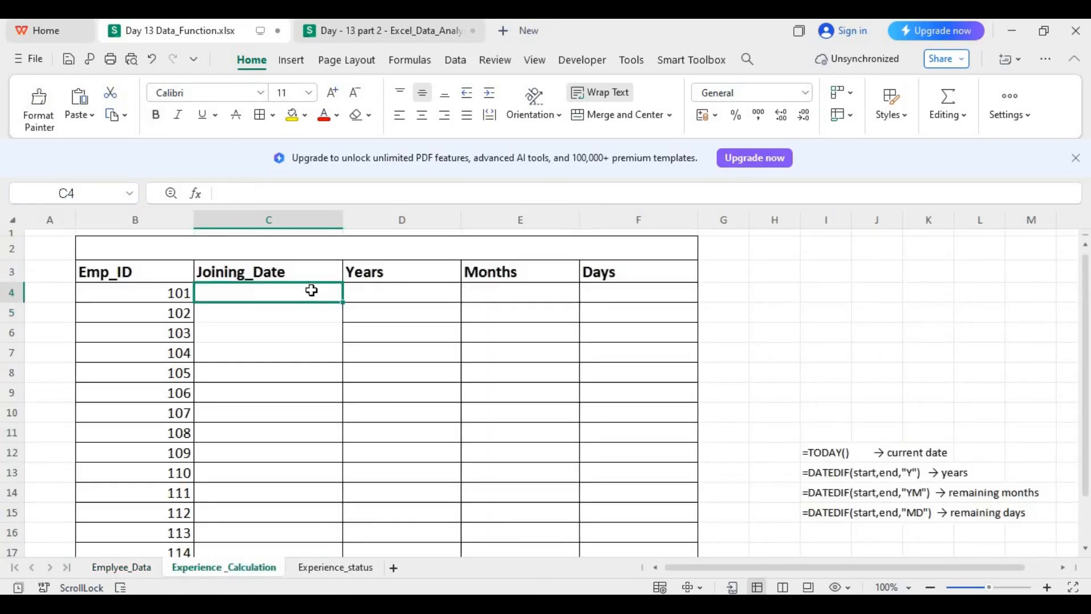
Step: Link cell C4 to the first employee's joining date with =Emplyee_Data!E5
{"action": "type", "text": "="}
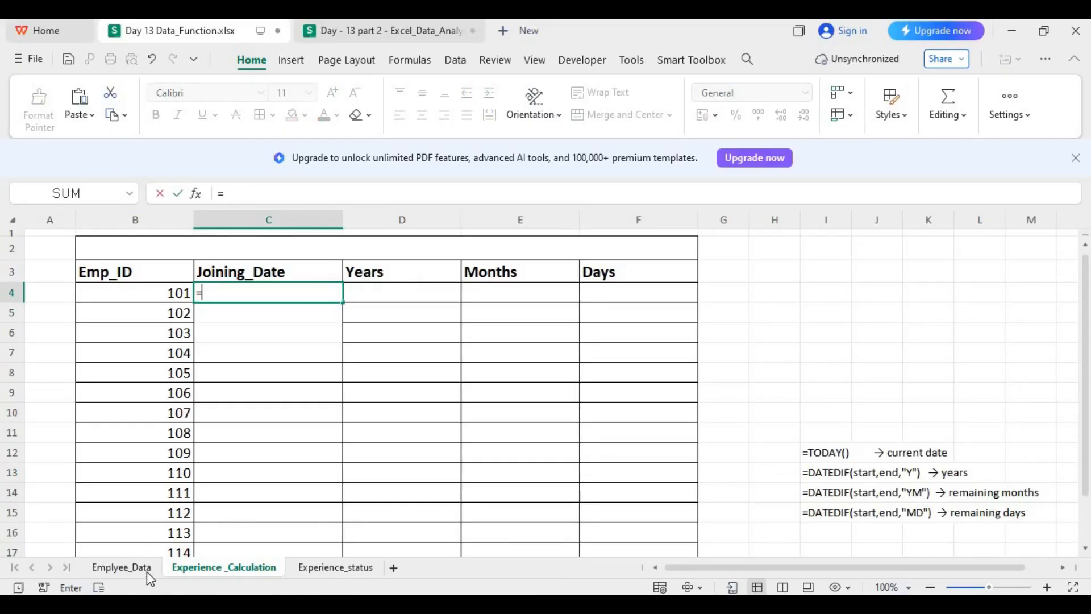
{"action": "left_click", "coordinate": [121, 567]}
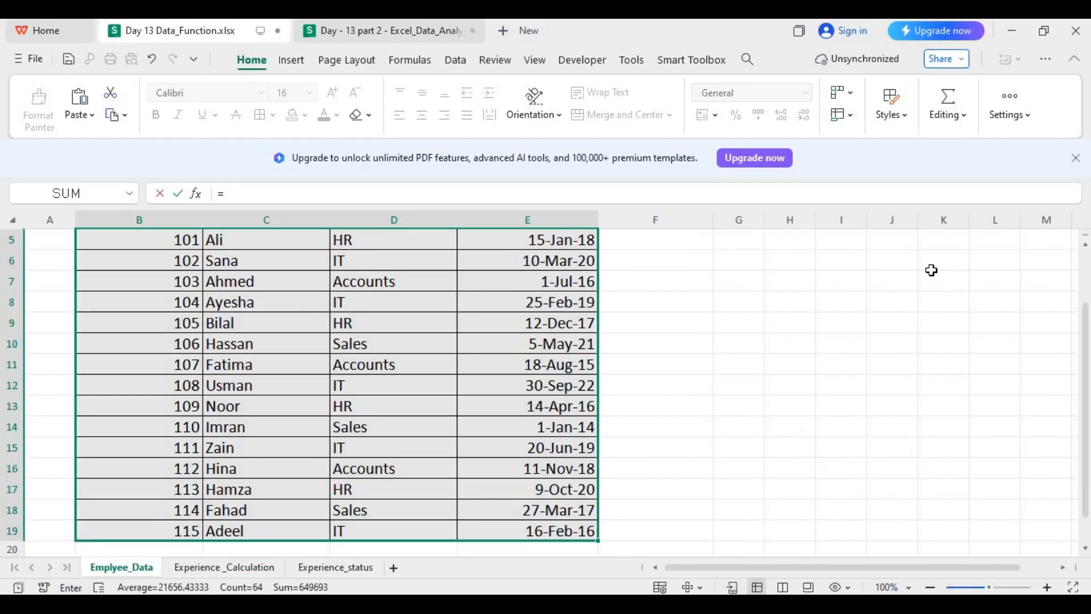
{"action": "scroll", "coordinate": [1084, 352], "scroll_direction": "up", "scroll_amount": 2}
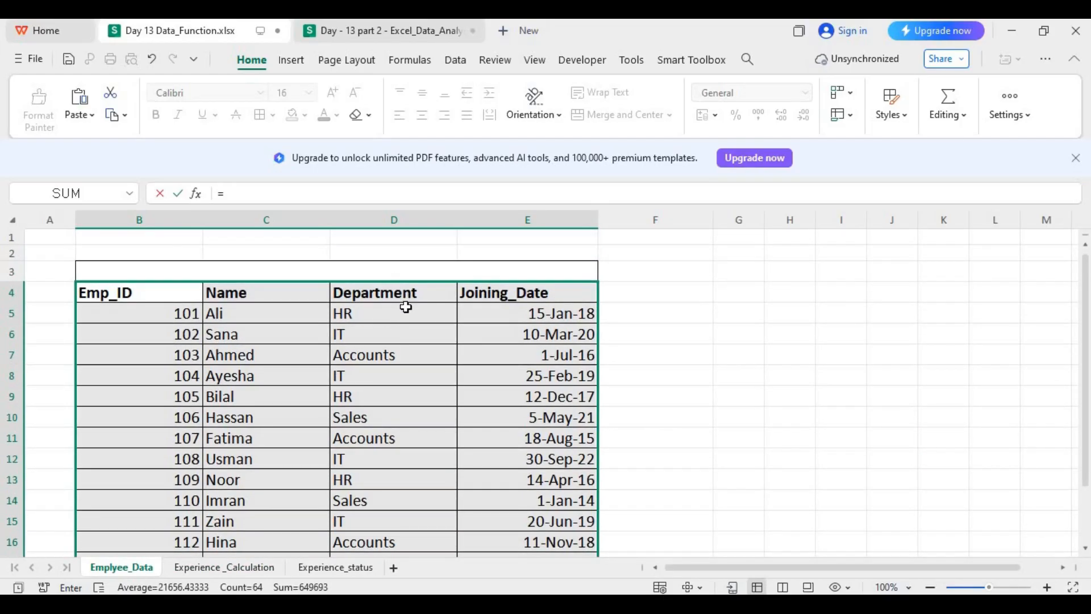
{"action": "left_click", "coordinate": [555, 316]}
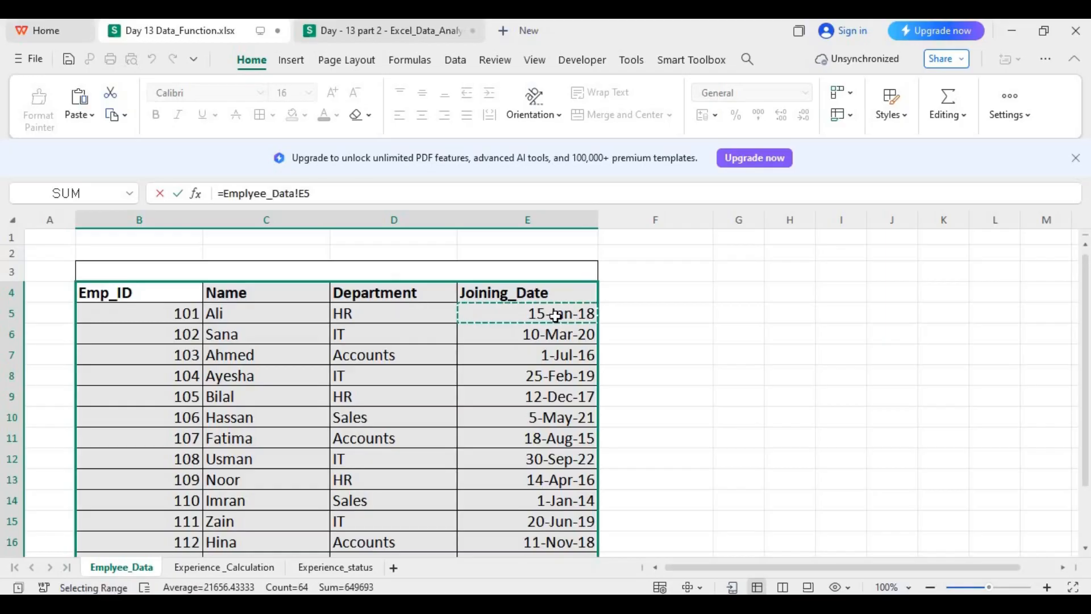
{"action": "left_click", "coordinate": [206, 567]}
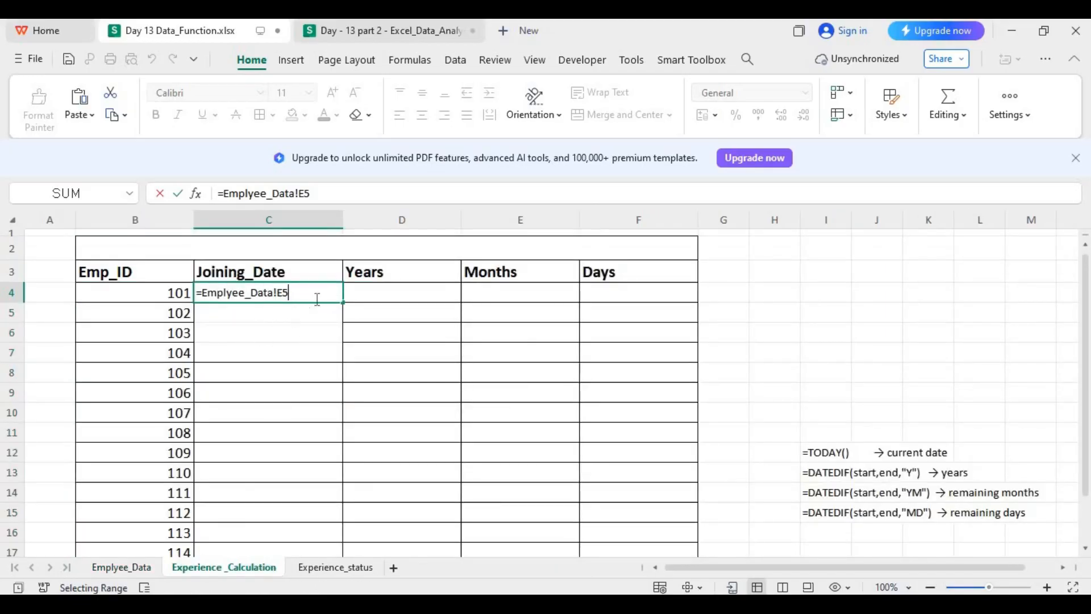
{"action": "key", "text": "Return"}
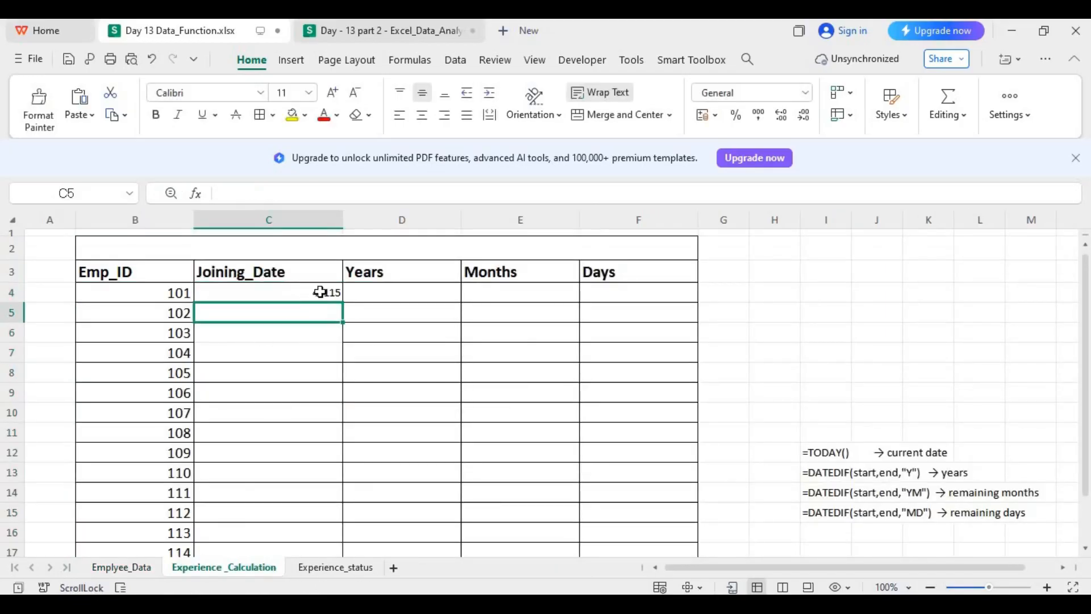
Step: Increase the font size of the experience table's data rows, from cell B4 across to the Days column, to 22
{"action": "left_click", "coordinate": [319, 291]}
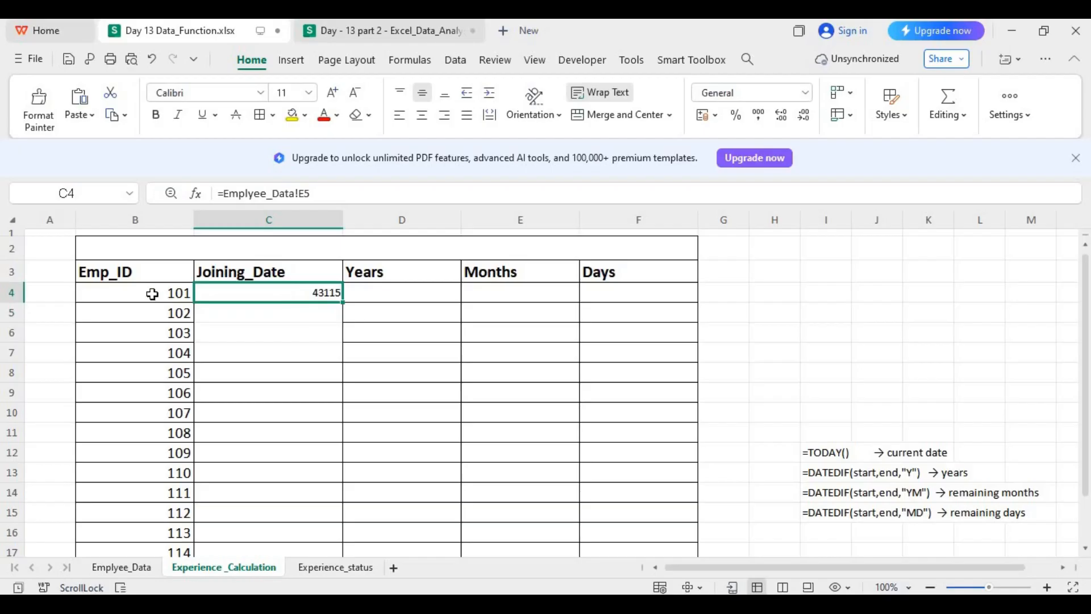
{"action": "left_click_drag", "start_coordinate": [154, 292], "coordinate": [681, 540]}
{"action": "left_click", "coordinate": [334, 97]}
{"action": "left_click", "coordinate": [334, 97]}
{"action": "left_click", "coordinate": [334, 96]}
{"action": "left_click", "coordinate": [334, 97]}
{"action": "left_click", "coordinate": [367, 449]}
Step: Format the linked joining date in cell C4 as Short Date, and reopen the Emplyee_Data sheet
{"action": "left_click", "coordinate": [307, 294]}
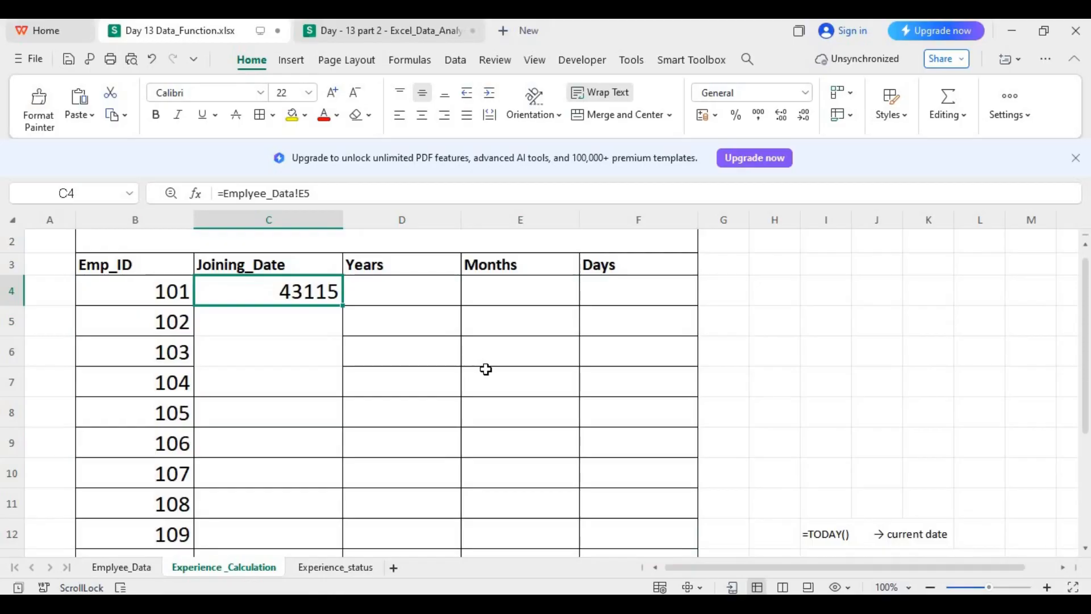
{"action": "left_click", "coordinate": [355, 322]}
{"action": "left_click", "coordinate": [309, 291]}
{"action": "left_click", "coordinate": [807, 92]}
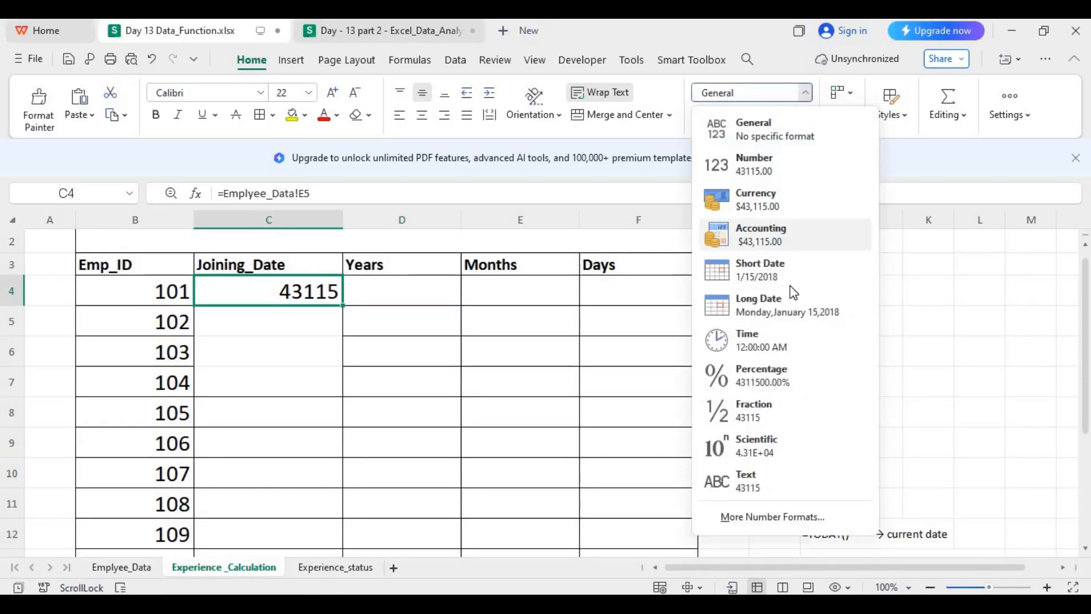
{"action": "left_click", "coordinate": [788, 282]}
{"action": "left_click", "coordinate": [489, 380]}
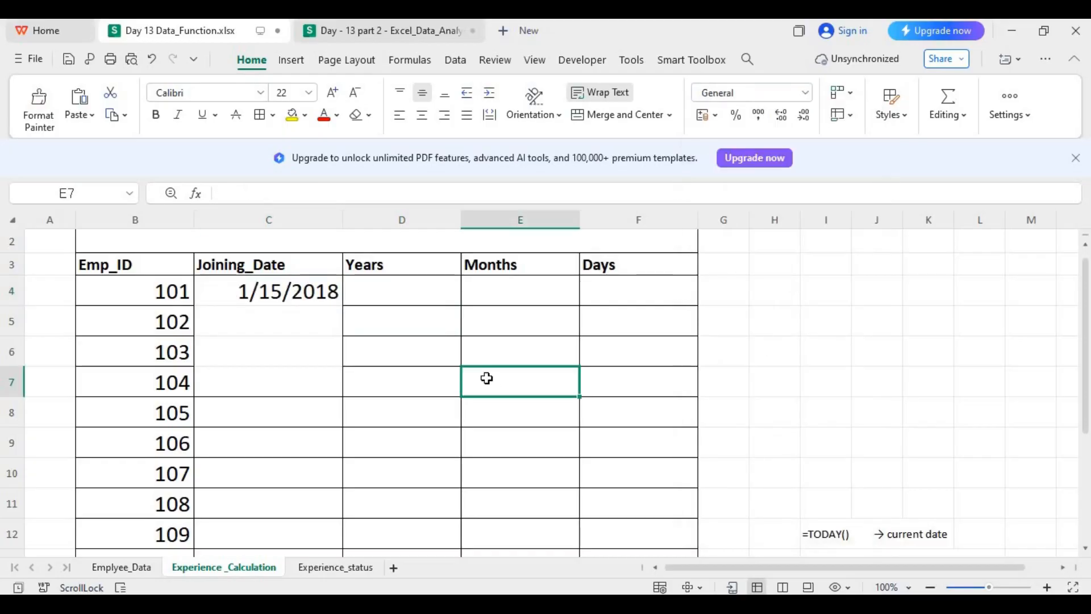
{"action": "left_click", "coordinate": [262, 287]}
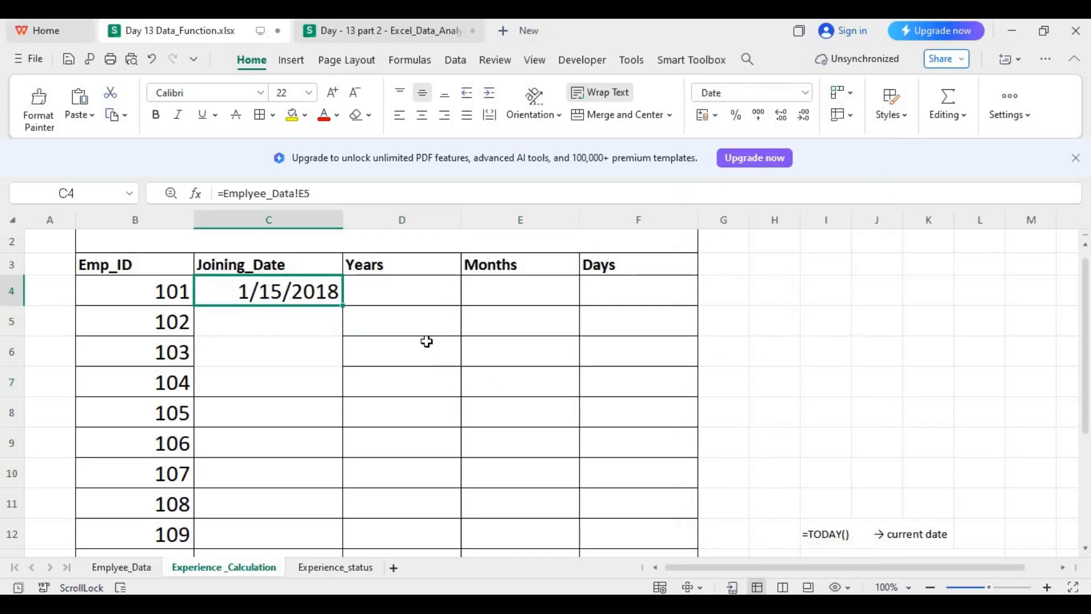
{"action": "left_click", "coordinate": [121, 566]}
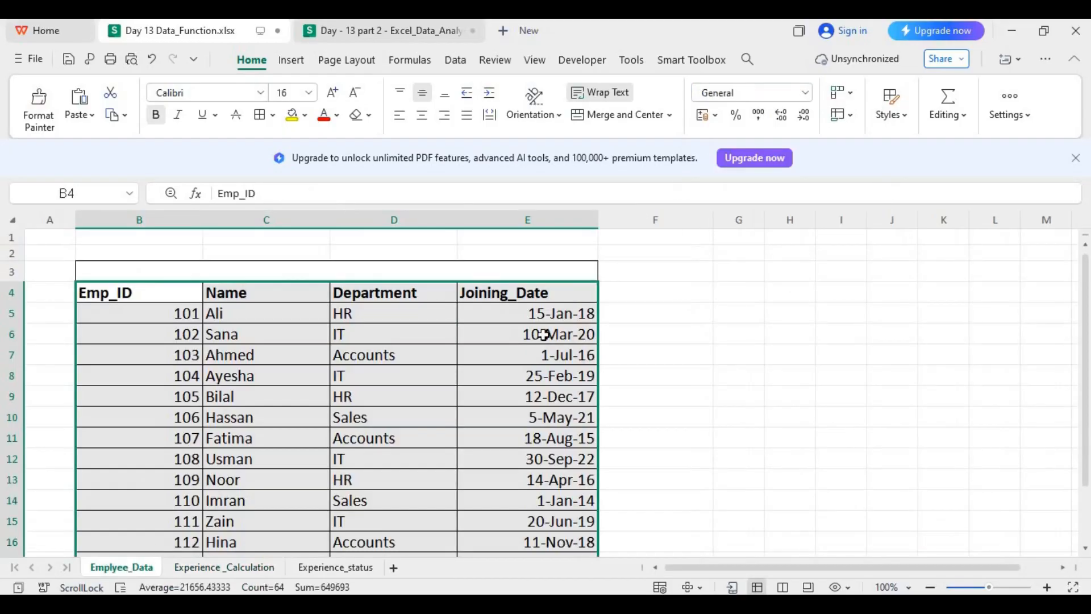
Step: Try the Long Date format on the linked joining date in cell C4, widening the Joining_Date column to fit and narrowing it again
{"action": "left_click", "coordinate": [545, 313]}
{"action": "left_click", "coordinate": [198, 568]}
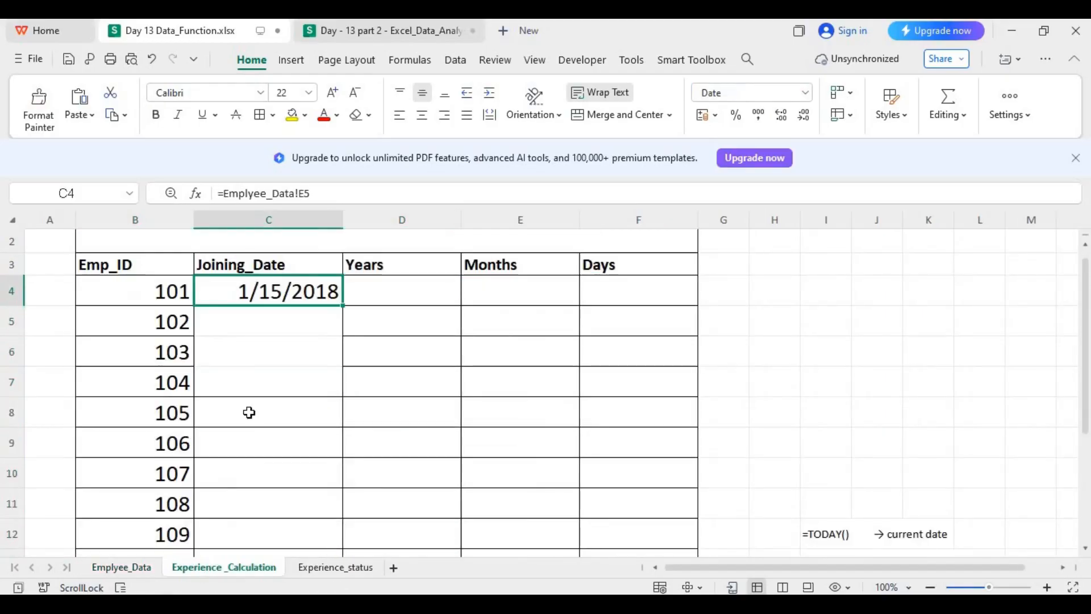
{"action": "left_click", "coordinate": [807, 94]}
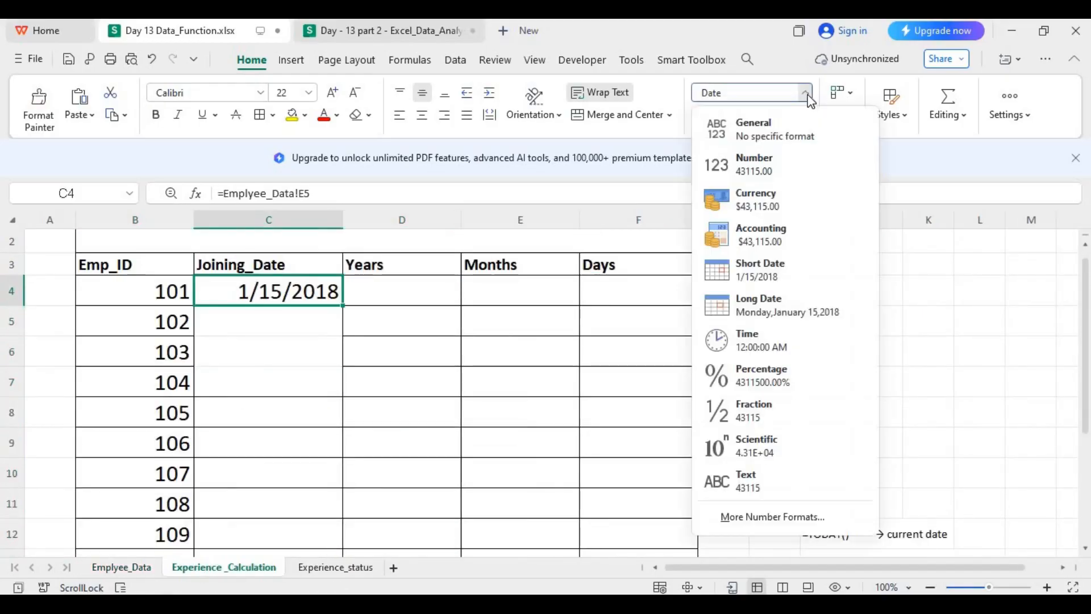
{"action": "left_click", "coordinate": [793, 312]}
{"action": "left_click_drag", "start_coordinate": [344, 219], "coordinate": [627, 212]}
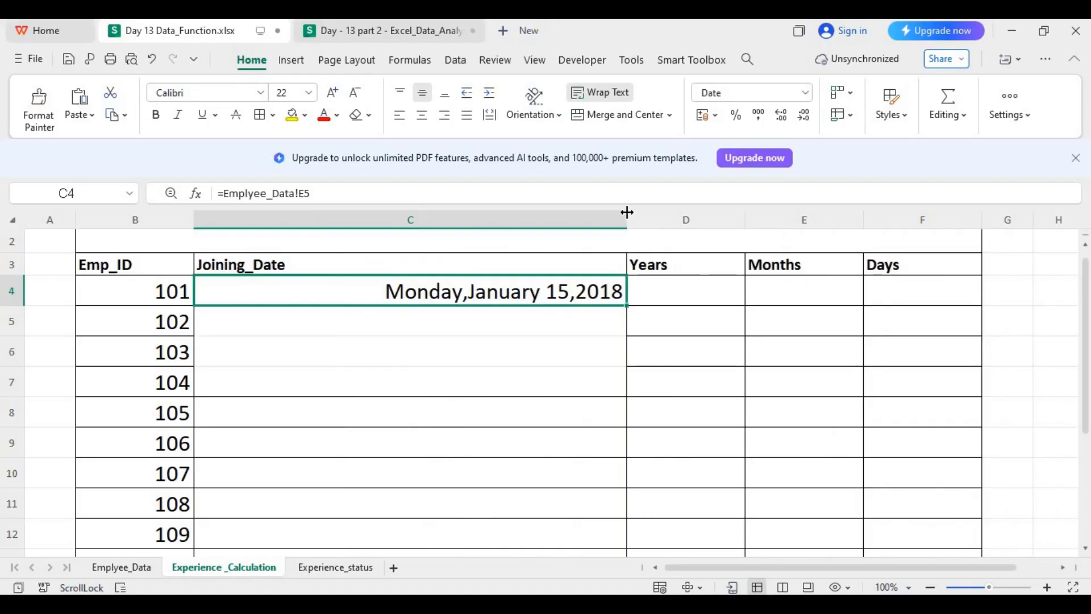
{"action": "left_click_drag", "start_coordinate": [626, 212], "coordinate": [398, 212]}
Step: Format the joining date in cell C4 as Short Date and fill its link down the Joining_Date column for all employees
{"action": "left_click", "coordinate": [806, 93]}
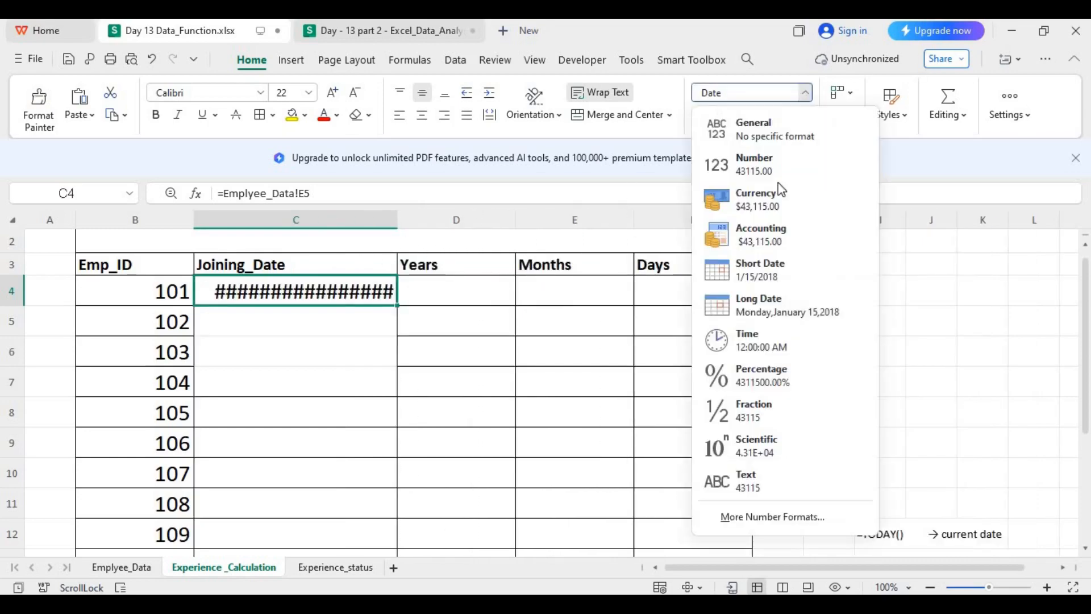
{"action": "left_click", "coordinate": [793, 277]}
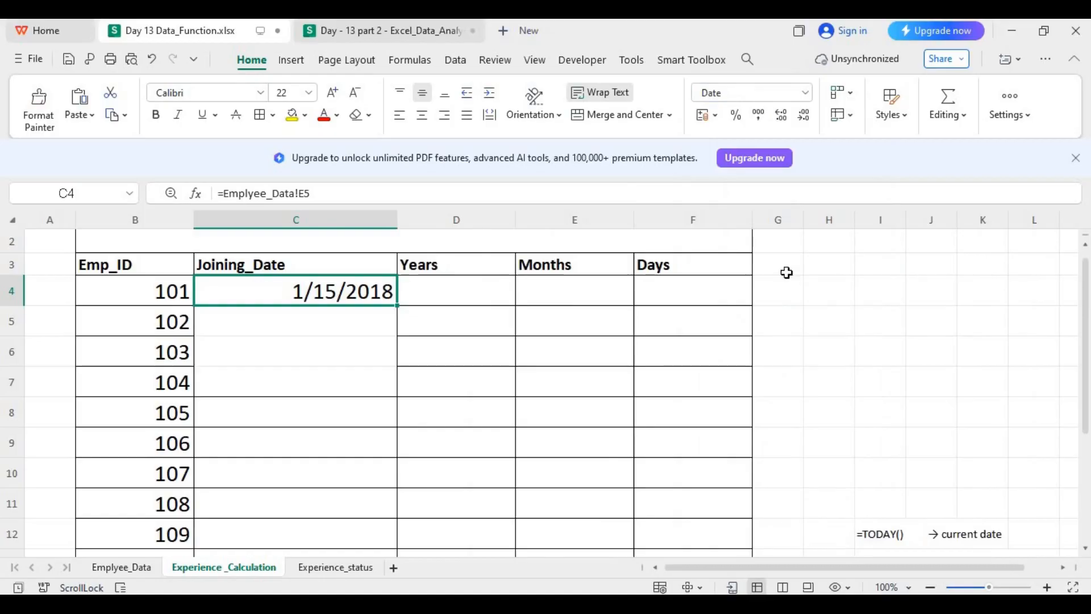
{"action": "double_click", "coordinate": [398, 306]}
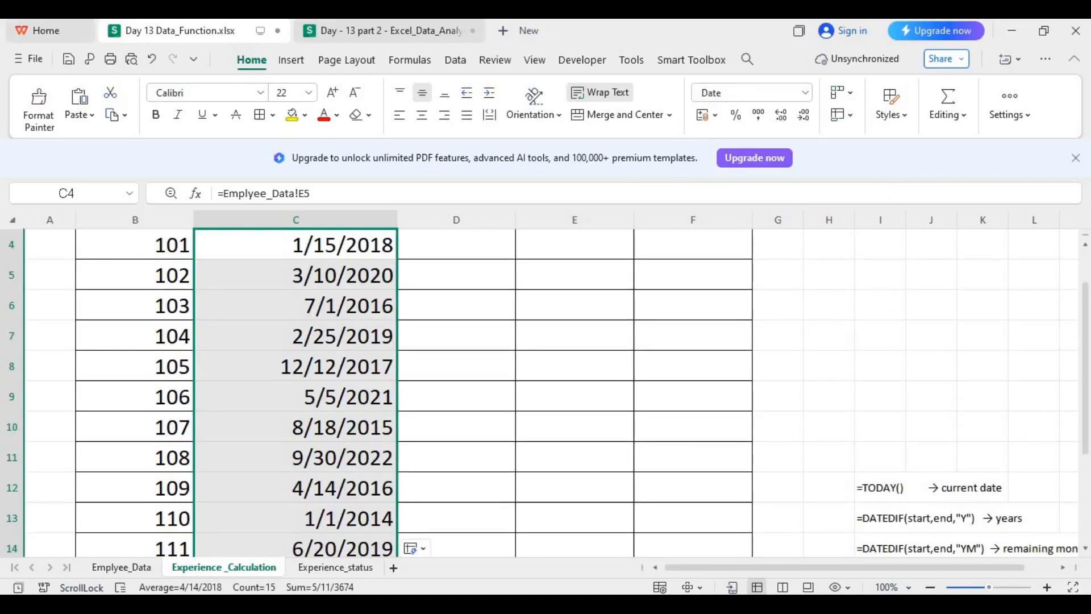
{"action": "scroll", "coordinate": [1086, 375], "scroll_direction": "up", "scroll_amount": 1}
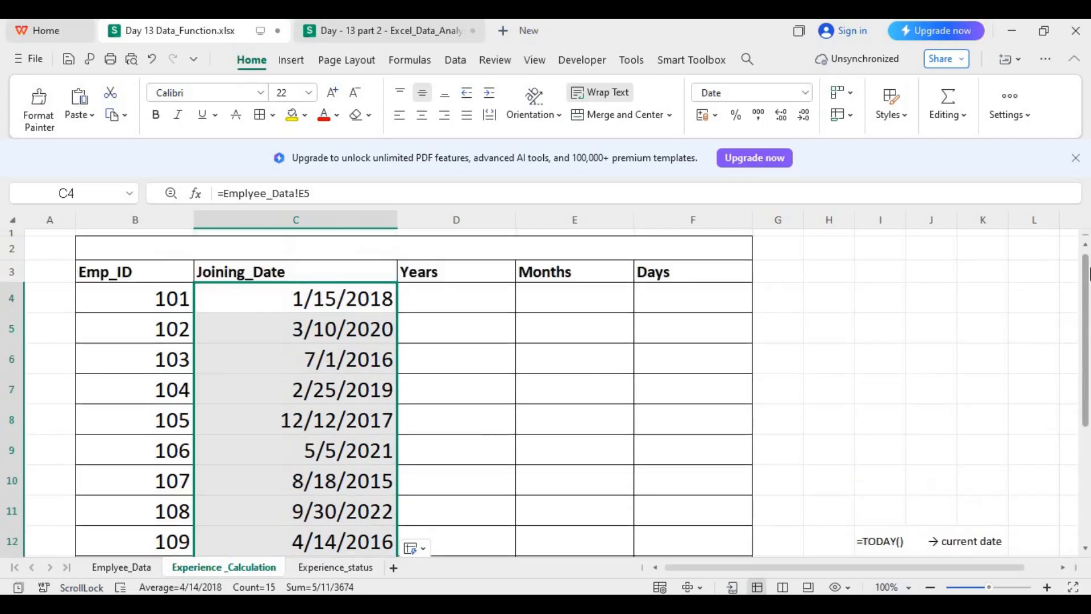
Step: Start a DATEDIF formula in cell D4, the first employee's Years cell
{"action": "left_click", "coordinate": [425, 298]}
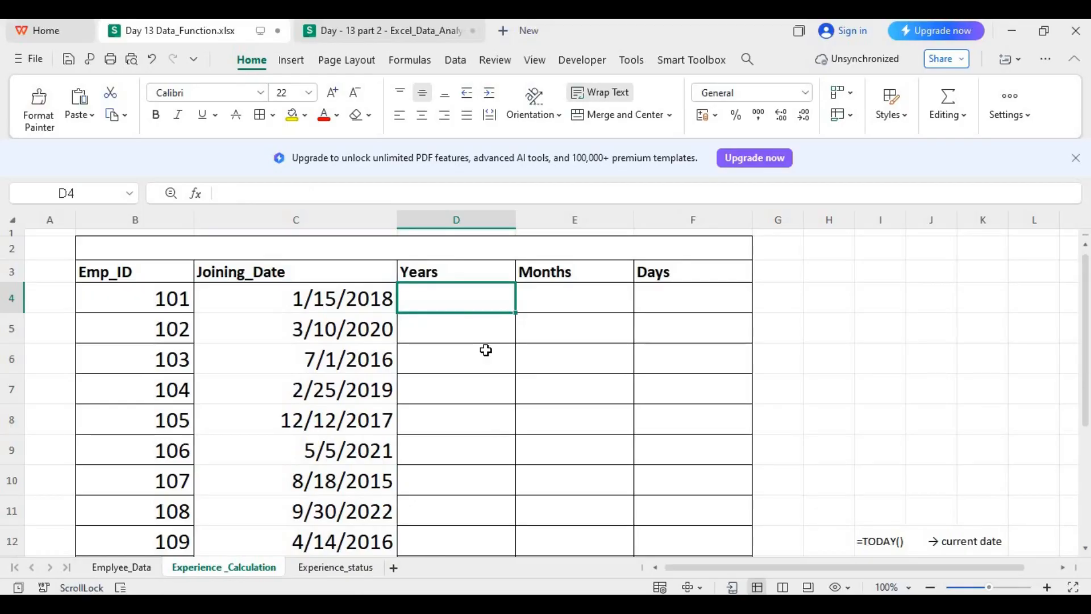
{"action": "type", "text": "="}
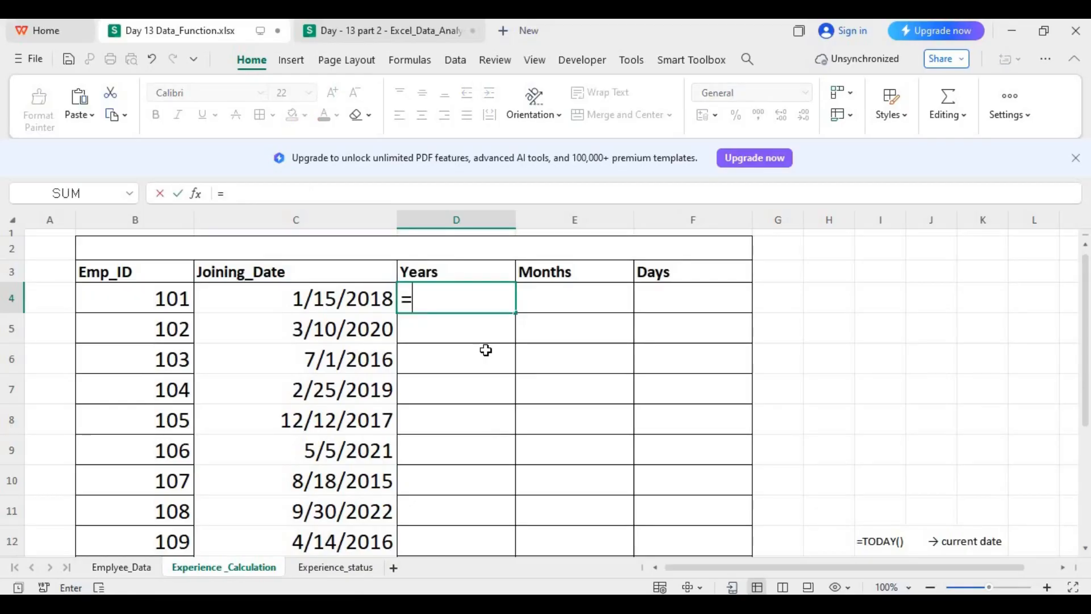
{"action": "type", "text": "DAte"}
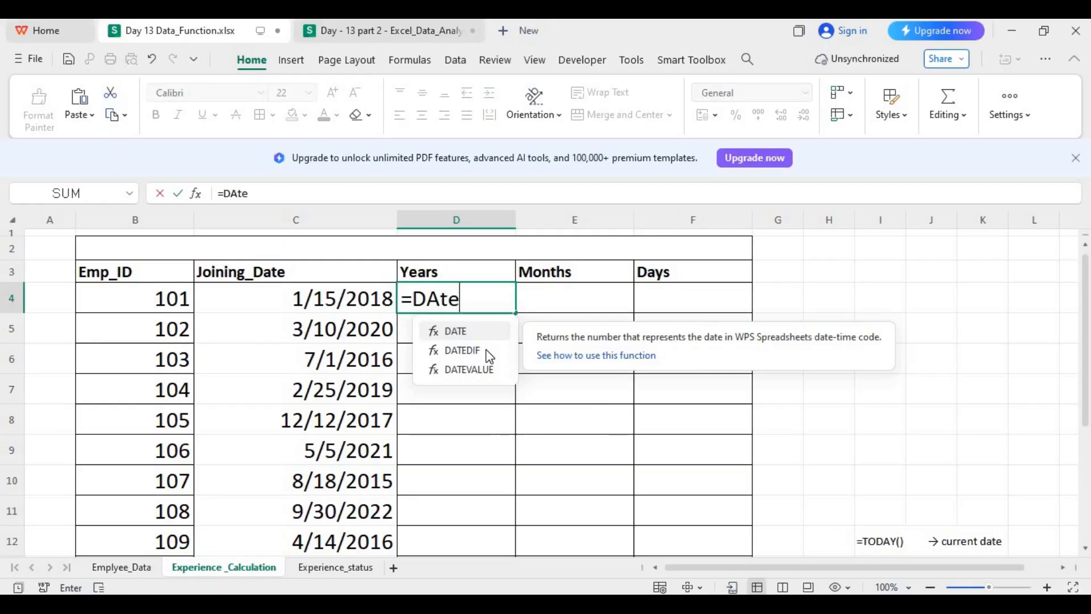
{"action": "key", "text": "BackSpace"}
{"action": "key", "text": "BackSpace"}
{"action": "key", "text": "BackSpace"}
{"action": "type", "text": "ate"}
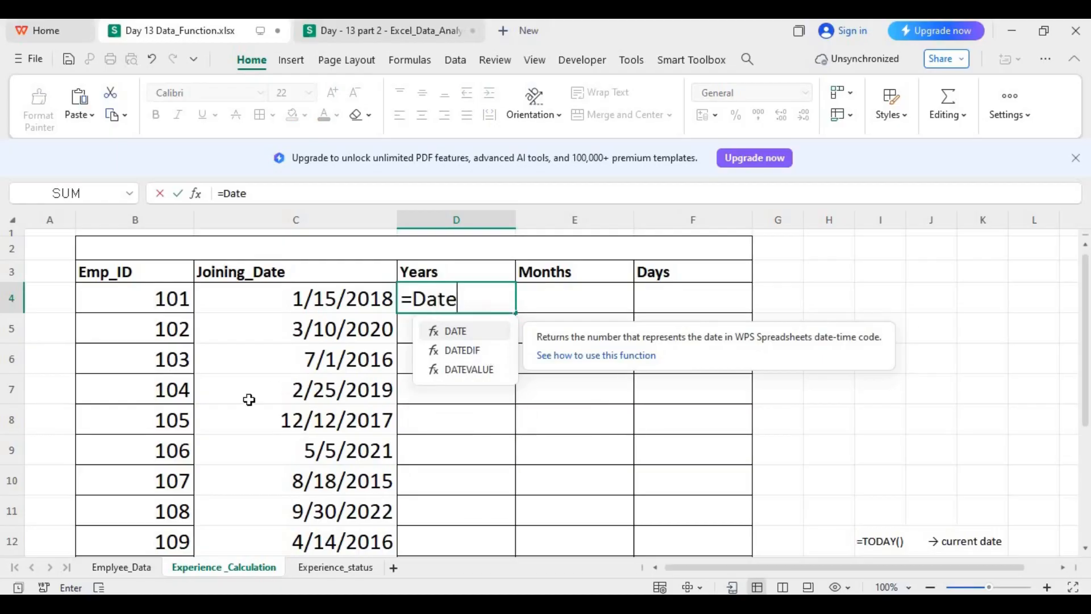
{"action": "key", "text": "Down"}
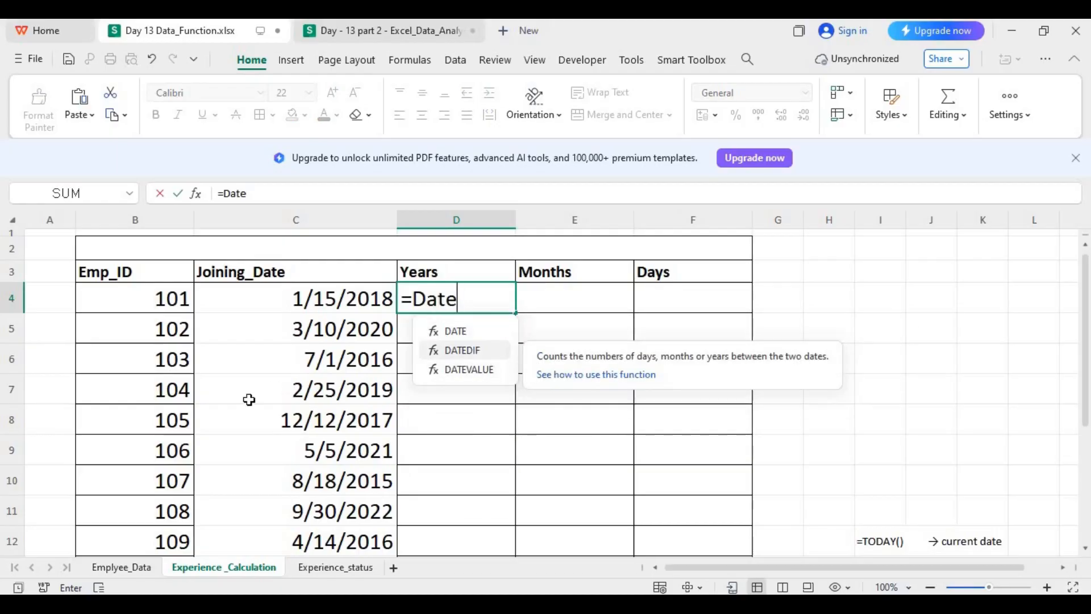
{"action": "key", "text": "Tab"}
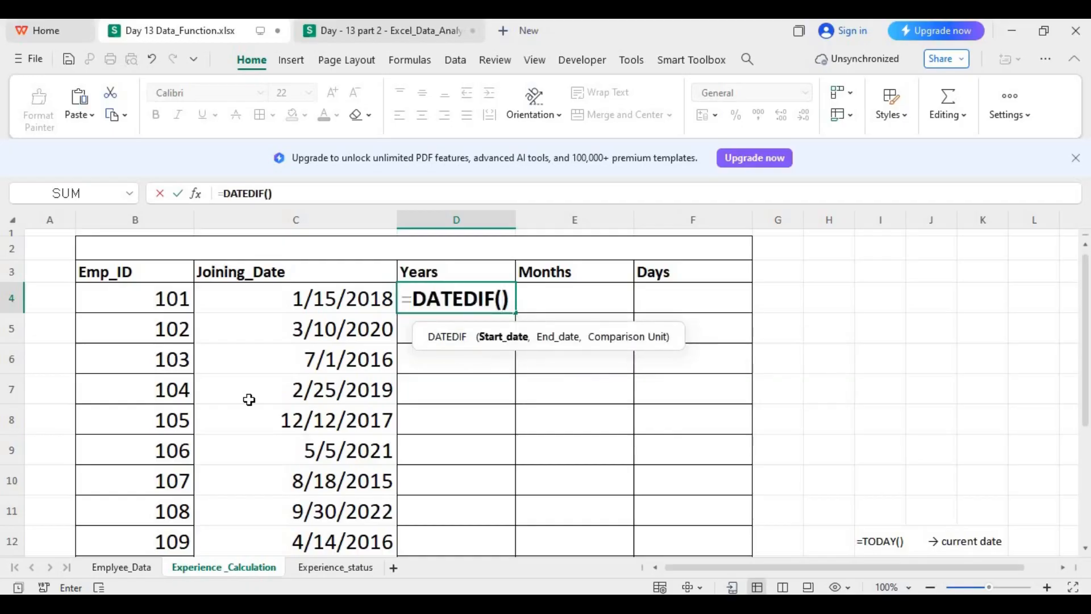
{"action": "type", "text": "B2"}
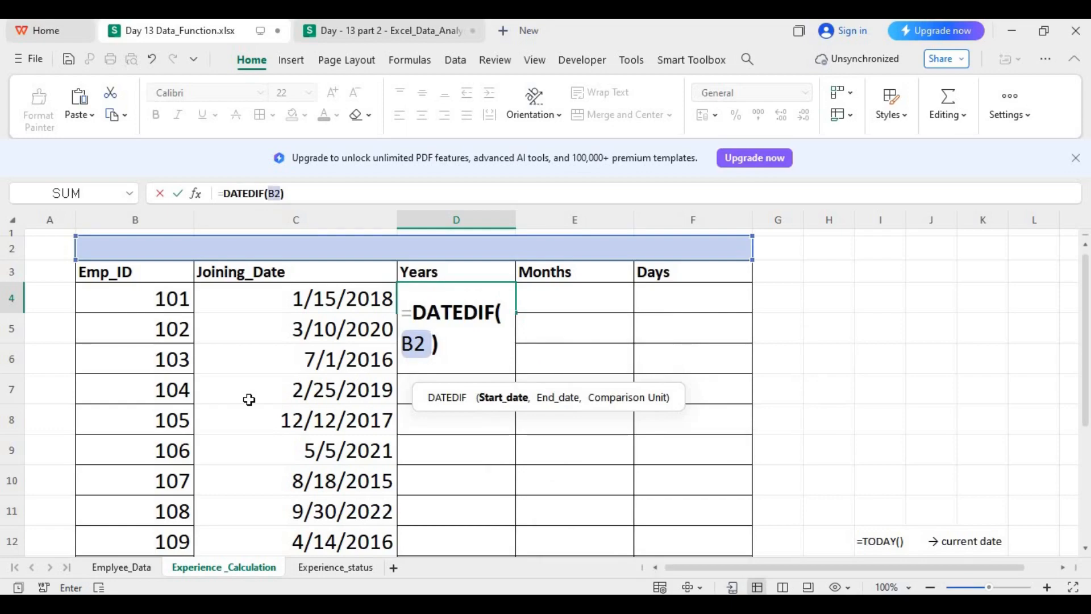
{"action": "key", "text": "BackSpace"}
{"action": "key", "text": "BackSpace"}
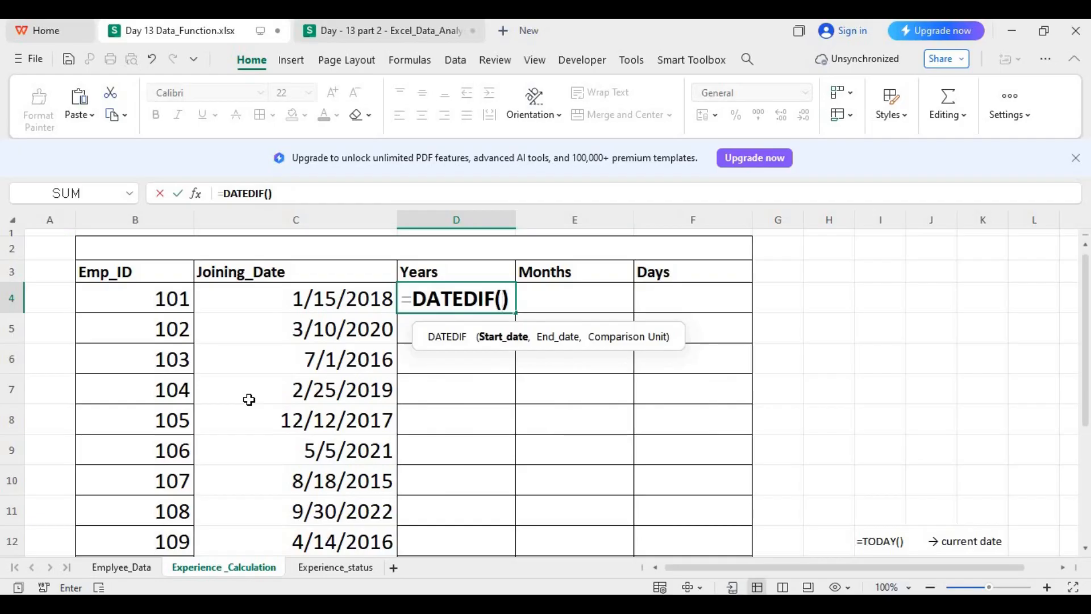
Step: Complete the Years formula in D4 as =DATEDIF(C4,TODAY(),"Y")
{"action": "left_click", "coordinate": [329, 304]}
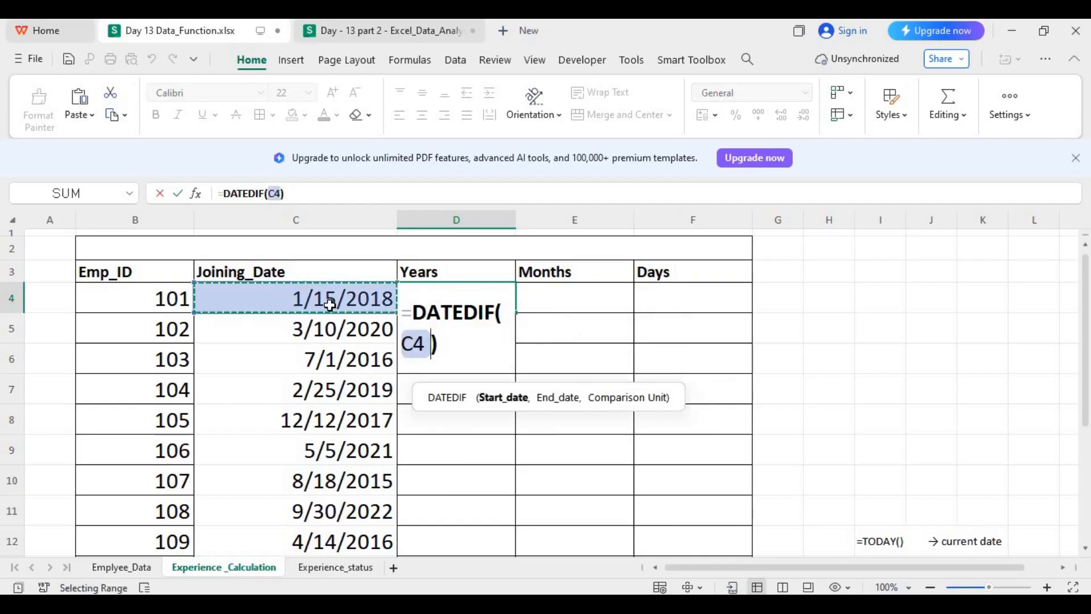
{"action": "type", "text": ",Today"}
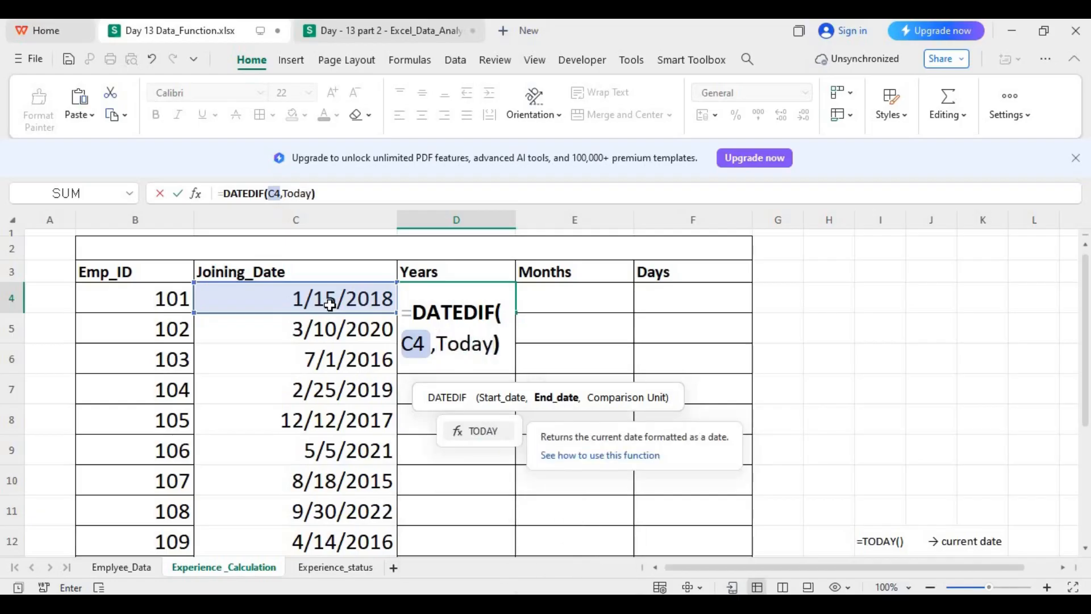
{"action": "type", "text": "()"}
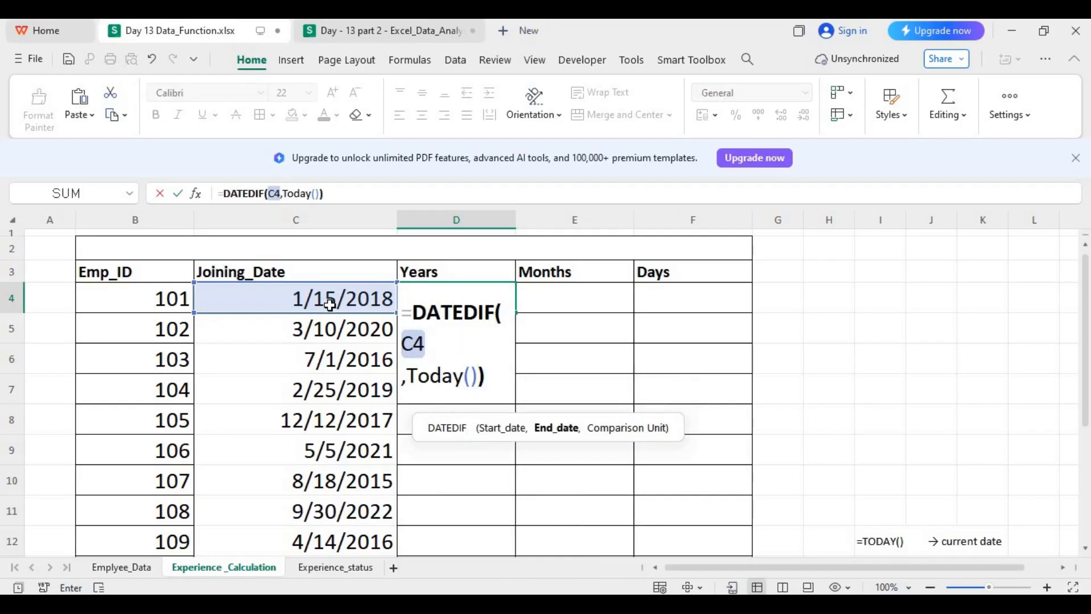
{"action": "type", "text": ",\""}
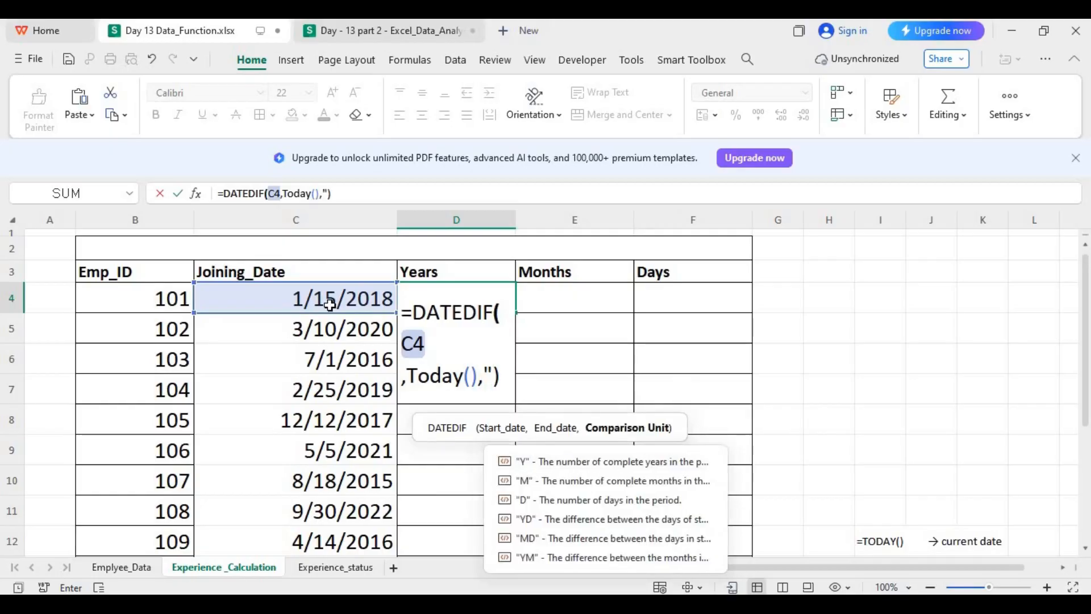
{"action": "type", "text": "Y\""}
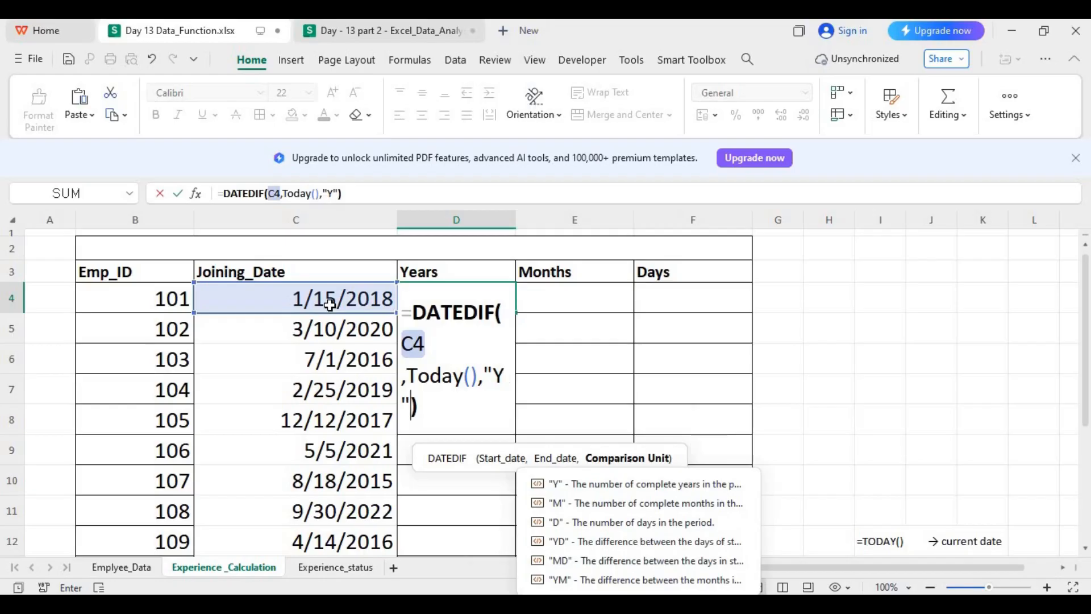
{"action": "key", "text": "Return"}
Step: Widen the Years column and narrow the Joining_Date column to fit its dates
{"action": "left_click_drag", "start_coordinate": [515, 216], "coordinate": [627, 216]}
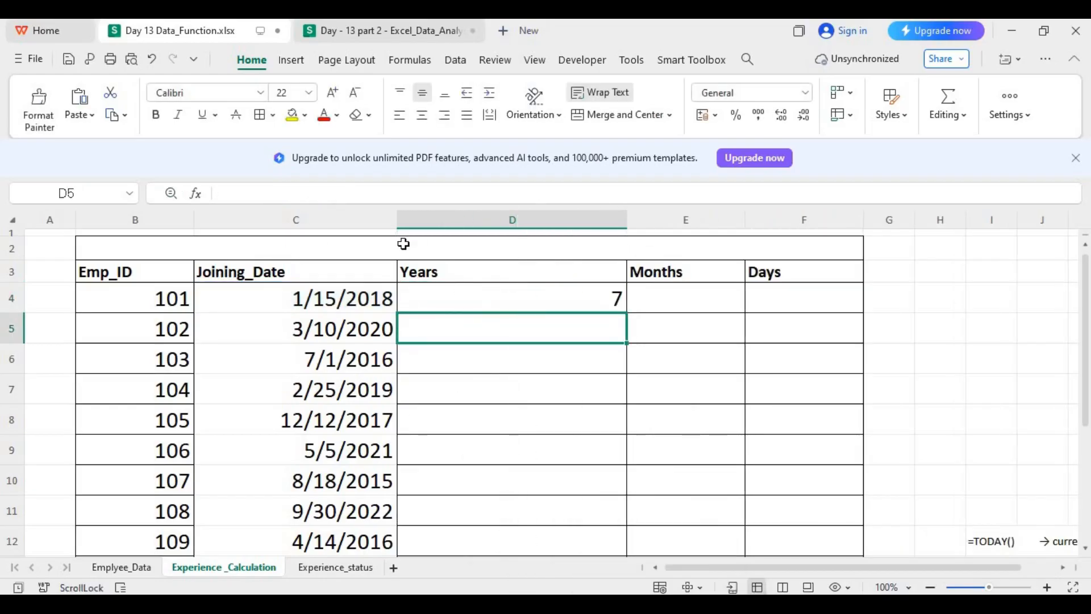
{"action": "left_click_drag", "start_coordinate": [365, 216], "coordinate": [340, 219]}
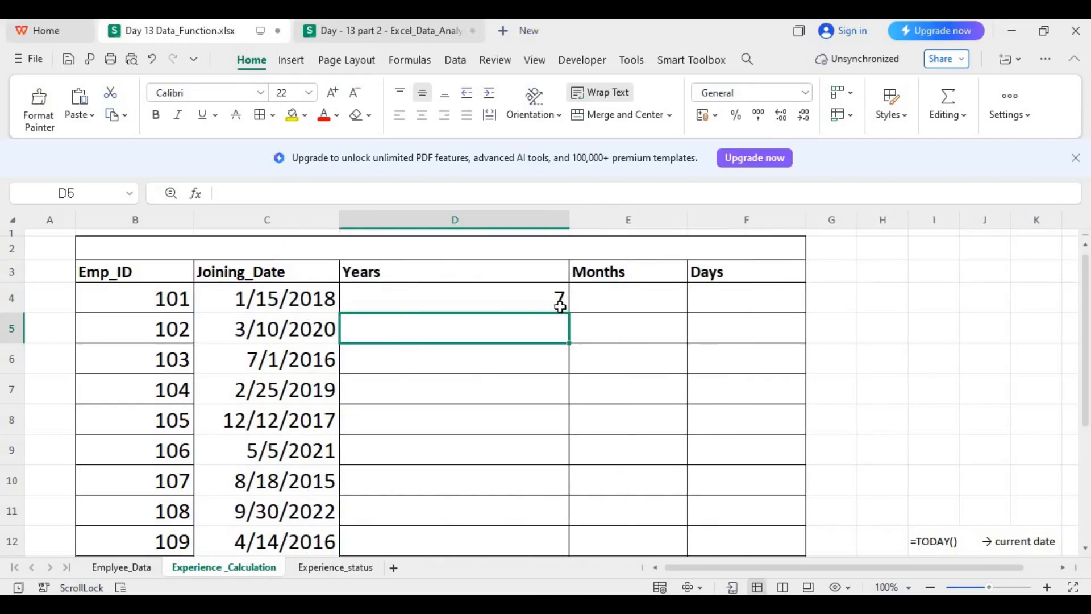
Step: Review the DATEDIF formula in D4 and check the first employee's joining date on the Emplyee_Data sheet
{"action": "left_click", "coordinate": [522, 294]}
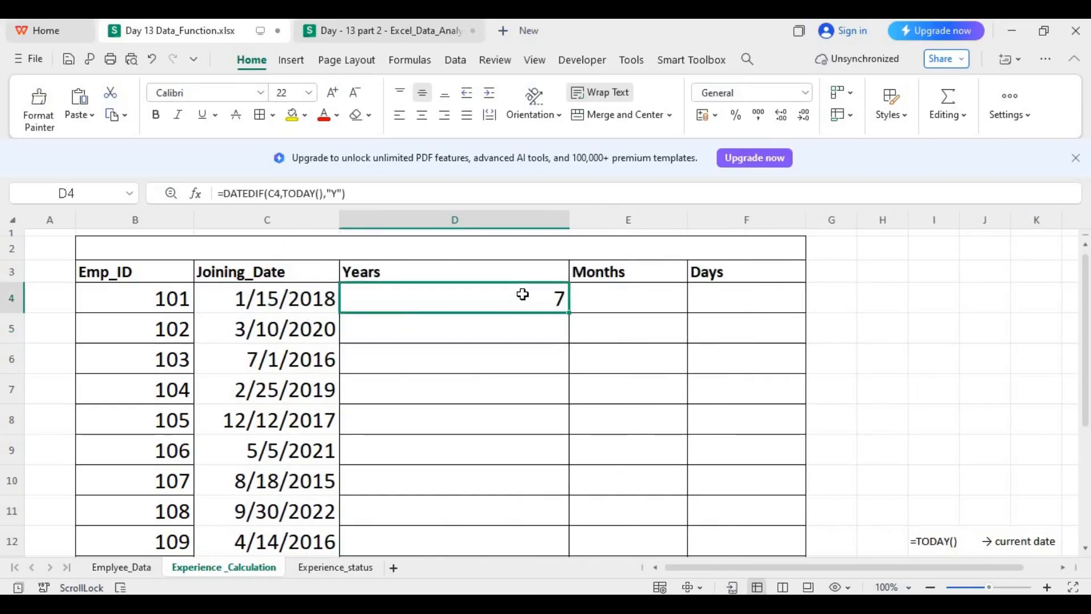
{"action": "left_click", "coordinate": [349, 188]}
{"action": "left_click", "coordinate": [513, 299]}
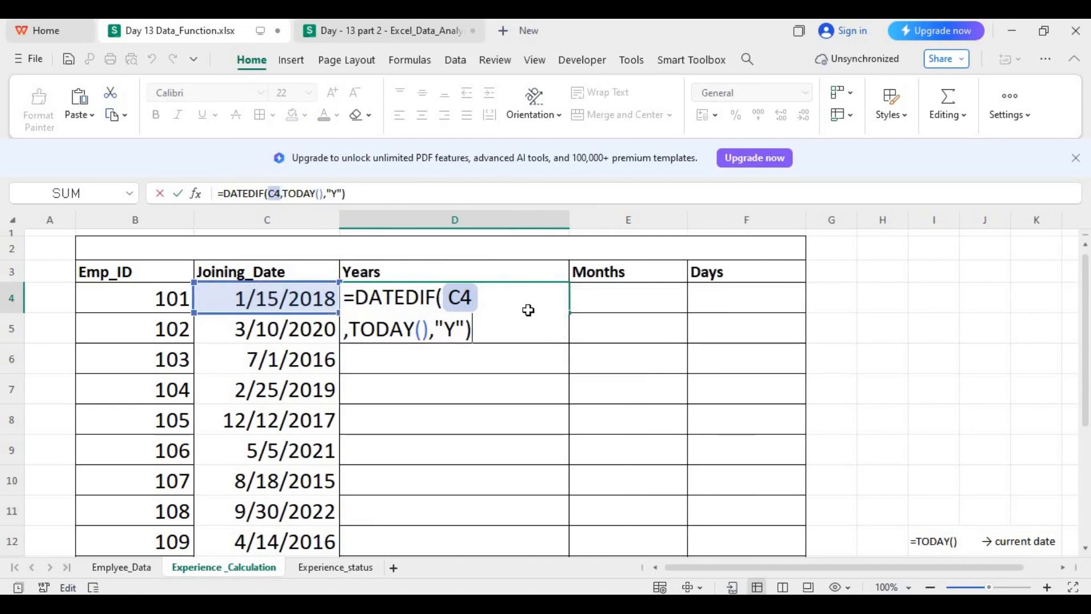
{"action": "key", "text": "Return"}
{"action": "left_click", "coordinate": [516, 297]}
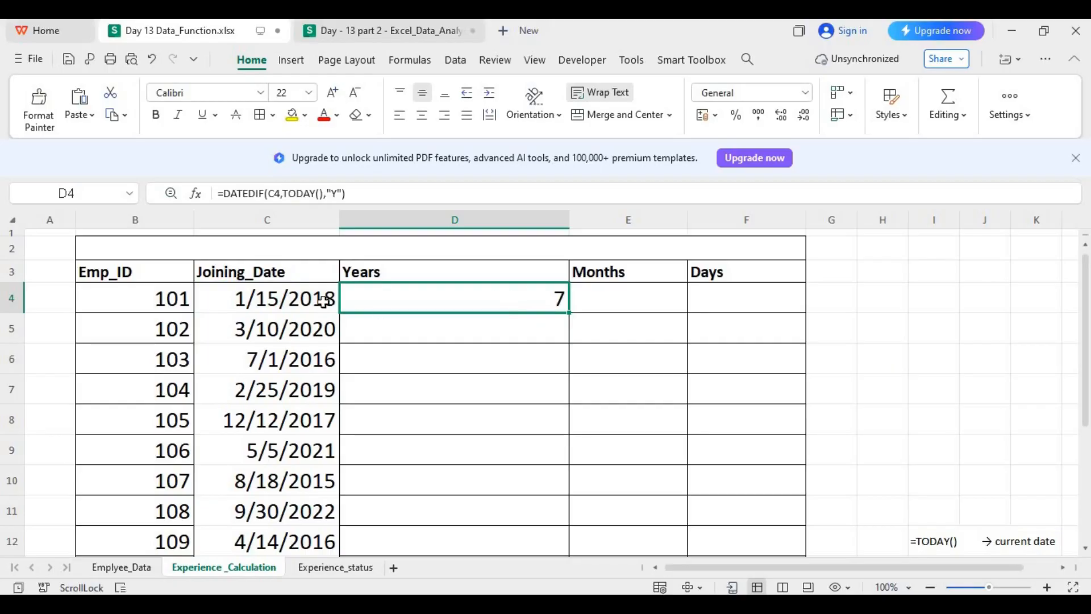
{"action": "left_click", "coordinate": [119, 567]}
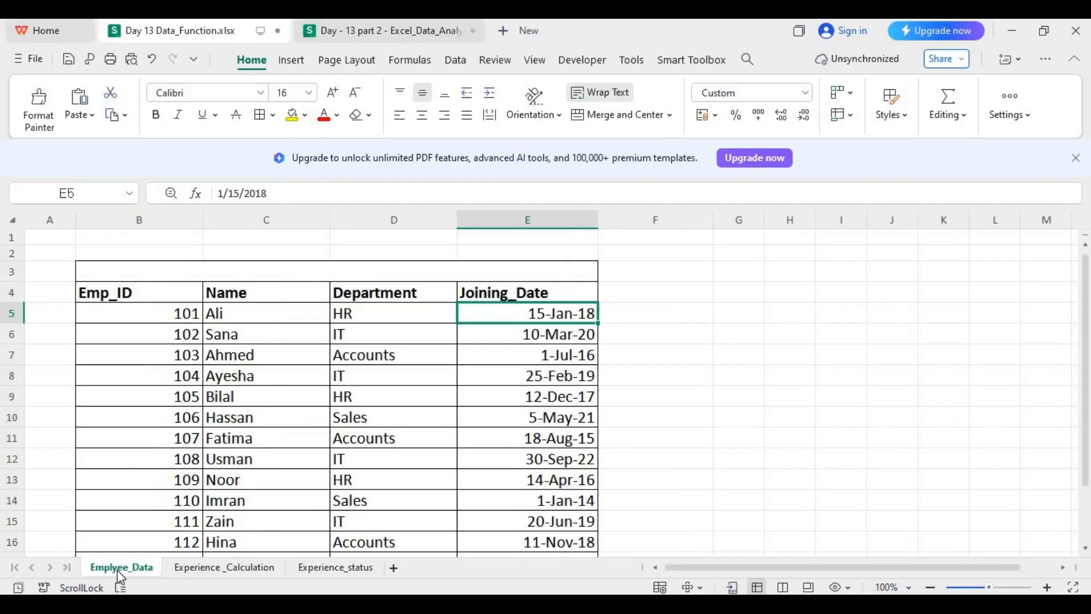
{"action": "left_click", "coordinate": [218, 567]}
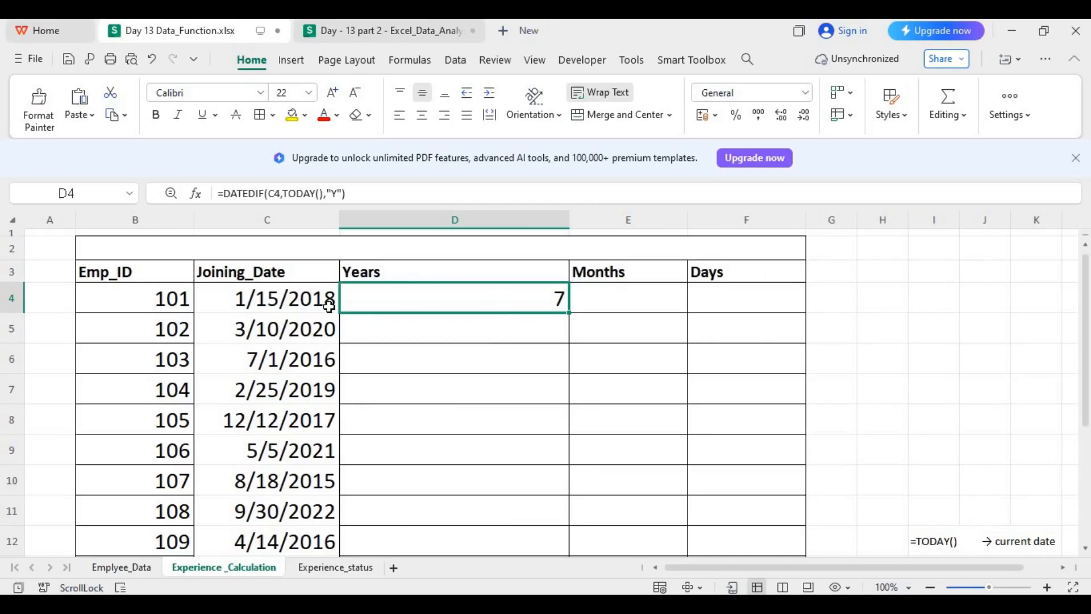
Step: Enter 2026 in cell G3, beside the Days header, as a reference year
{"action": "left_click", "coordinate": [851, 272]}
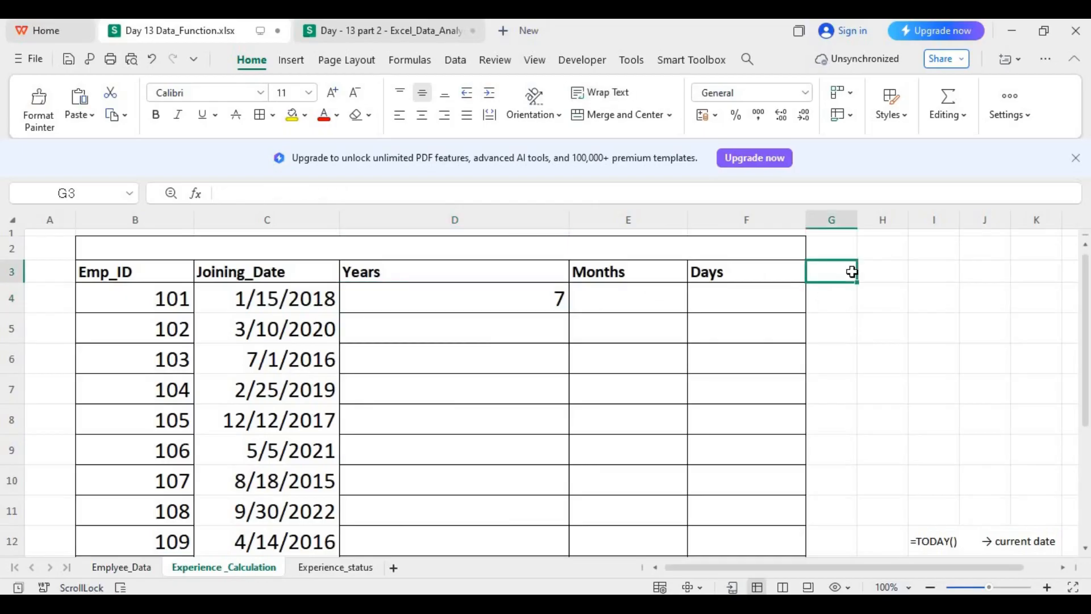
{"action": "type", "text": "2026"}
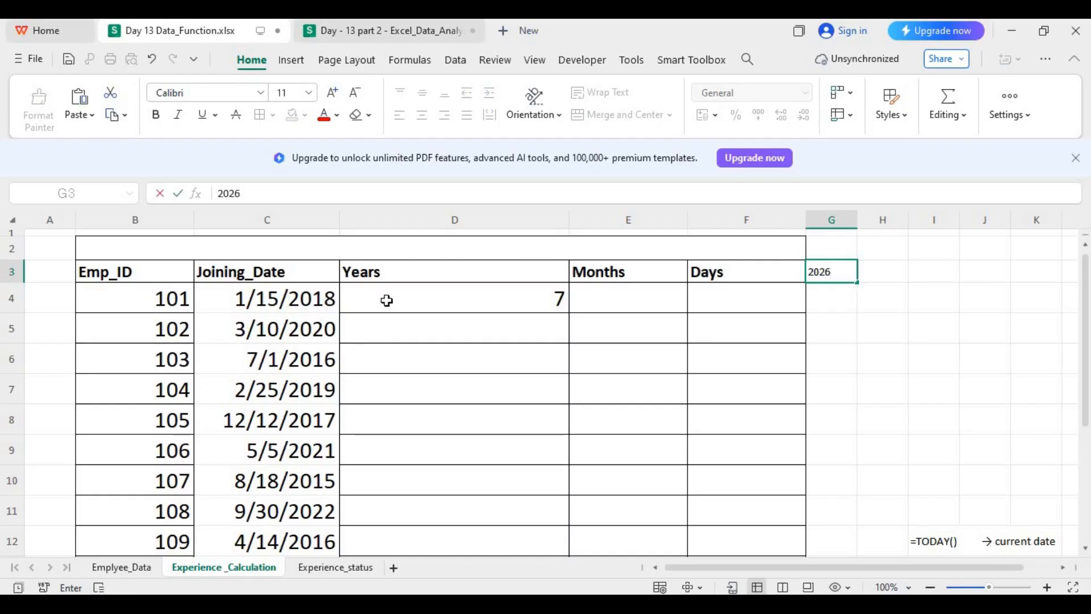
{"action": "left_click", "coordinate": [850, 290]}
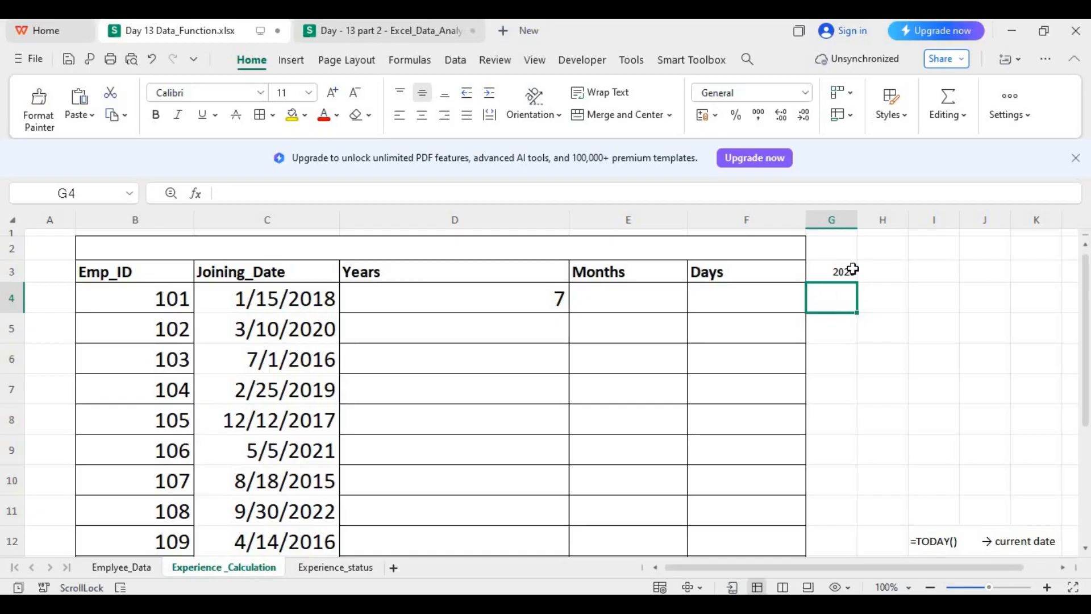
Step: Compare C4 with the Years result in D4, and fill the D4 formula down the Years column for all employees
{"action": "left_click", "coordinate": [558, 296]}
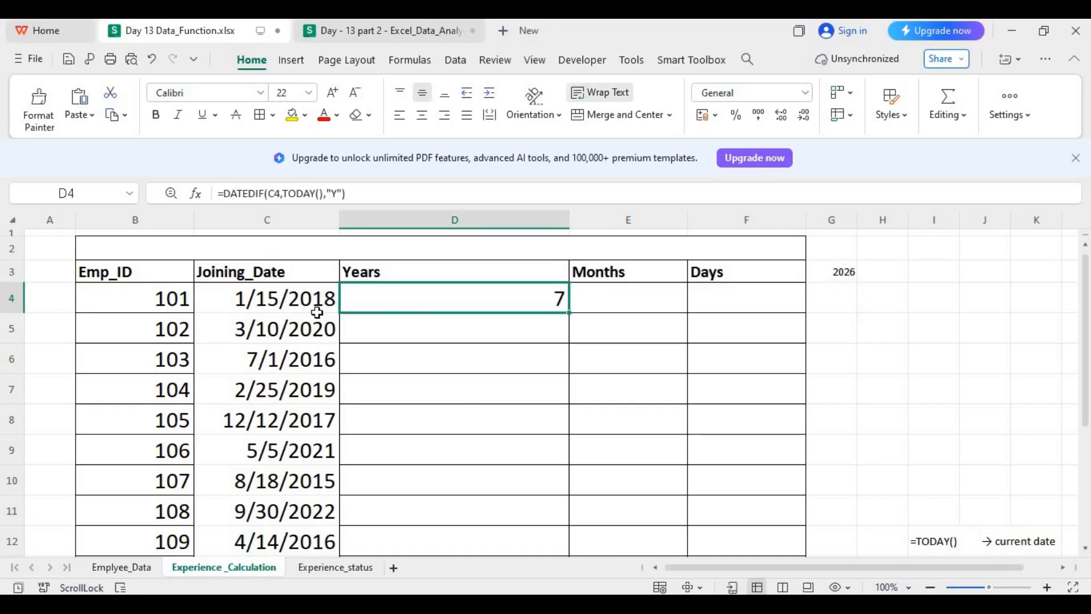
{"action": "left_click", "coordinate": [304, 303]}
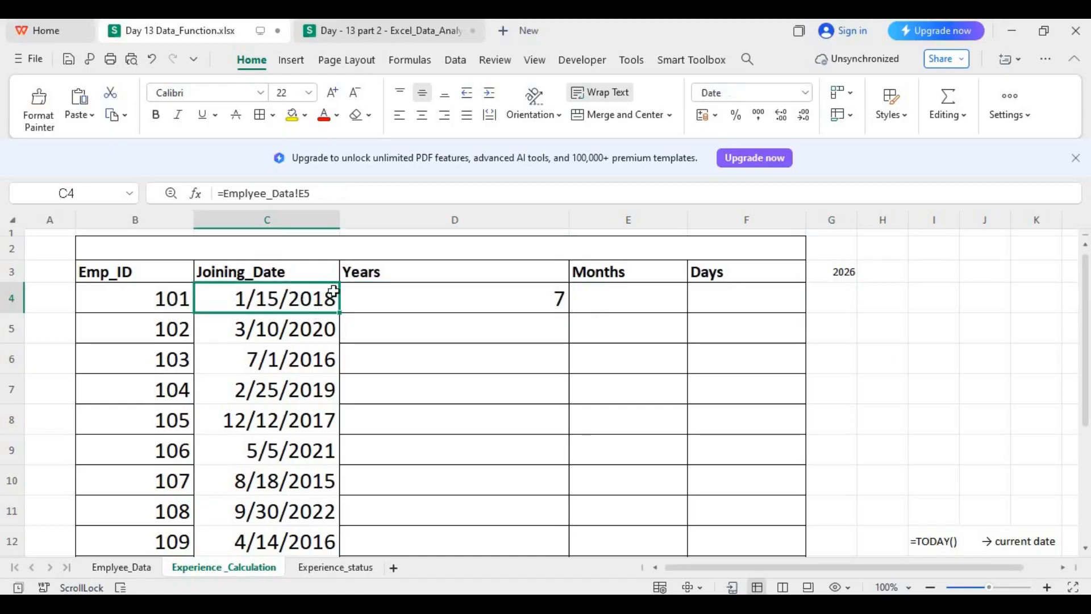
{"action": "left_click", "coordinate": [508, 302]}
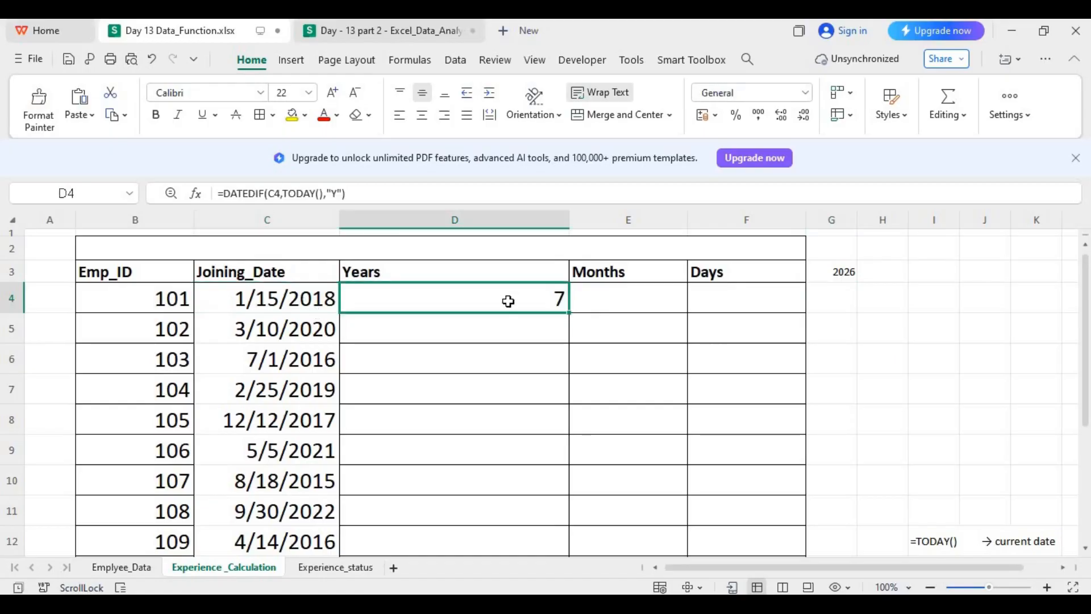
{"action": "double_click", "coordinate": [567, 312]}
{"action": "scroll", "coordinate": [567, 312], "scroll_direction": "down", "scroll_amount": 1}
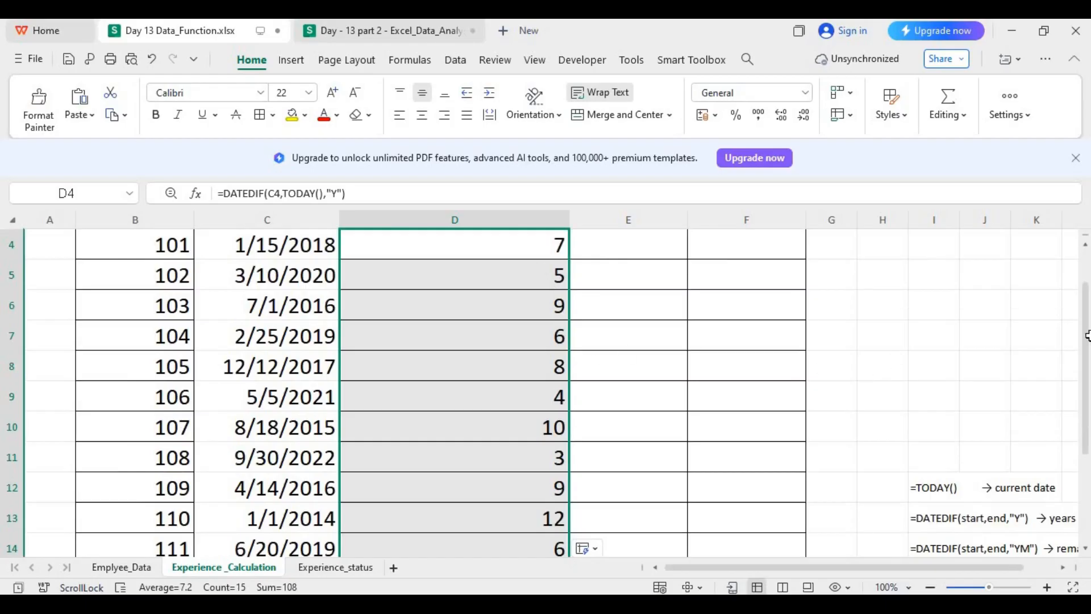
{"action": "scroll", "coordinate": [1086, 335], "scroll_direction": "up", "scroll_amount": 1}
{"action": "left_click", "coordinate": [652, 328]}
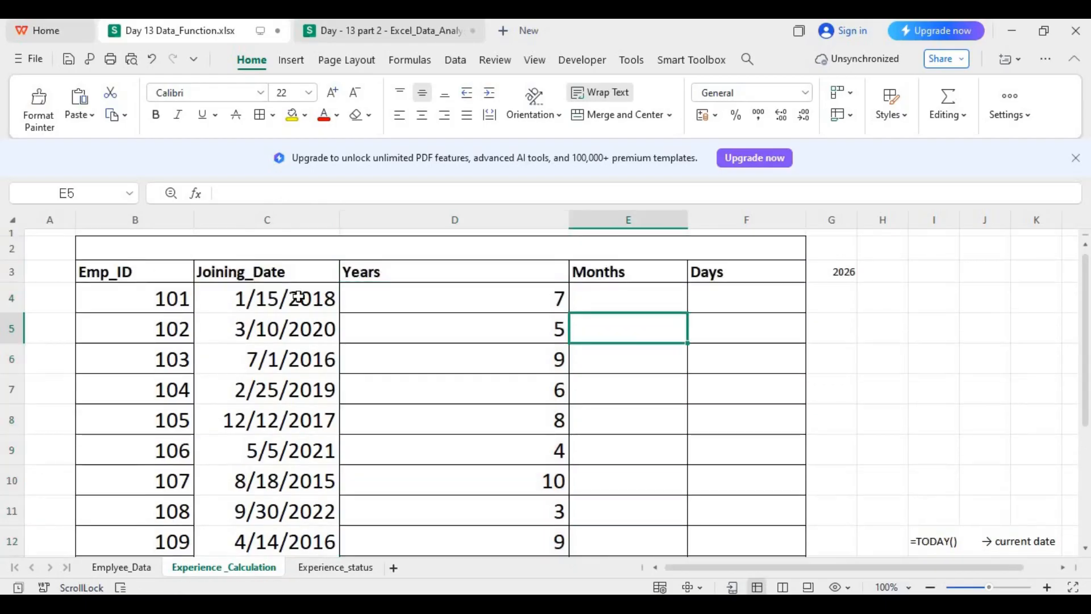
Step: Enter =YEAR(C4) in D4 to extract the year of the first employee's joining date, and inspect the formula
{"action": "left_click", "coordinate": [303, 300]}
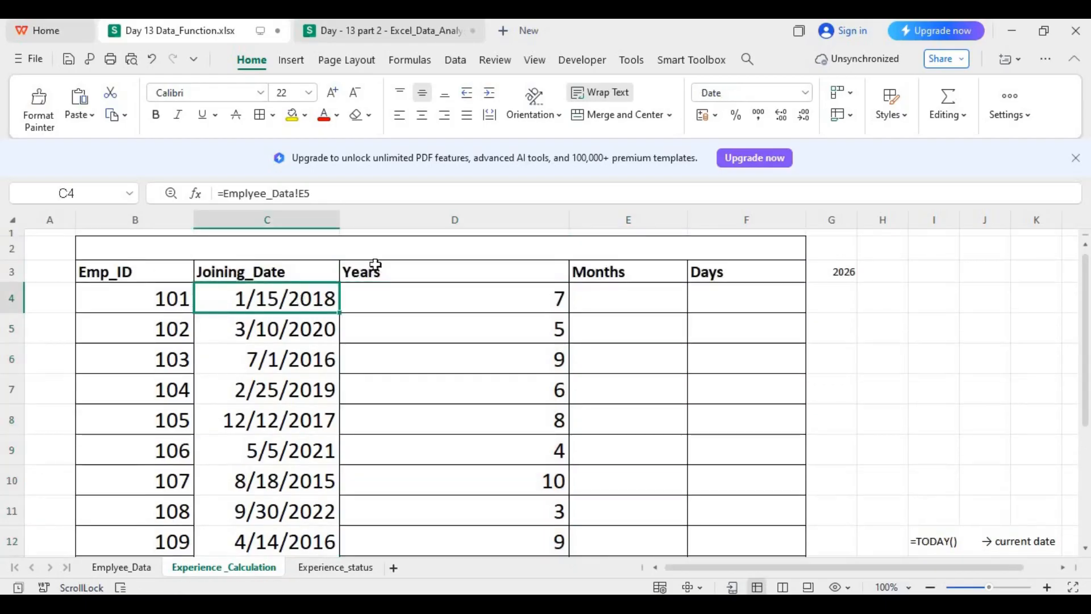
{"action": "left_click", "coordinate": [844, 281]}
{"action": "left_click", "coordinate": [509, 303]}
{"action": "left_click", "coordinate": [635, 300]}
{"action": "left_click", "coordinate": [480, 306]}
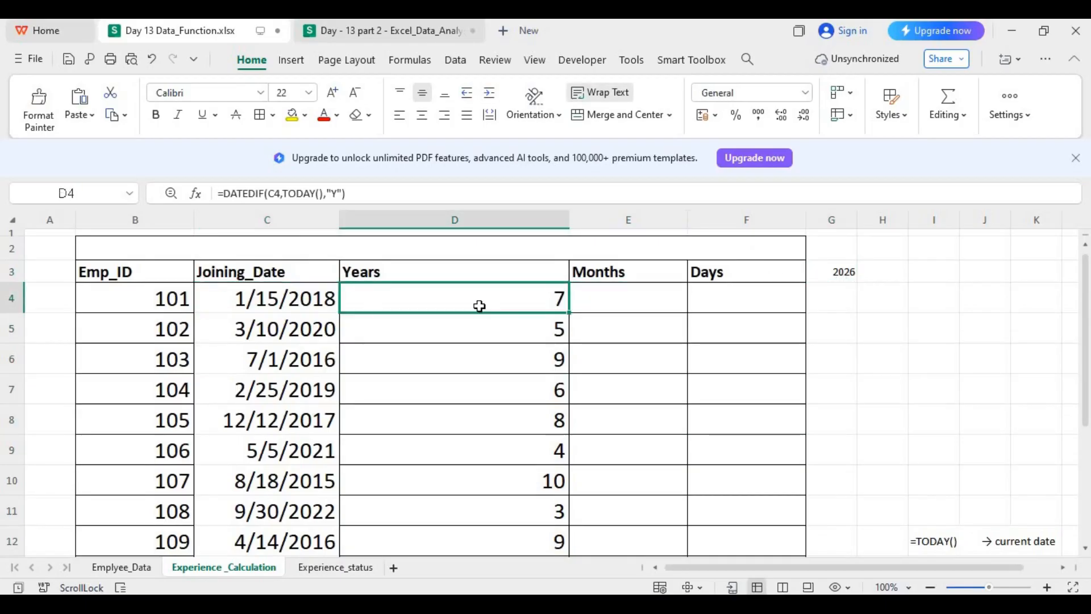
{"action": "type", "text": "="}
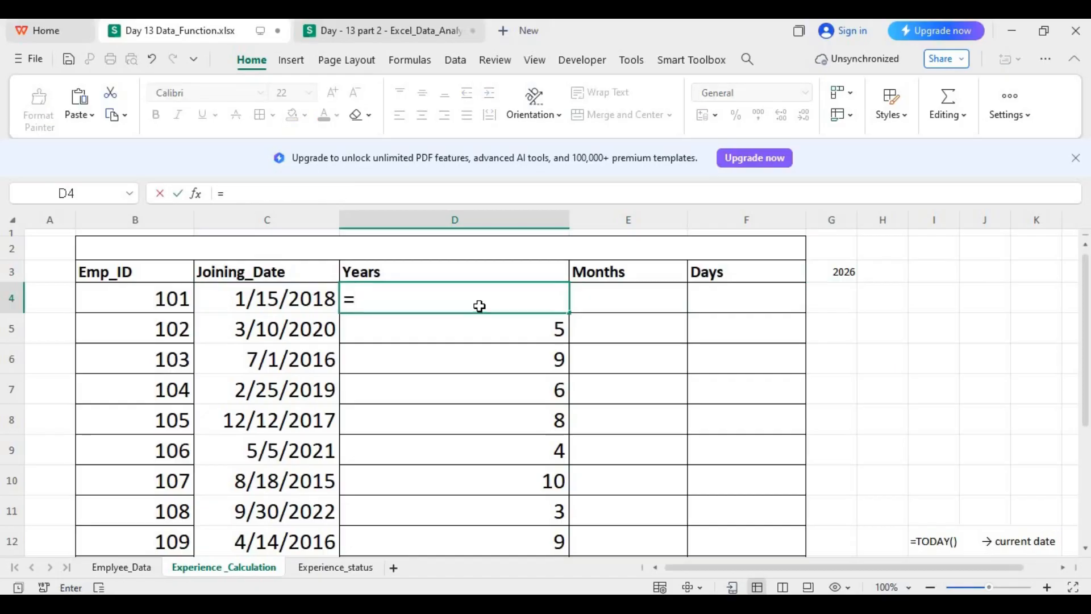
{"action": "type", "text": "Year("}
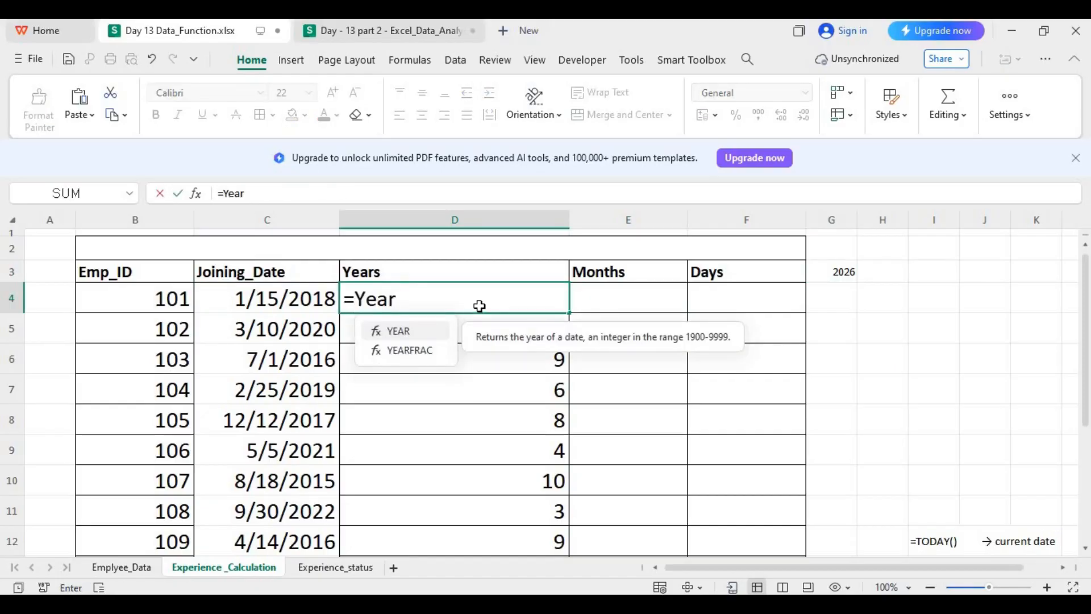
{"action": "left_click", "coordinate": [290, 300]}
{"action": "type", "text": ")"}
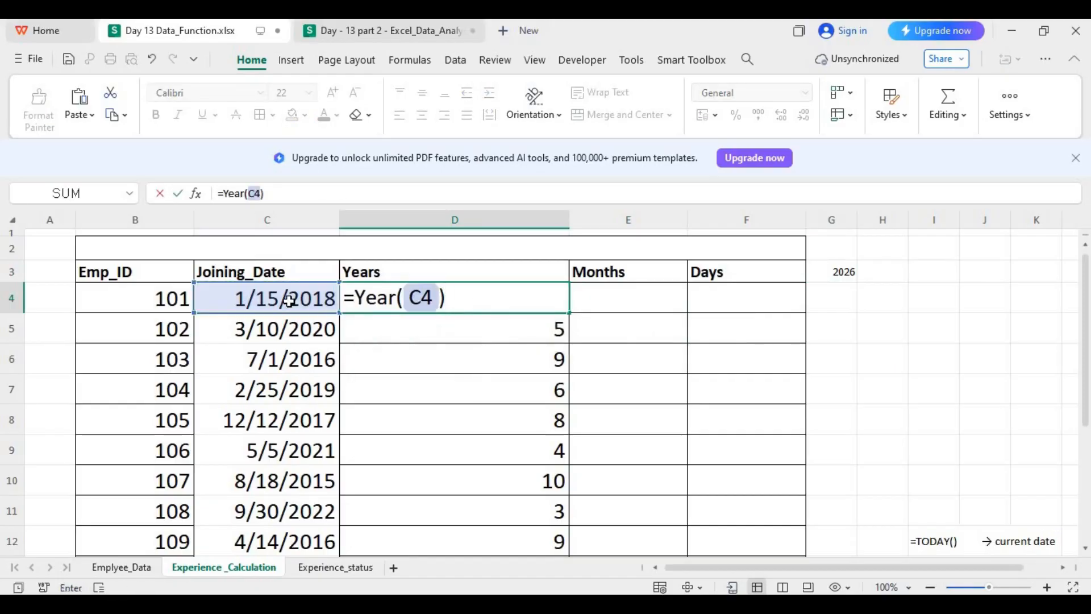
{"action": "key", "text": "Return"}
{"action": "left_click", "coordinate": [485, 307]}
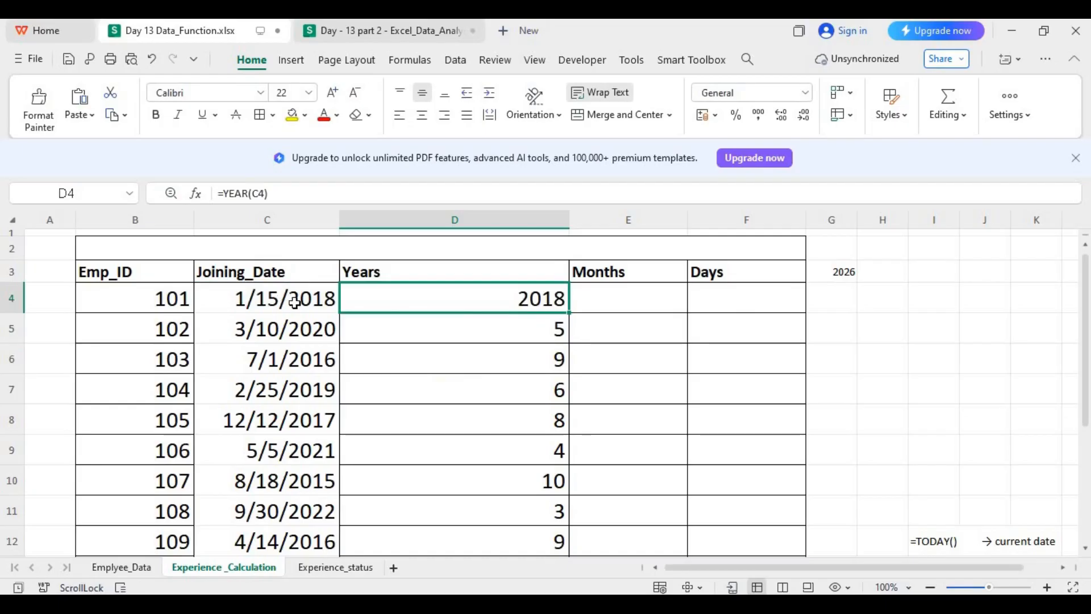
{"action": "double_click", "coordinate": [517, 297]}
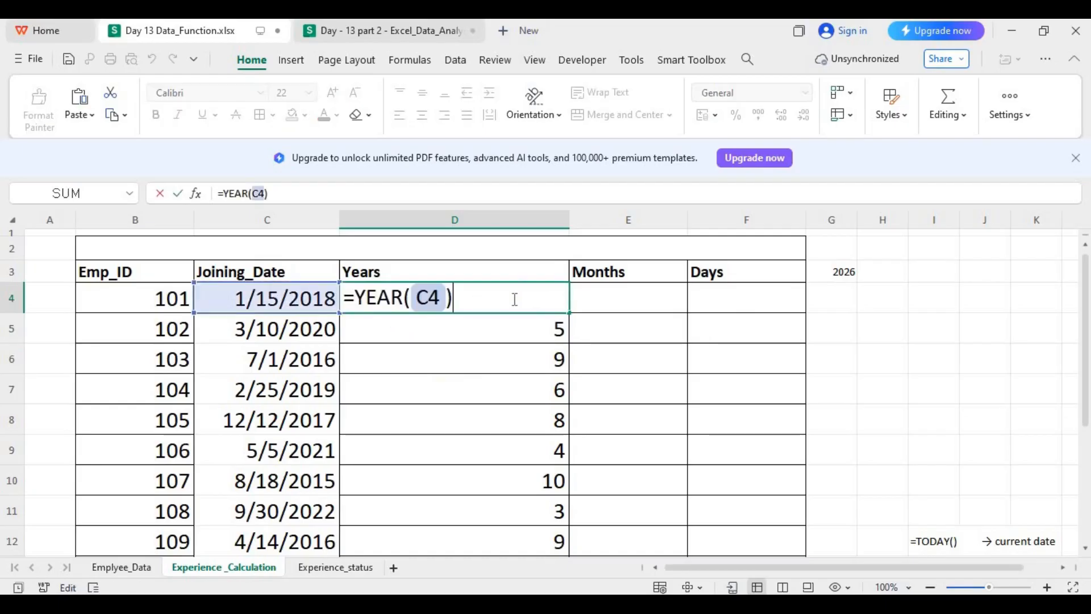
{"action": "key", "text": "Return"}
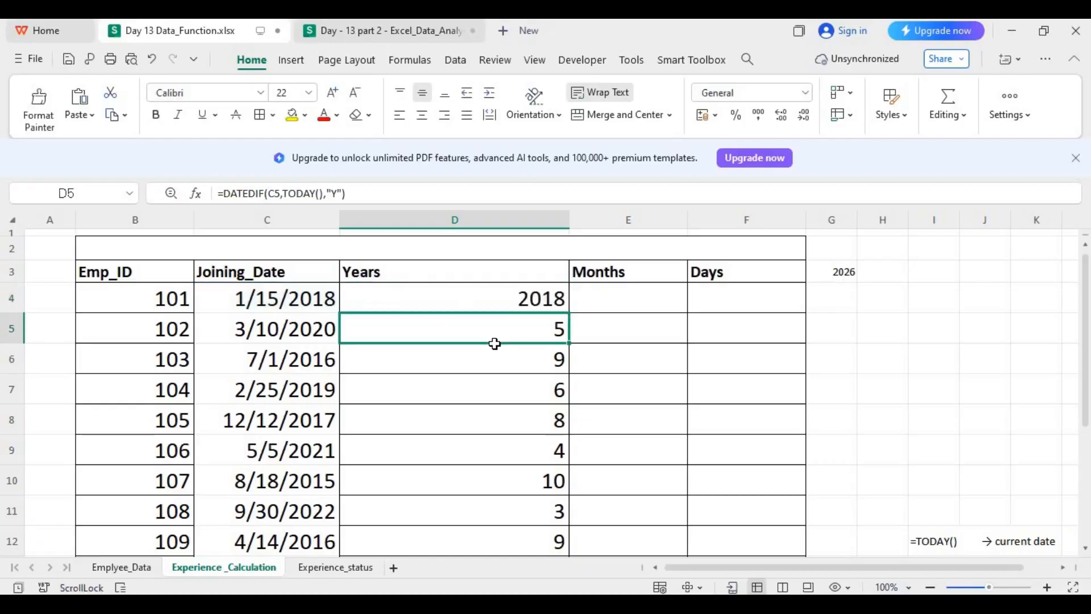
Step: Undo the YEAR formula in D4 and the preceding fill of the Years column
{"action": "key", "text": "Up"}
{"action": "key", "text": "ctrl+z"}
{"action": "key", "text": "ctrl+z"}
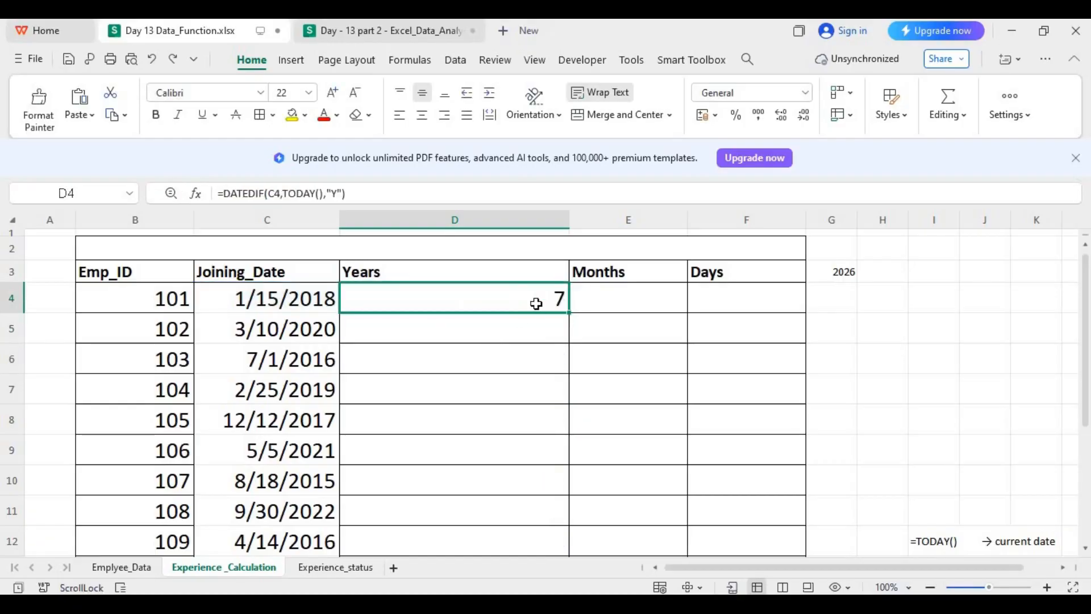
Step: Check the DATEDIF formula in D4 and fill it down the Years column for all employees again
{"action": "double_click", "coordinate": [534, 301]}
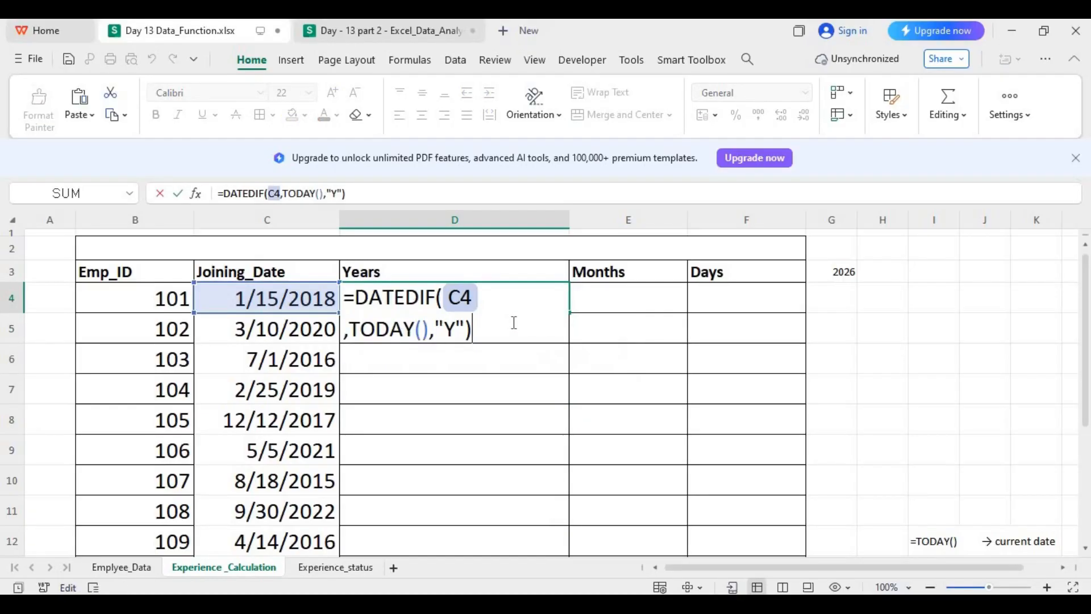
{"action": "key", "text": "Return"}
{"action": "left_click", "coordinate": [561, 304]}
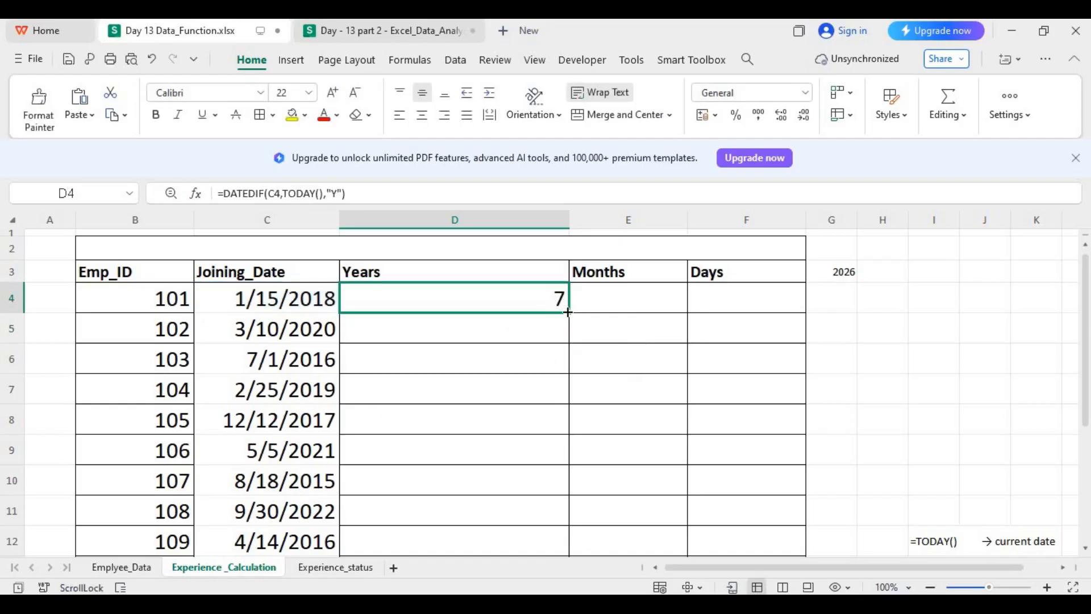
{"action": "double_click", "coordinate": [568, 312]}
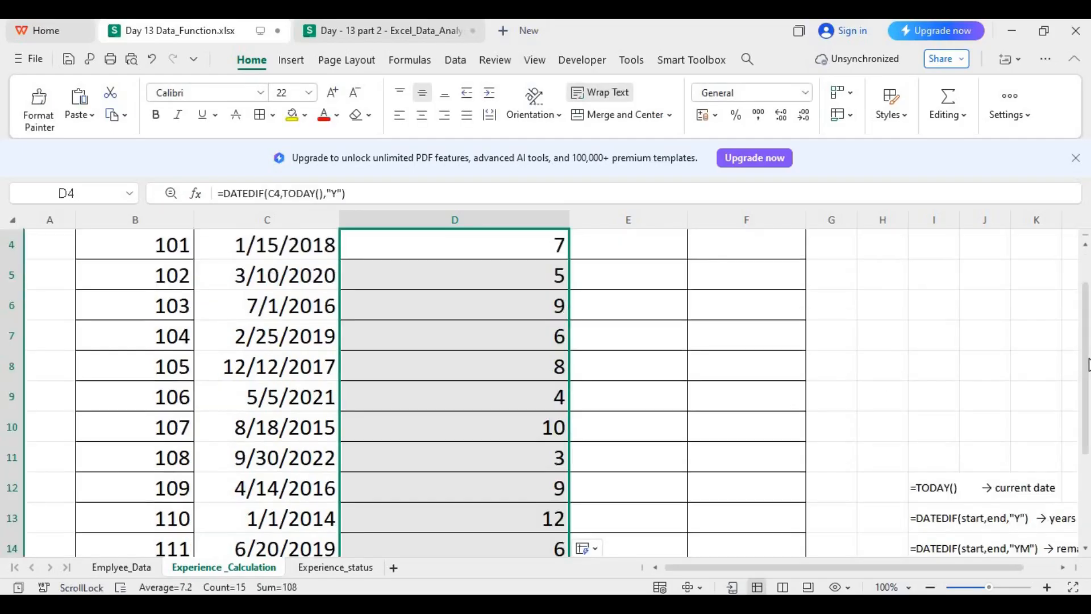
{"action": "scroll", "coordinate": [813, 290], "scroll_direction": "up", "scroll_amount": 1}
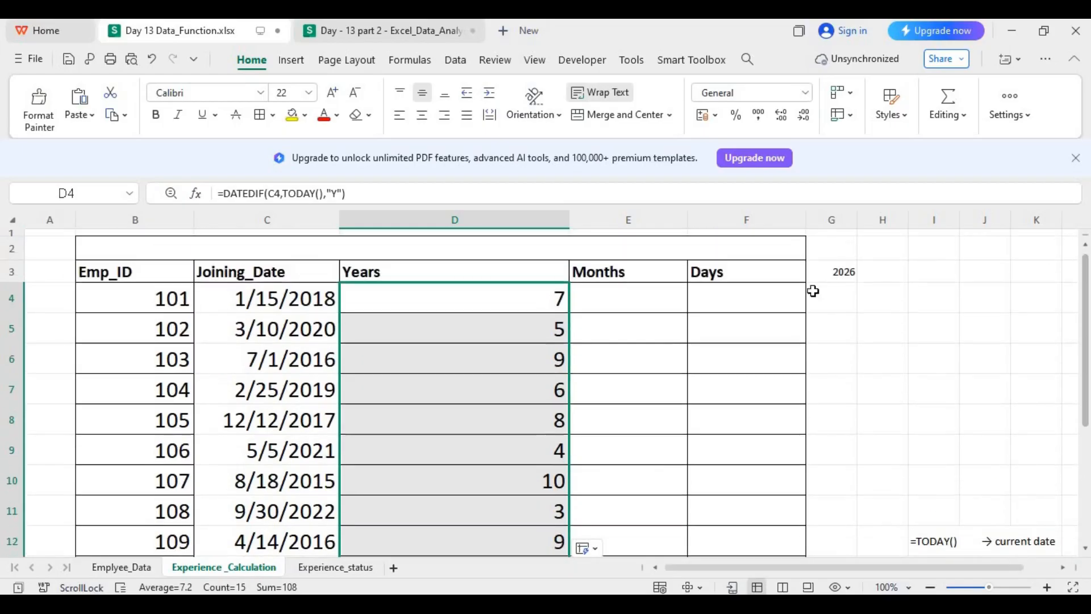
Step: Enter =DATEDIF(C4,TODAY(),"YM") in E4 to calculate the first employee's remaining months of service
{"action": "left_click", "coordinate": [643, 297]}
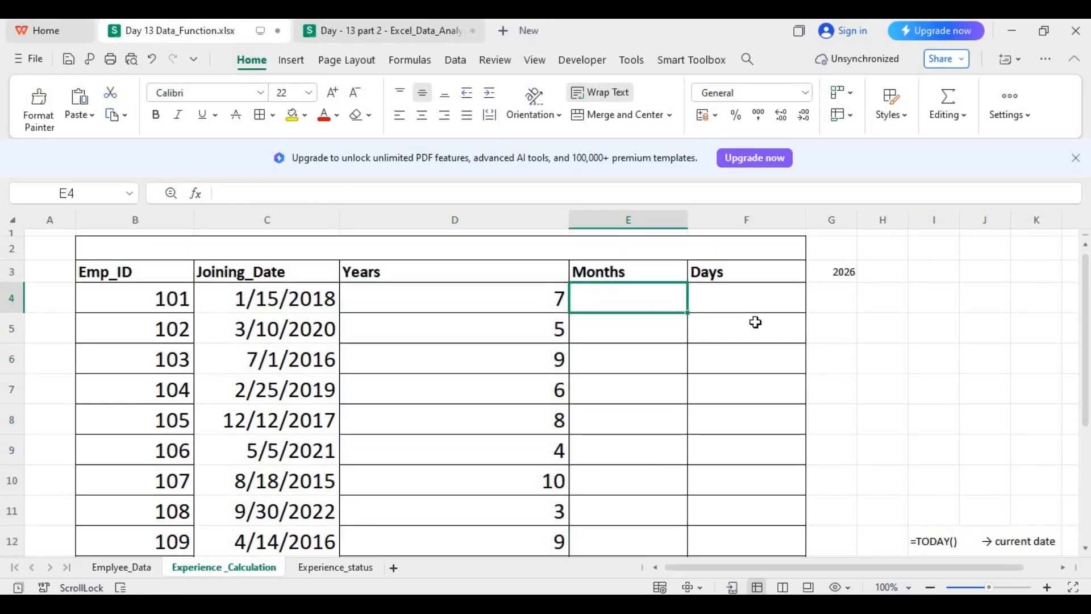
{"action": "type", "text": "=DAte"}
{"action": "key", "text": "BackSpace"}
{"action": "key", "text": "BackSpace"}
{"action": "key", "text": "BackSpace"}
{"action": "type", "text": "ate"}
{"action": "key", "text": "Down"}
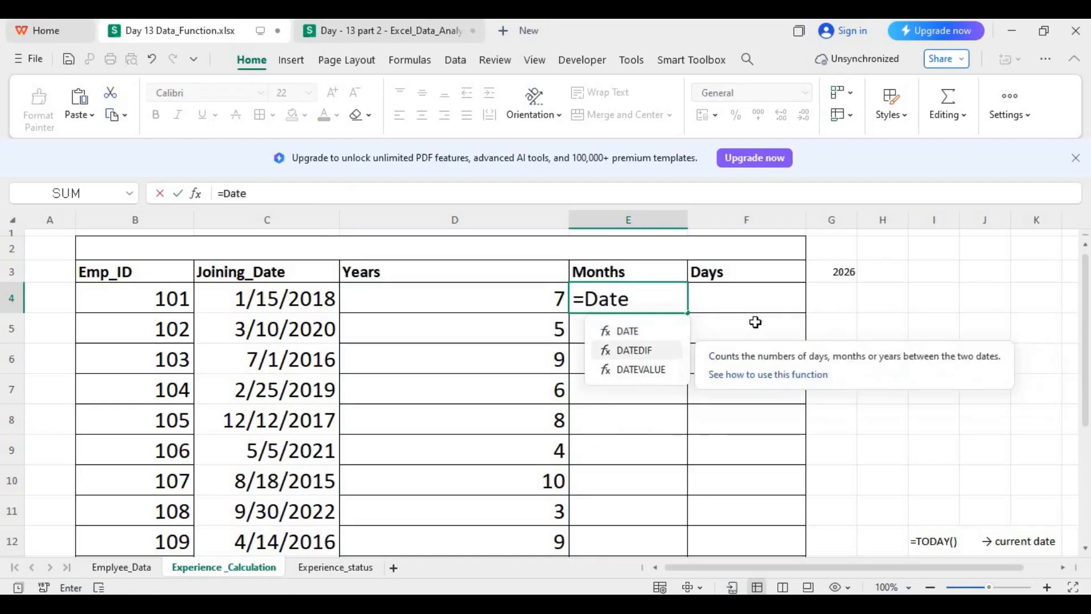
{"action": "key", "text": "Tab"}
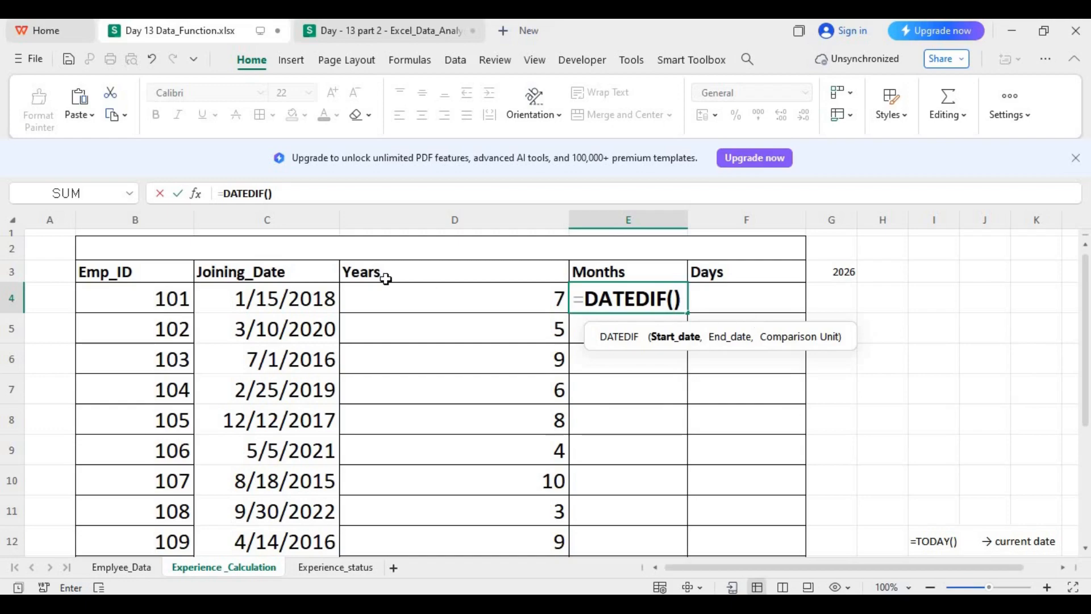
{"action": "left_click", "coordinate": [326, 297]}
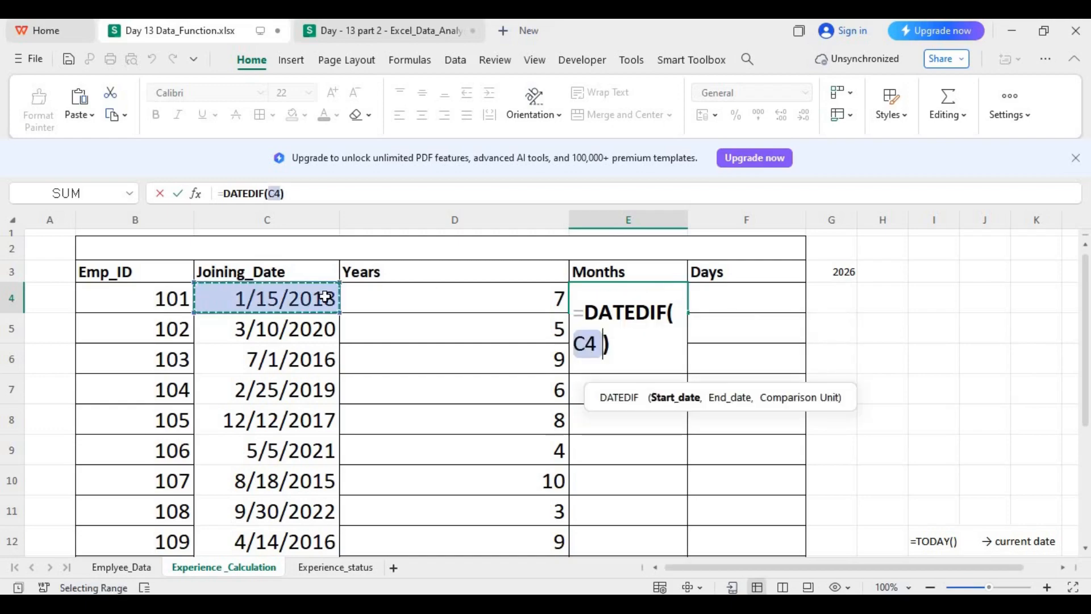
{"action": "type", "text": ",Today"}
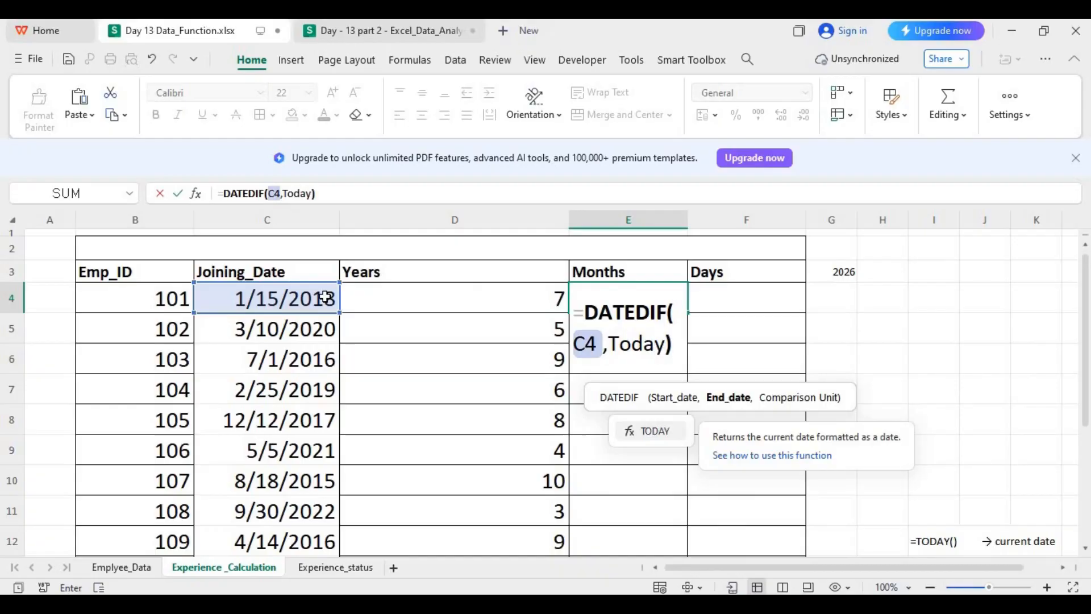
{"action": "type", "text": "()"}
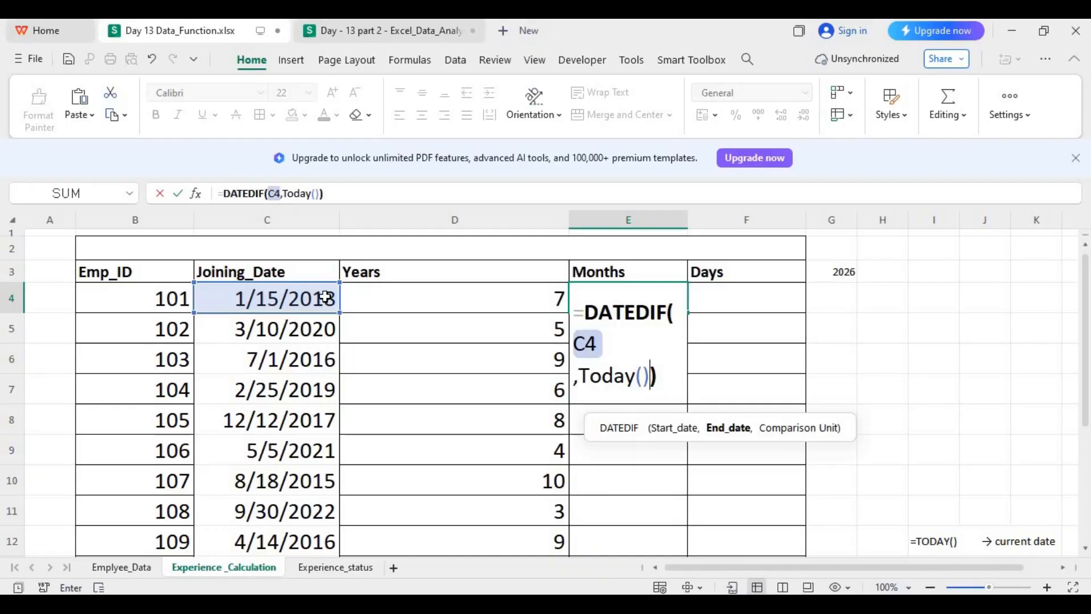
{"action": "type", "text": ",\""}
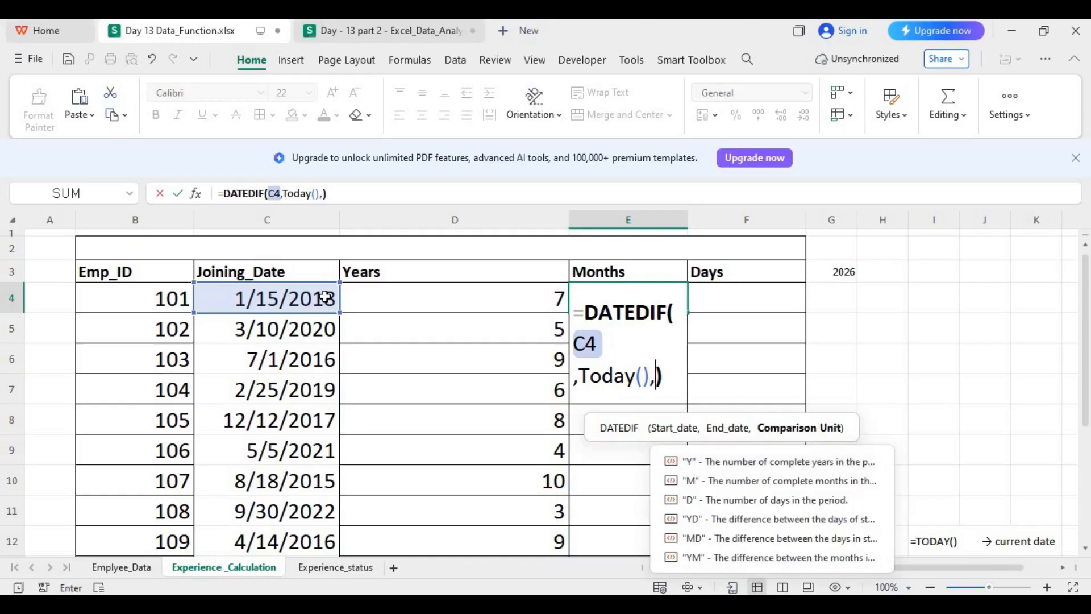
{"action": "type", "text": "Y"}
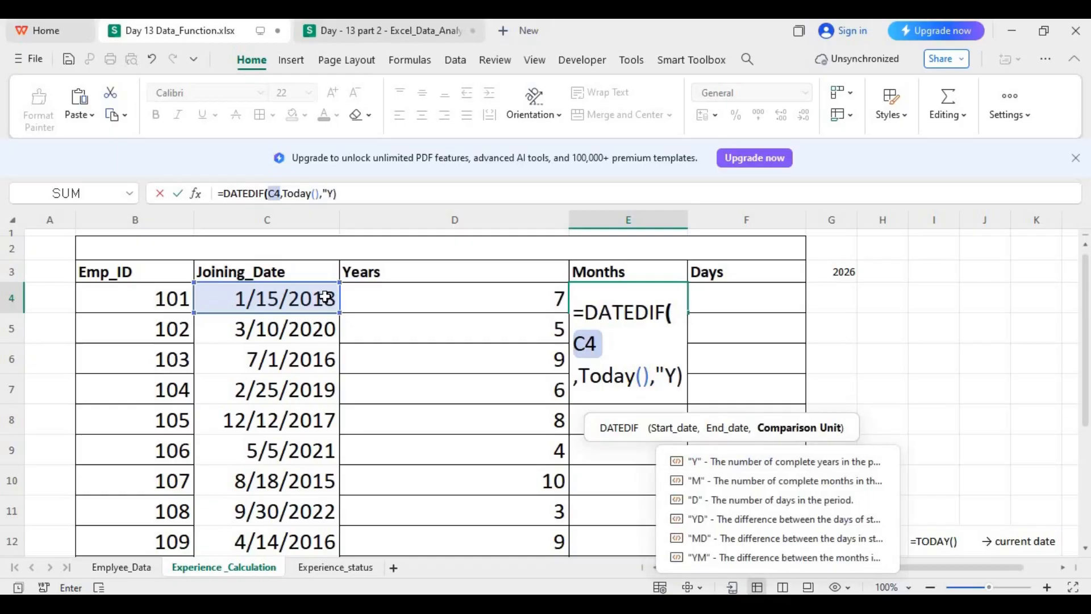
{"action": "type", "text": "M"}
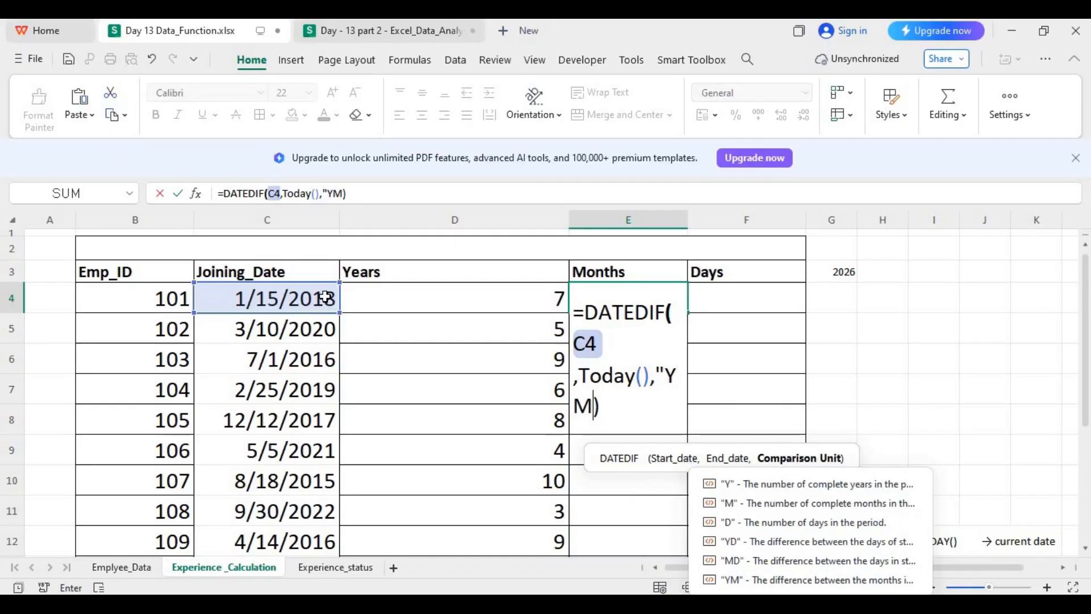
{"action": "type", "text": "\""}
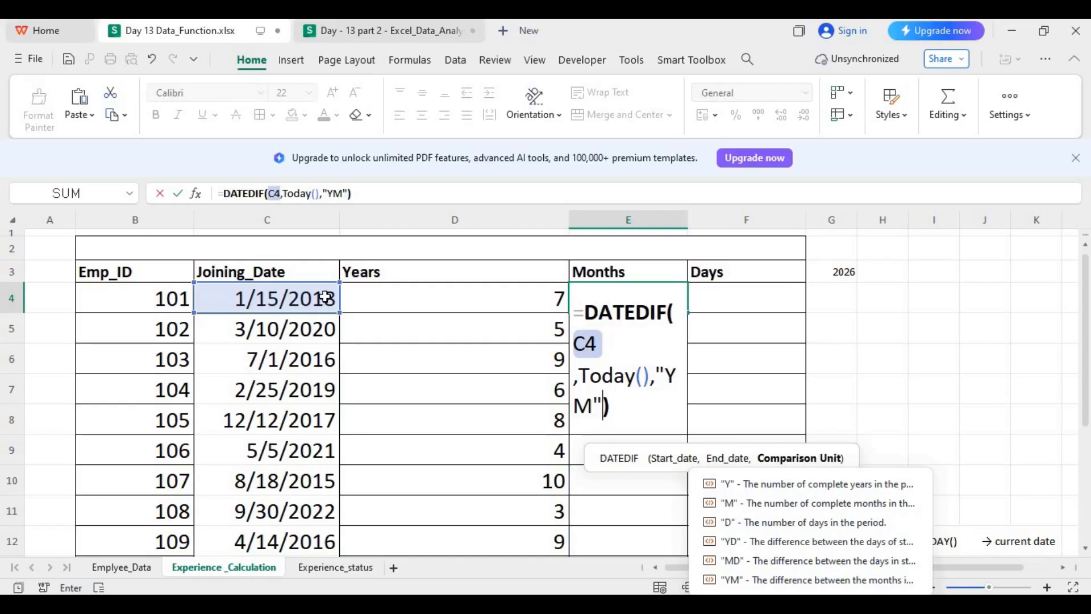
{"action": "key", "text": "Return"}
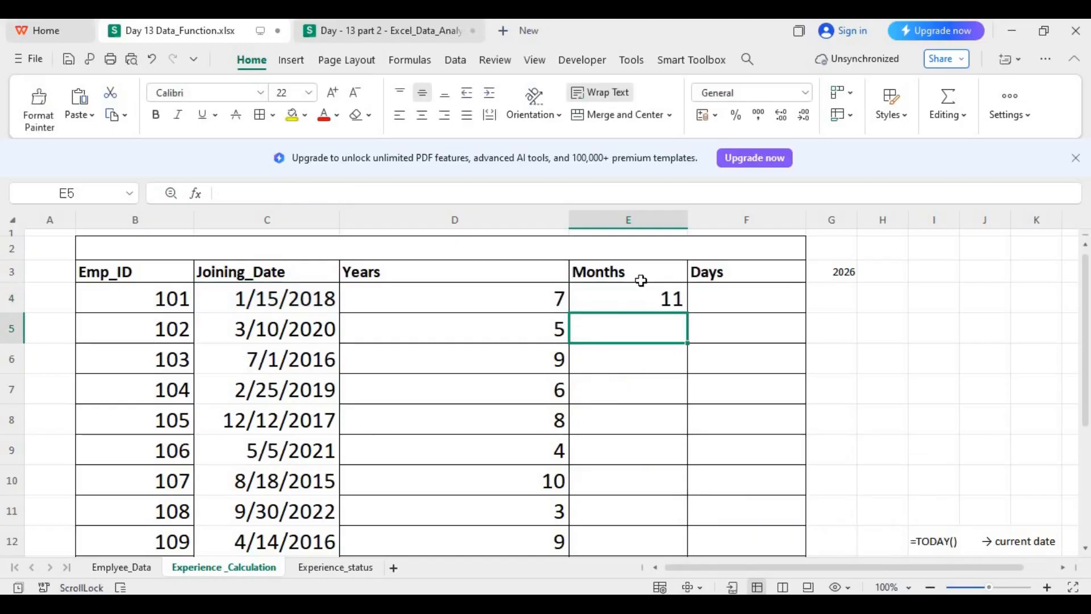
Step: Widen the Months column and compare the first employee's Years and Months results with the joining date
{"action": "left_click_drag", "start_coordinate": [690, 219], "coordinate": [753, 219]}
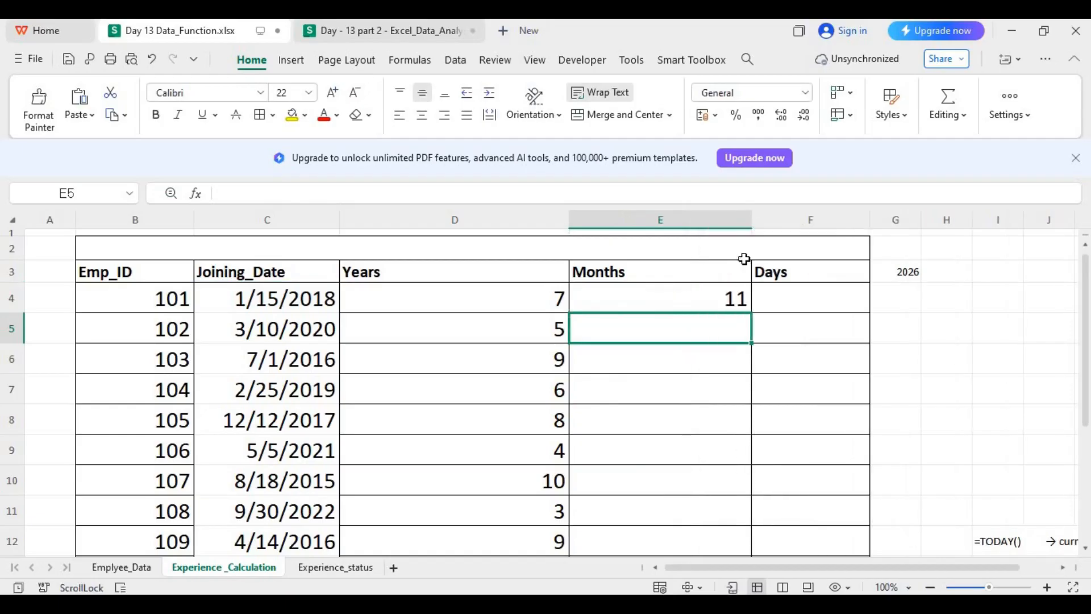
{"action": "left_click_drag", "start_coordinate": [740, 568], "coordinate": [761, 567]}
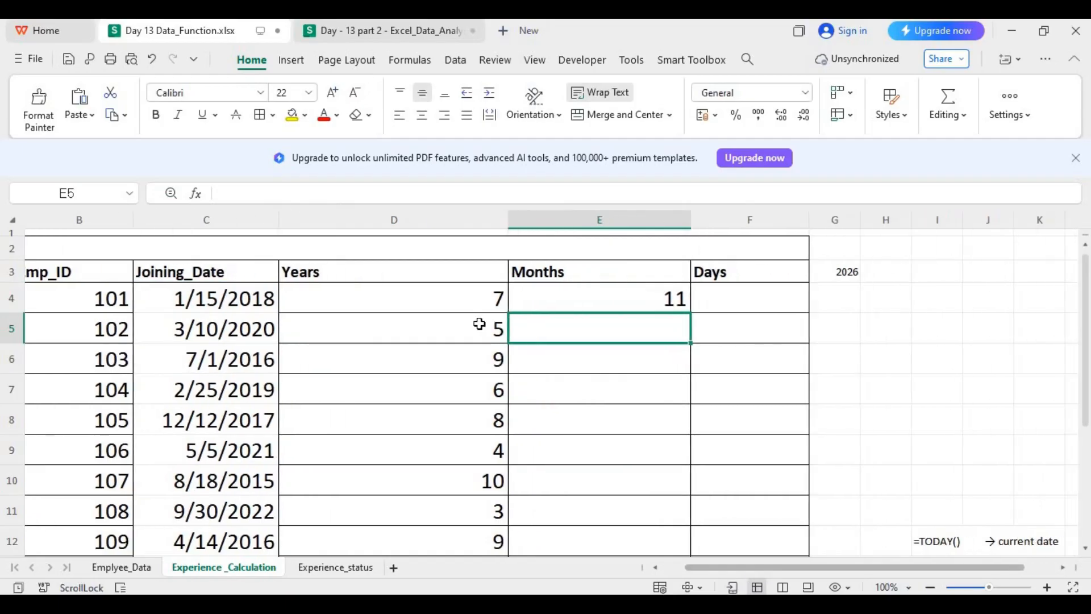
{"action": "left_click", "coordinate": [472, 301]}
{"action": "left_click", "coordinate": [646, 293]}
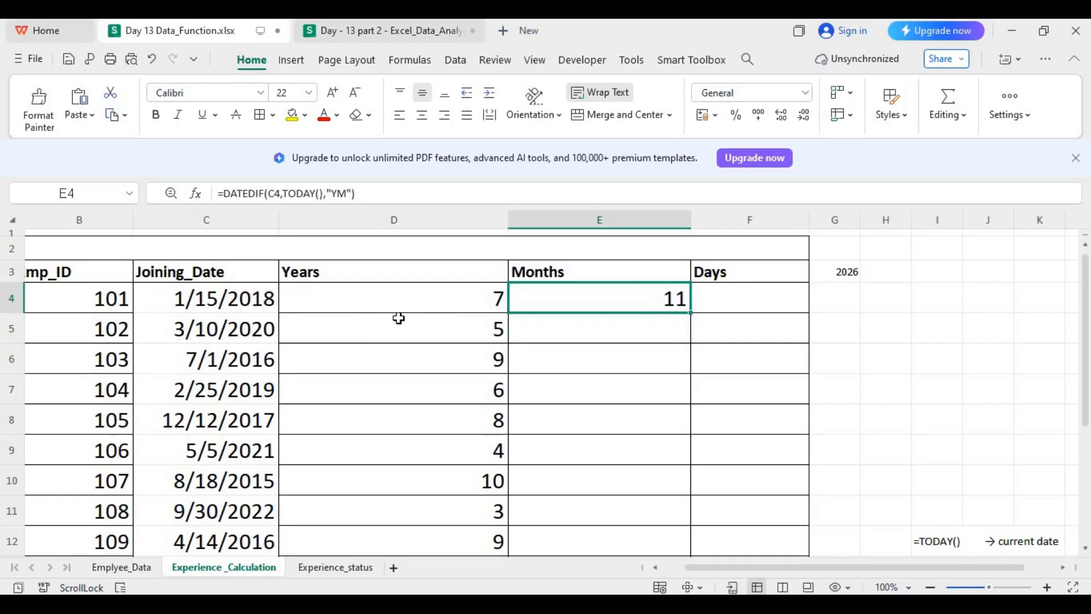
{"action": "left_click", "coordinate": [253, 303]}
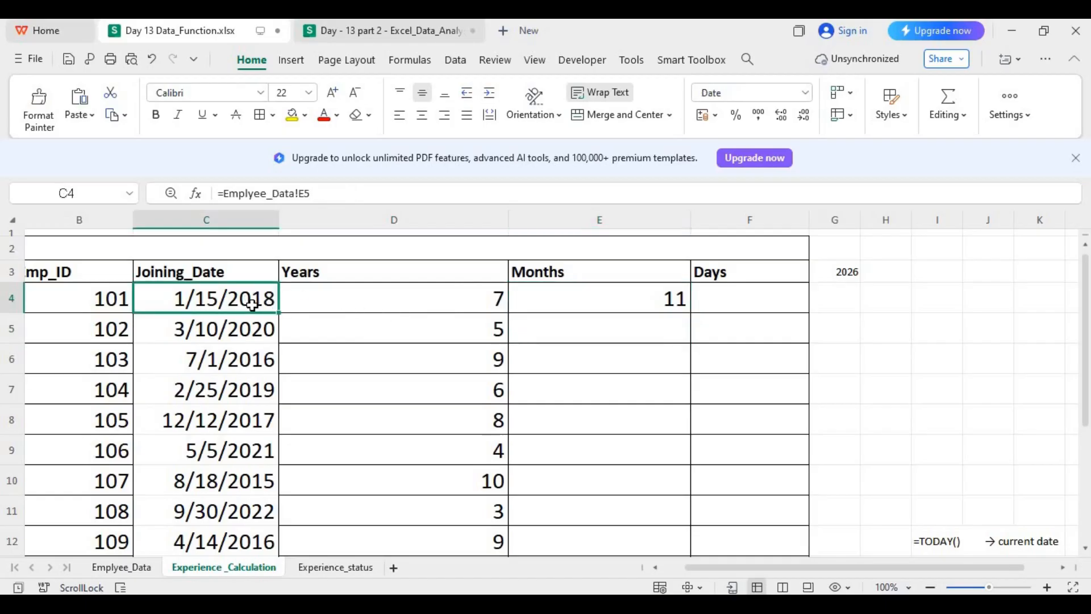
Step: Enlarge the reference year in G3 to font size 18 and widen column G
{"action": "left_click", "coordinate": [848, 275]}
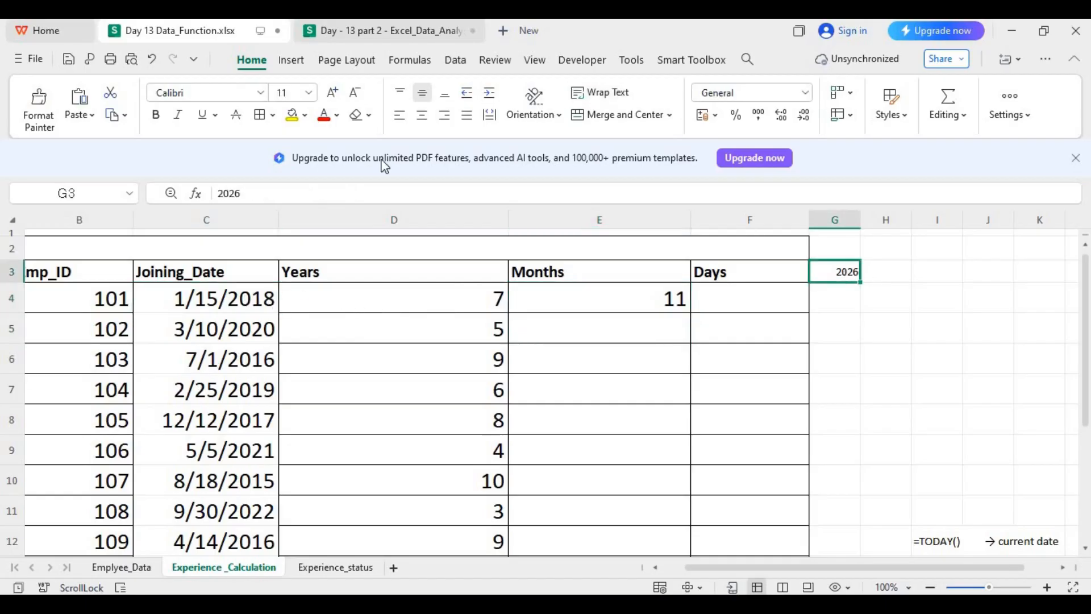
{"action": "left_click", "coordinate": [332, 92]}
{"action": "left_click", "coordinate": [332, 93]}
{"action": "left_click", "coordinate": [332, 93]}
{"action": "left_click", "coordinate": [333, 93]}
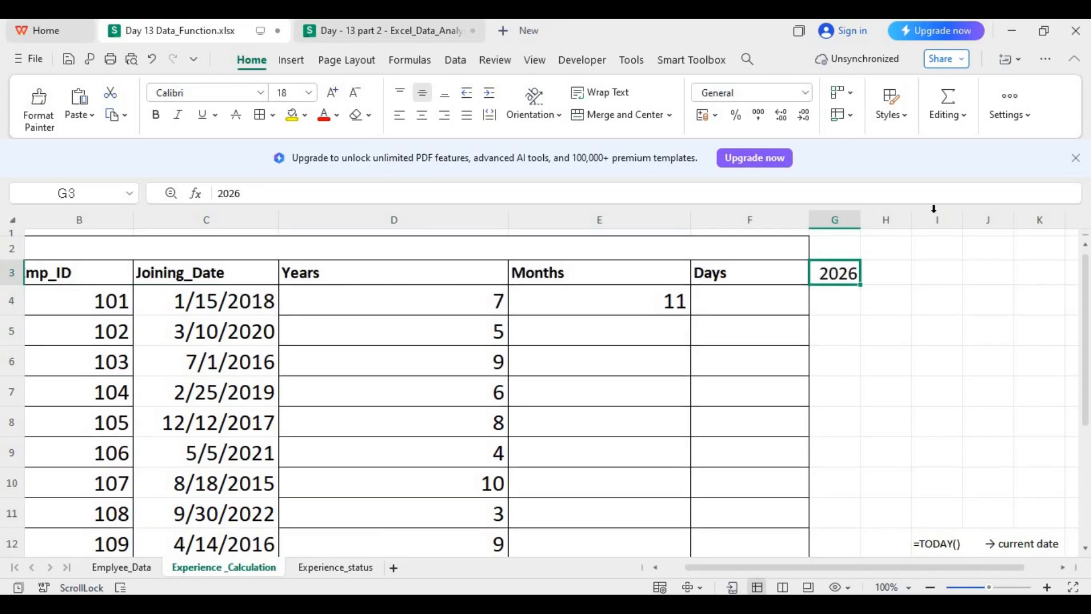
{"action": "left_click_drag", "start_coordinate": [916, 215], "coordinate": [916, 216]}
{"action": "left_click", "coordinate": [866, 253]}
{"action": "left_click", "coordinate": [856, 280]}
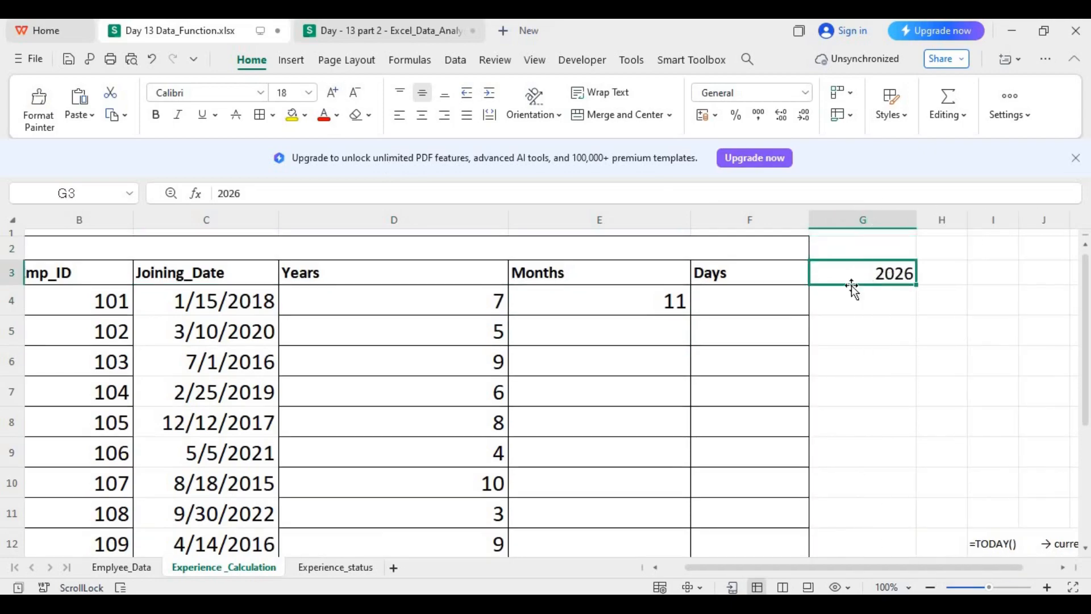
Step: Review the joining date, Years and Months cells in row 4, and widen the Days column
{"action": "left_click", "coordinate": [229, 302]}
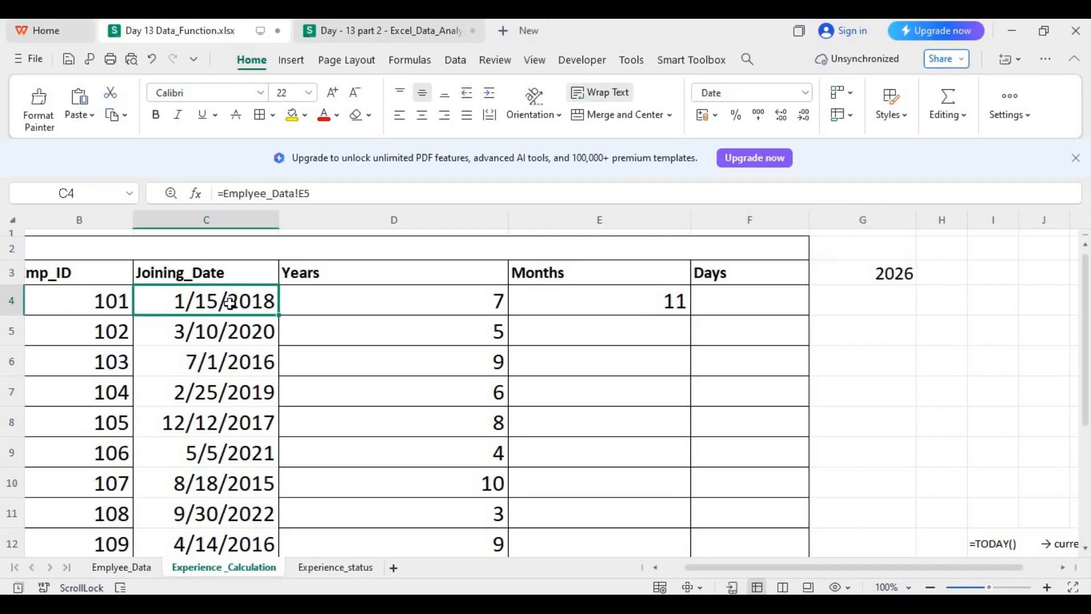
{"action": "left_click", "coordinate": [468, 305]}
{"action": "left_click", "coordinate": [672, 305]}
{"action": "left_click", "coordinate": [782, 304]}
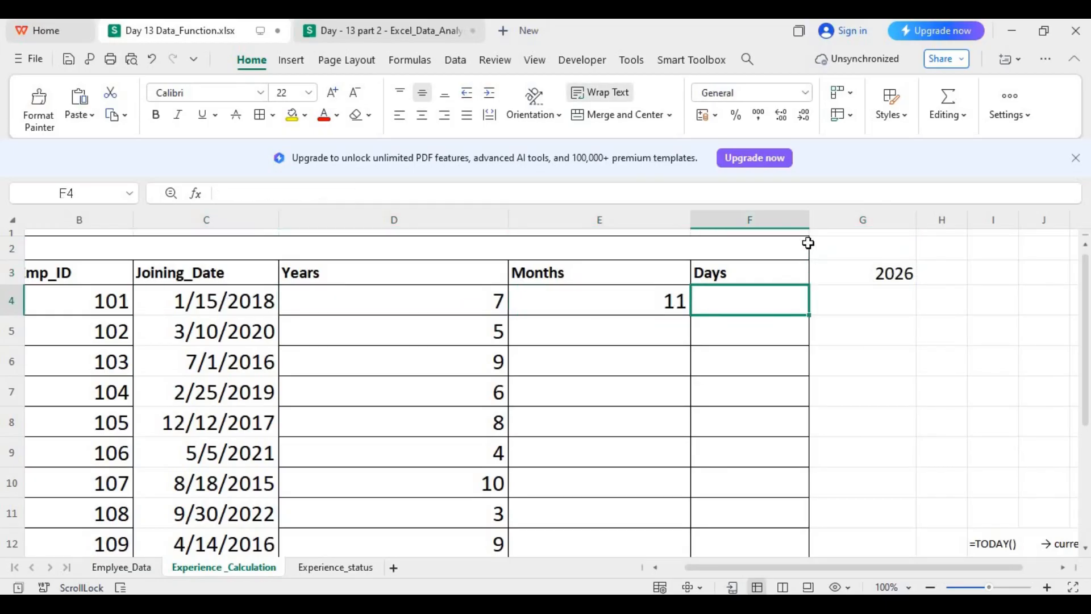
{"action": "left_click_drag", "start_coordinate": [807, 220], "coordinate": [985, 221]}
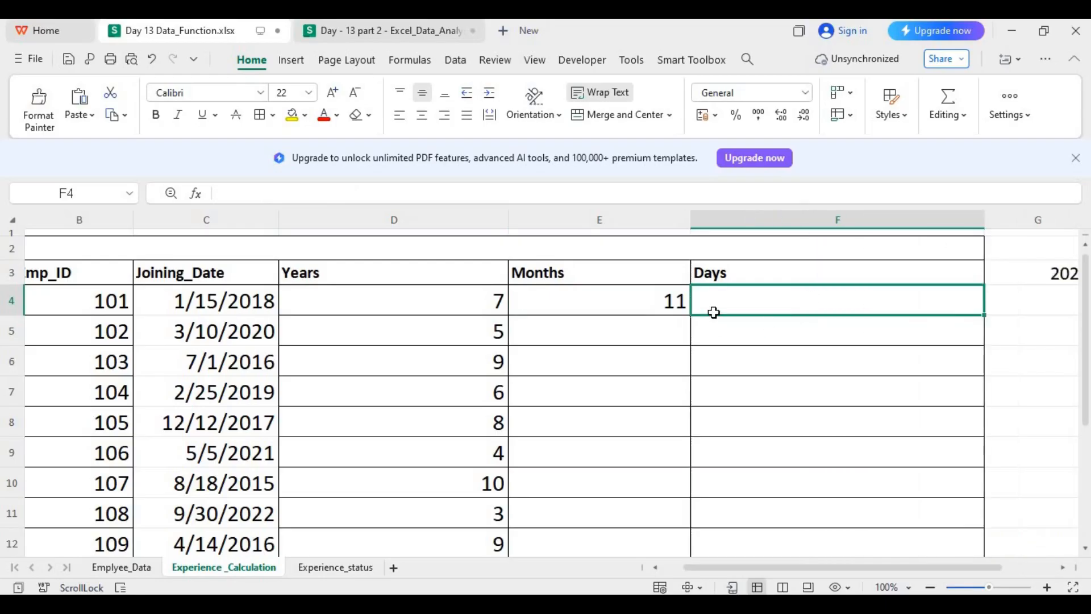
Step: Fill the E4 DATEDIF formula down the Months column and move the filled range into the Days column
{"action": "left_click", "coordinate": [665, 301]}
{"action": "double_click", "coordinate": [689, 314]}
{"action": "left_click_drag", "start_coordinate": [690, 312], "coordinate": [875, 319]}
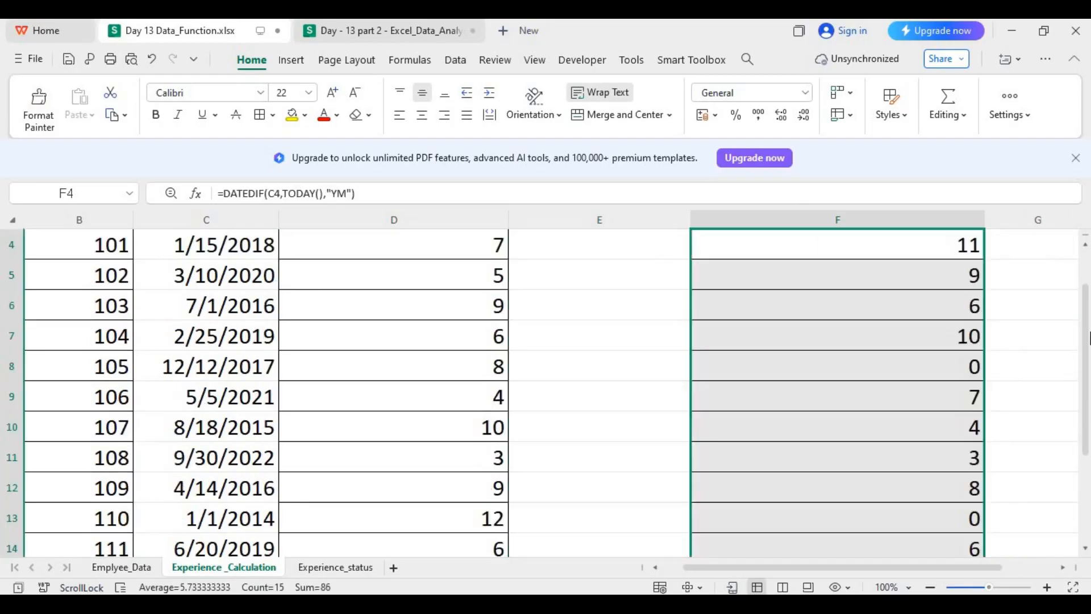
Step: Undo the move of the DATEDIF range into the Days column and widen the Months column
{"action": "left_click_drag", "start_coordinate": [1087, 328], "coordinate": [1088, 276]}
{"action": "key", "text": "ctrl+z"}
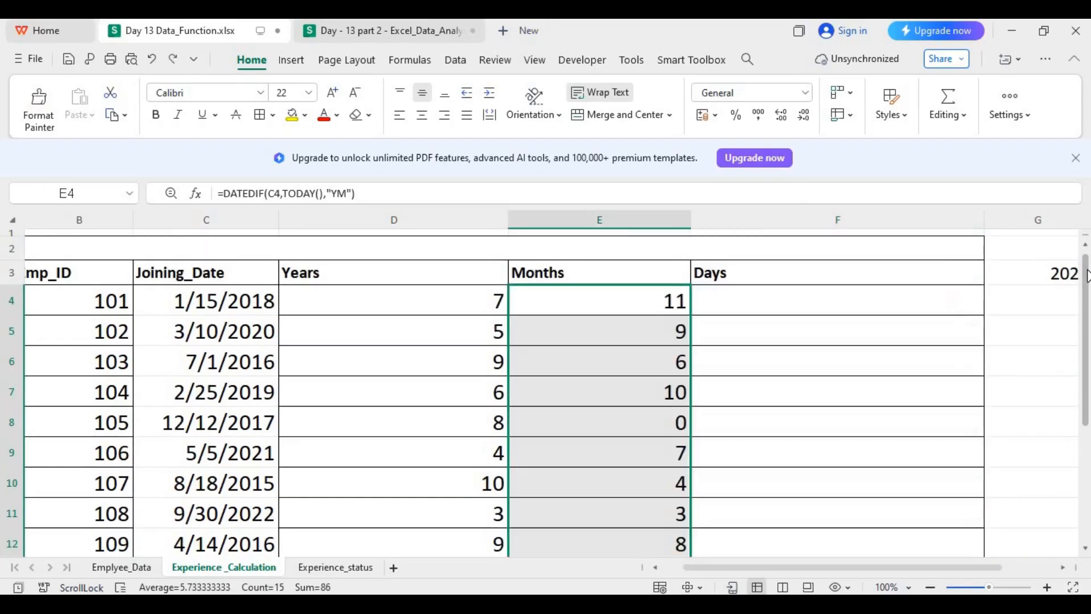
{"action": "left_click_drag", "start_coordinate": [691, 223], "coordinate": [710, 223]}
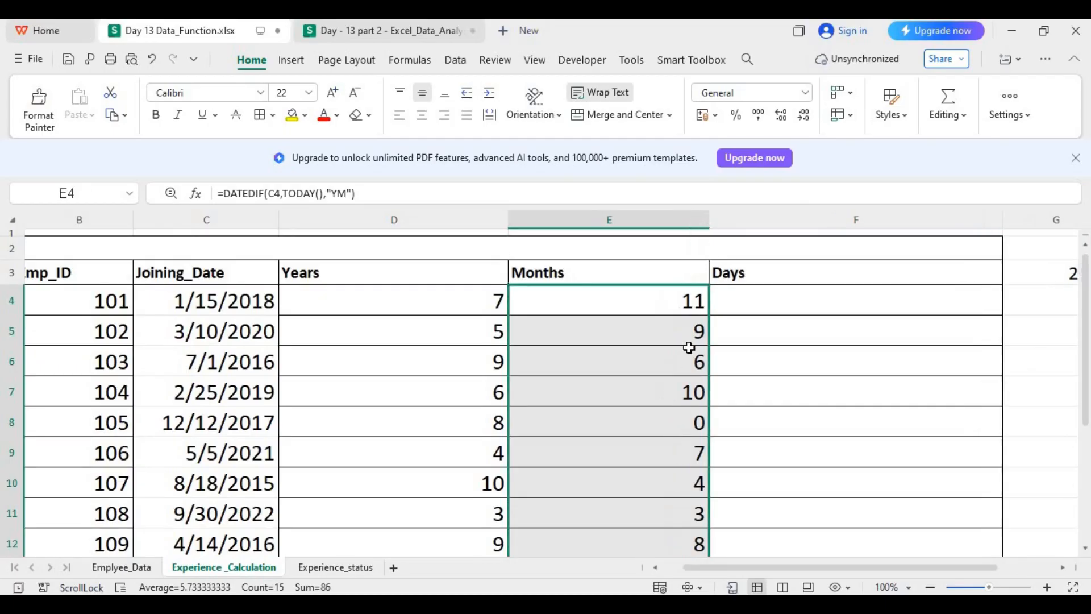
Step: Inspect the DATEDIF formulas in E4 and E5 and widen the Months column further
{"action": "double_click", "coordinate": [664, 302]}
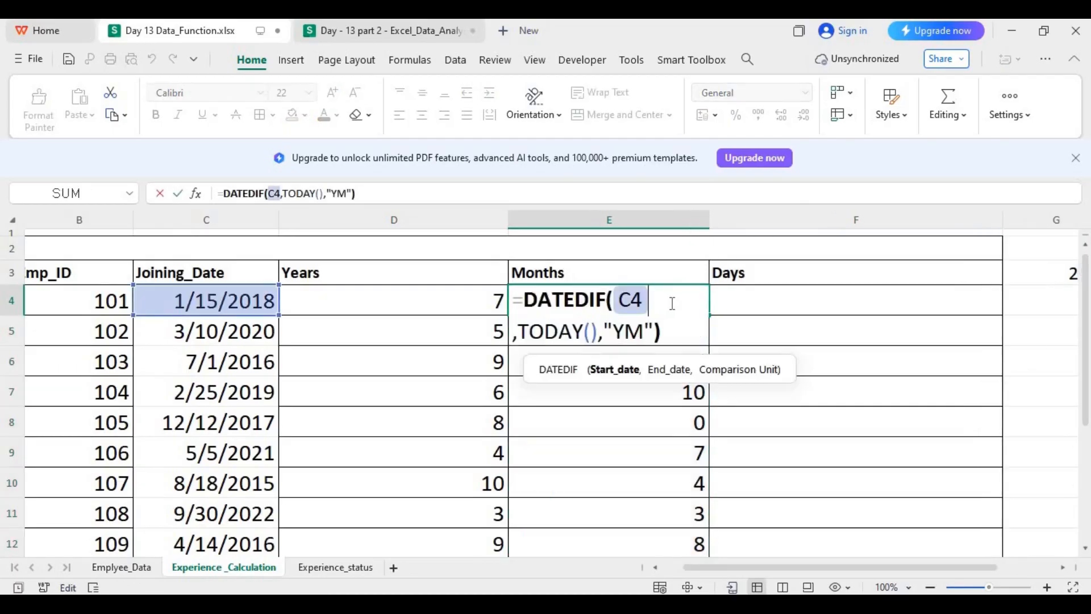
{"action": "left_click", "coordinate": [673, 333]}
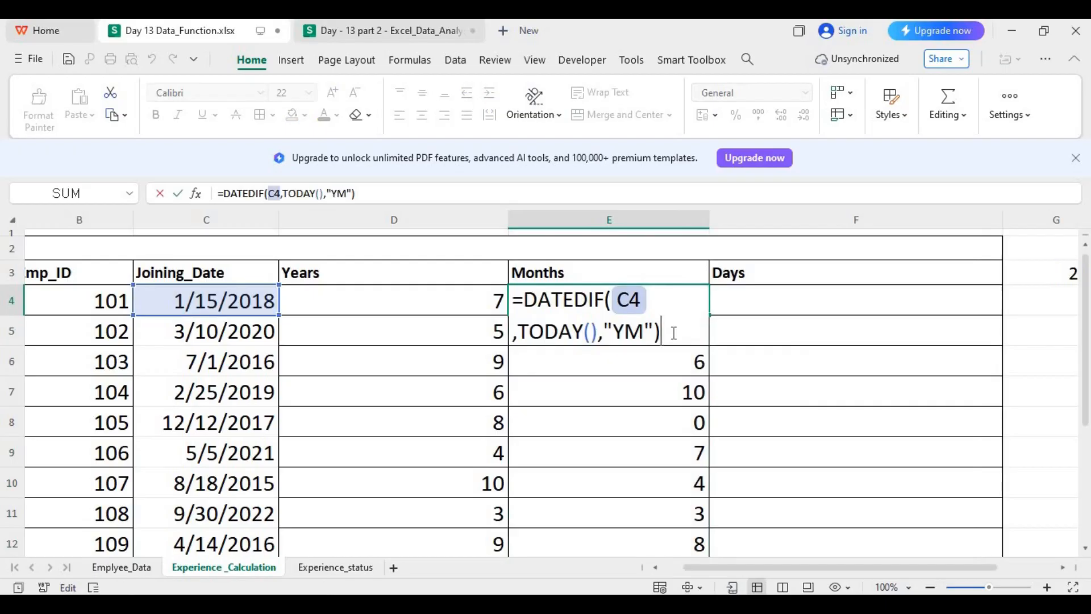
{"action": "key", "text": "Return"}
{"action": "left_click_drag", "start_coordinate": [709, 219], "coordinate": [735, 219]}
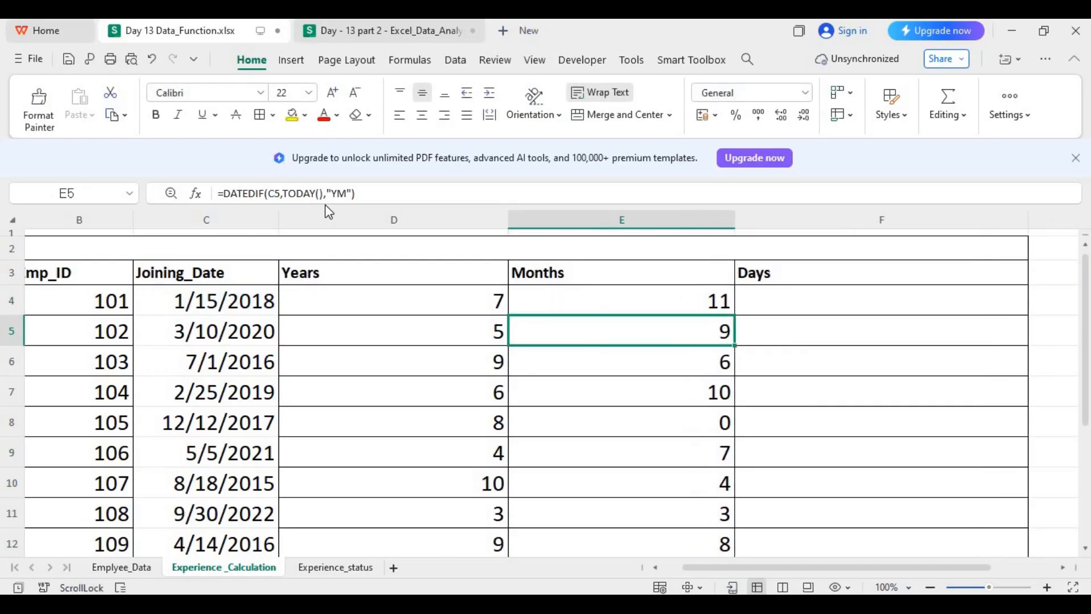
{"action": "double_click", "coordinate": [662, 324]}
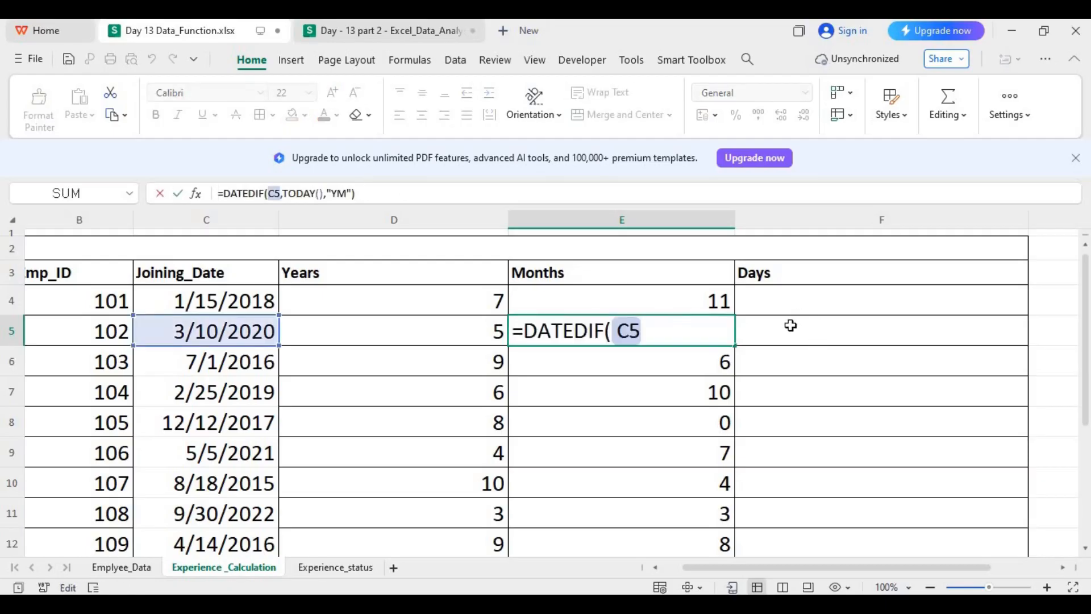
{"action": "key", "text": "Return"}
Step: Enter =DATEDIF(C4,TODAY(),"MD") in F4 to calculate the first employee's remaining days of service
{"action": "left_click", "coordinate": [872, 310]}
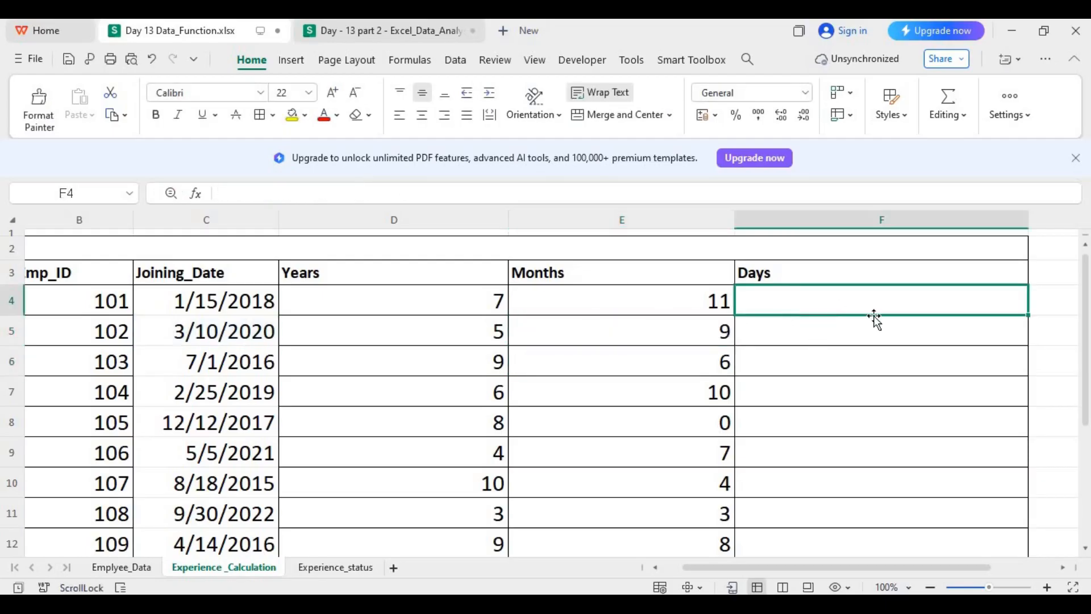
{"action": "type", "text": "=T"}
{"action": "key", "text": "BackSpace"}
{"action": "type", "text": "Date"}
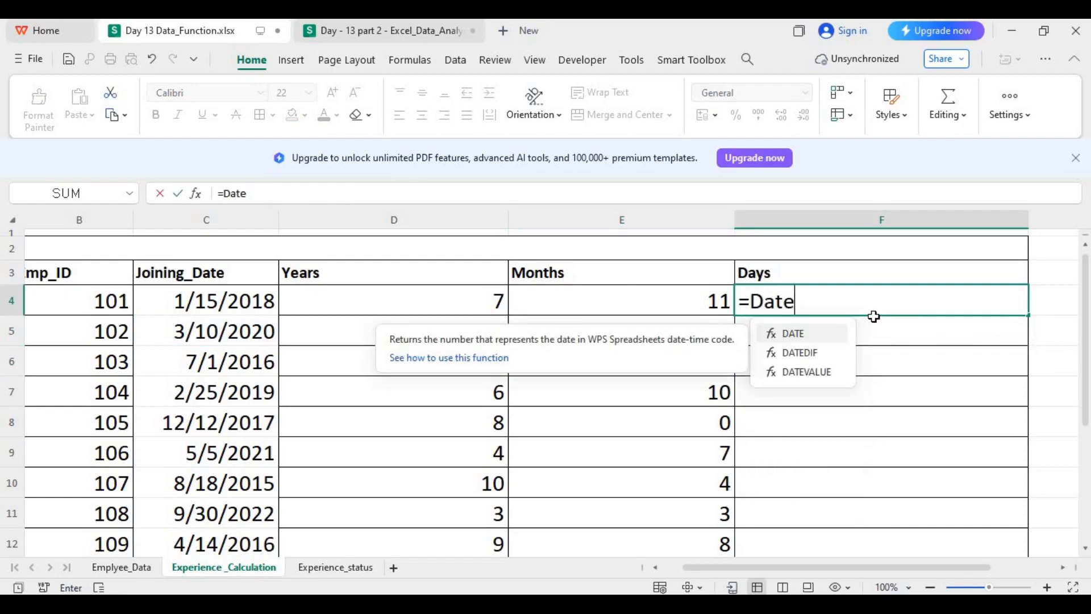
{"action": "key", "text": "Down"}
{"action": "key", "text": "Tab"}
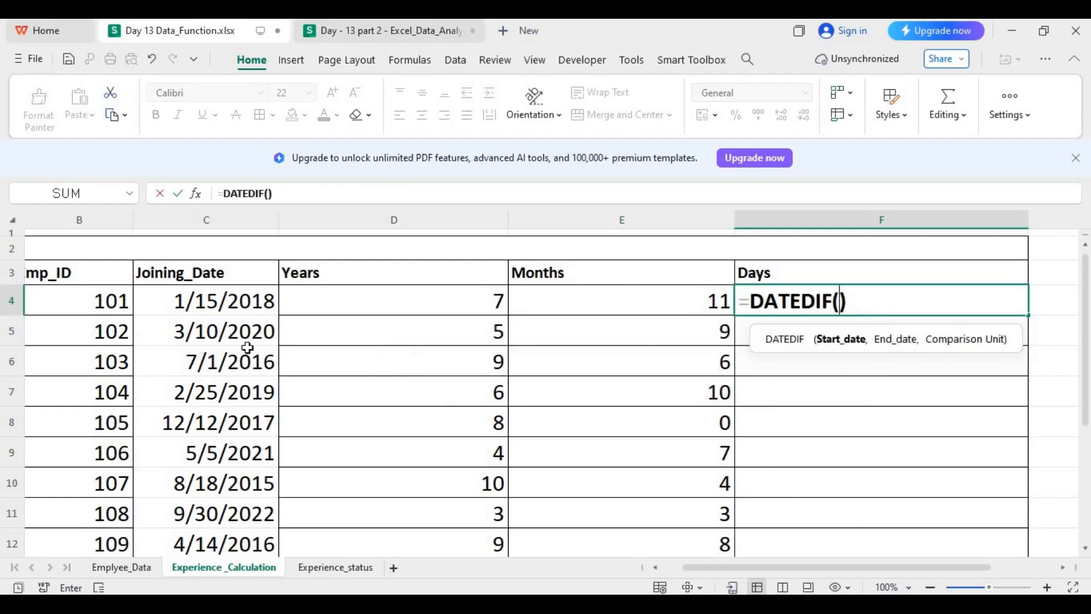
{"action": "left_click", "coordinate": [247, 310]}
{"action": "type", "text": ","}
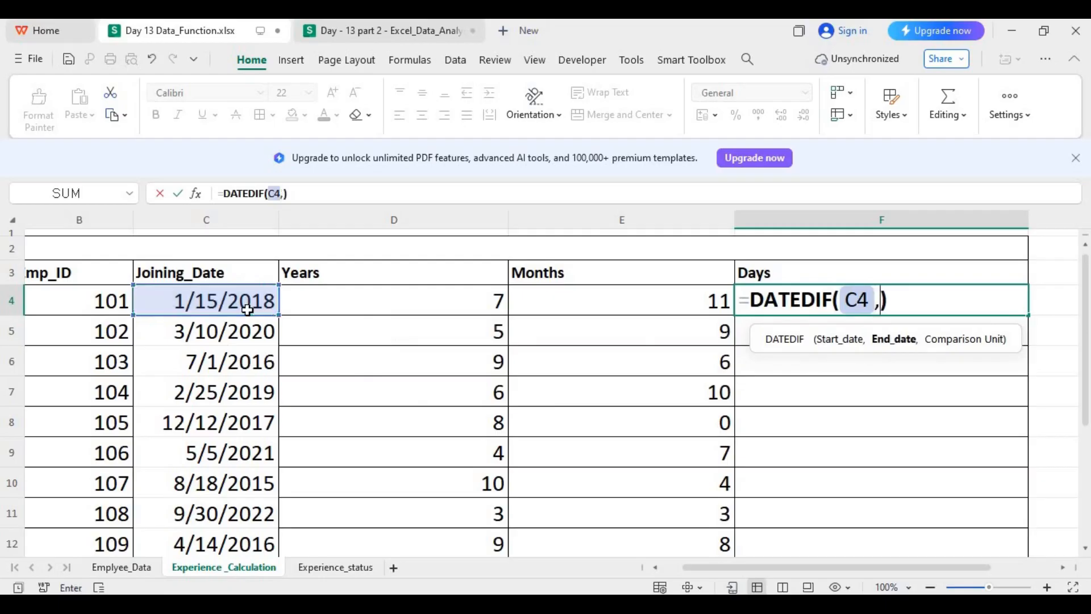
{"action": "type", "text": "Today"}
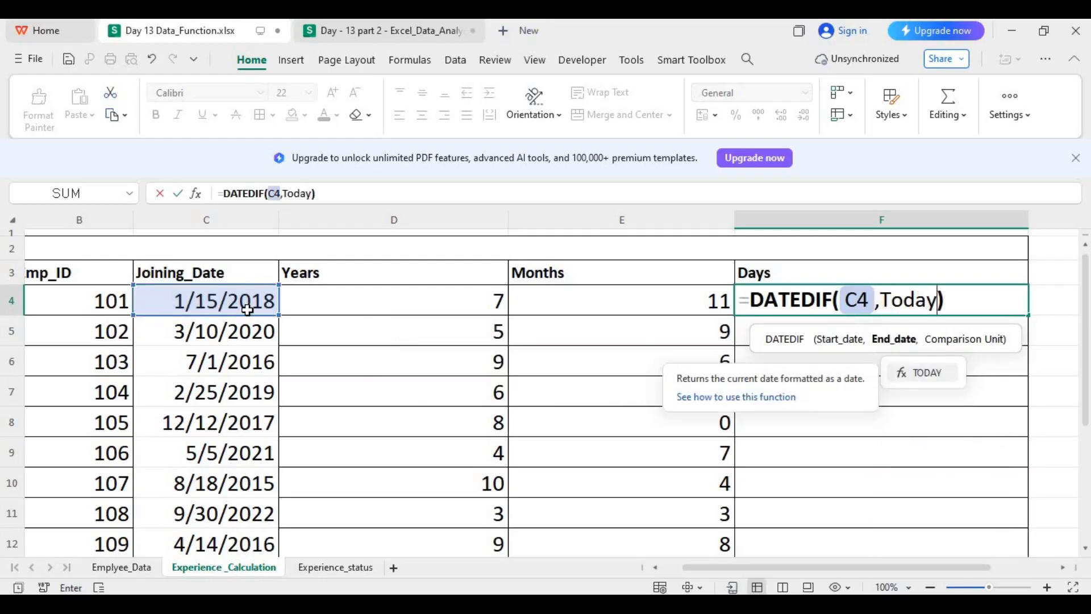
{"action": "type", "text": "(),"}
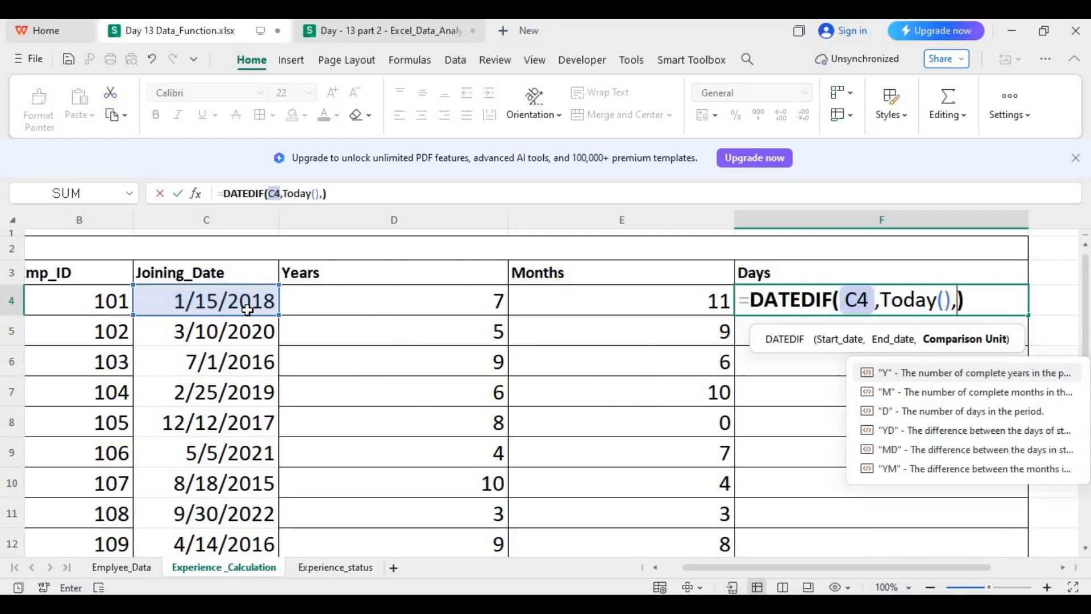
{"action": "type", "text": "\""}
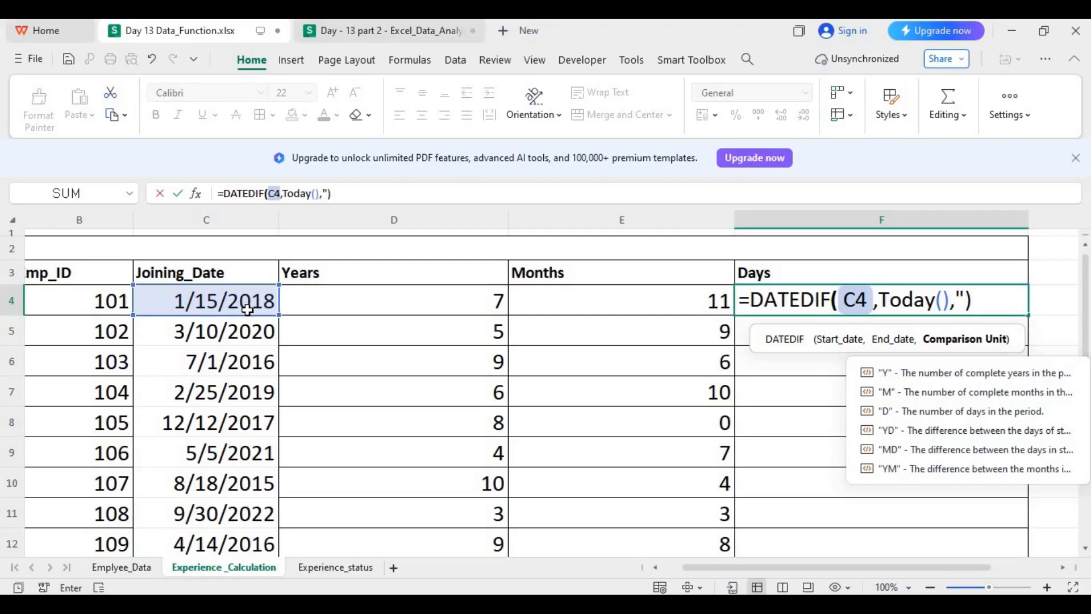
{"action": "type", "text": "MD\""}
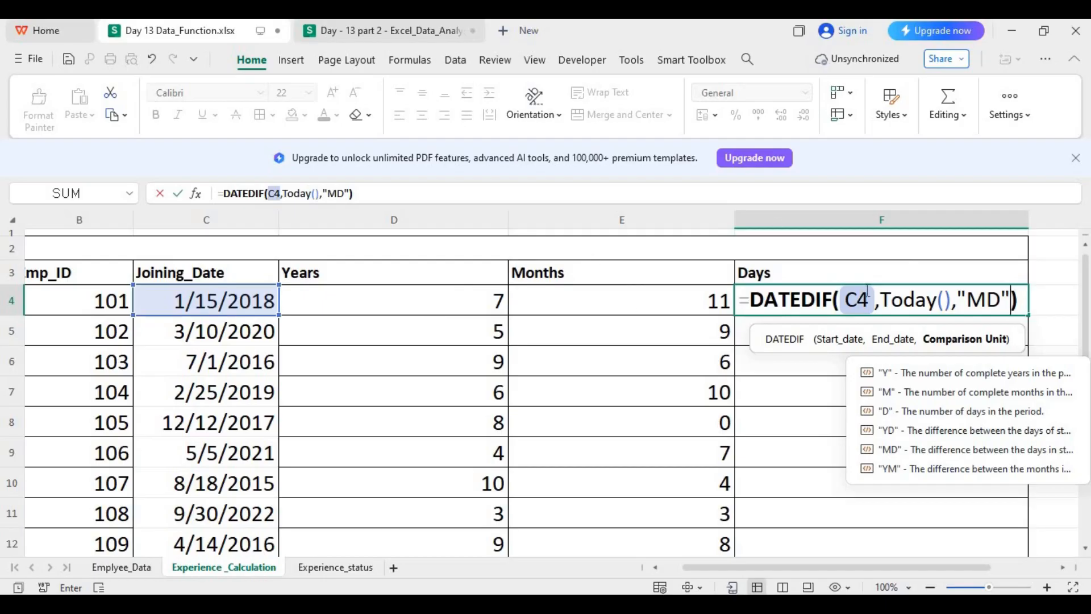
{"action": "key", "text": "Return"}
{"action": "type", "text": "\\="}
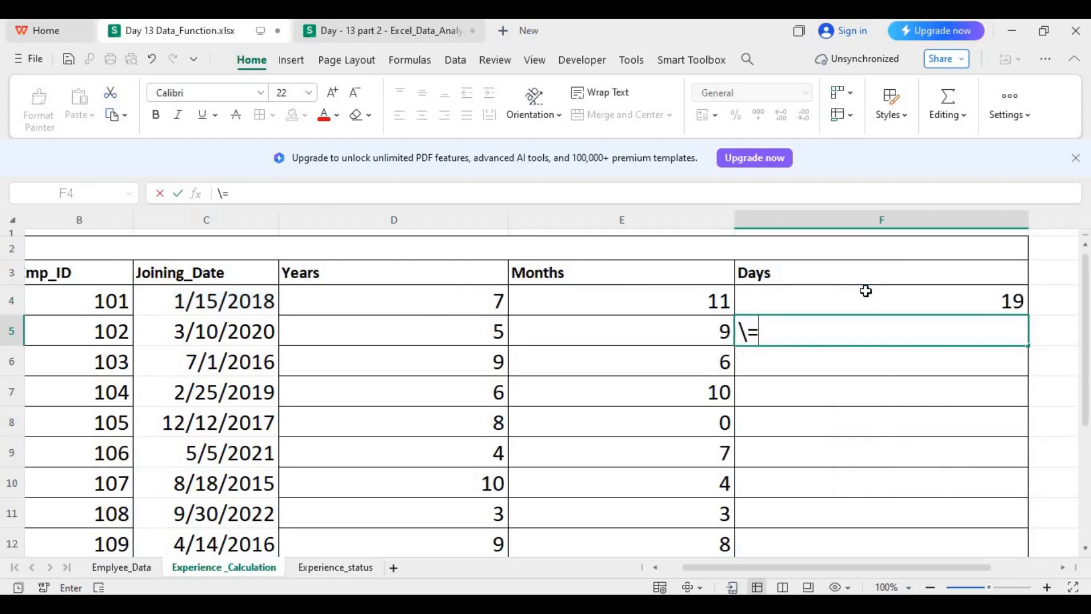
{"action": "left_click", "coordinate": [975, 430]}
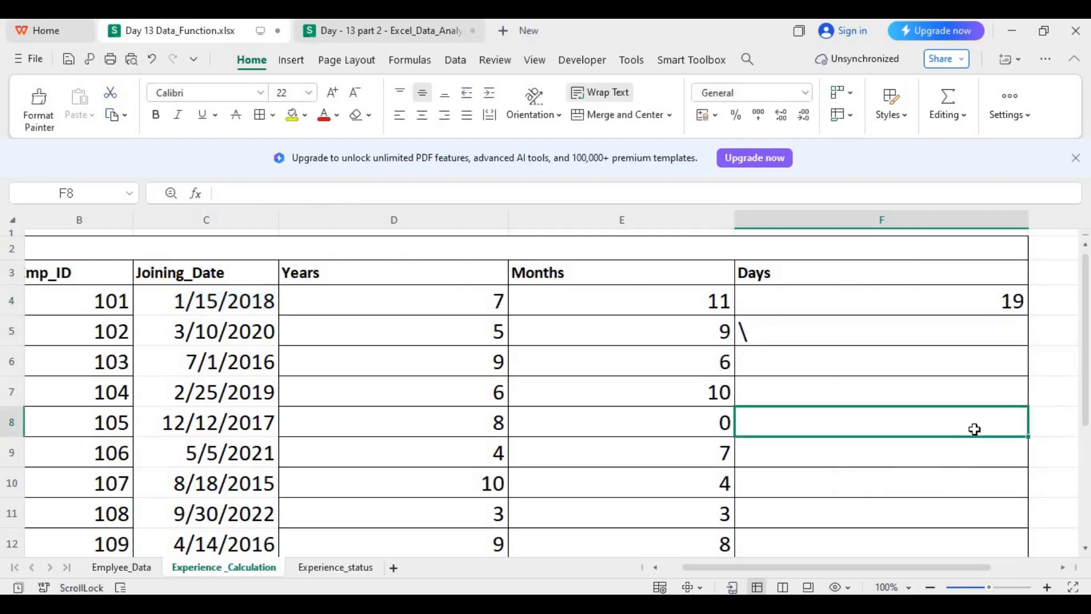
{"action": "left_click", "coordinate": [990, 338]}
{"action": "key", "text": "Delete"}
Step: Fill the F4 DATEDIF formula down the Days column for all employees
{"action": "left_click", "coordinate": [1003, 307]}
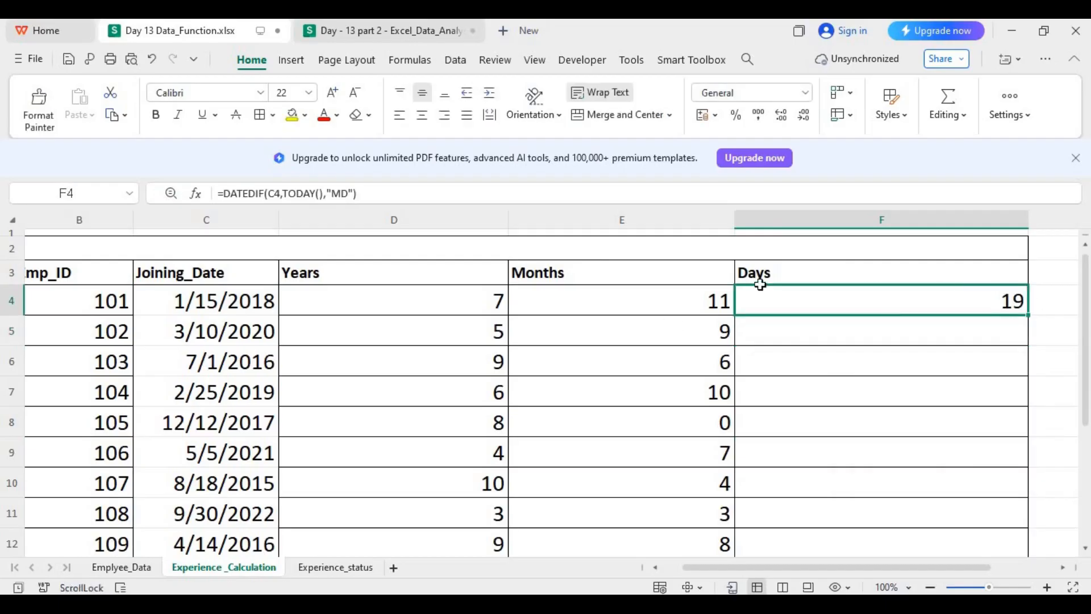
{"action": "double_click", "coordinate": [1029, 314]}
{"action": "scroll", "coordinate": [1027, 309], "scroll_direction": "down", "scroll_amount": 1}
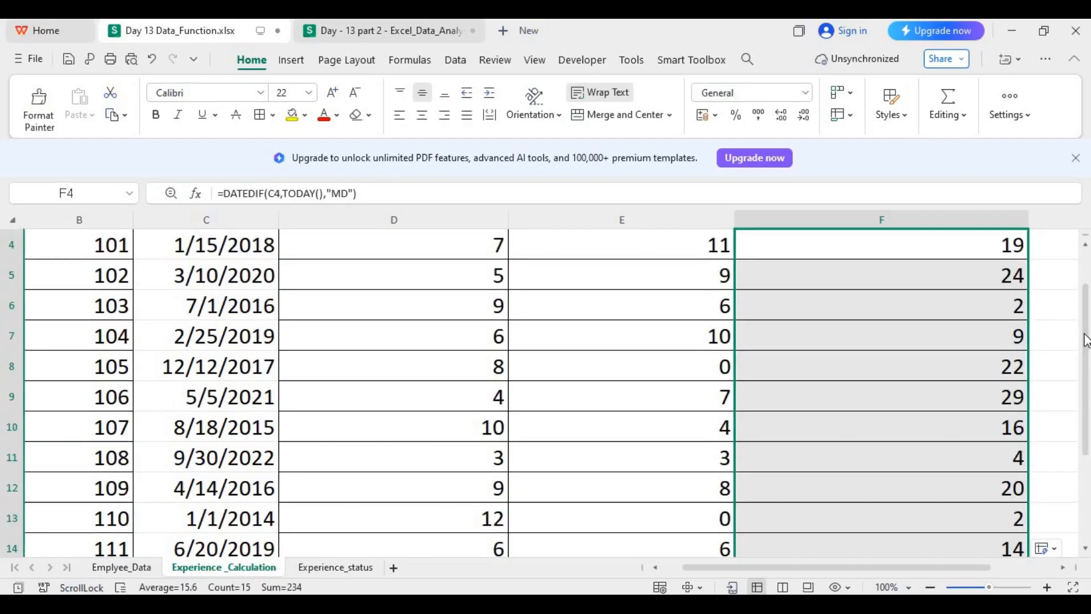
{"action": "scroll", "coordinate": [1087, 339], "scroll_direction": "up", "scroll_amount": 1}
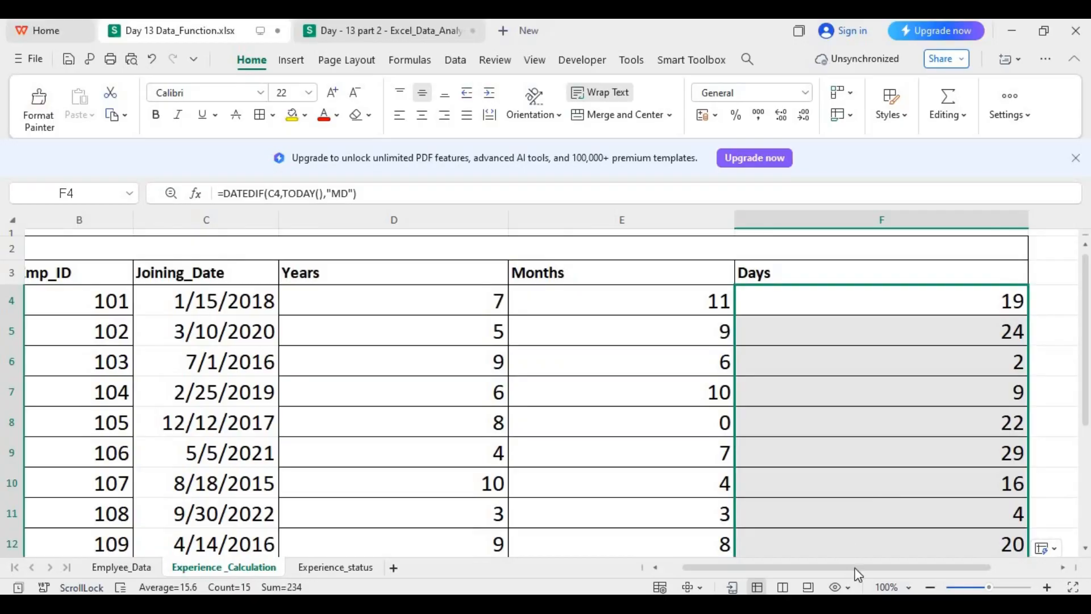
Step: Clear the reference year 2026 from G3
{"action": "scroll", "coordinate": [858, 565], "scroll_direction": "right", "scroll_amount": 4}
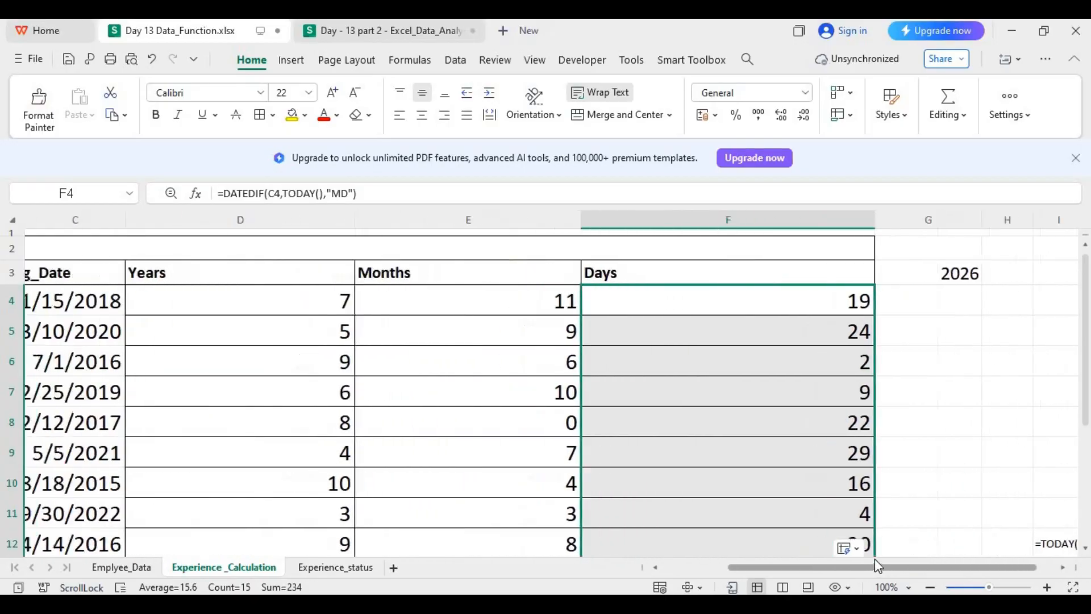
{"action": "scroll", "coordinate": [874, 558], "scroll_direction": "left", "scroll_amount": 4}
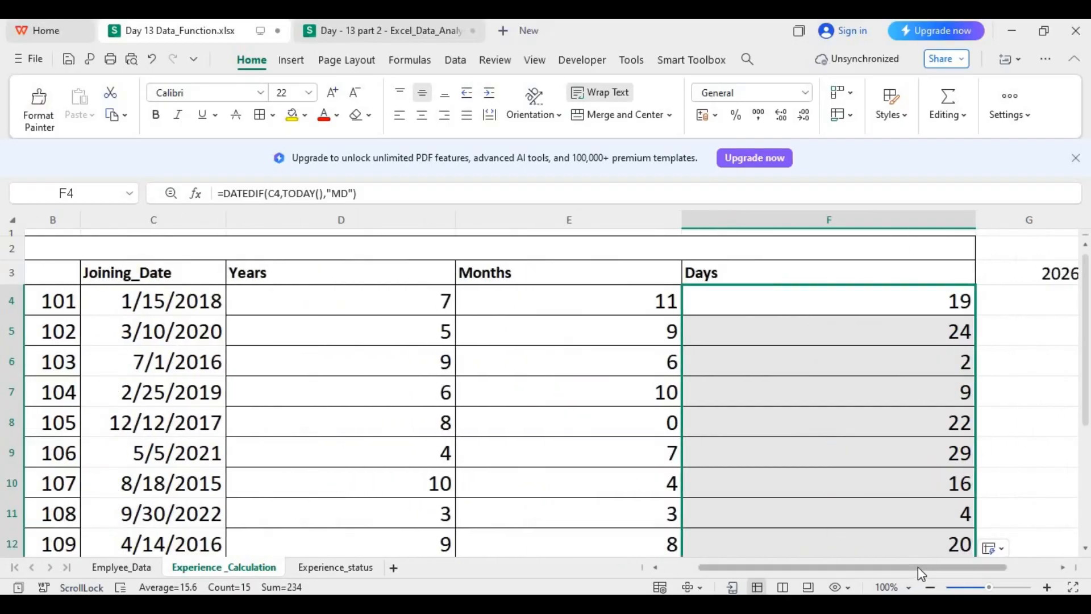
{"action": "scroll", "coordinate": [918, 567], "scroll_direction": "right", "scroll_amount": 4}
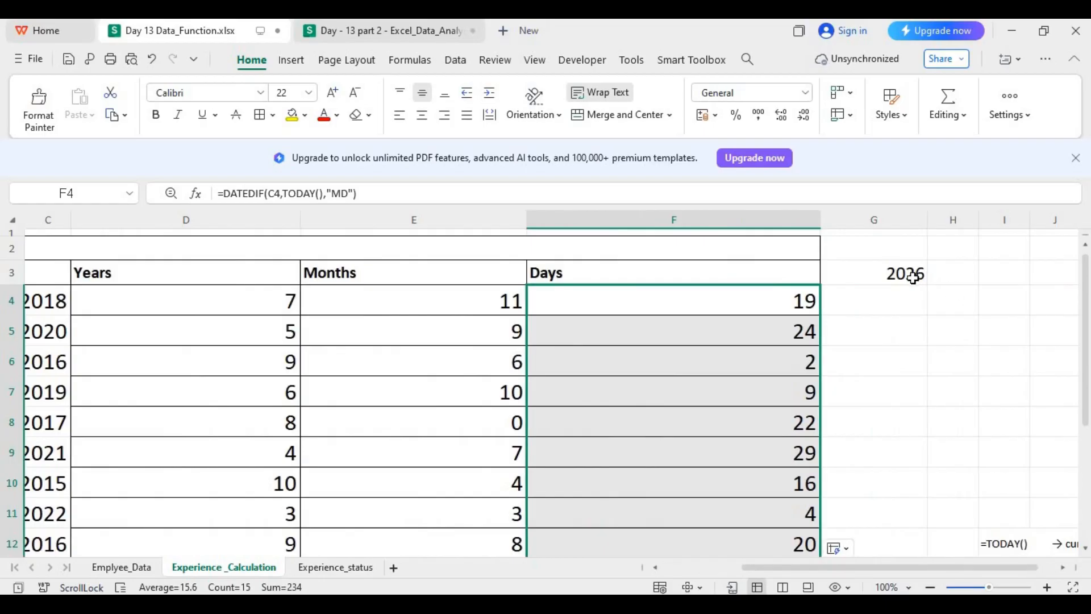
{"action": "left_click", "coordinate": [913, 277]}
{"action": "key", "text": "BackSpace"}
{"action": "scroll", "coordinate": [913, 277], "scroll_direction": "down", "scroll_amount": 1}
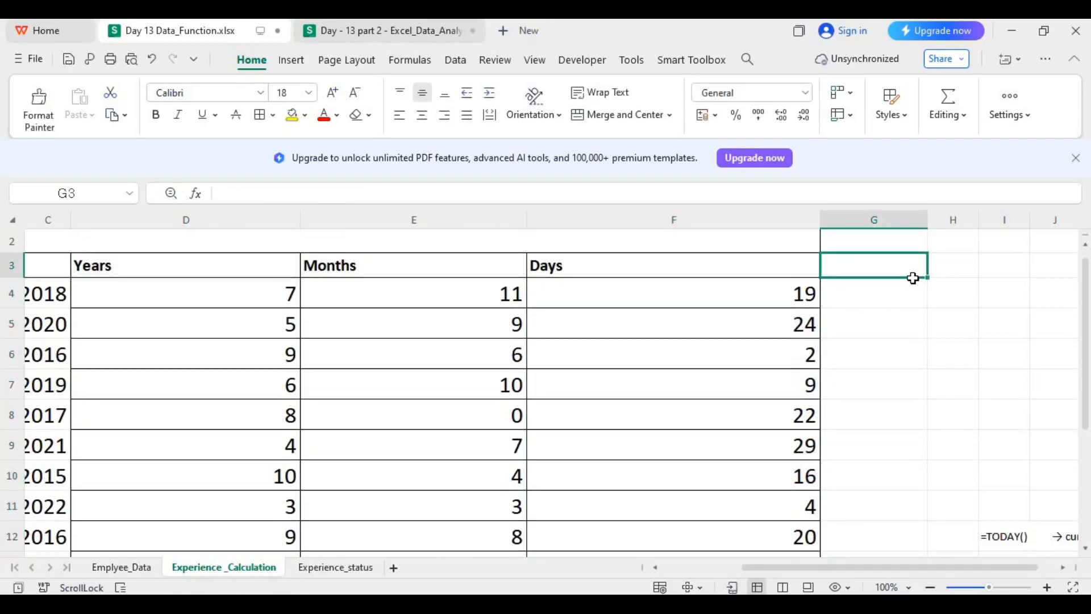
{"action": "type", "text": "Ro"}
{"action": "key", "text": "BackSpace"}
{"action": "key", "text": "BackSpace"}
{"action": "type", "text": "Current"}
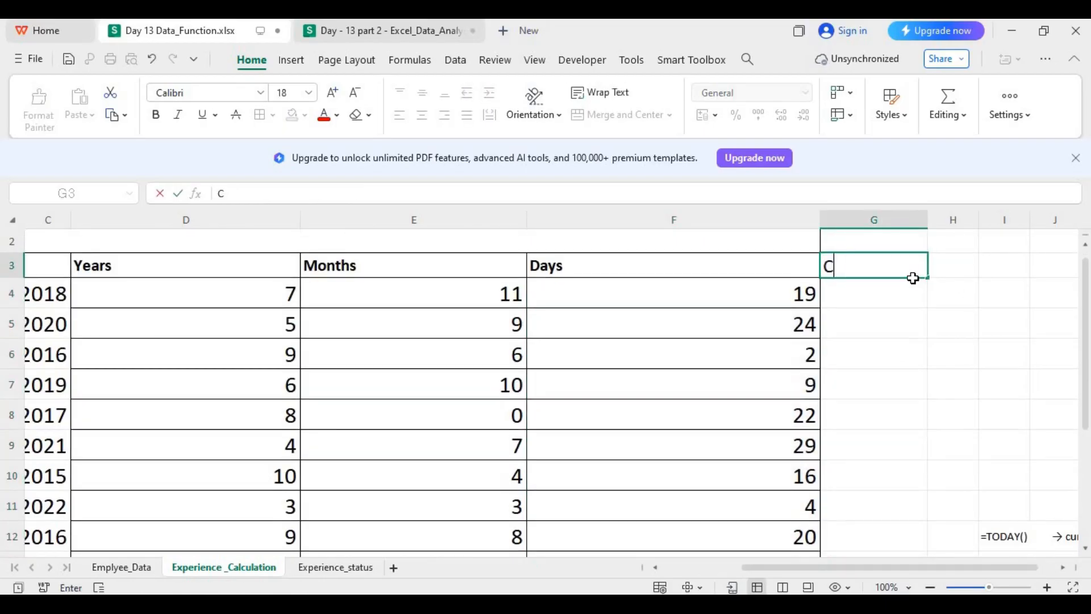
{"action": "key", "text": "BackSpace"}
{"action": "key", "text": "BackSpace"}
{"action": "key", "text": "BackSpace"}
{"action": "key", "text": "BackSpace"}
{"action": "key", "text": "BackSpace"}
{"action": "key", "text": "BackSpace"}
{"action": "key", "text": "BackSpace"}
Step: Enter =TODAY() in G4 beside the first employee's Days result
{"action": "key", "text": "Return"}
{"action": "type", "text": "=today"}
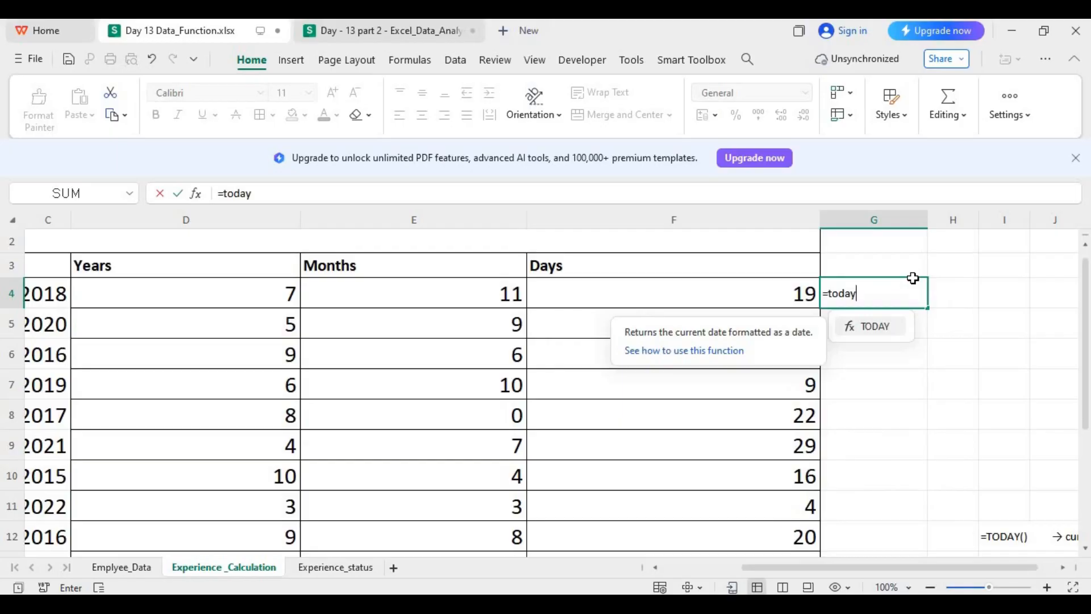
{"action": "key", "text": "Tab"}
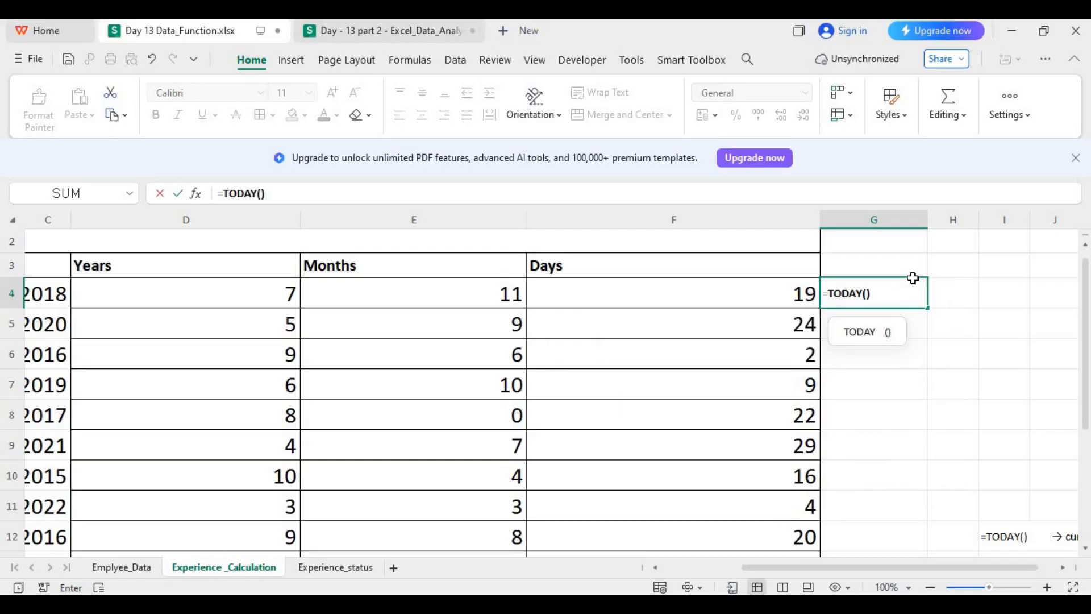
{"action": "key", "text": "Return"}
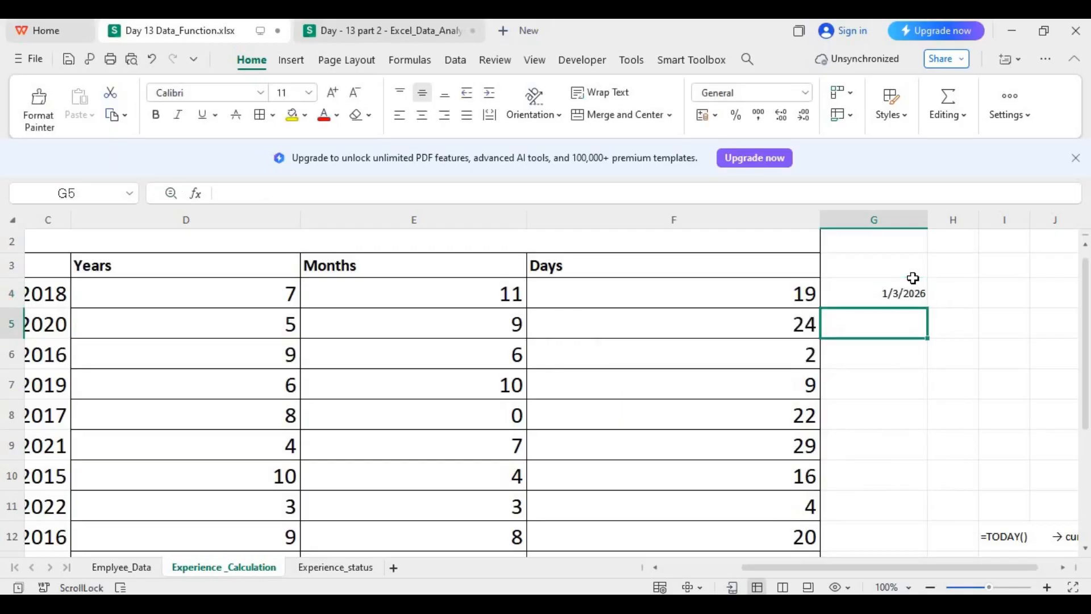
Step: Enlarge the font of the current date in G4 by five size increments
{"action": "left_click", "coordinate": [885, 295]}
{"action": "left_click", "coordinate": [333, 93]}
{"action": "left_click", "coordinate": [333, 92]}
{"action": "left_click", "coordinate": [333, 93]}
{"action": "left_click", "coordinate": [333, 92]}
{"action": "left_click", "coordinate": [333, 93]}
Step: Widen column H and copy the first employee's joining date cell C4 into H4
{"action": "left_click", "coordinate": [943, 292]}
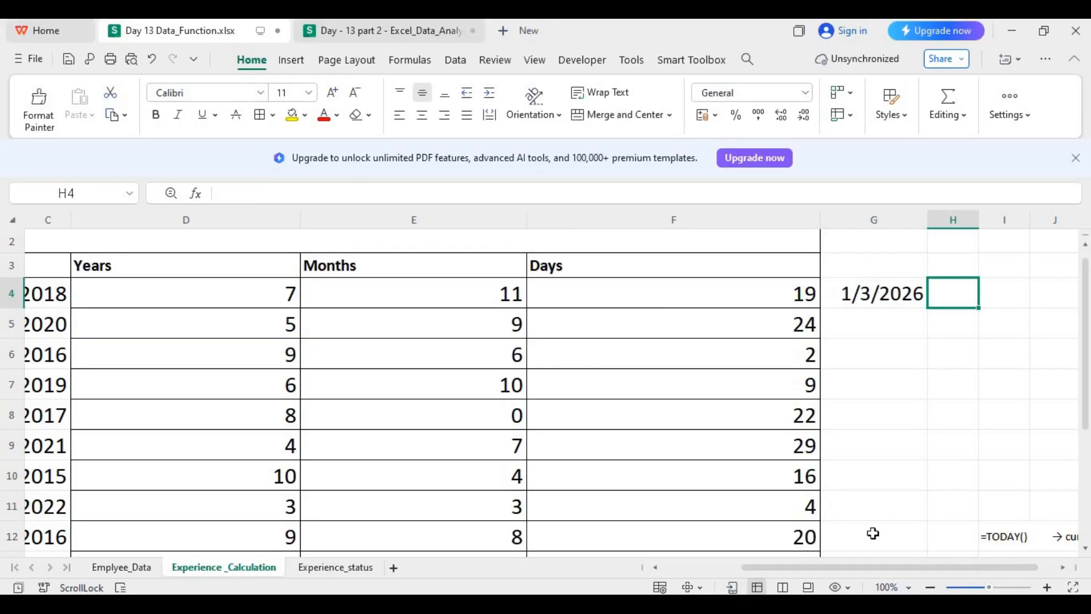
{"action": "left_click_drag", "start_coordinate": [979, 217], "coordinate": [1047, 219]}
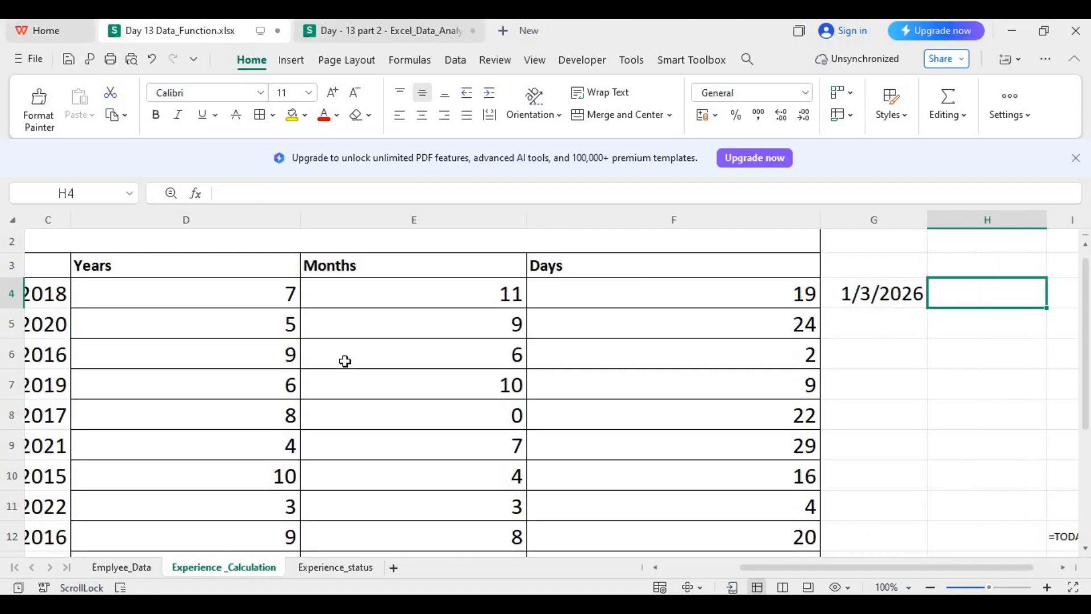
{"action": "left_click", "coordinate": [46, 298]}
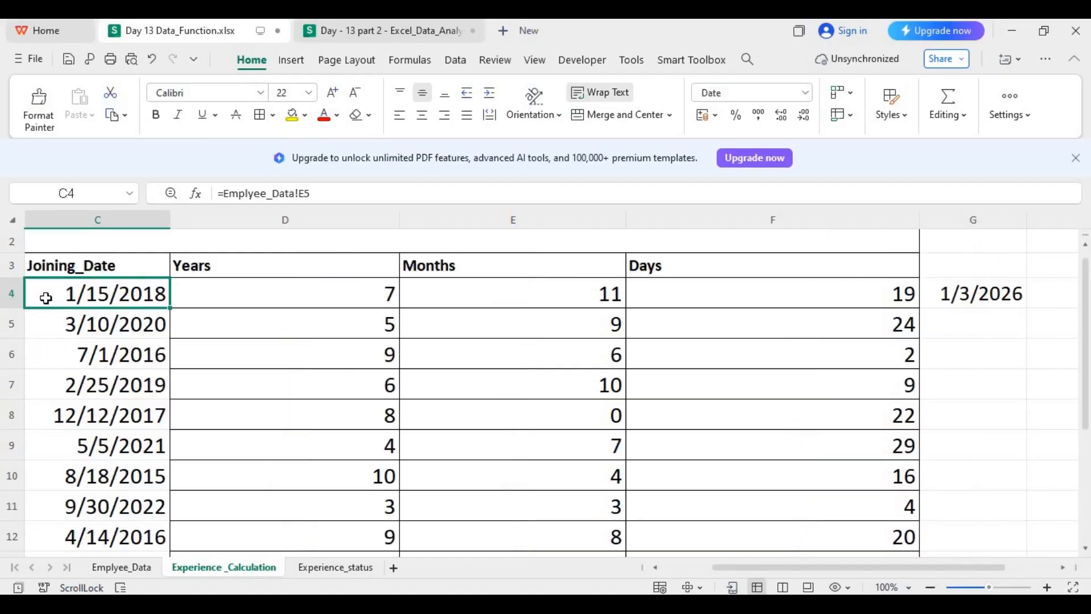
{"action": "left_click_drag", "start_coordinate": [821, 569], "coordinate": [896, 568]}
{"action": "left_click", "coordinate": [911, 295]}
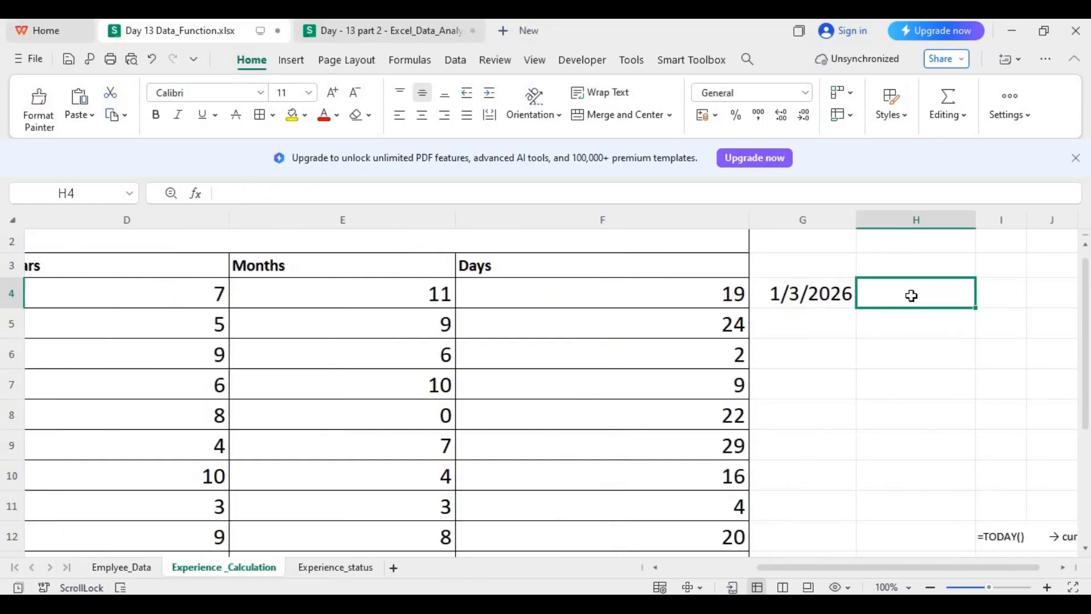
{"action": "key", "text": "ctrl+v"}
{"action": "left_click", "coordinate": [884, 353]}
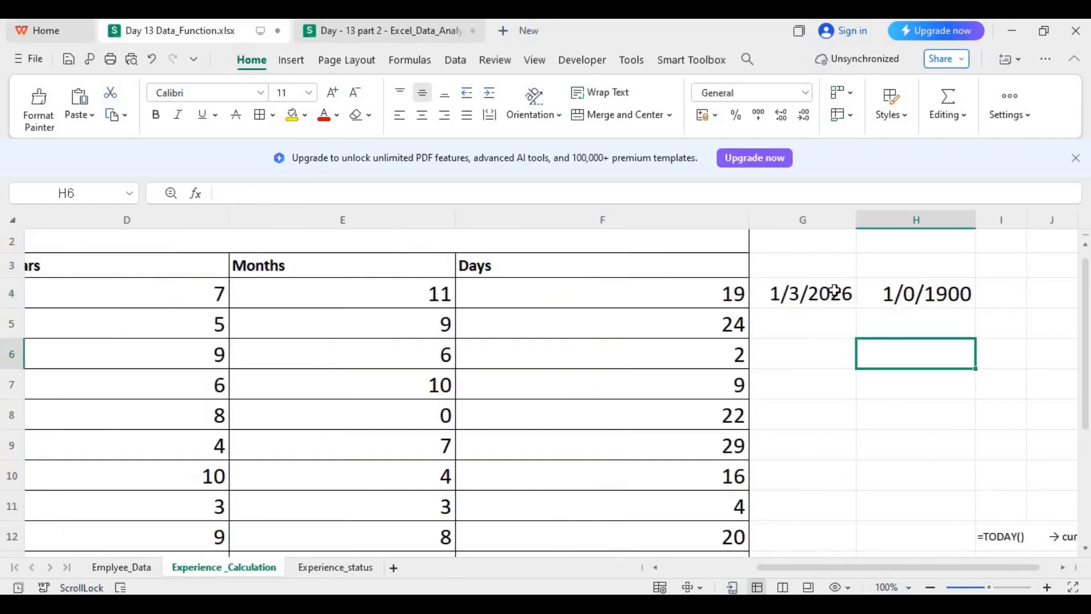
{"action": "left_click", "coordinate": [826, 300]}
{"action": "key", "text": "Right"}
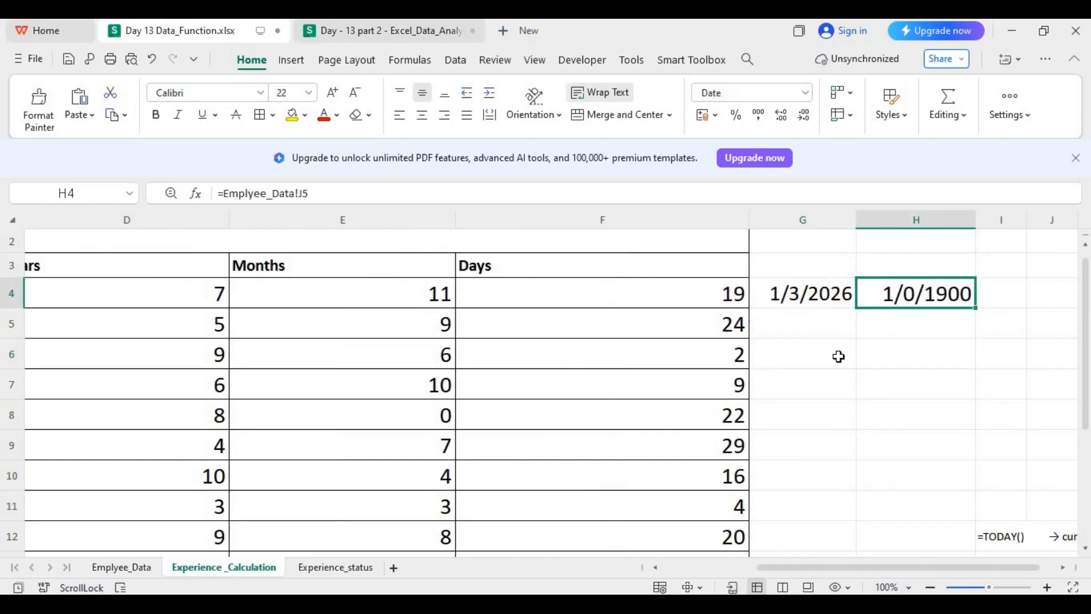
Step: Enter =H4-G4 in H7 to subtract the current date from the copied joining date
{"action": "left_click", "coordinate": [838, 356]}
{"action": "left_click", "coordinate": [893, 391]}
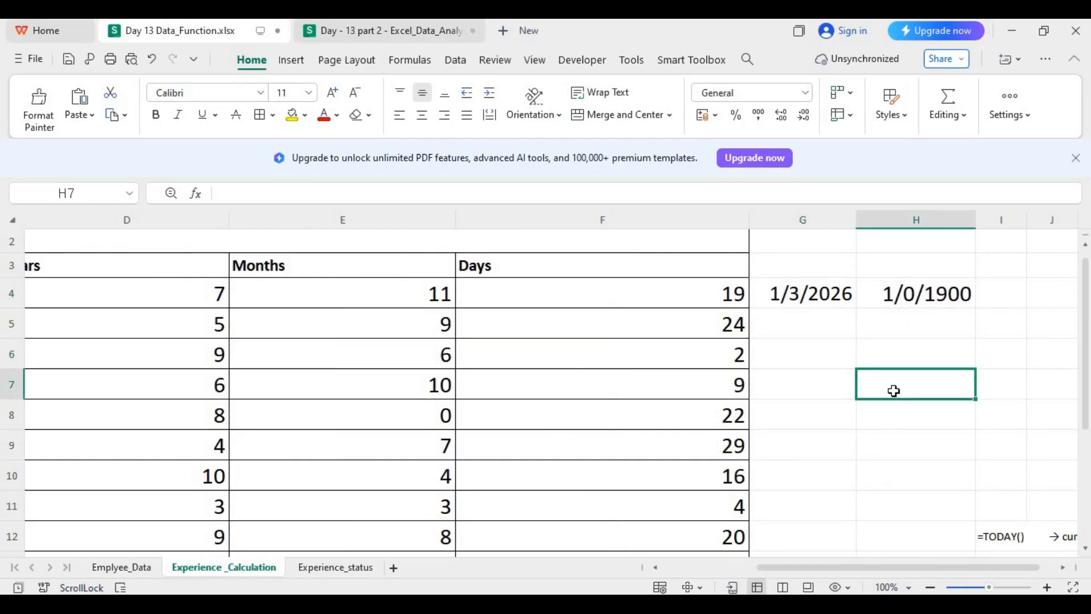
{"action": "type", "text": "="}
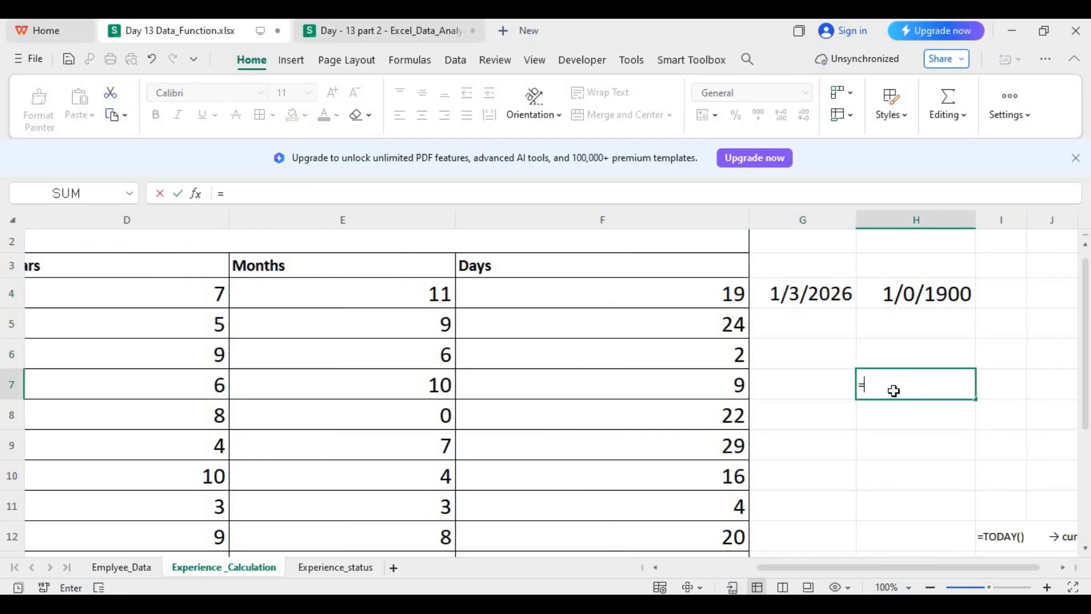
{"action": "left_click", "coordinate": [917, 293]}
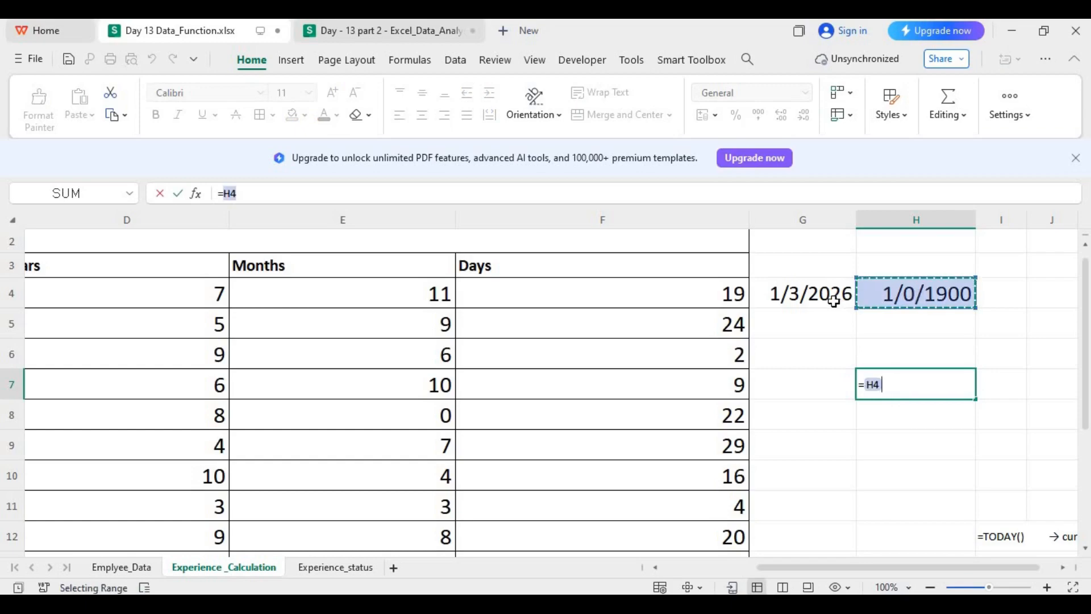
{"action": "type", "text": "-"}
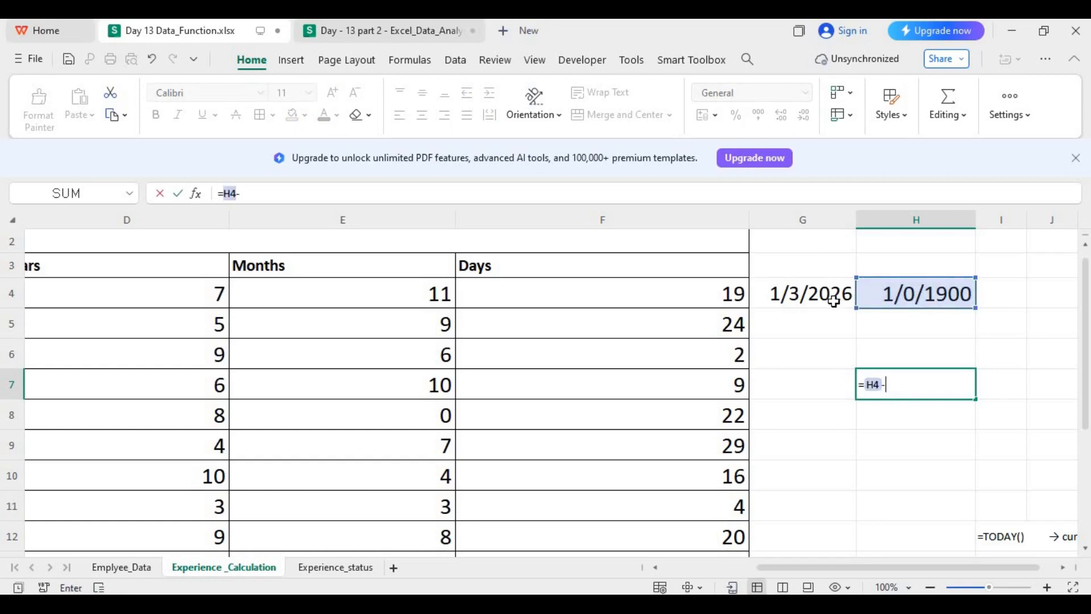
{"action": "left_click", "coordinate": [831, 294]}
{"action": "key", "text": "Return"}
{"action": "left_click", "coordinate": [963, 392]}
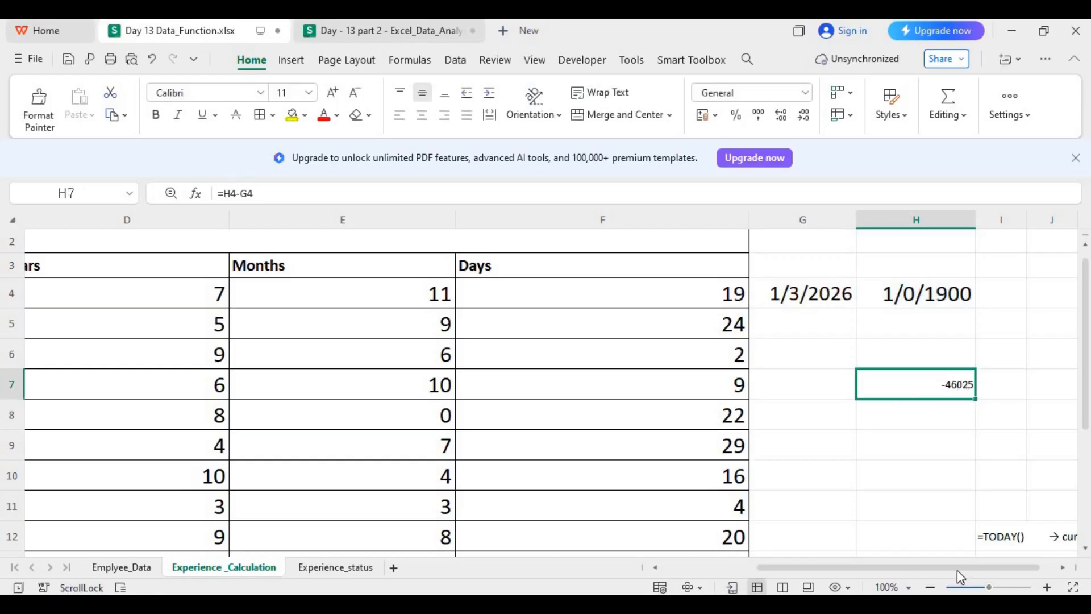
{"action": "left_click_drag", "start_coordinate": [955, 570], "coordinate": [975, 544]}
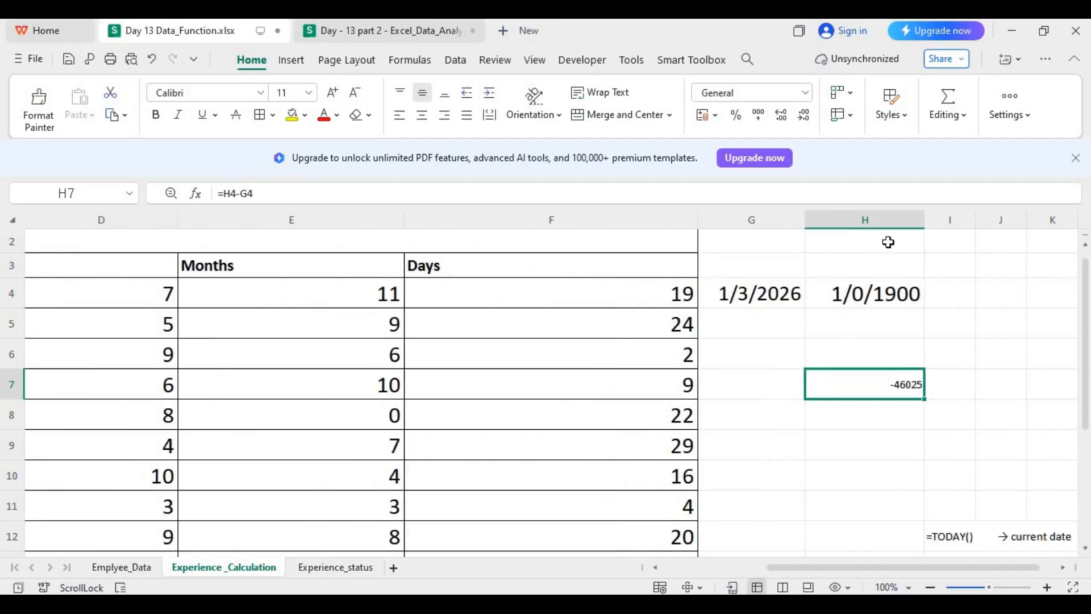
Step: Clear H4 and copy the first employee's joining date from C4 into it again
{"action": "left_click", "coordinate": [885, 282]}
{"action": "key", "text": "Delete"}
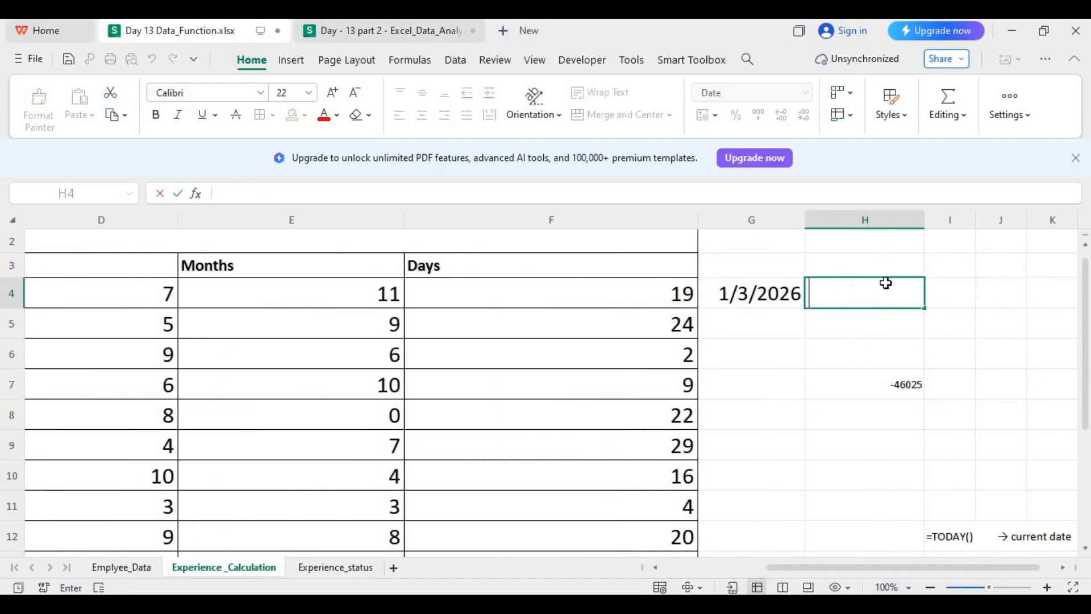
{"action": "left_click", "coordinate": [888, 394]}
{"action": "left_click", "coordinate": [860, 294]}
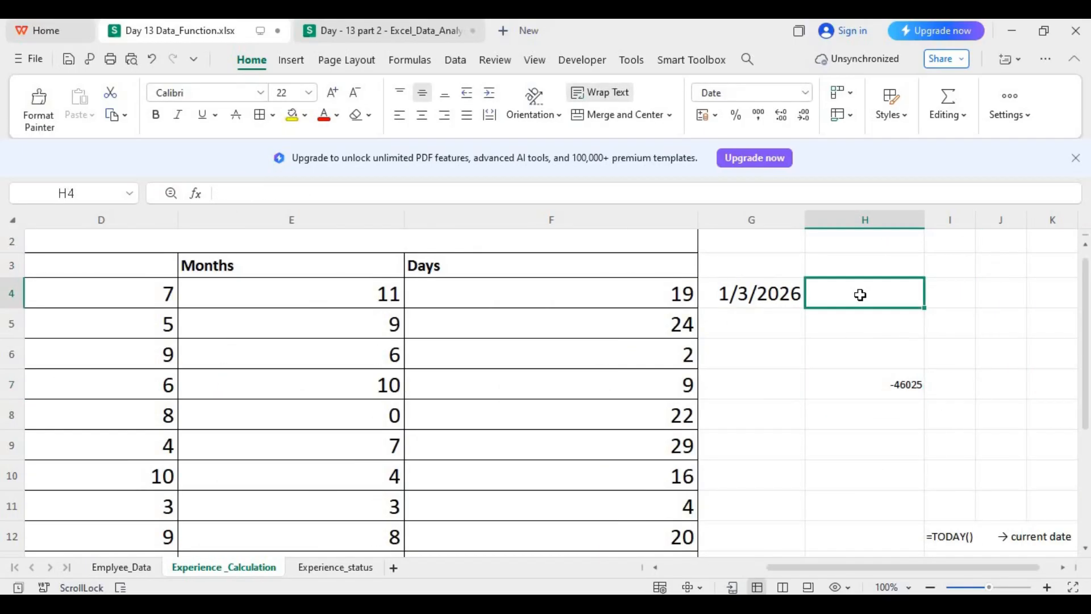
{"action": "left_click_drag", "start_coordinate": [784, 568], "coordinate": [666, 567]}
{"action": "left_click", "coordinate": [239, 291]}
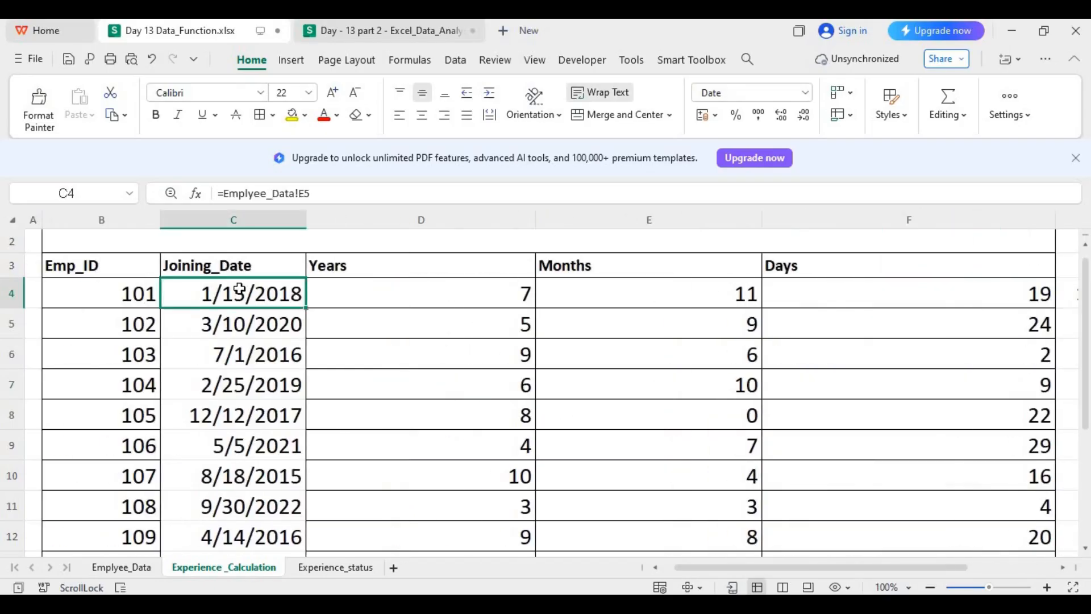
{"action": "key", "text": "ctrl+c"}
{"action": "scroll", "coordinate": [973, 571], "scroll_direction": "right", "scroll_amount": 3}
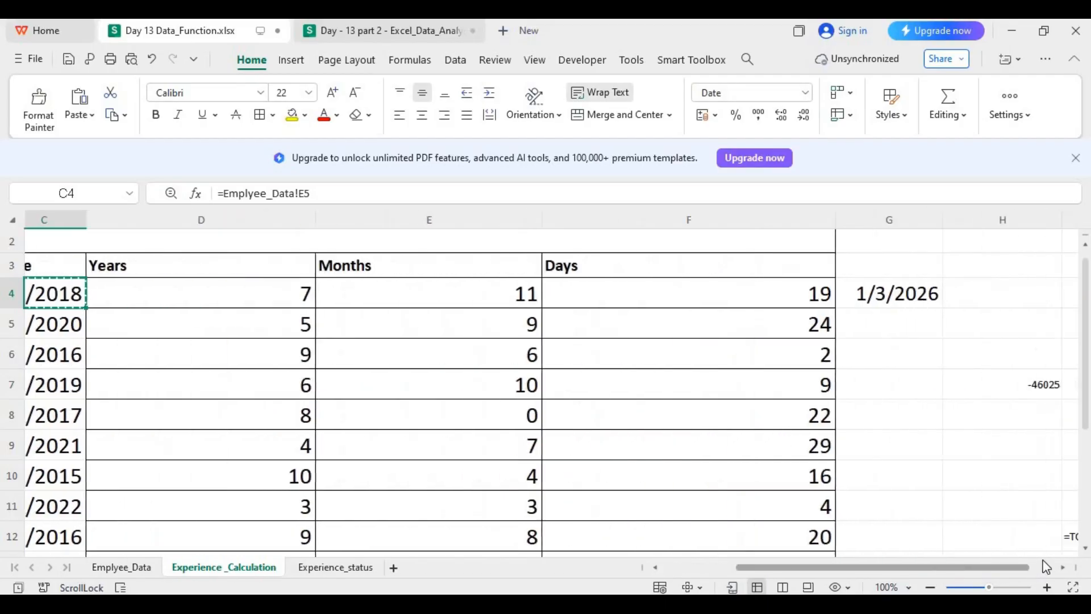
{"action": "left_click", "coordinate": [960, 290]}
{"action": "key", "text": "ctrl+v"}
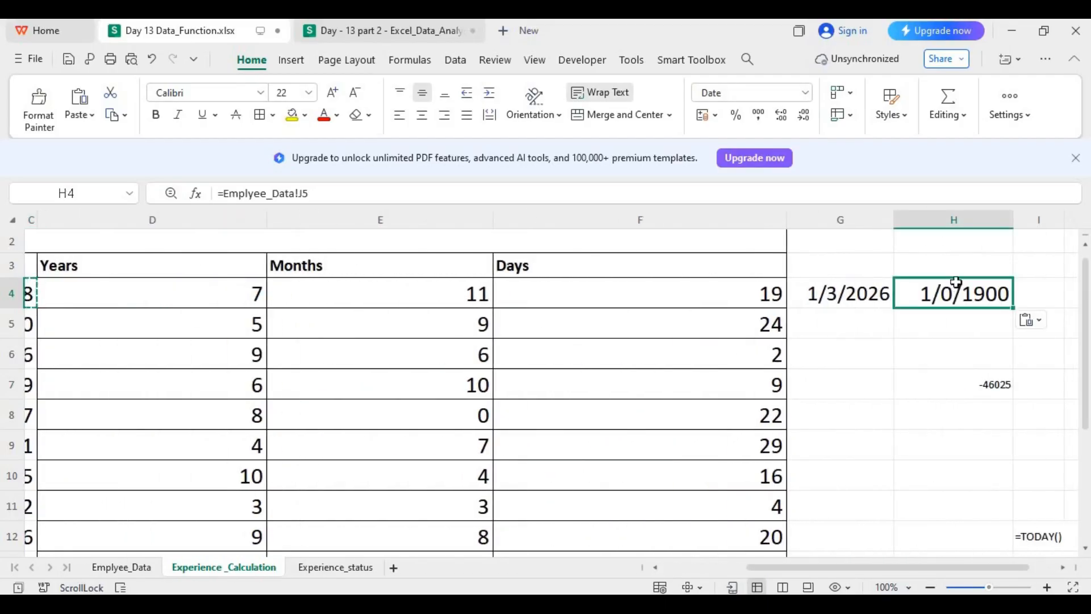
Step: Apply the Short Date format to H4 and widen column H slightly
{"action": "left_click", "coordinate": [810, 100]}
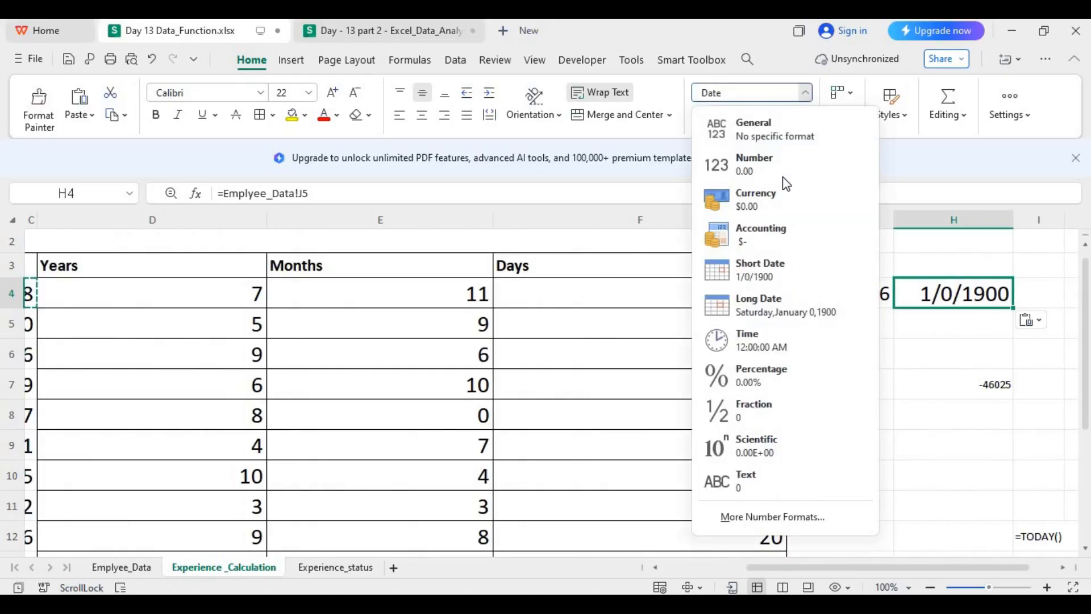
{"action": "left_click", "coordinate": [789, 275]}
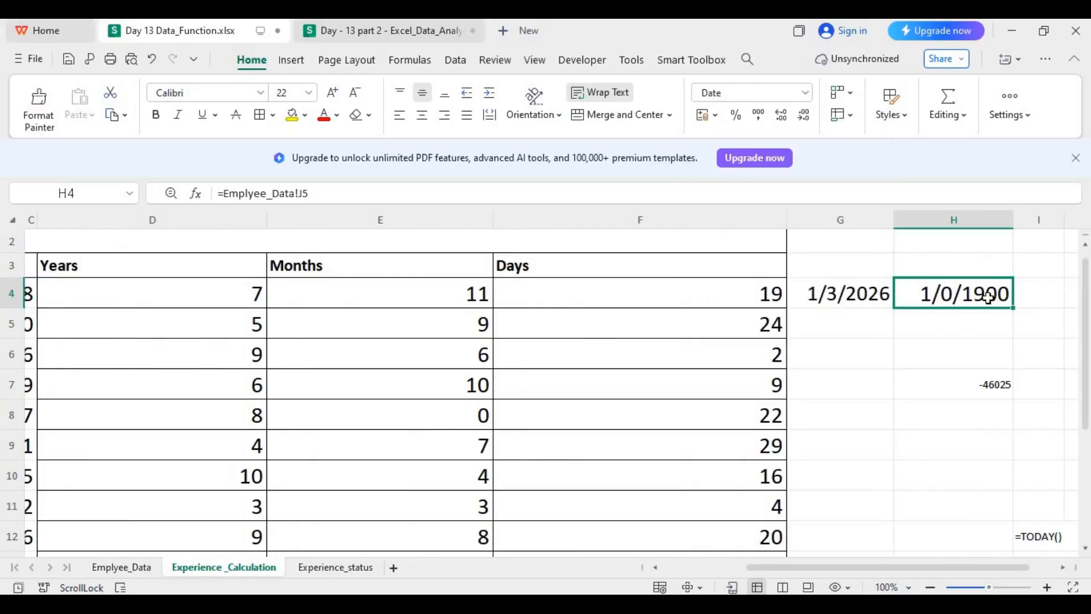
{"action": "left_click_drag", "start_coordinate": [1014, 220], "coordinate": [1046, 220]}
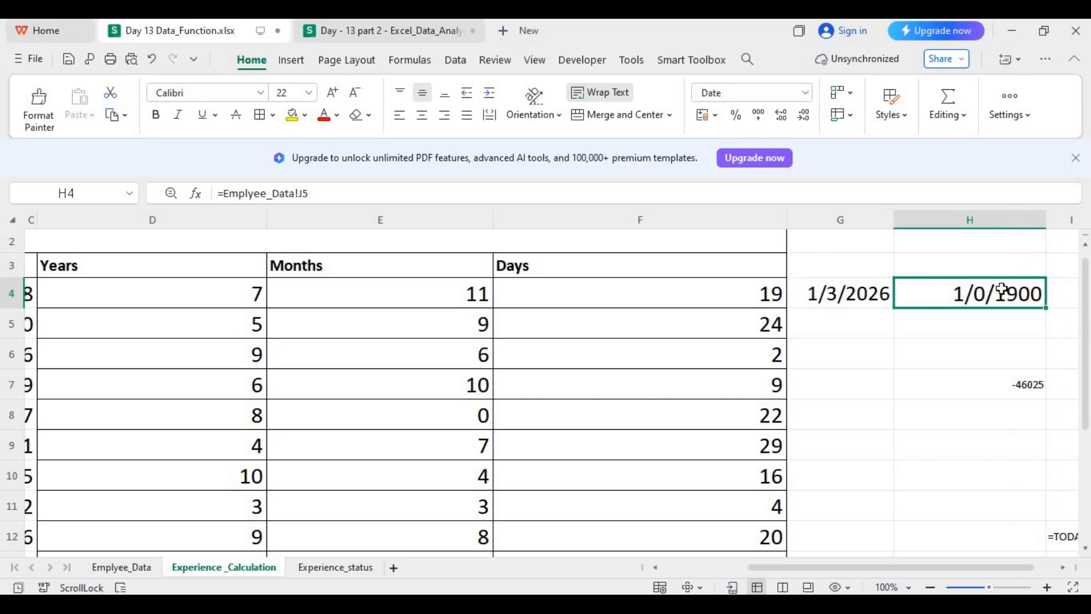
Step: Clear the copied joining date from H4 and the subtraction formula from H7
{"action": "key", "text": "Delete"}
{"action": "left_click", "coordinate": [921, 342]}
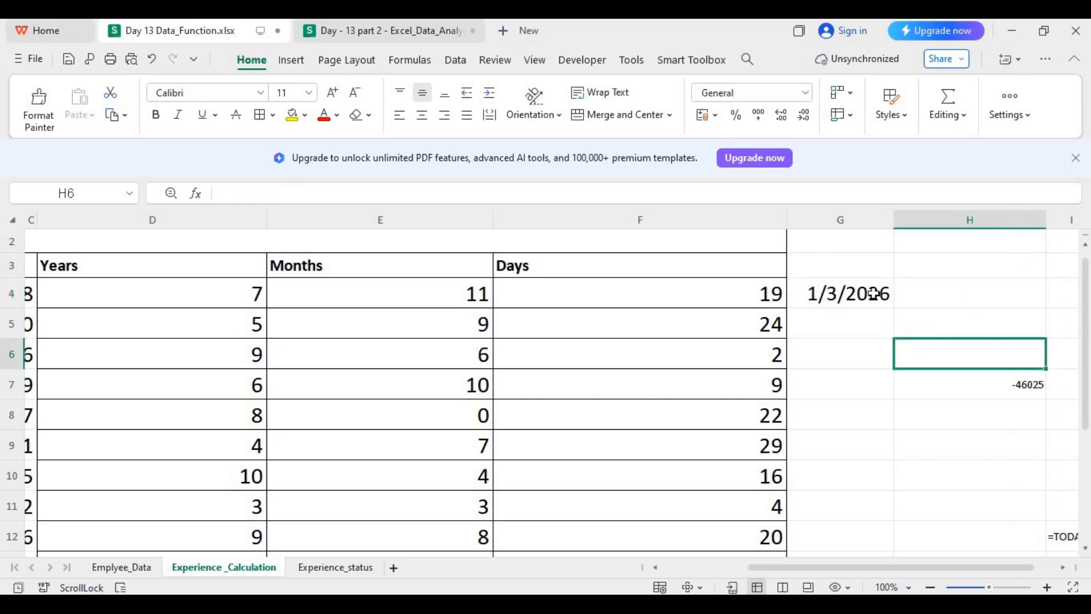
{"action": "left_click", "coordinate": [886, 298]}
{"action": "left_click", "coordinate": [1003, 385]}
{"action": "key", "text": "BackSpace"}
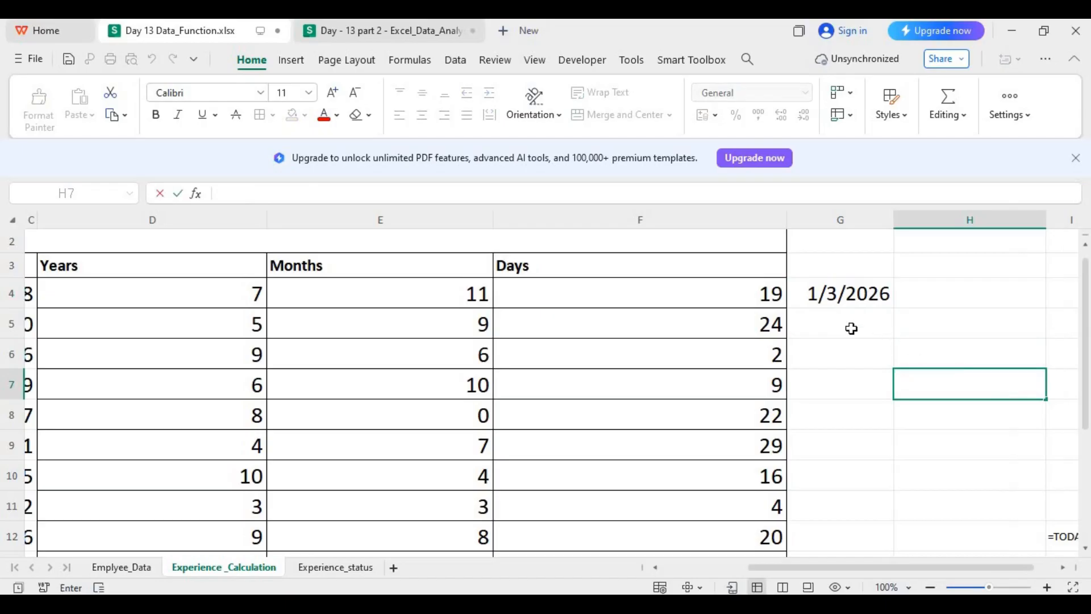
Step: Try subtracting the current date from the first joining date with =C4-G4 in G5, and clear the cell again
{"action": "left_click", "coordinate": [850, 324]}
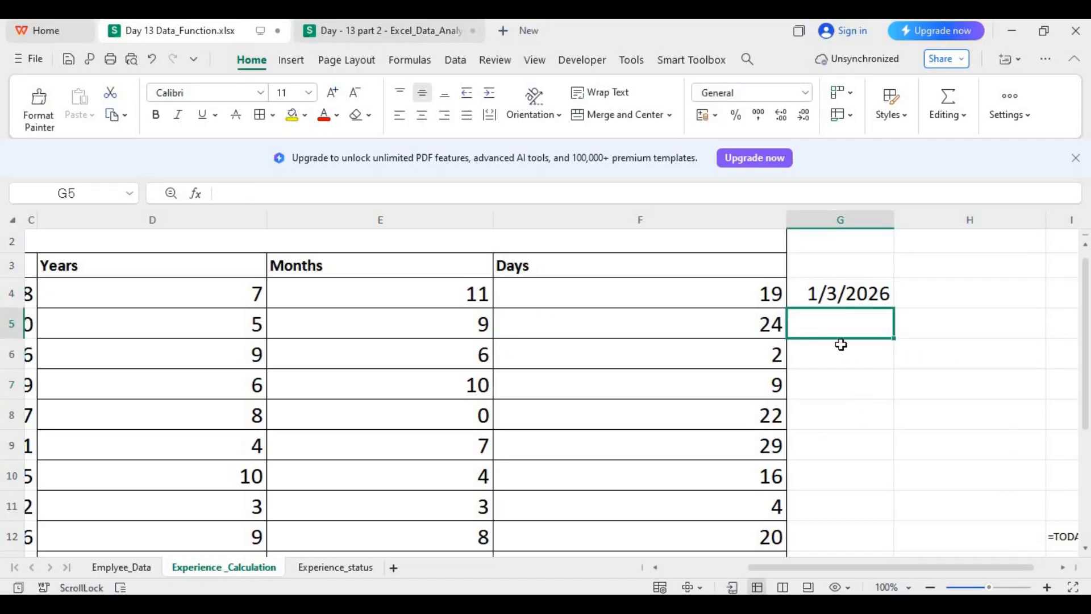
{"action": "type", "text": "="}
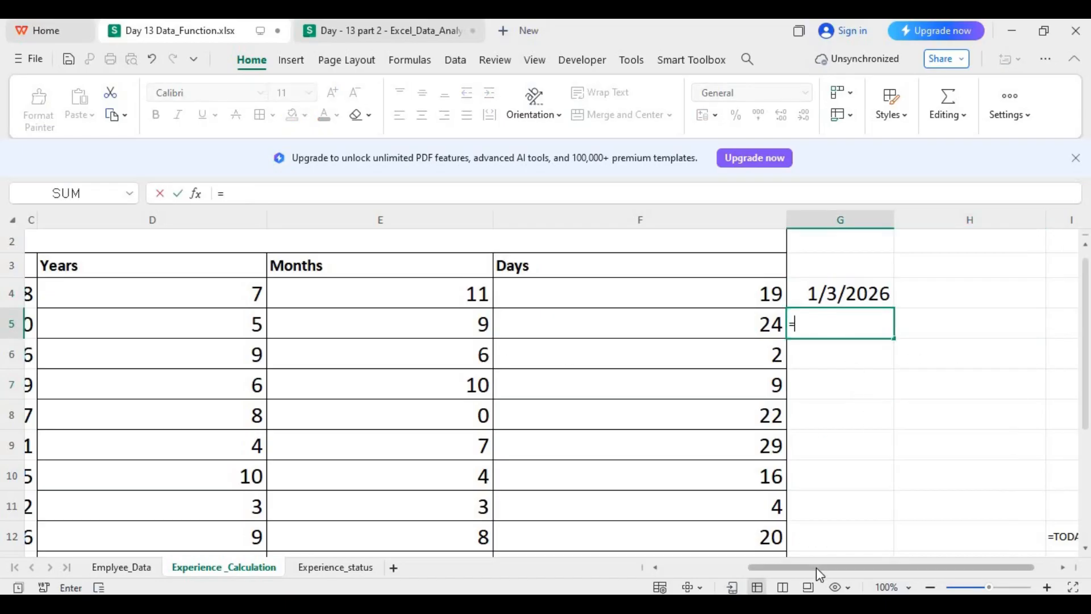
{"action": "left_click_drag", "start_coordinate": [816, 567], "coordinate": [751, 567]}
{"action": "left_click", "coordinate": [250, 294]}
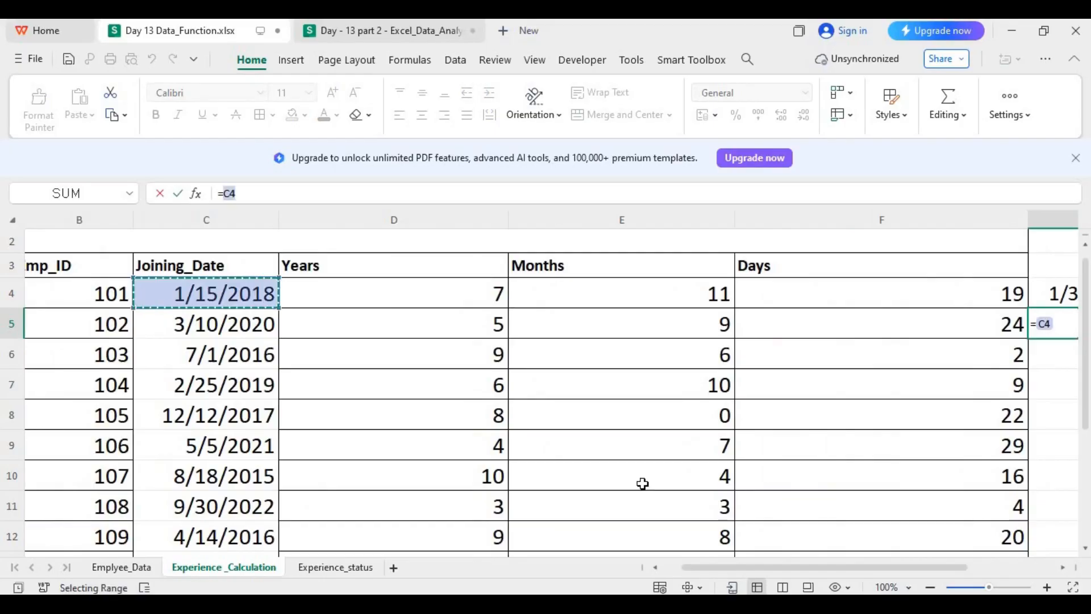
{"action": "left_click_drag", "start_coordinate": [697, 567], "coordinate": [759, 567]}
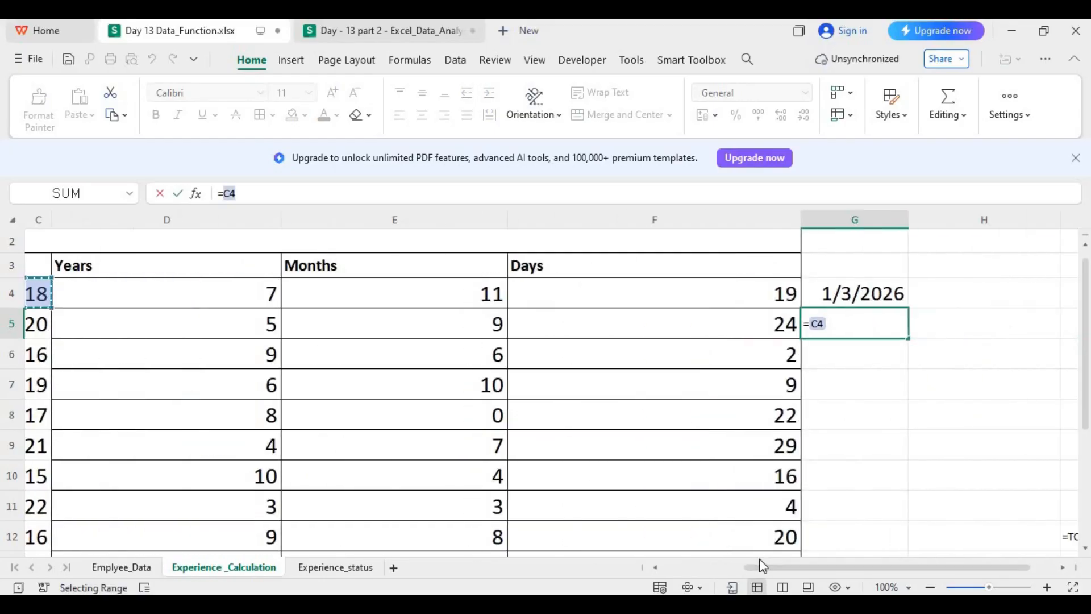
{"action": "type", "text": "-"}
{"action": "left_click", "coordinate": [874, 297]}
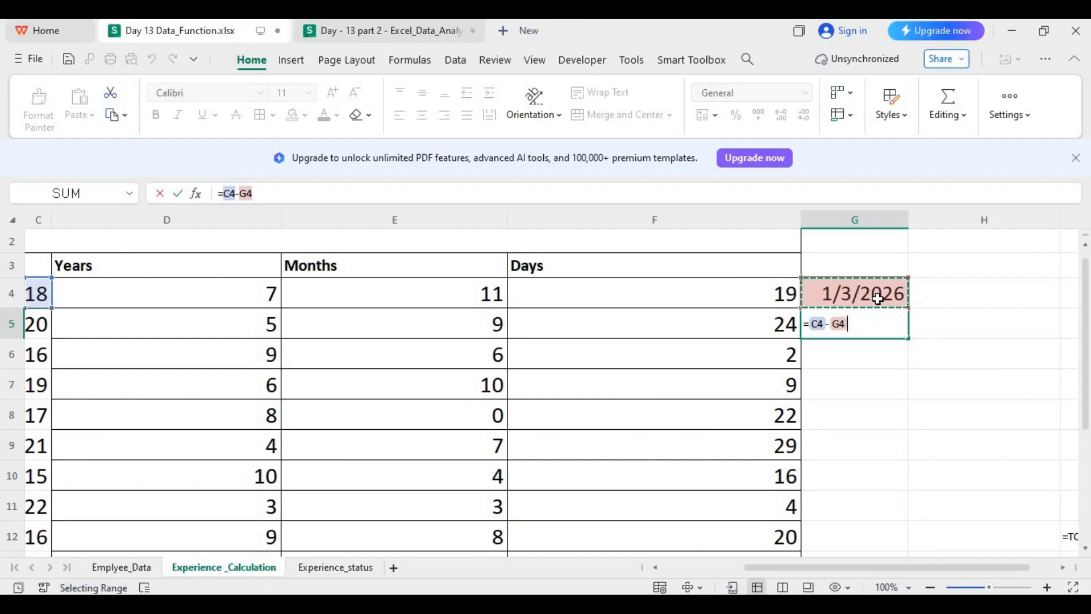
{"action": "key", "text": "Return"}
{"action": "left_click", "coordinate": [872, 320]}
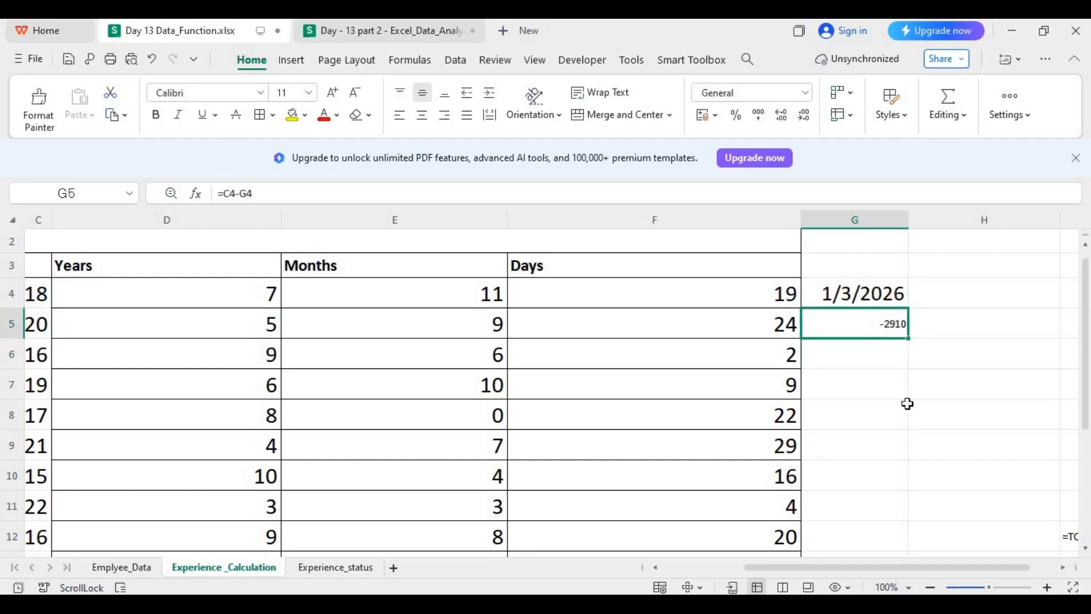
{"action": "key", "text": "Delete"}
{"action": "left_click", "coordinate": [867, 385]}
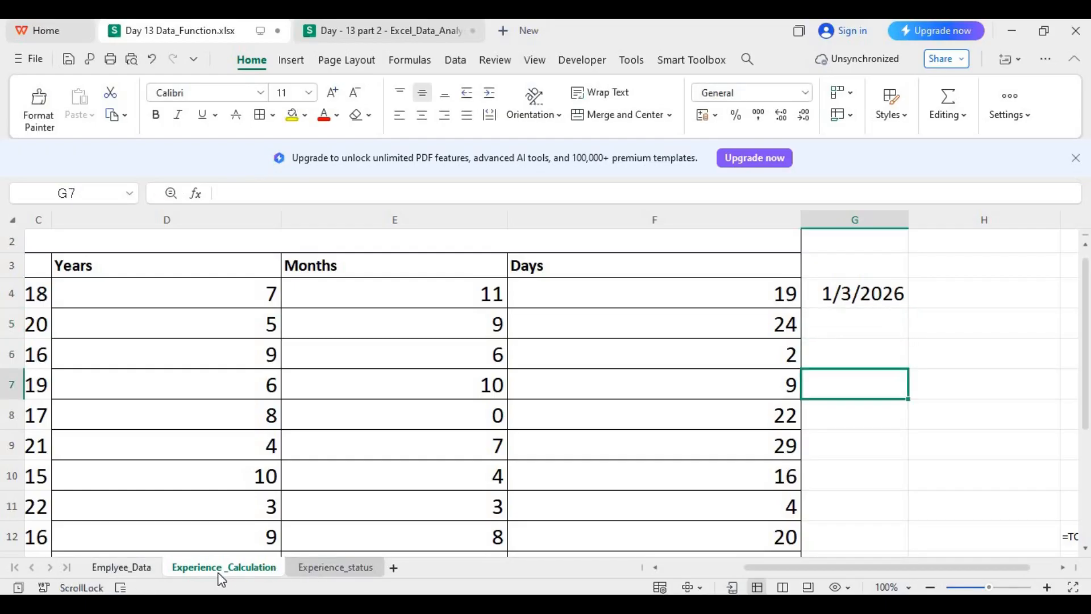
Step: Open the Experience_status sheet and select C4, the Years cell of employee 101
{"action": "left_click", "coordinate": [328, 569]}
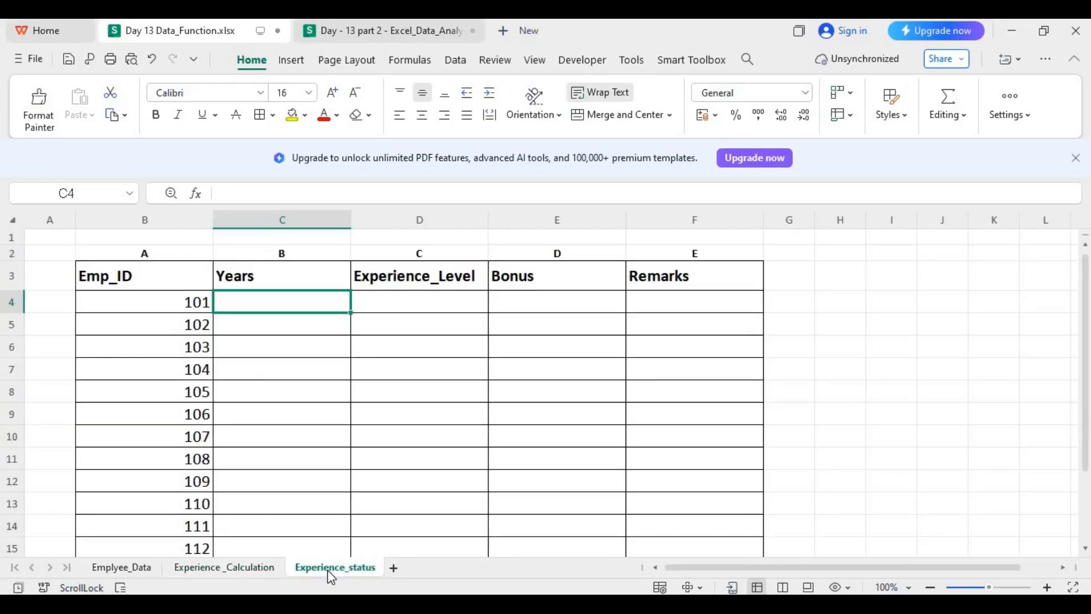
{"action": "left_click", "coordinate": [321, 344]}
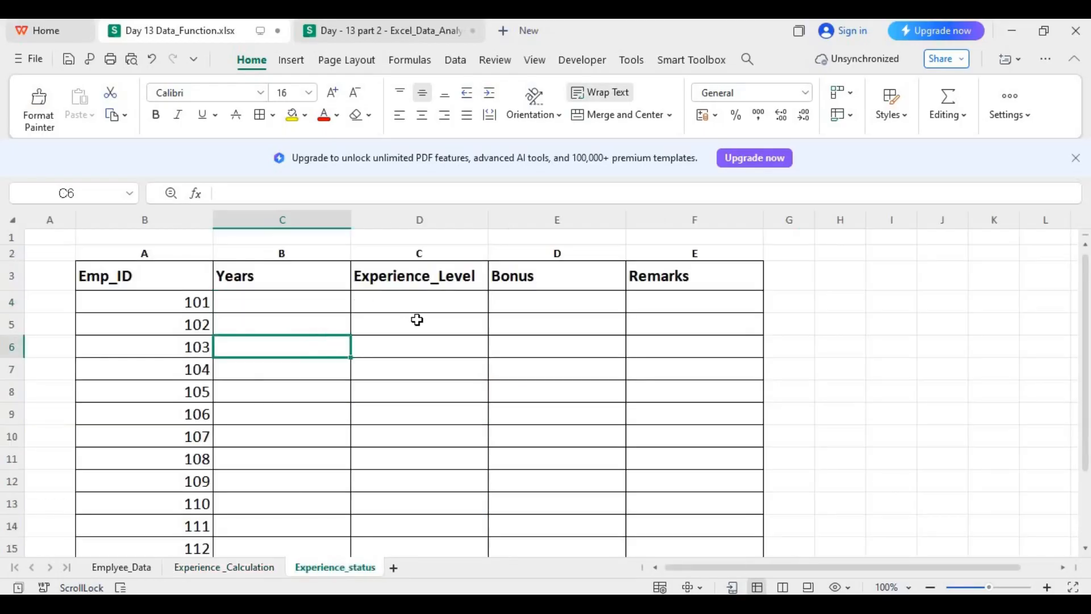
{"action": "left_click", "coordinate": [298, 299]}
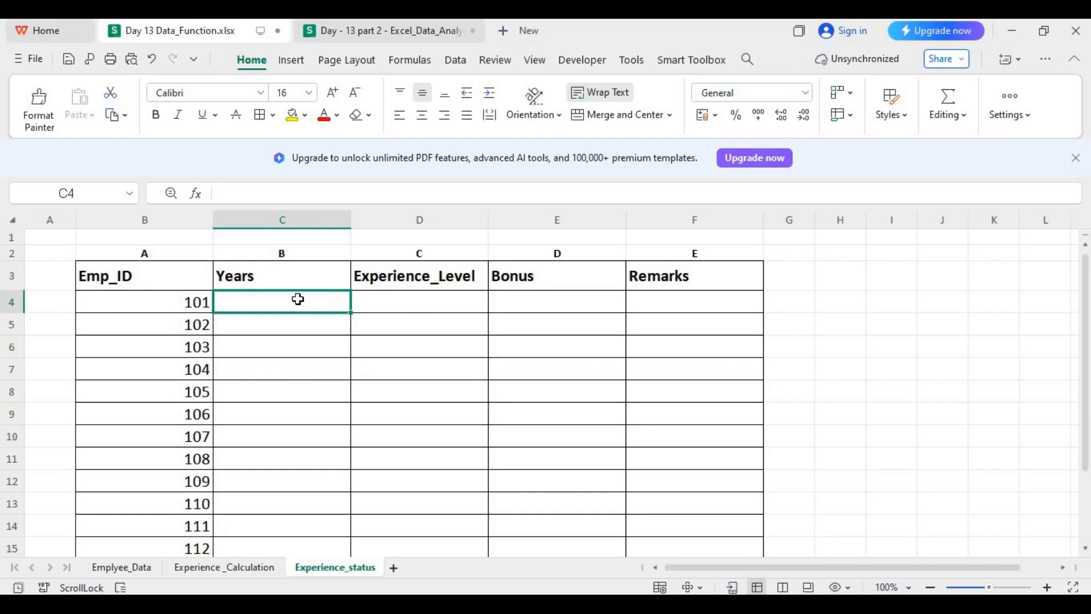
Step: Review the TODAY and DATEDIF formula notes beside the Experience _Calculation table, checking them against the Experience_status sheet's columns
{"action": "left_click", "coordinate": [261, 568]}
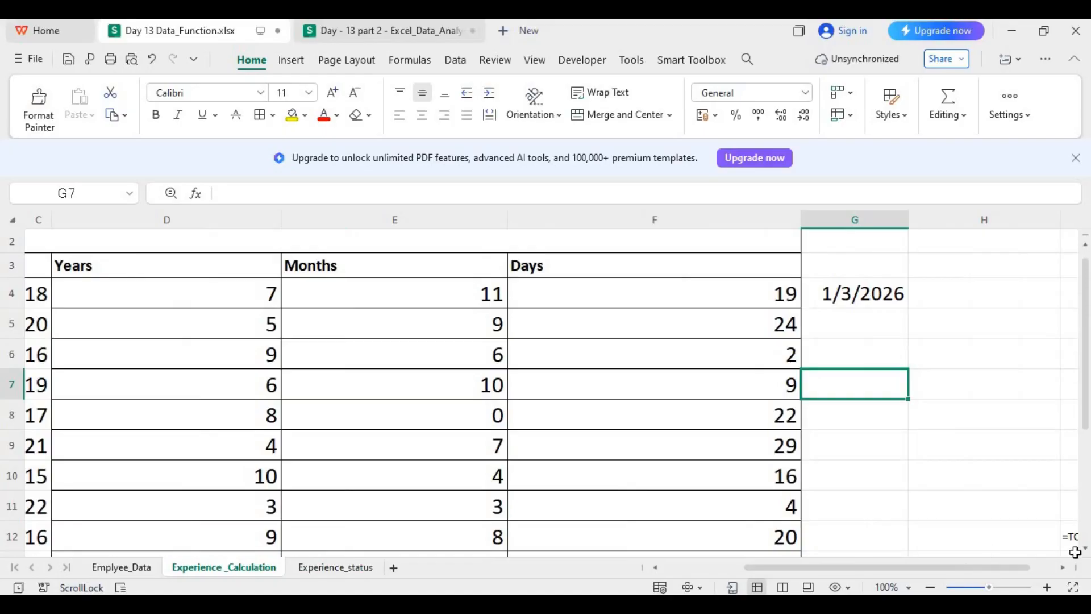
{"action": "left_click", "coordinate": [1086, 549]}
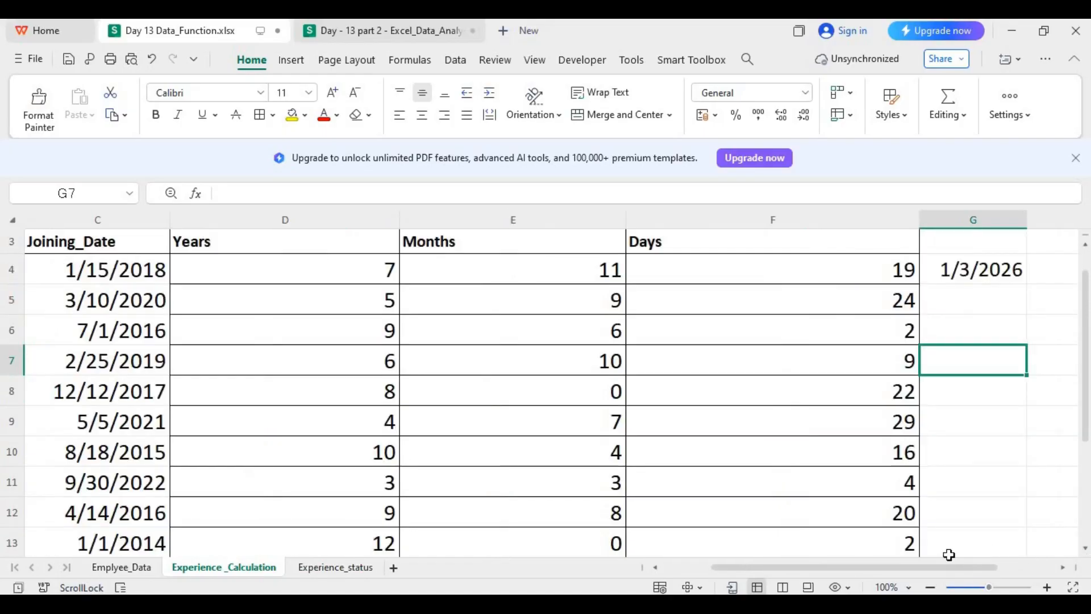
{"action": "left_click_drag", "start_coordinate": [935, 565], "coordinate": [1011, 565]}
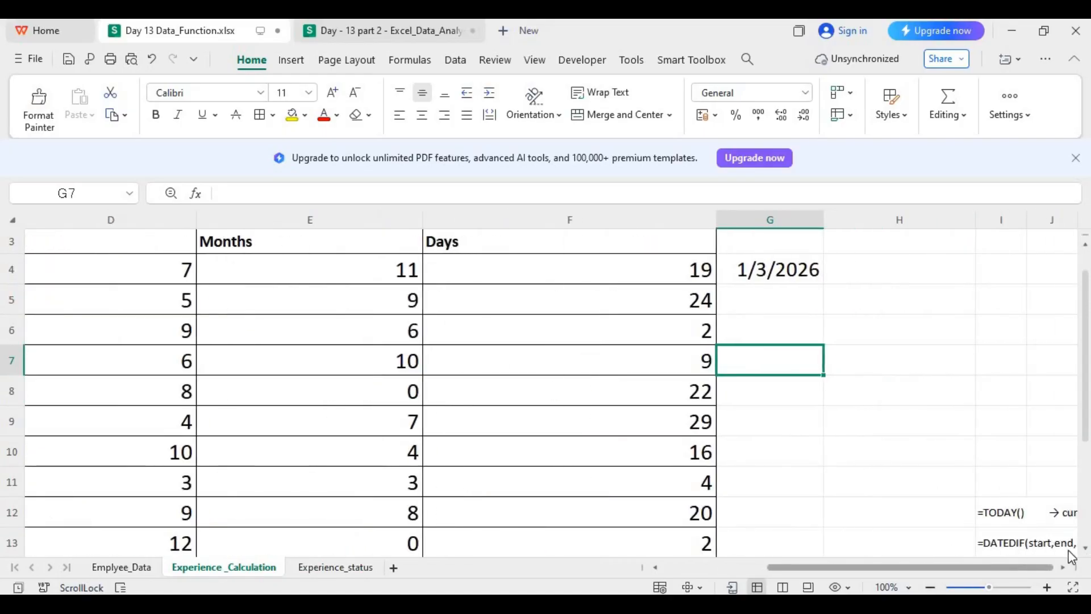
{"action": "left_click_drag", "start_coordinate": [1086, 435], "coordinate": [1086, 462]}
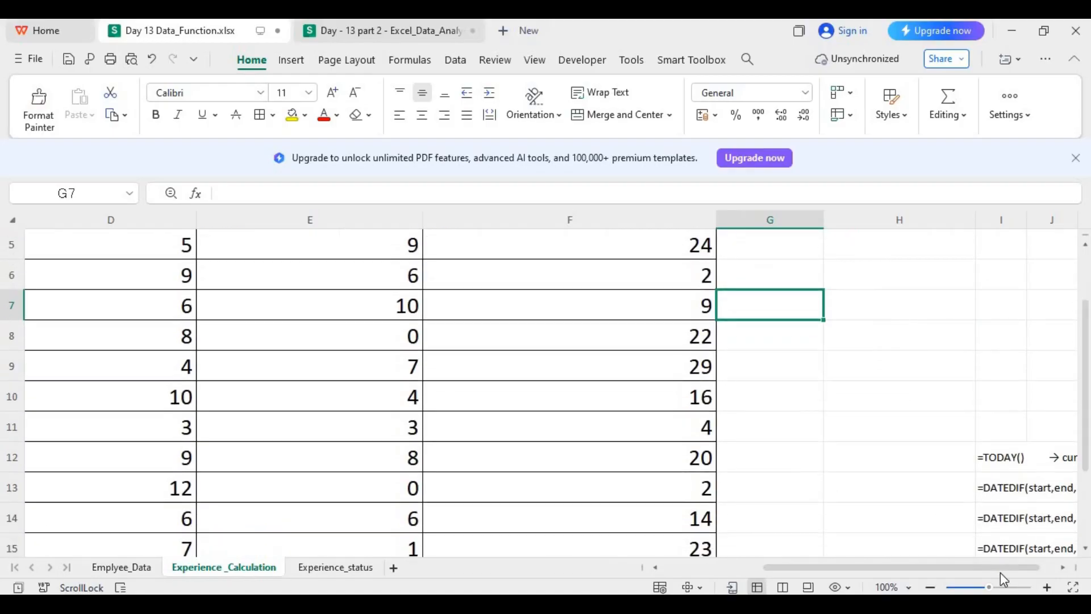
{"action": "left_click_drag", "start_coordinate": [1013, 567], "coordinate": [1023, 567]}
{"action": "left_click_drag", "start_coordinate": [1086, 387], "coordinate": [1086, 452]}
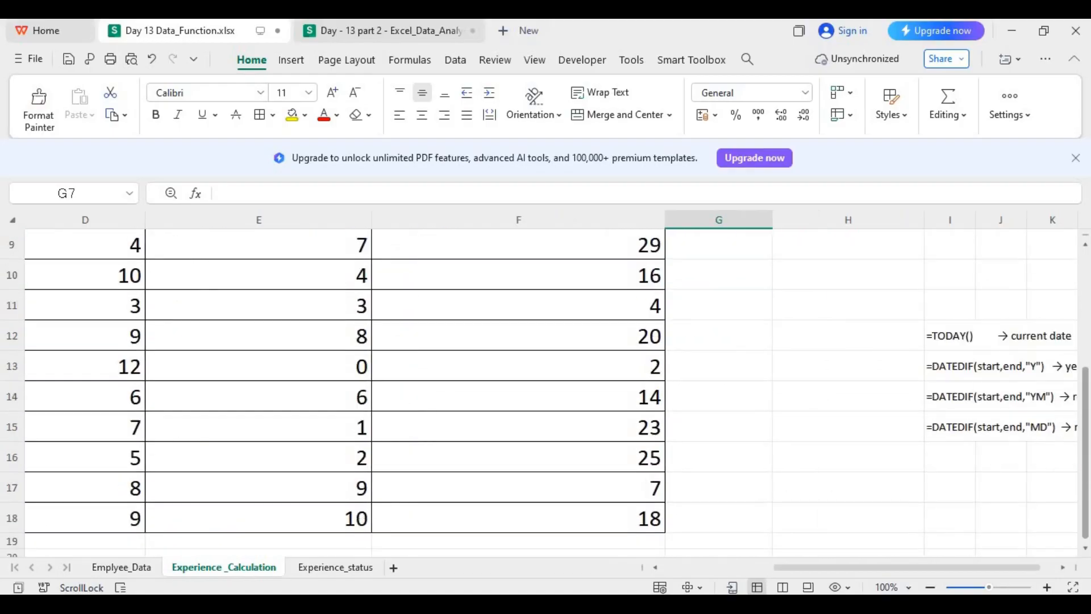
{"action": "triple_click", "coordinate": [1063, 568]}
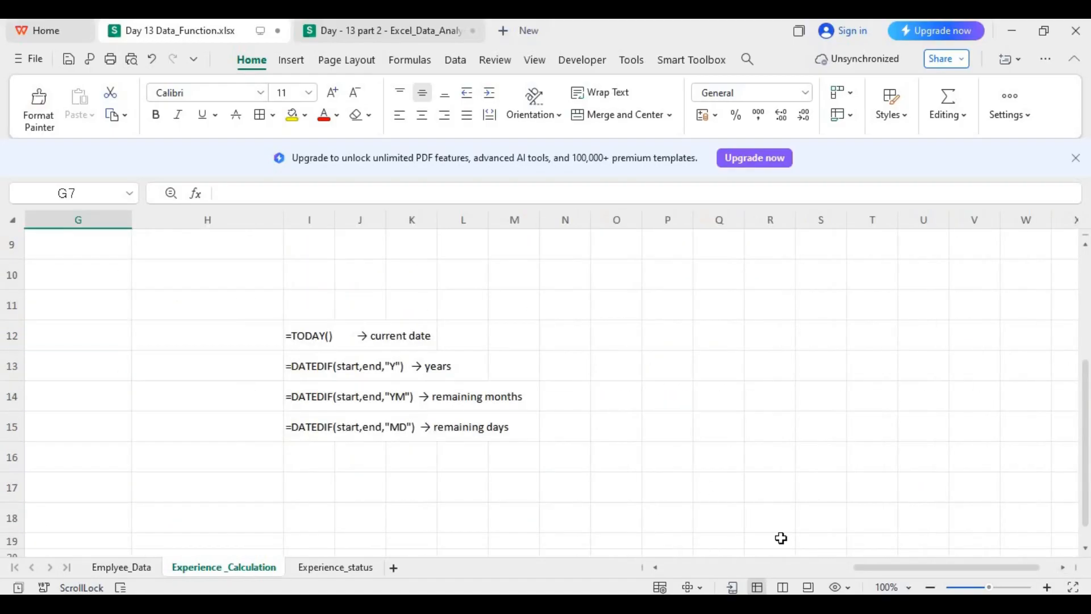
{"action": "left_click_drag", "start_coordinate": [872, 568], "coordinate": [800, 569]}
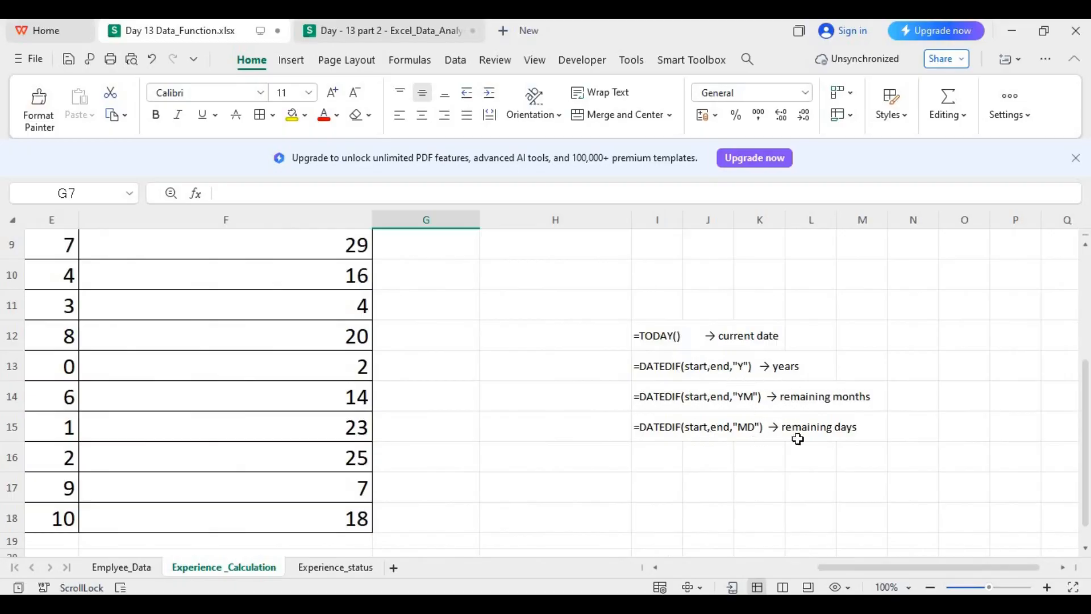
{"action": "left_click", "coordinate": [336, 568]}
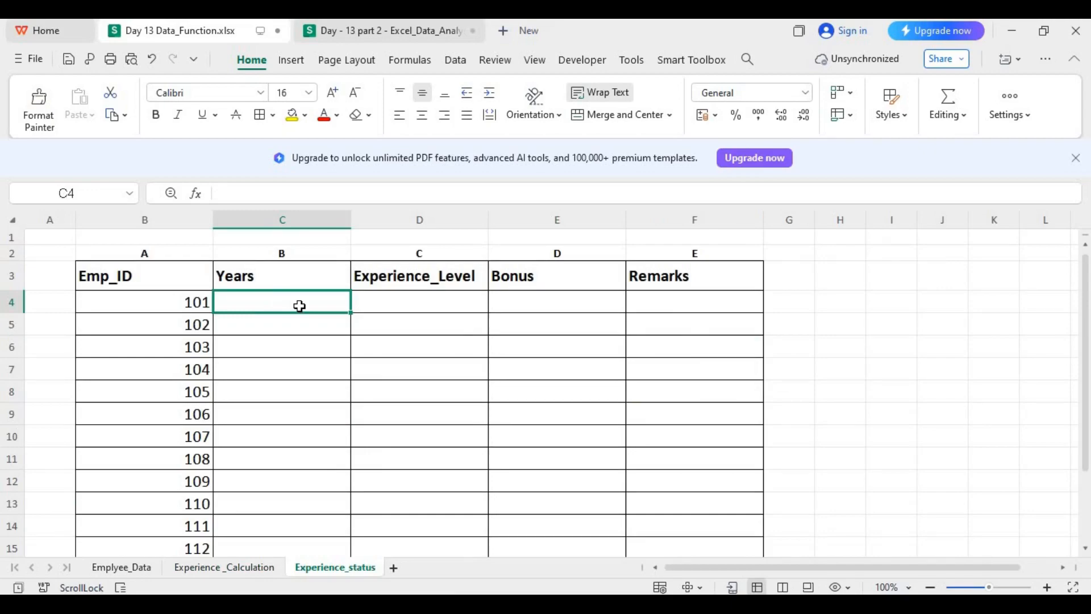
{"action": "left_click", "coordinate": [199, 571]}
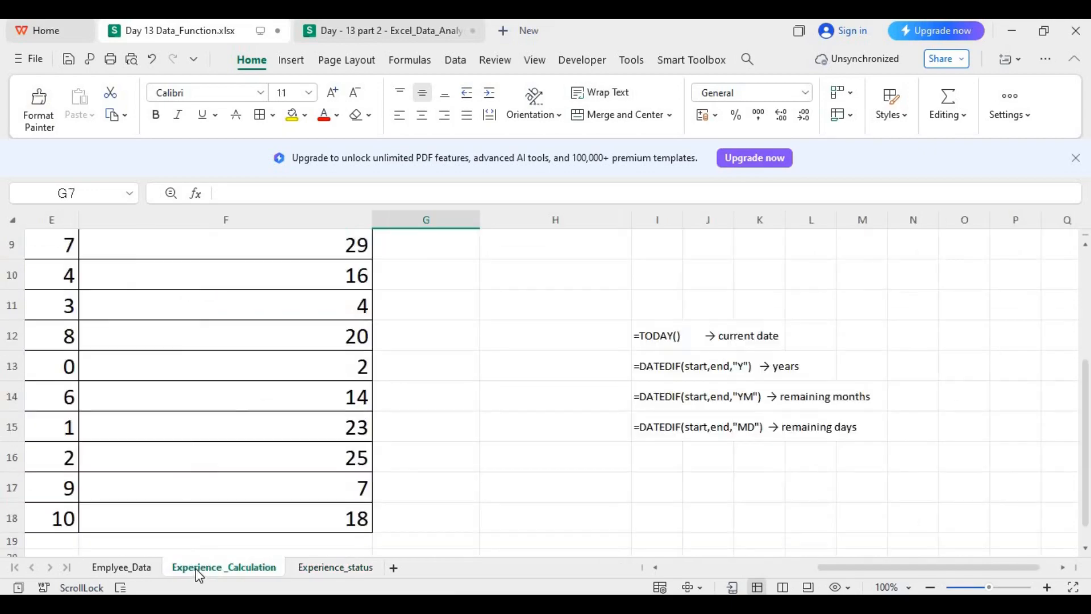
Step: Link C4 on the Experience_status sheet to employee 101's years with ='Experience _Calculation'!D4
{"action": "left_click", "coordinate": [344, 571]}
{"action": "left_click", "coordinate": [265, 571]}
{"action": "left_click_drag", "start_coordinate": [893, 568], "coordinate": [768, 579]}
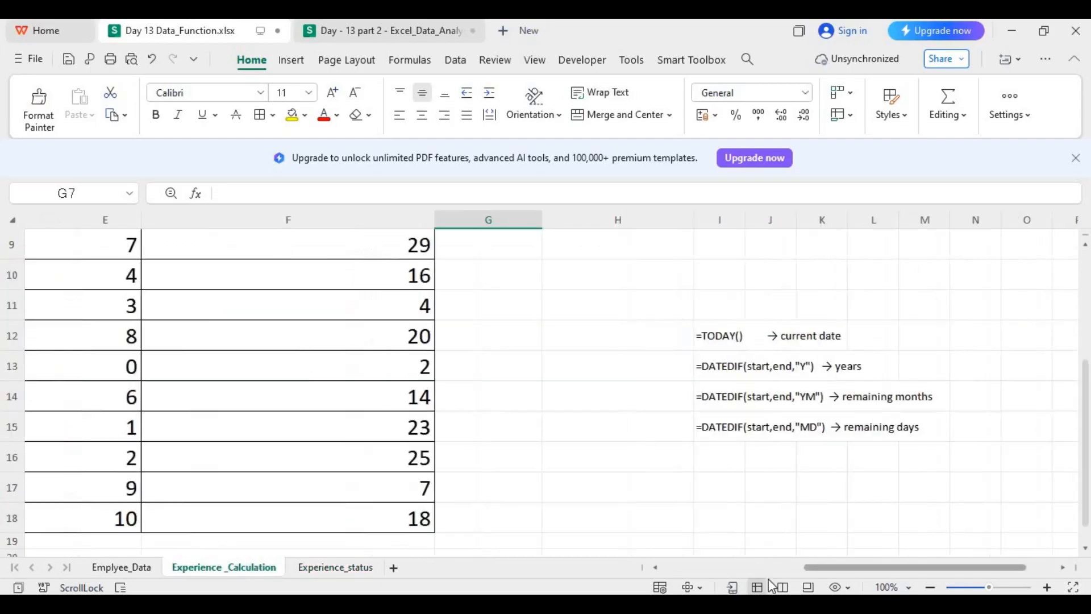
{"action": "scroll", "coordinate": [1075, 369], "scroll_direction": "up", "scroll_amount": 2}
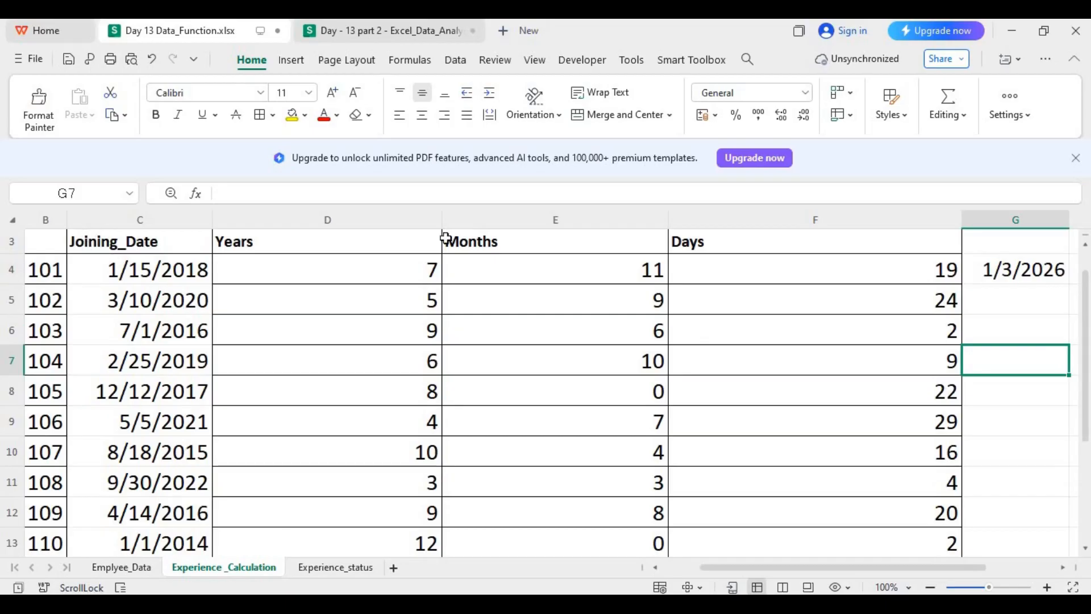
{"action": "left_click", "coordinate": [332, 568]}
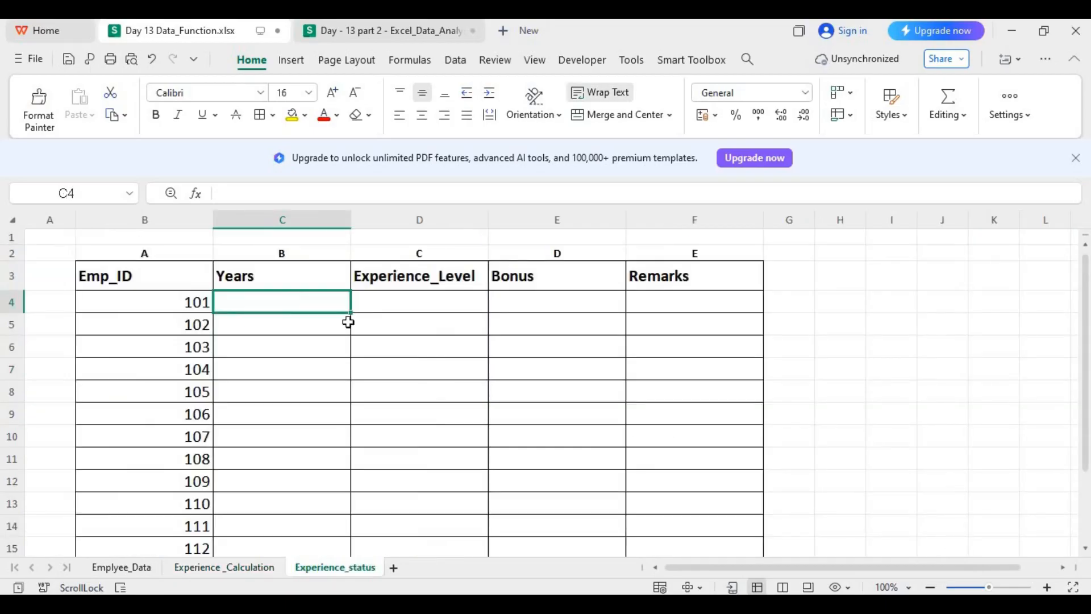
{"action": "type", "text": "="}
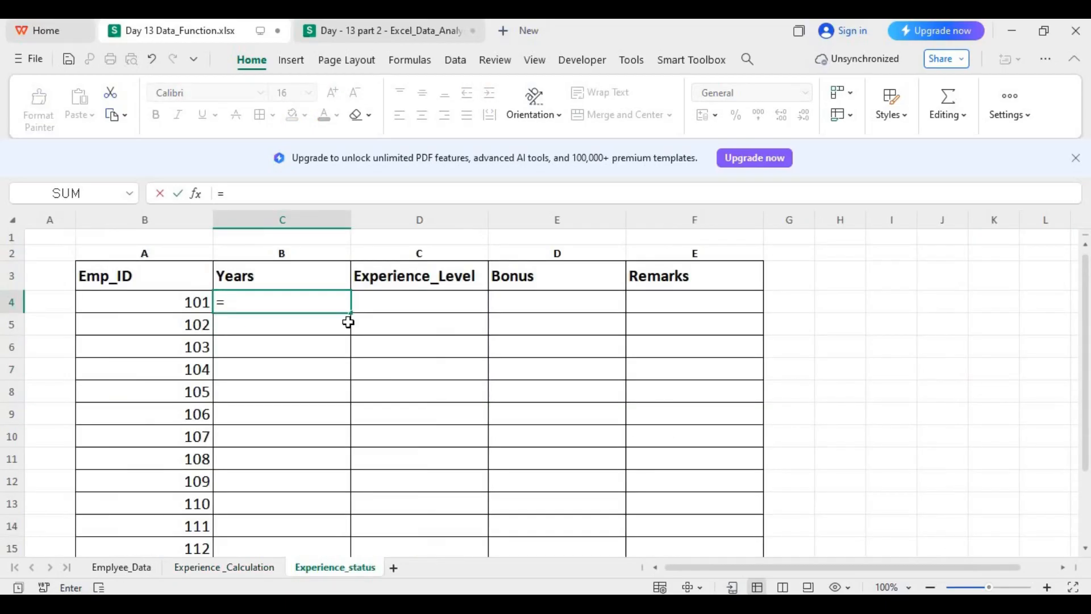
{"action": "left_click", "coordinate": [230, 566]}
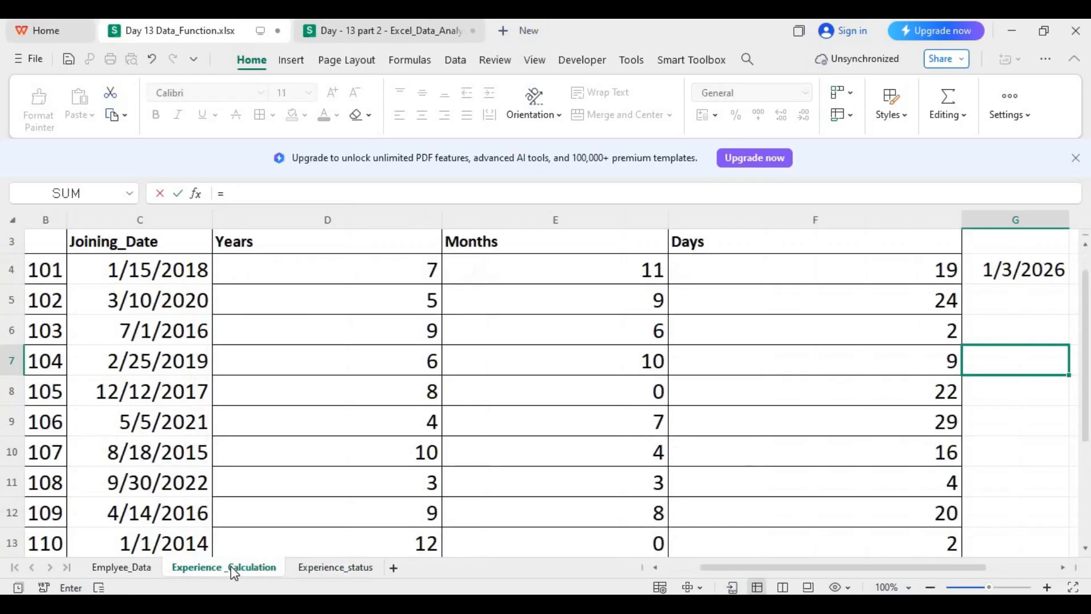
{"action": "left_click", "coordinate": [373, 275]}
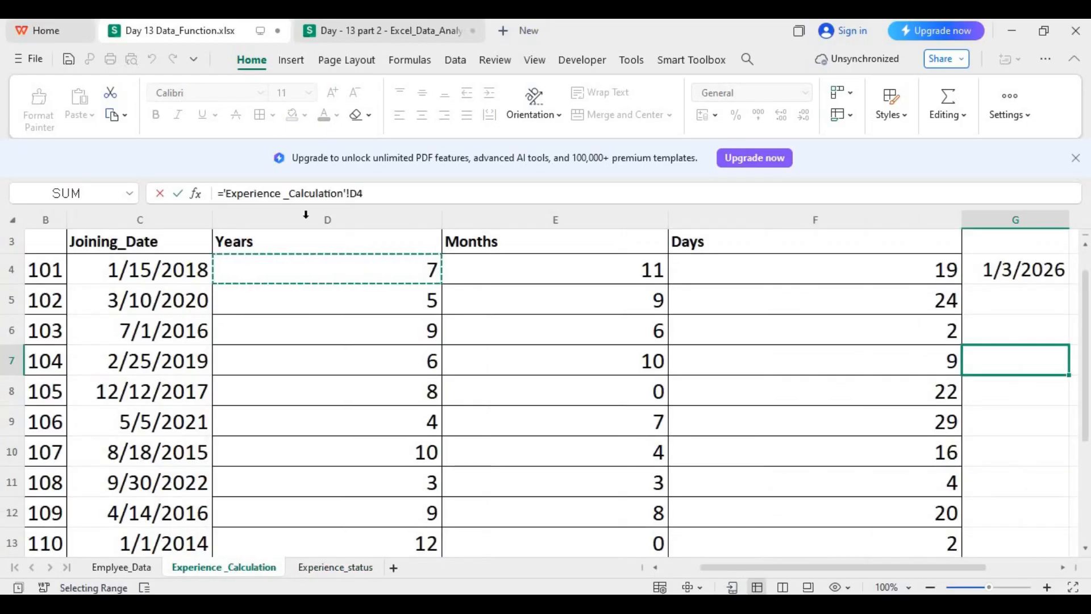
{"action": "left_click", "coordinate": [344, 567]}
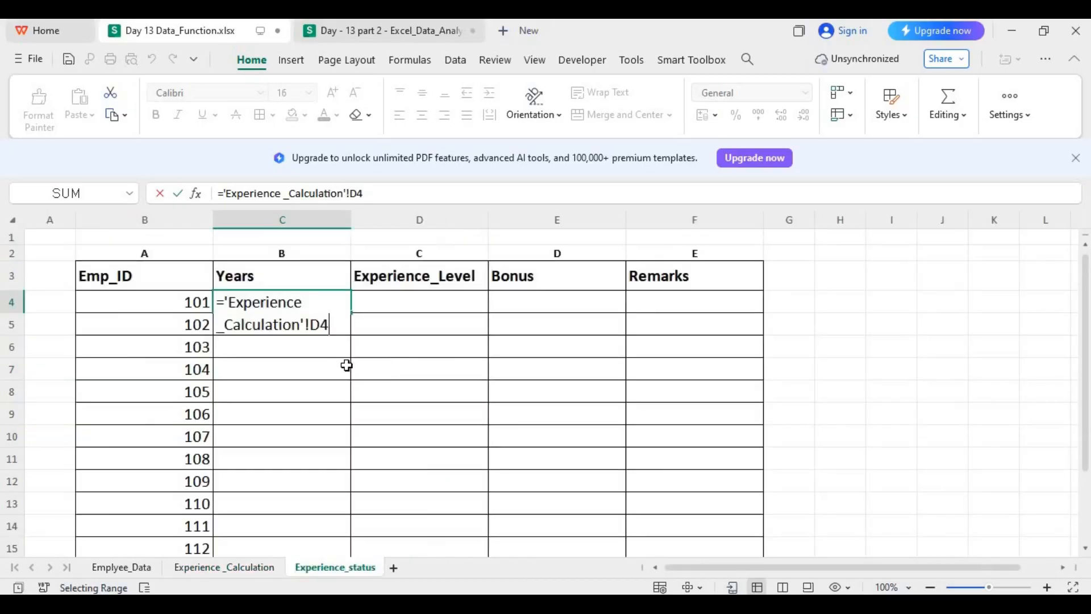
{"action": "key", "text": "Return"}
Step: Fill the linked Years formula from C4 down through C18 for the remaining employees
{"action": "left_click", "coordinate": [333, 303]}
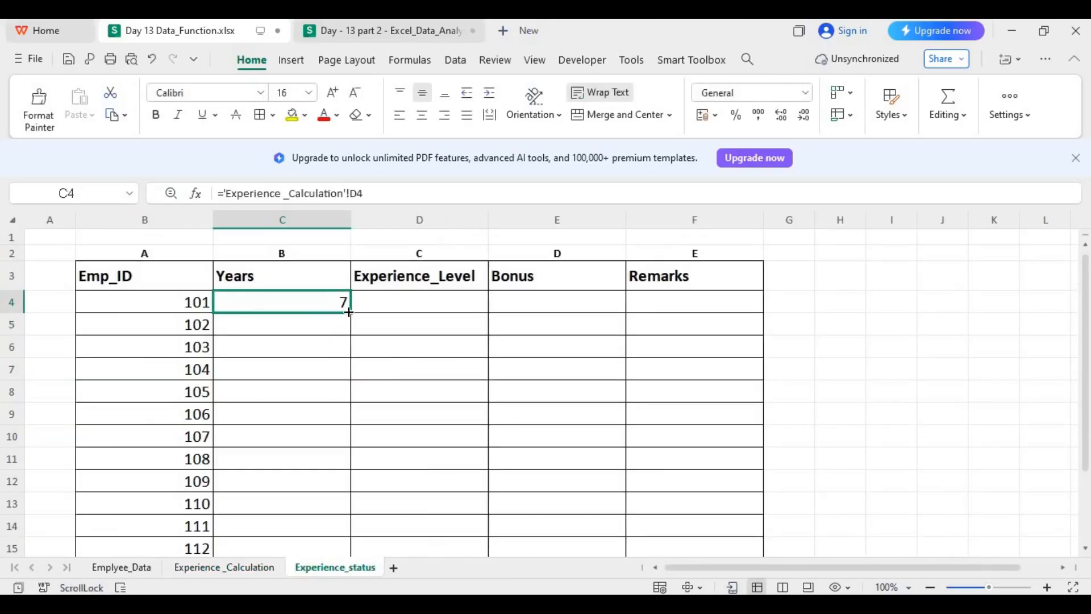
{"action": "double_click", "coordinate": [349, 311]}
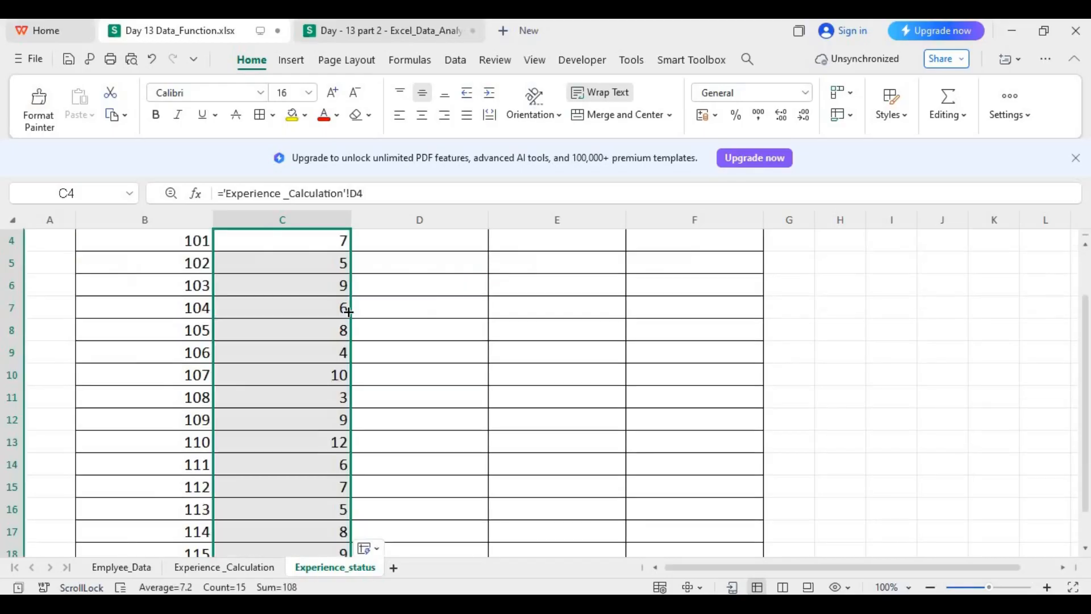
{"action": "scroll", "coordinate": [1086, 406], "scroll_direction": "up", "scroll_amount": 1}
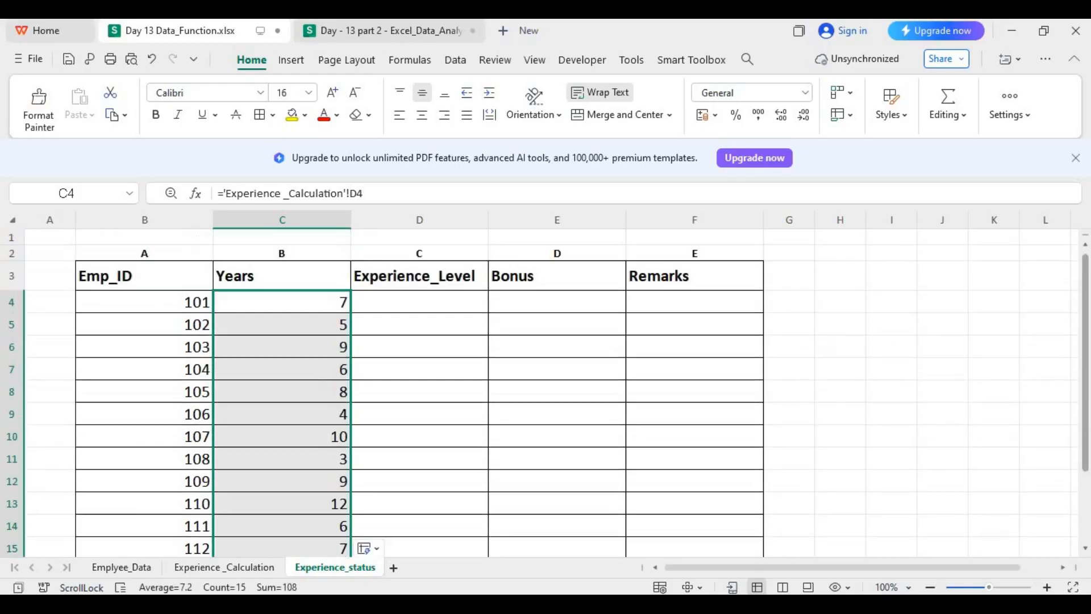
{"action": "left_click", "coordinate": [461, 301]}
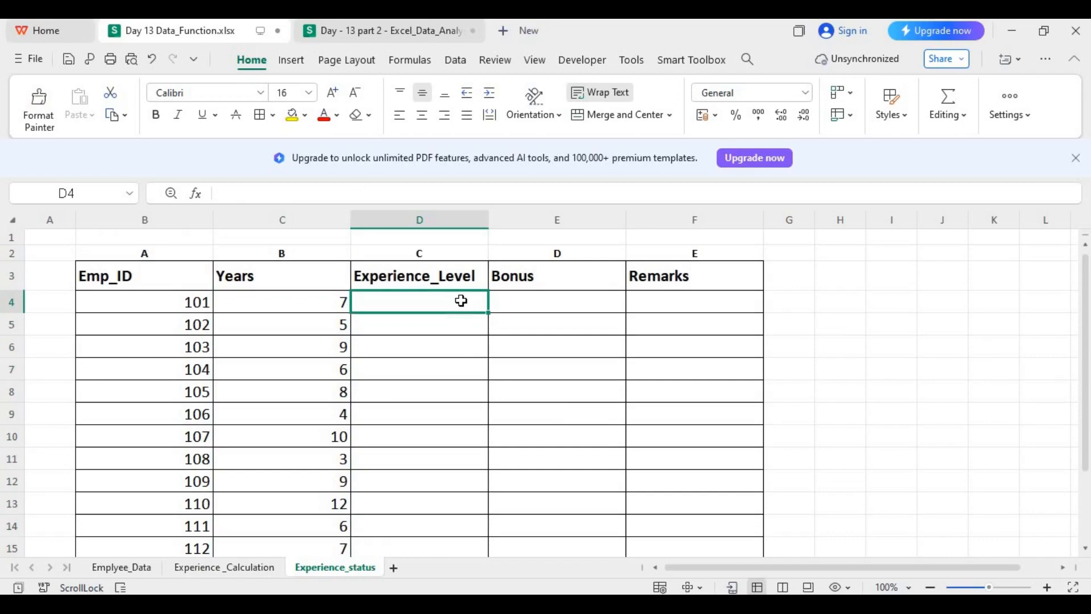
{"action": "type", "text": "Ifs"}
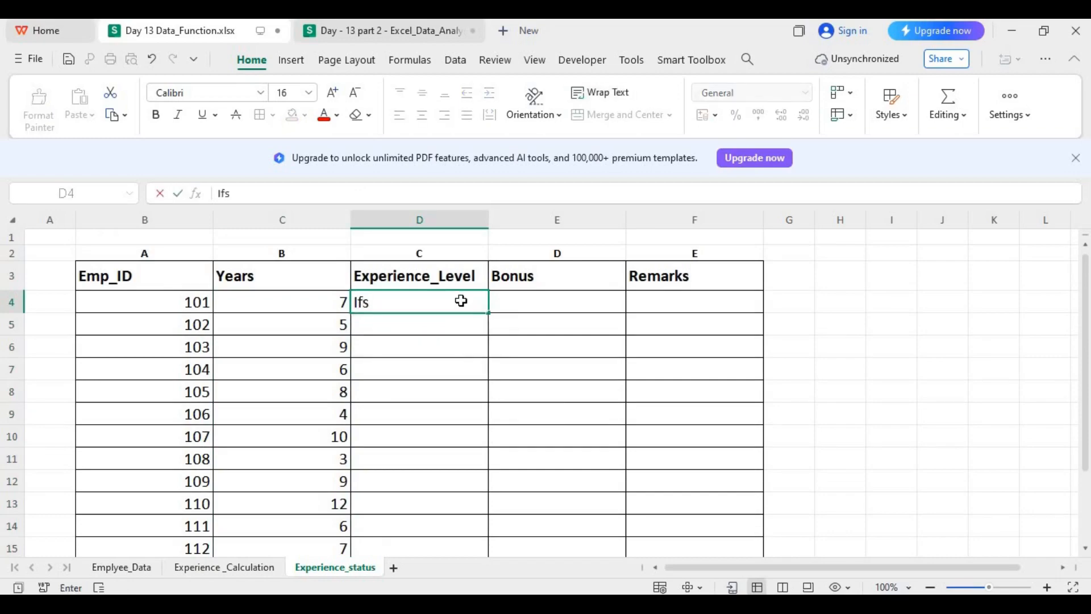
{"action": "key", "text": "BackSpace"}
{"action": "key", "text": "BackSpace"}
{"action": "key", "text": "BackSpace"}
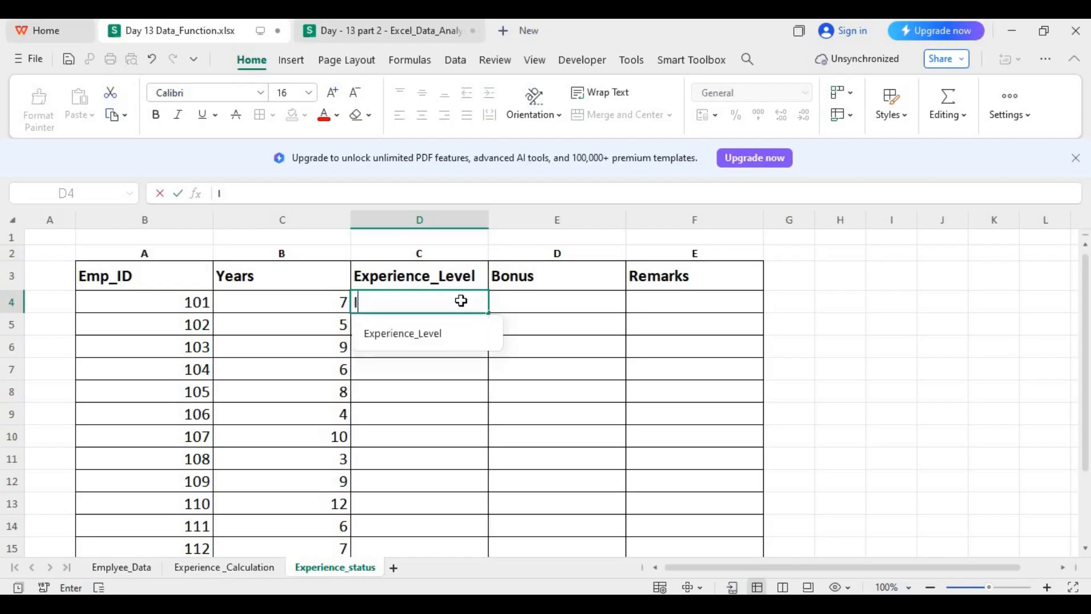
{"action": "type", "text": "=Ifs"}
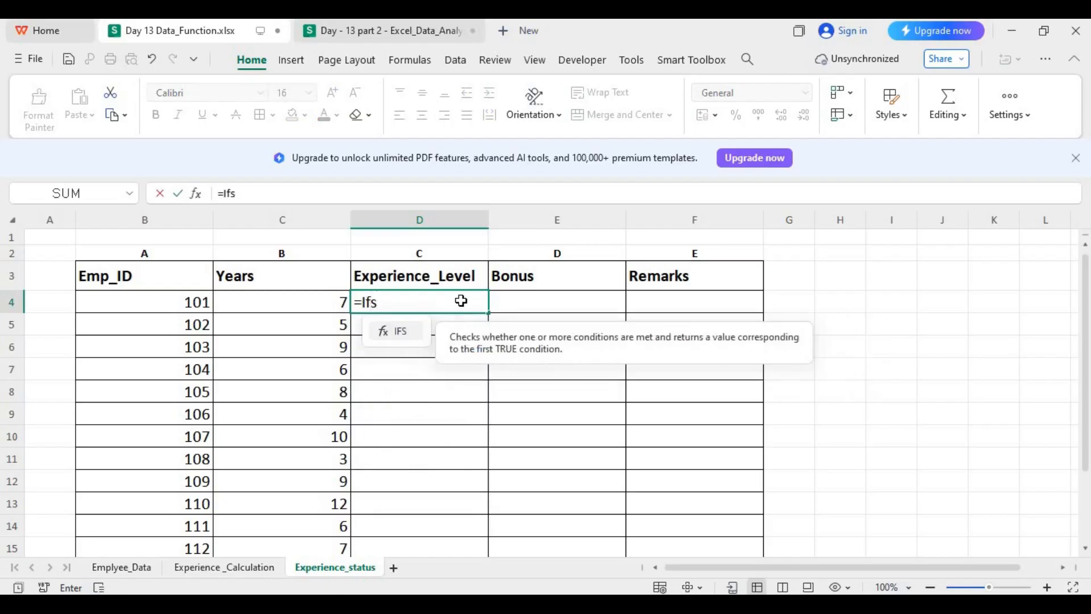
{"action": "key", "text": "Tab"}
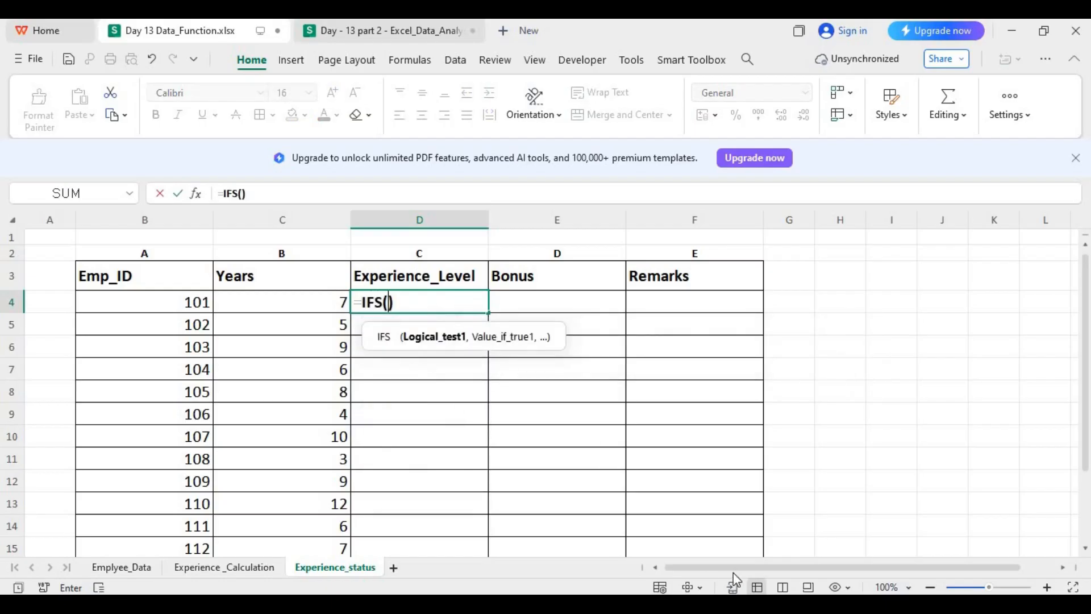
{"action": "left_click_drag", "start_coordinate": [743, 567], "coordinate": [755, 567]}
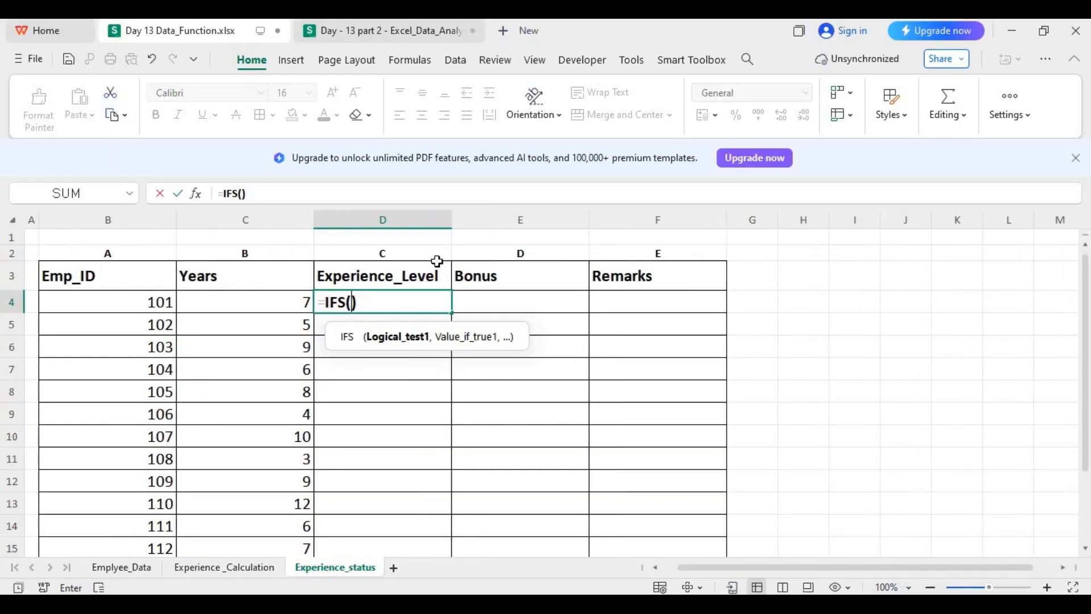
{"action": "key", "text": "BackSpace"}
{"action": "key", "text": "BackSpace"}
{"action": "key", "text": "BackSpace"}
{"action": "key", "text": "BackSpace"}
{"action": "key", "text": "BackSpace"}
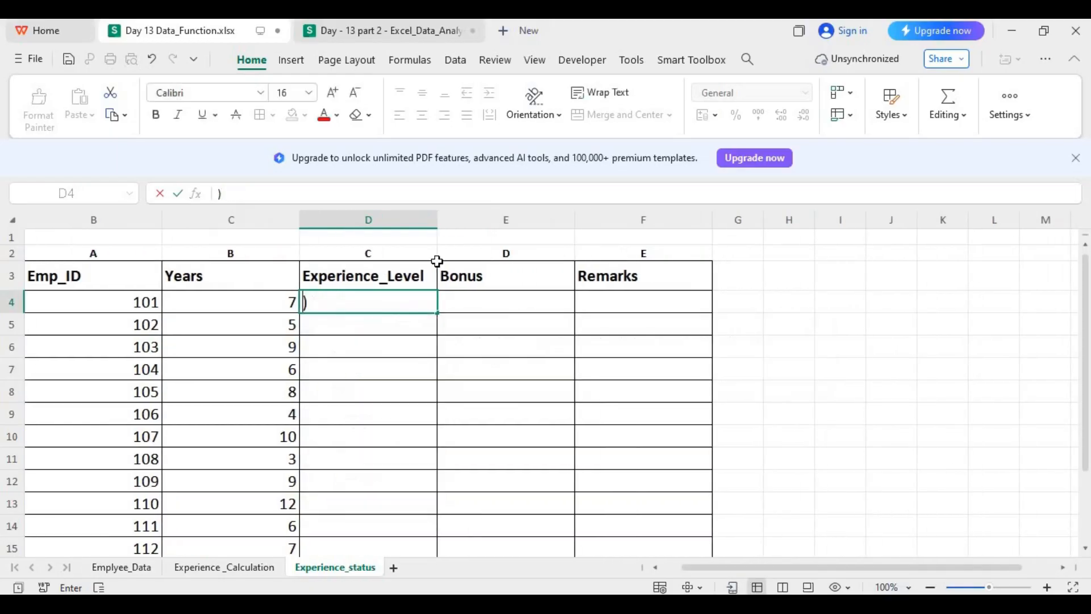
{"action": "key", "text": "Delete"}
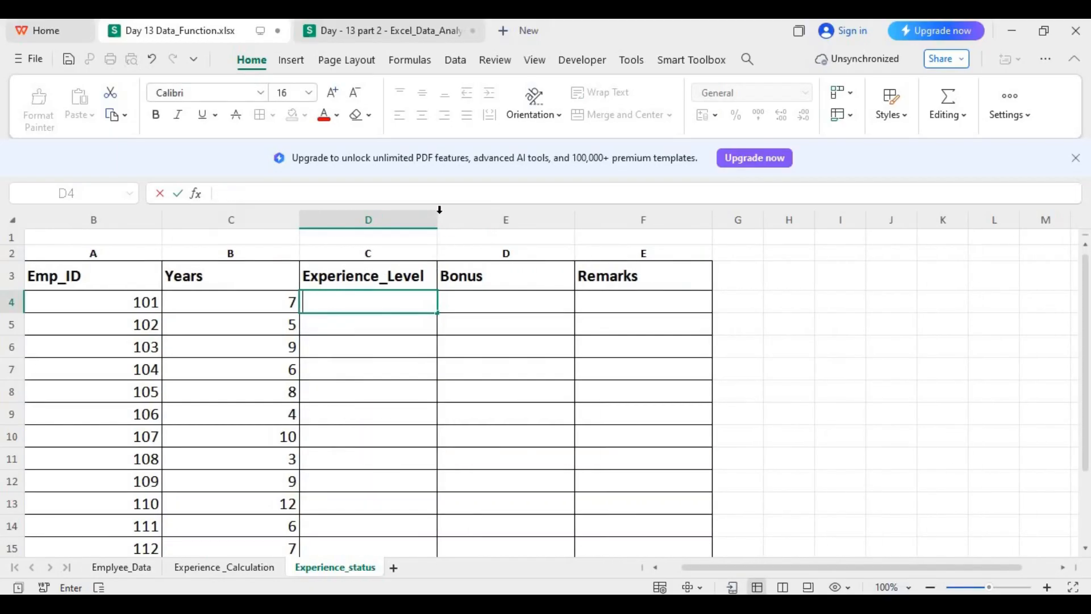
{"action": "key", "text": "Escape"}
Step: Widen the Experience_Level column to more than twice its width and select D4, the cell for employee 101
{"action": "left_click_drag", "start_coordinate": [422, 254], "coordinate": [617, 215]}
{"action": "left_click", "coordinate": [422, 279]}
{"action": "left_click", "coordinate": [397, 300]}
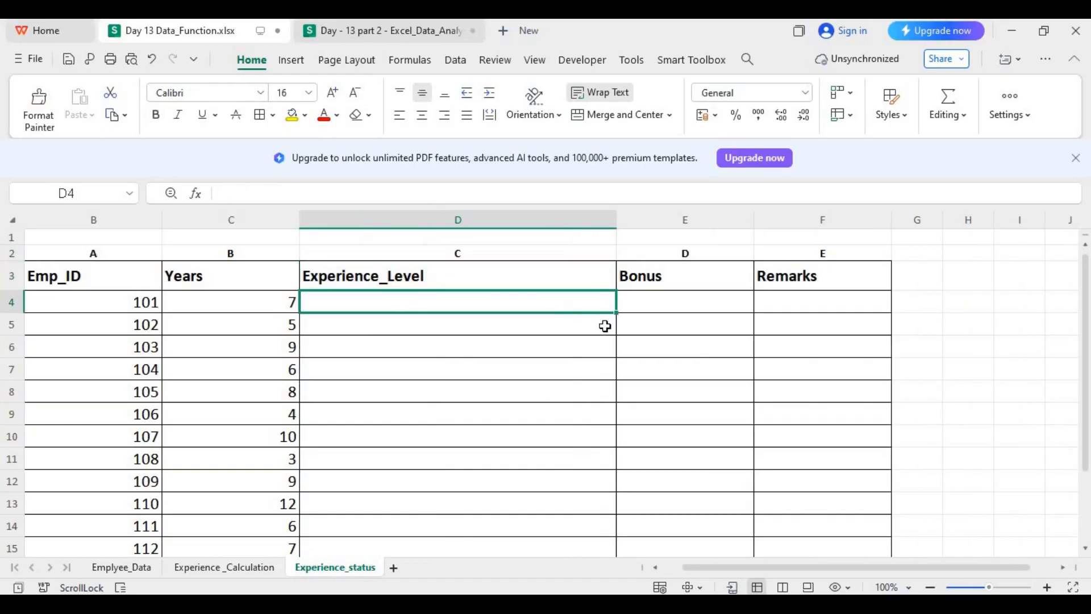
Step: Start an IFS formula in D4 whose first condition, C4>=10, returns "Senior"
{"action": "type", "text": "=ifs"}
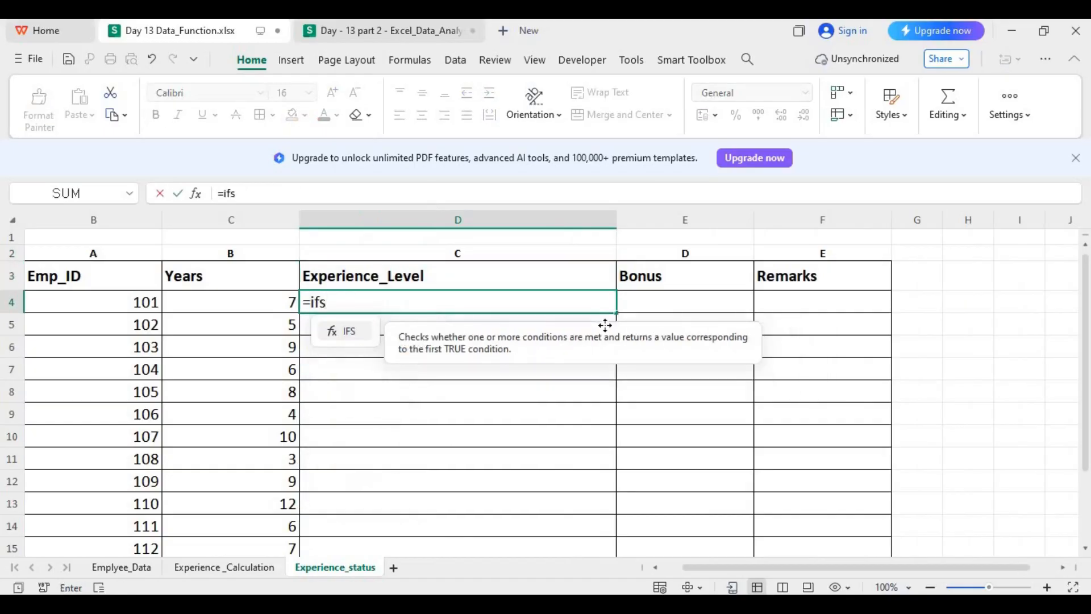
{"action": "type", "text": "("}
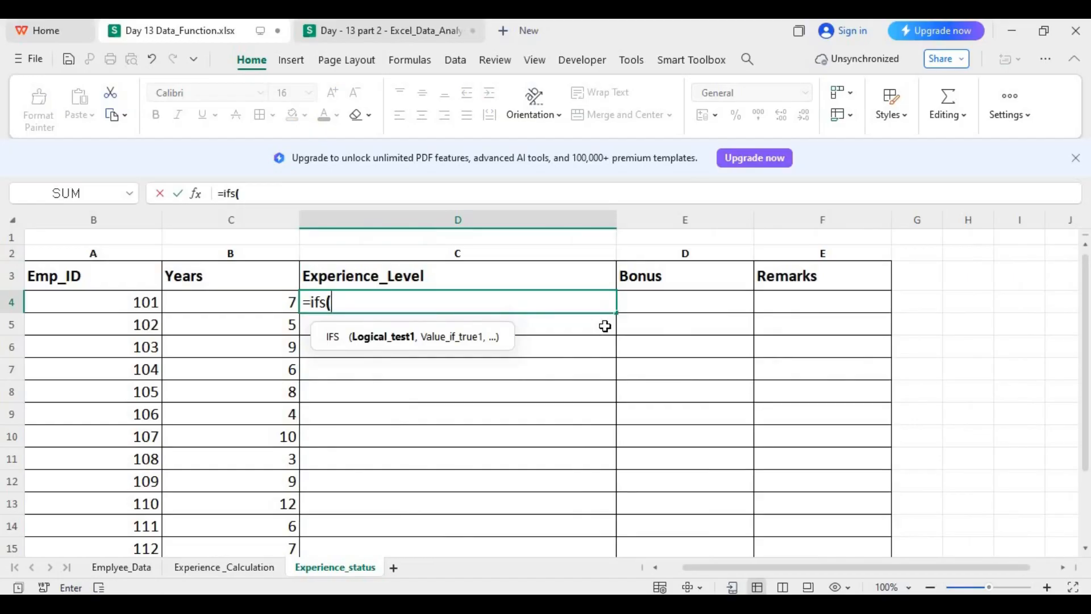
{"action": "left_click", "coordinate": [256, 308]}
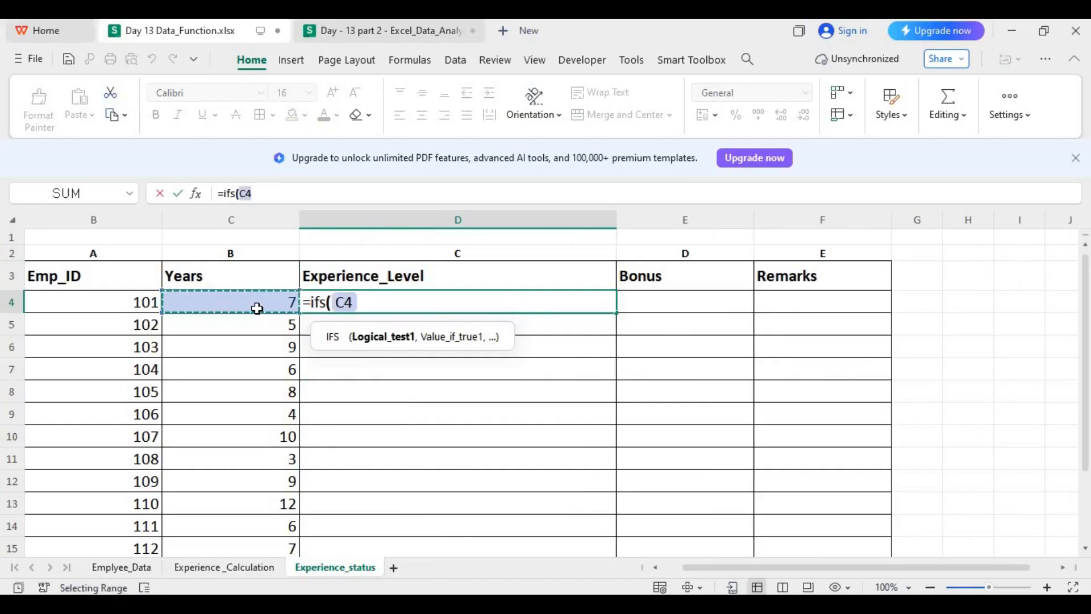
{"action": "type", "text": ">=10"}
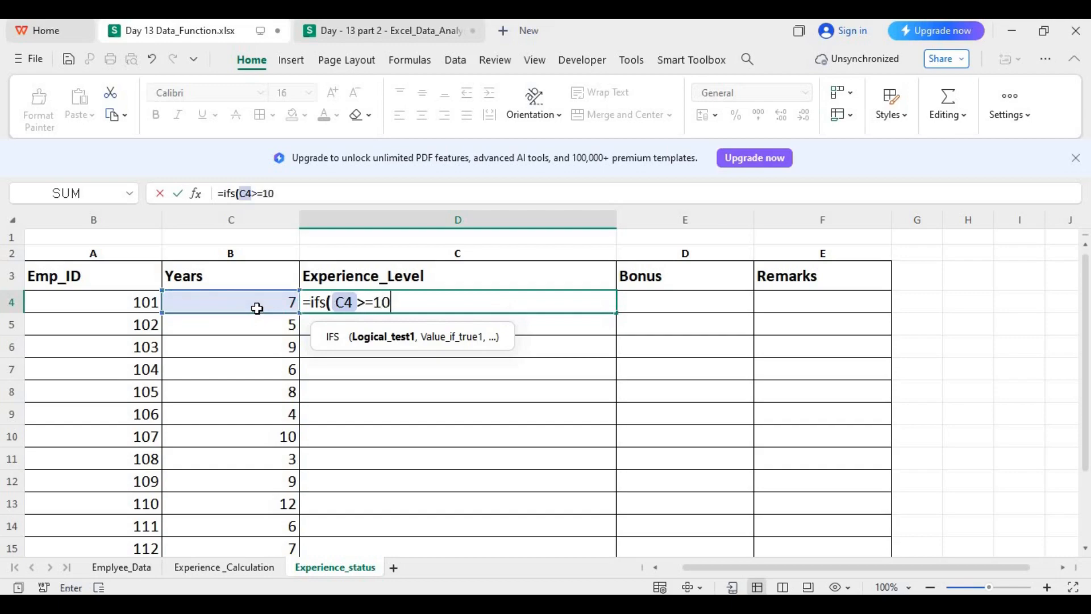
{"action": "type", "text": ",\"Senior"}
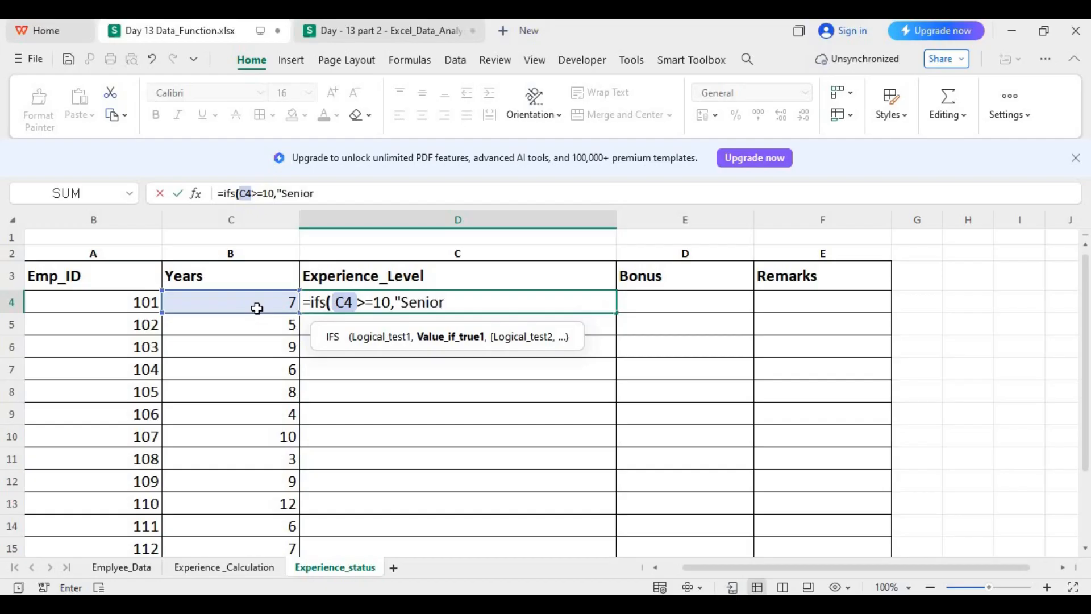
{"action": "type", "text": "\","}
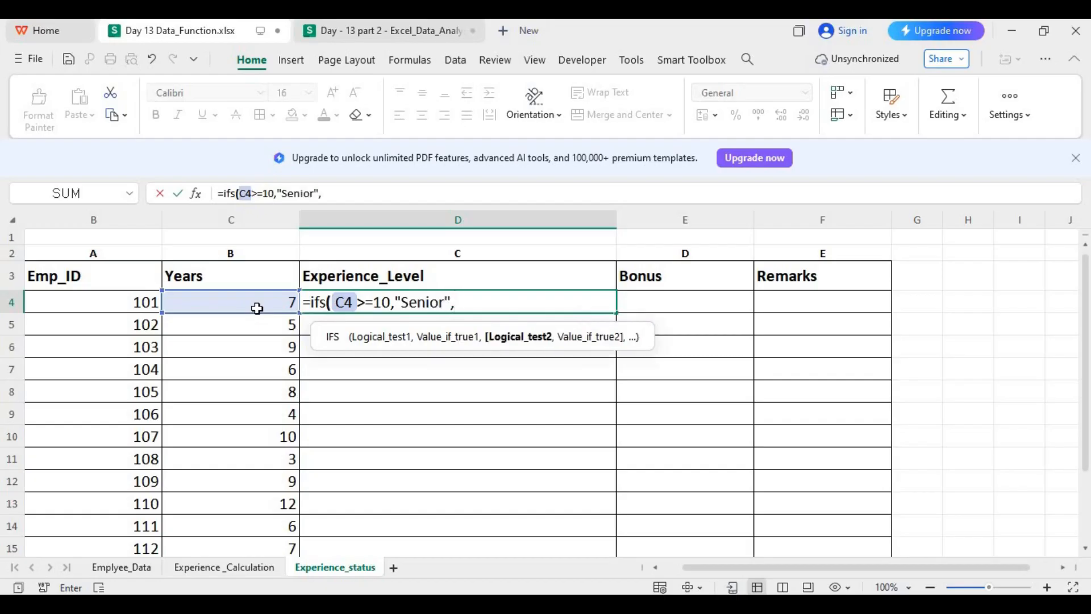
Step: Add a second condition to D4's IFS formula, returning "Mid" when C4>=5
{"action": "left_click", "coordinate": [257, 304]}
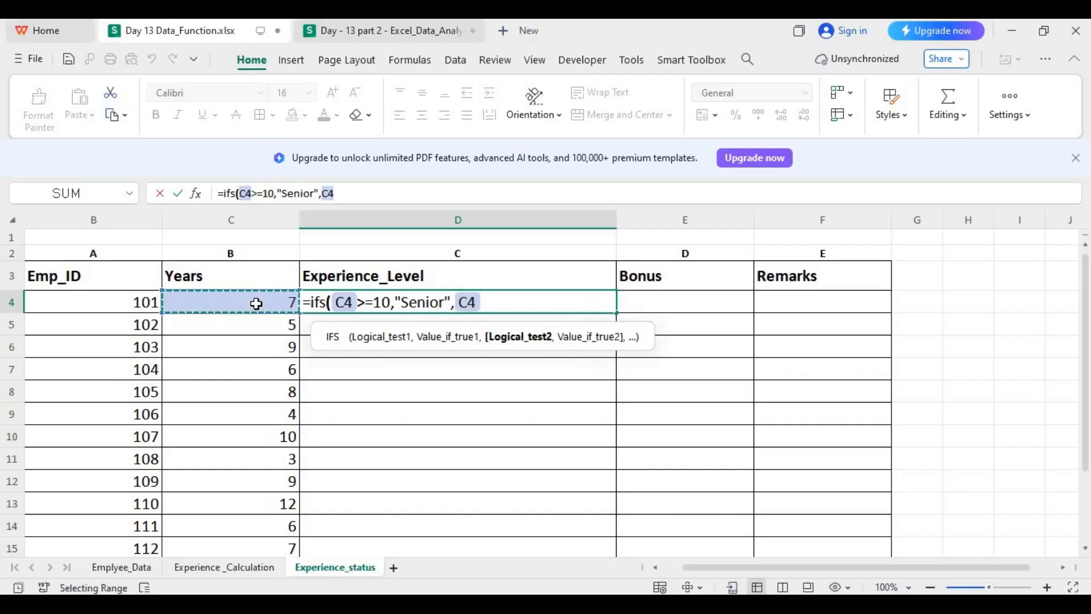
{"action": "type", "text": ">"}
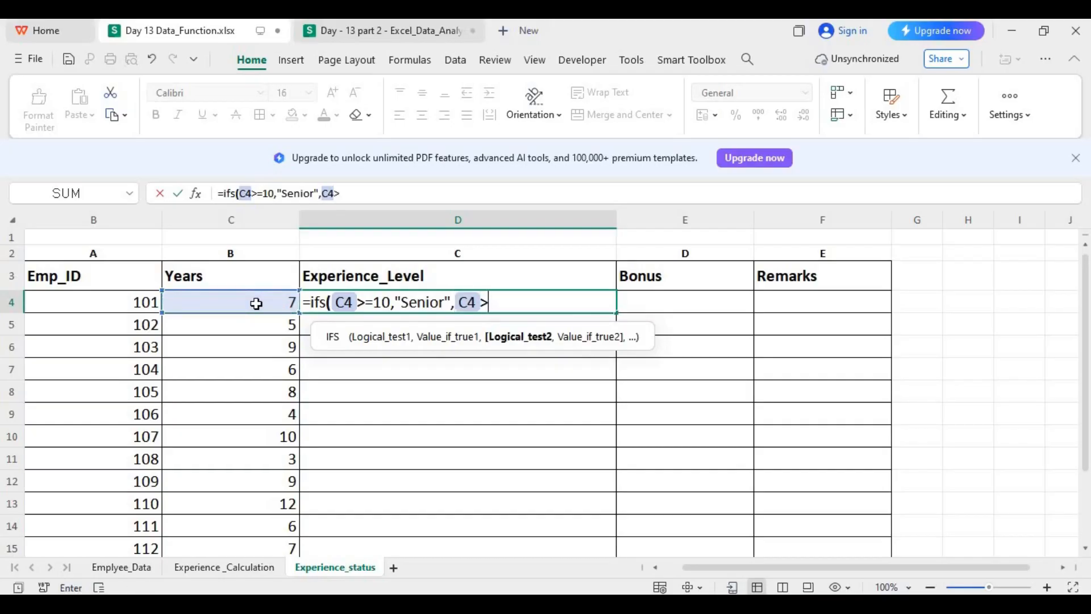
{"action": "type", "text": "=5,\"Mid\""}
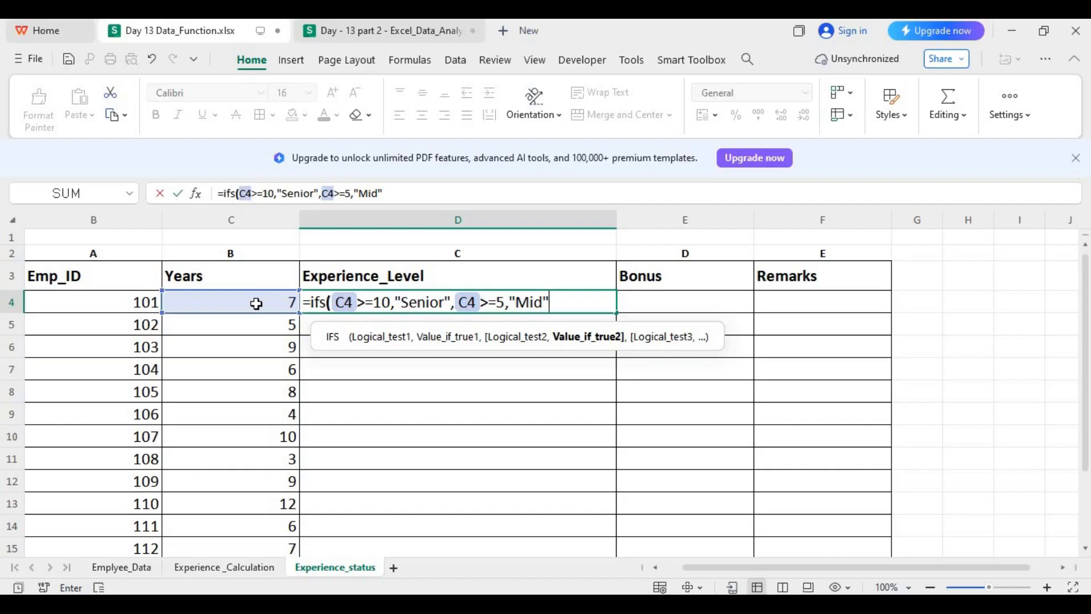
{"action": "type", "text": ","}
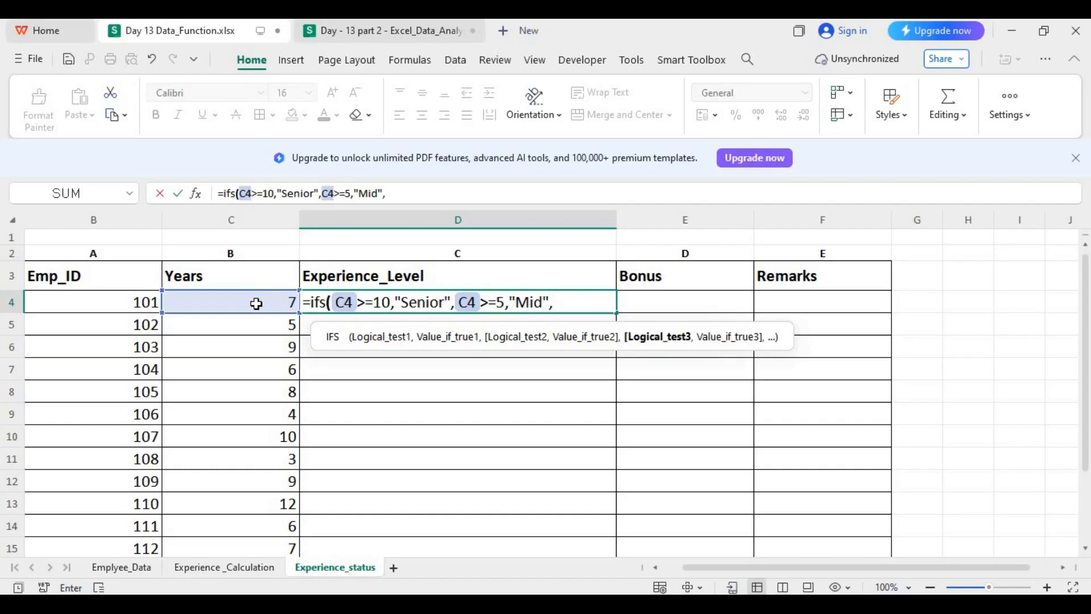
Step: Complete D4's IFS formula with a third condition, C4<5, returning "Junior"
{"action": "left_click", "coordinate": [250, 310]}
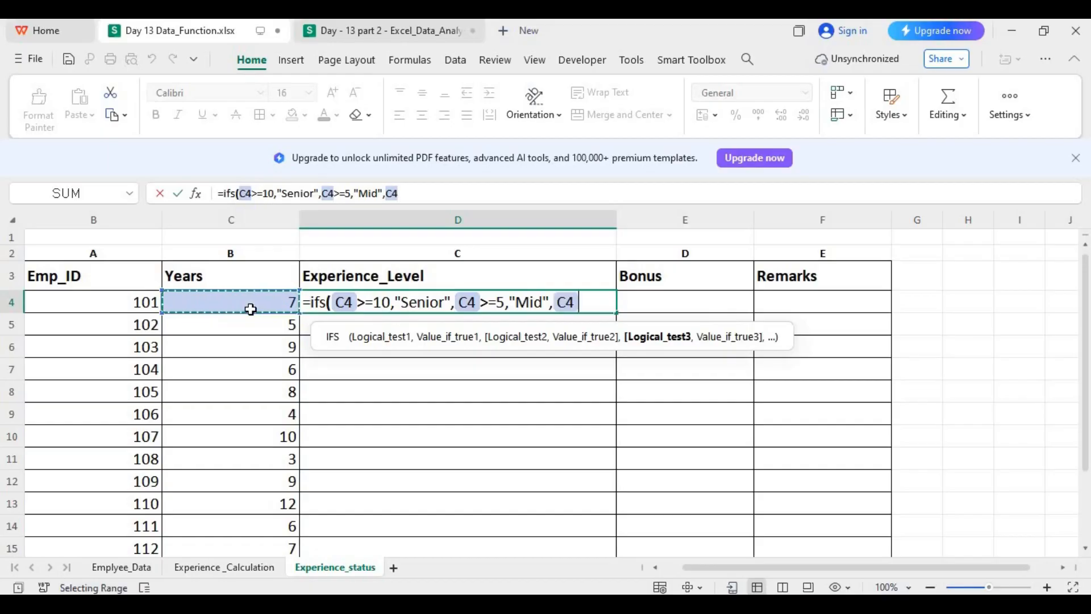
{"action": "type", "text": ">="}
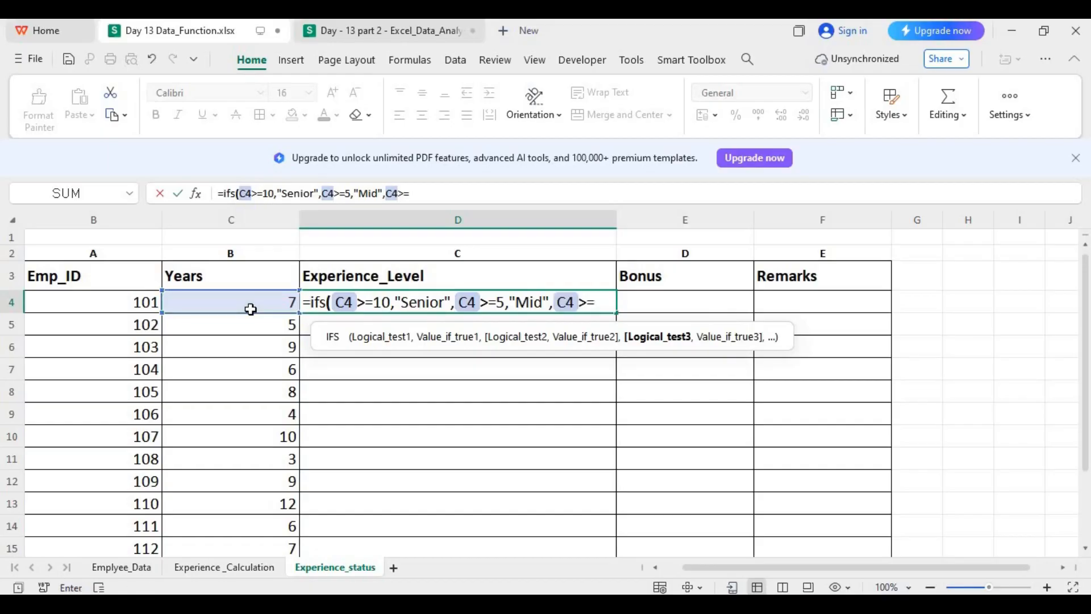
{"action": "key", "text": "BackSpace"}
{"action": "key", "text": "BackSpace"}
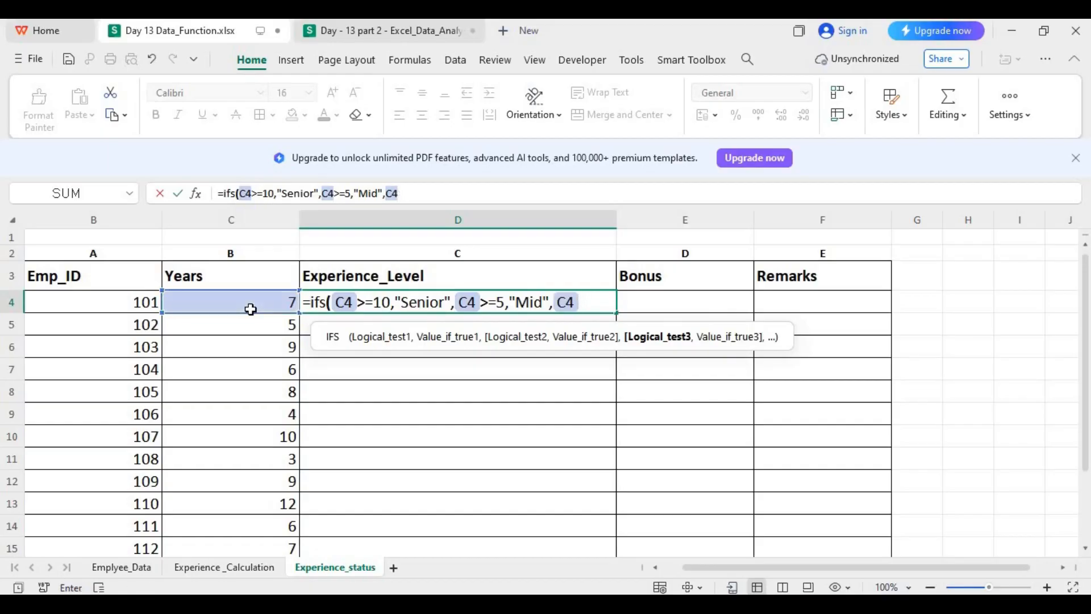
{"action": "type", "text": "<"}
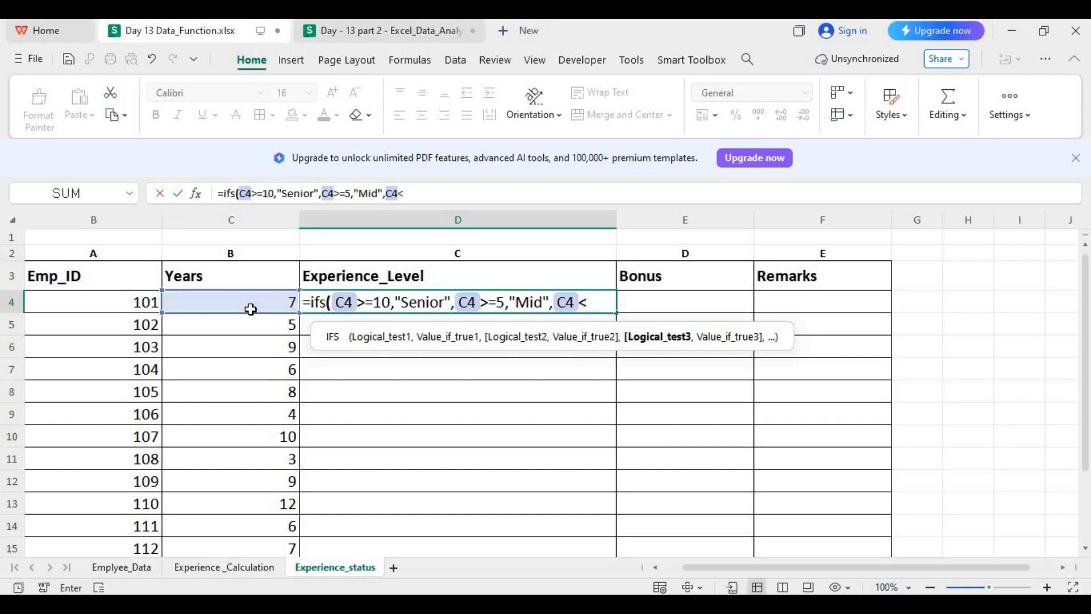
{"action": "type", "text": "5,\""}
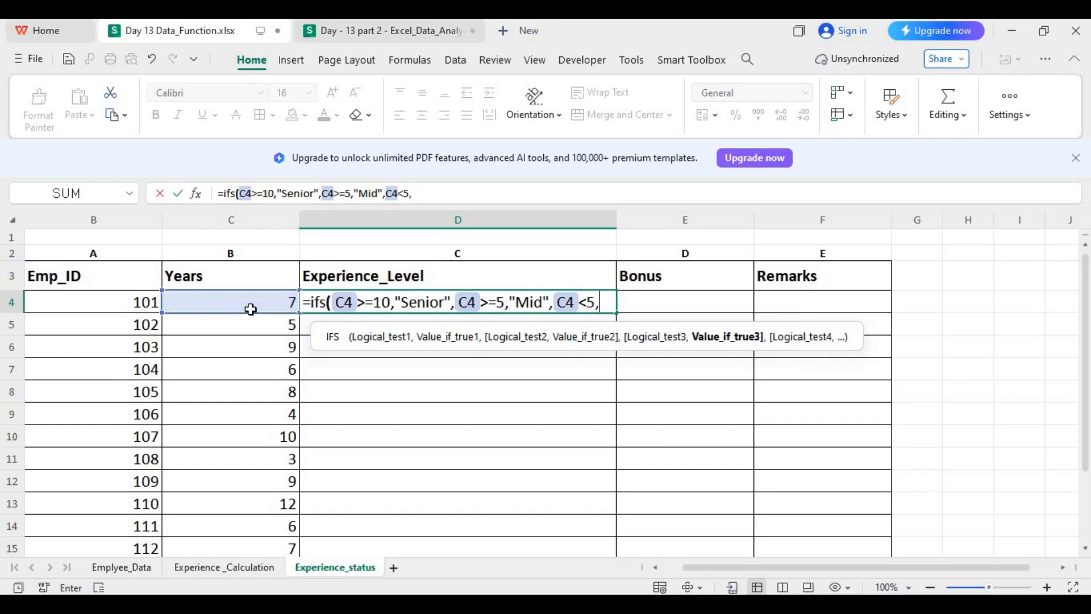
{"action": "type", "text": "Ju"}
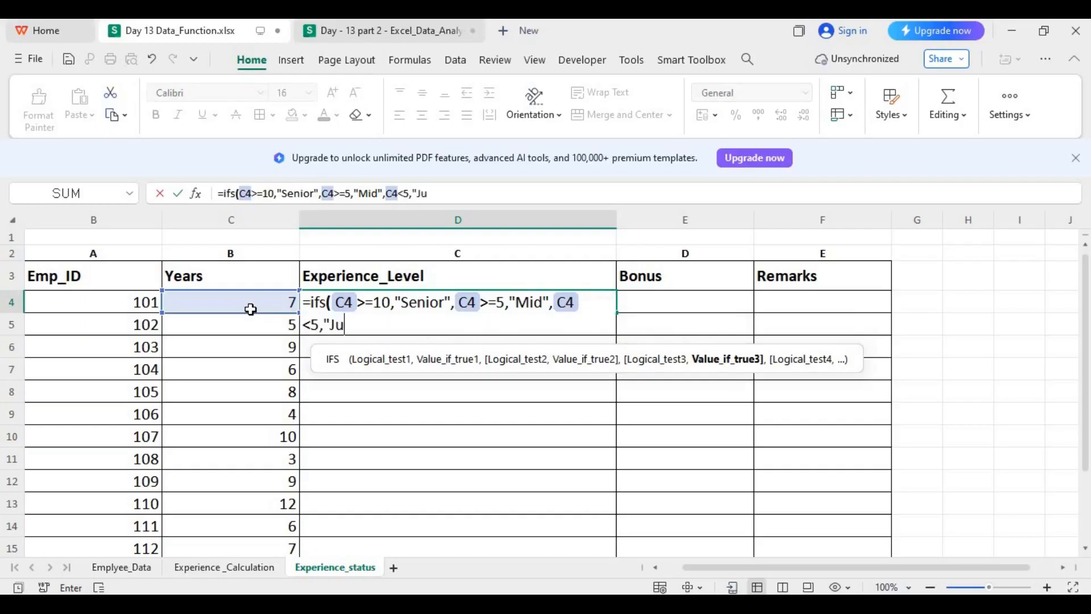
{"action": "type", "text": "nior"}
{"action": "type", "text": "\")"}
{"action": "key", "text": "Return"}
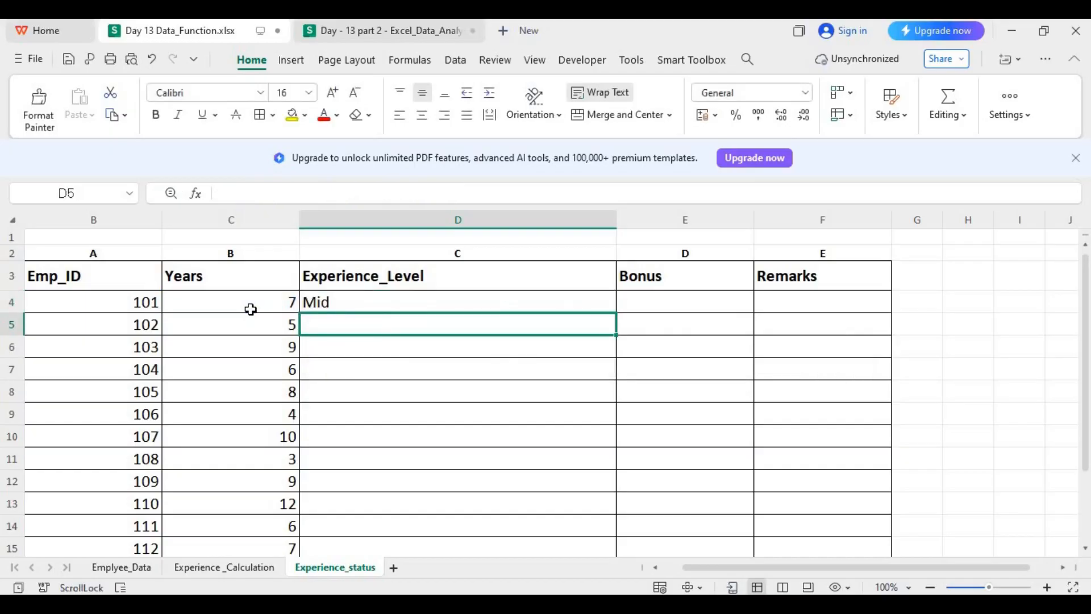
Step: Fill the IFS formula from D4 down through D18 for the remaining employees
{"action": "left_click", "coordinate": [547, 300]}
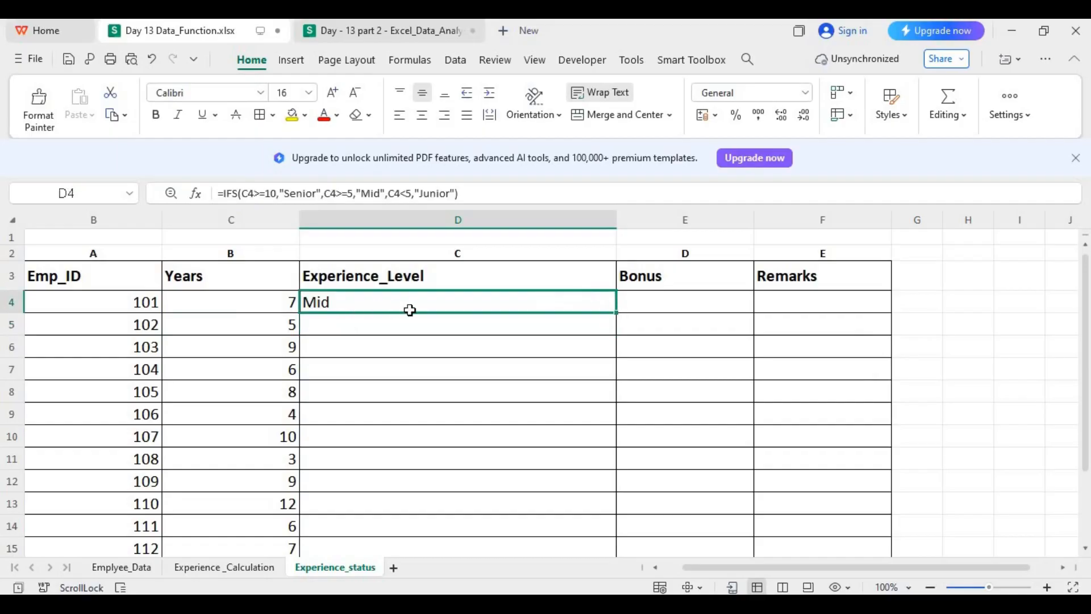
{"action": "double_click", "coordinate": [617, 314]}
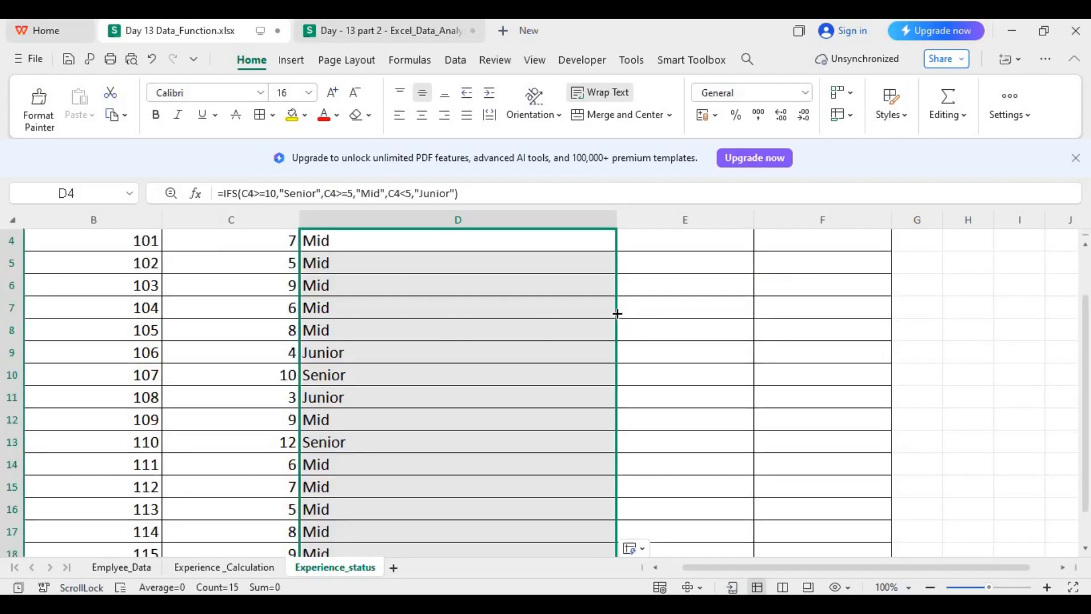
{"action": "scroll", "coordinate": [691, 315], "scroll_direction": "up", "scroll_amount": 2}
Step: Narrow the Experience_Level column and slightly widen the Bonus column, keeping E4, the bonus cell for employee 101, selected
{"action": "left_click", "coordinate": [541, 309]}
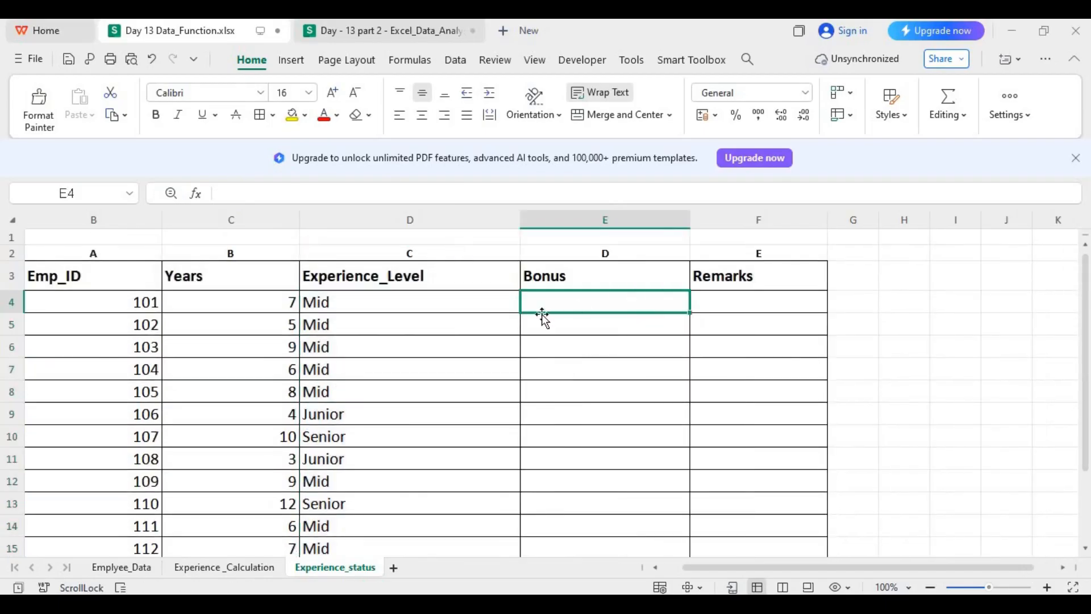
{"action": "left_click", "coordinate": [481, 304]}
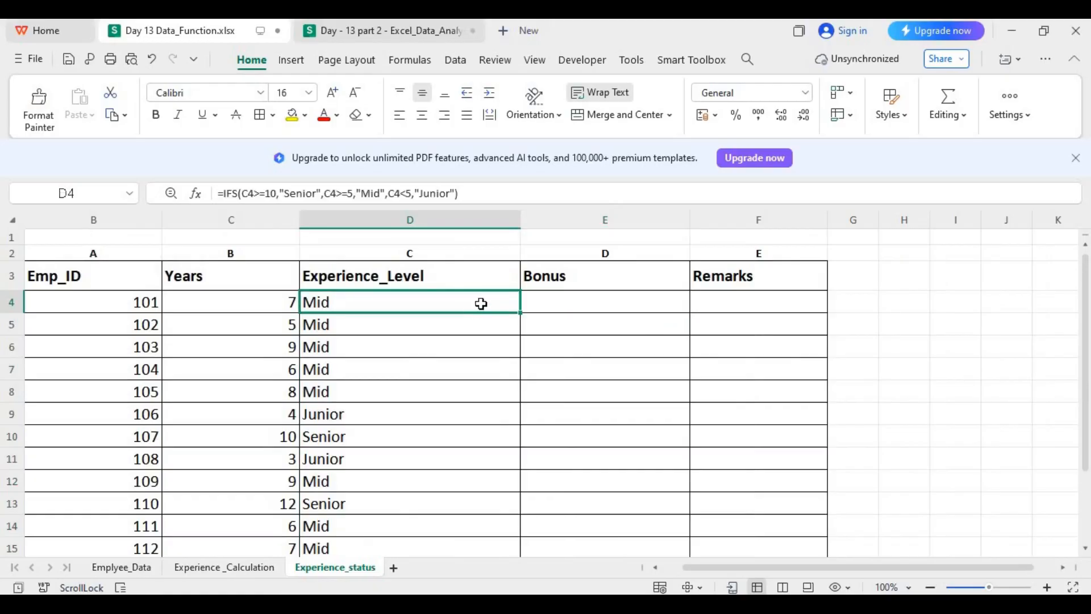
{"action": "left_click", "coordinate": [587, 300]}
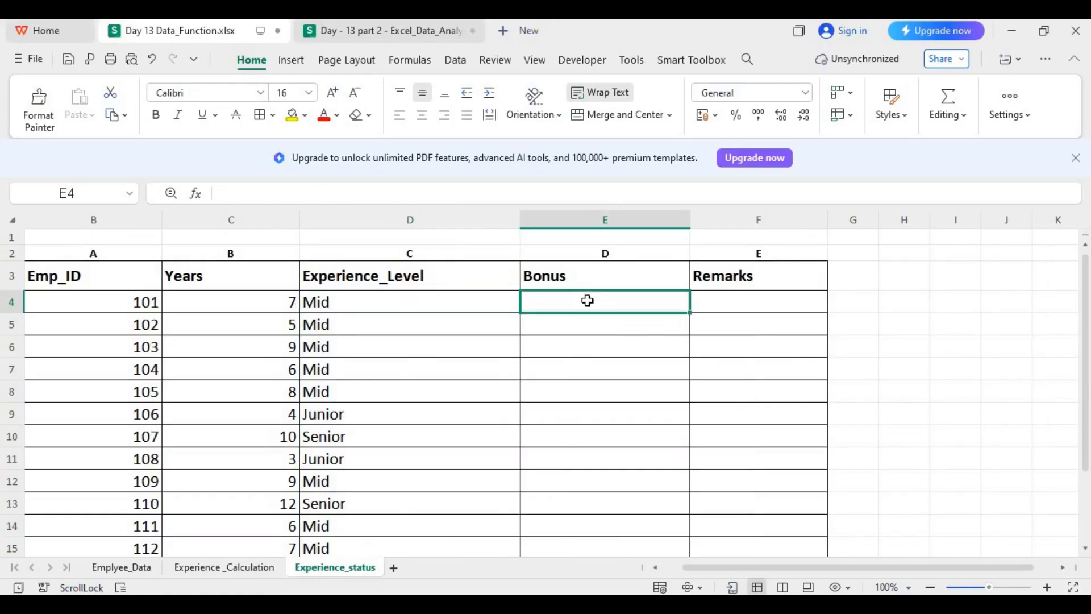
{"action": "left_click", "coordinate": [459, 298]}
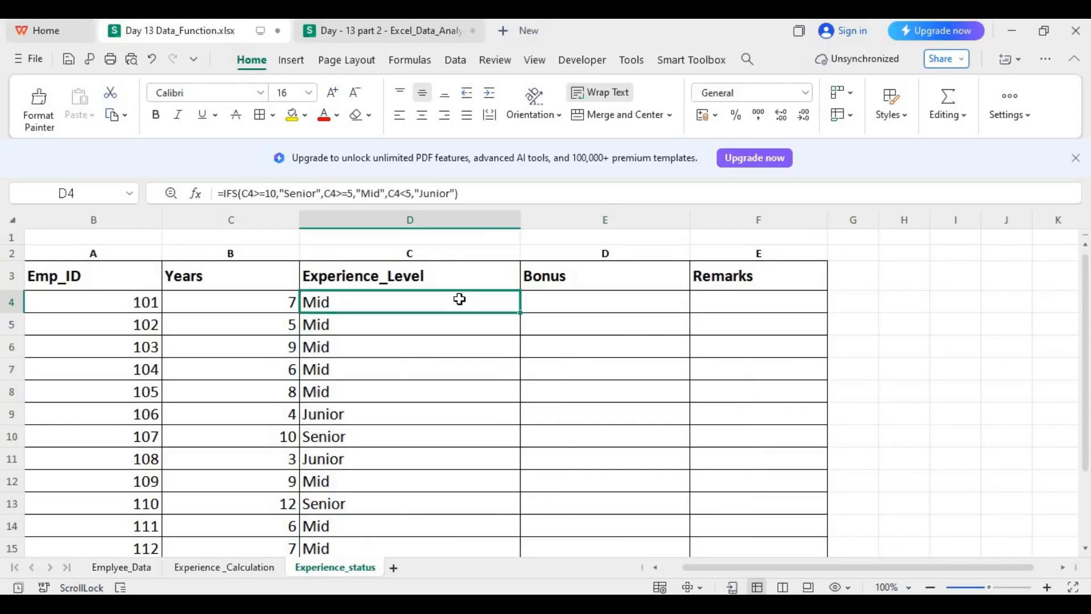
{"action": "left_click", "coordinate": [585, 305]}
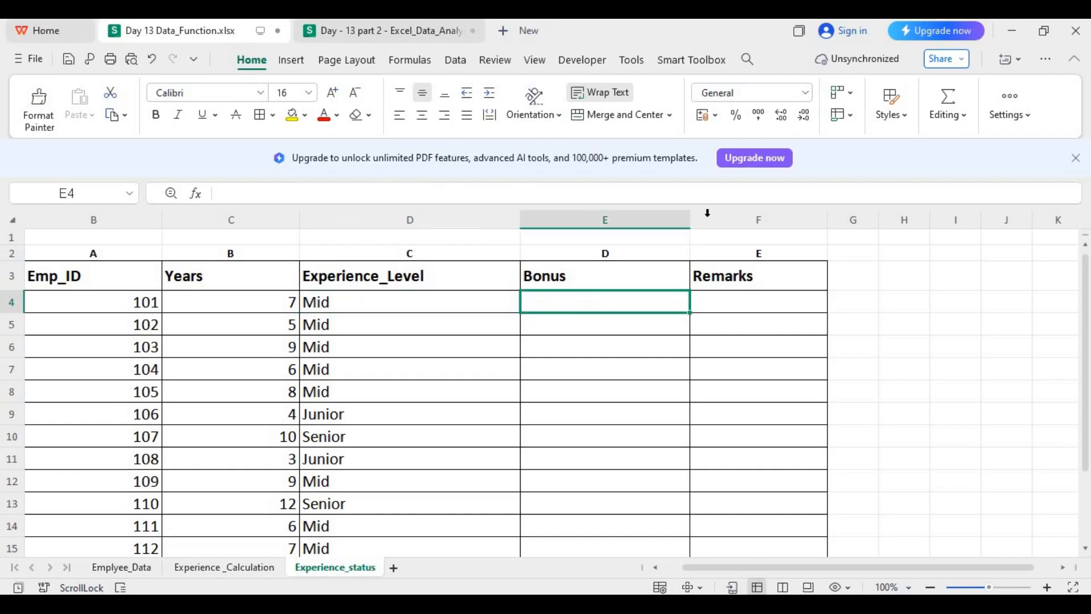
{"action": "left_click_drag", "start_coordinate": [694, 218], "coordinate": [700, 218]}
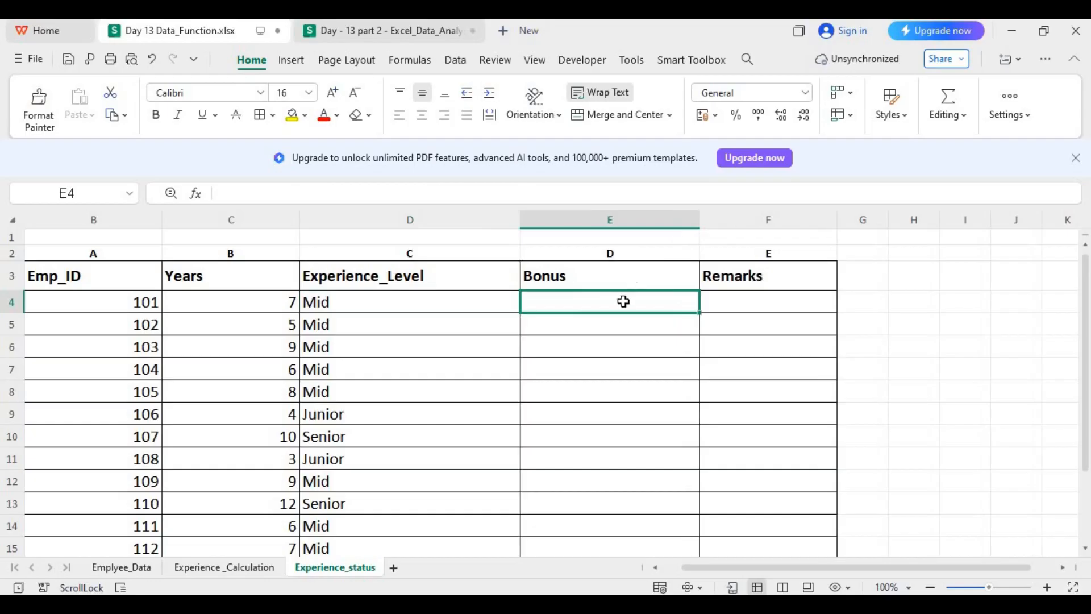
Step: Start an IF formula in E4 whose logical test compares the years in C4 using >=
{"action": "type", "text": "=if"}
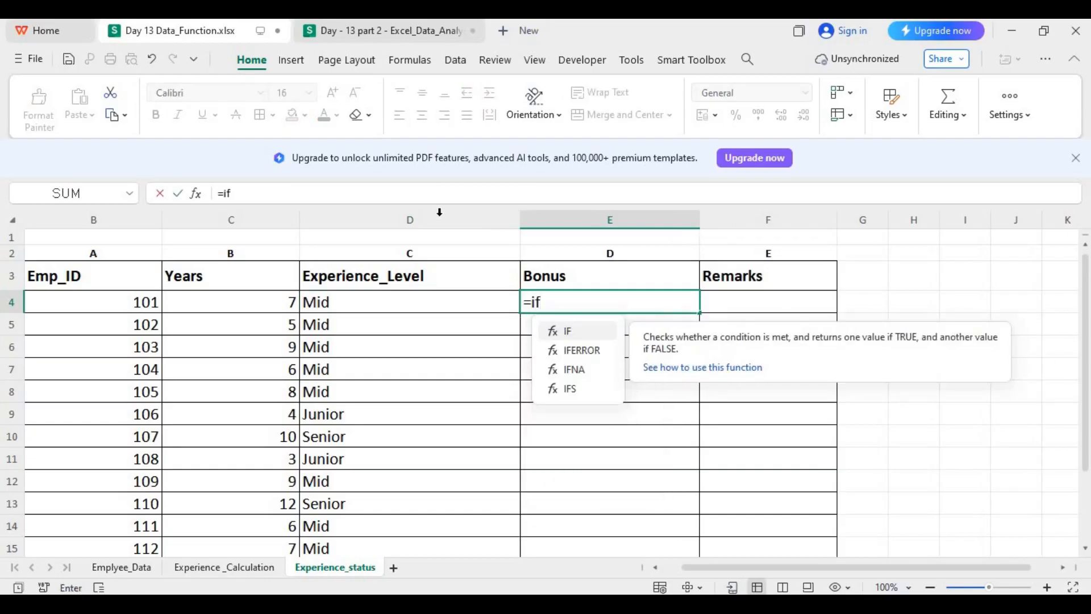
{"action": "type", "text": "("}
{"action": "left_click", "coordinate": [227, 304]}
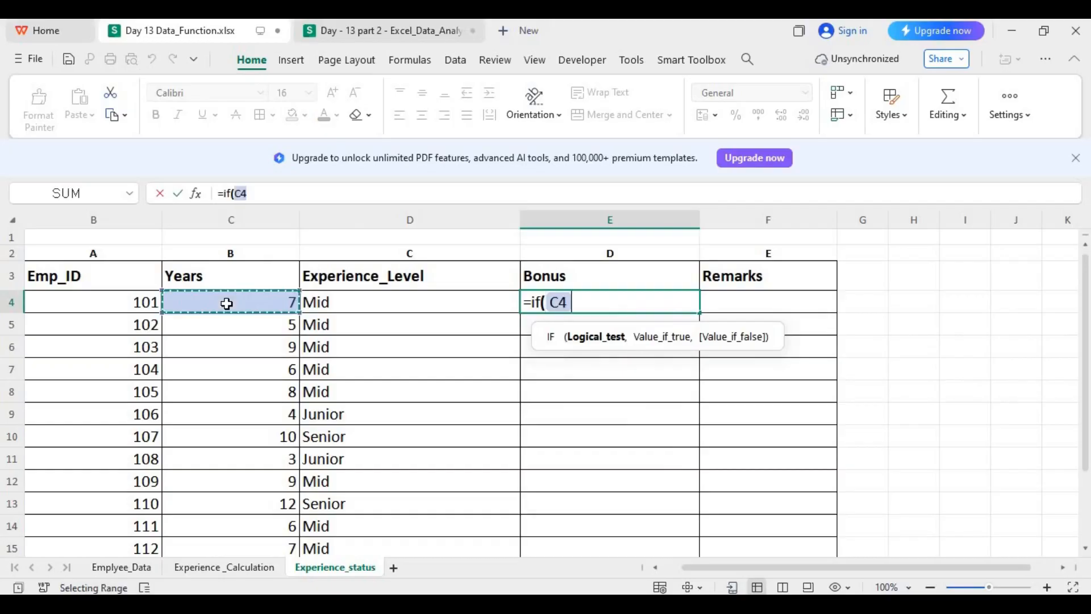
{"action": "type", "text": ">="}
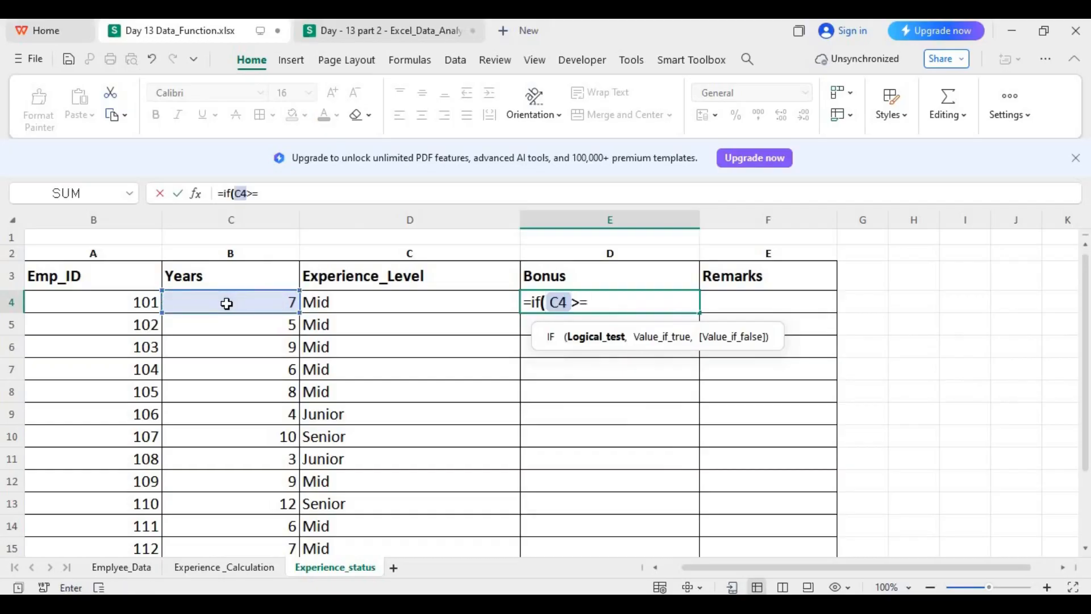
Step: Complete the Bonus formula in E4 as =IF(C4>=10,20000,IF(C4>=5,10000,5000))
{"action": "type", "text": "10,"}
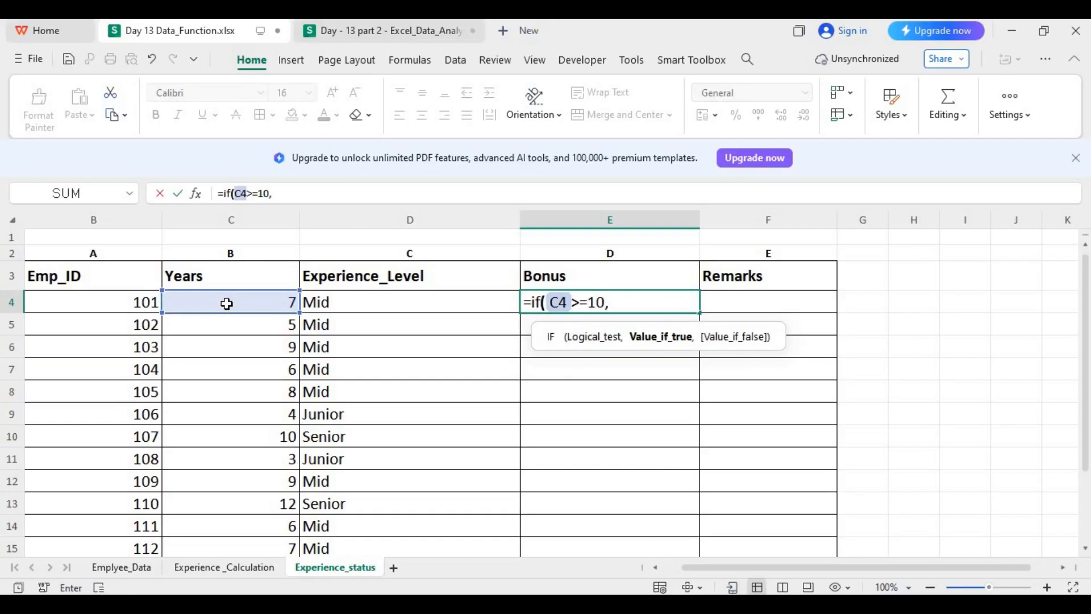
{"action": "type", "text": "20000,"}
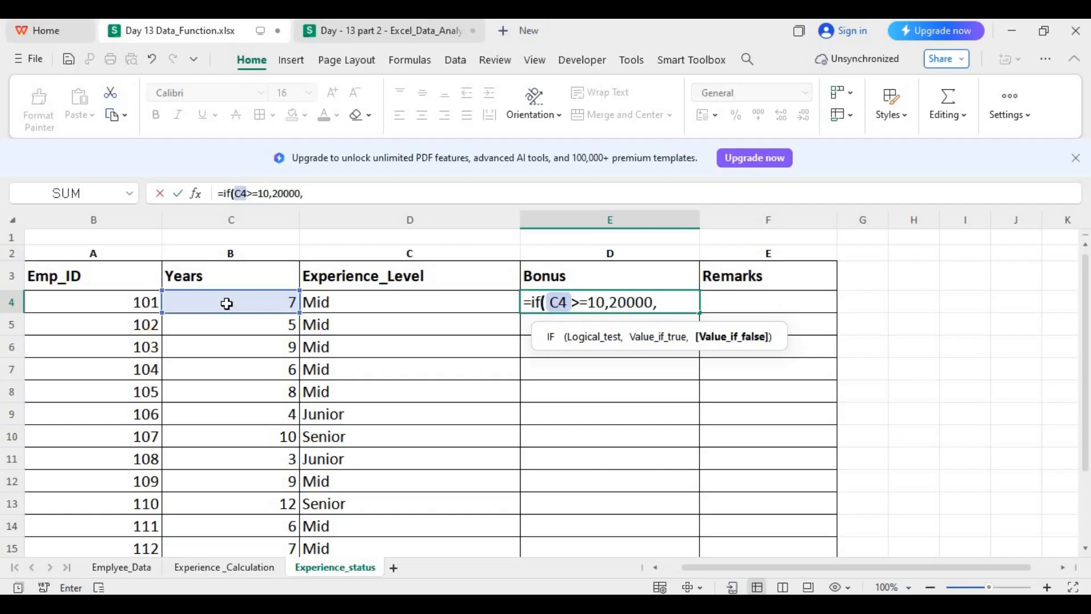
{"action": "type", "text": "if("}
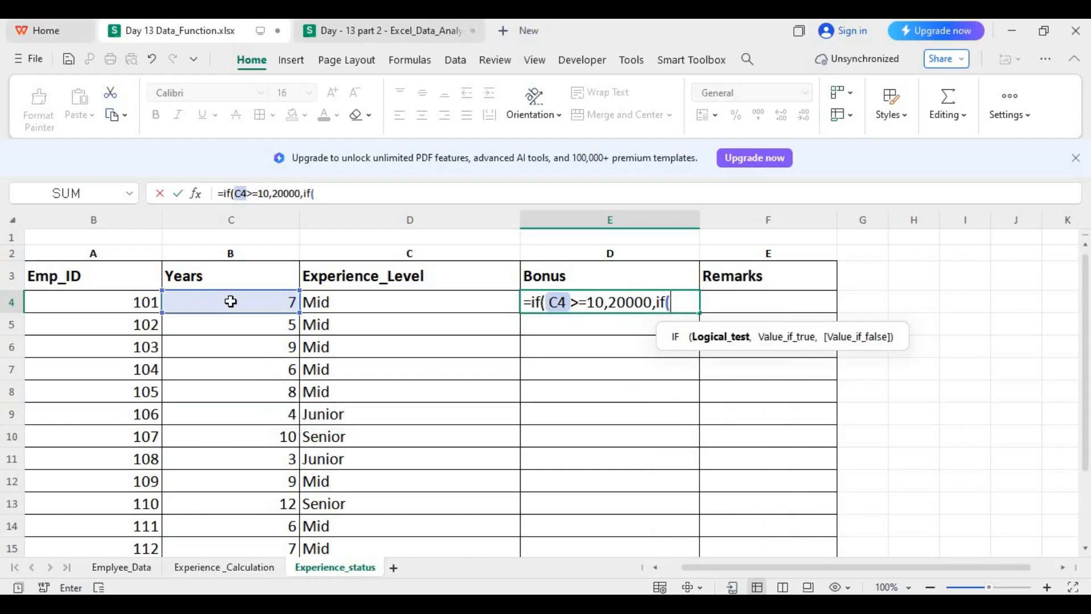
{"action": "left_click", "coordinate": [229, 302]}
{"action": "type", "text": ">"}
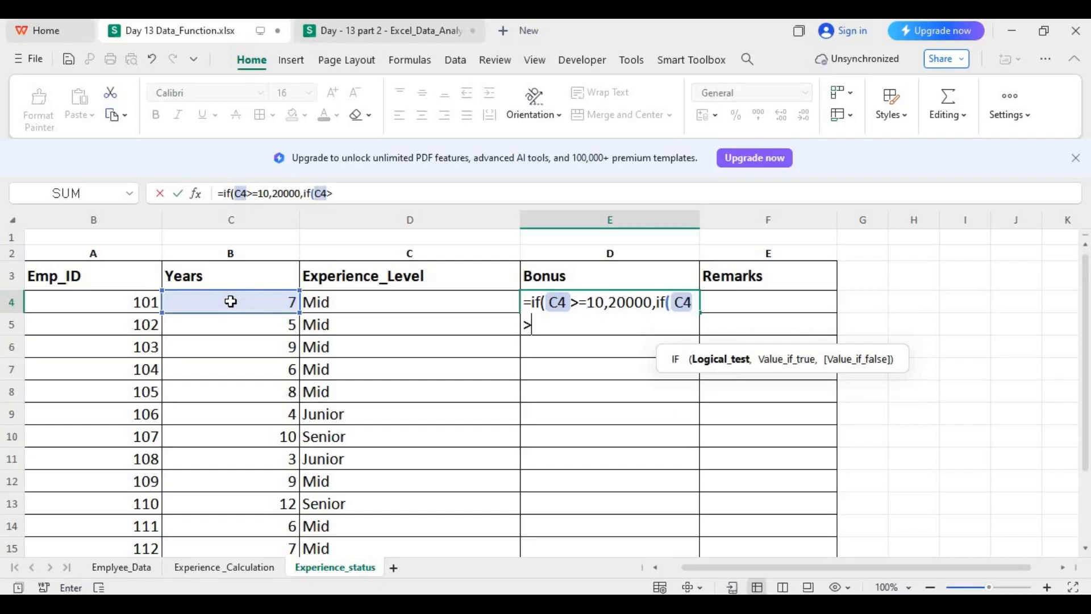
{"action": "type", "text": "=5,10"}
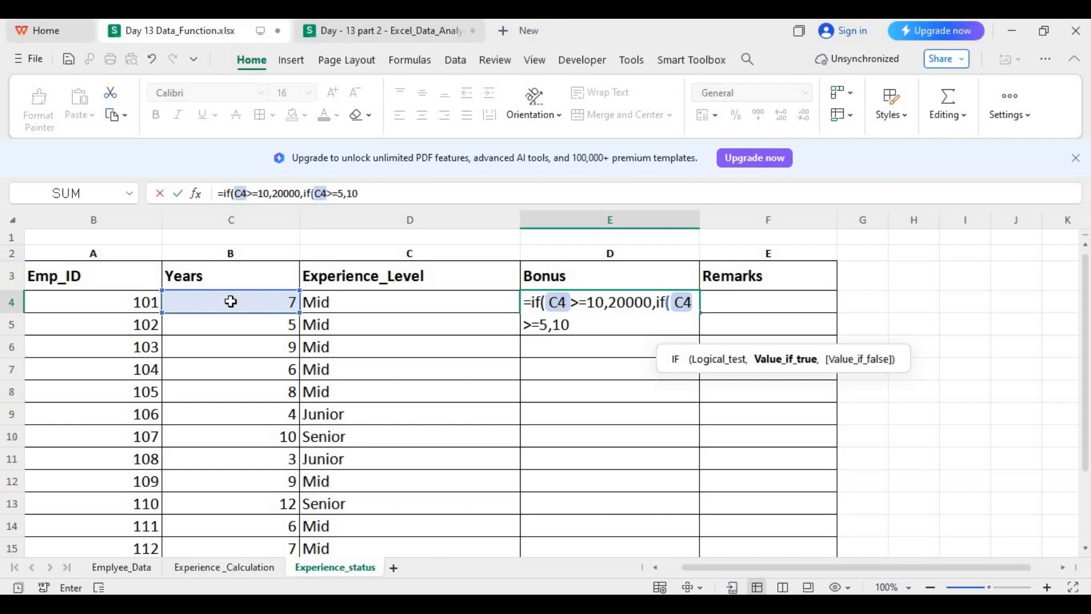
{"action": "type", "text": "000,5000"}
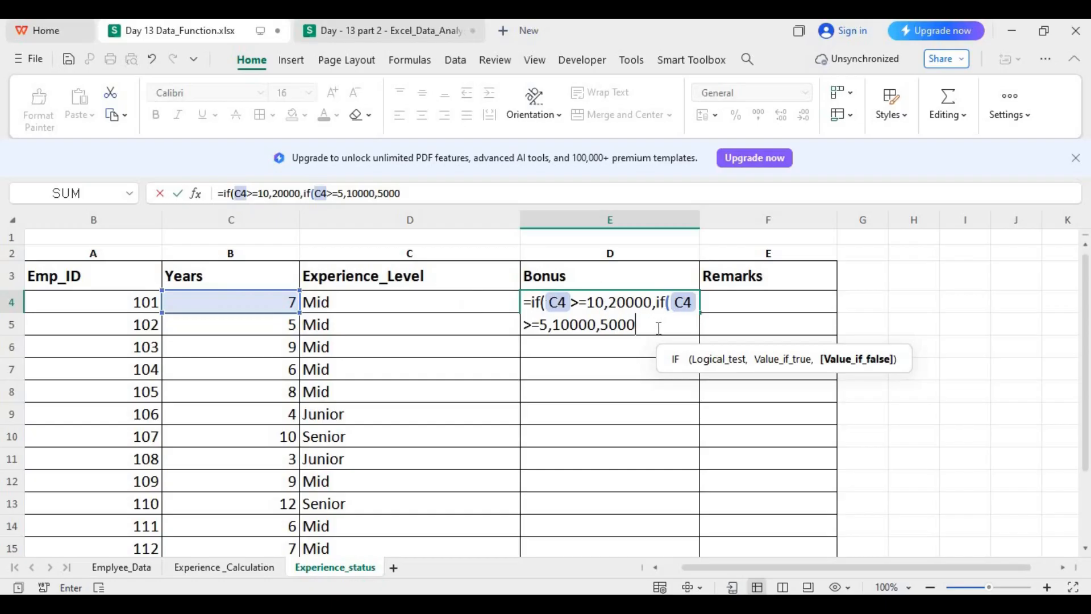
{"action": "type", "text": "))"}
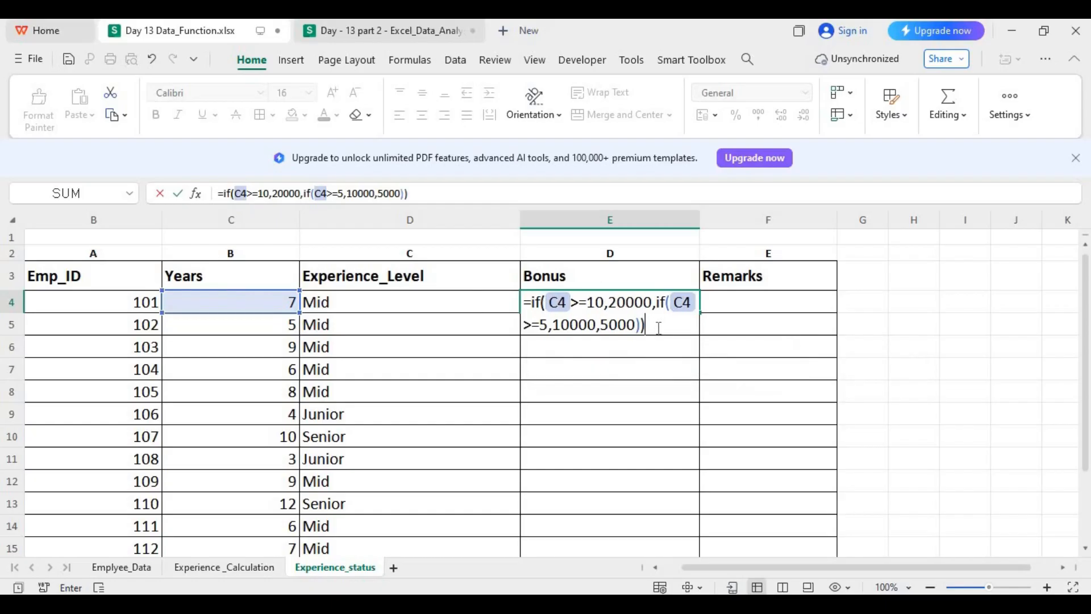
{"action": "key", "text": "Return"}
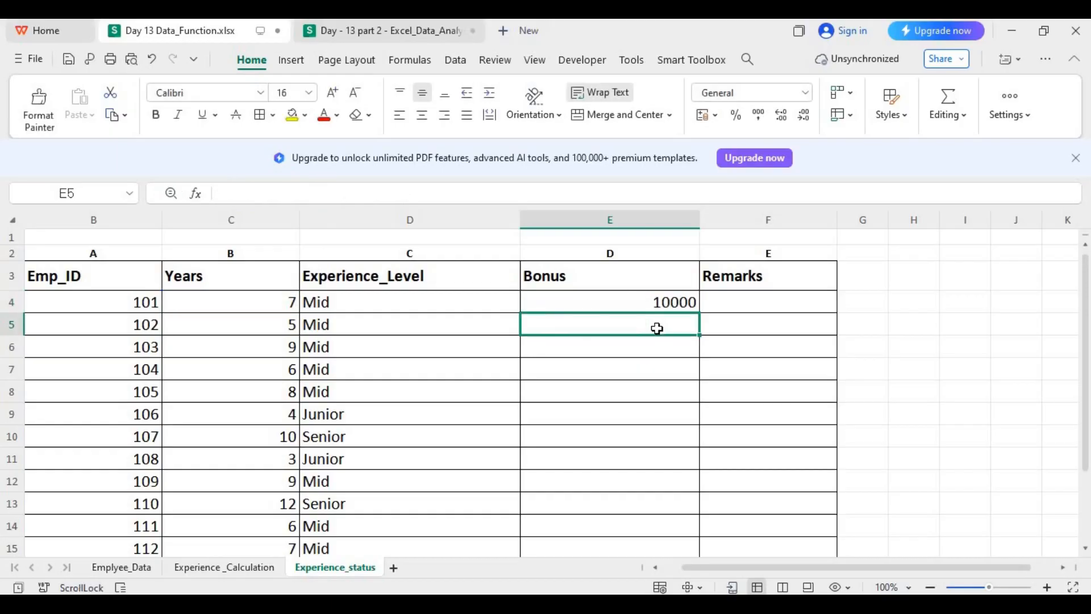
Step: Fill the Bonus formula from E4 down through all the employee rows
{"action": "left_click", "coordinate": [677, 302]}
{"action": "double_click", "coordinate": [699, 312]}
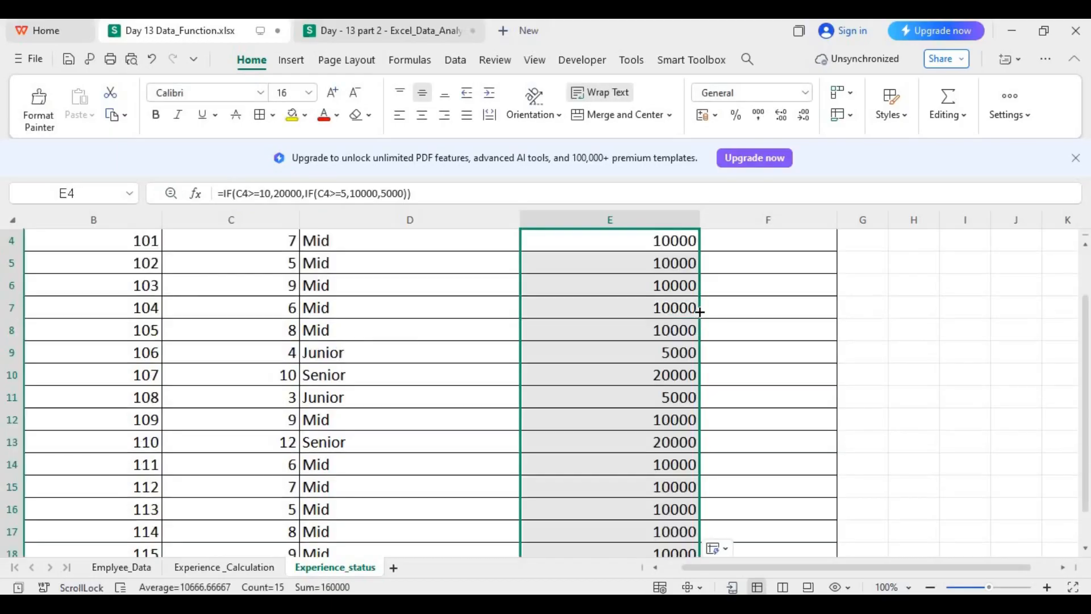
{"action": "scroll", "coordinate": [1086, 426], "scroll_direction": "up", "scroll_amount": 1}
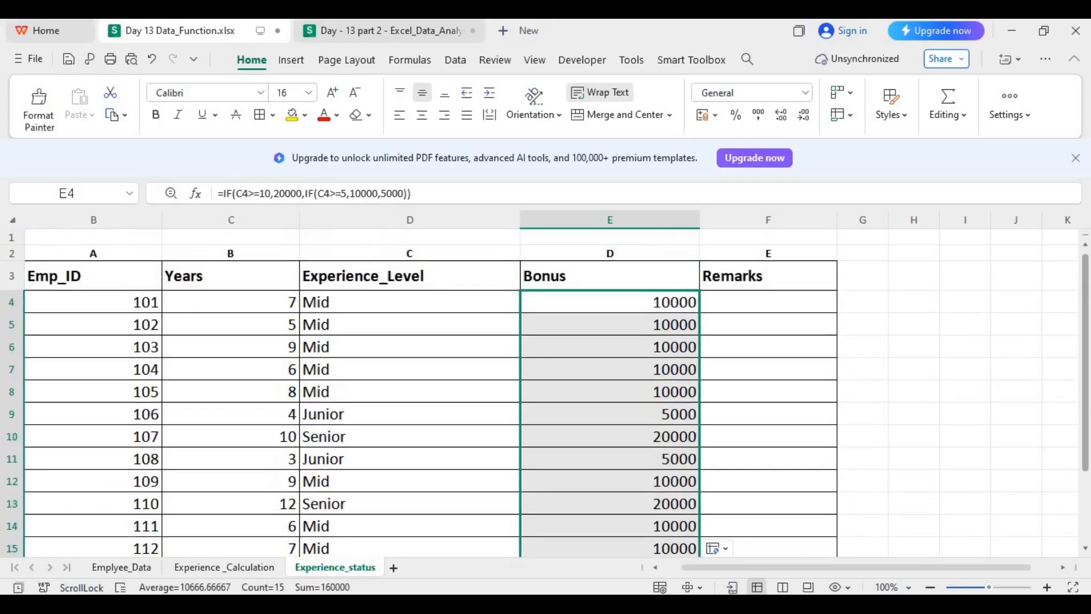
Step: Enter the formula =IF(C4>=5,"Eligible","Not Eligible") in the first Remarks cell, F4
{"action": "left_click", "coordinate": [809, 300]}
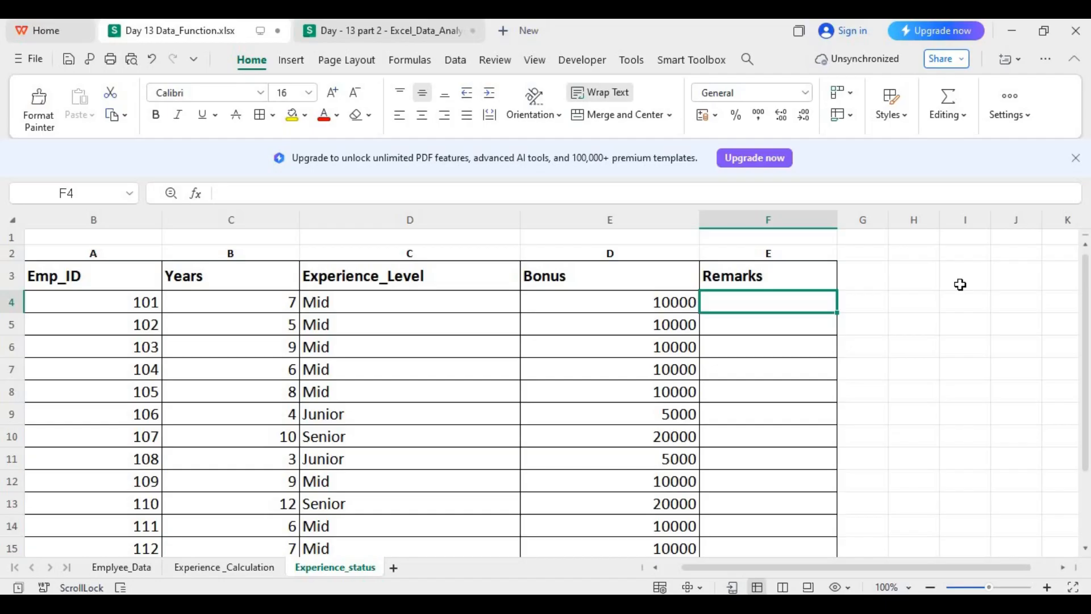
{"action": "type", "text": "=if"}
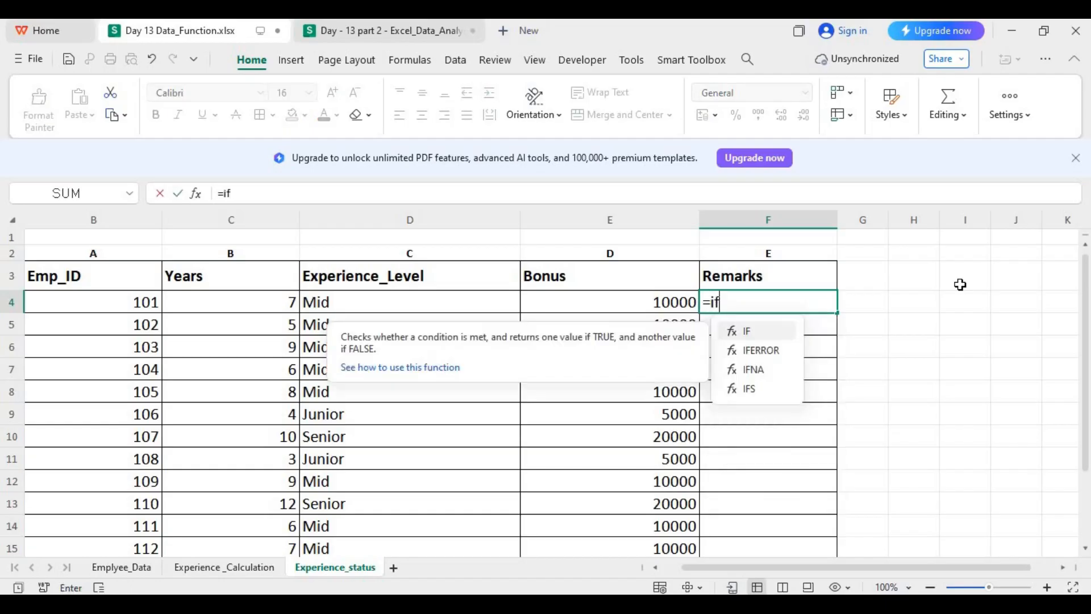
{"action": "type", "text": "("}
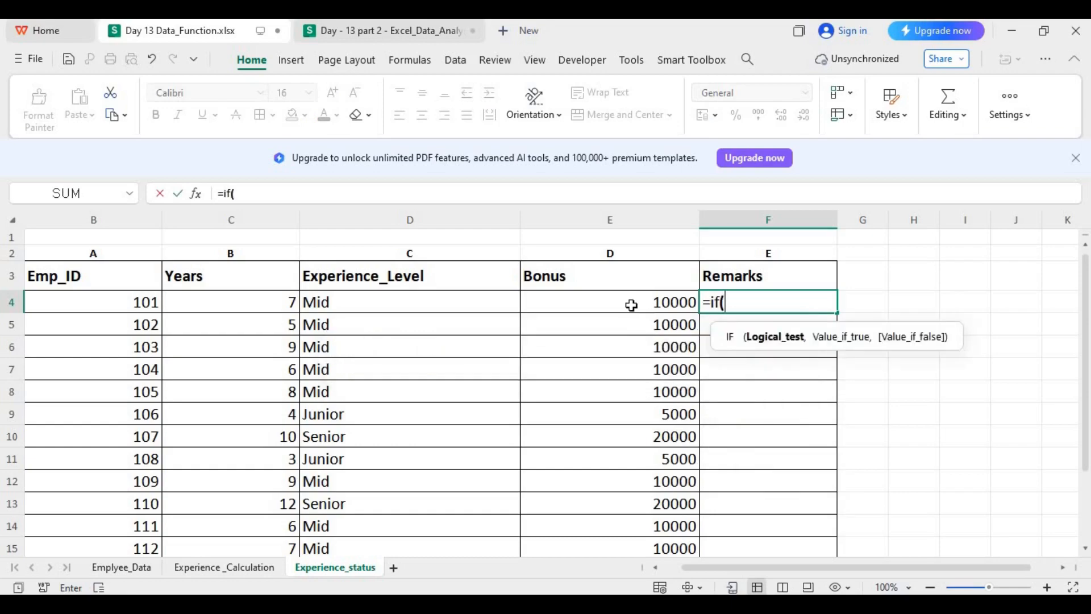
{"action": "left_click", "coordinate": [264, 300]}
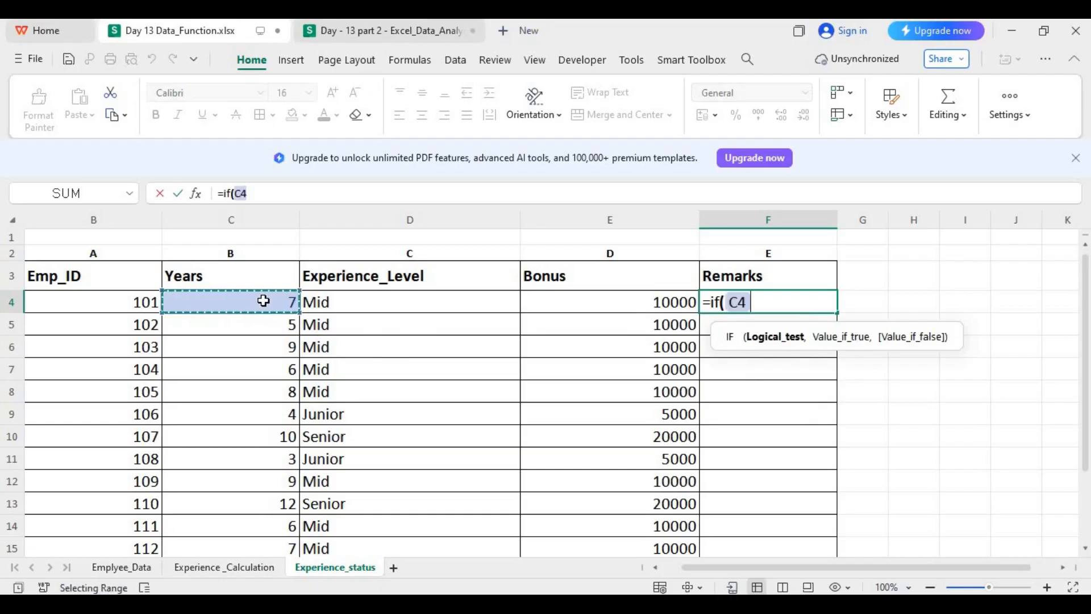
{"action": "type", "text": ">"}
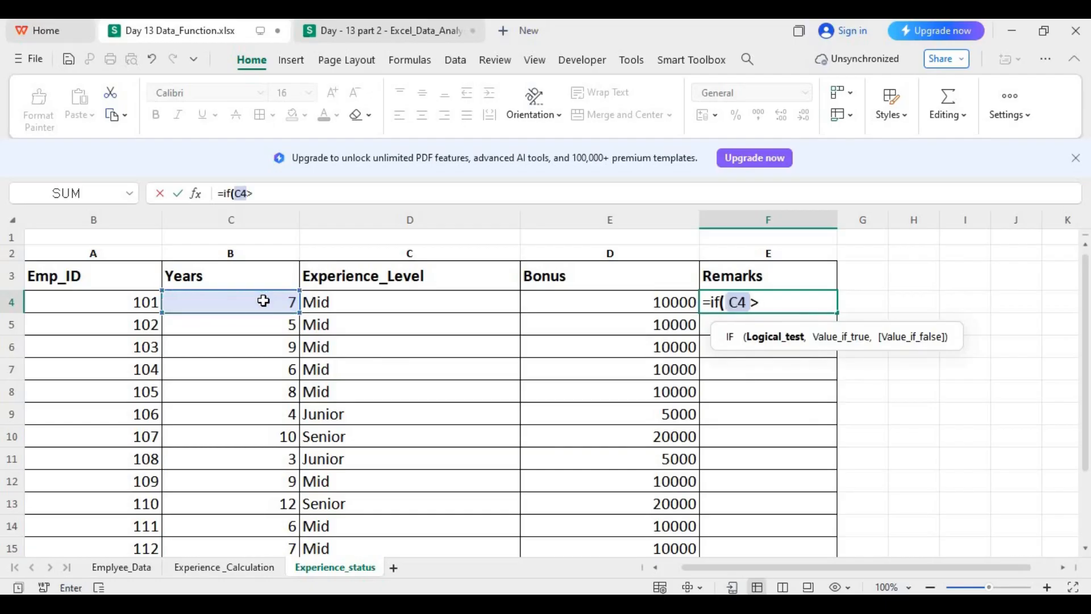
{"action": "type", "text": "=5,\"El"}
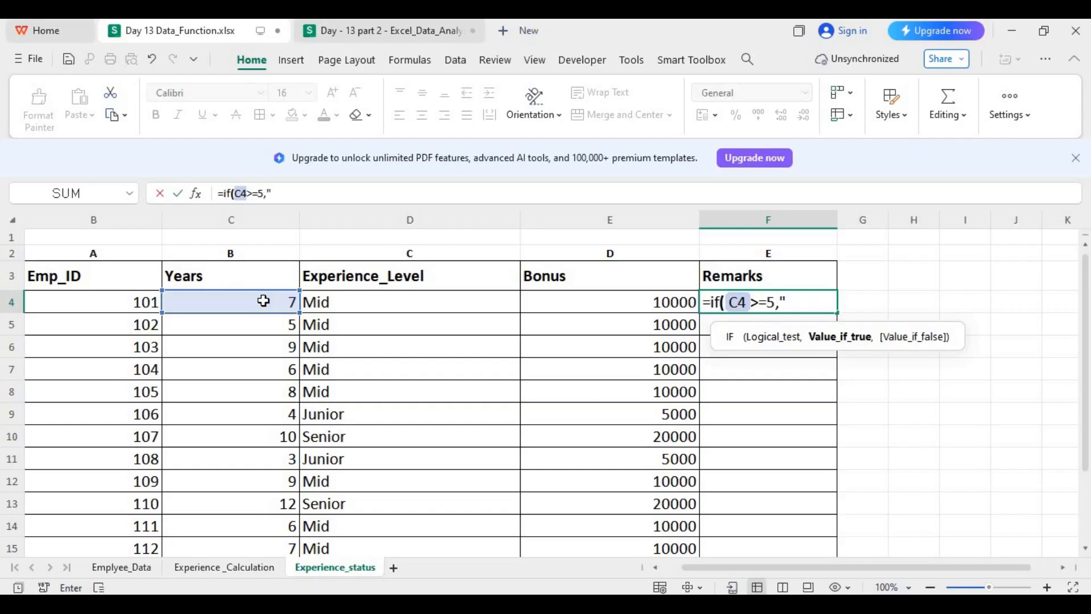
{"action": "type", "text": "igiba"}
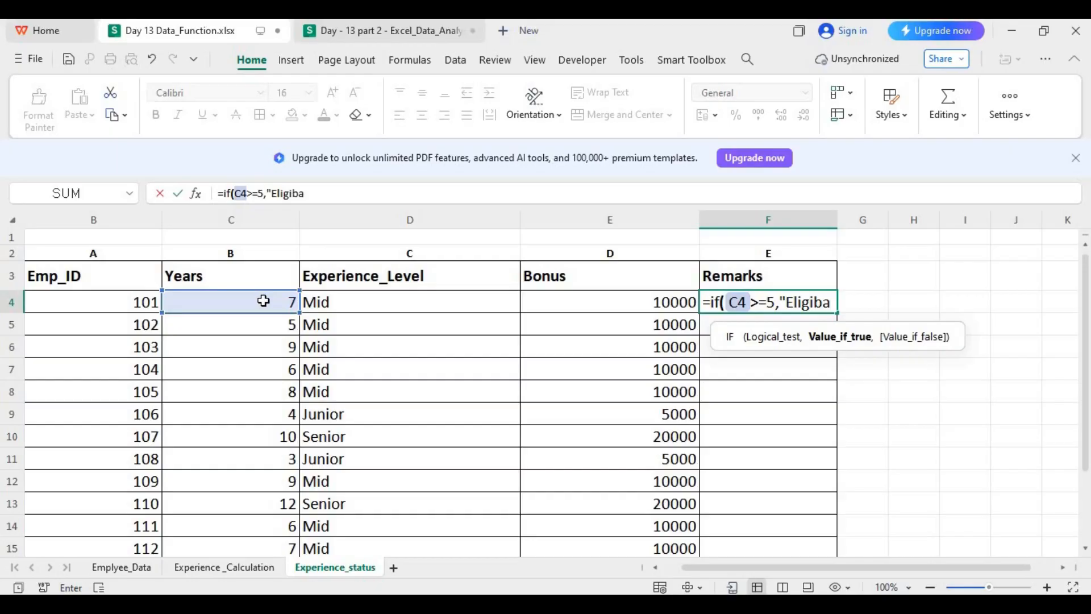
{"action": "key", "text": "BackSpace"}
{"action": "type", "text": "le\""}
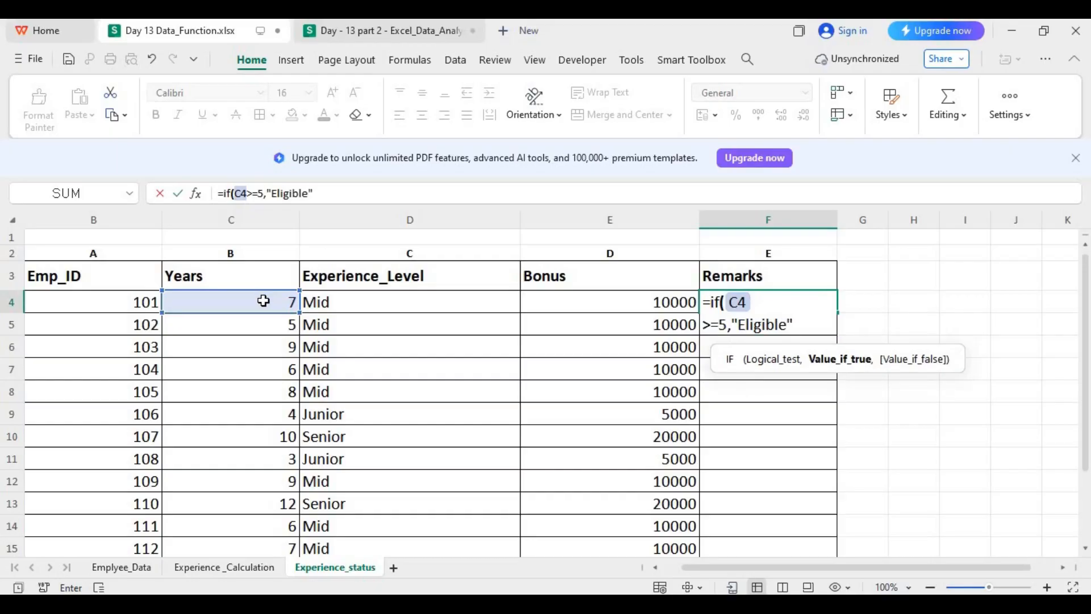
{"action": "type", "text": ",\""}
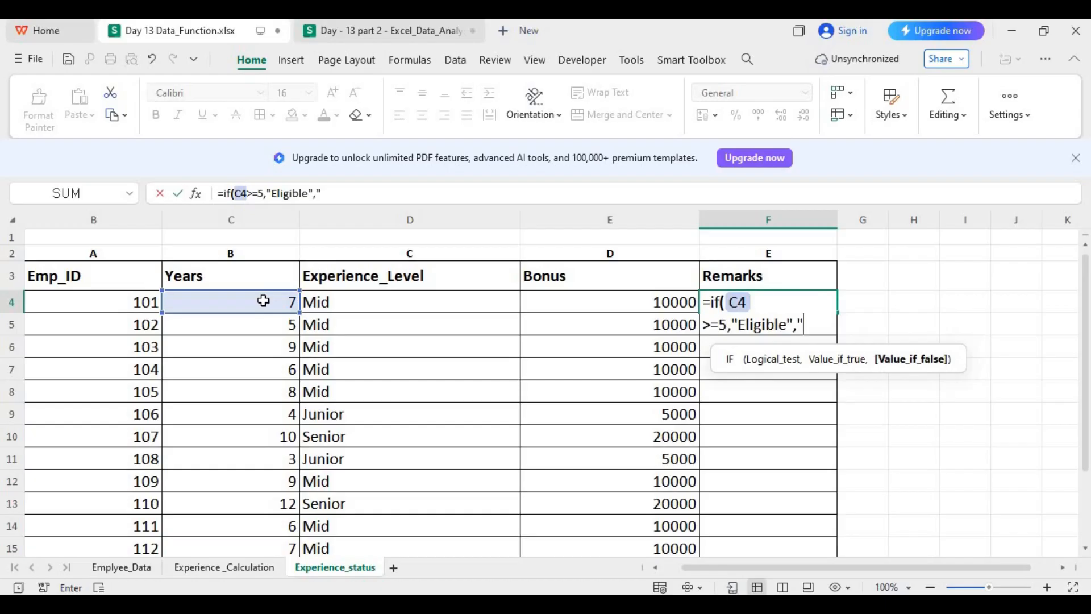
{"action": "type", "text": "Not Eligible"}
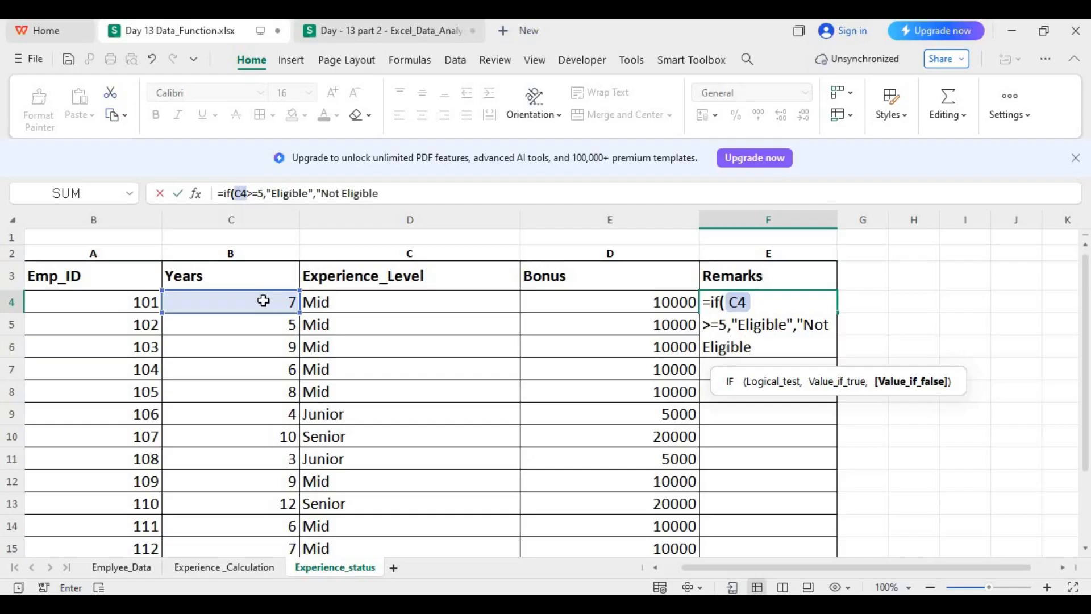
{"action": "type", "text": "\")"}
{"action": "key", "text": "Return"}
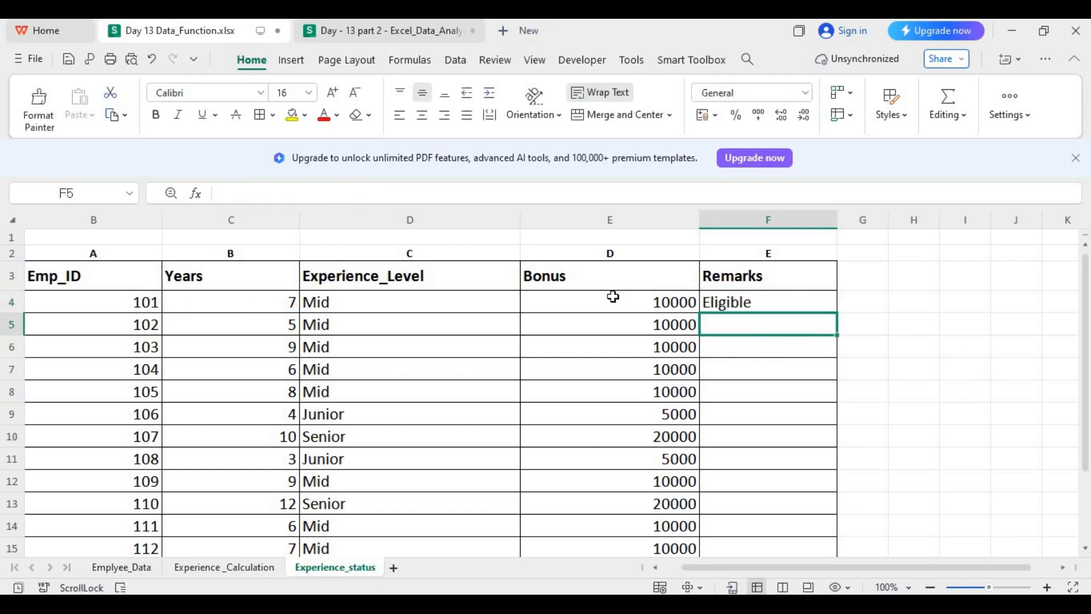
Step: Fill the Remarks formula from F4 down through all the employee rows
{"action": "left_click", "coordinate": [812, 308]}
{"action": "double_click", "coordinate": [835, 312]}
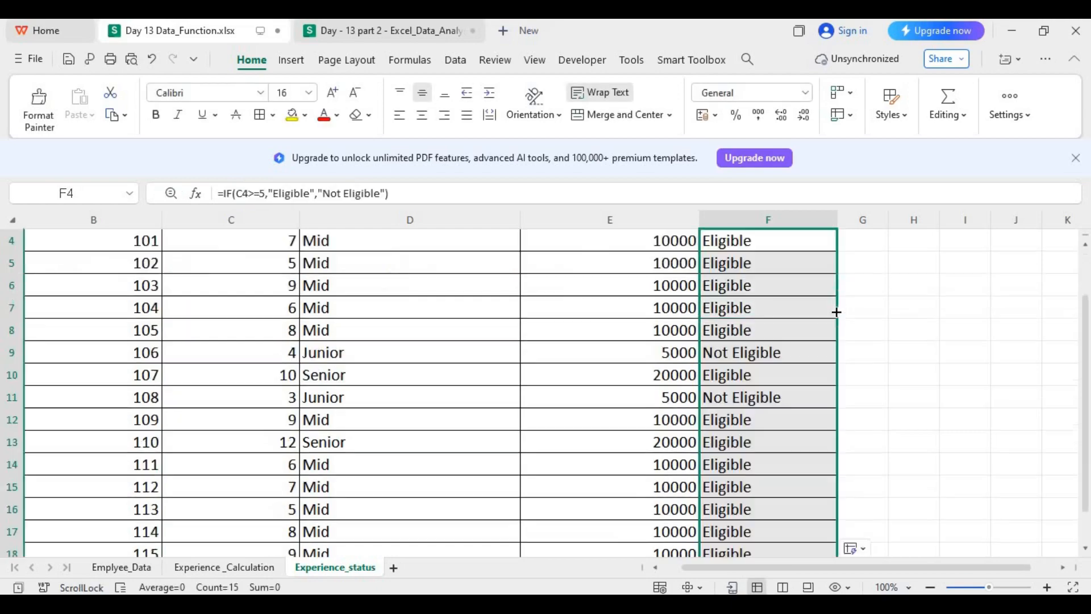
{"action": "scroll", "coordinate": [1086, 373], "scroll_direction": "up", "scroll_amount": 1}
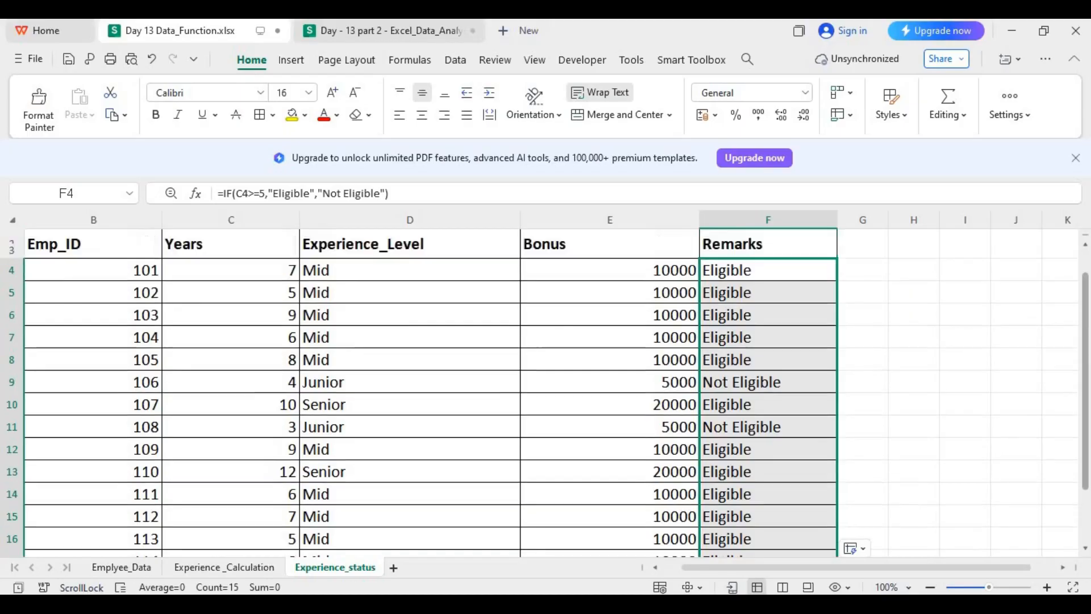
Step: Look over the Experience _Calculation and Emplyee_Data sheets, and open the Project Deadlines sheet of the Day - 13 part 2 workbook
{"action": "left_click", "coordinate": [243, 568]}
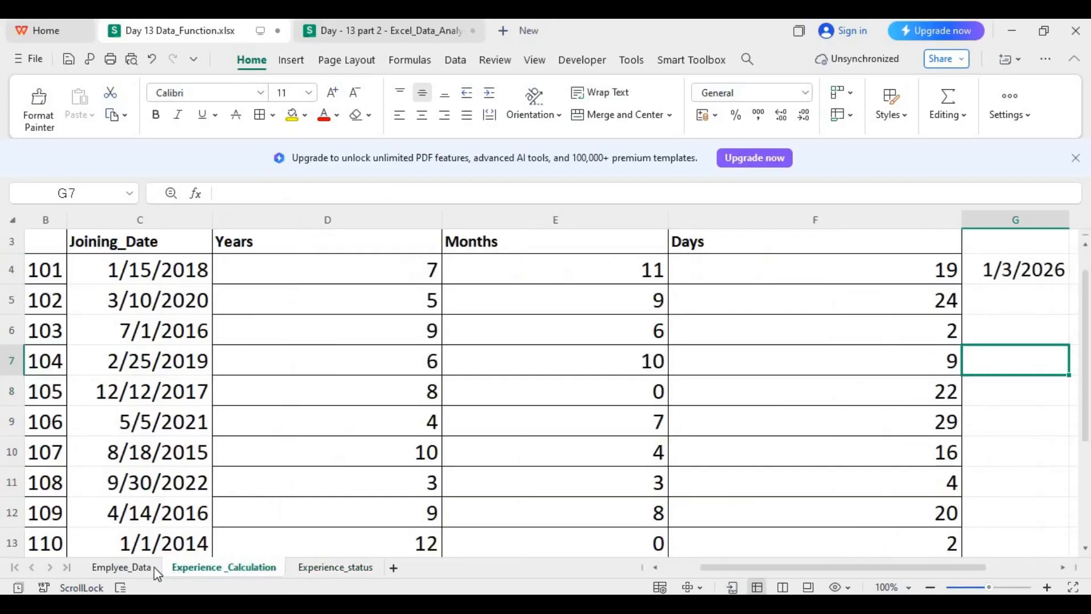
{"action": "left_click", "coordinate": [148, 568]}
{"action": "left_click", "coordinate": [501, 459]}
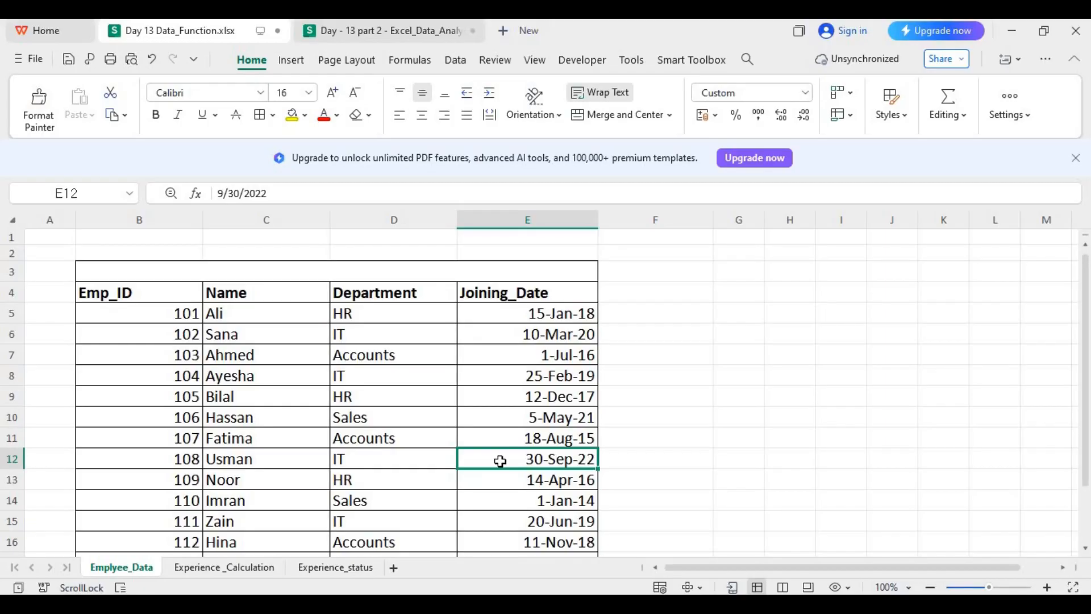
{"action": "left_click", "coordinate": [398, 32]}
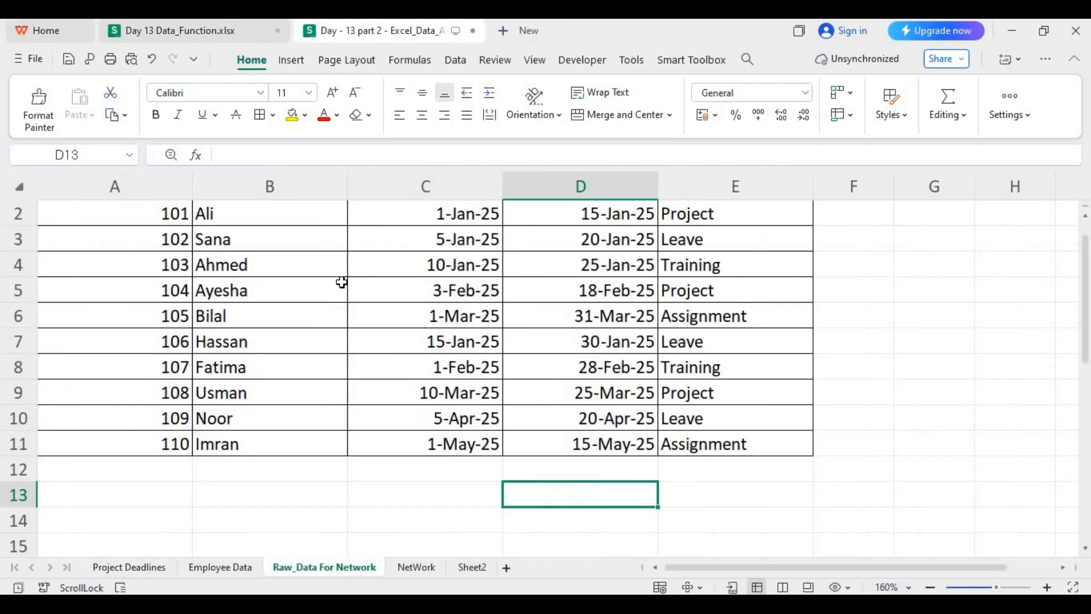
{"action": "left_click", "coordinate": [144, 567]}
{"action": "left_click", "coordinate": [383, 462]}
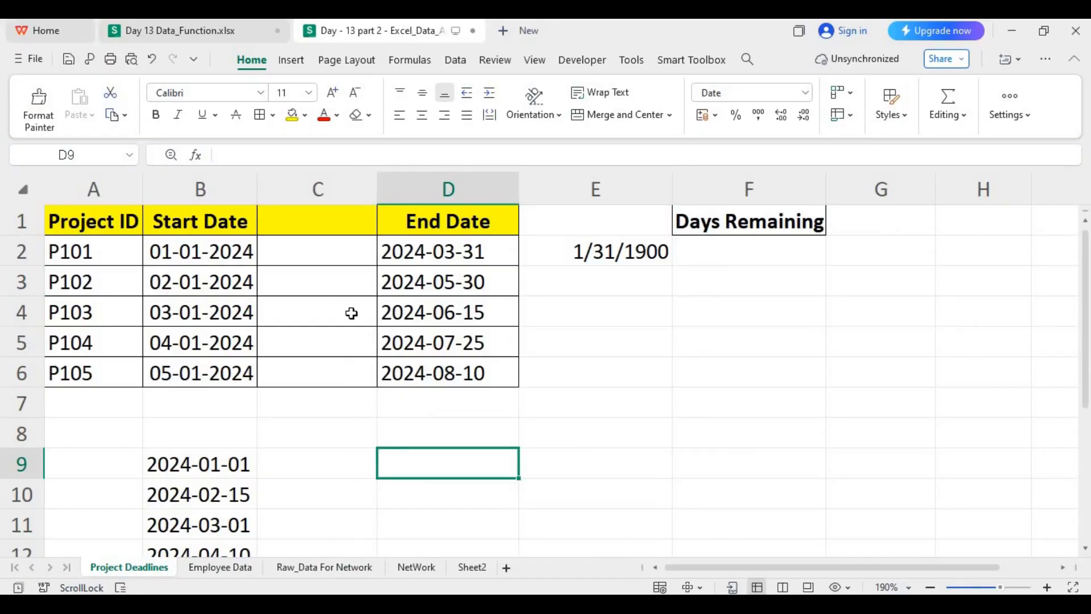
Step: Enter the formula =DATE(YEAR(B2),MONTH(B2),DAY(B2)) in C2, beside the first Start Date
{"action": "left_click", "coordinate": [337, 257]}
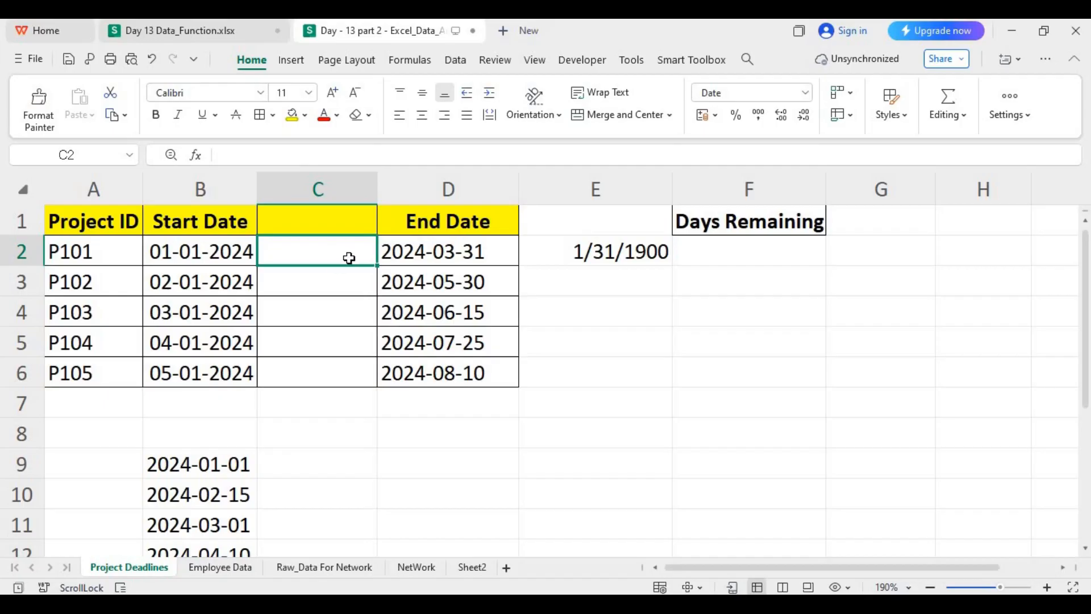
{"action": "type", "text": "="}
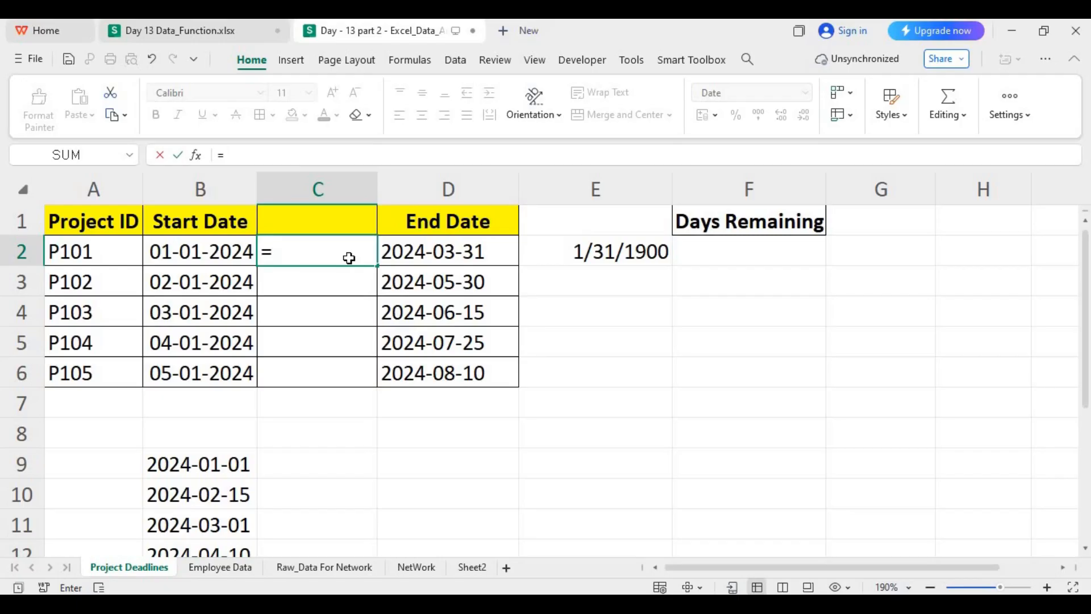
{"action": "type", "text": "date("}
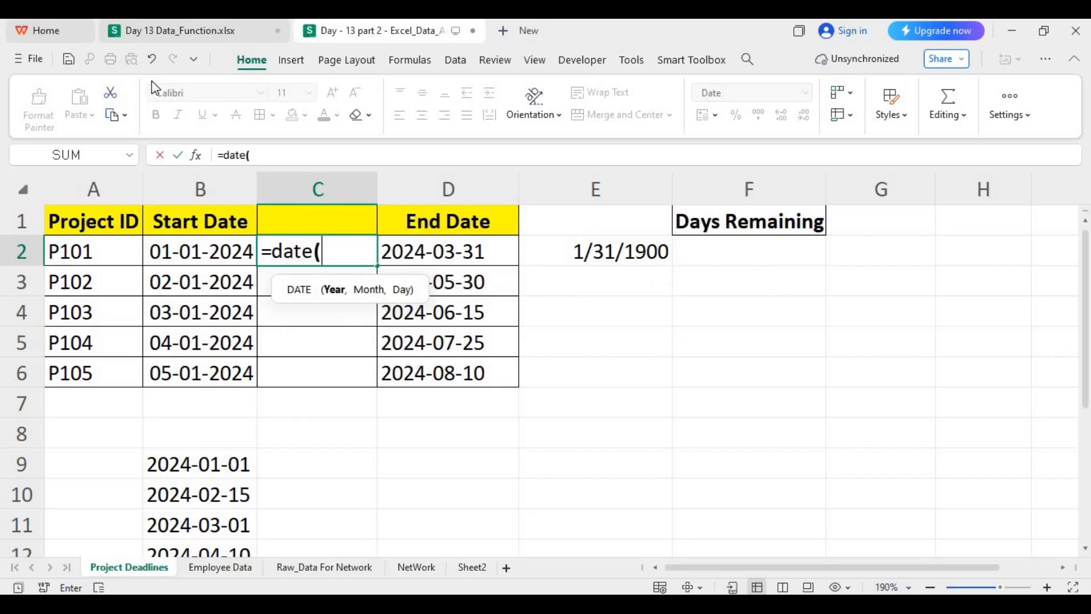
{"action": "type", "text": "Year"}
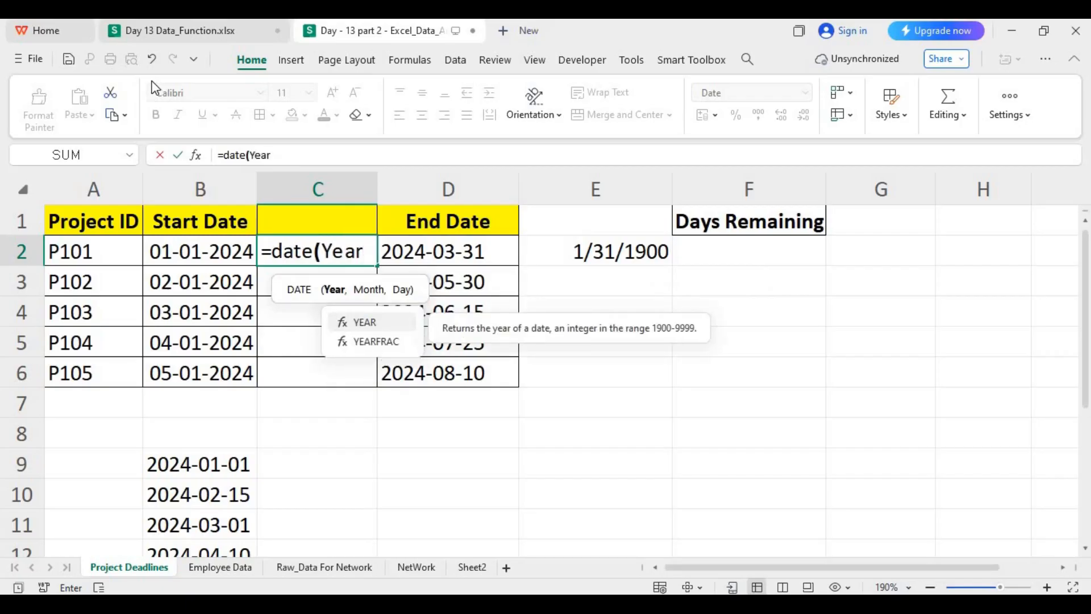
{"action": "type", "text": "("}
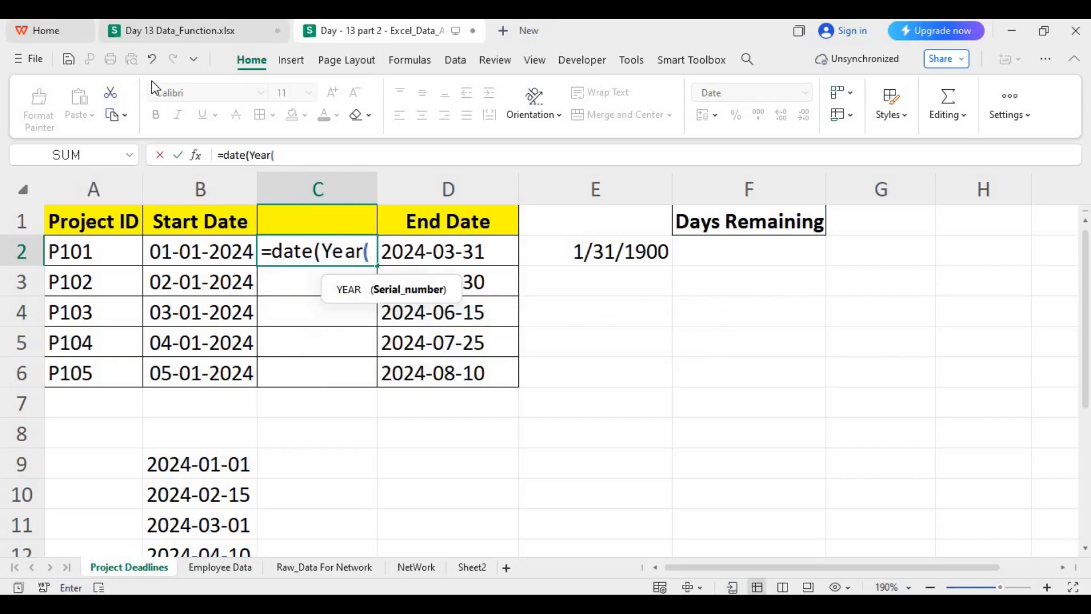
{"action": "left_click", "coordinate": [210, 252]}
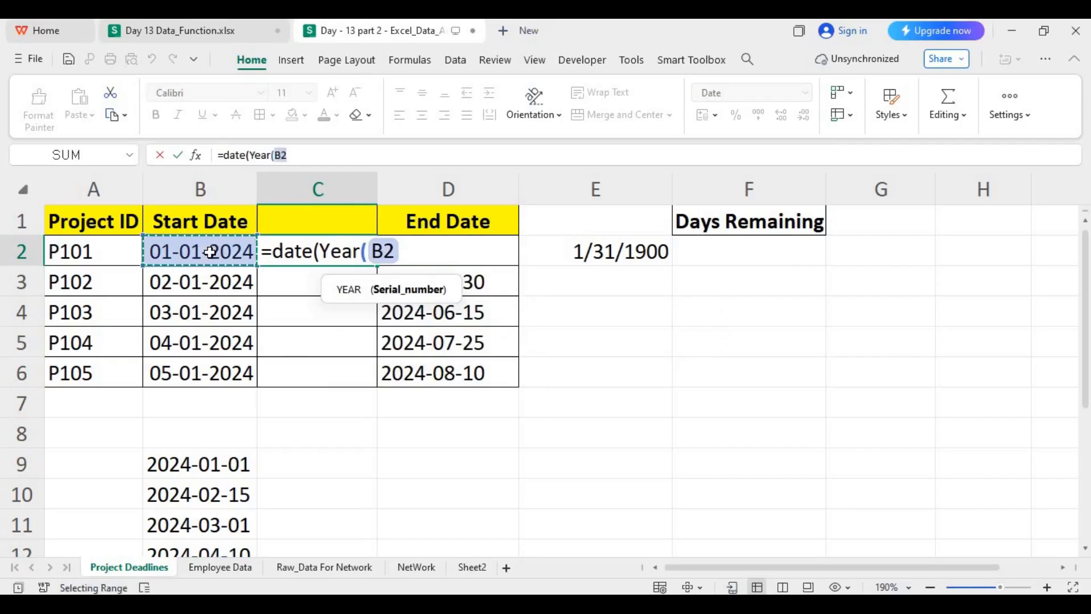
{"action": "type", "text": ")"}
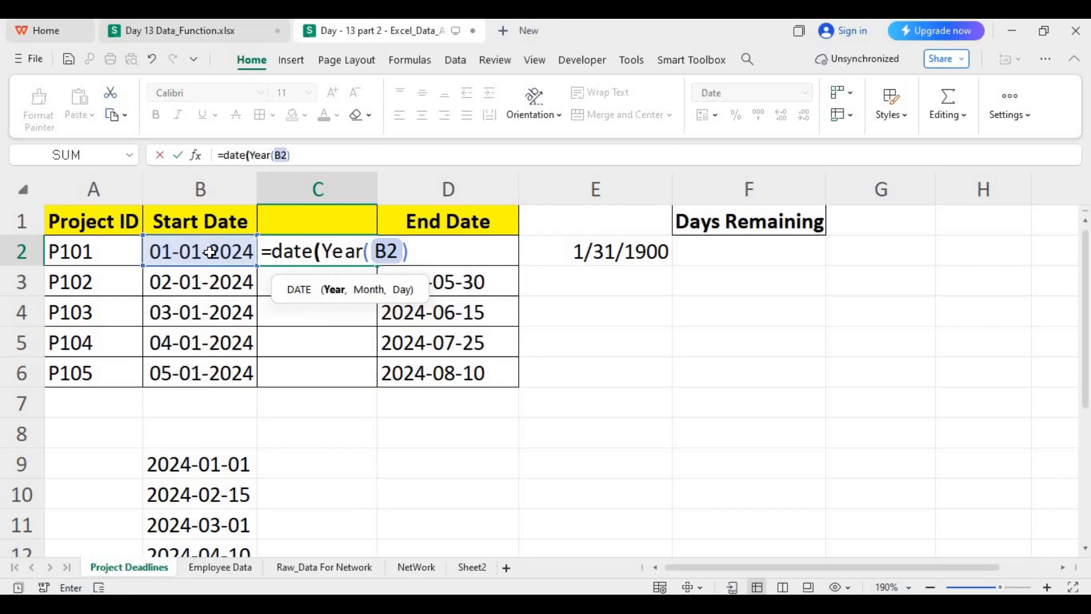
{"action": "type", "text": ","}
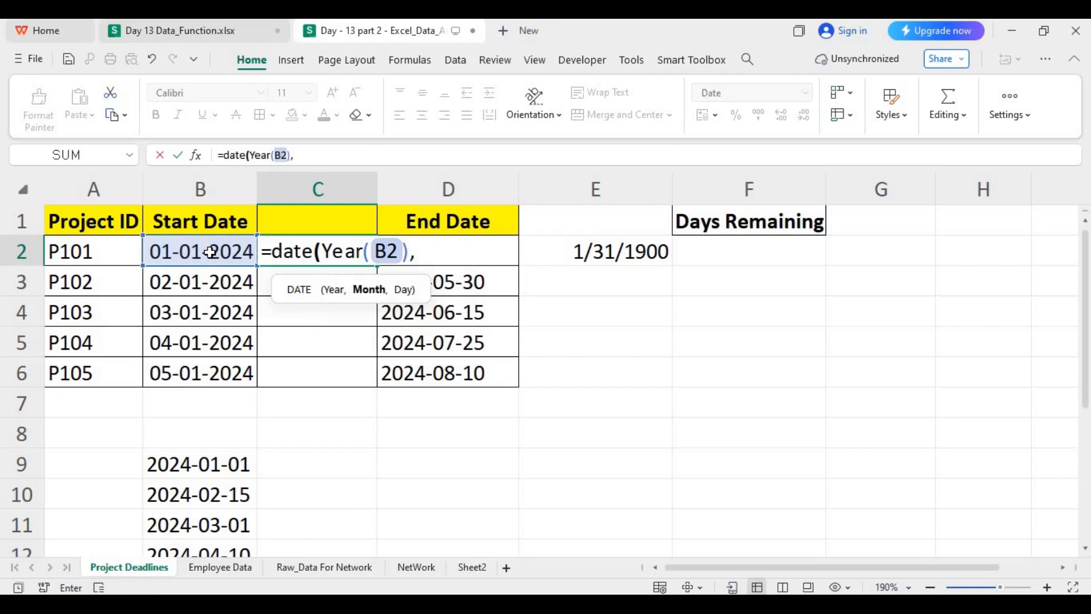
{"action": "type", "text": "Mon"}
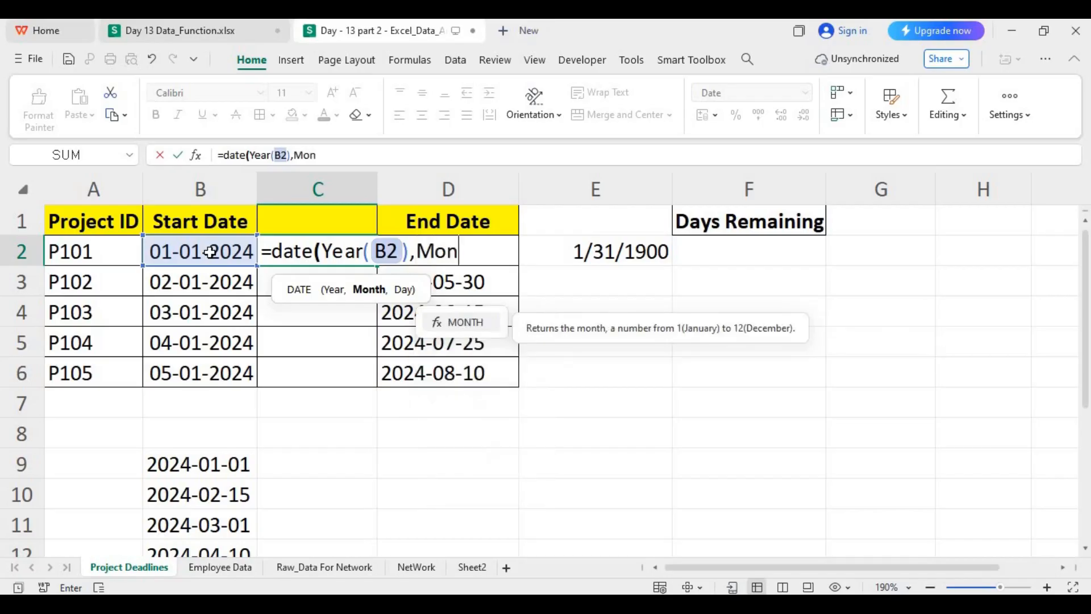
{"action": "type", "text": "th,"}
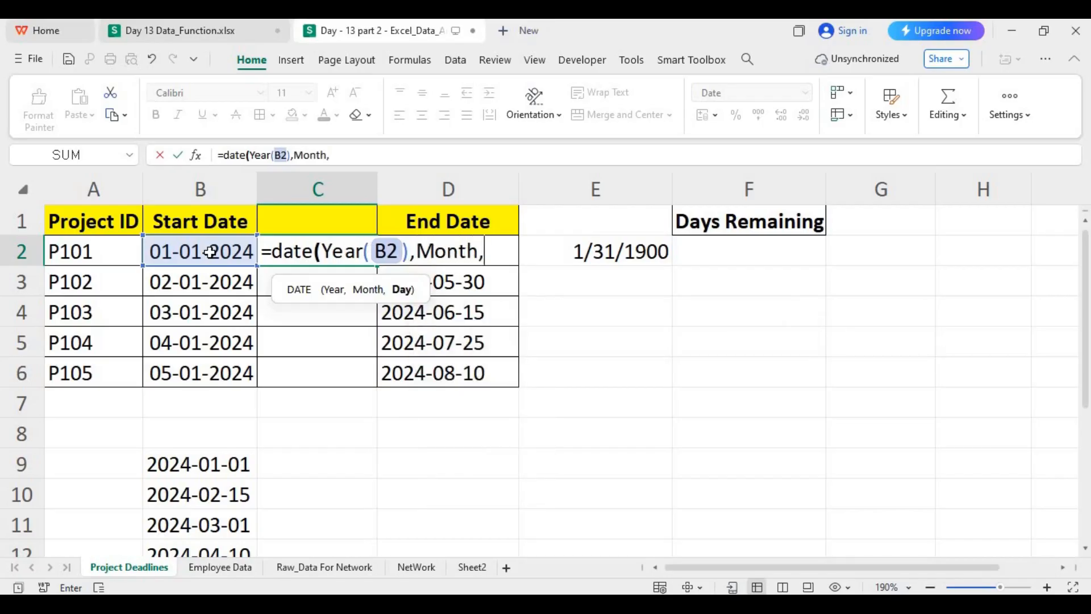
{"action": "key", "text": "BackSpace"}
{"action": "type", "text": "("}
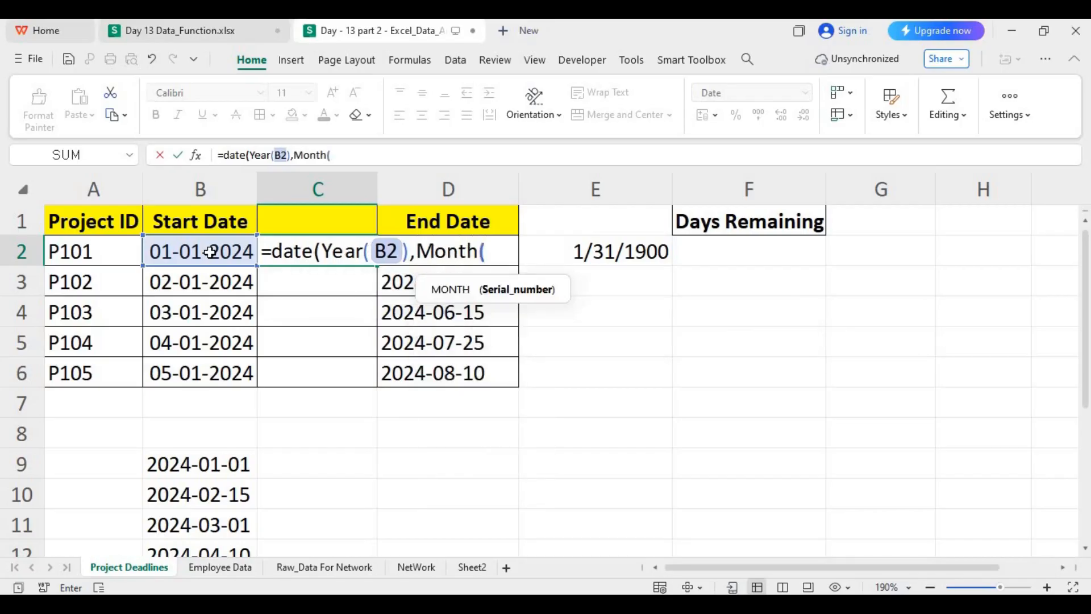
{"action": "left_click", "coordinate": [210, 252]}
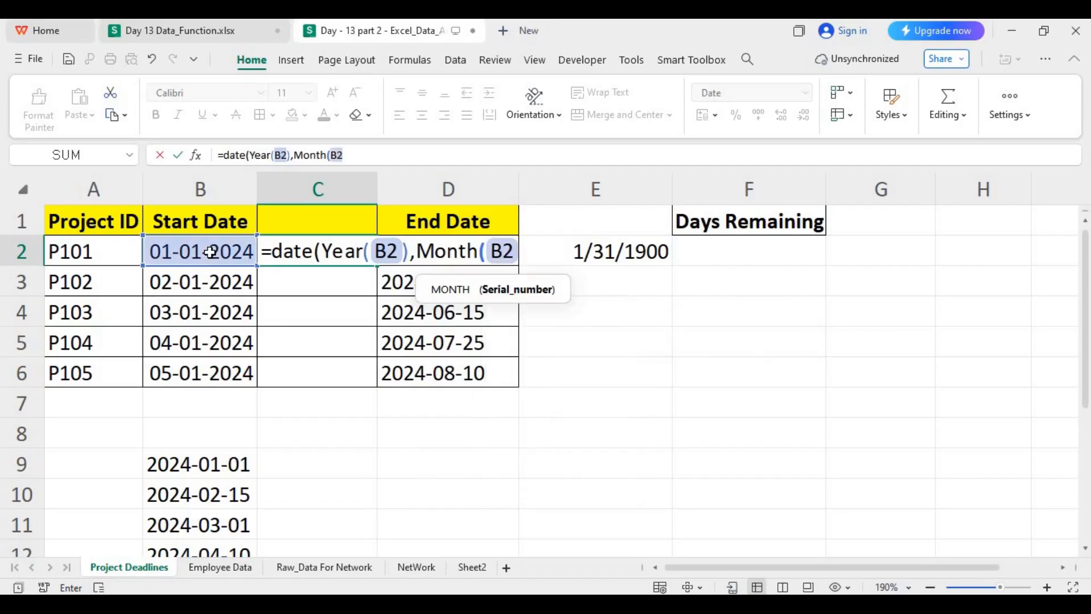
{"action": "type", "text": "),"}
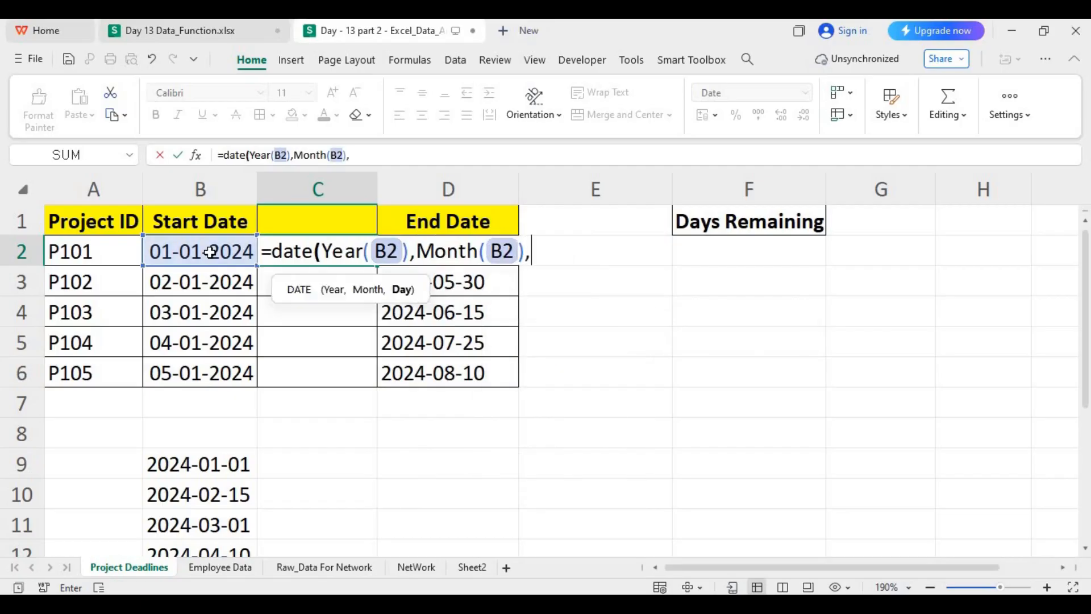
{"action": "type", "text": "Da"}
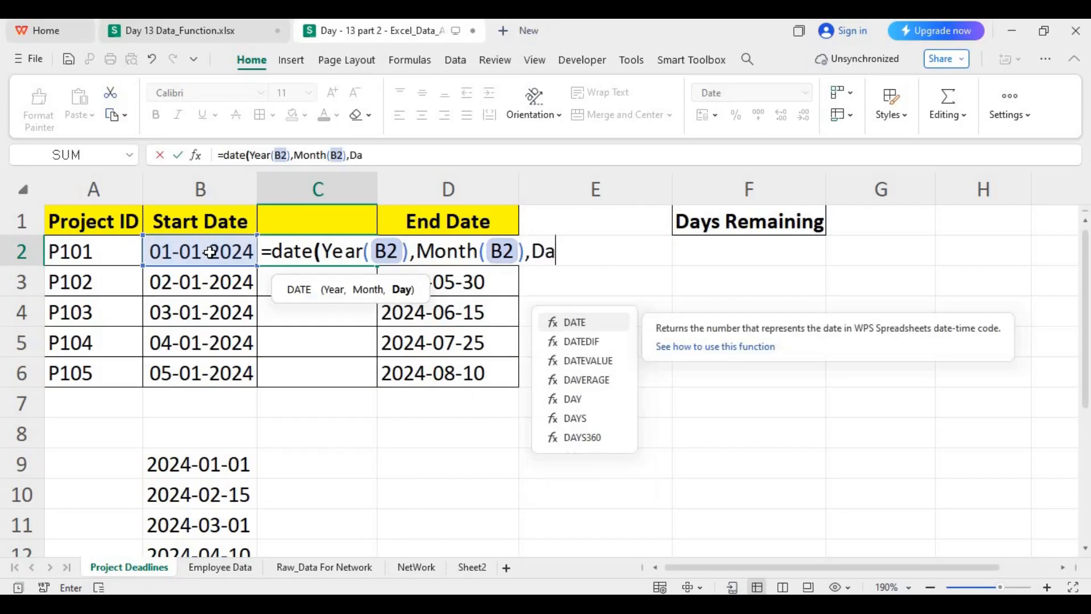
{"action": "type", "text": "y("}
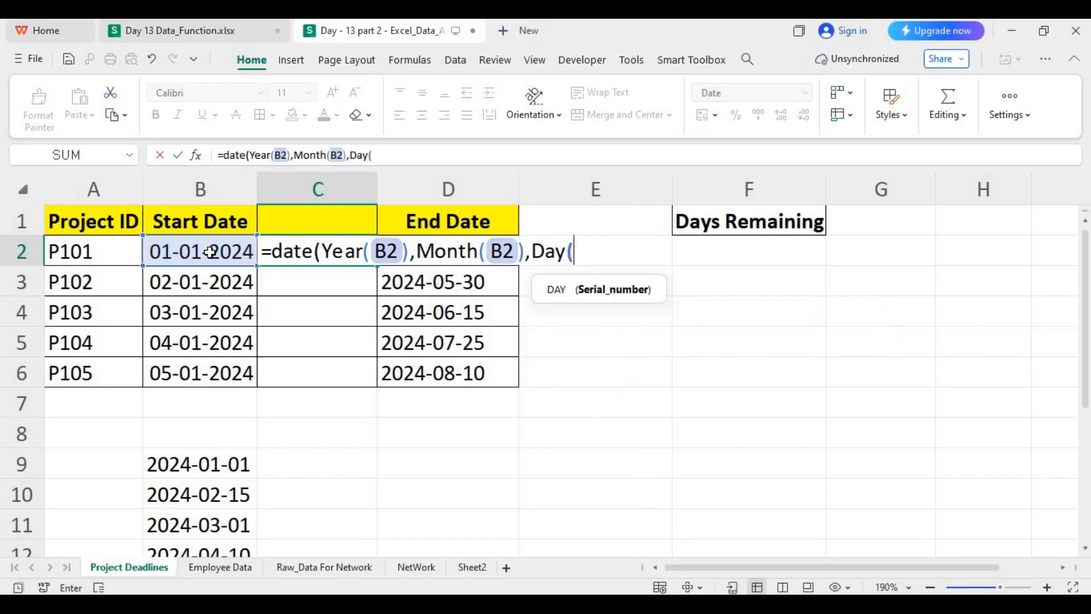
{"action": "left_click", "coordinate": [211, 252]}
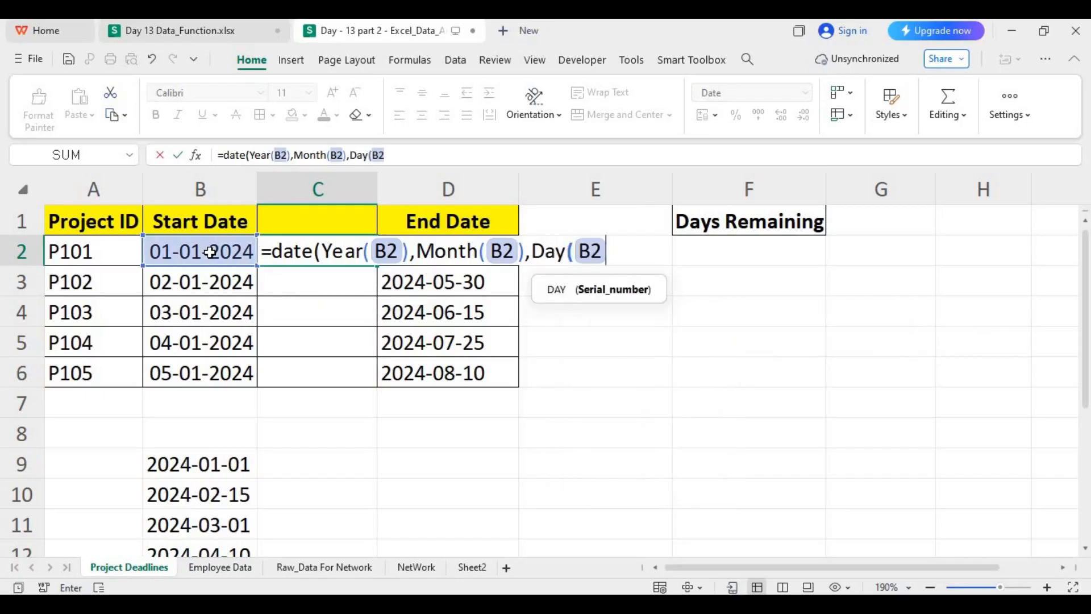
{"action": "type", "text": ")"}
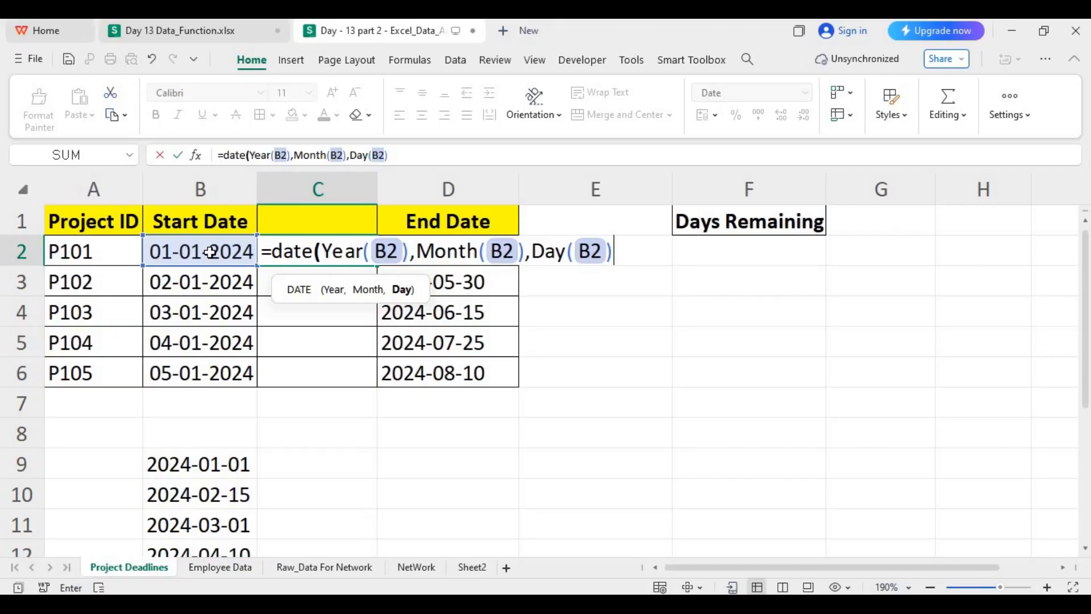
{"action": "key", "text": "Return"}
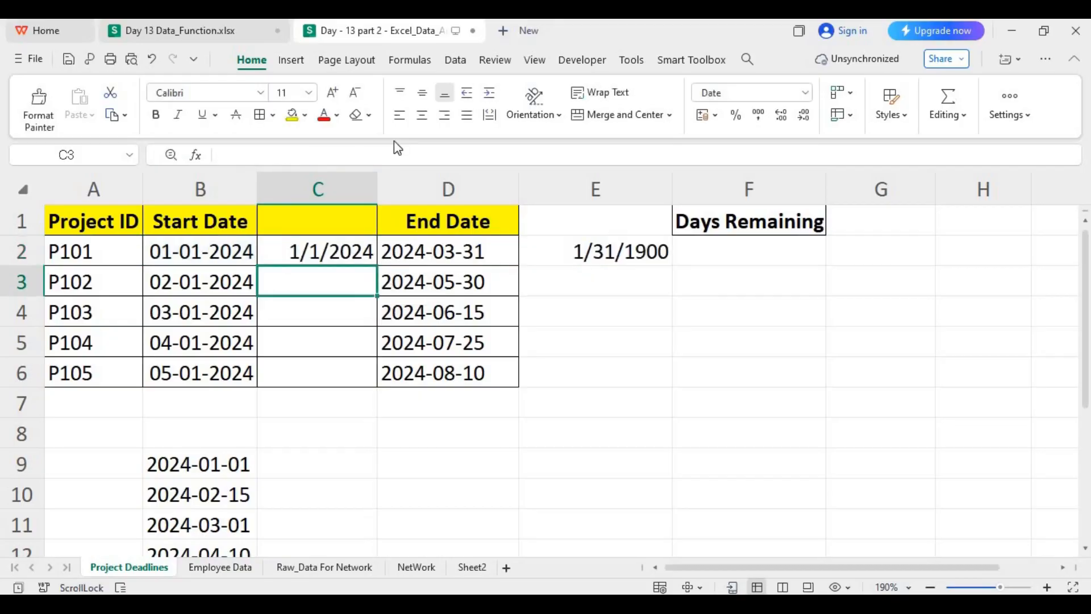
Step: Widen column C and fill the DATE formula from C2 down to C6 for the remaining projects
{"action": "left_click_drag", "start_coordinate": [379, 175], "coordinate": [426, 175]}
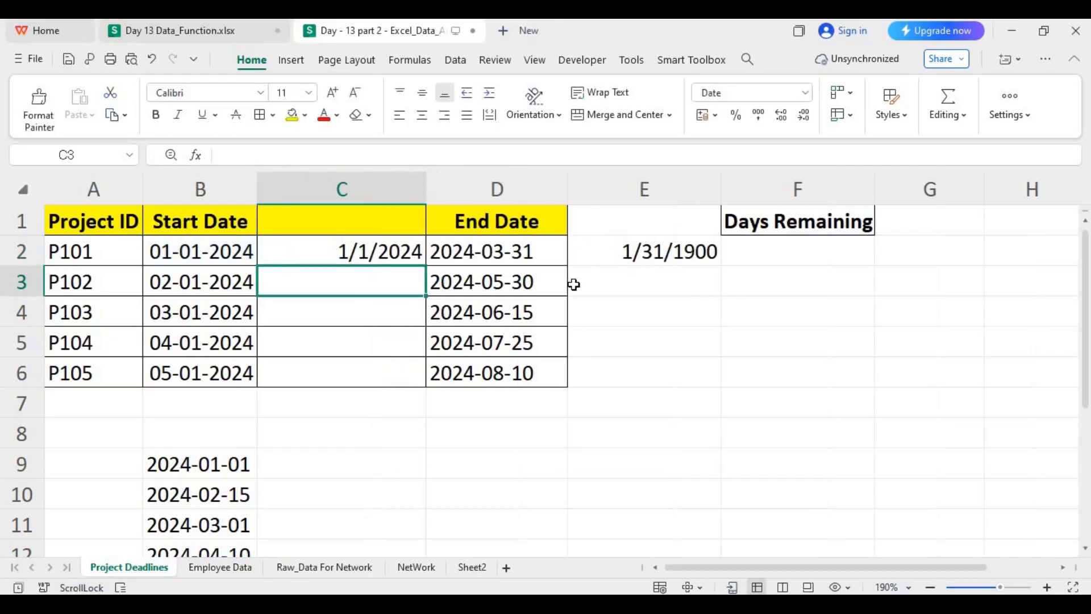
{"action": "left_click", "coordinate": [572, 283]}
{"action": "left_click", "coordinate": [360, 252]}
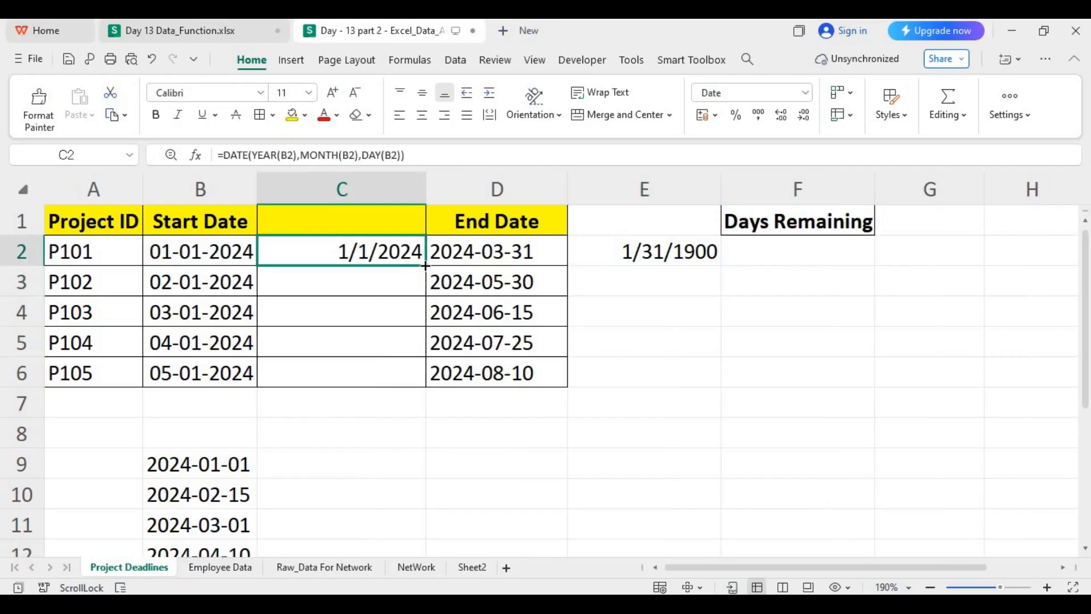
{"action": "left_click_drag", "start_coordinate": [425, 266], "coordinate": [415, 373]}
{"action": "left_click", "coordinate": [369, 352]}
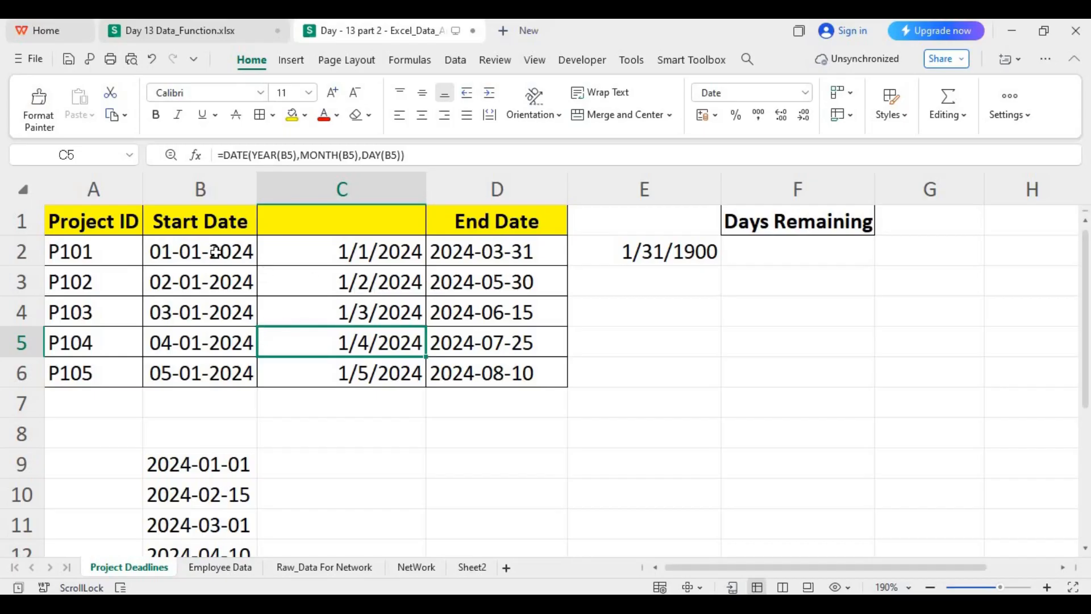
Step: Compare the Start Date values in B2:B6 with the dates in C2:C6 and review the formula in C2
{"action": "left_click_drag", "start_coordinate": [216, 251], "coordinate": [207, 370]}
{"action": "left_click_drag", "start_coordinate": [380, 253], "coordinate": [381, 373]}
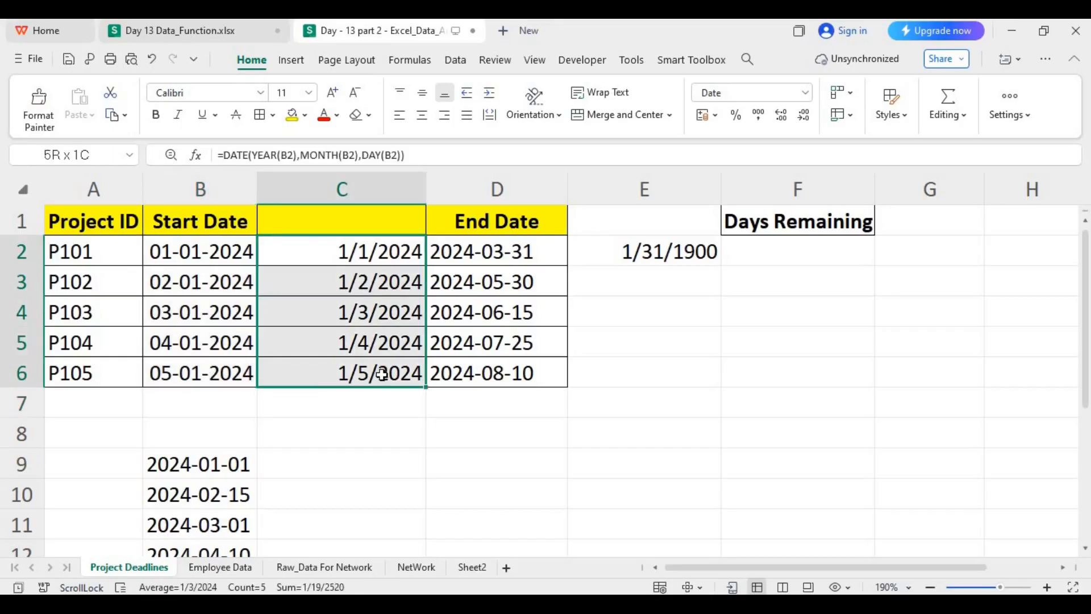
{"action": "left_click", "coordinate": [325, 259]}
{"action": "double_click", "coordinate": [324, 259]}
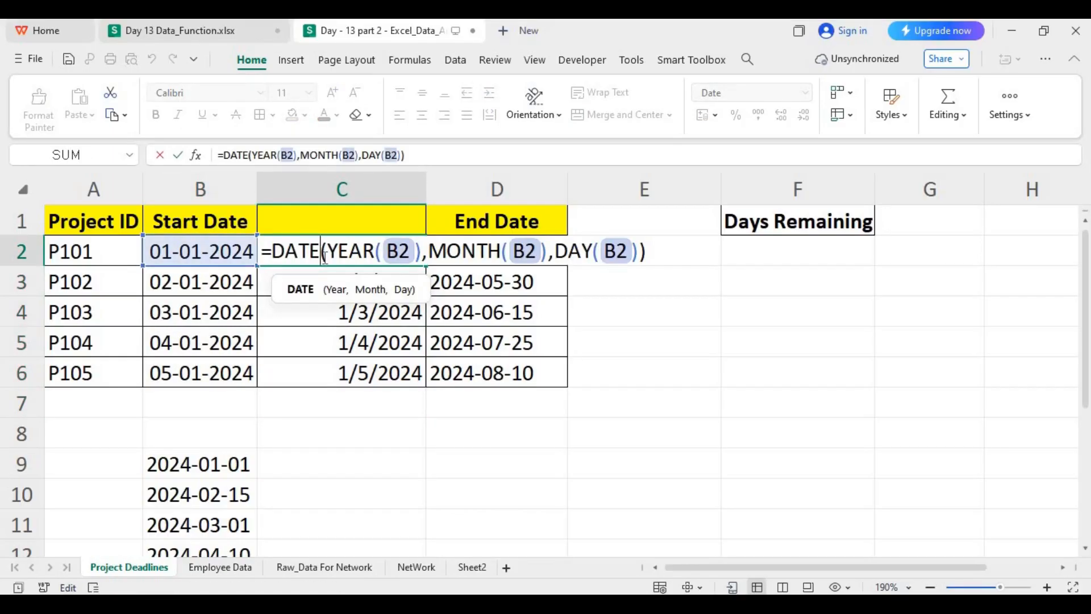
{"action": "key", "text": "Return"}
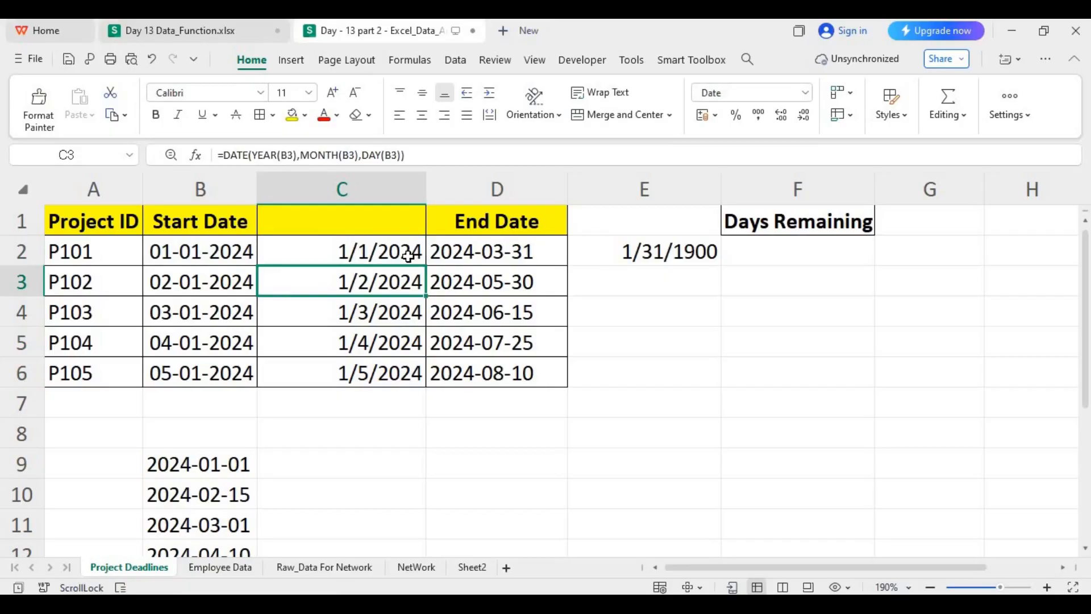
Step: Delete the old =DAY(D2) formula from E2, leaving the cell empty
{"action": "left_click", "coordinate": [628, 251]}
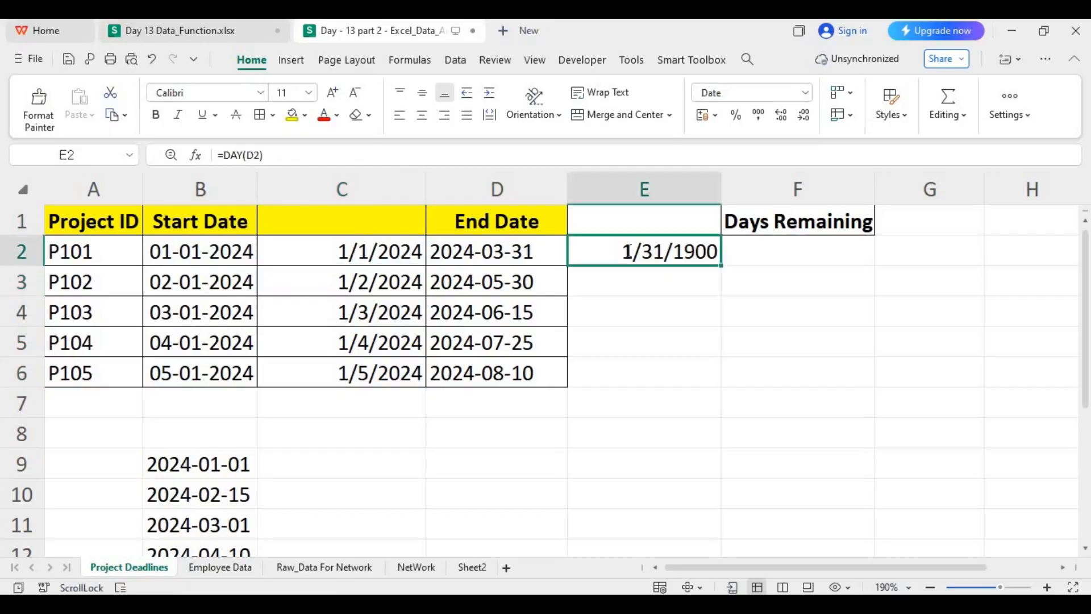
{"action": "double_click", "coordinate": [628, 250]}
{"action": "left_click_drag", "start_coordinate": [708, 239], "coordinate": [572, 250]}
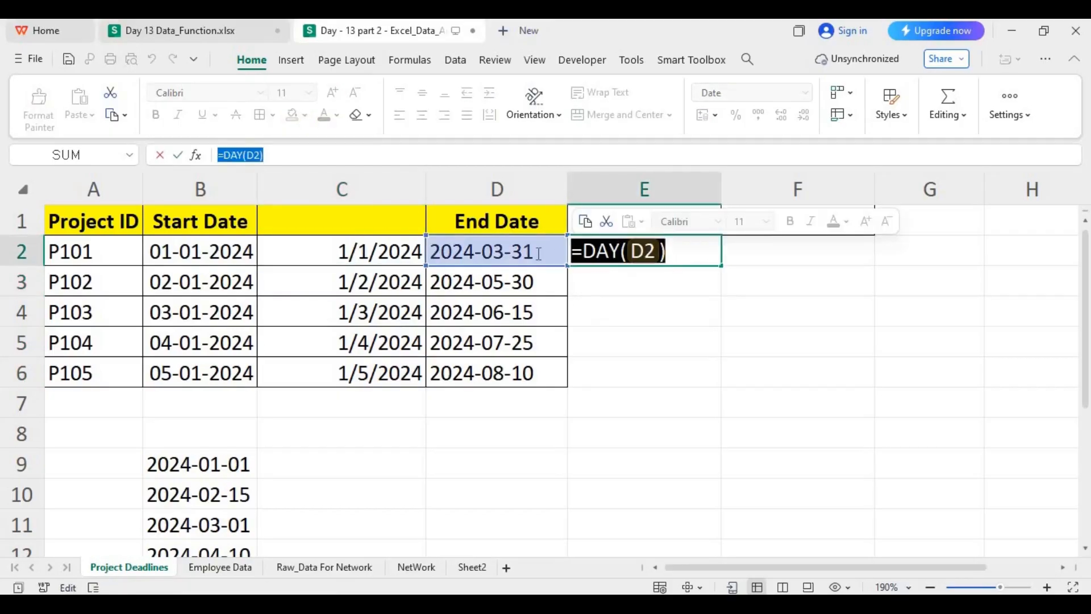
{"action": "key", "text": "BackSpace"}
{"action": "left_click", "coordinate": [632, 307]}
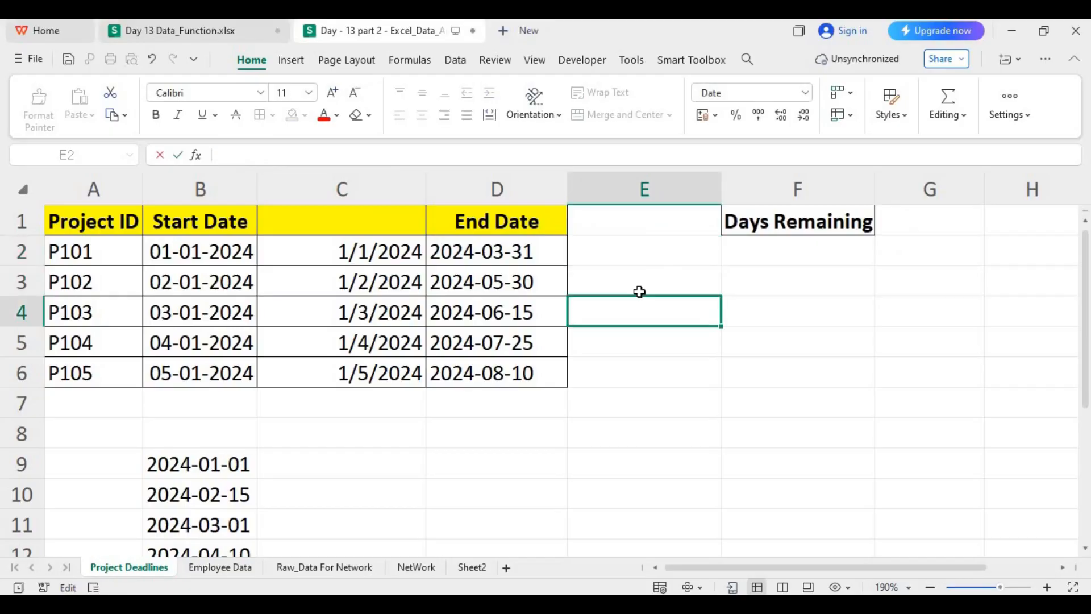
{"action": "left_click", "coordinate": [621, 260]}
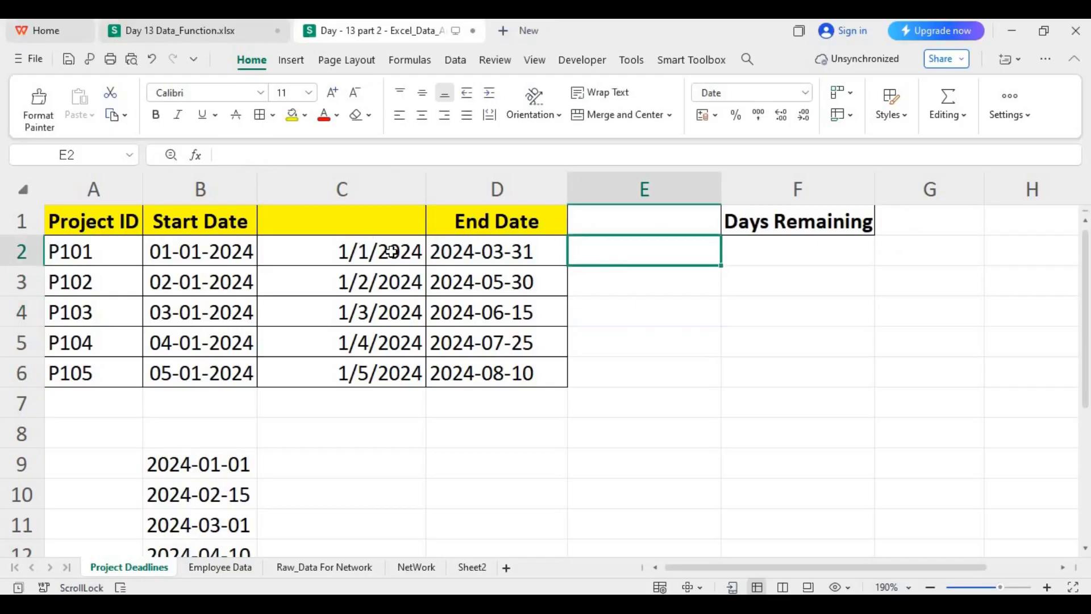
Step: Review the DATE formula in C2, then widen column E to make room for the end date formula
{"action": "left_click", "coordinate": [392, 252]}
{"action": "double_click", "coordinate": [392, 252]}
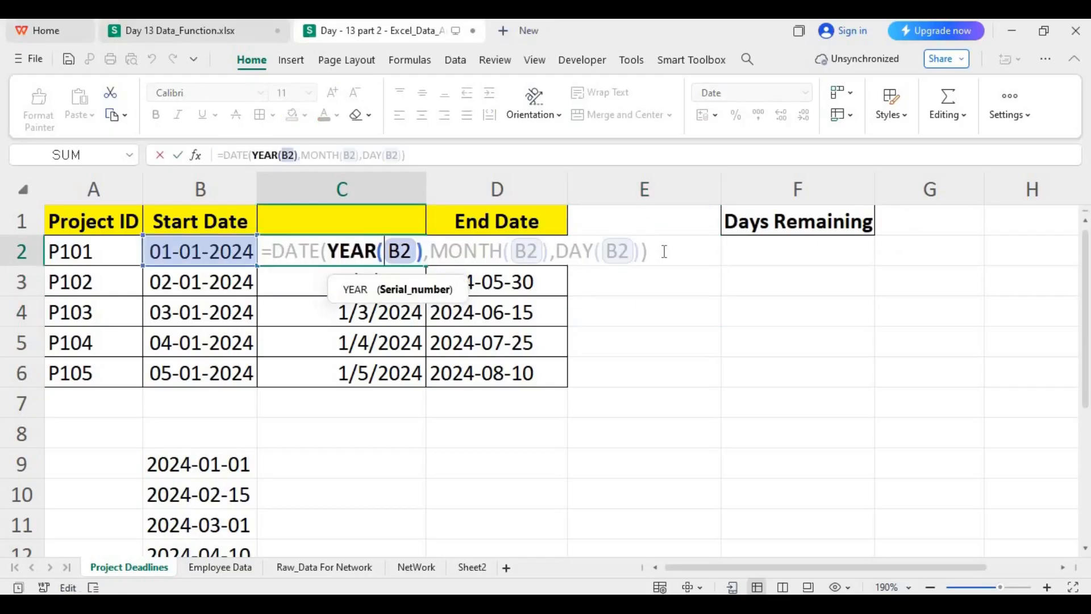
{"action": "key", "text": "Return"}
{"action": "left_click_drag", "start_coordinate": [720, 172], "coordinate": [823, 166]}
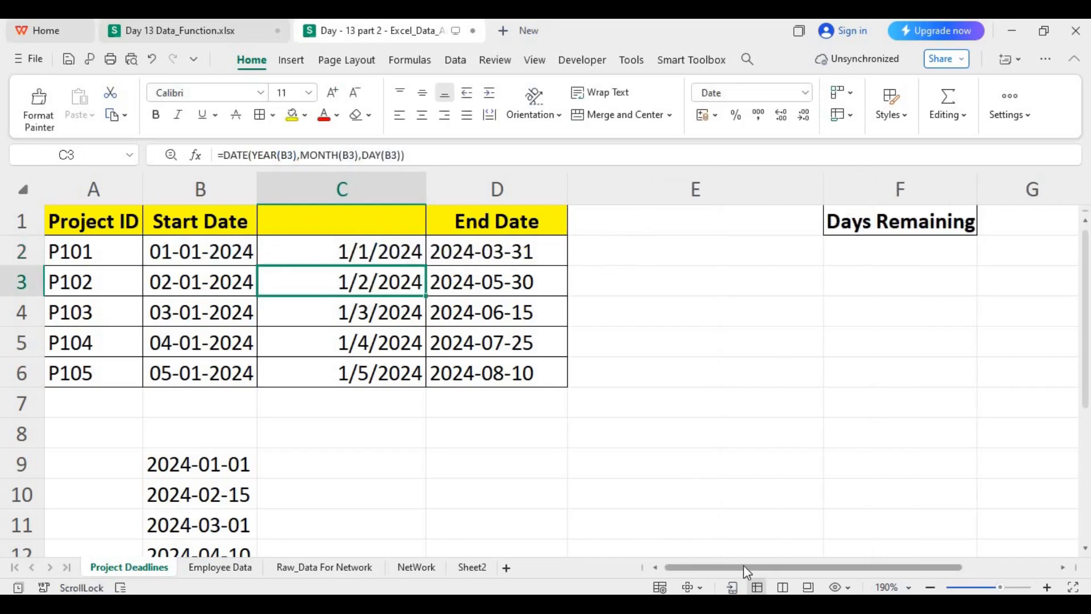
Step: Begin a formula in E2 with =DATE(YEAR(D2), taking the year from the first End Date
{"action": "scroll", "coordinate": [721, 574], "scroll_direction": "right", "scroll_amount": 2}
{"action": "left_click", "coordinate": [500, 246]}
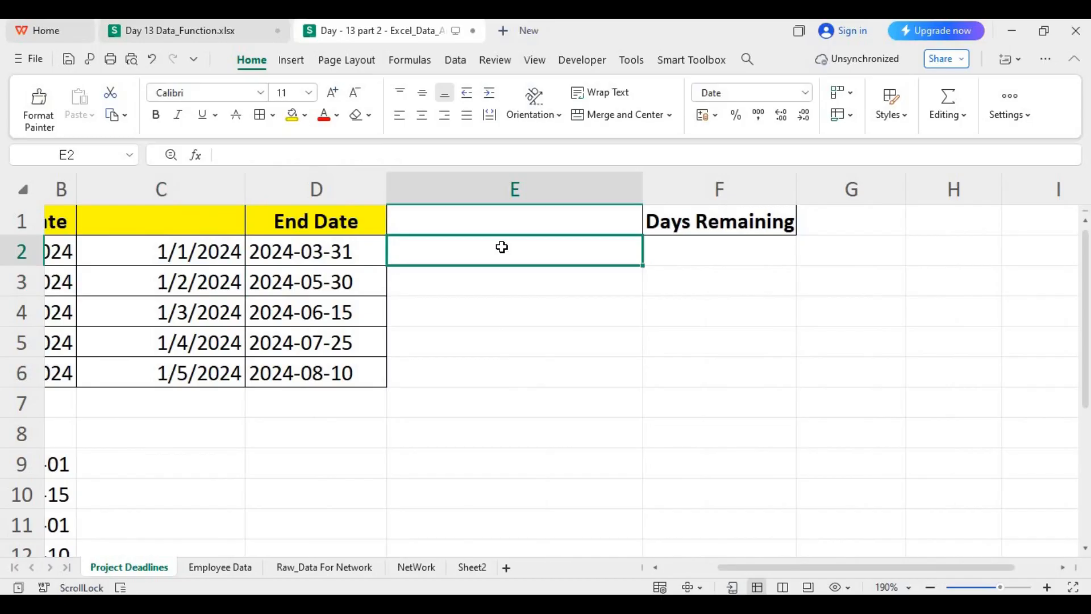
{"action": "type", "text": "="}
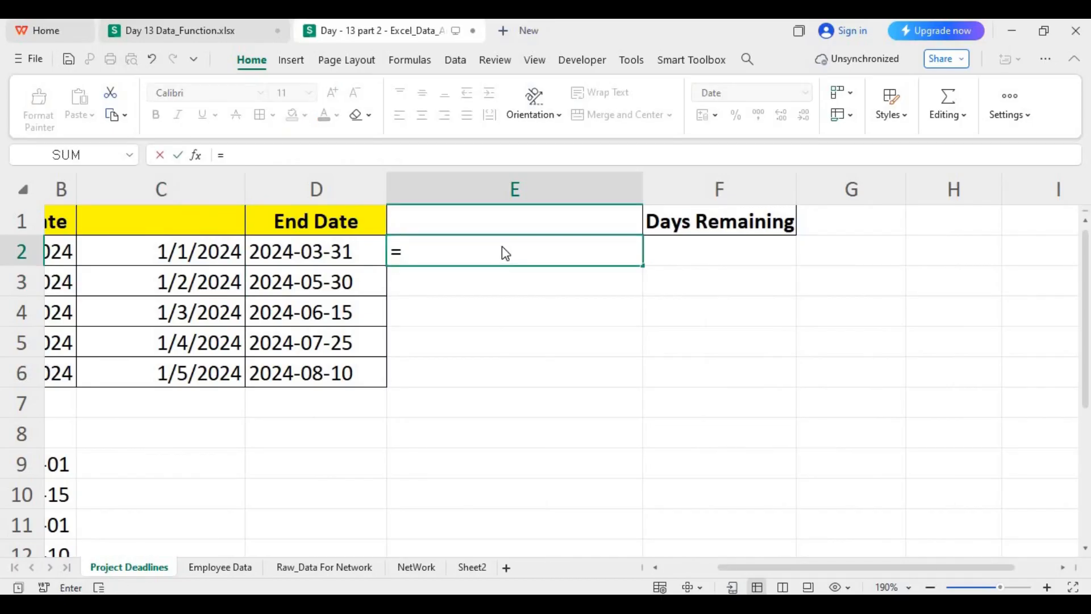
{"action": "type", "text": "FSyr"}
{"action": "key", "text": "BackSpace"}
{"action": "key", "text": "BackSpace"}
{"action": "key", "text": "BackSpace"}
{"action": "key", "text": "BackSpace"}
{"action": "type", "text": "Date"}
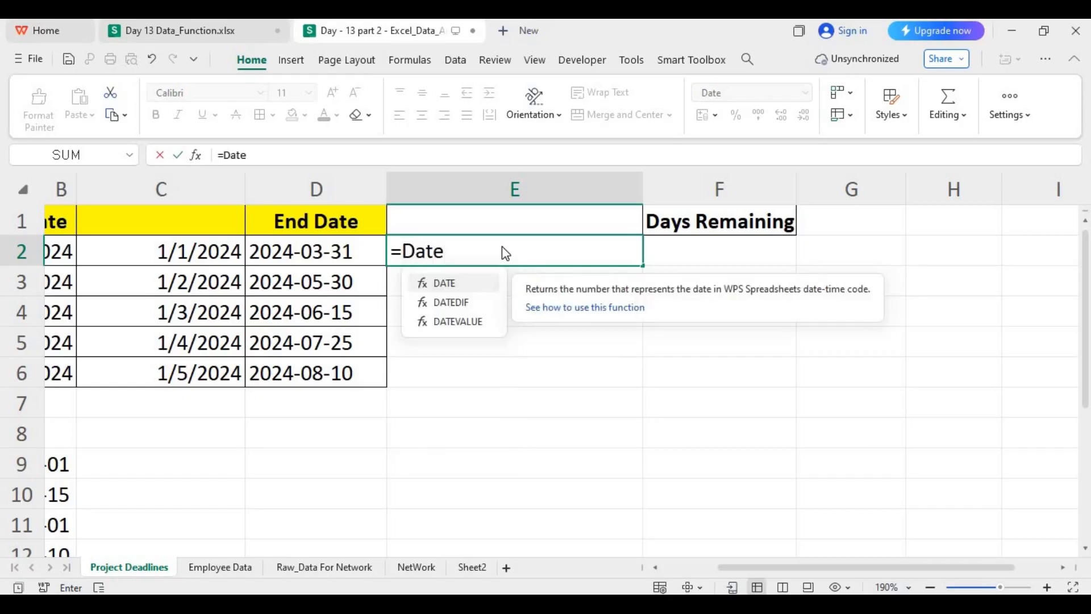
{"action": "type", "text": "("}
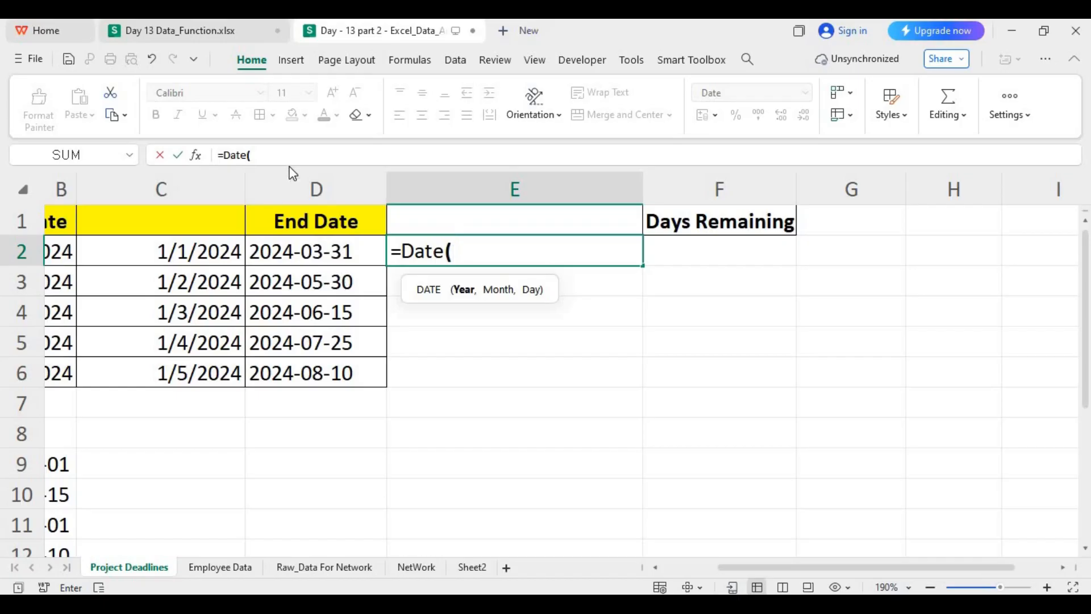
{"action": "type", "text": "YEar"}
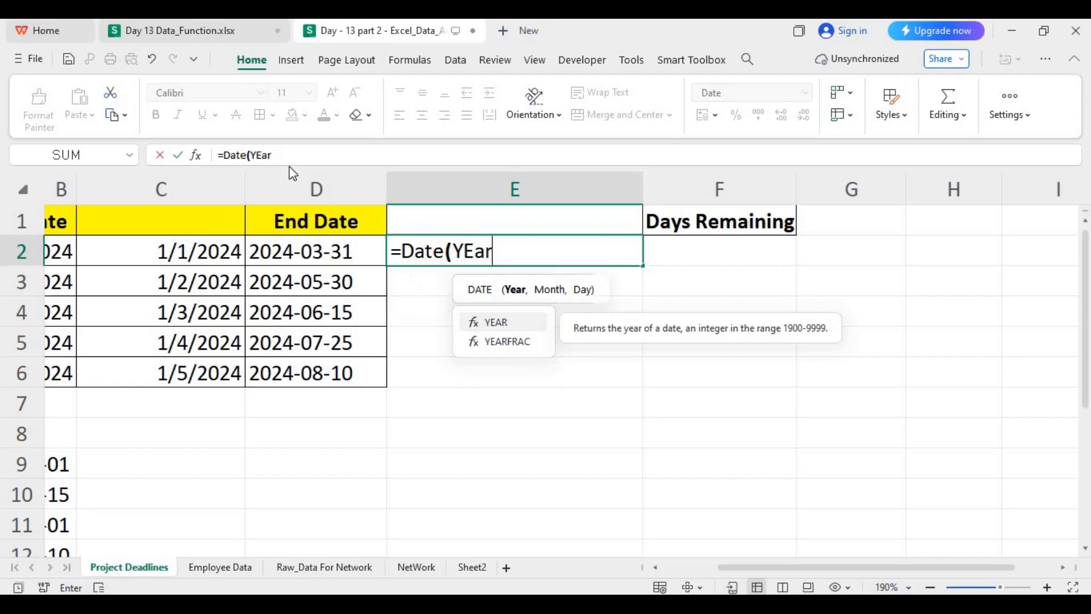
{"action": "key", "text": "Tab"}
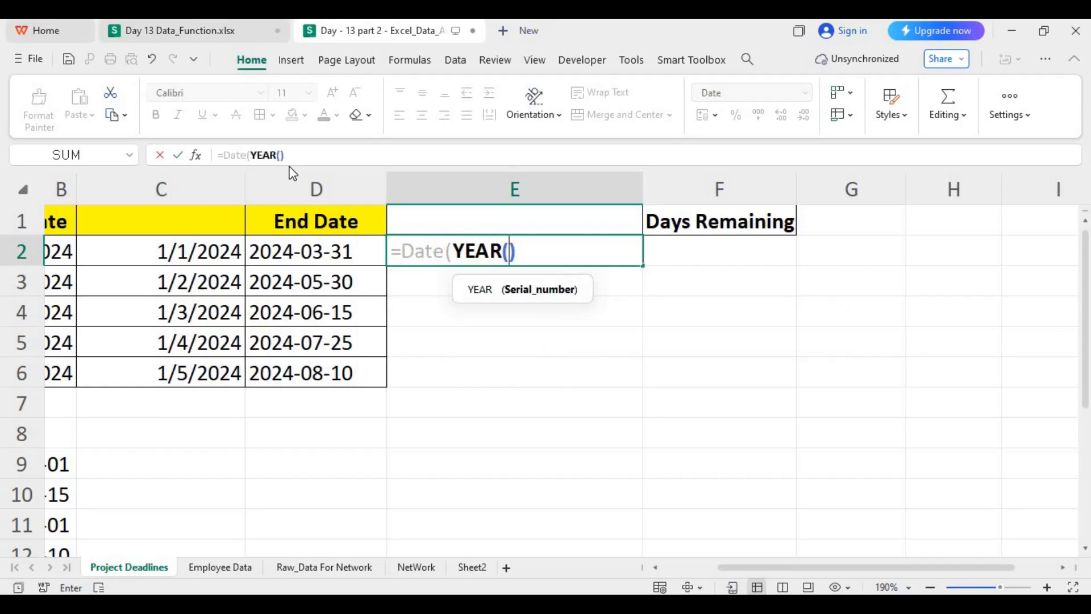
{"action": "type", "text": "()"}
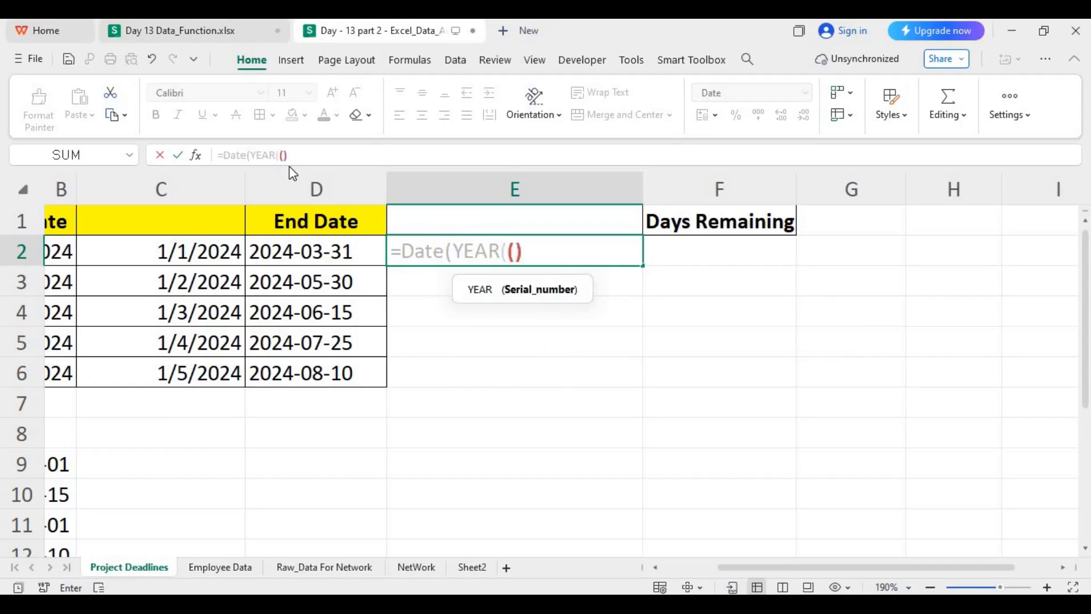
{"action": "key", "text": "BackSpace"}
{"action": "key", "text": "BackSpace"}
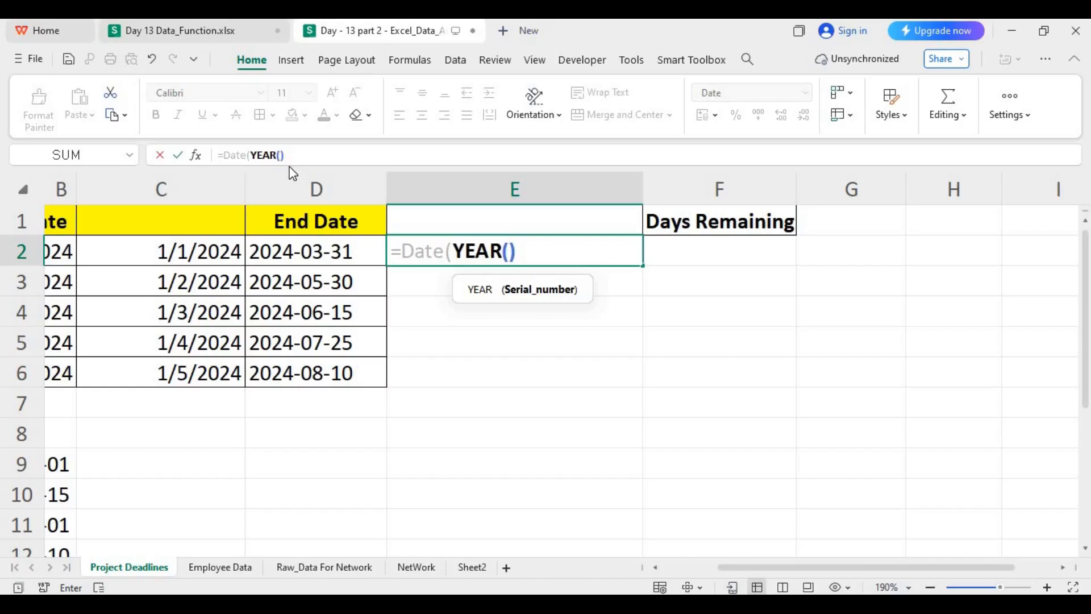
{"action": "key", "text": "Left"}
{"action": "key", "text": "Right"}
{"action": "key", "text": "BackSpace"}
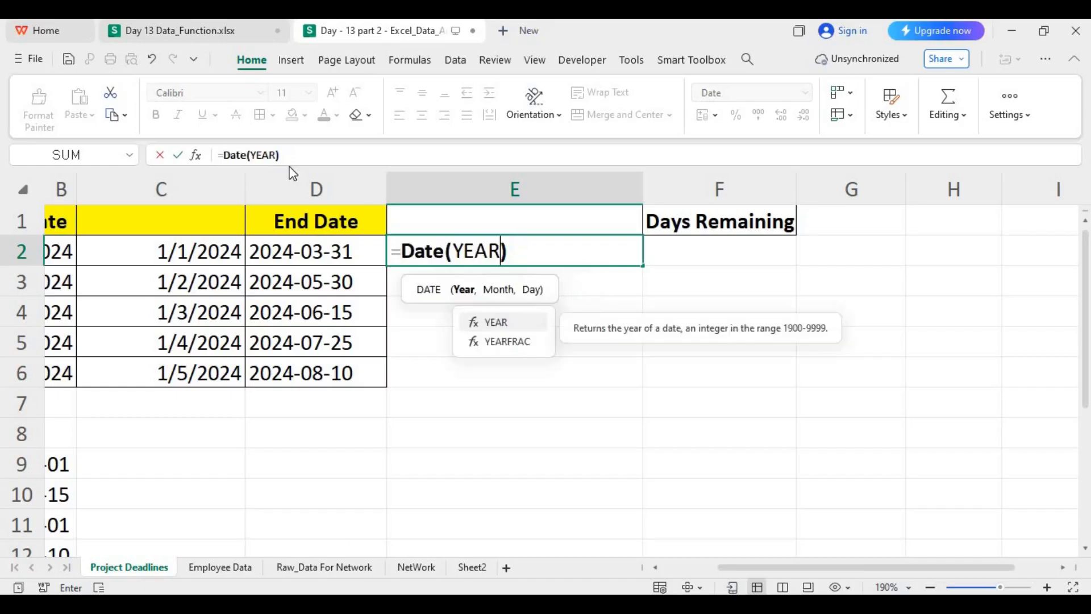
{"action": "type", "text": "("}
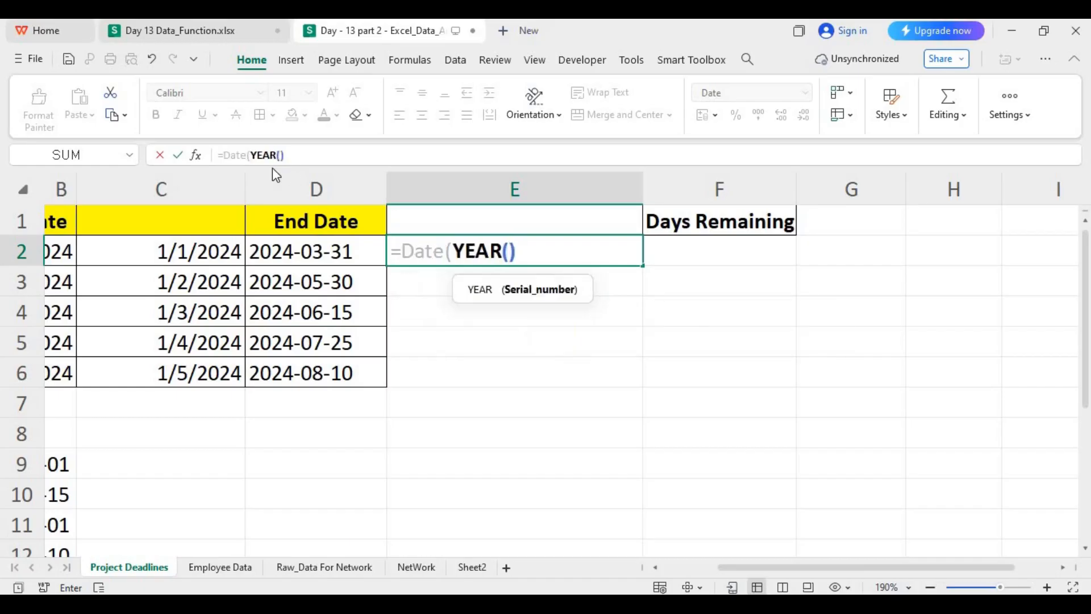
{"action": "left_click", "coordinate": [294, 257]}
{"action": "type", "text": ")"}
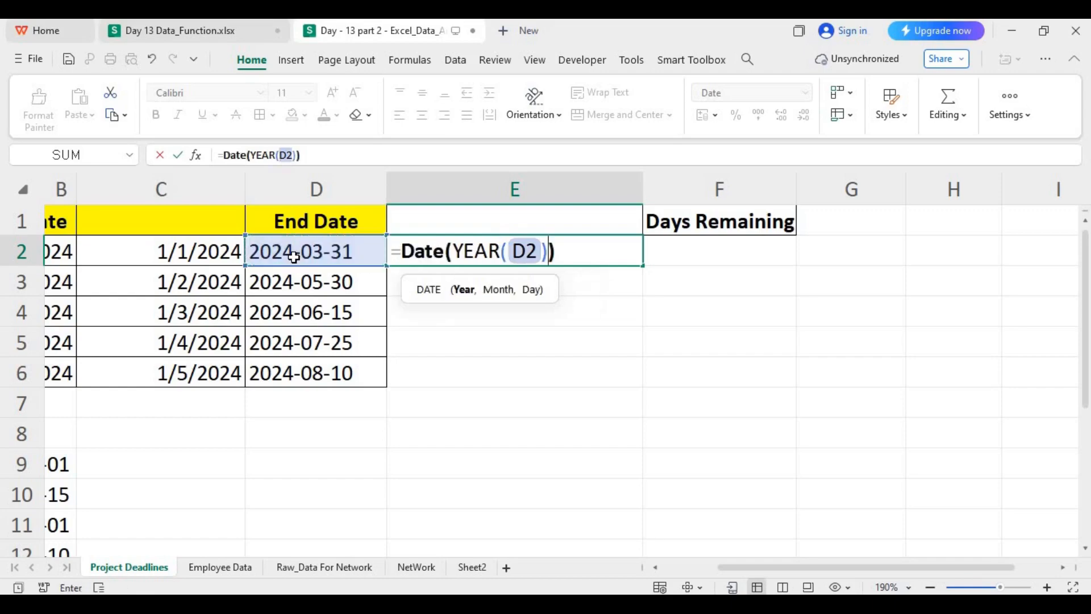
Step: Complete the E2 formula as =DATE(YEAR(D2),MONTH(D2),DAY(D2)) and fill it down to E6
{"action": "type", "text": ","}
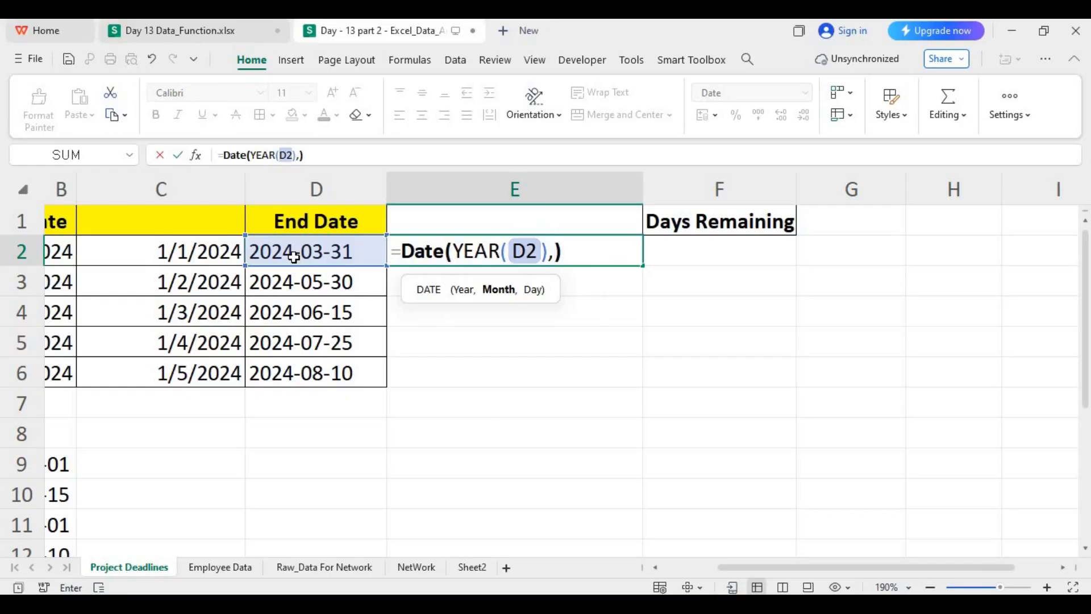
{"action": "type", "text": "Month"}
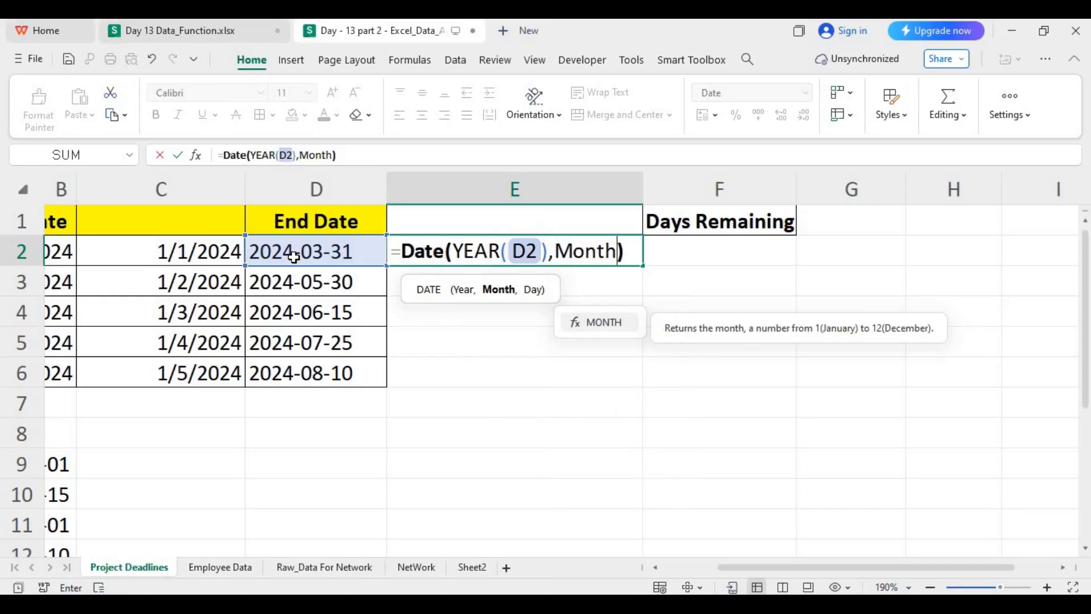
{"action": "type", "text": "("}
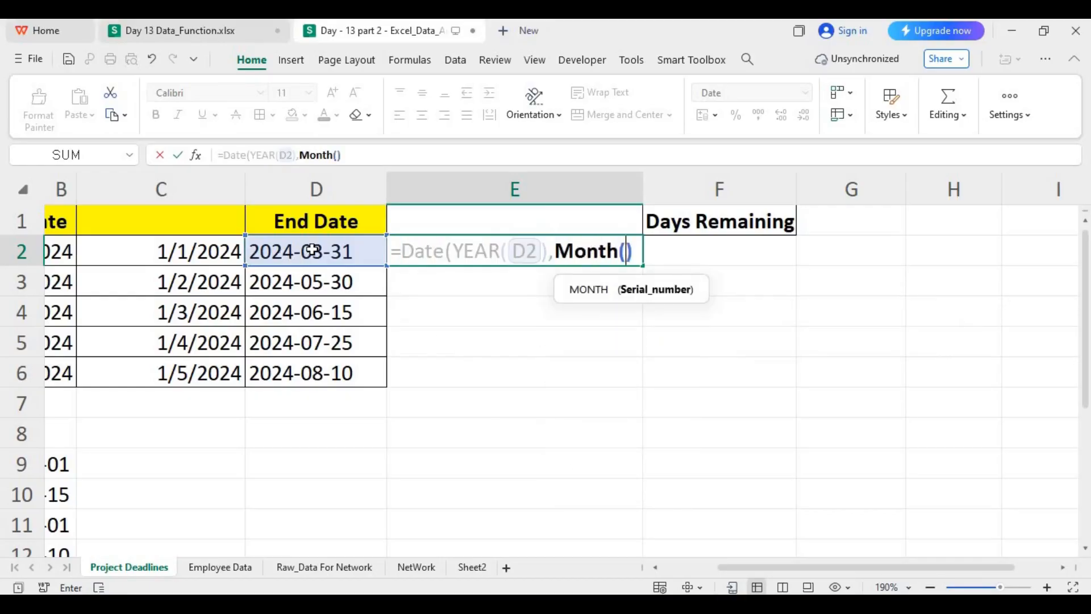
{"action": "left_click", "coordinate": [312, 251]}
{"action": "type", "text": ")"}
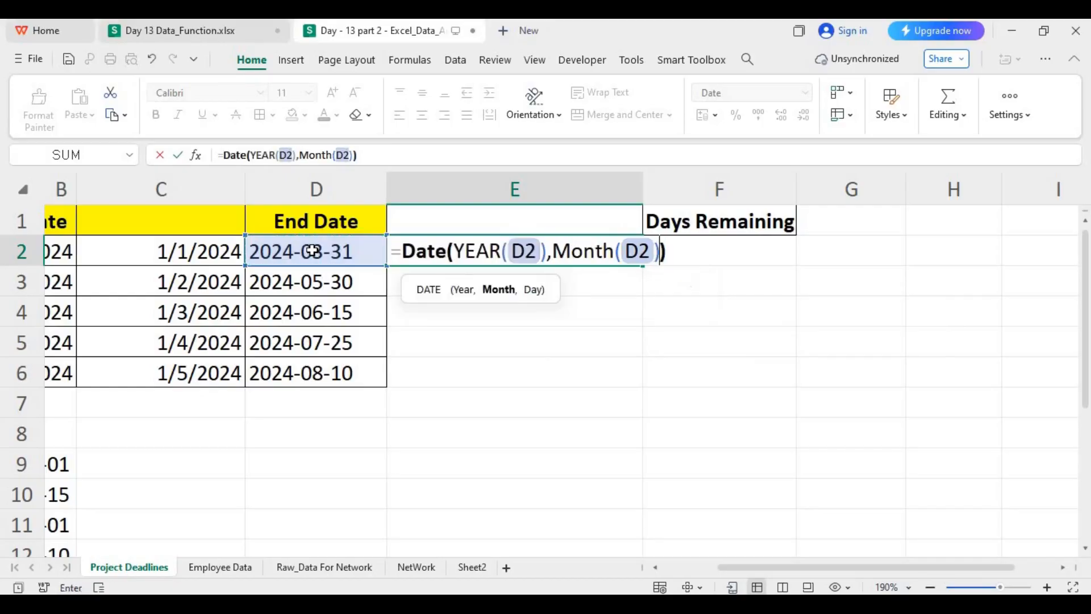
{"action": "type", "text": ","}
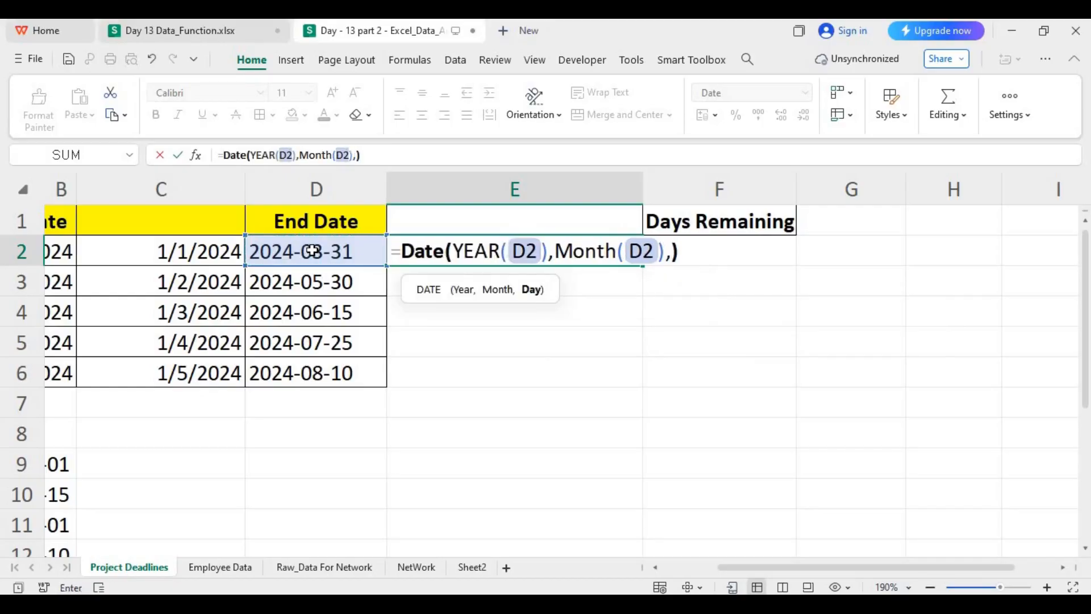
{"action": "type", "text": "Day"}
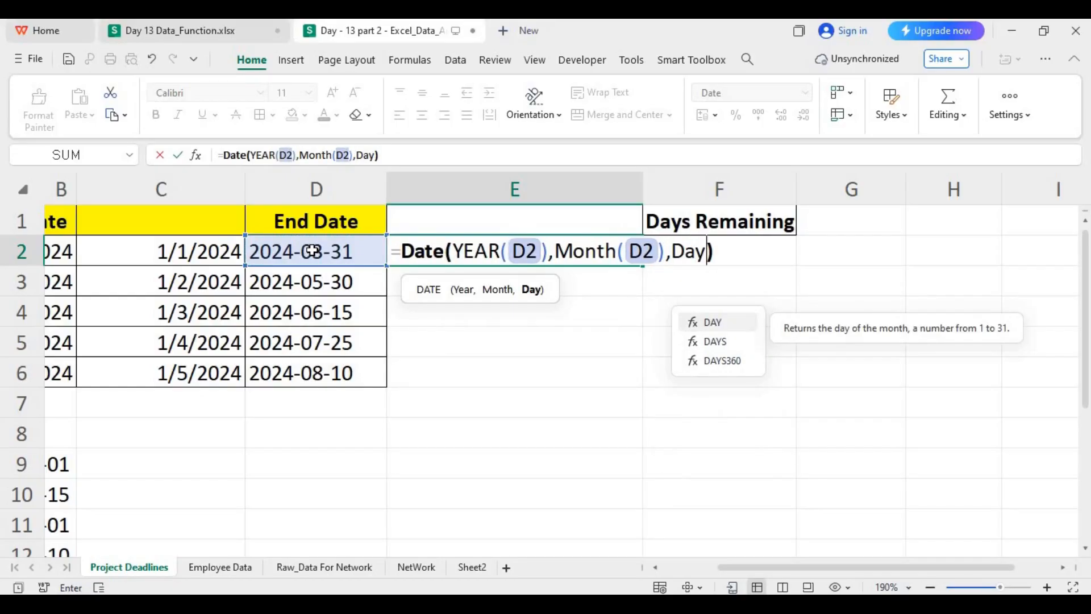
{"action": "type", "text": "("}
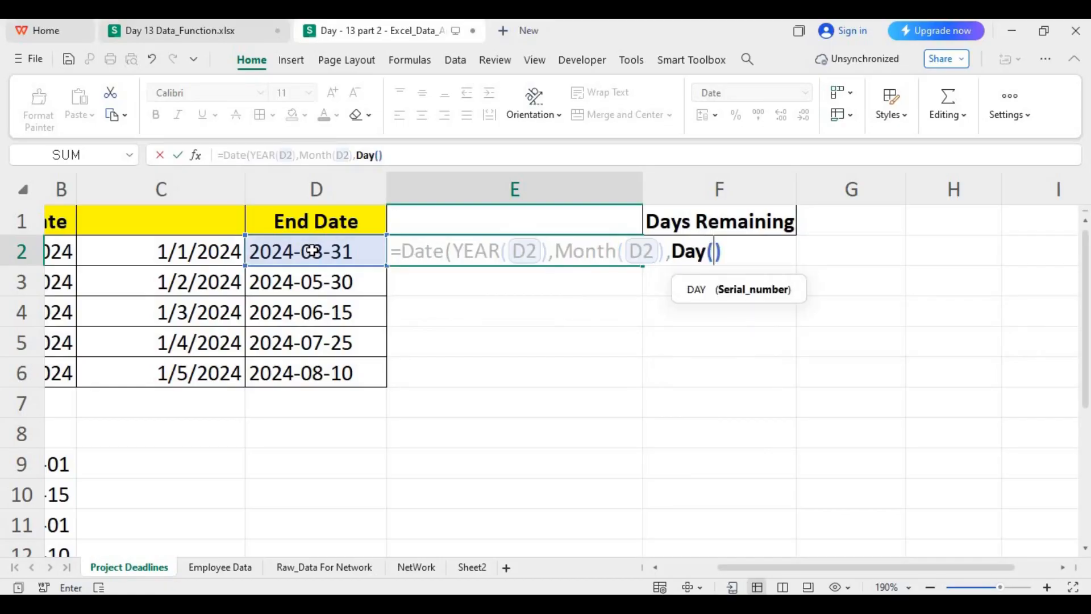
{"action": "left_click", "coordinate": [312, 251]}
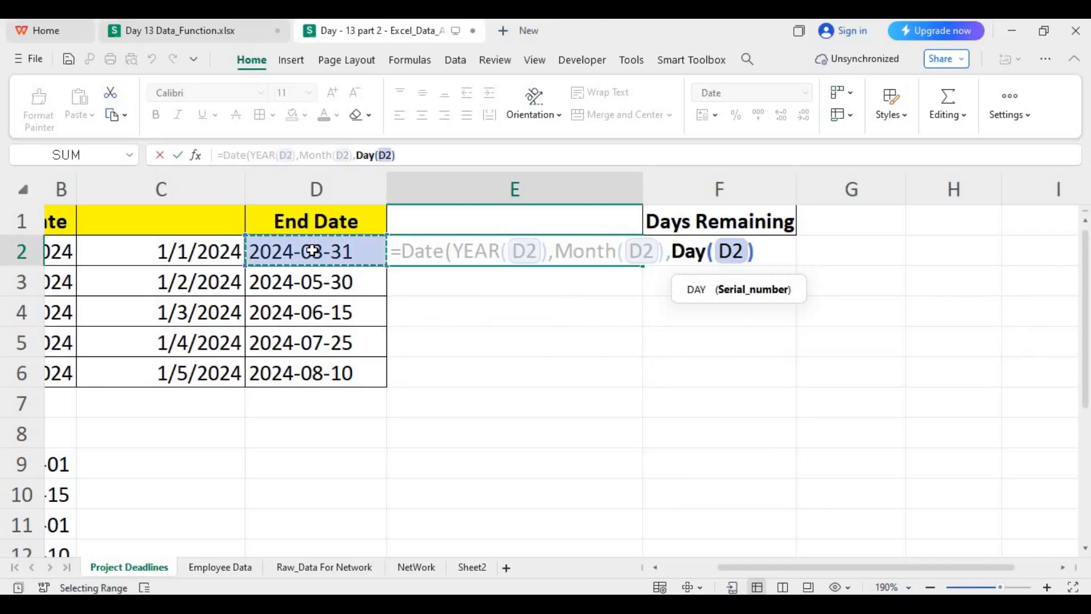
{"action": "key", "text": "Return"}
{"action": "left_click", "coordinate": [597, 253]}
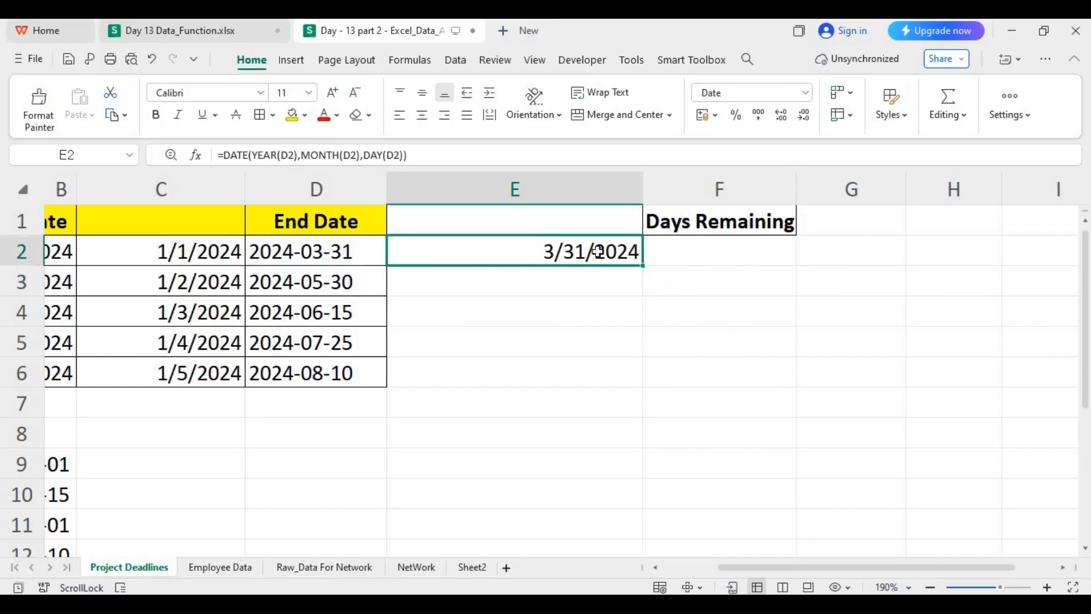
{"action": "left_click_drag", "start_coordinate": [640, 266], "coordinate": [629, 384]}
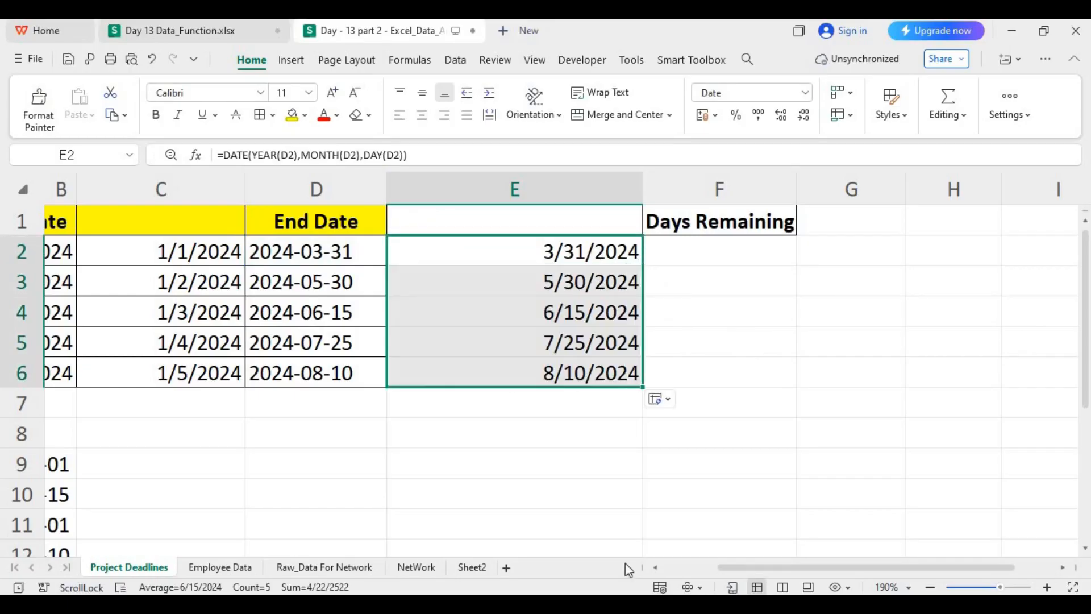
Step: Compare the original End Date values in D2:D6 with the formula dates in columns C and E
{"action": "mouse_move", "coordinate": [743, 566]}
{"action": "left_mouse_down"}
{"action": "mouse_move", "coordinate": [673, 562]}
{"action": "mouse_move", "coordinate": [749, 562]}
{"action": "mouse_move", "coordinate": [731, 556]}
{"action": "left_mouse_up"}
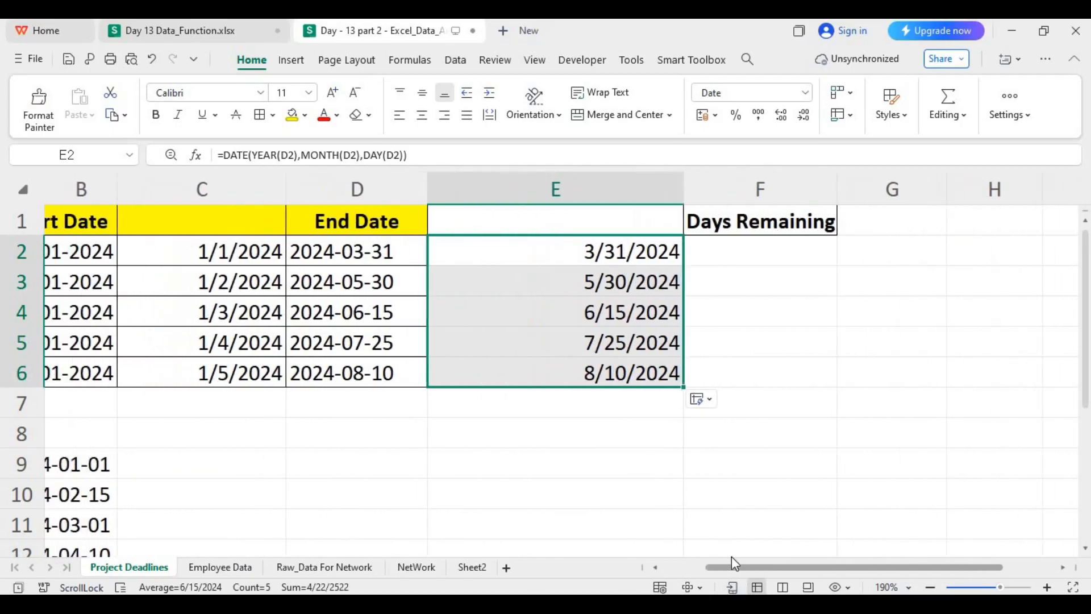
{"action": "left_click", "coordinate": [428, 421]}
{"action": "left_click_drag", "start_coordinate": [380, 250], "coordinate": [391, 374]}
{"action": "left_click_drag", "start_coordinate": [237, 251], "coordinate": [248, 374]}
{"action": "left_click", "coordinate": [453, 311]}
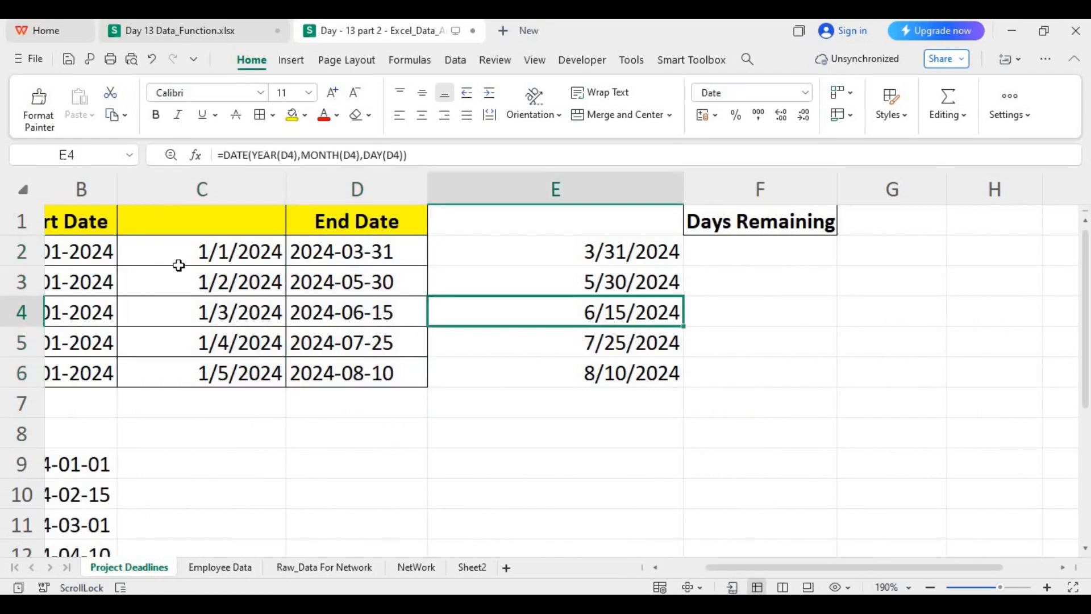
Step: Enter the header Start Date in C1, above the formula-based start dates
{"action": "left_click_drag", "start_coordinate": [712, 567], "coordinate": [660, 570]}
{"action": "left_click", "coordinate": [374, 219]}
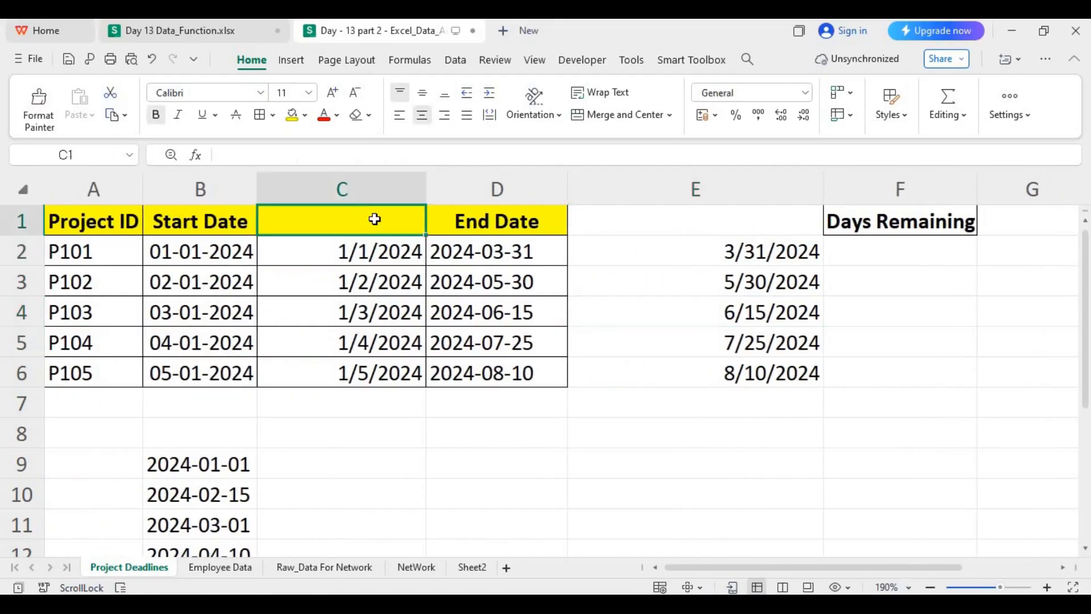
{"action": "type", "text": "Start"}
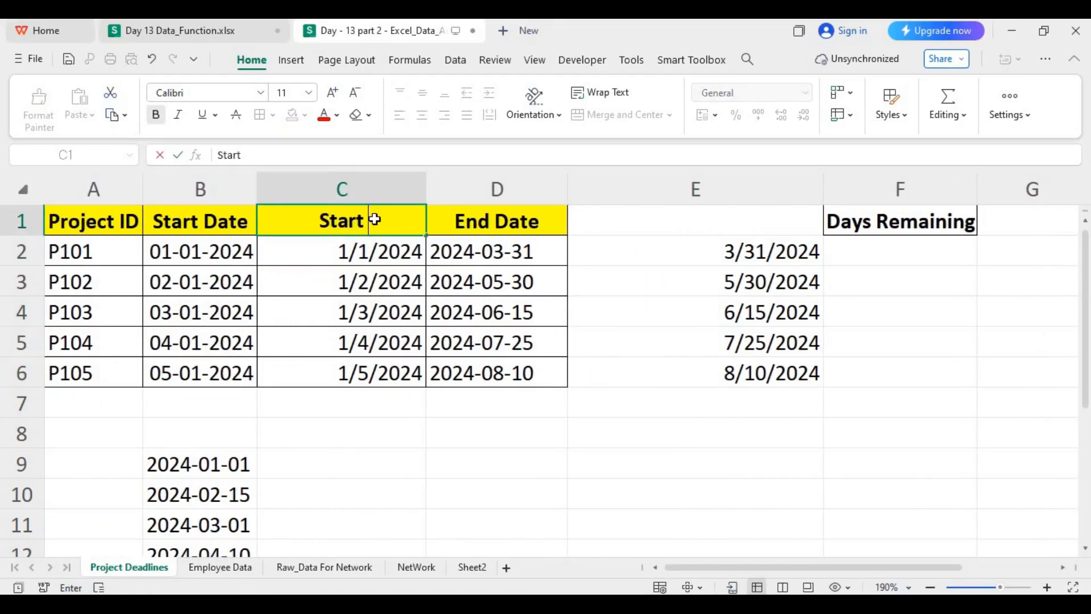
{"action": "type", "text": " Date"}
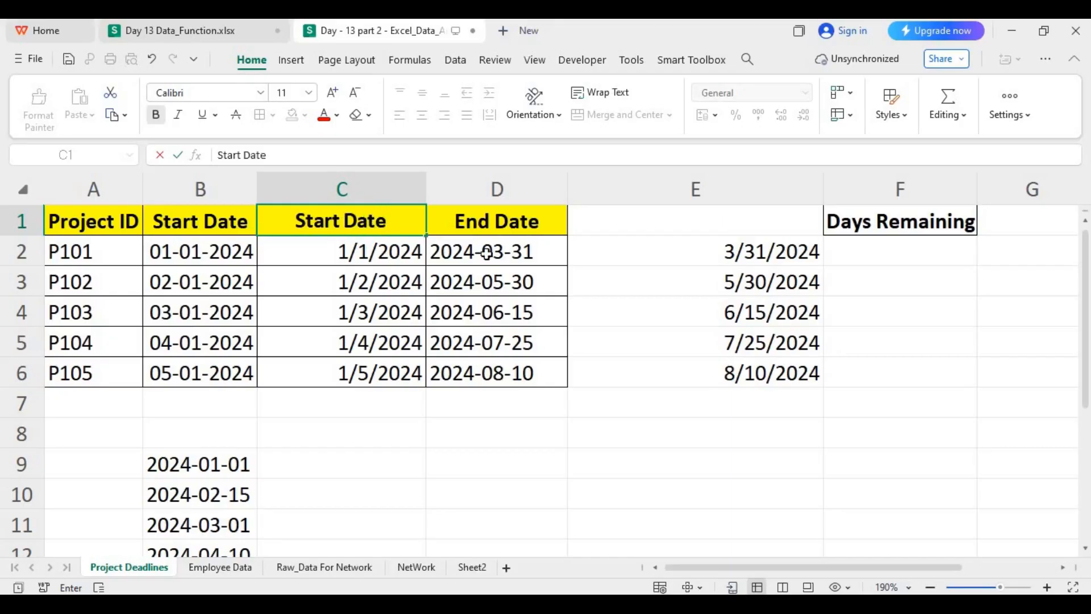
{"action": "key", "text": "Return"}
Step: Copy the End Date header with its formatting from D1 into E1
{"action": "left_click", "coordinate": [674, 228]}
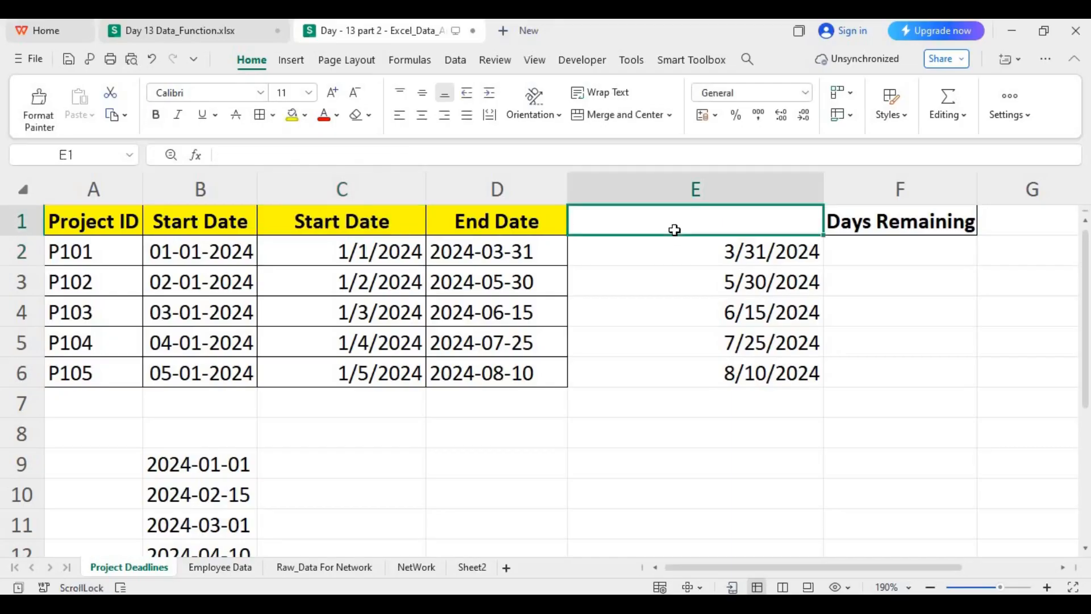
{"action": "left_click", "coordinate": [498, 221]}
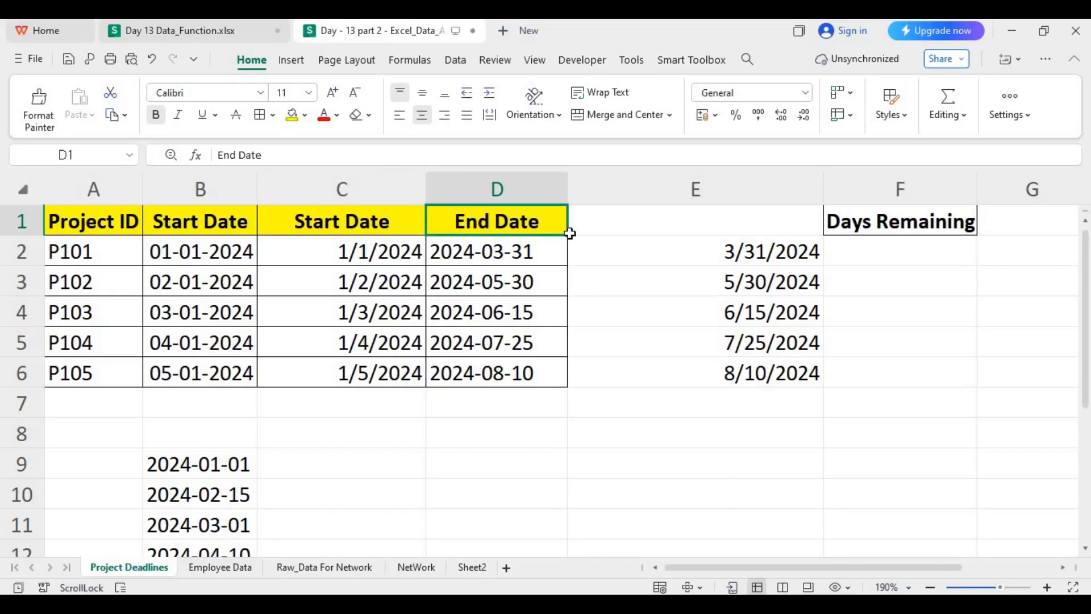
{"action": "left_click_drag", "start_coordinate": [568, 236], "coordinate": [736, 227]}
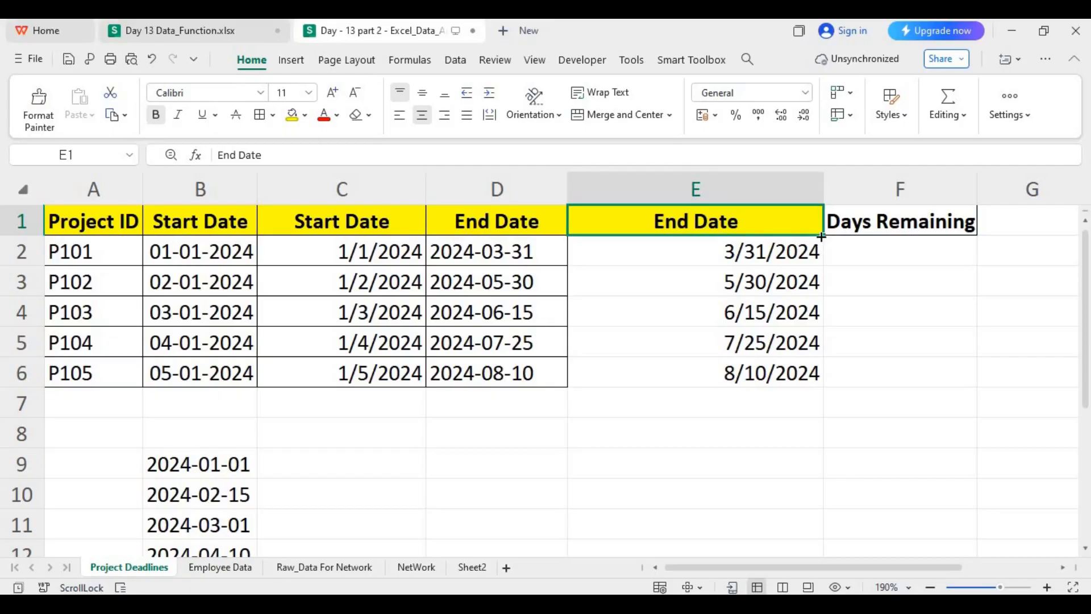
Step: Apply cell borders to the formula-based end dates in E2:E6
{"action": "left_click_drag", "start_coordinate": [621, 248], "coordinate": [792, 378]}
{"action": "left_click", "coordinate": [261, 115]}
{"action": "left_click", "coordinate": [318, 319]}
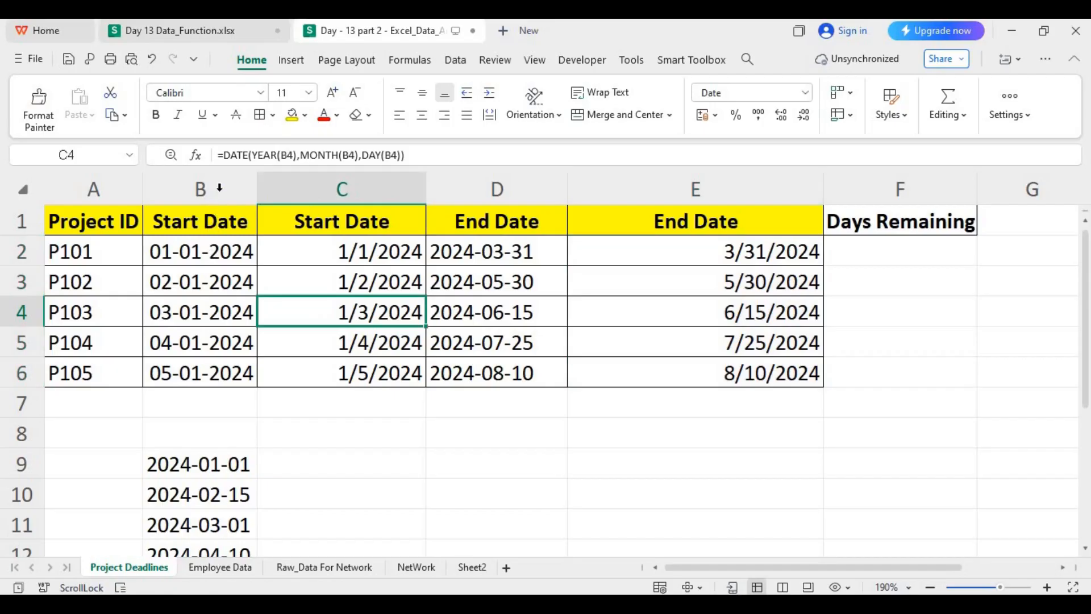
Step: Delete the original Start Date cells B1:B6, shifting the neighbouring cells left
{"action": "left_click", "coordinate": [220, 190]}
{"action": "left_click", "coordinate": [224, 337]}
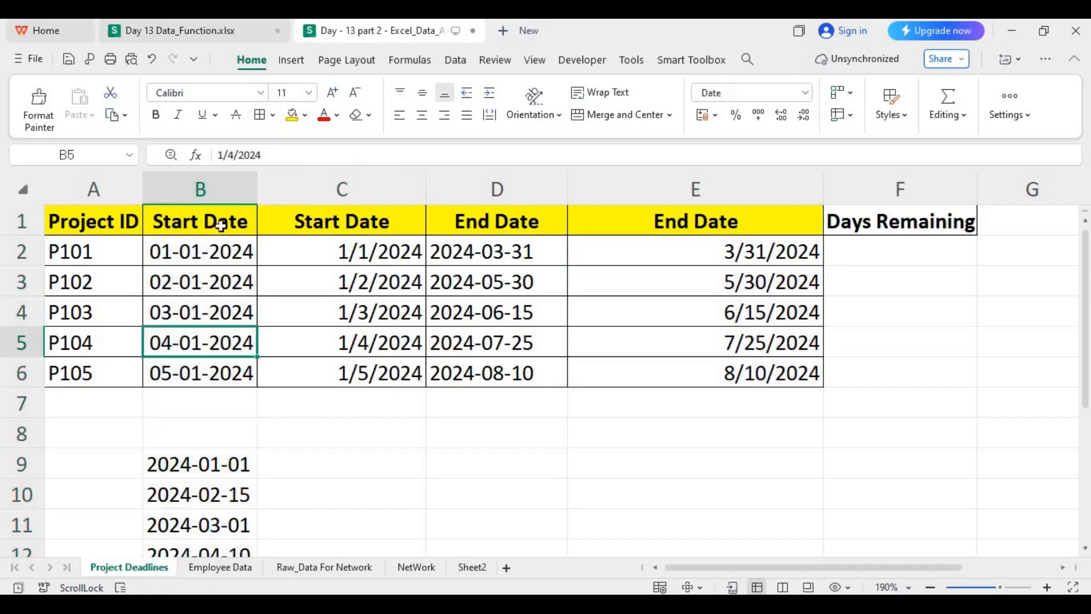
{"action": "left_click_drag", "start_coordinate": [221, 218], "coordinate": [215, 377]}
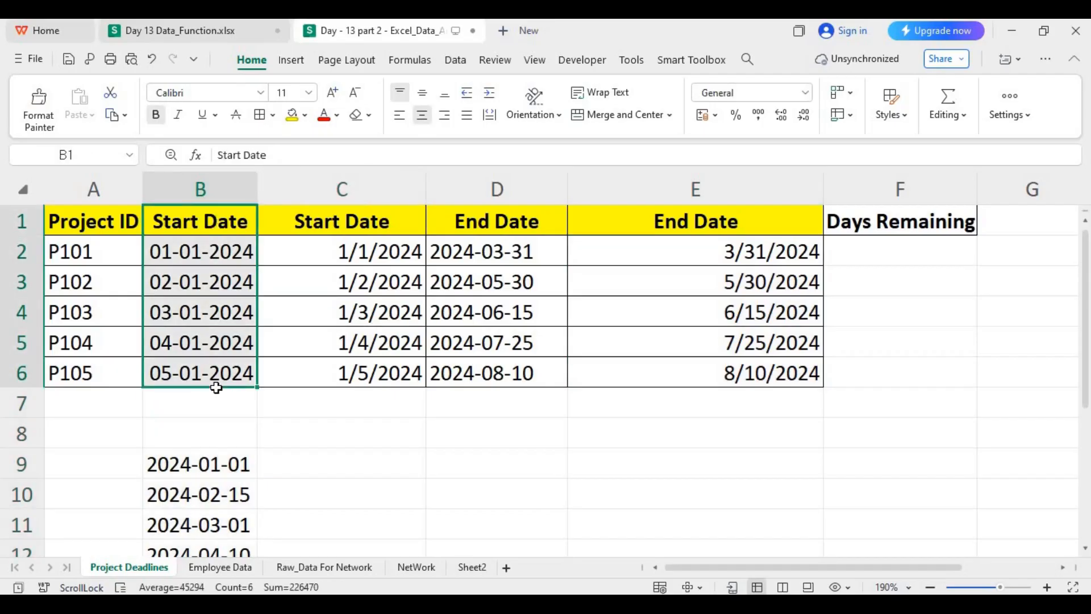
{"action": "key", "text": "ctrl+minus"}
{"action": "key", "text": "Return"}
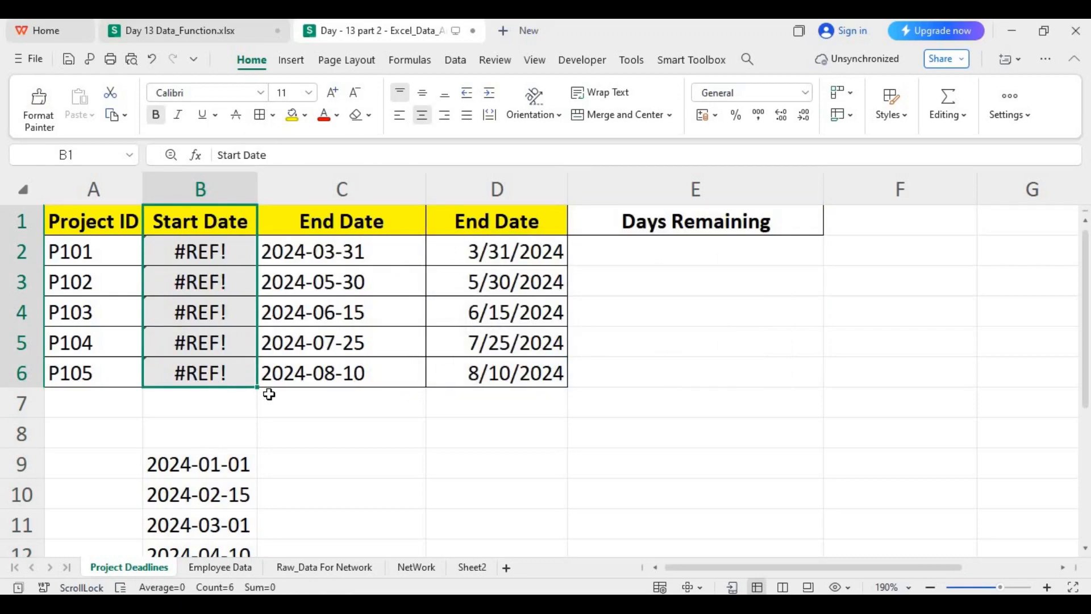
Step: Undo the deletion of the original Start Date cells B1:B6
{"action": "key", "text": "ctrl+z"}
{"action": "left_click", "coordinate": [380, 293]}
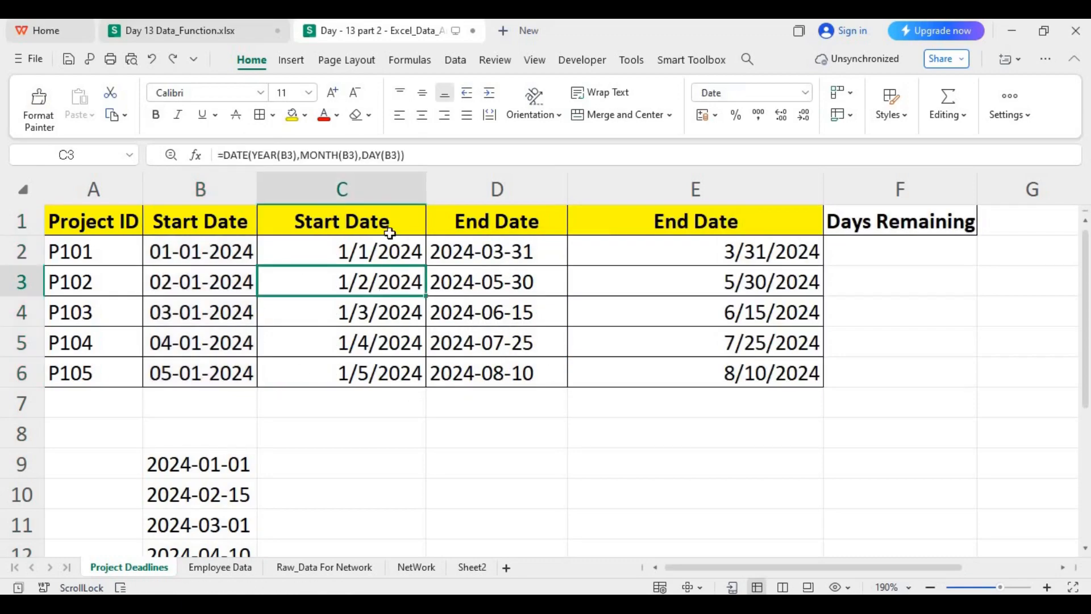
{"action": "left_click", "coordinate": [216, 251]}
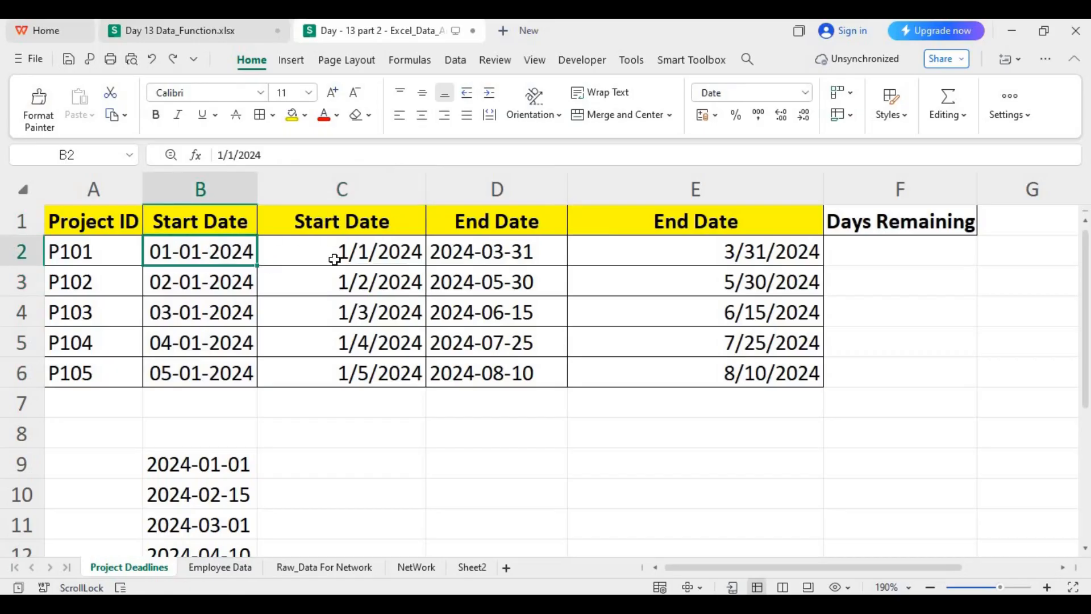
Step: Replace the Start Date formulas in C2:C6 with their static values in place
{"action": "left_click_drag", "start_coordinate": [352, 253], "coordinate": [348, 368]}
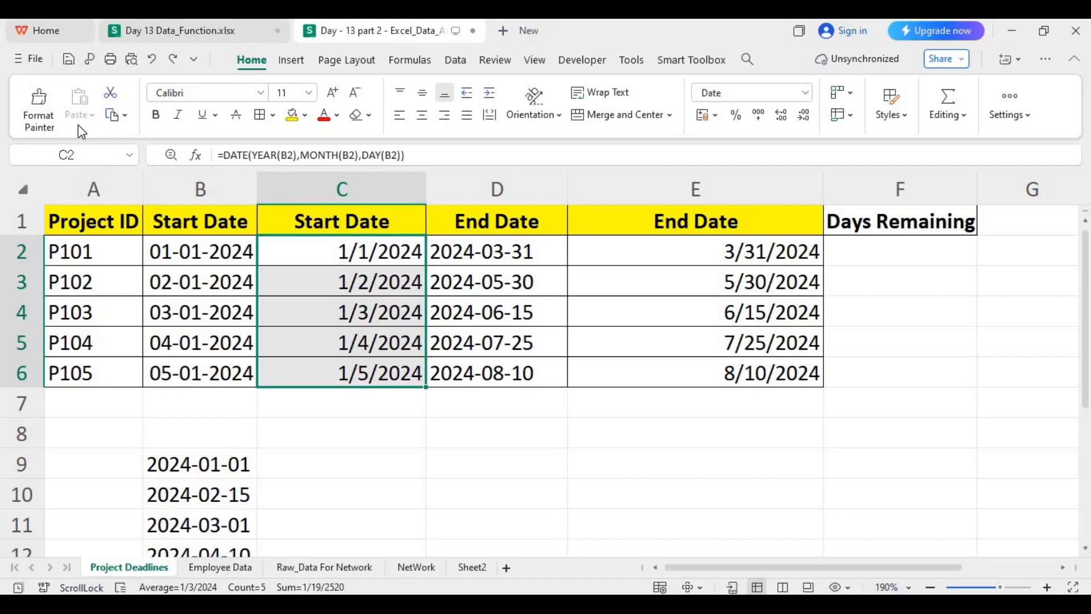
{"action": "key", "text": "ctrl+c"}
{"action": "left_click", "coordinate": [80, 114]}
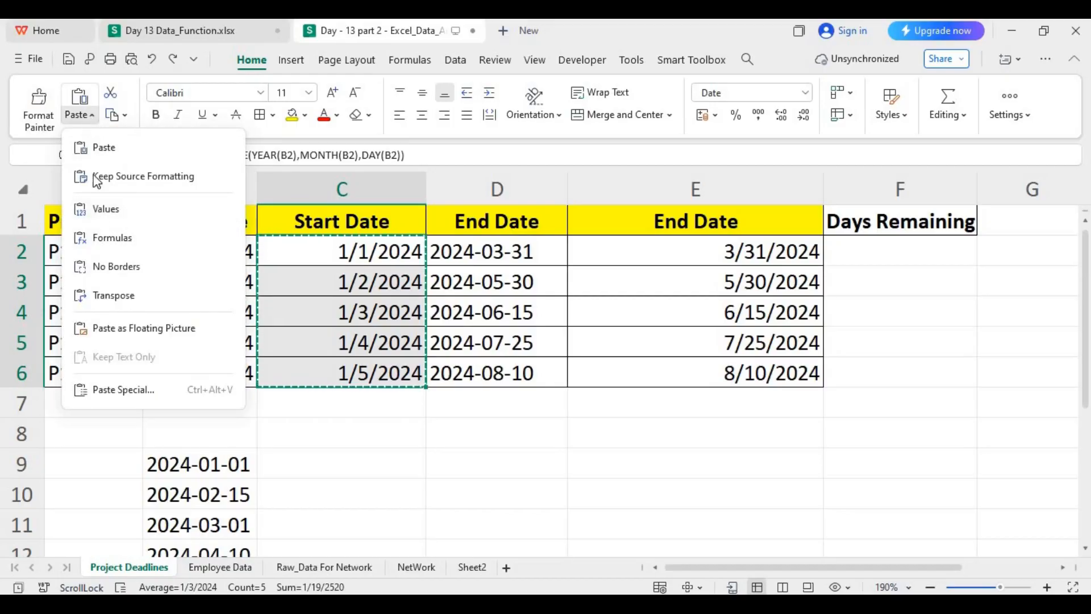
{"action": "left_click", "coordinate": [104, 209]}
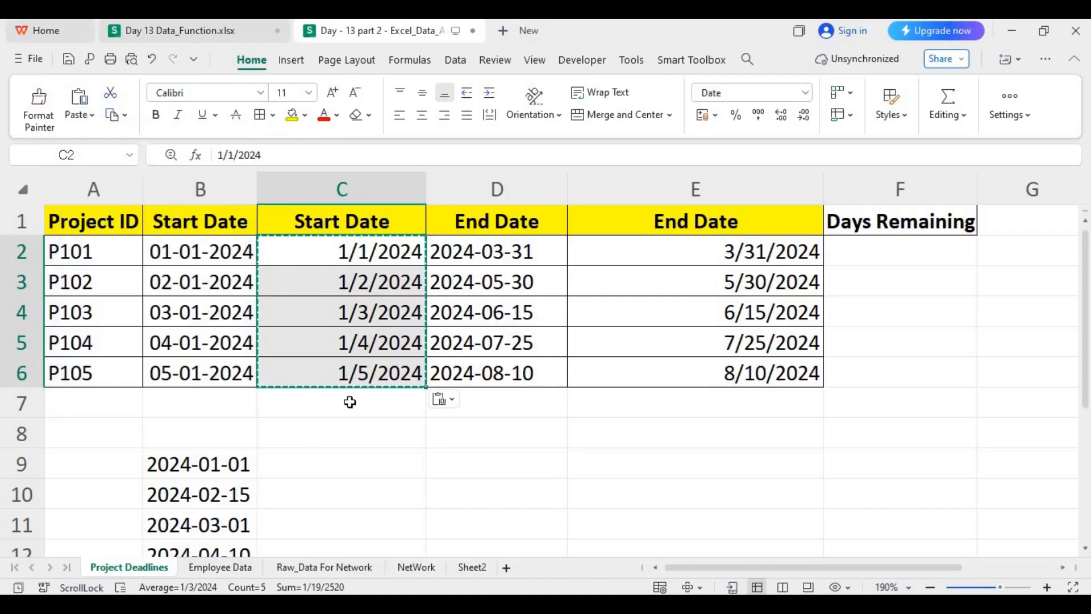
{"action": "key", "text": "Escape"}
{"action": "left_click", "coordinate": [347, 259]}
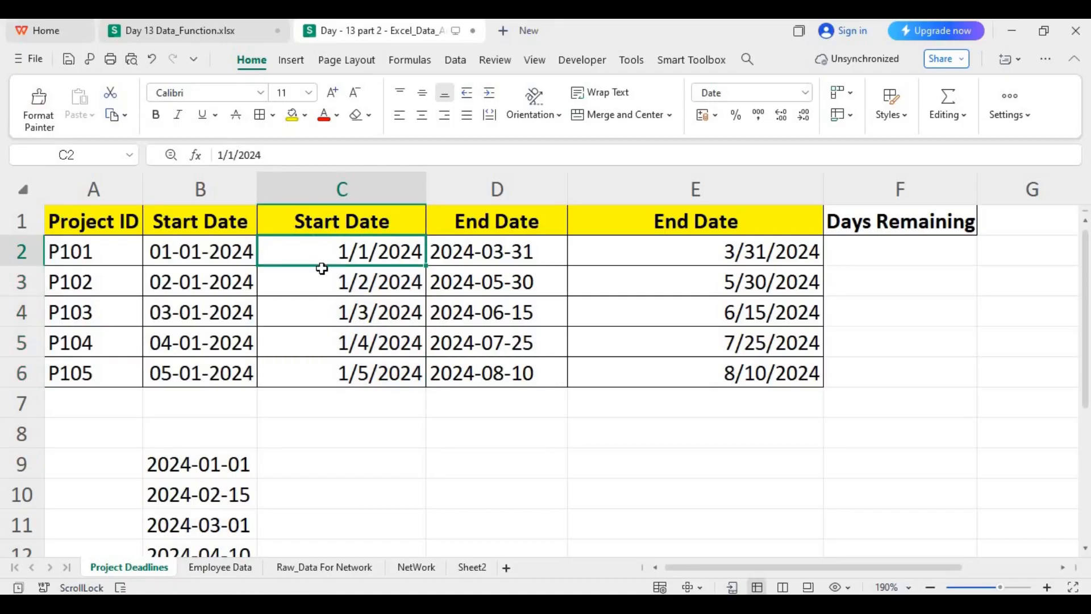
Step: Delete the original Start Date cells B1:B7, shifting the neighbouring cells left
{"action": "left_click_drag", "start_coordinate": [227, 219], "coordinate": [226, 389]}
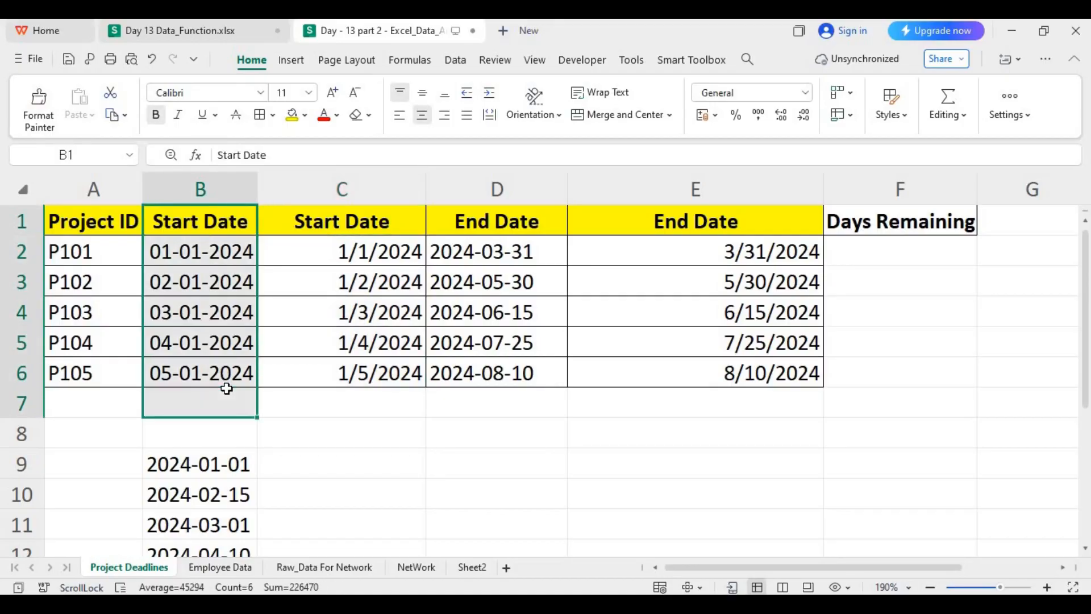
{"action": "key", "text": "ctrl+minus"}
{"action": "key", "text": "Return"}
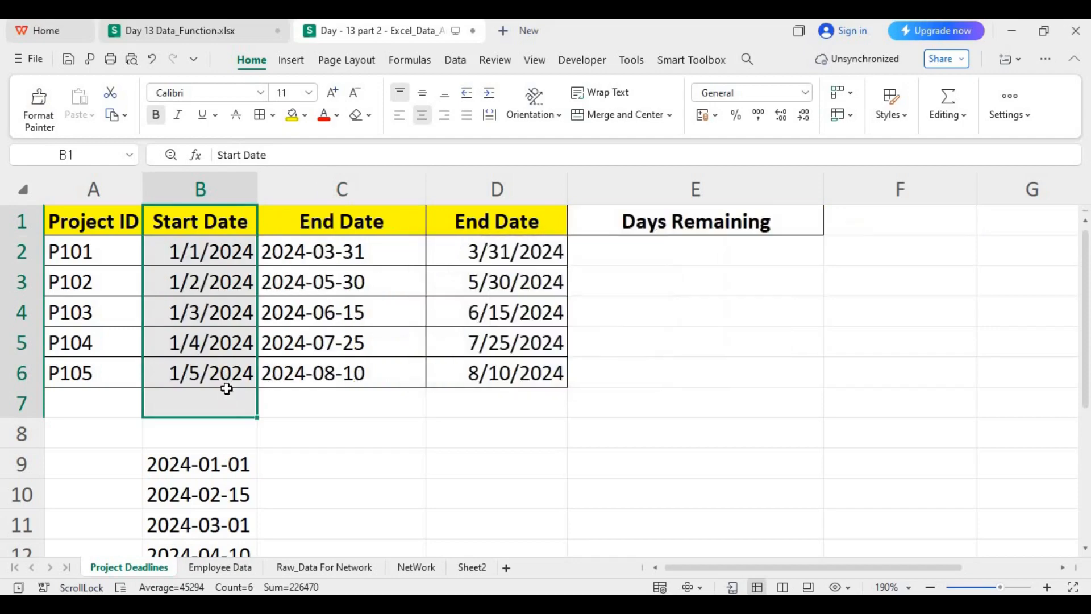
{"action": "left_click", "coordinate": [287, 415]}
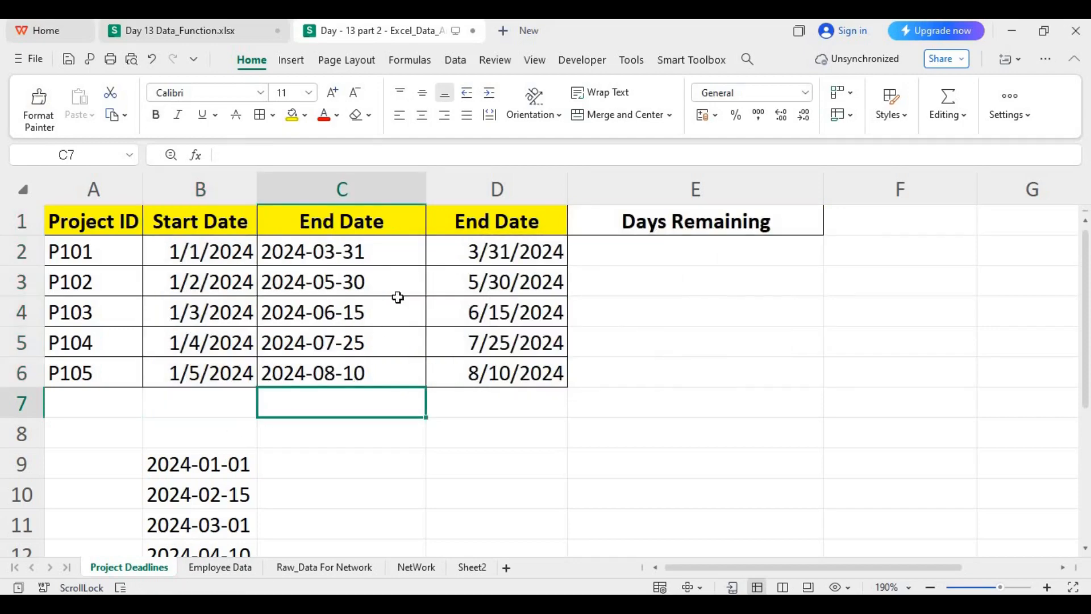
Step: Replace the End Date formulas in D2:D6 with their static values in place
{"action": "left_click", "coordinate": [488, 250]}
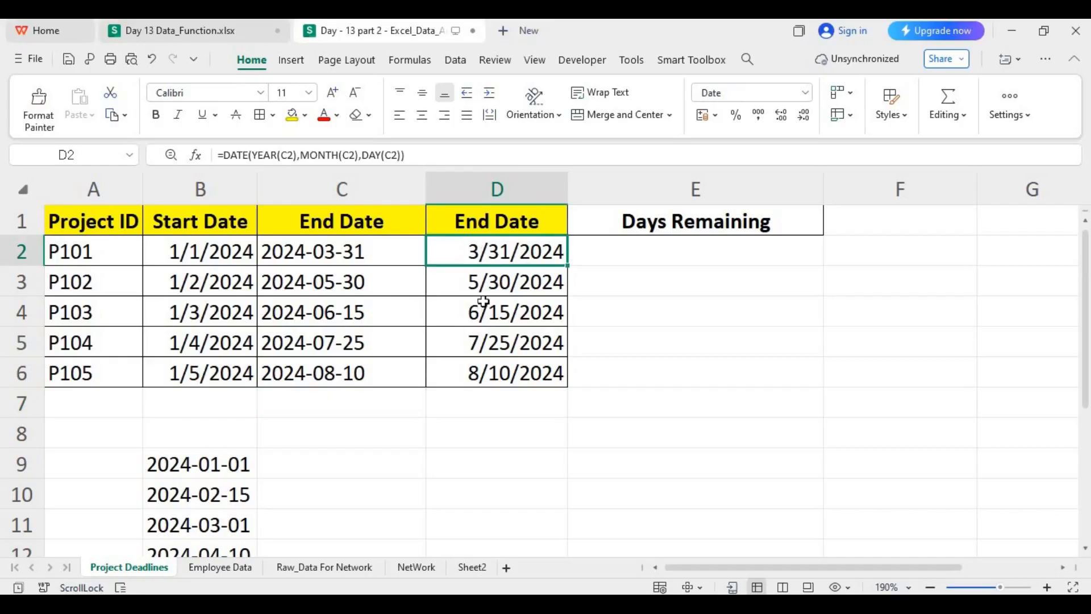
{"action": "left_click_drag", "start_coordinate": [515, 254], "coordinate": [521, 373]}
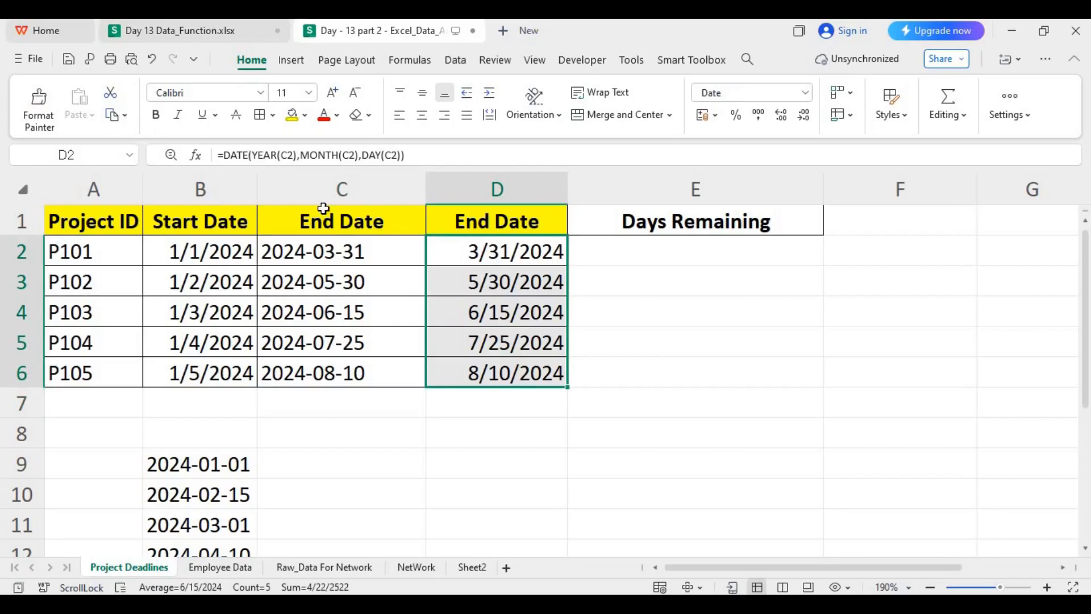
{"action": "key", "text": "ctrl+c"}
{"action": "left_click", "coordinate": [92, 115]}
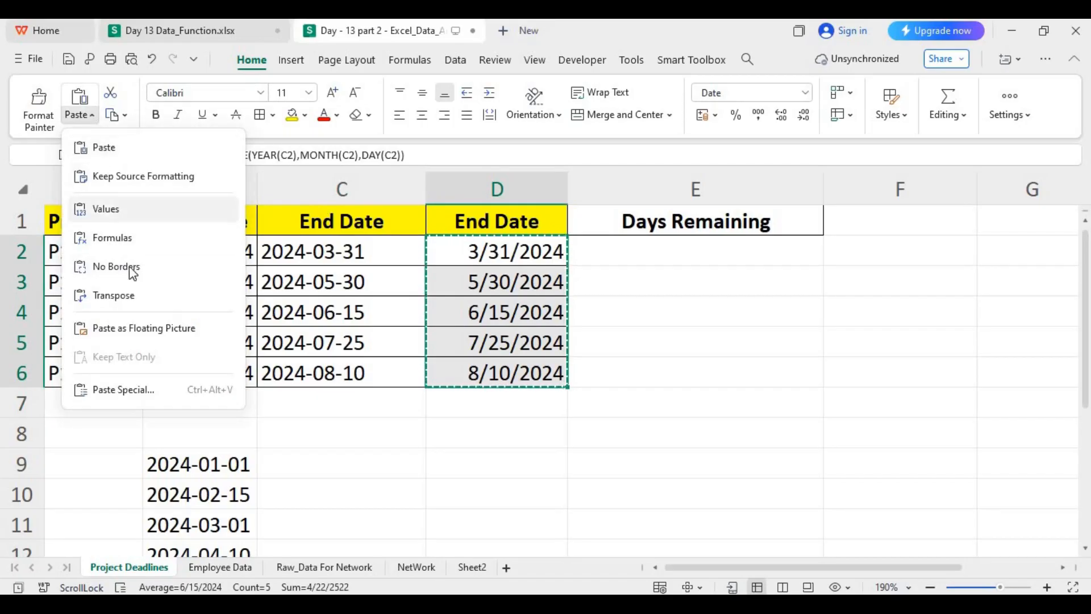
{"action": "left_click", "coordinate": [127, 210]}
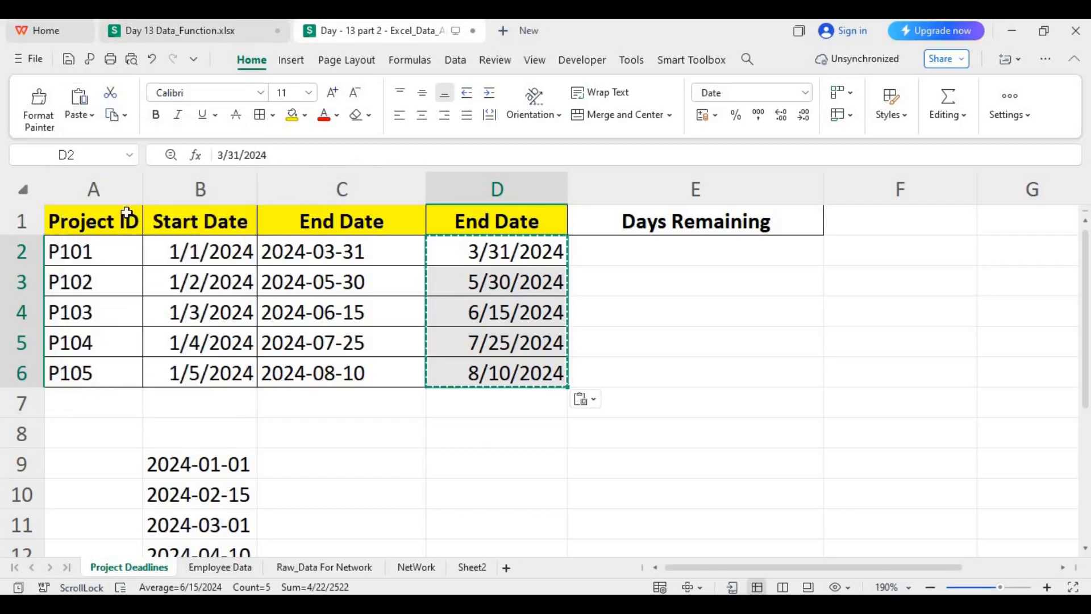
{"action": "left_click", "coordinate": [439, 446]}
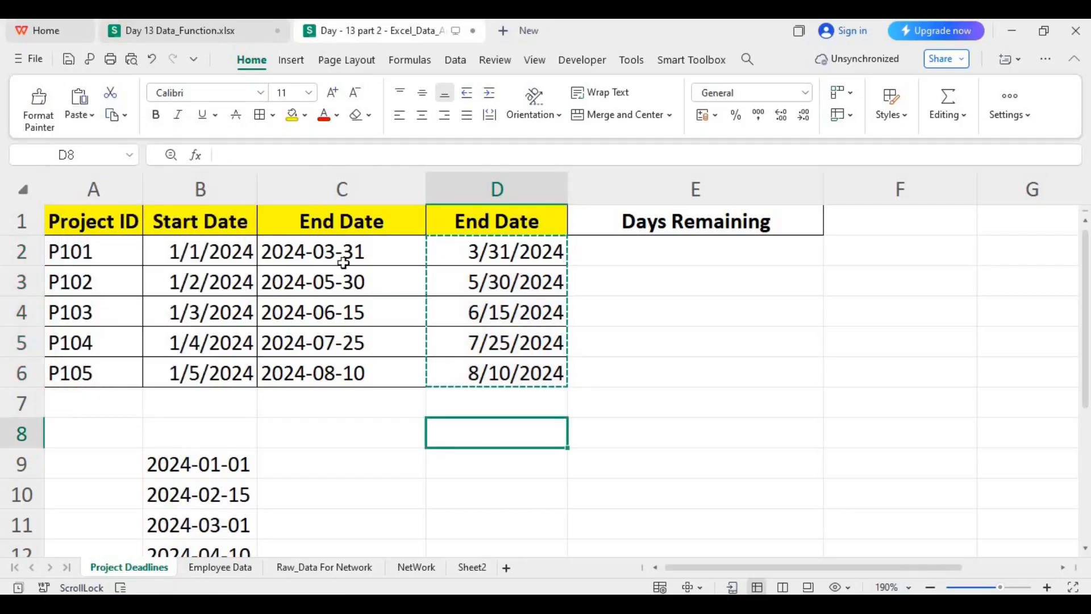
Step: Delete the original End Date cells C1:C7, shifting cells left, and widen column D to fit the Days Remaining header
{"action": "left_click_drag", "start_coordinate": [367, 224], "coordinate": [369, 389]}
{"action": "key", "text": "ctrl+minus"}
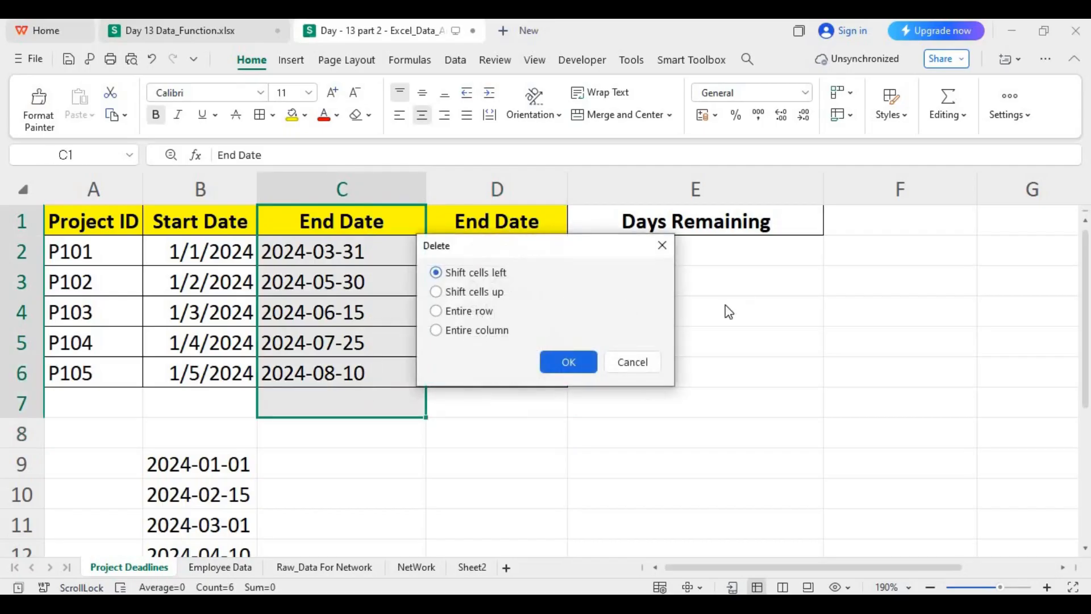
{"action": "left_click", "coordinate": [568, 361]}
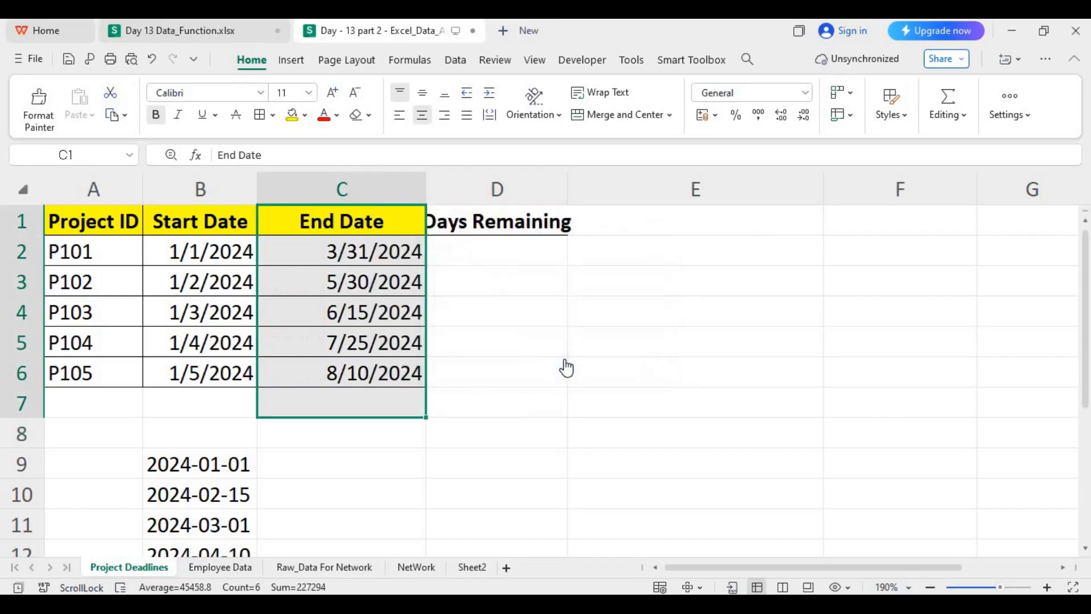
{"action": "left_click", "coordinate": [513, 354]}
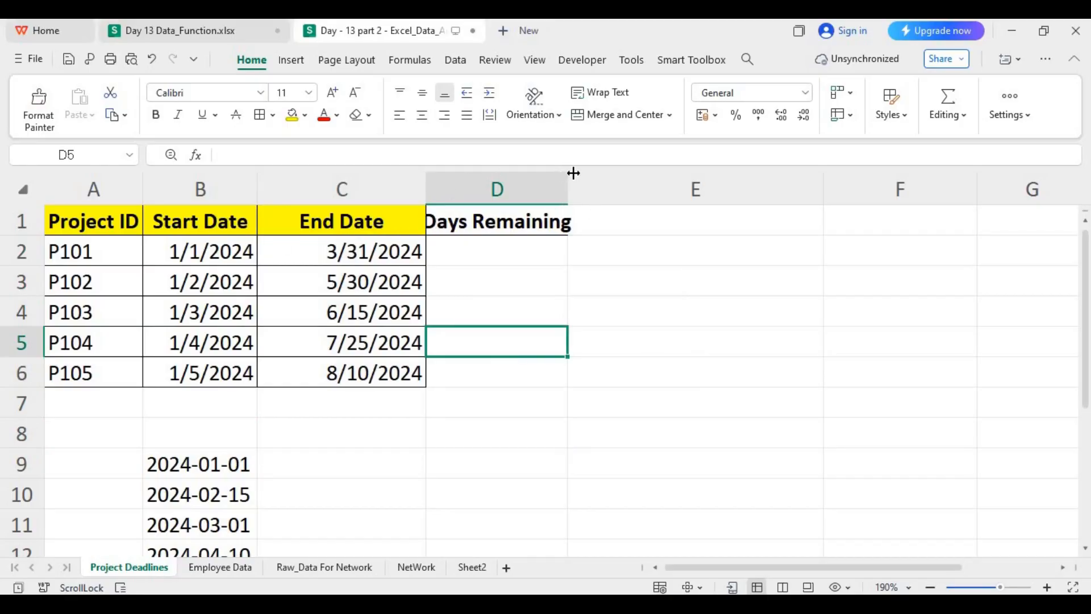
{"action": "left_click_drag", "start_coordinate": [567, 173], "coordinate": [710, 172]}
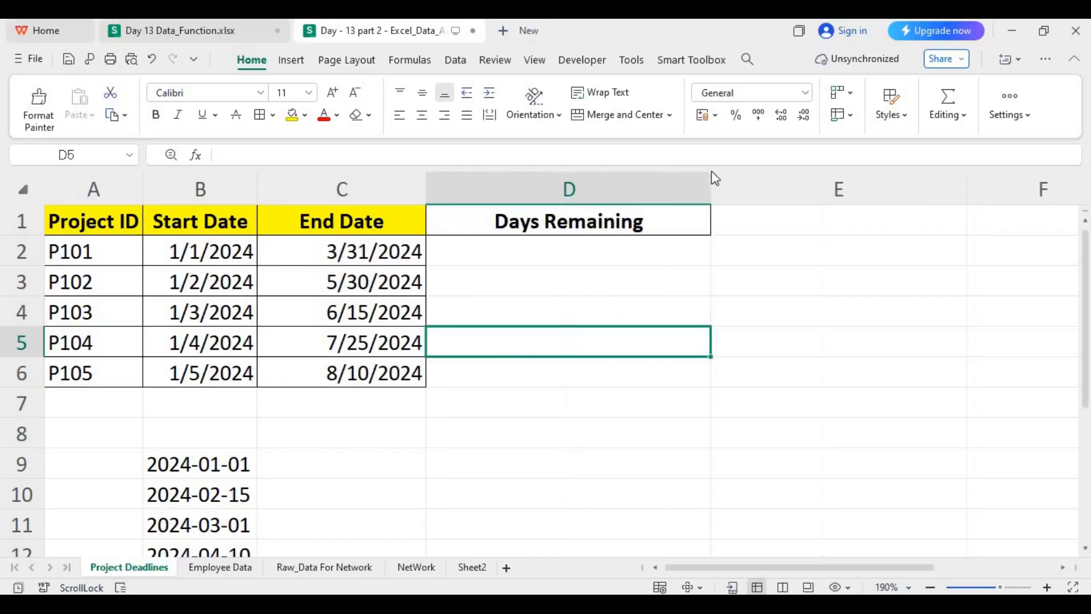
Step: Enter the formula =B2-C2 in D2 under Days Remaining for project P101
{"action": "left_click", "coordinate": [620, 250]}
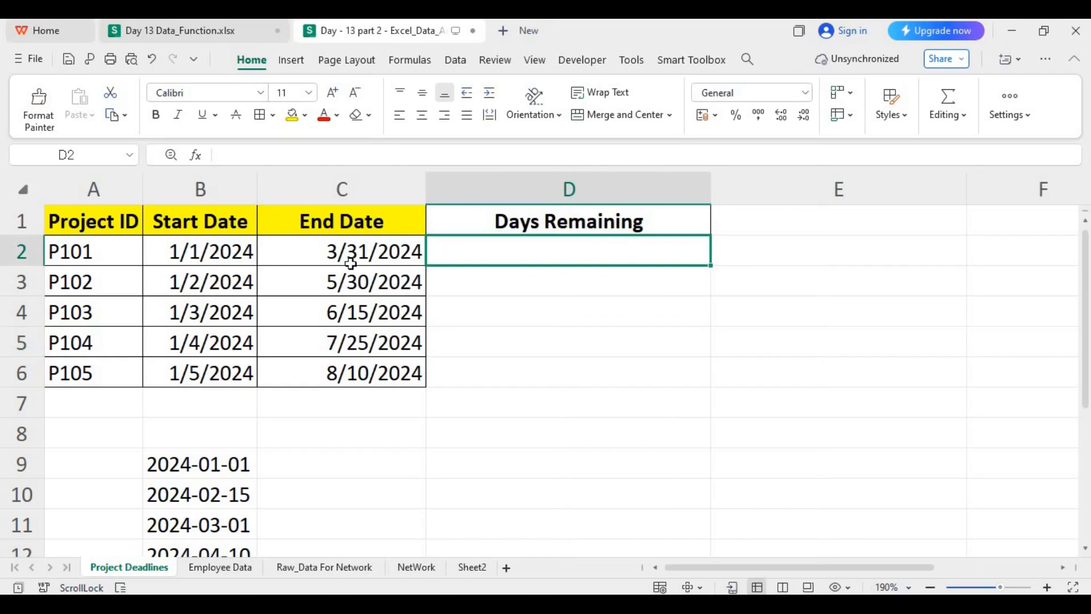
{"action": "type", "text": "="}
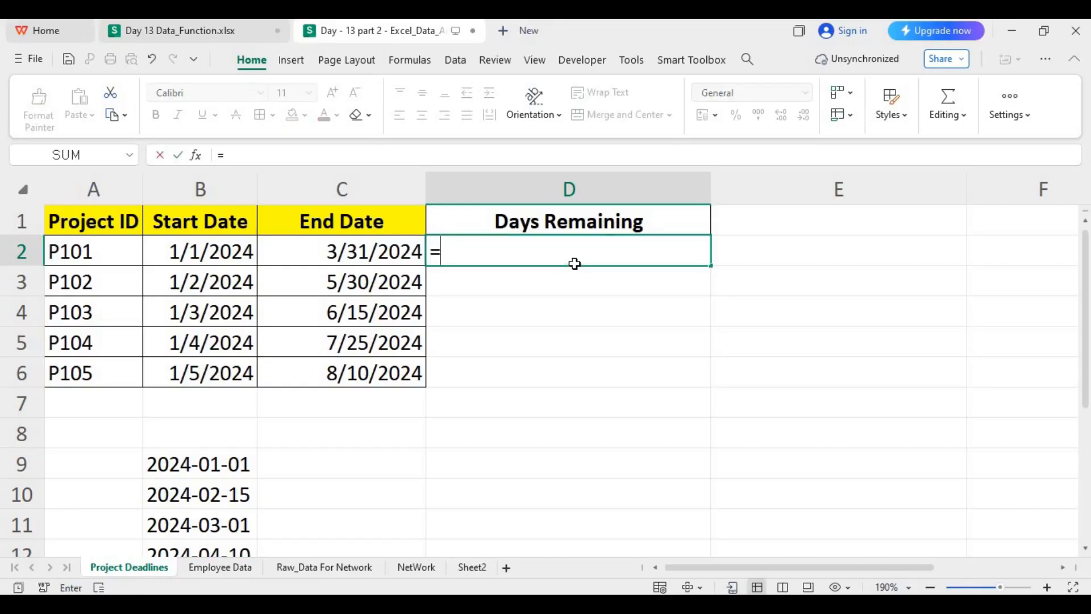
{"action": "left_click", "coordinate": [206, 246]}
{"action": "type", "text": "-"}
{"action": "left_click", "coordinate": [344, 250]}
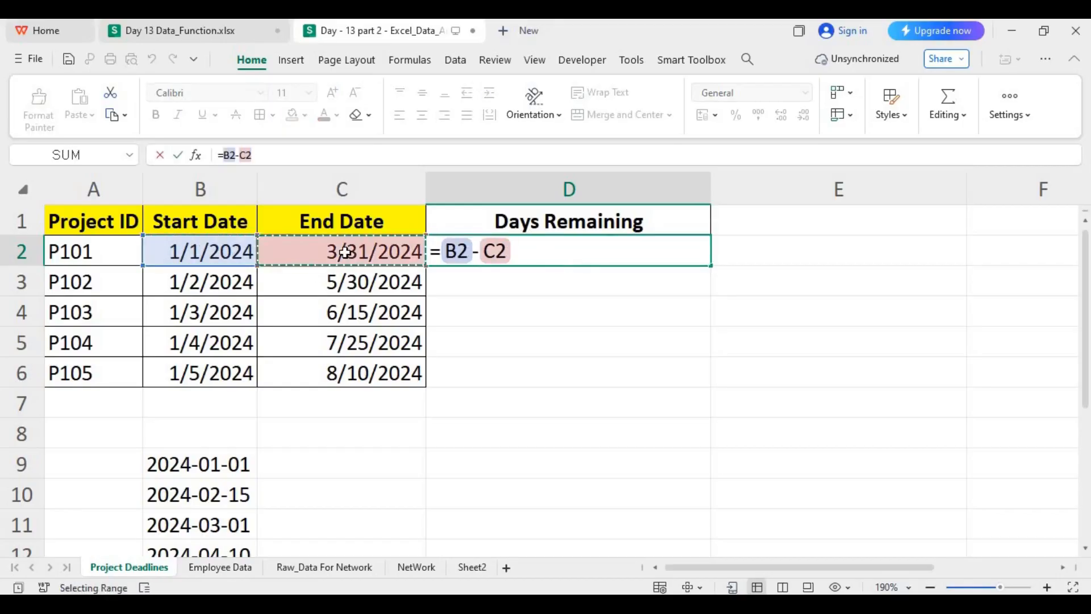
{"action": "key", "text": "Return"}
{"action": "left_click", "coordinate": [606, 252]}
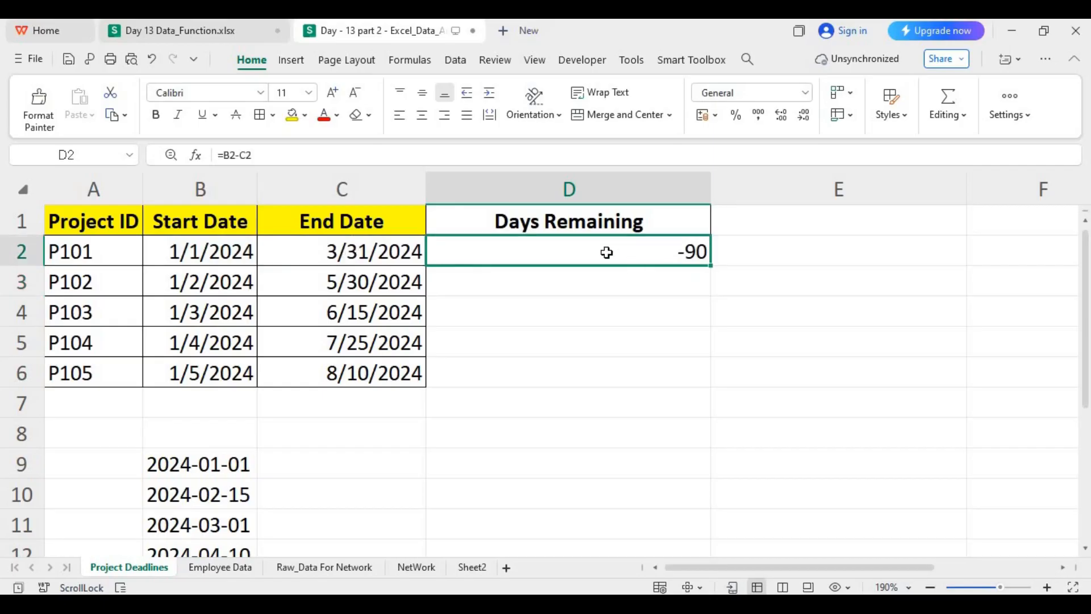
{"action": "left_click", "coordinate": [353, 251]}
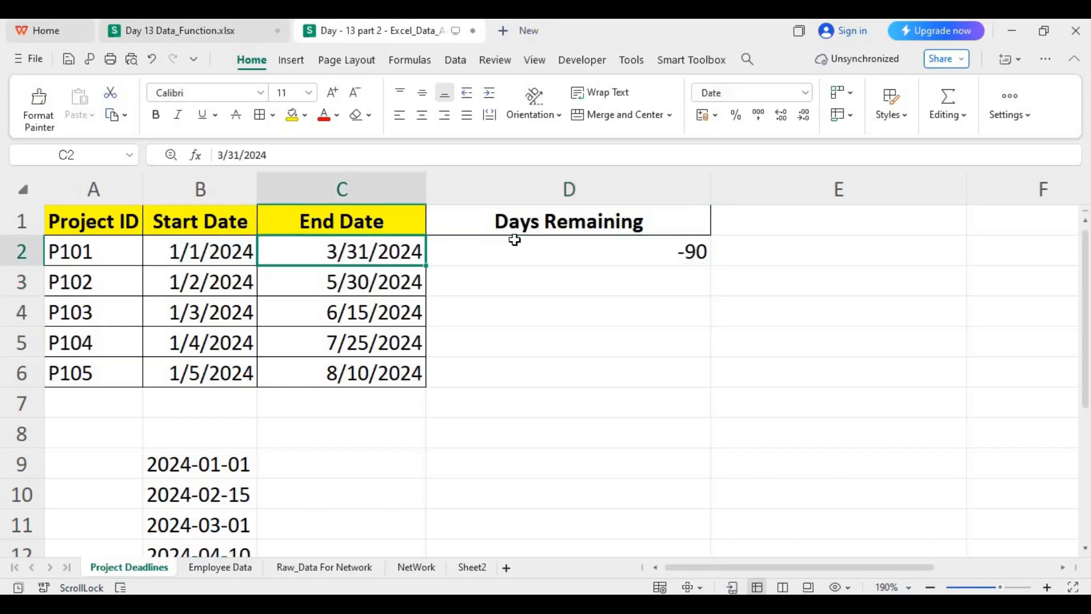
{"action": "left_click", "coordinate": [563, 260]}
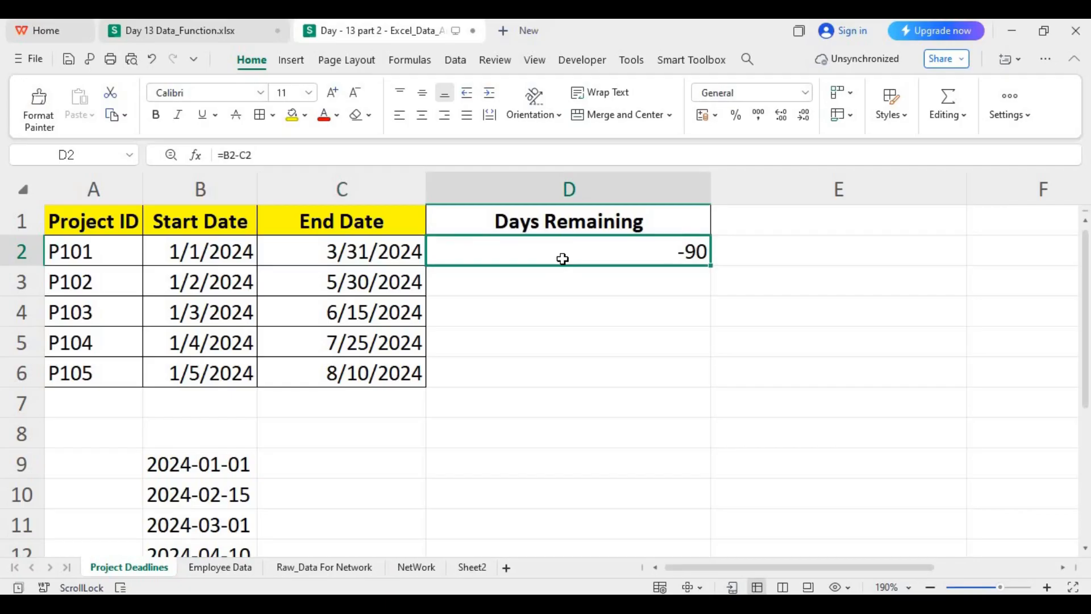
Step: Rewrite the Days Remaining formula in D2 as =C2-B2, subtracting the start date from the end date
{"action": "double_click", "coordinate": [551, 252]}
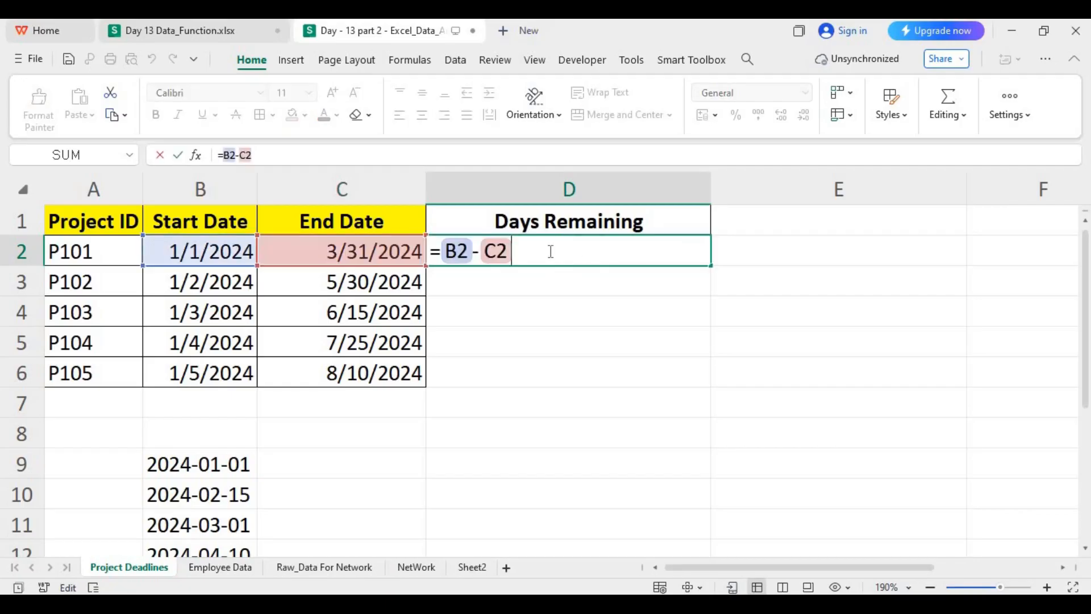
{"action": "key", "text": "BackSpace"}
{"action": "key", "text": "BackSpace"}
{"action": "key", "text": "BackSpace"}
{"action": "key", "text": "BackSpace"}
{"action": "key", "text": "BackSpace"}
{"action": "left_click", "coordinate": [379, 251]}
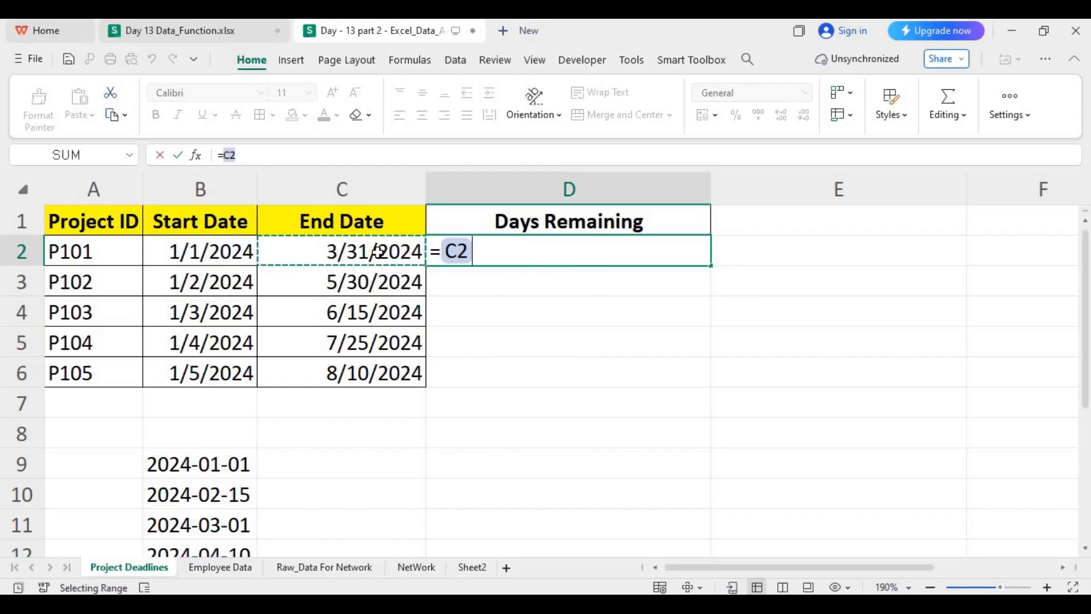
{"action": "type", "text": "-"}
{"action": "left_click", "coordinate": [161, 251]}
{"action": "key", "text": "Return"}
{"action": "left_click", "coordinate": [604, 255]}
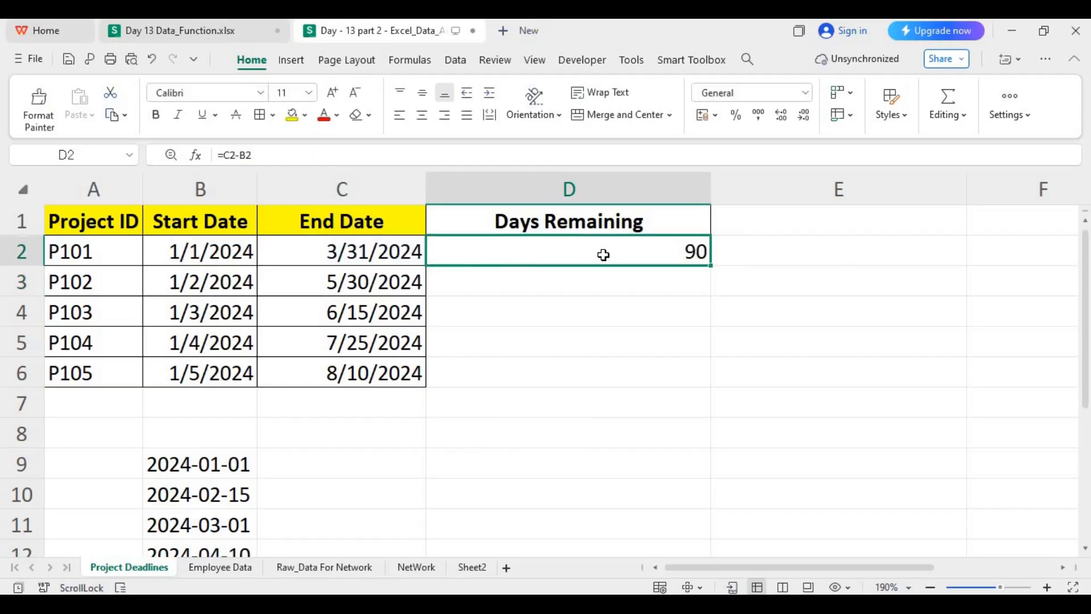
Step: Fill the Days Remaining formula from D2 down through D6 for all projects
{"action": "left_click_drag", "start_coordinate": [710, 268], "coordinate": [698, 375]}
{"action": "left_click", "coordinate": [748, 342]}
{"action": "left_click_drag", "start_coordinate": [694, 251], "coordinate": [689, 373]}
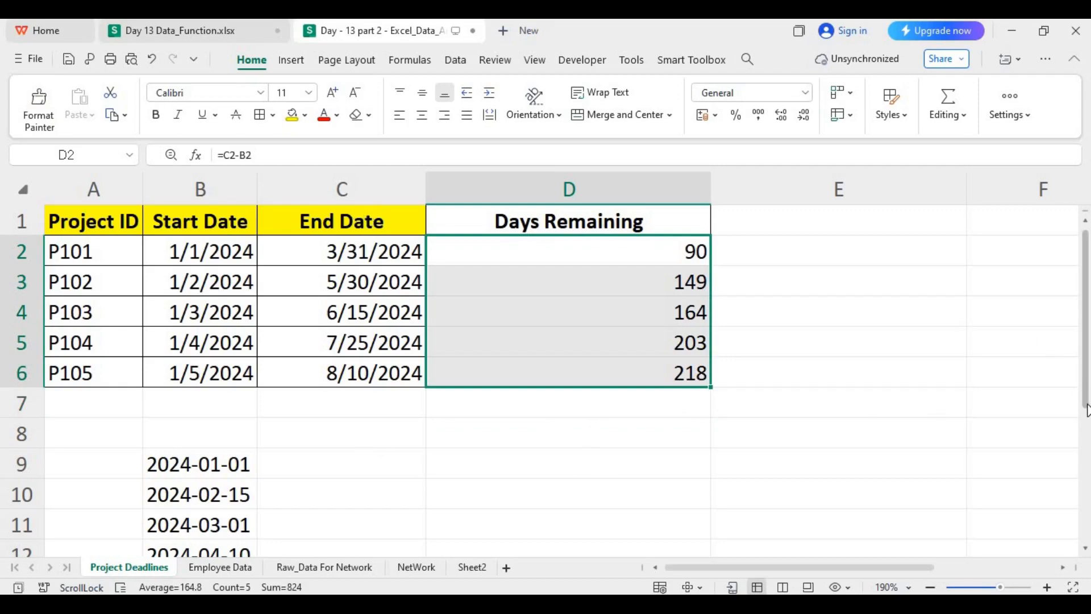
Step: Examine the separate list of dates in B9:B13 below the project table
{"action": "scroll", "coordinate": [1087, 398], "scroll_direction": "down", "scroll_amount": 2}
{"action": "left_click", "coordinate": [372, 349]}
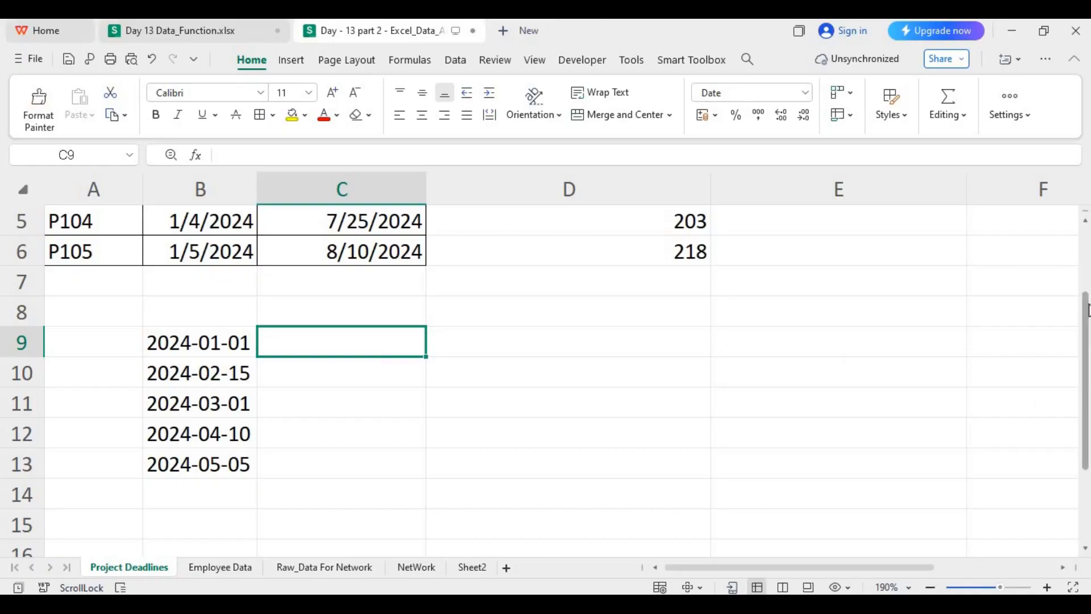
{"action": "scroll", "coordinate": [1086, 385], "scroll_direction": "up", "scroll_amount": 1}
{"action": "scroll", "coordinate": [1086, 385], "scroll_direction": "down", "scroll_amount": 1}
{"action": "left_click", "coordinate": [215, 373]}
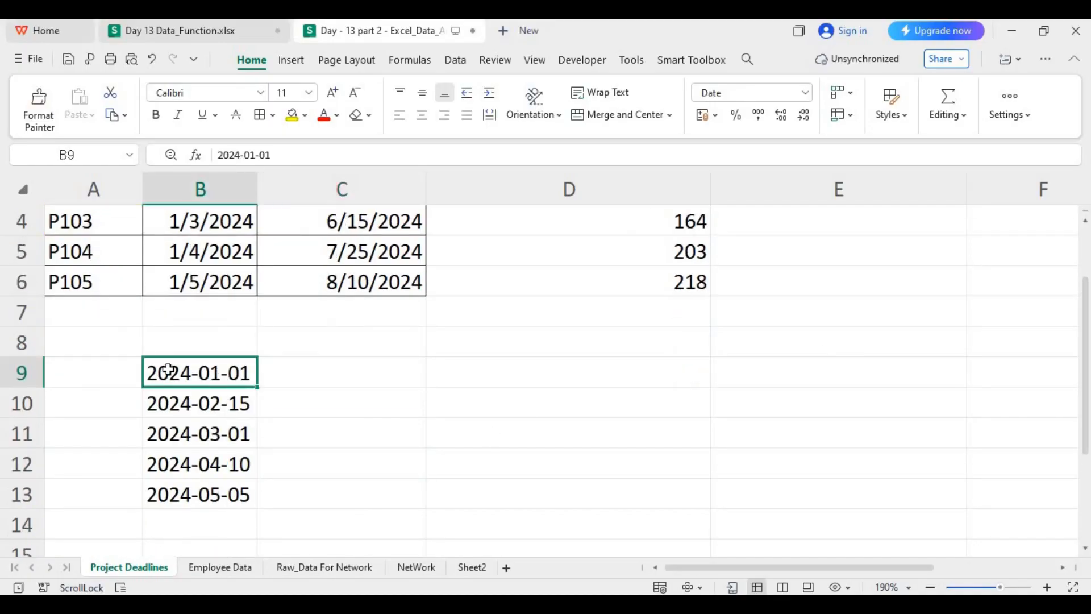
{"action": "left_click", "coordinate": [221, 403]}
{"action": "left_click", "coordinate": [215, 440]}
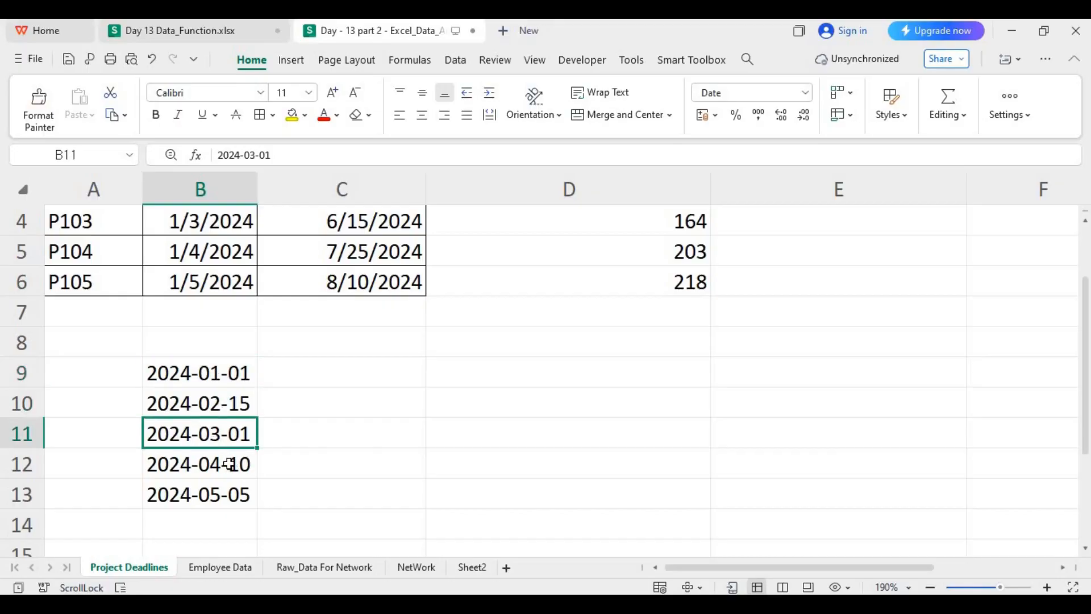
{"action": "left_click", "coordinate": [229, 464]}
{"action": "left_click", "coordinate": [226, 496]}
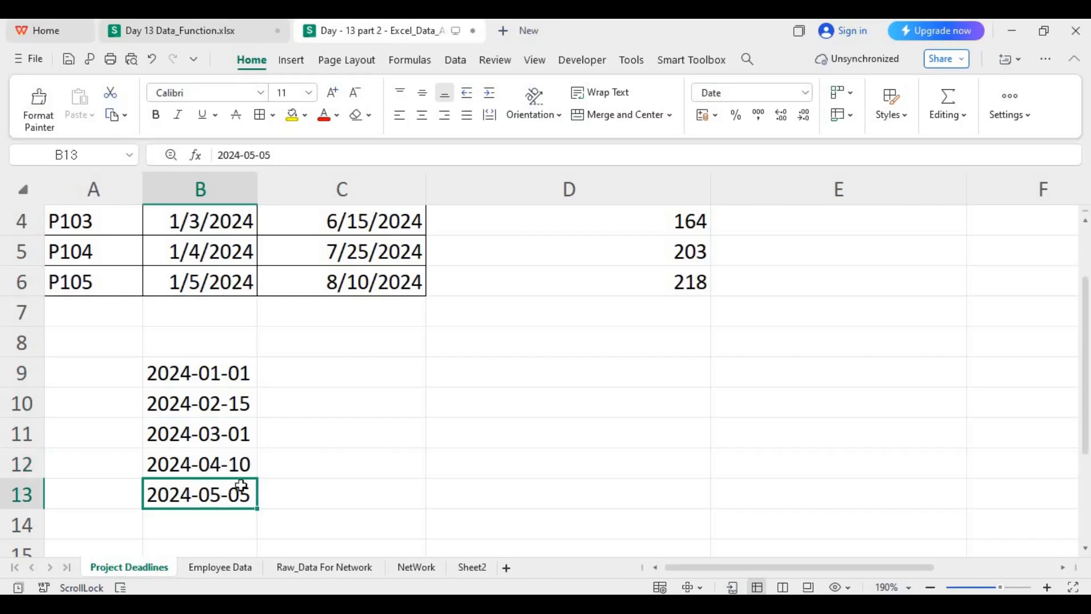
Step: Enter =EOMONTH(B9,0) in C9 for the month-end of the first listed date and fill it down through C13
{"action": "left_click", "coordinate": [355, 369]}
{"action": "type", "text": "="}
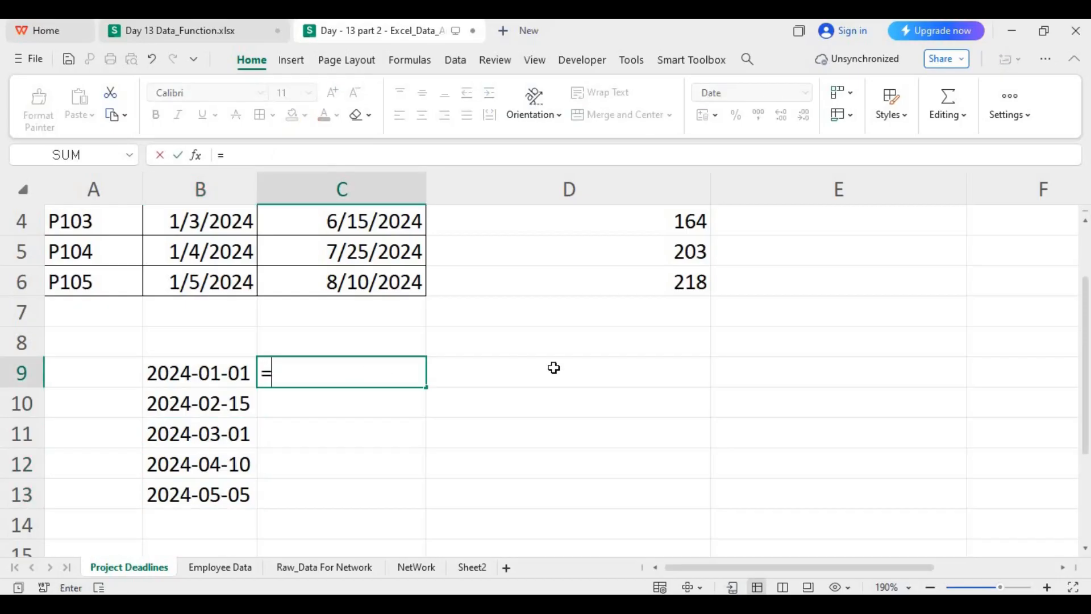
{"action": "type", "text": "Emn"}
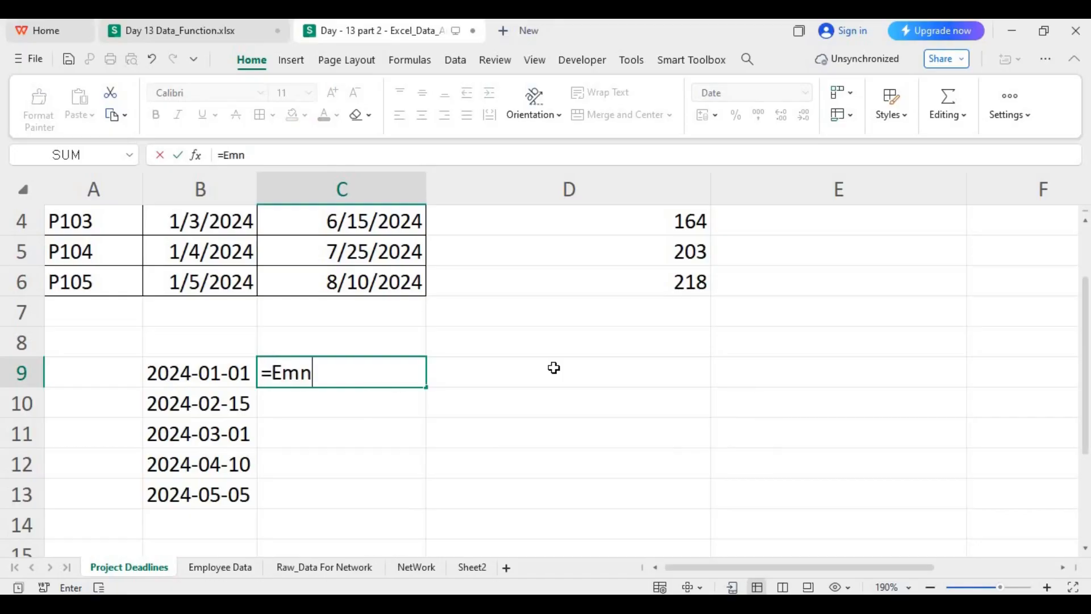
{"action": "key", "text": "BackSpace"}
{"action": "key", "text": "BackSpace"}
{"action": "type", "text": "omi"}
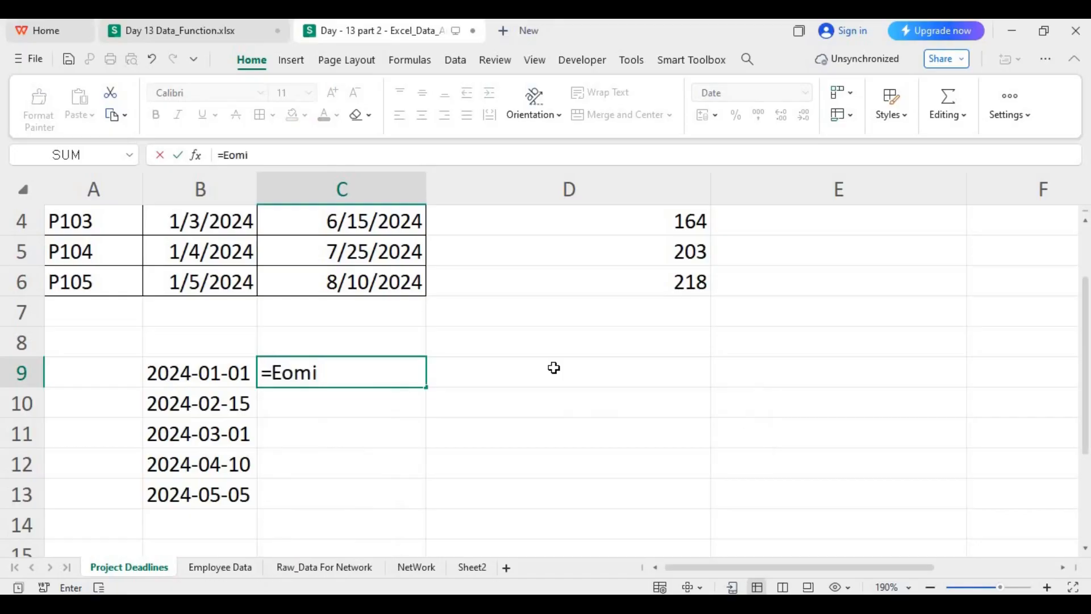
{"action": "key", "text": "BackSpace"}
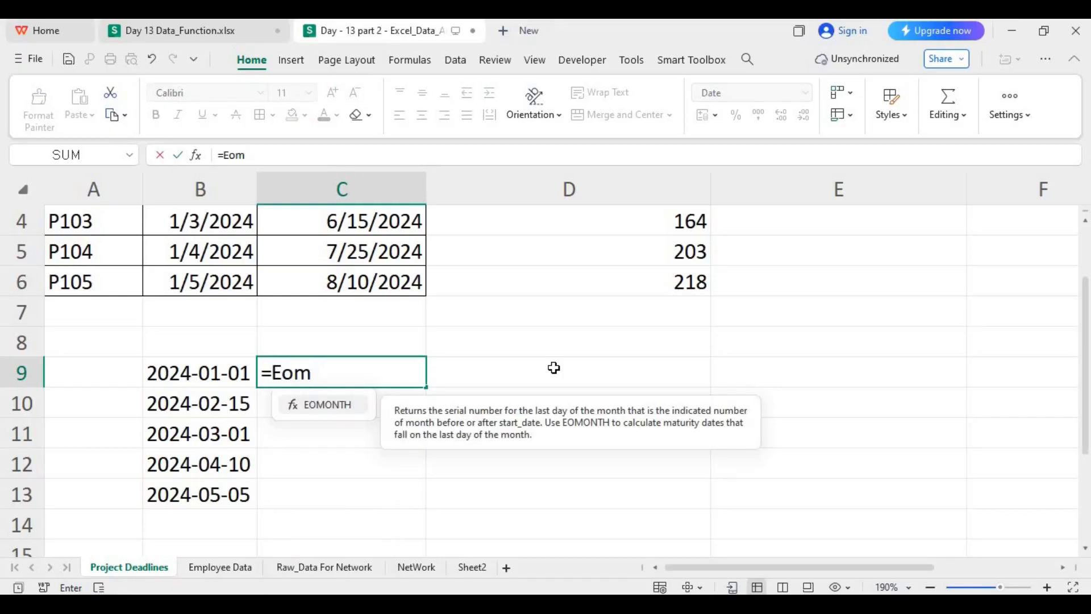
{"action": "key", "text": "Tab"}
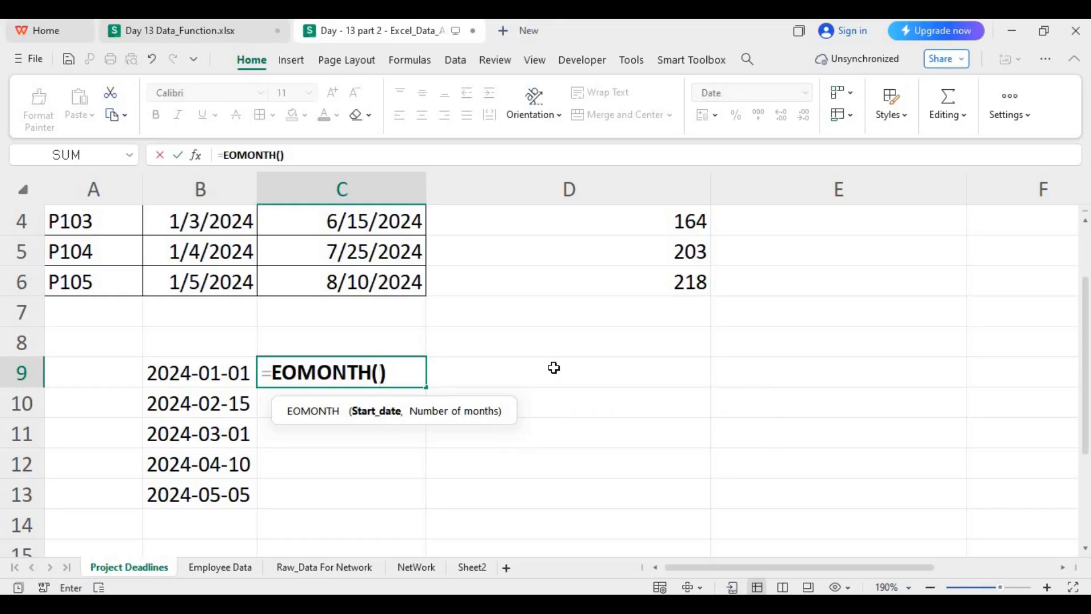
{"action": "left_click", "coordinate": [232, 374]}
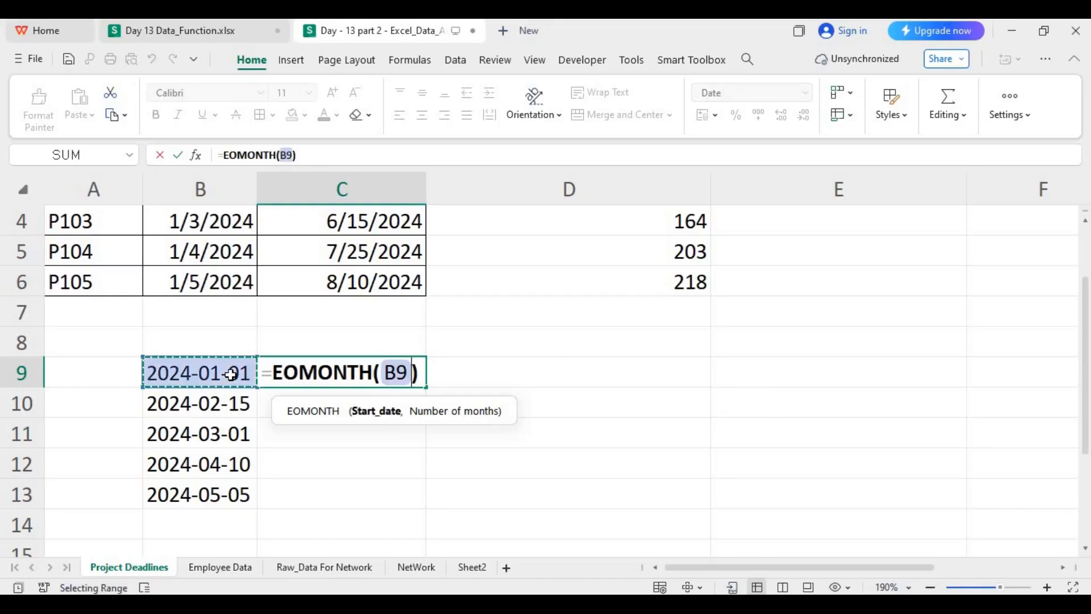
{"action": "type", "text": ","}
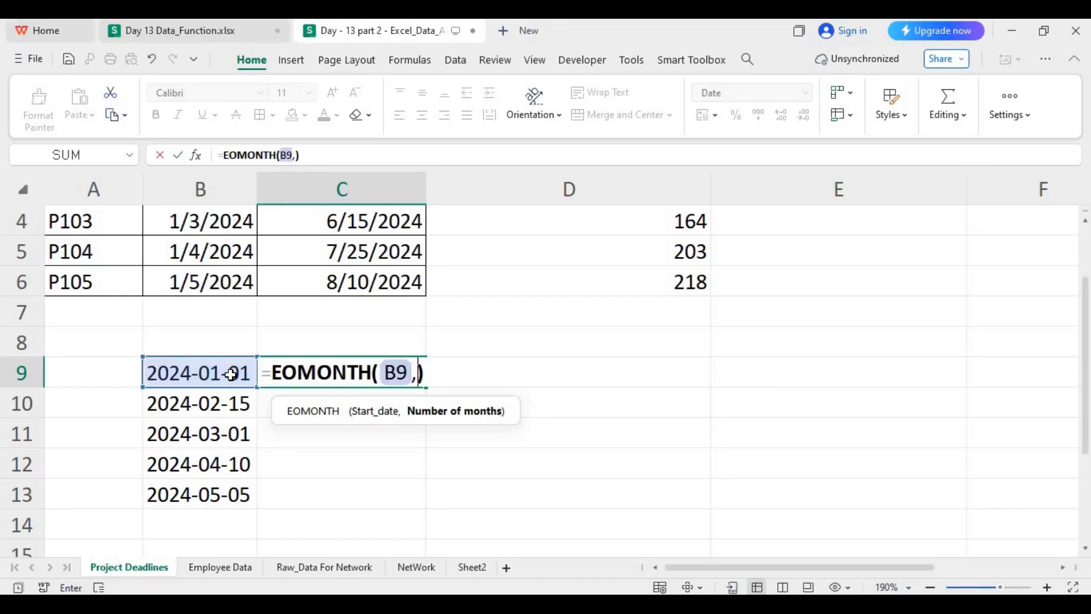
{"action": "type", "text": "0"}
{"action": "key", "text": "Return"}
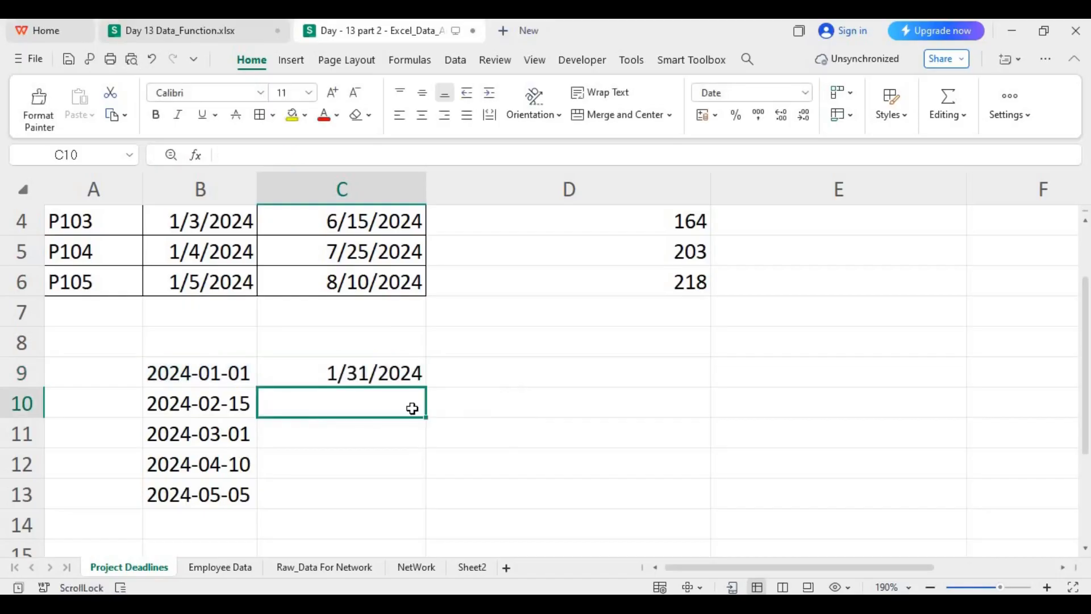
{"action": "left_click", "coordinate": [413, 376]}
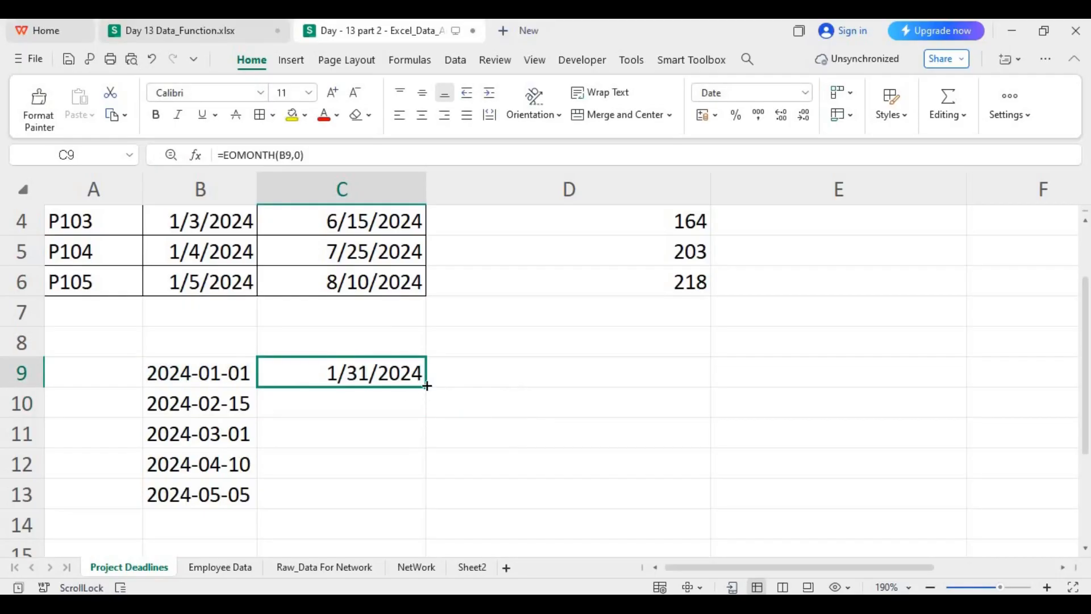
{"action": "left_click_drag", "start_coordinate": [426, 405], "coordinate": [426, 501]}
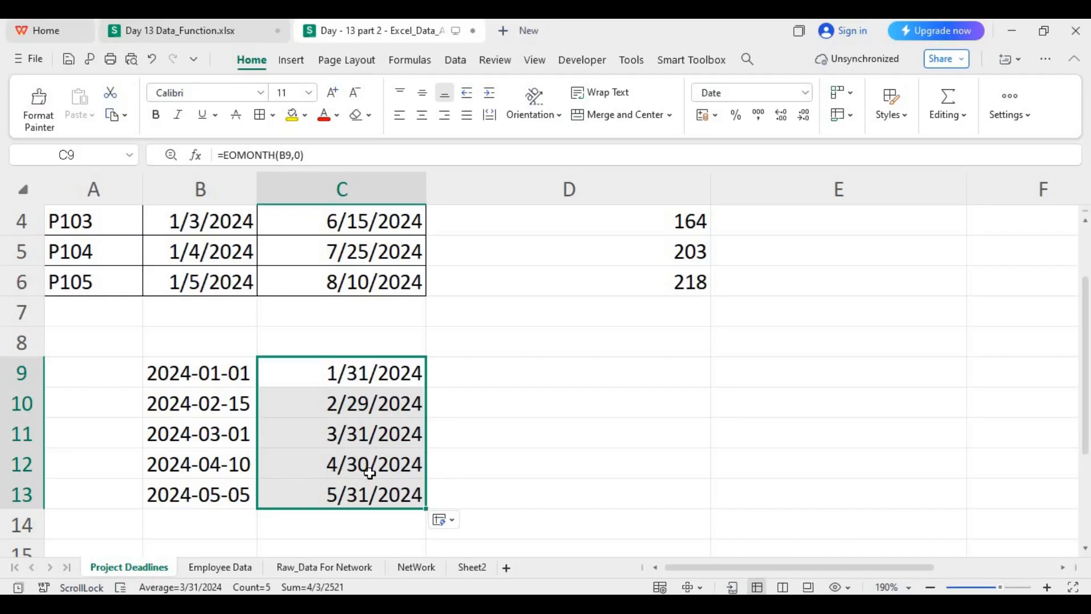
{"action": "left_click", "coordinate": [202, 437]}
{"action": "left_click_drag", "start_coordinate": [230, 373], "coordinate": [232, 487]}
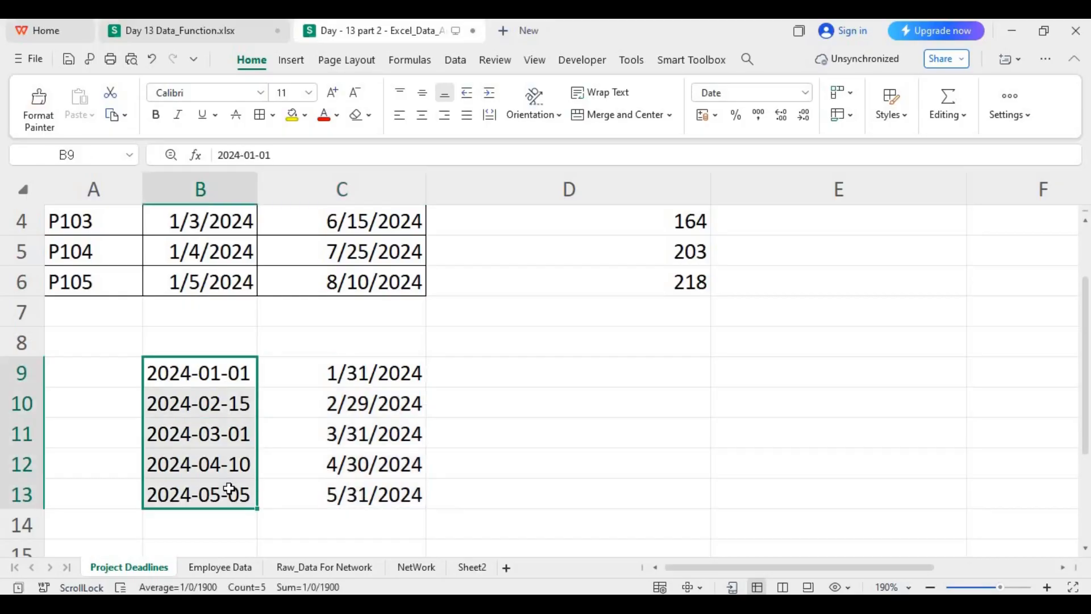
{"action": "key", "text": "ctrl+d"}
{"action": "key", "text": "ctrl+f"}
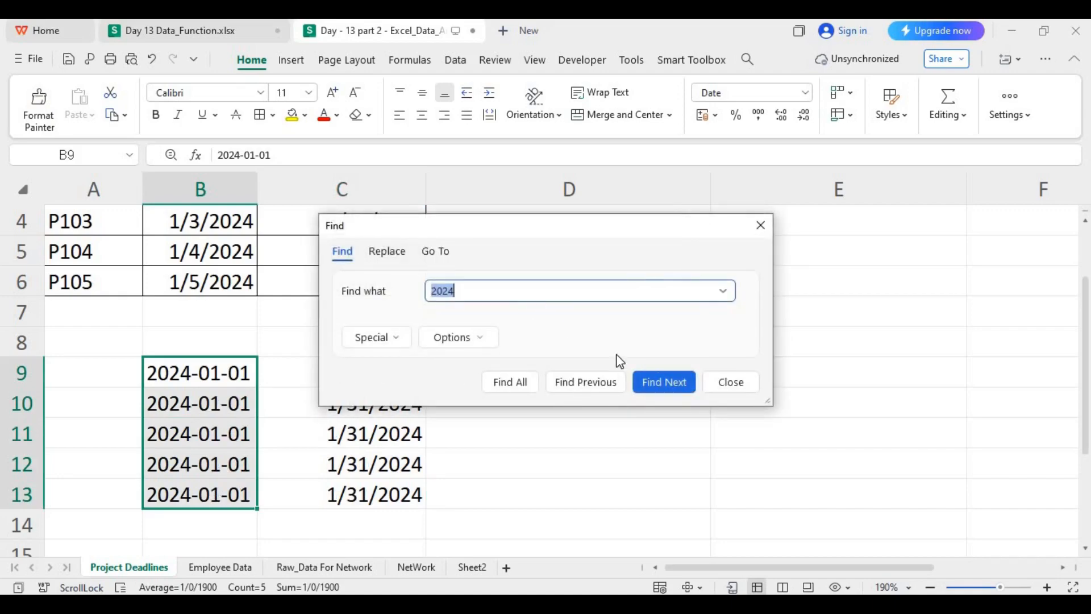
{"action": "left_click", "coordinate": [488, 291]}
{"action": "left_click", "coordinate": [386, 252]}
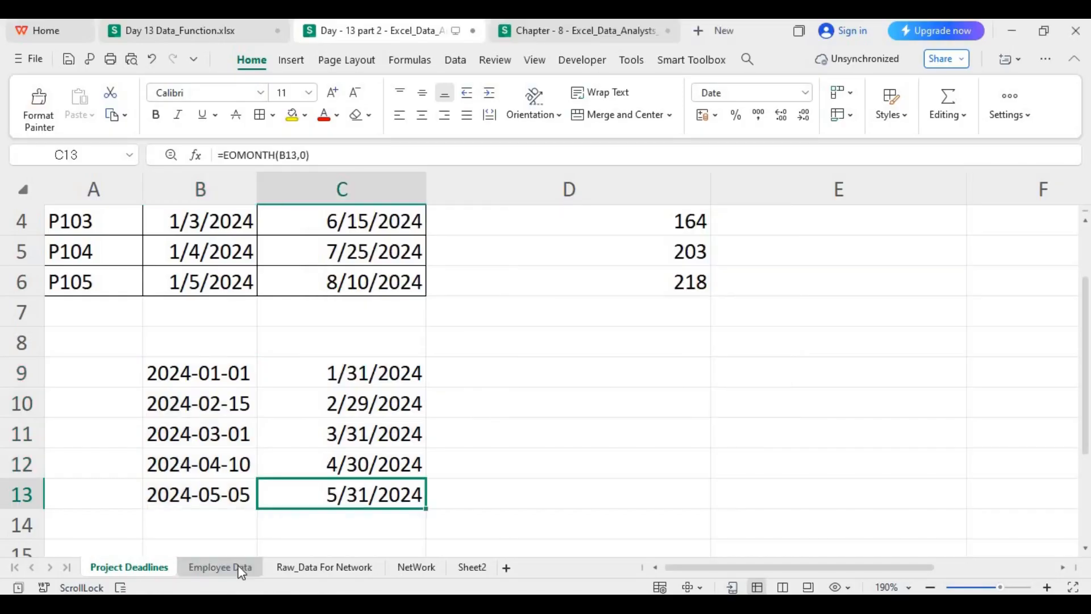
Step: On the Employee Data sheet, enter =DATEDIF(D2,TODAY(),"Y") in E2 to calculate the first employee's age in years
{"action": "left_click", "coordinate": [220, 566]}
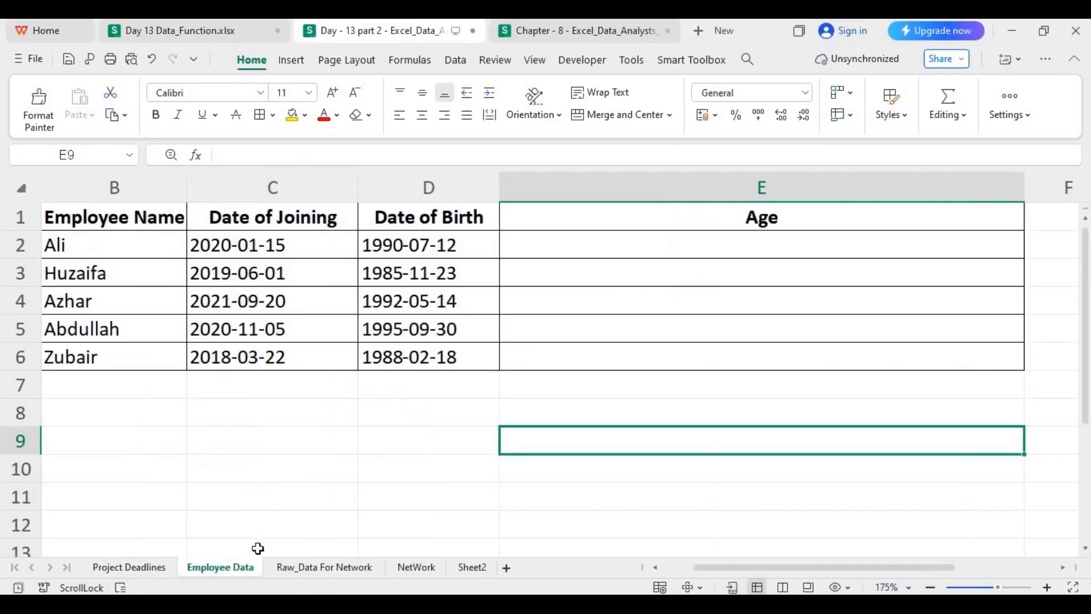
{"action": "left_click", "coordinate": [388, 485]}
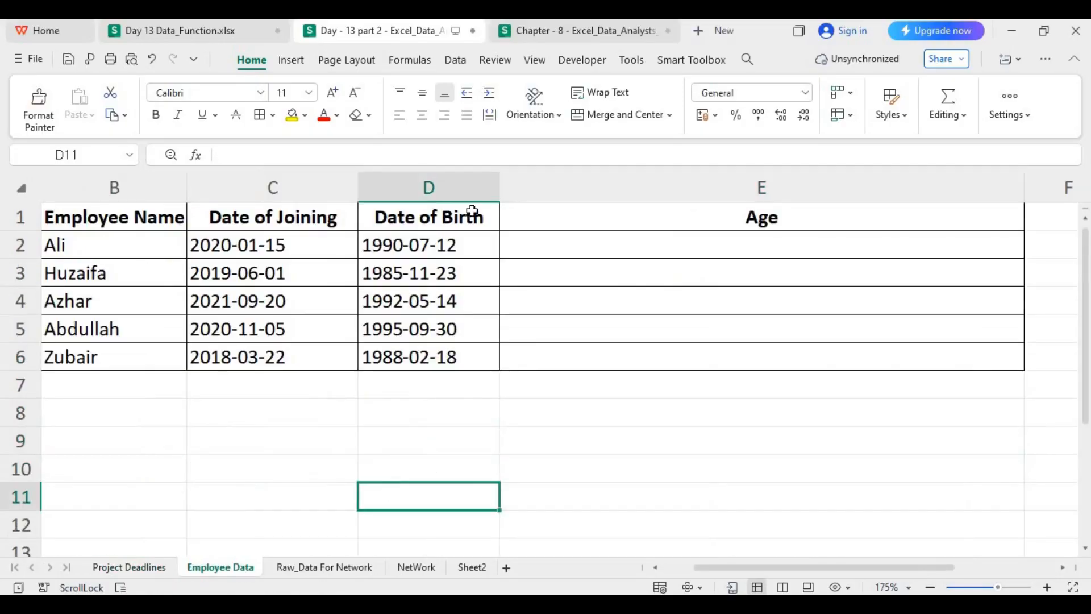
{"action": "left_click", "coordinate": [567, 251]}
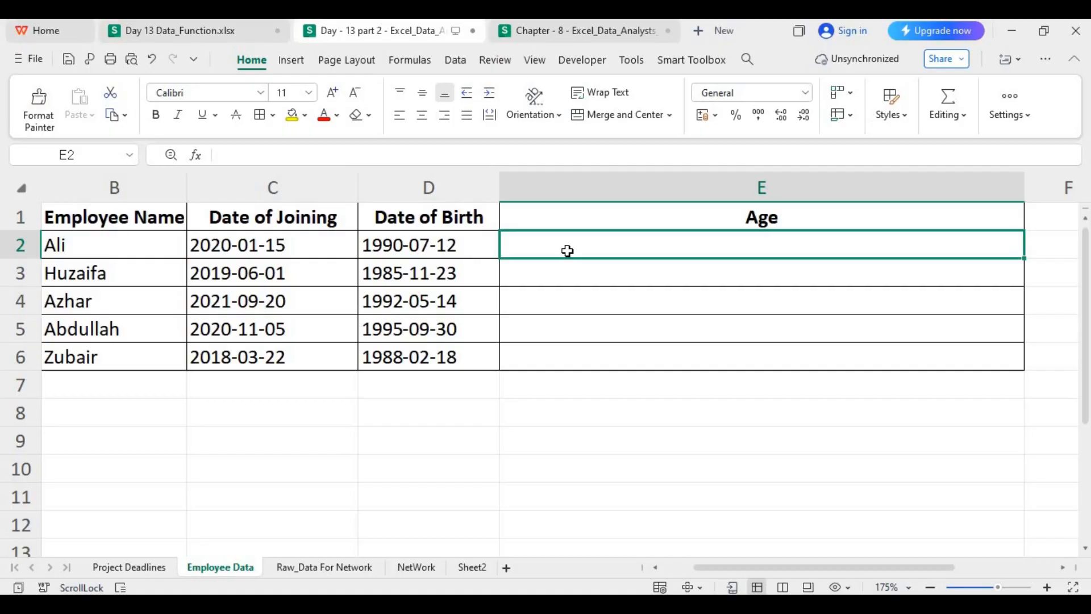
{"action": "type", "text": "="}
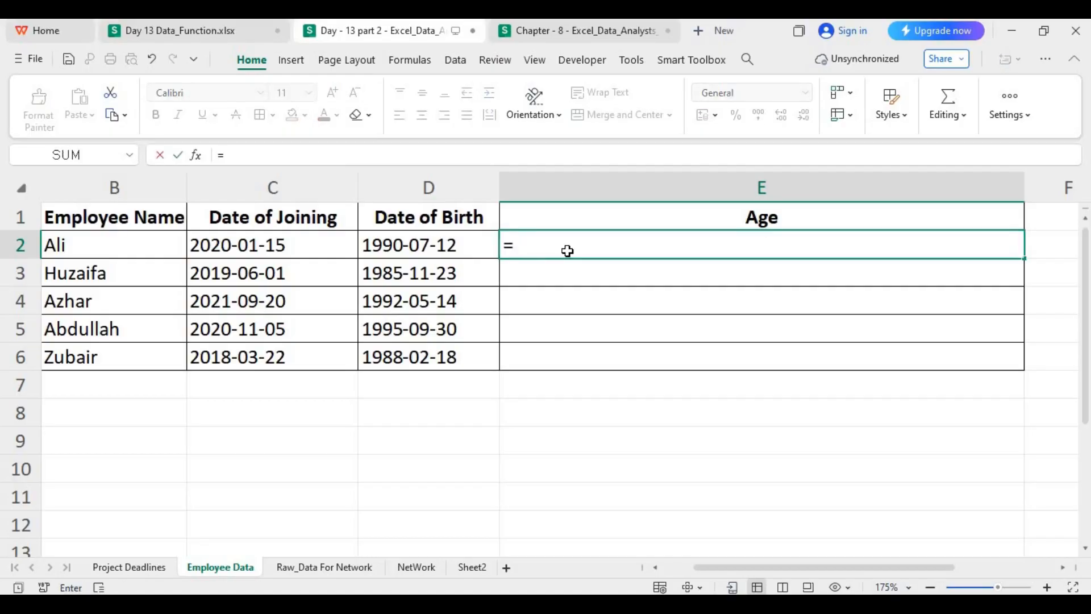
{"action": "type", "text": "Datedi"}
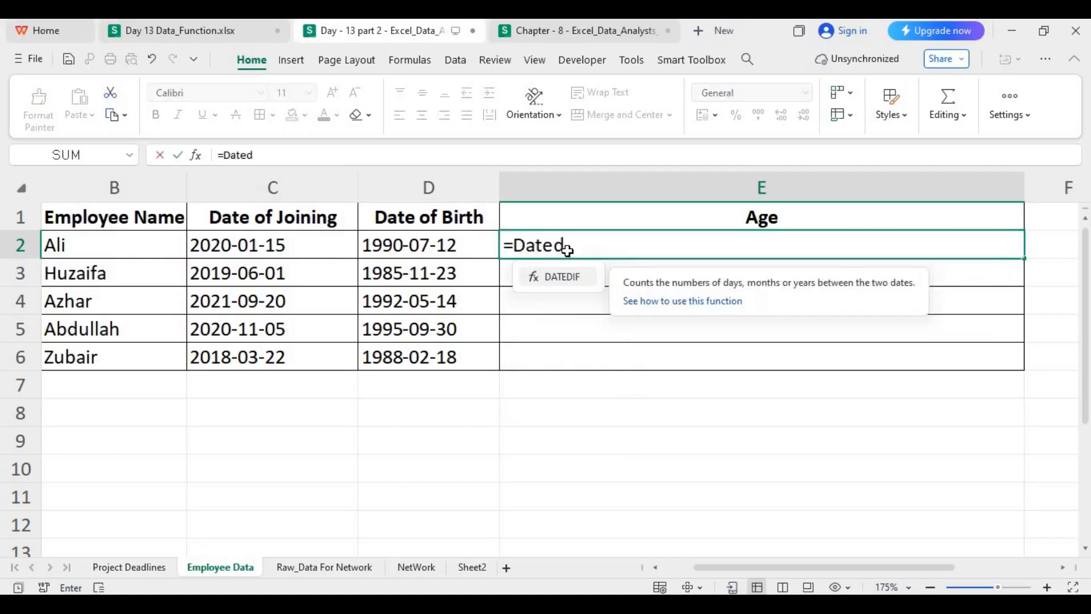
{"action": "key", "text": "Tab"}
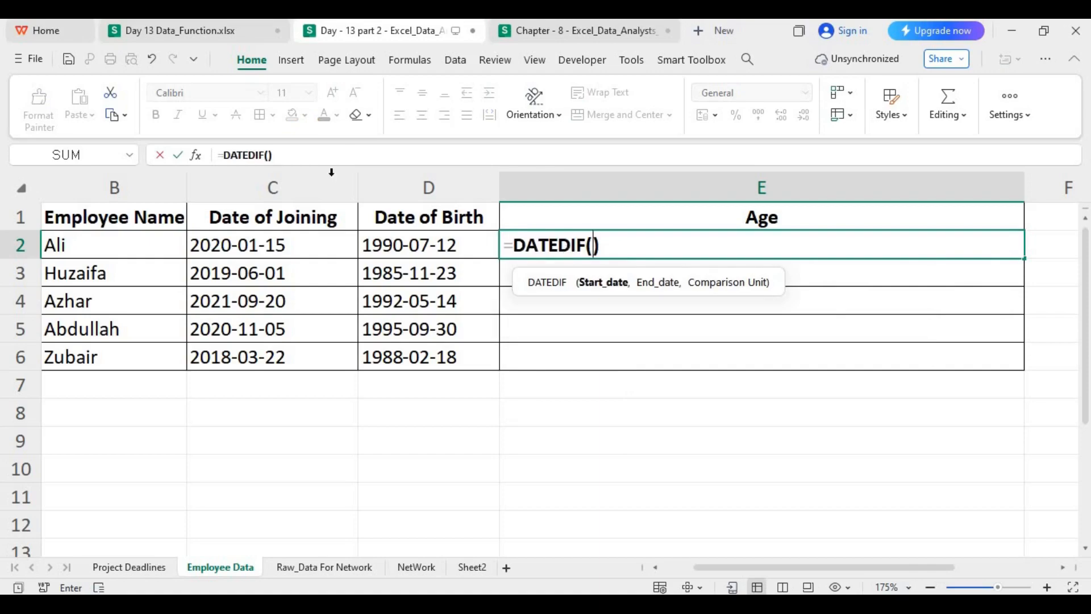
{"action": "left_click", "coordinate": [432, 240]}
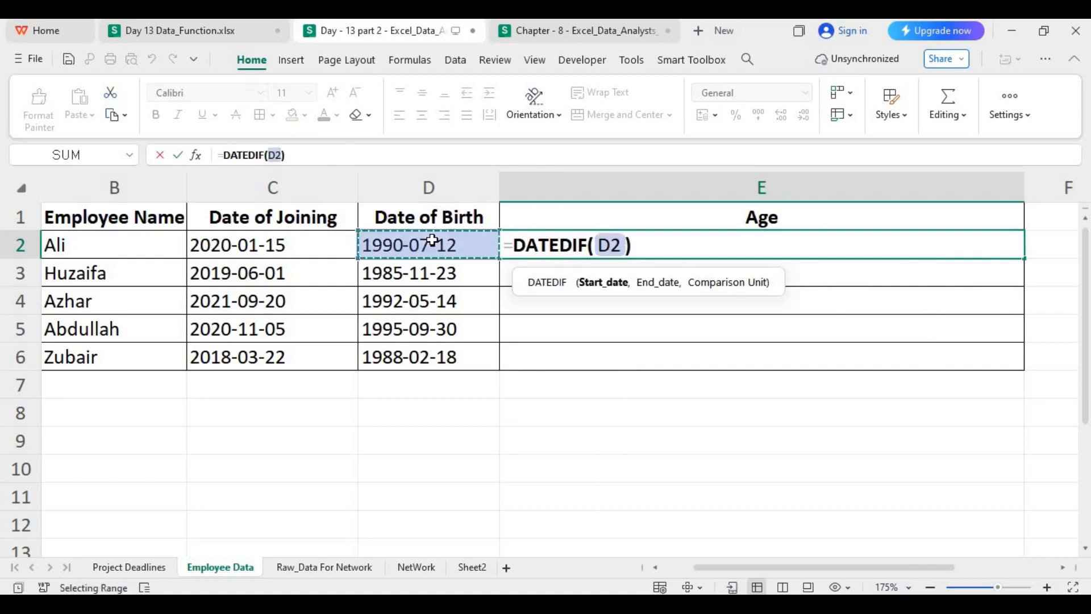
{"action": "type", "text": ",Toda"}
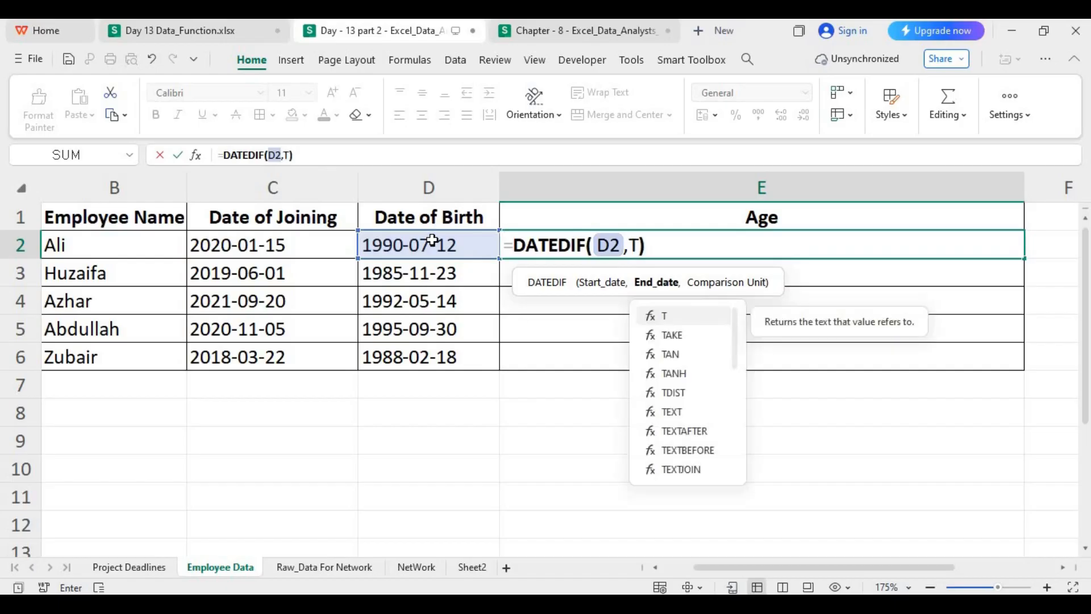
{"action": "key", "text": "Tab"}
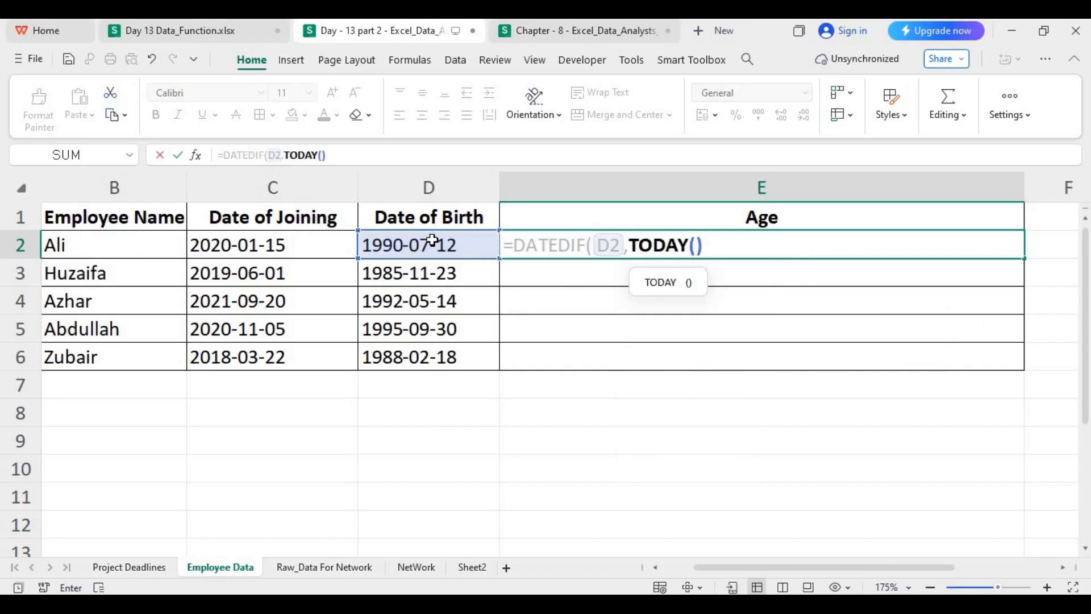
{"action": "left_click", "coordinate": [720, 242]}
{"action": "type", "text": ","}
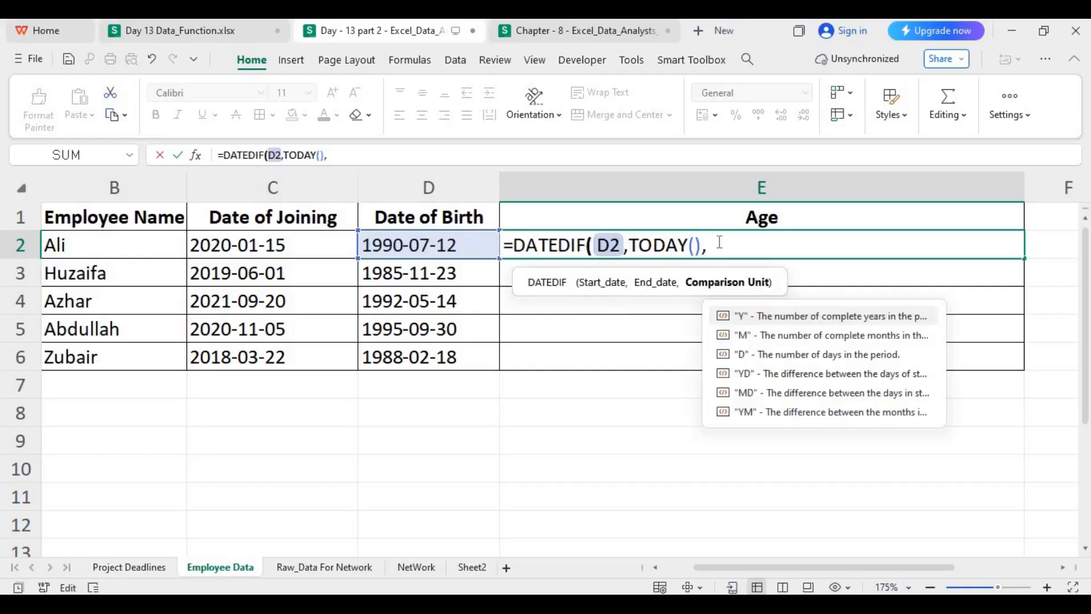
{"action": "type", "text": "\"Y\""}
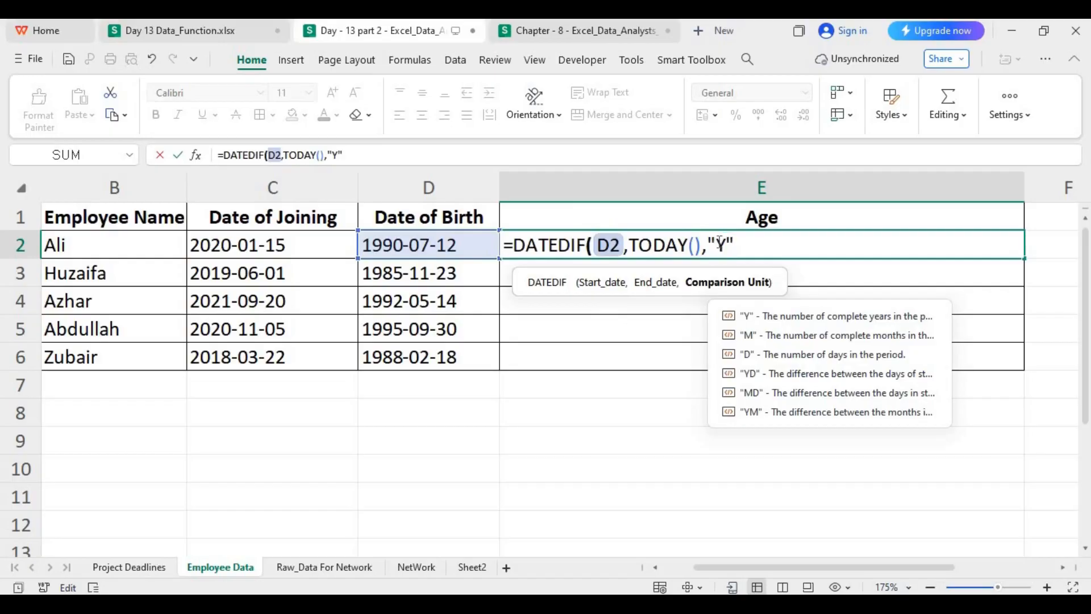
{"action": "type", "text": ")"}
{"action": "key", "text": "Return"}
Step: Align the age in E2 to the top of the cell and centre it horizontally
{"action": "left_click", "coordinate": [897, 252]}
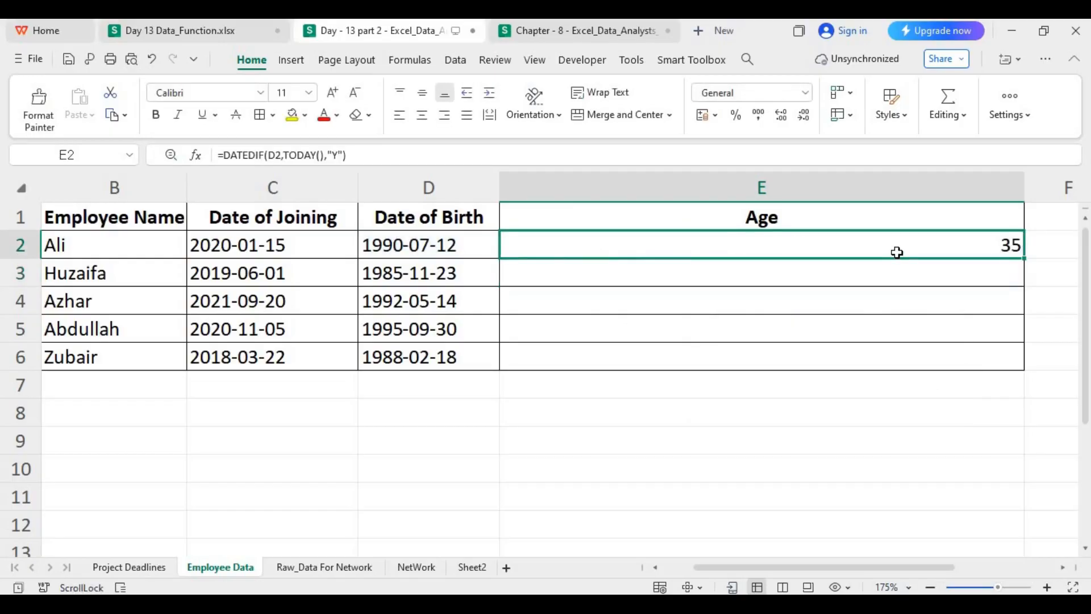
{"action": "left_click", "coordinate": [424, 97]}
{"action": "left_click", "coordinate": [400, 92]}
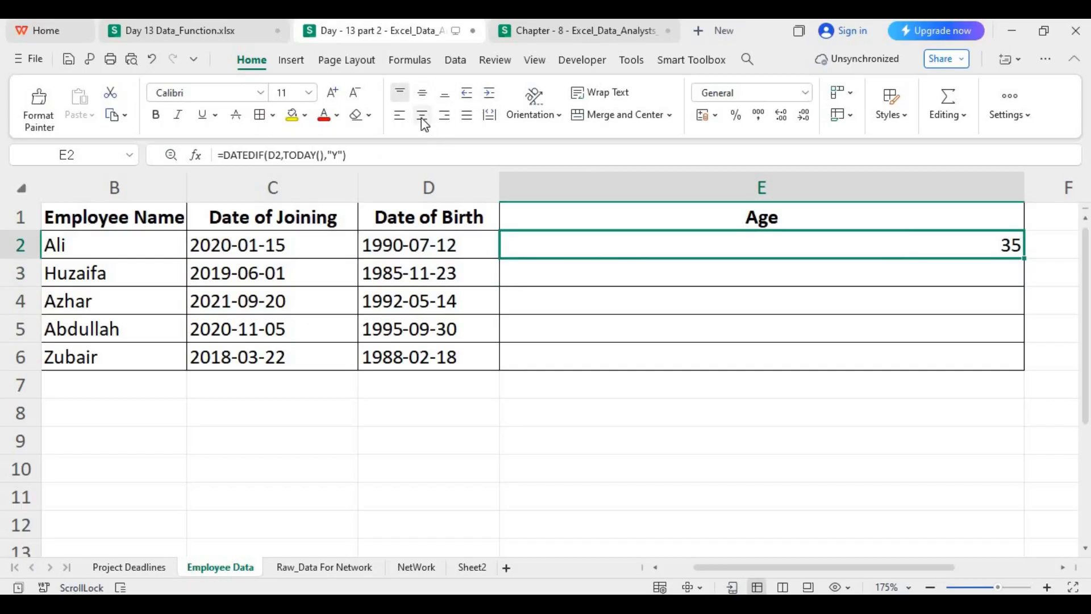
{"action": "left_click", "coordinate": [423, 116]}
{"action": "left_click", "coordinate": [400, 115]}
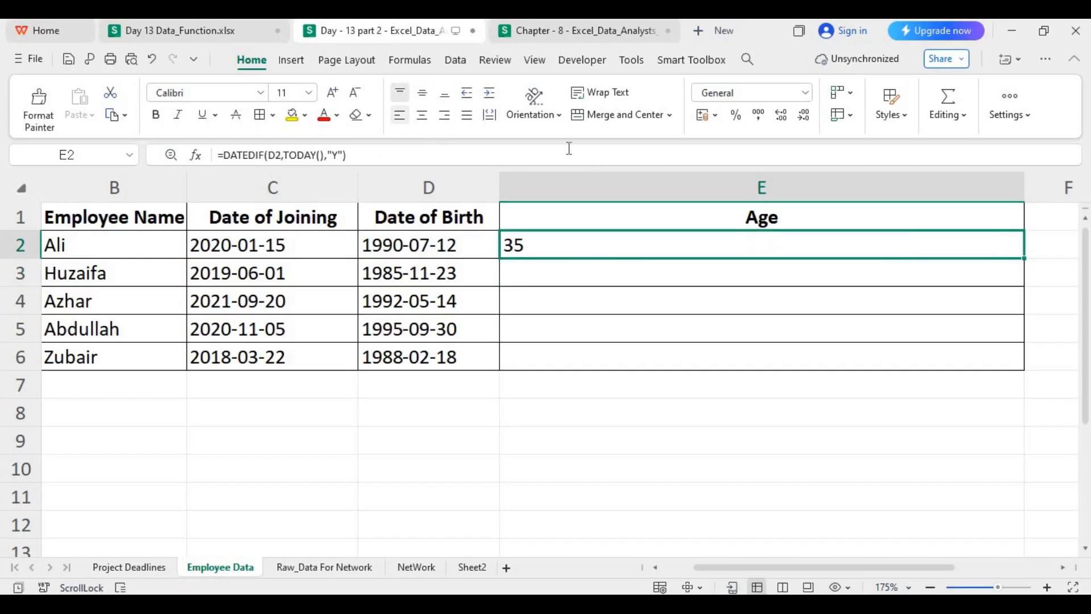
{"action": "left_click", "coordinate": [422, 115]}
{"action": "left_click", "coordinate": [762, 278]}
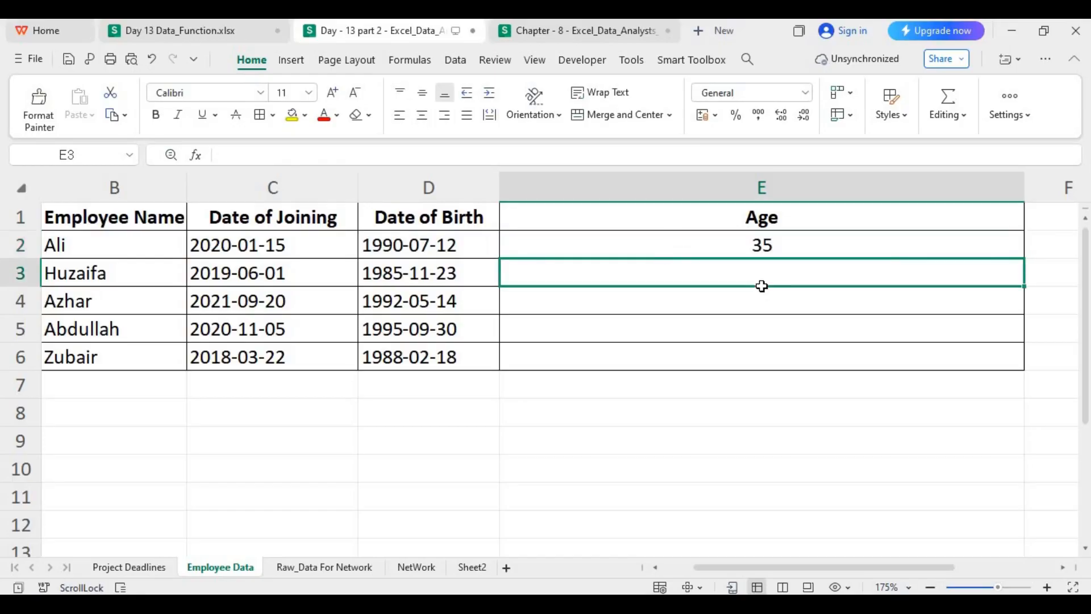
Step: Append the text Years to the age formula in E2, making it =DATEDIF(D2,TODAY(),"Y")&"Years"
{"action": "double_click", "coordinate": [794, 245]}
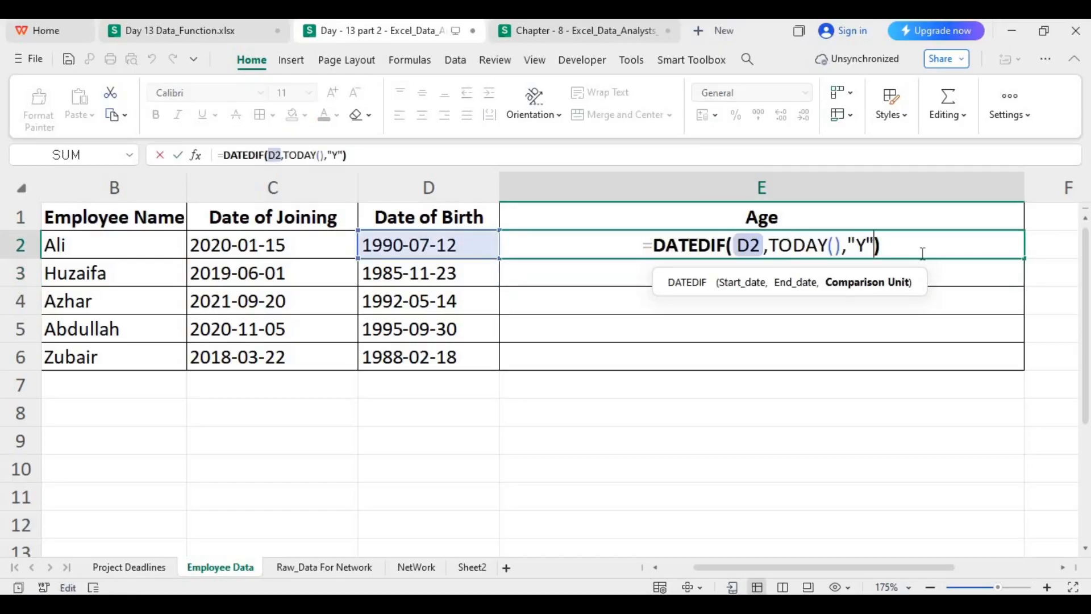
{"action": "key", "text": "Return"}
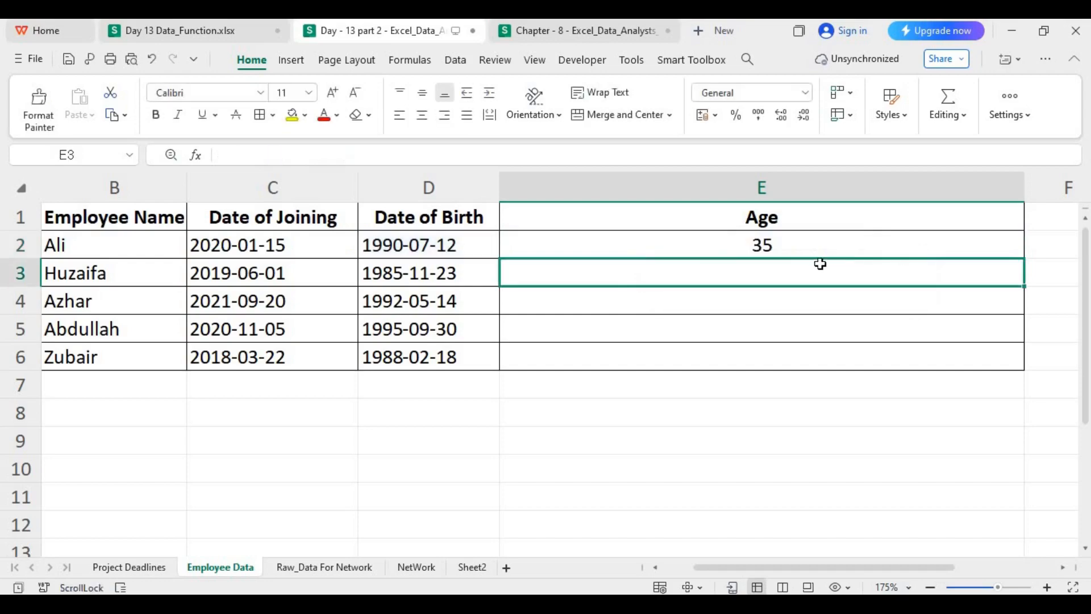
{"action": "left_click", "coordinate": [782, 249]}
{"action": "double_click", "coordinate": [786, 251]}
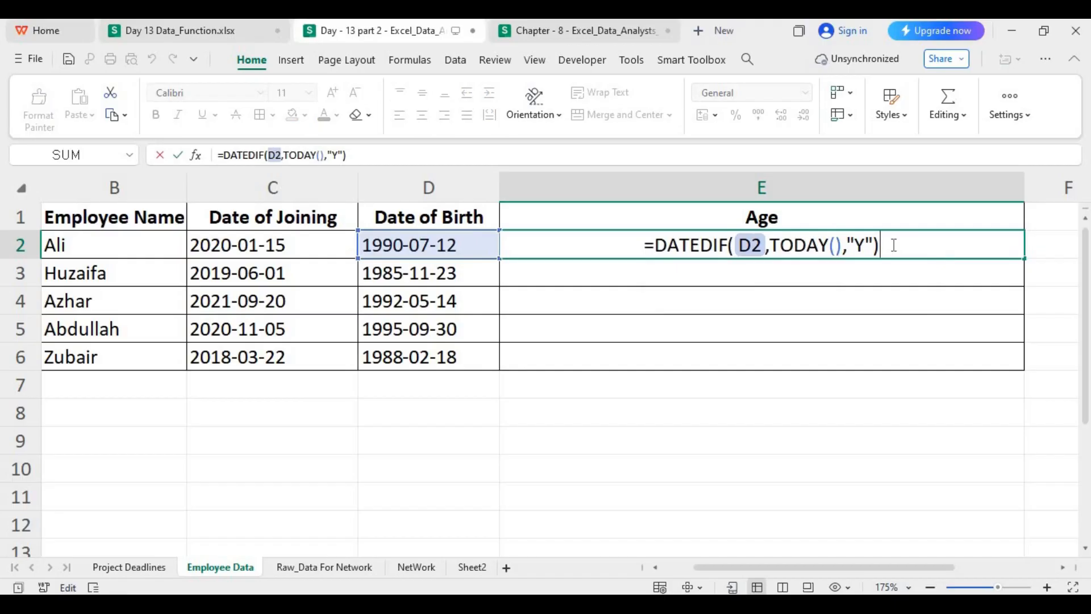
{"action": "type", "text": "&\"YEar"}
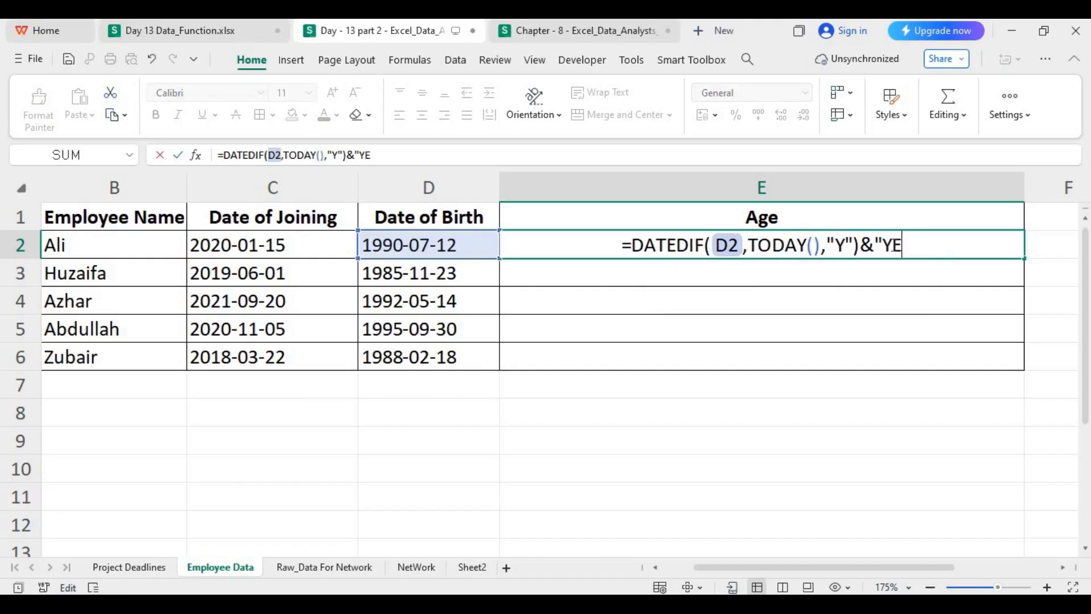
{"action": "key", "text": "BackSpace"}
{"action": "key", "text": "BackSpace"}
{"action": "key", "text": "BackSpace"}
{"action": "type", "text": "ear"}
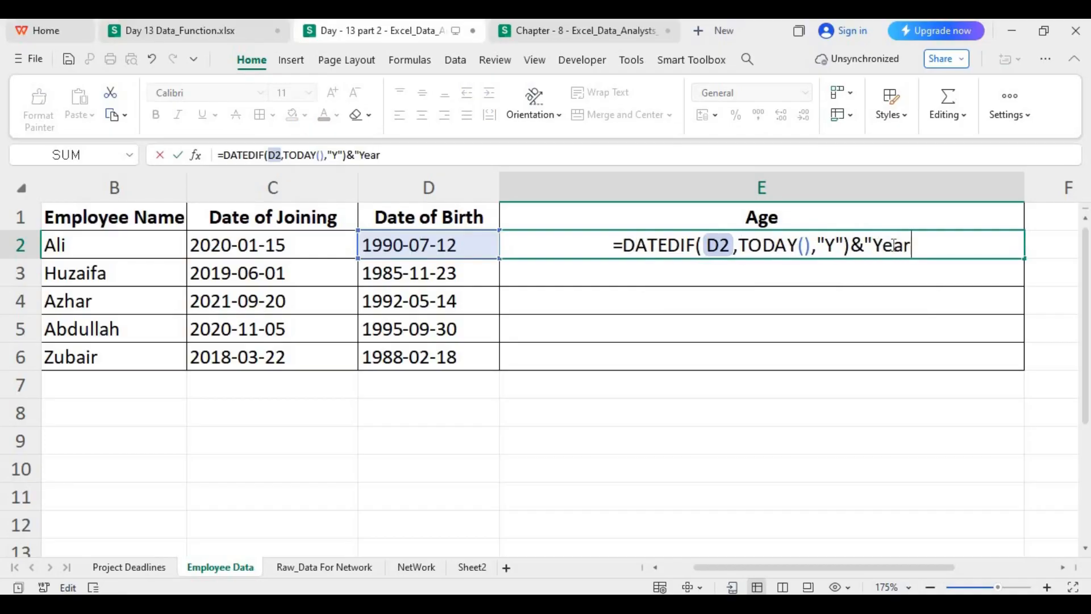
{"action": "type", "text": "S"}
{"action": "key", "text": "BackSpace"}
{"action": "type", "text": "s"}
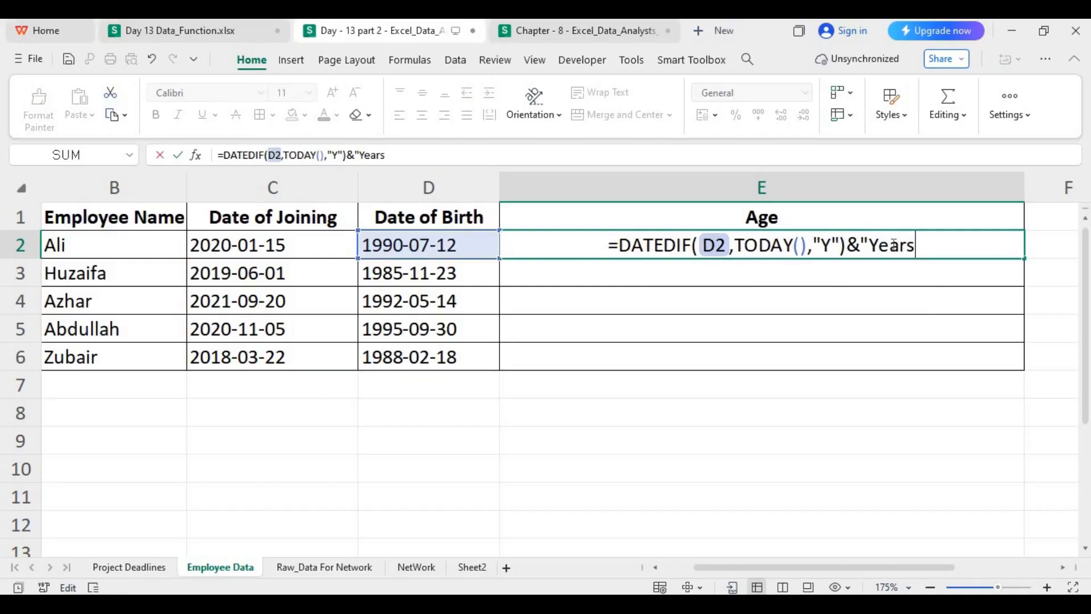
{"action": "type", "text": "\""}
{"action": "key", "text": "Return"}
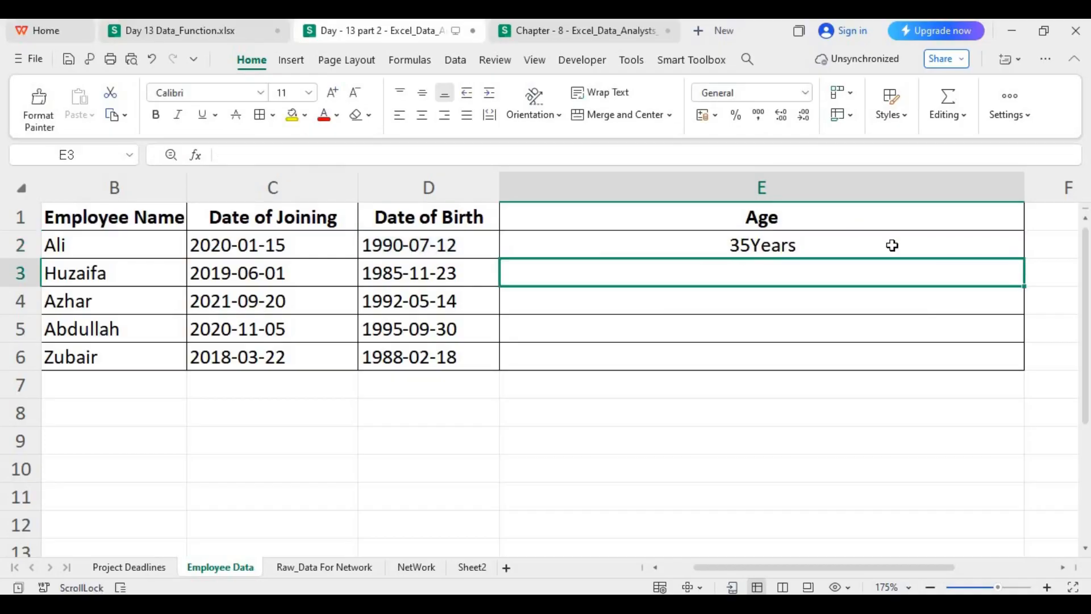
Step: Extend the age formula in E2 with the remaining months by appending &DATEDIF(D2,TODAY(),"YM")
{"action": "left_click", "coordinate": [862, 248]}
{"action": "double_click", "coordinate": [862, 247]}
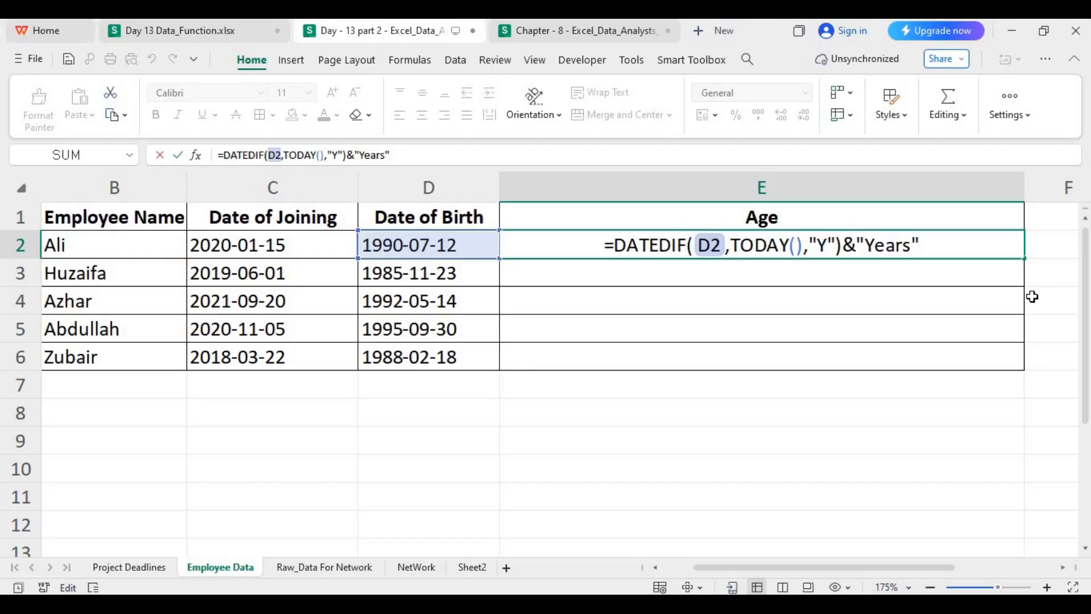
{"action": "type", "text": "&"}
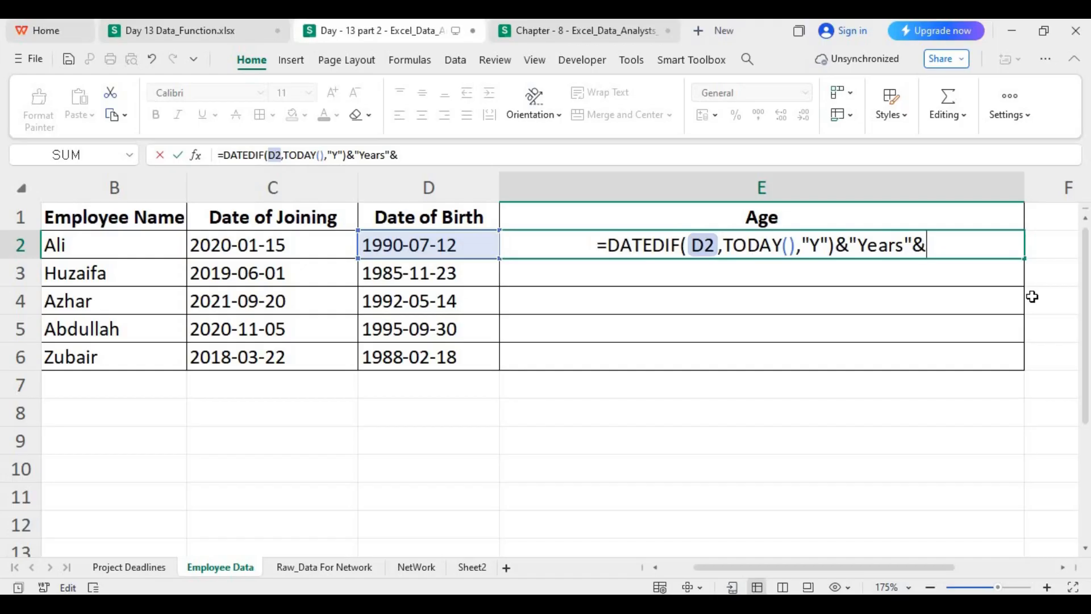
{"action": "type", "text": "DAted"}
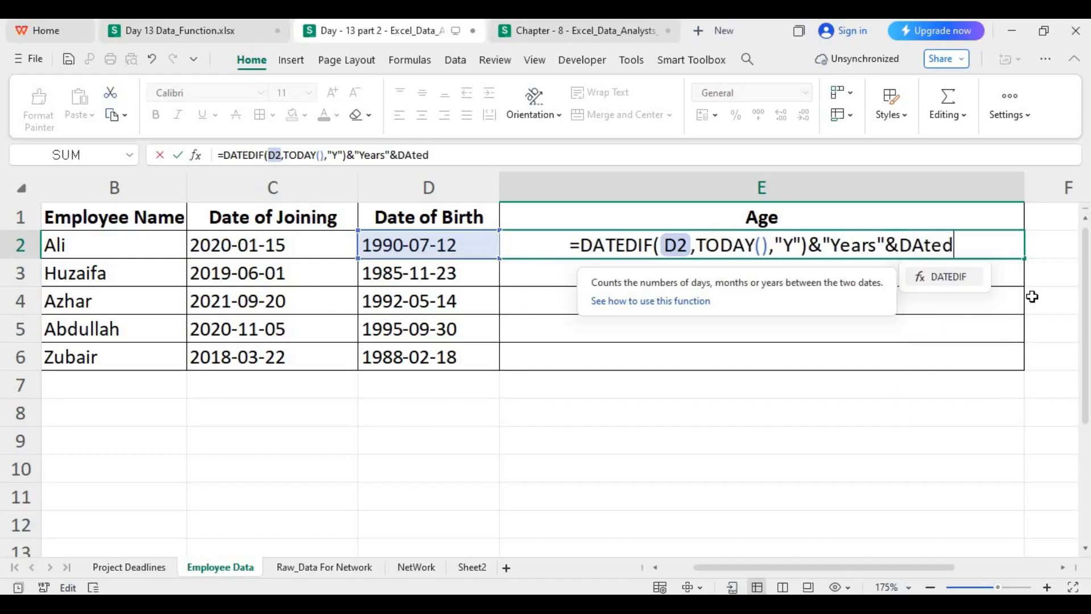
{"action": "key", "text": "Tab"}
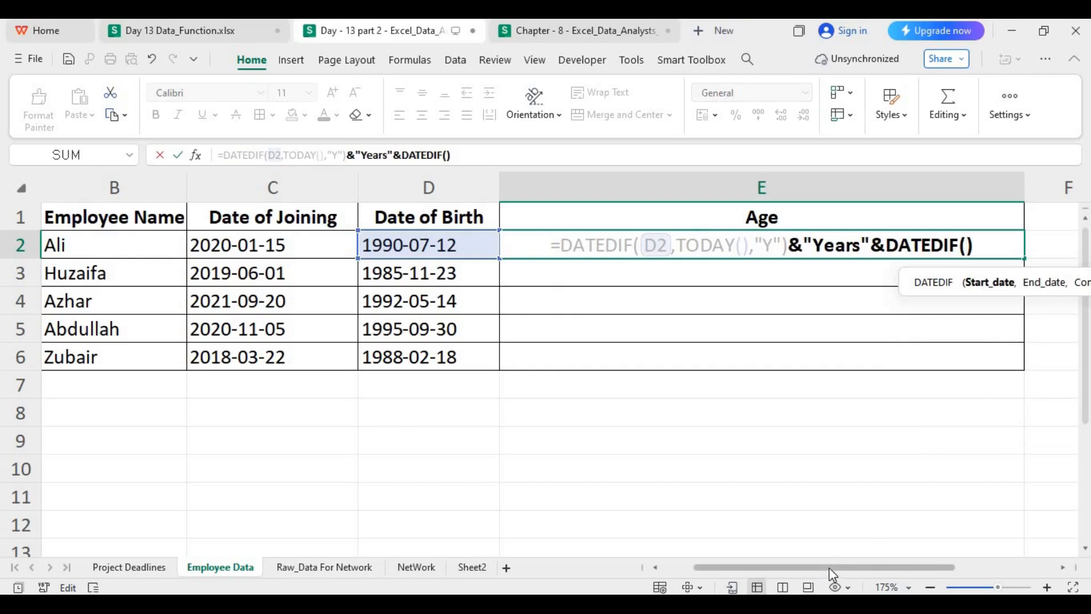
{"action": "left_click_drag", "start_coordinate": [829, 567], "coordinate": [871, 567]}
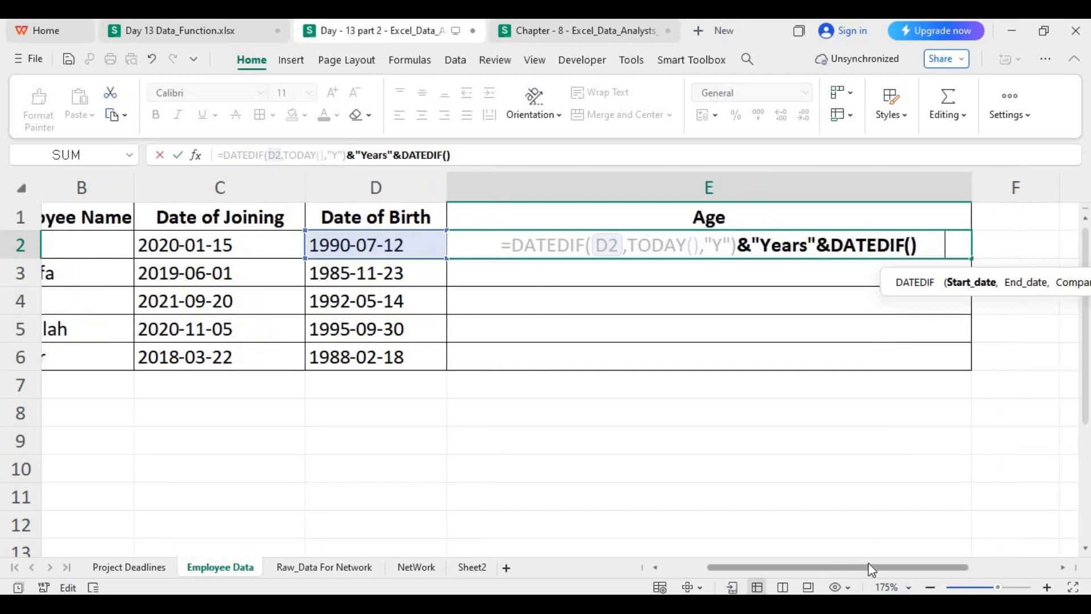
{"action": "left_click", "coordinate": [306, 244]}
{"action": "type", "text": ","}
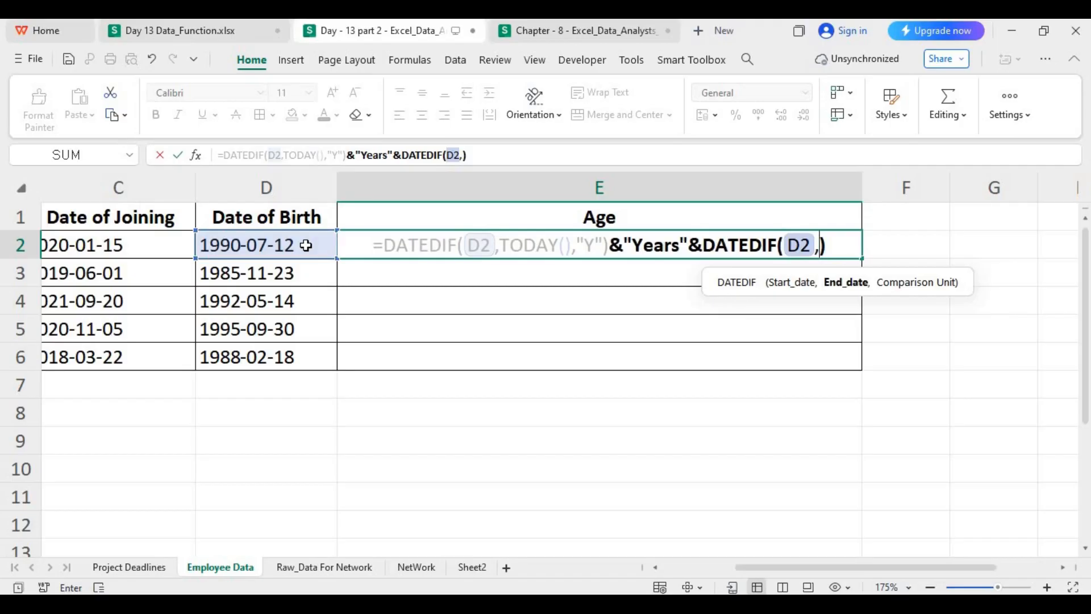
{"action": "type", "text": "Today"}
{"action": "key", "text": "Tab"}
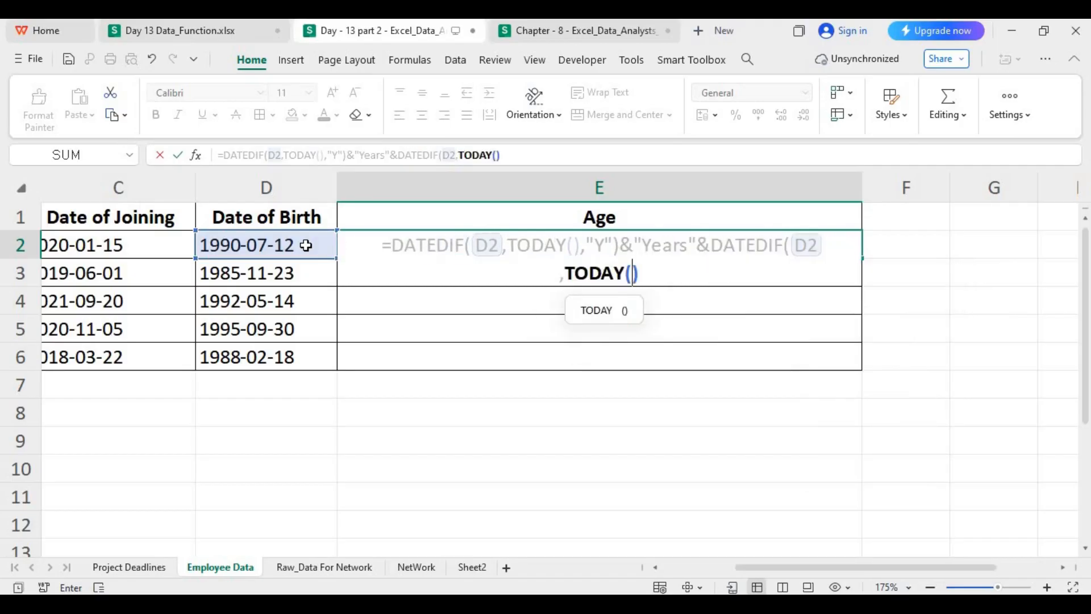
{"action": "type", "text": ")"}
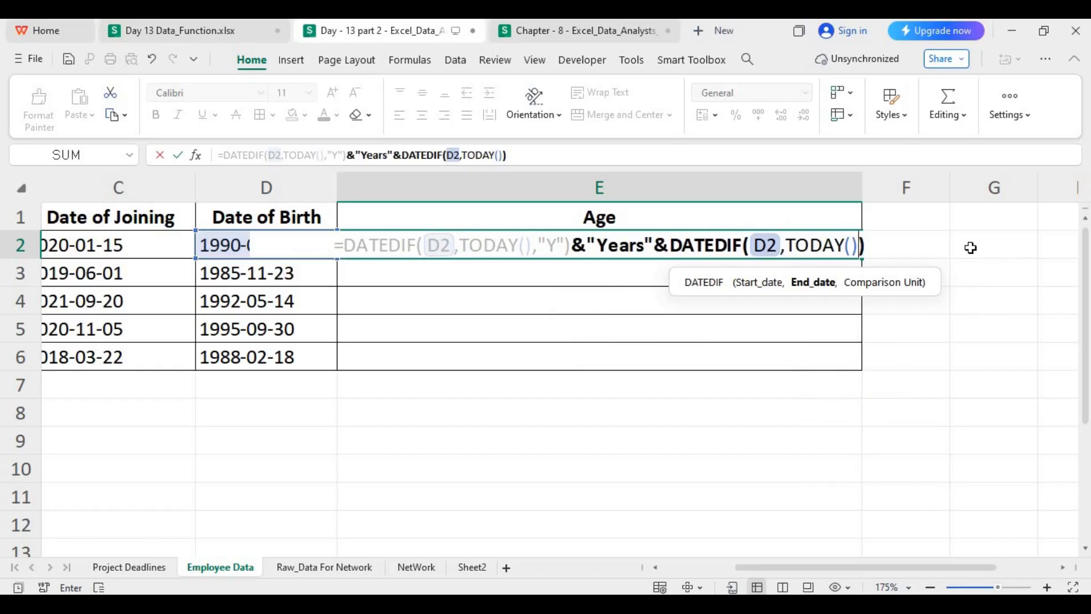
{"action": "type", "text": ","}
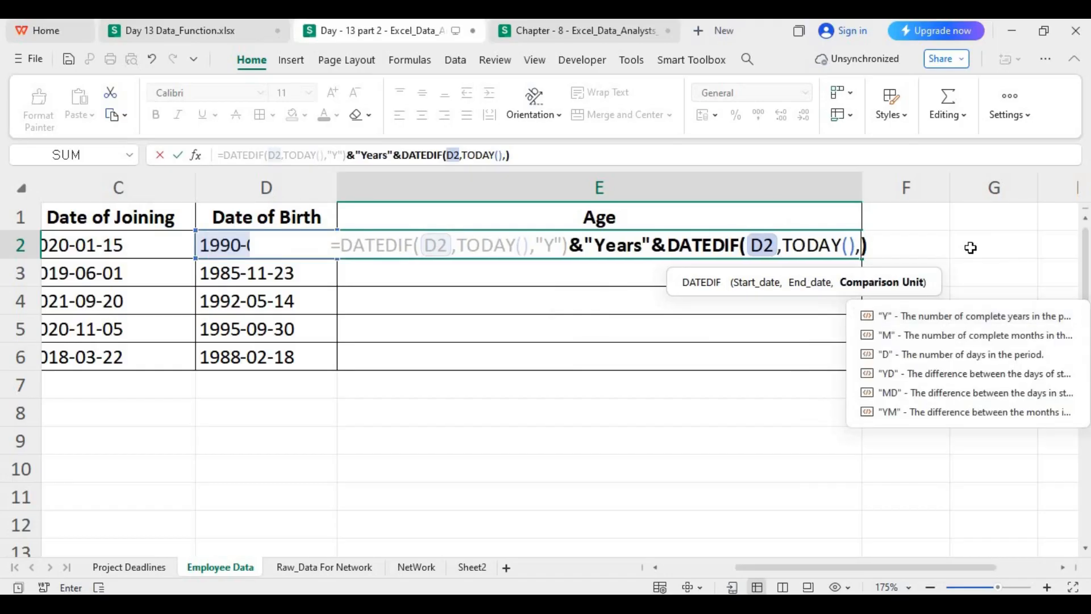
{"action": "type", "text": "\""}
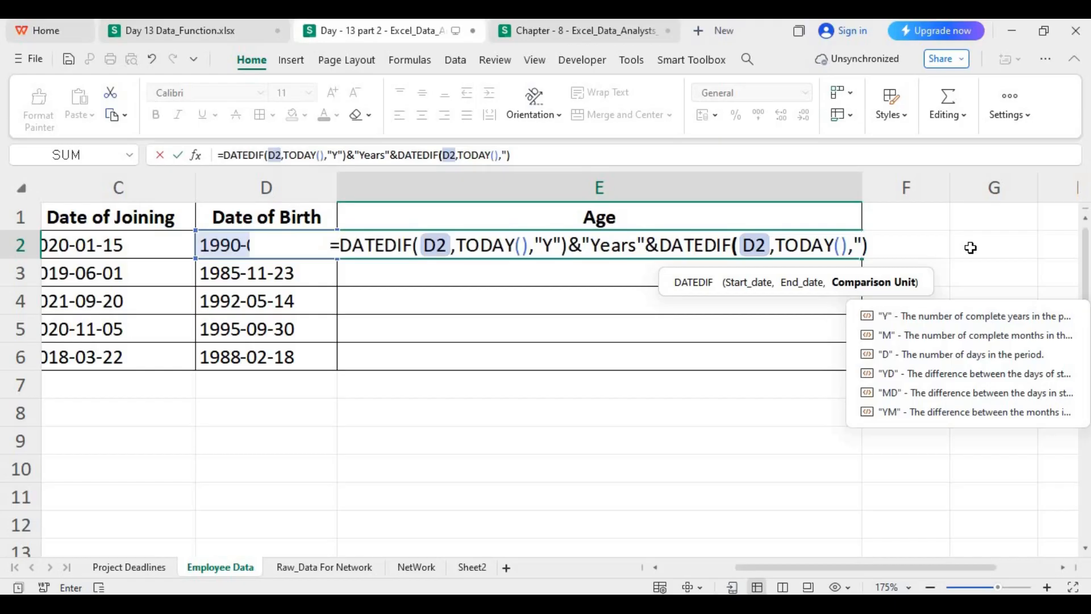
{"action": "type", "text": "Y"}
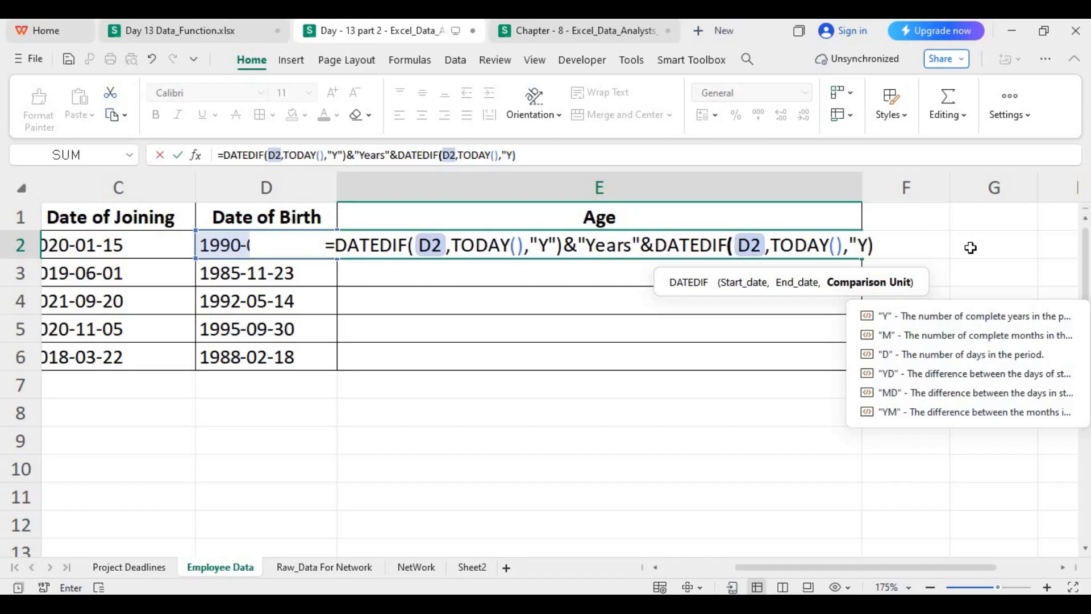
{"action": "type", "text": "M\""}
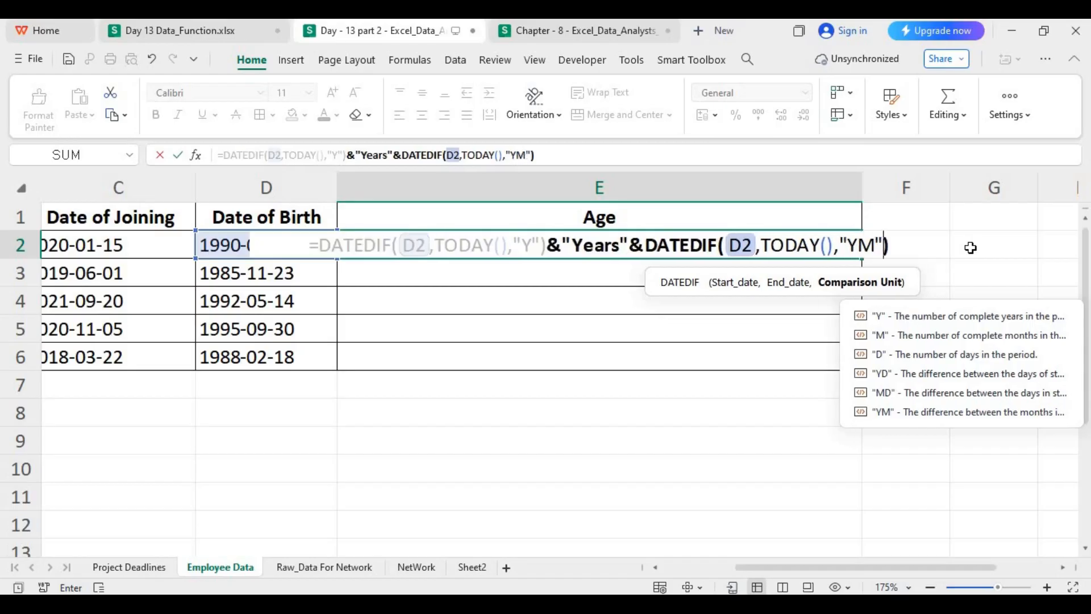
{"action": "key", "text": "Return"}
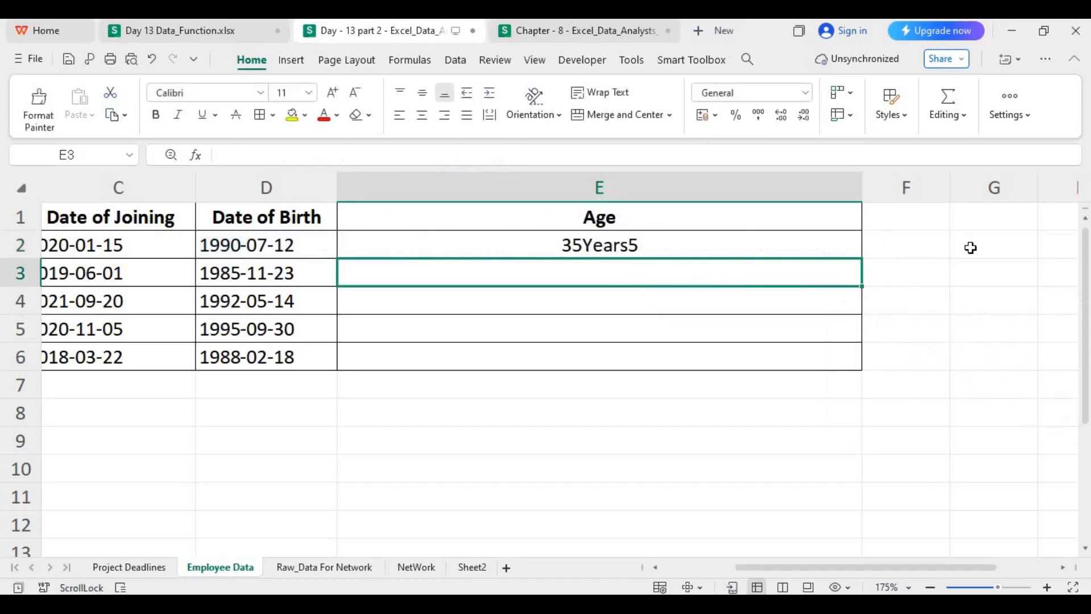
Step: Append the text Months to the end of the E2 age formula by adding &"Months"
{"action": "left_click", "coordinate": [653, 248]}
{"action": "double_click", "coordinate": [653, 248]}
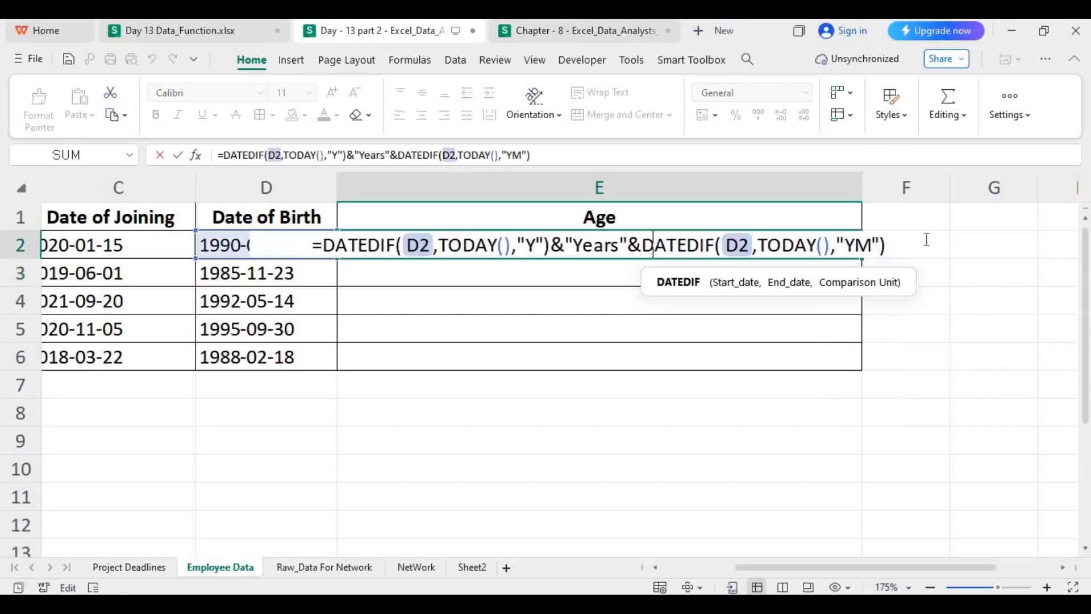
{"action": "left_click", "coordinate": [882, 245]}
{"action": "left_click", "coordinate": [852, 246]}
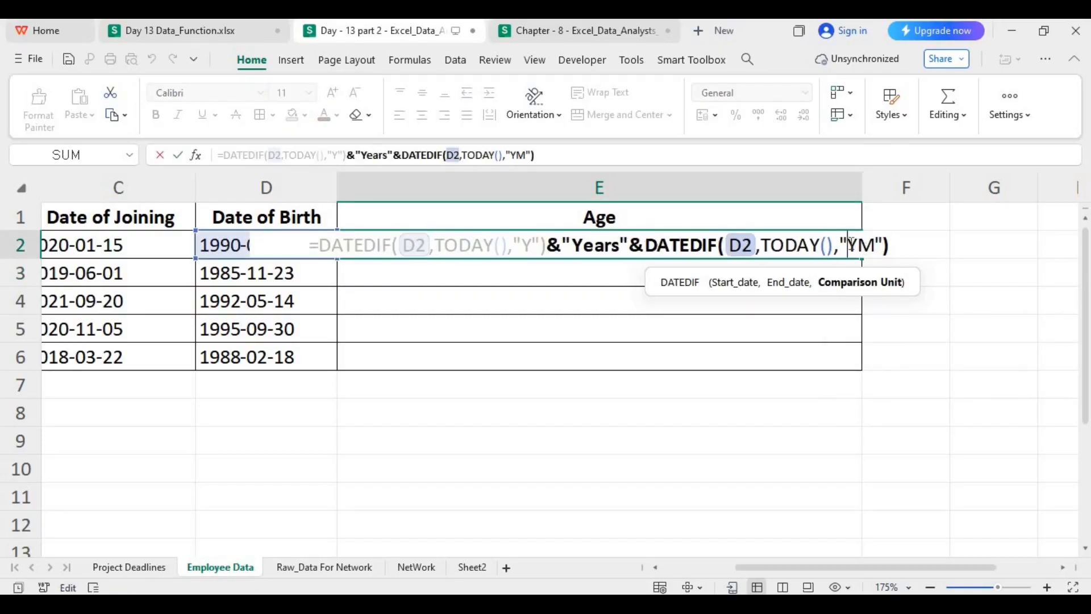
{"action": "type", "text": "-"}
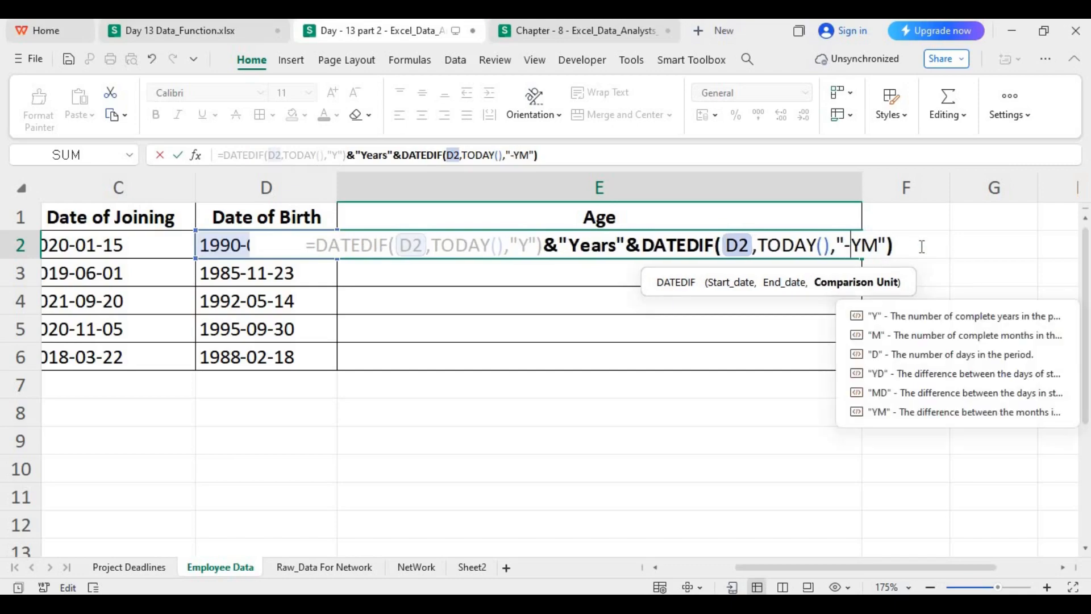
{"action": "key", "text": "BackSpace"}
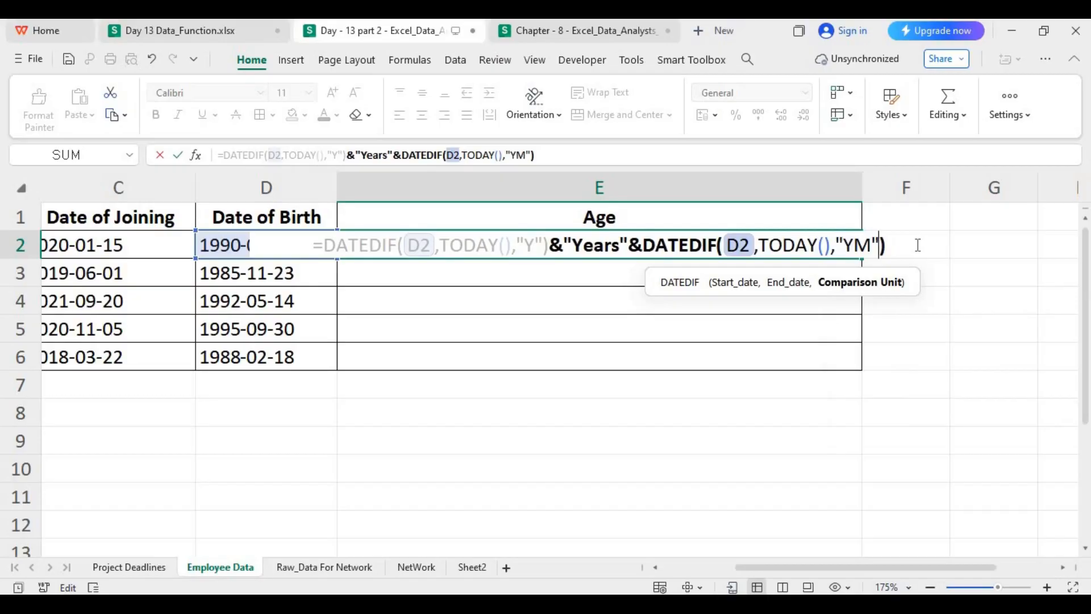
{"action": "left_click", "coordinate": [896, 245]}
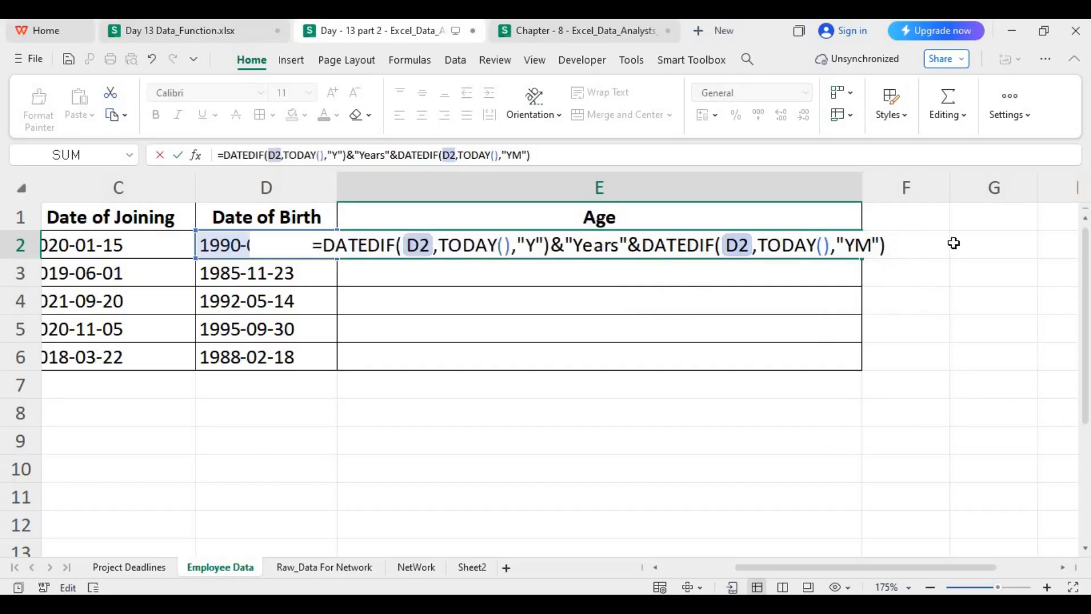
{"action": "type", "text": "&"}
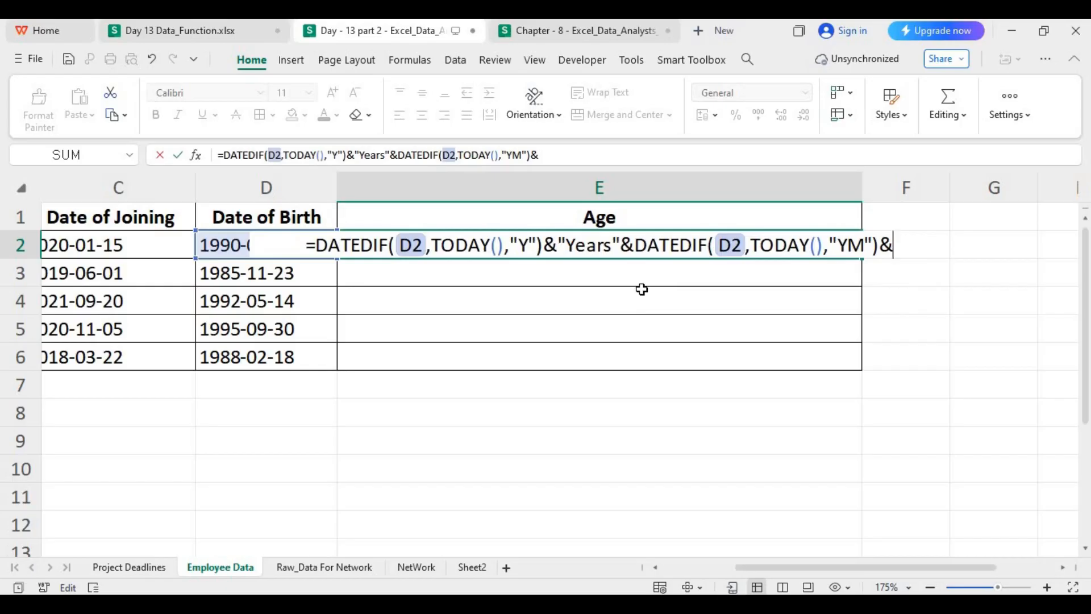
{"action": "type", "text": "\""}
{"action": "type", "text": "Mo"}
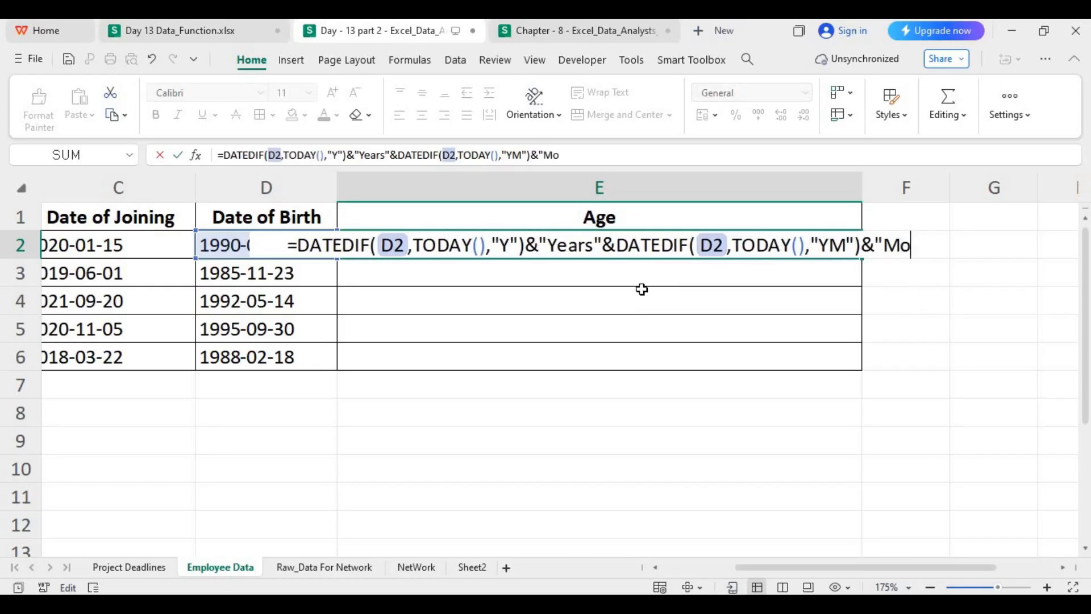
{"action": "type", "text": "nths"}
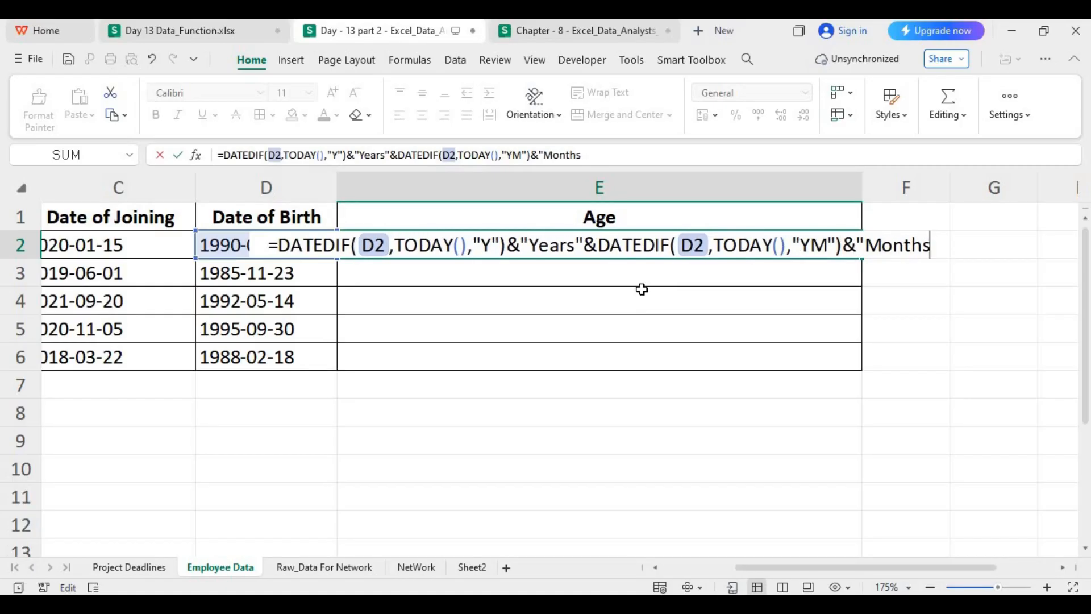
{"action": "type", "text": "\""}
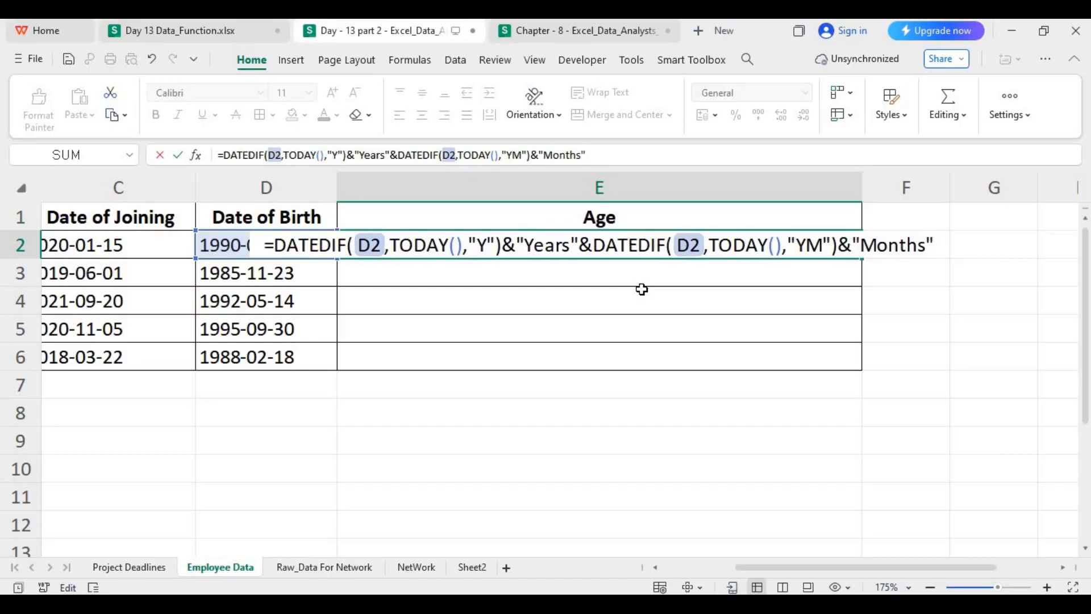
{"action": "key", "text": "Return"}
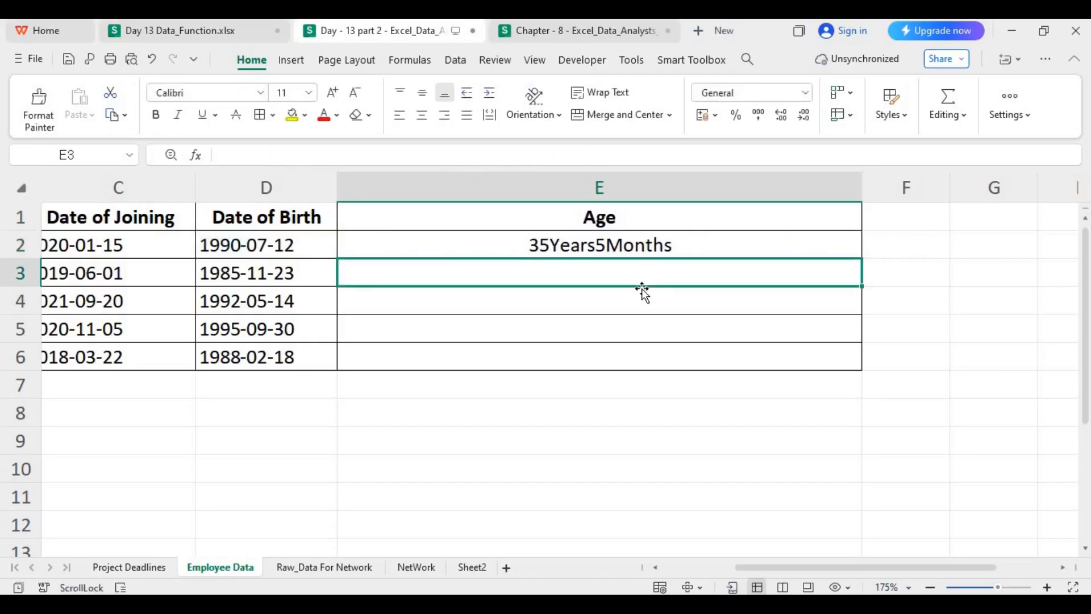
Step: Extend the age formula in E2 with the remaining days by appending &DATEDIF(D2,TODAY(),"MD")
{"action": "double_click", "coordinate": [684, 241]}
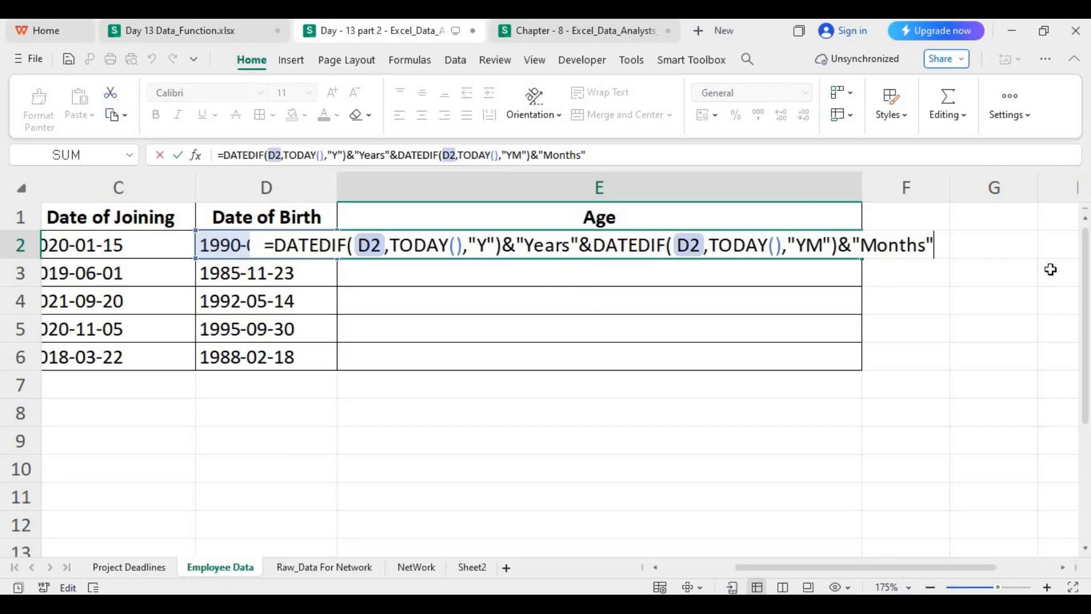
{"action": "type", "text": "&"}
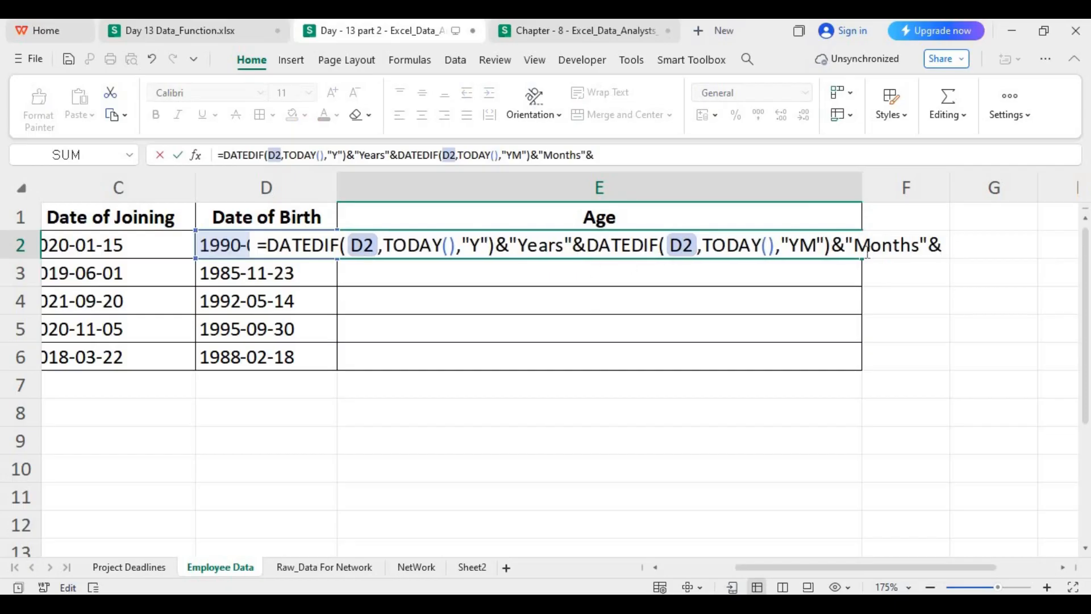
{"action": "type", "text": "Date"}
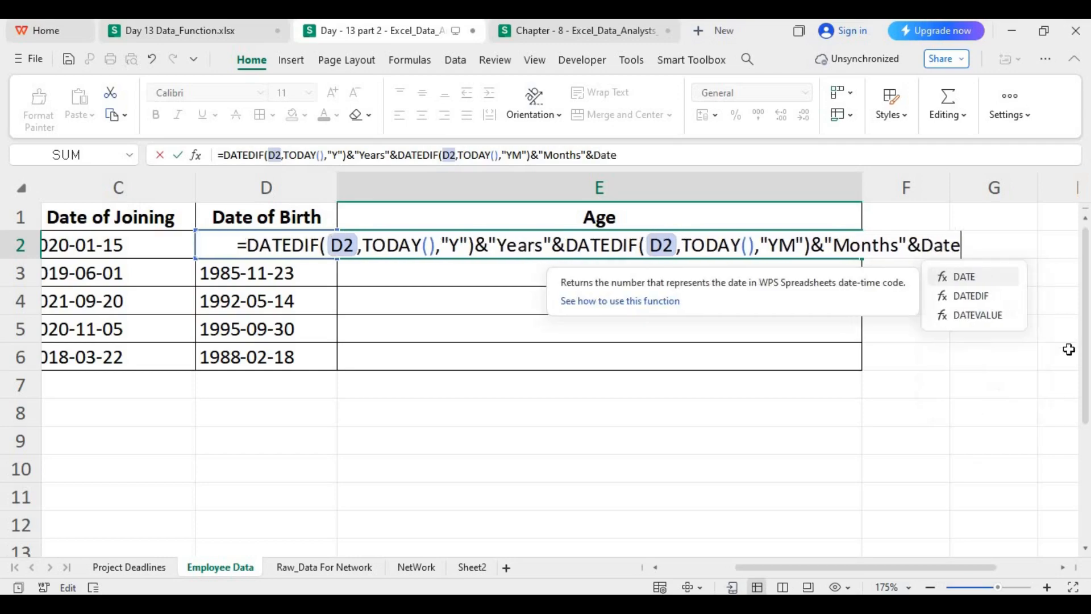
{"action": "key", "text": "Down"}
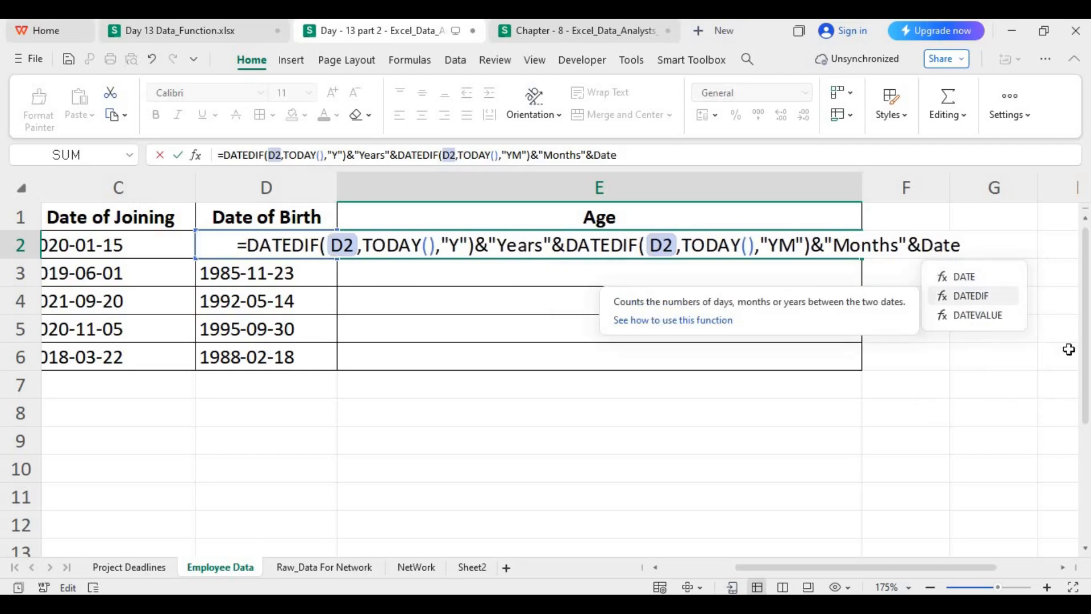
{"action": "key", "text": "Tab"}
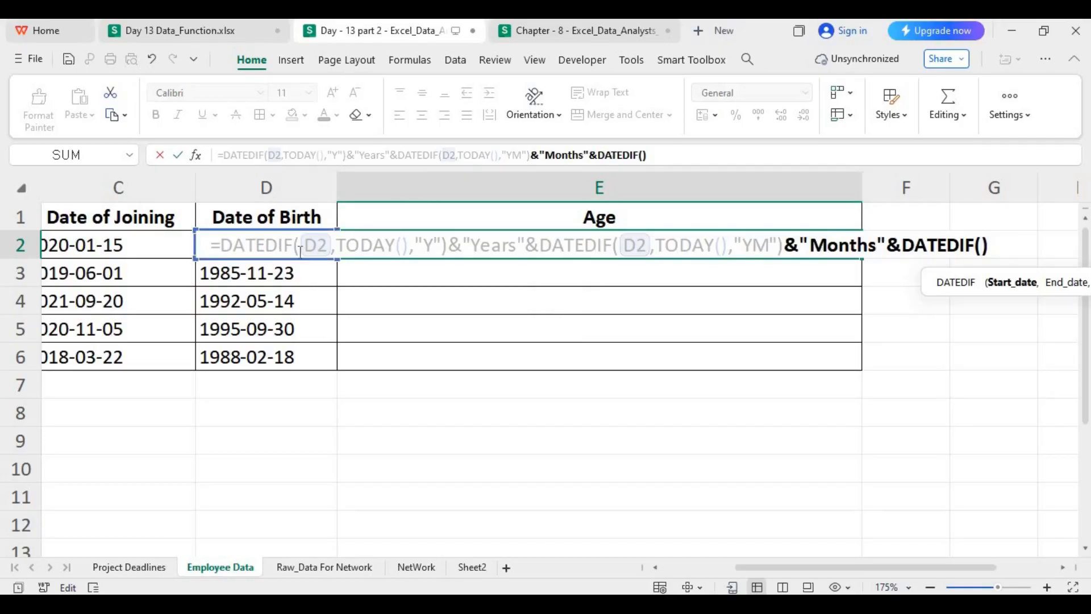
{"action": "type", "text": "D2,"}
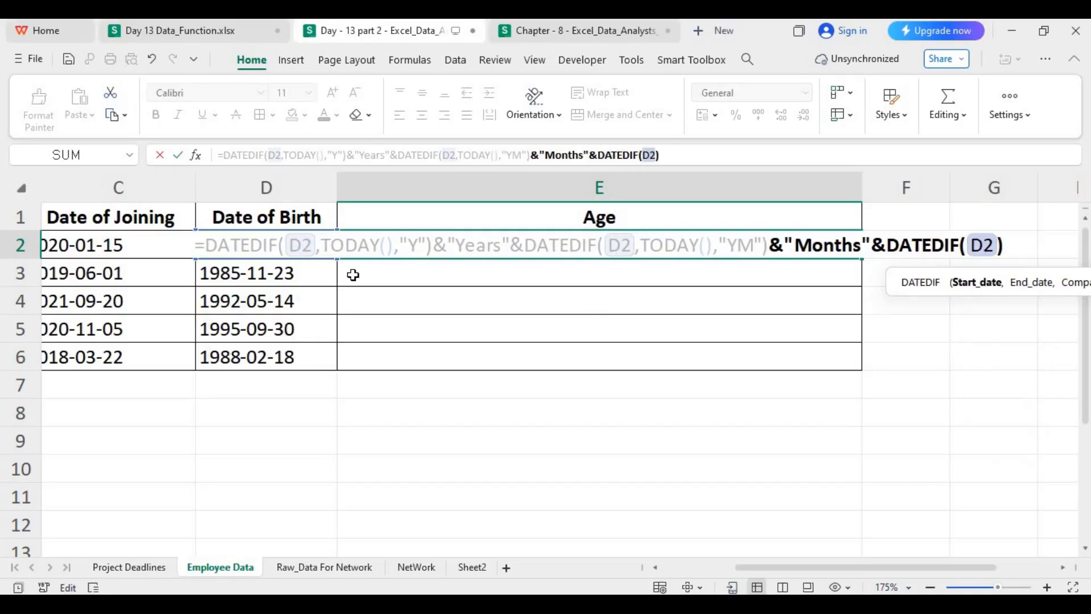
{"action": "type", "text": "Today()"}
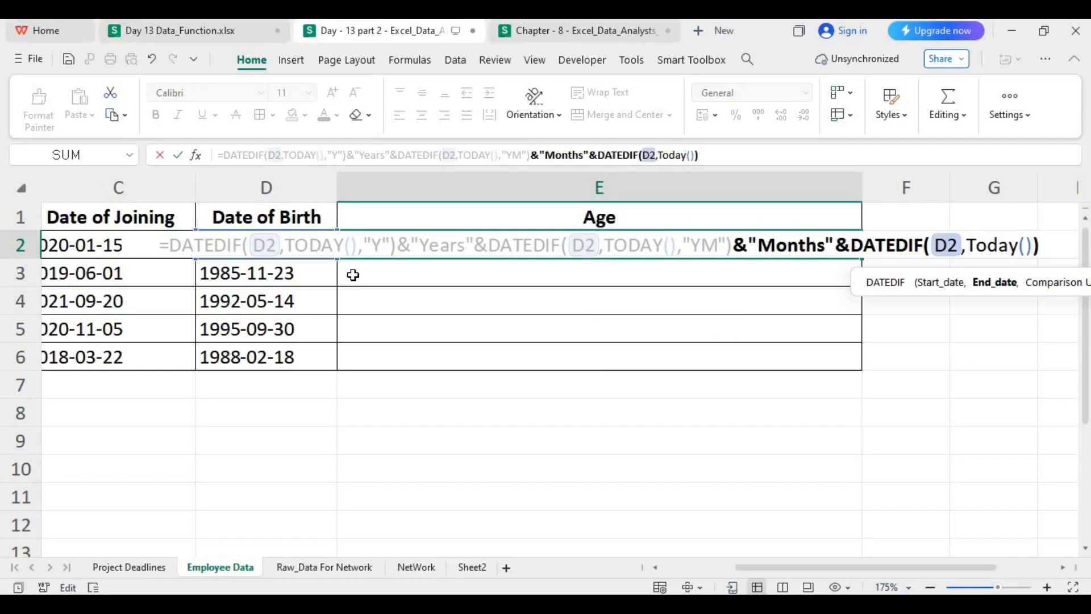
{"action": "type", "text": ","}
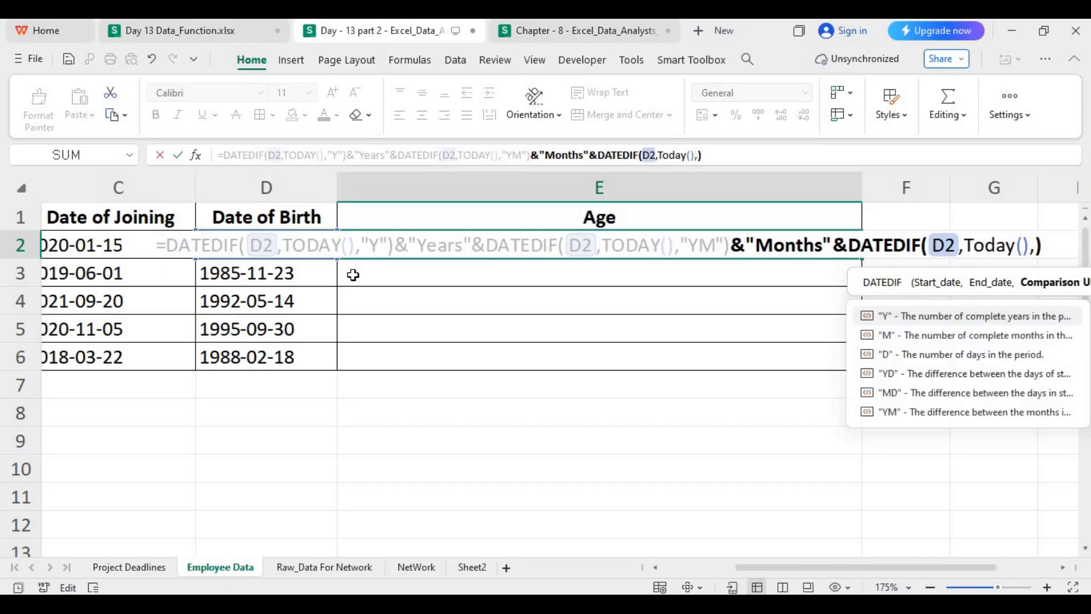
{"action": "type", "text": "\""}
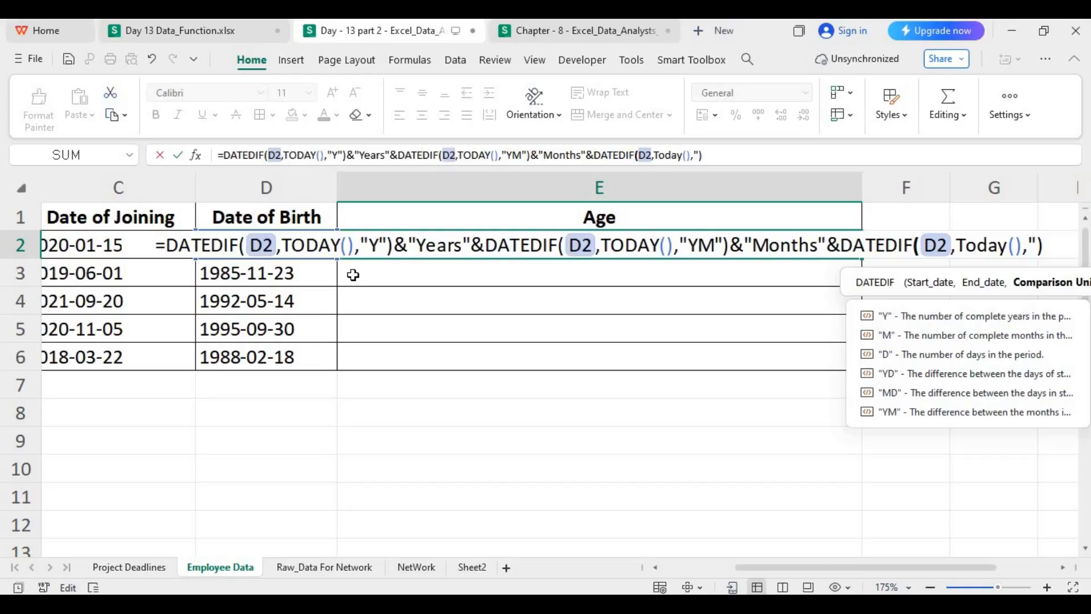
{"action": "type", "text": "MD"}
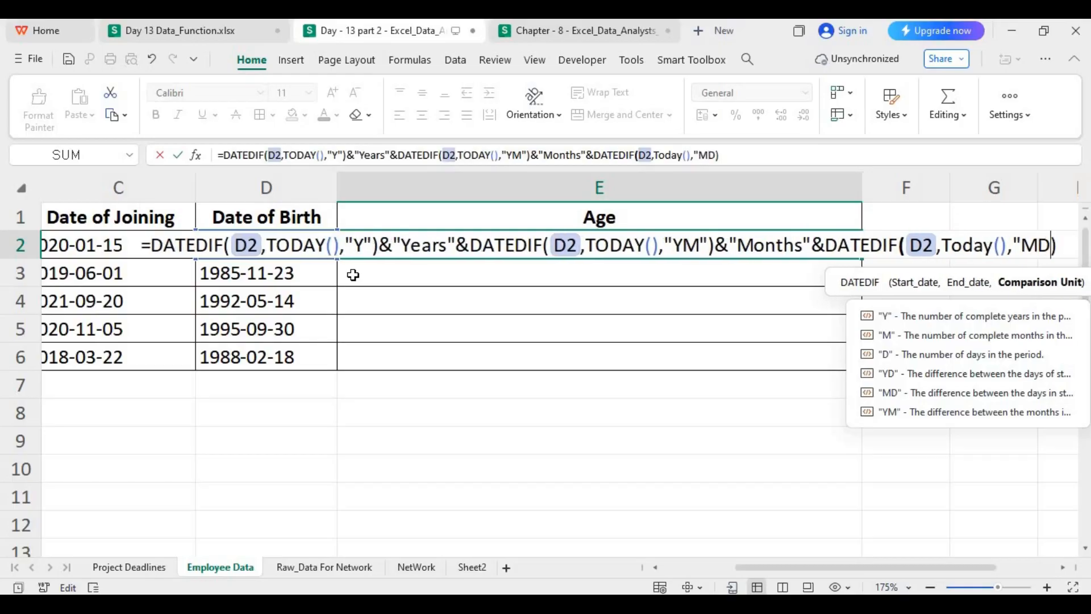
{"action": "type", "text": "\""}
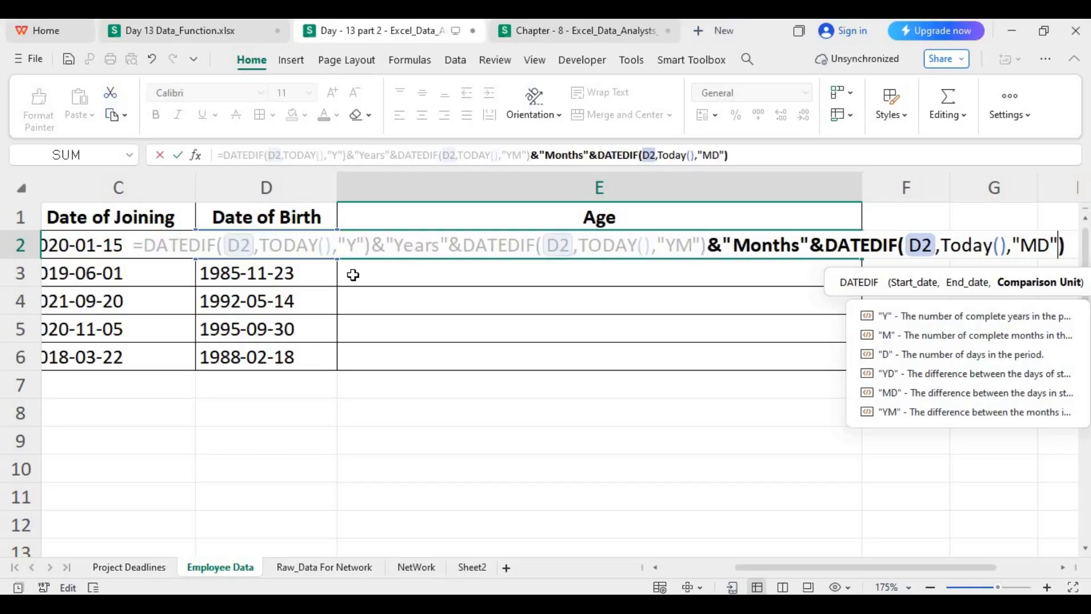
{"action": "type", "text": ","}
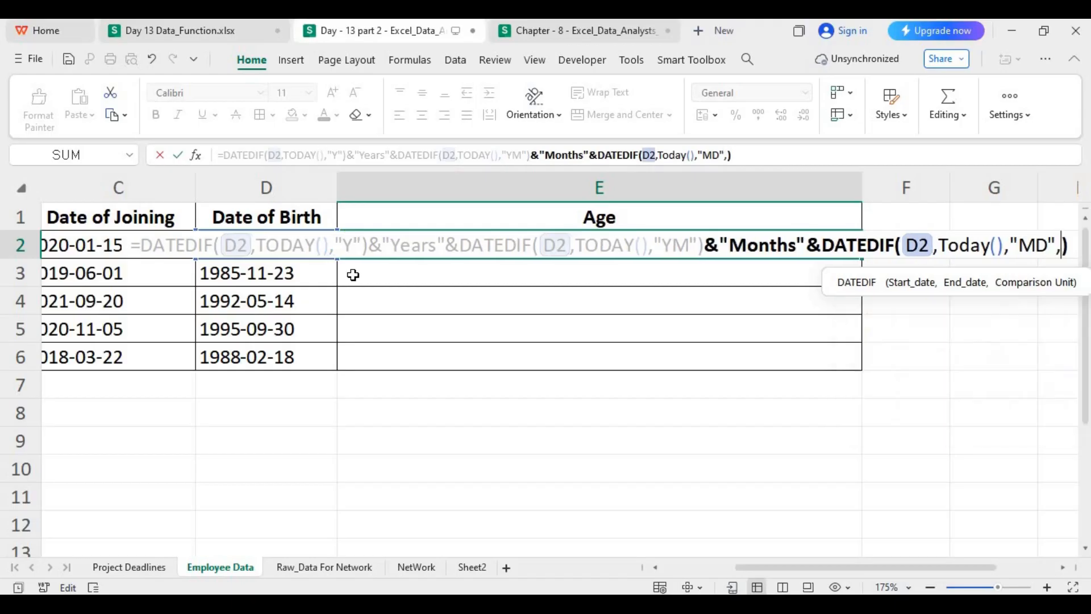
{"action": "key", "text": "BackSpace"}
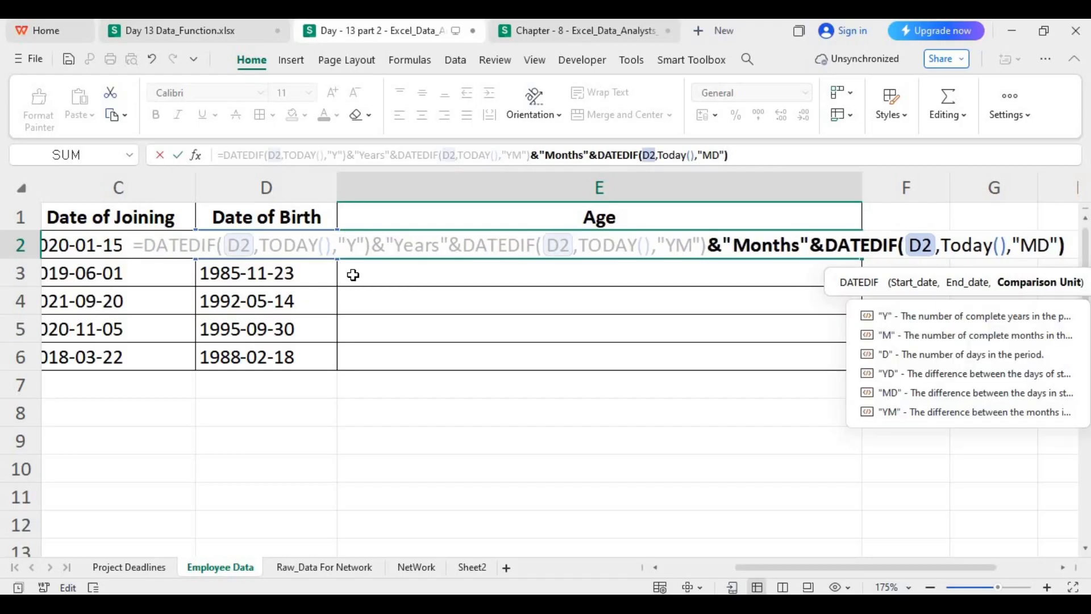
{"action": "type", "text": ")"}
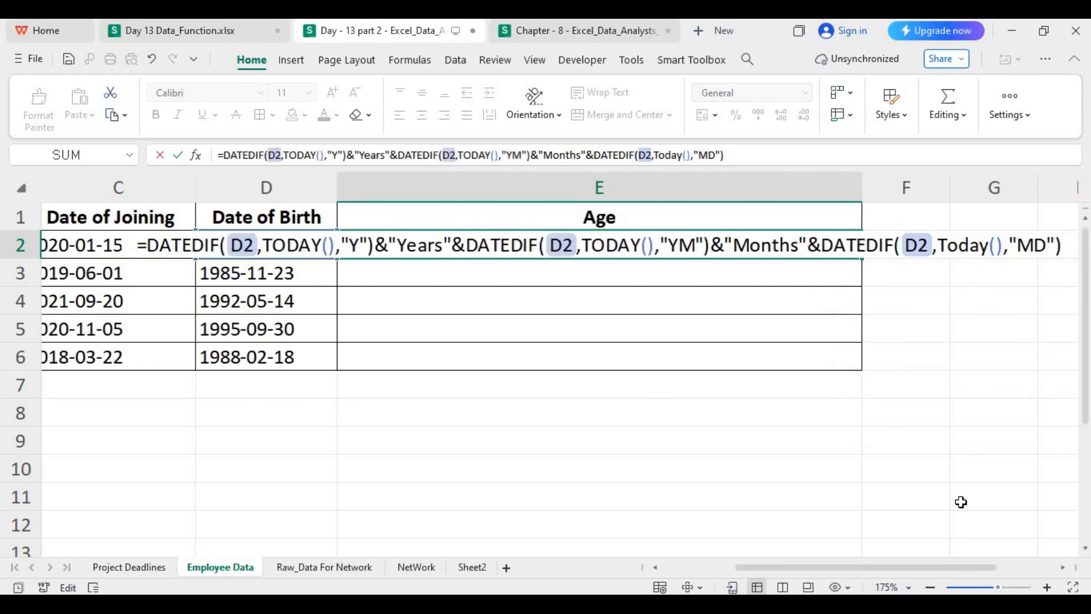
Step: Append the text Days to the end of the E2 age formula by adding &"Days"
{"action": "type", "text": "&\""}
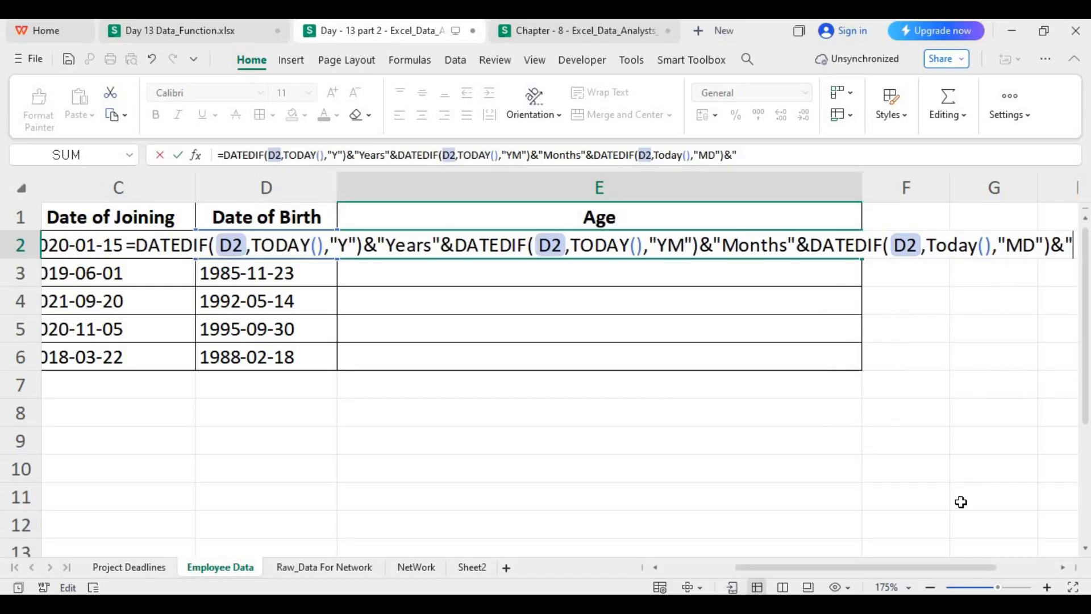
{"action": "left_click_drag", "start_coordinate": [967, 567], "coordinate": [984, 566]}
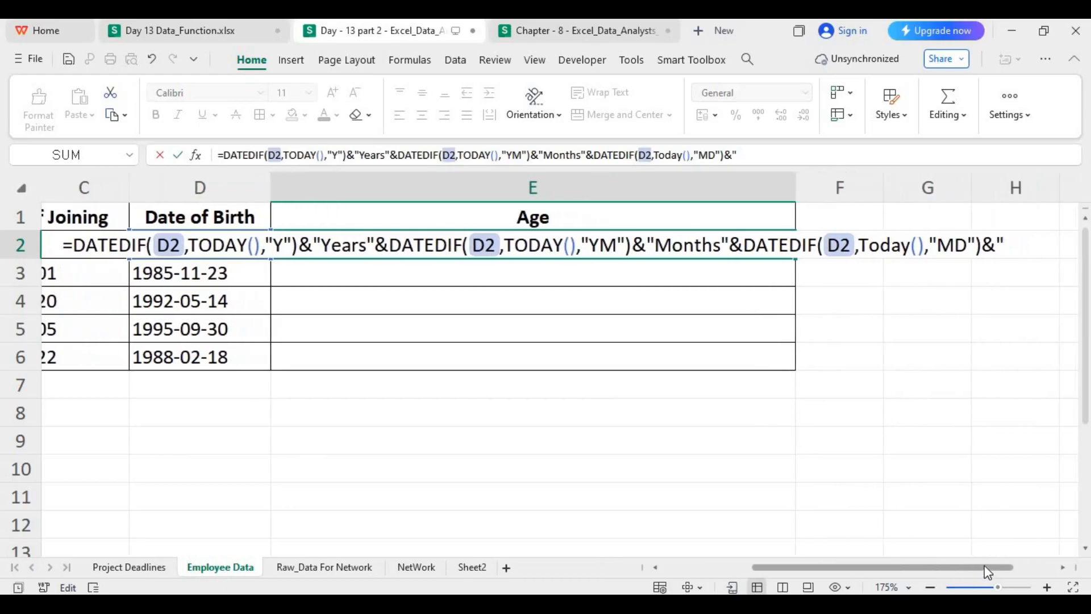
{"action": "type", "text": "Days"}
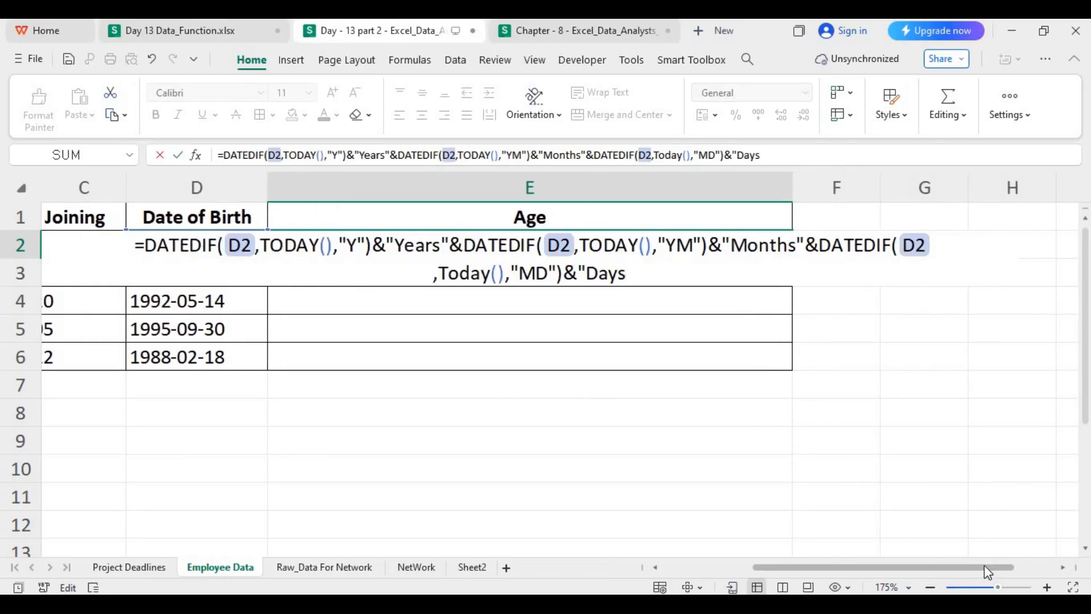
{"action": "type", "text": "\""}
{"action": "key", "text": "Return"}
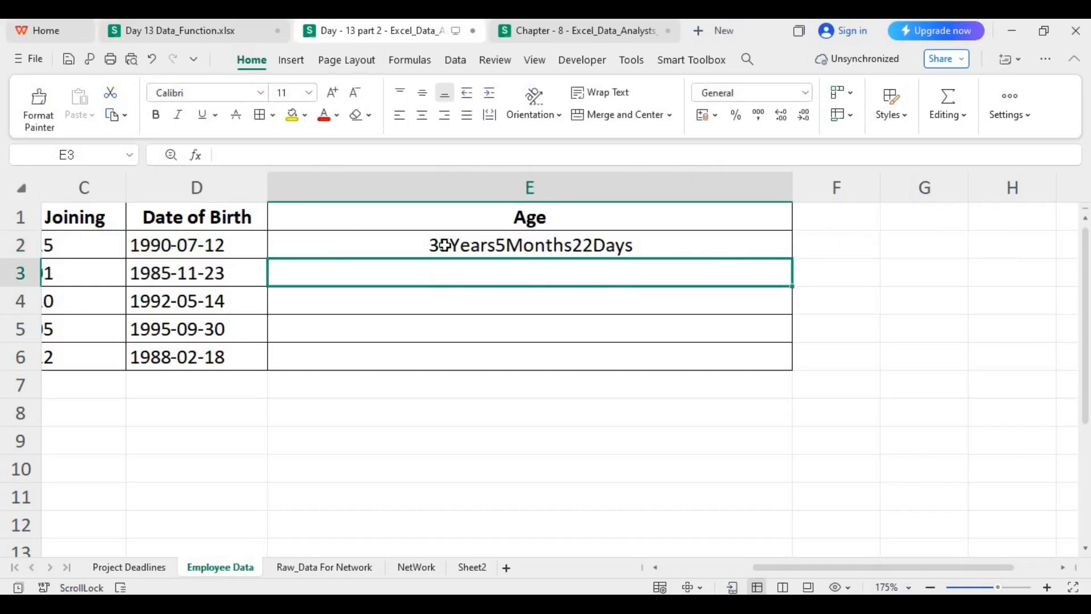
Step: Fill the age formula from E2 down through E6
{"action": "left_click", "coordinate": [608, 247]}
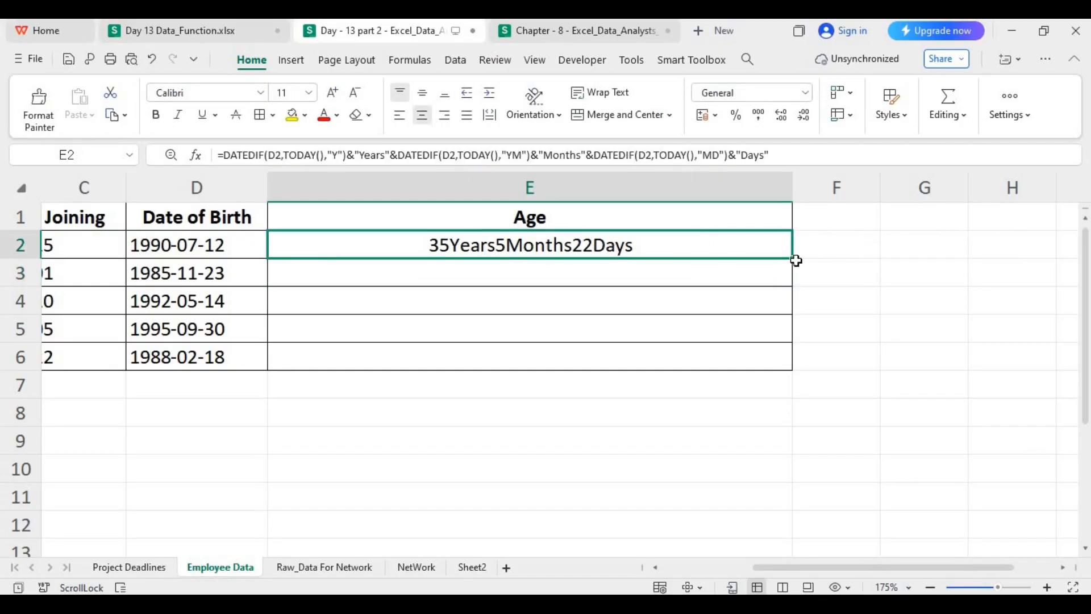
{"action": "double_click", "coordinate": [791, 258]}
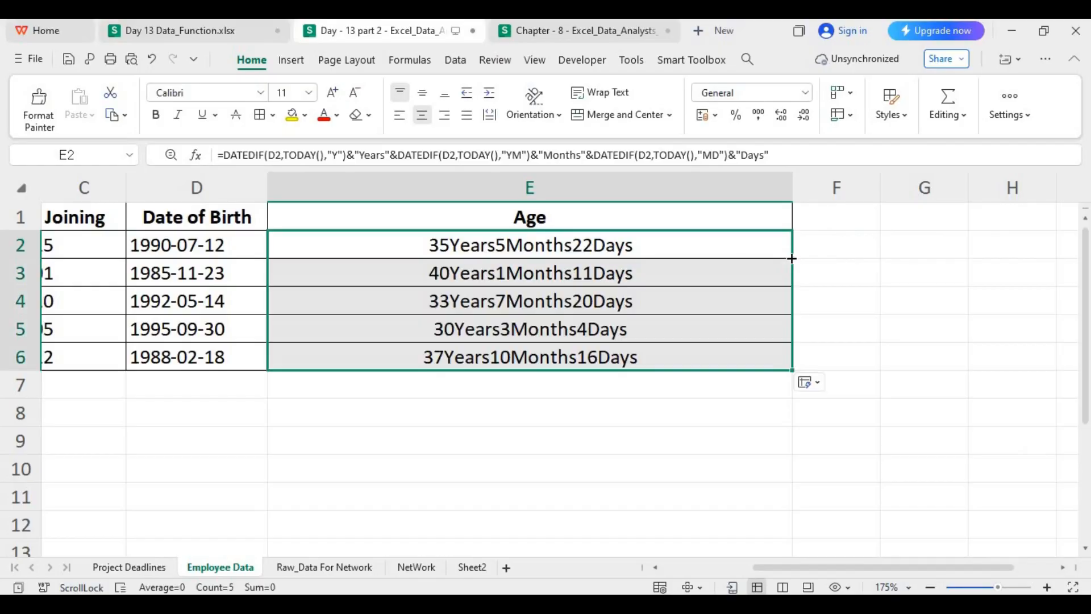
{"action": "left_click", "coordinate": [640, 422]}
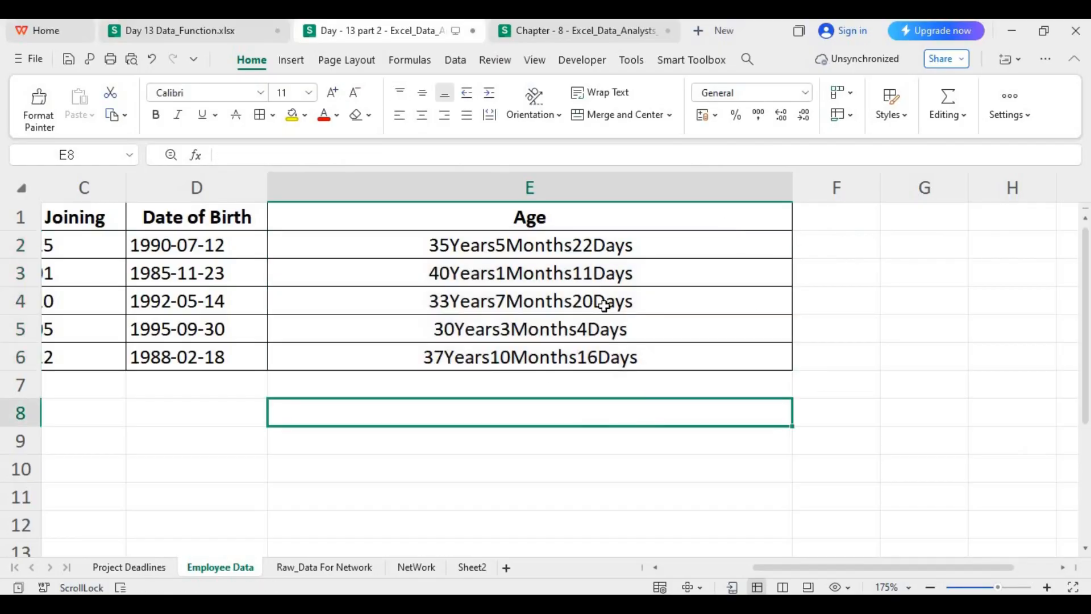
Step: Link the Start_Date cell B2 on the NetWork sheet to the first start date with ='Raw_Data For Network'!C2
{"action": "left_click", "coordinate": [323, 568]}
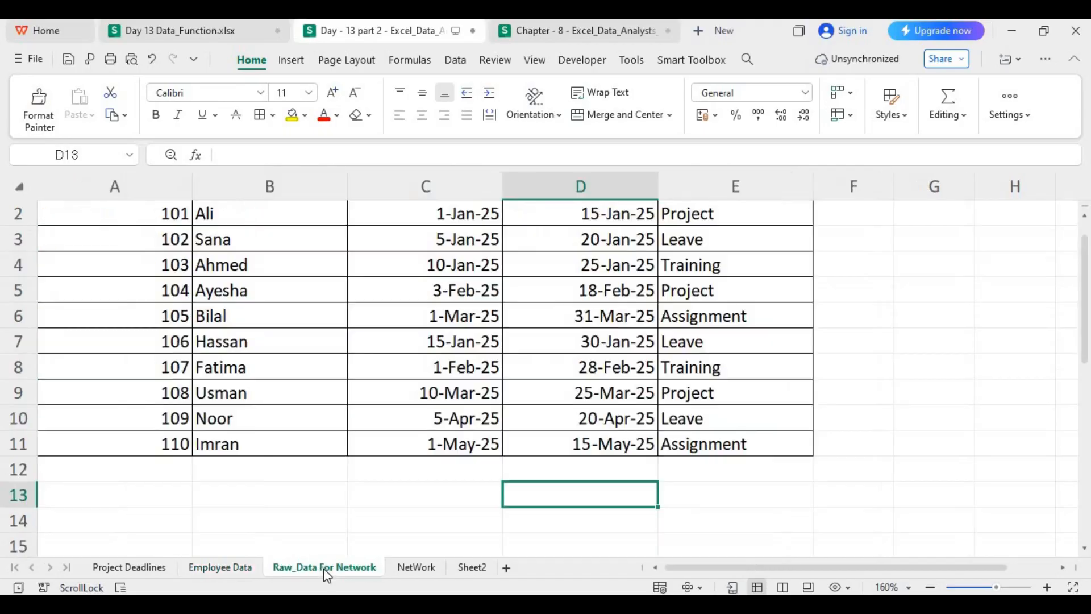
{"action": "left_click", "coordinate": [410, 569]}
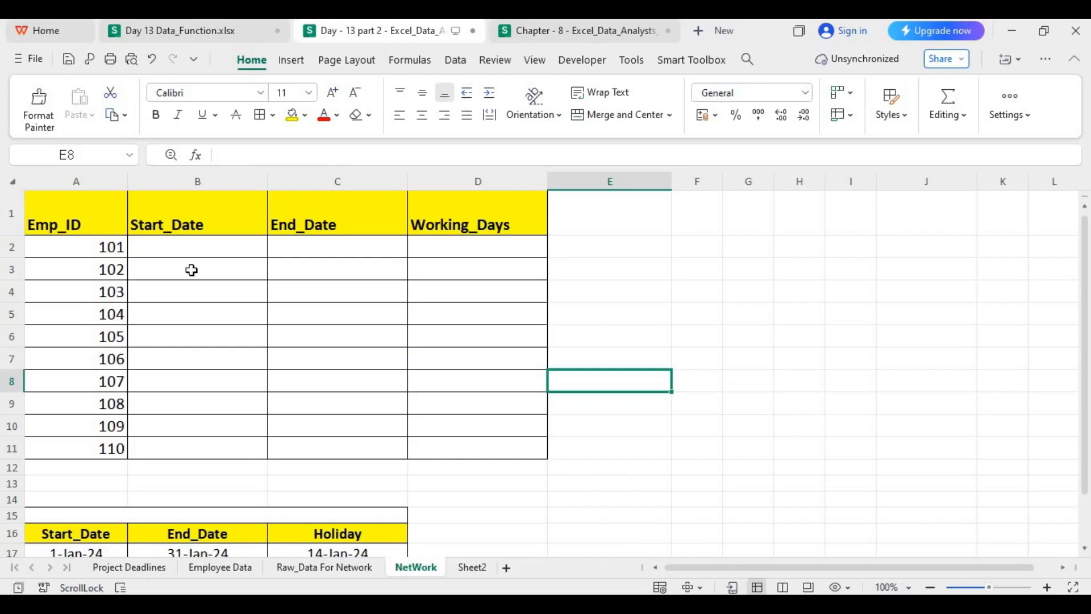
{"action": "left_click", "coordinate": [203, 247]}
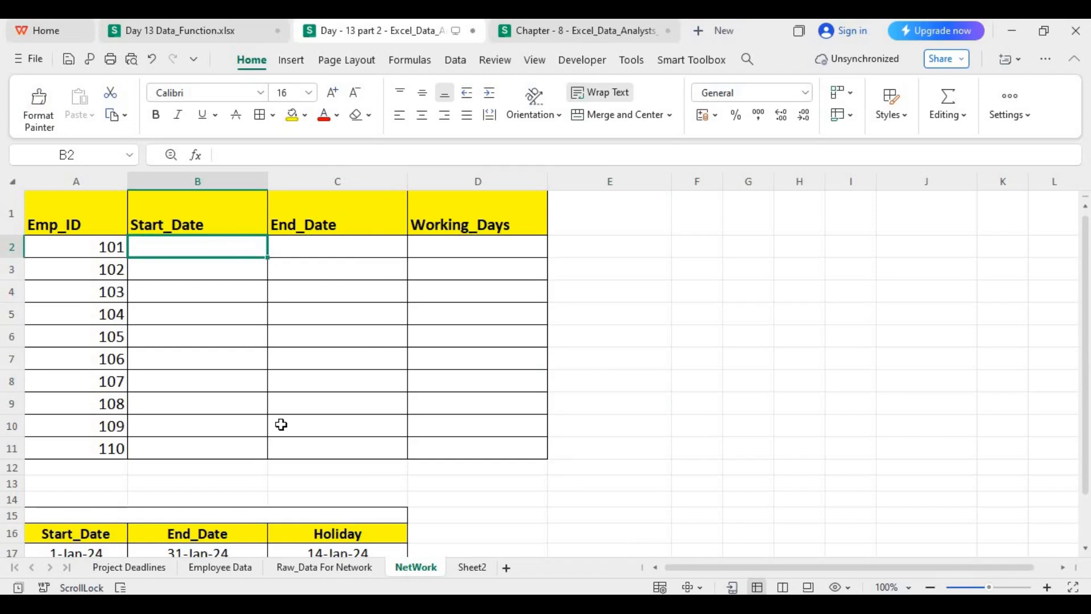
{"action": "type", "text": "="}
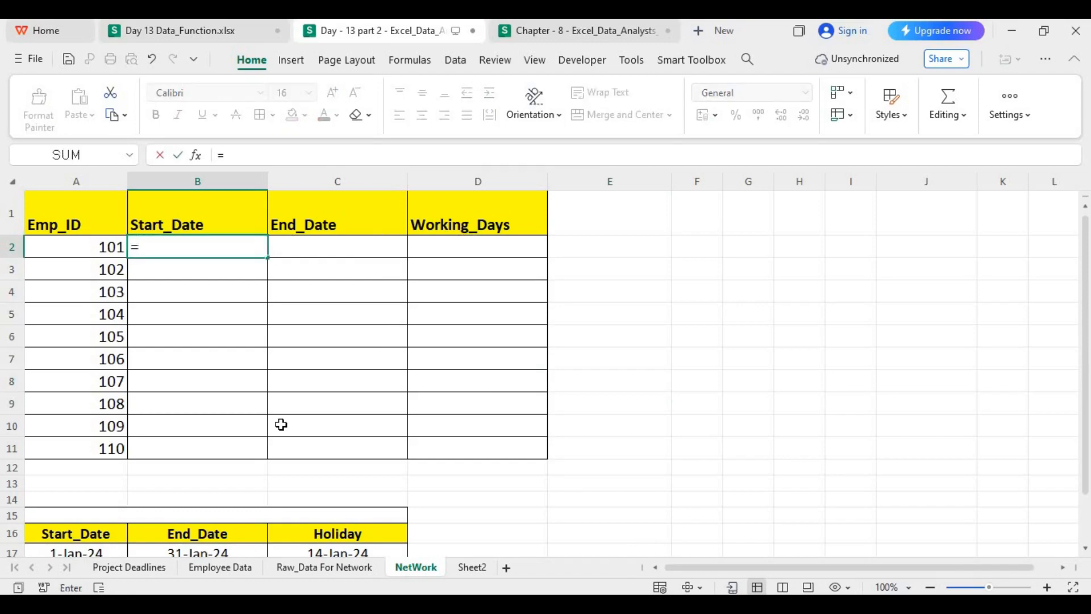
{"action": "left_click", "coordinate": [329, 565]}
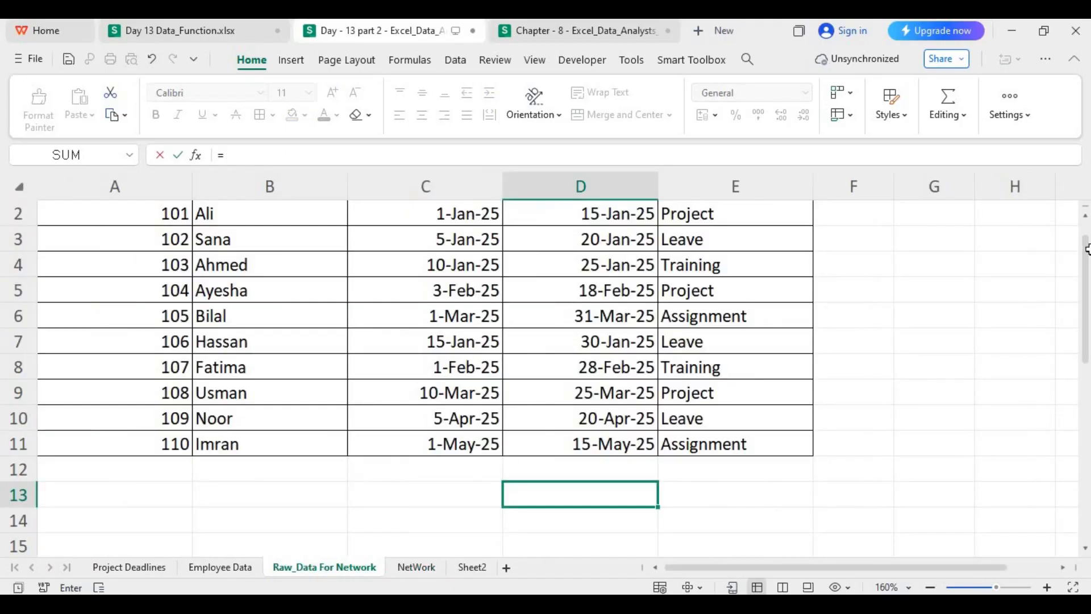
{"action": "scroll", "coordinate": [1085, 276], "scroll_direction": "up", "scroll_amount": 1}
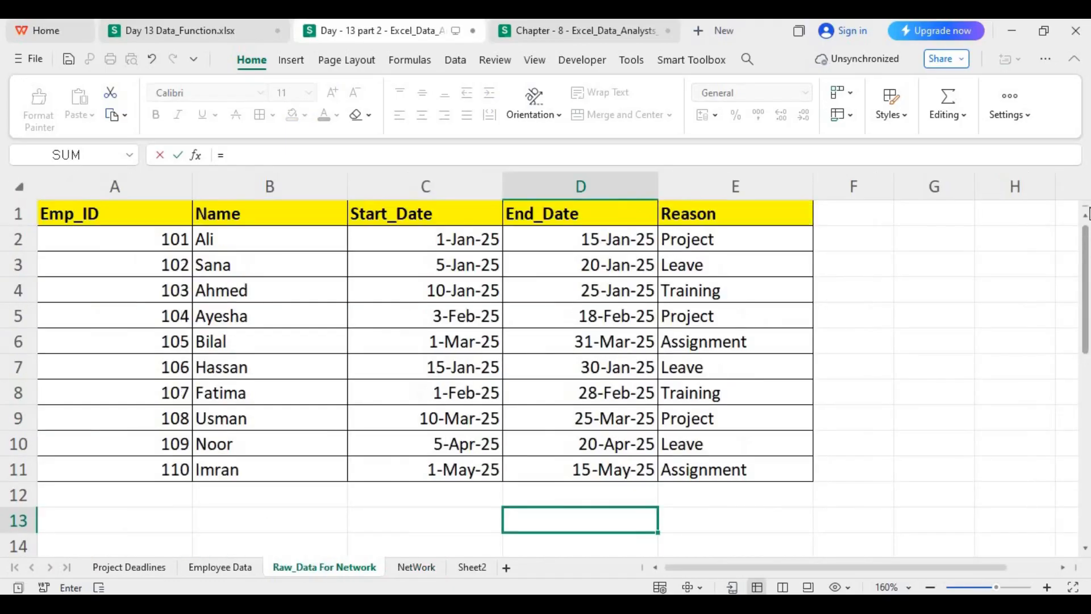
{"action": "left_click", "coordinate": [449, 239]}
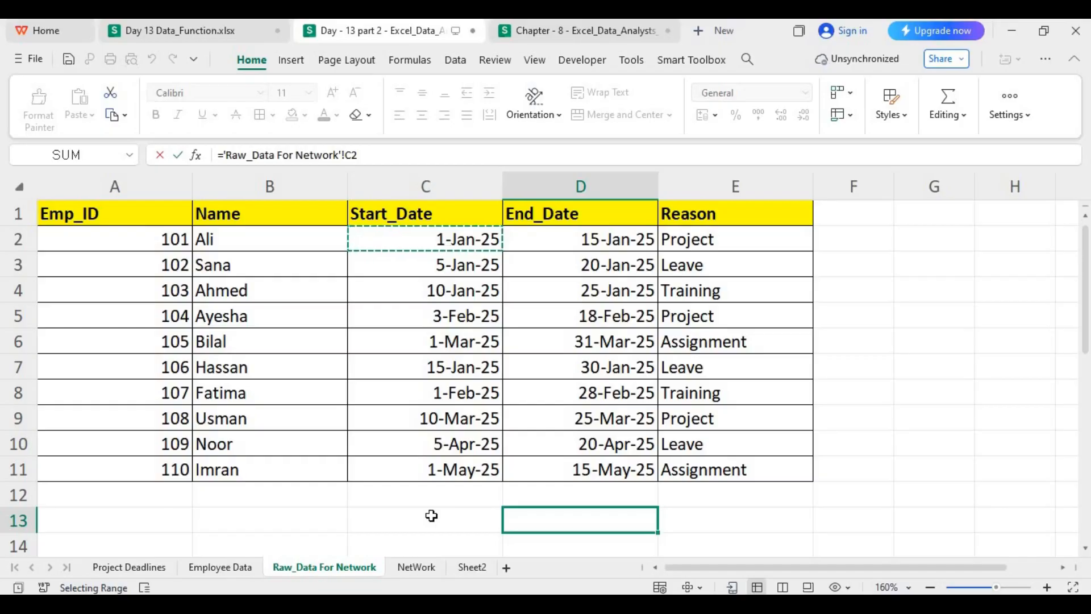
{"action": "left_click", "coordinate": [416, 567]}
{"action": "key", "text": "Return"}
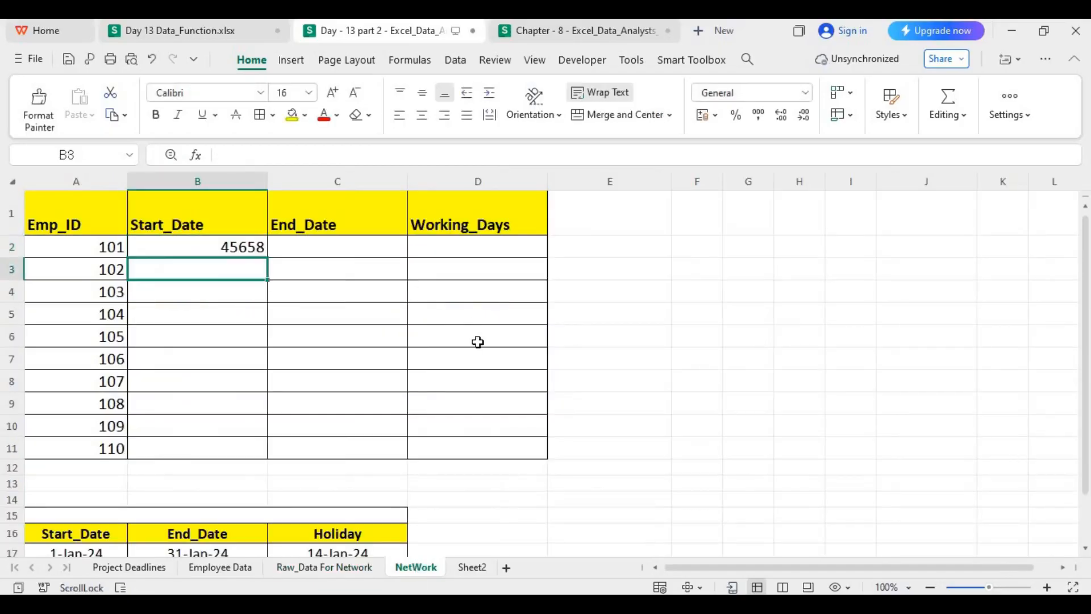
Step: Format B2 on the NetWork sheet as Short Date and fill it down through B11
{"action": "left_click", "coordinate": [236, 245]}
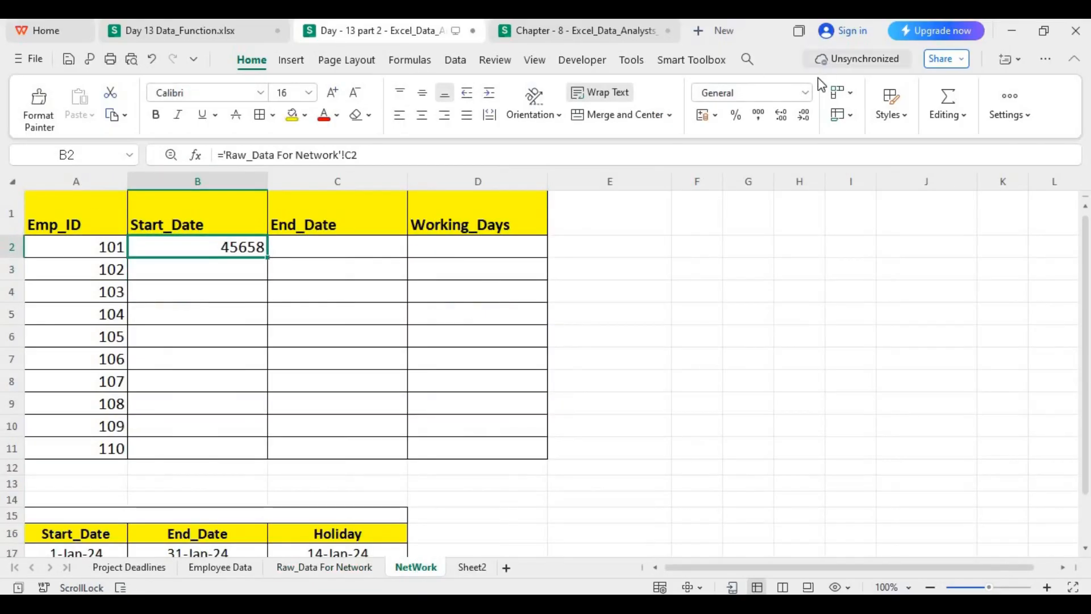
{"action": "left_click", "coordinate": [805, 93]}
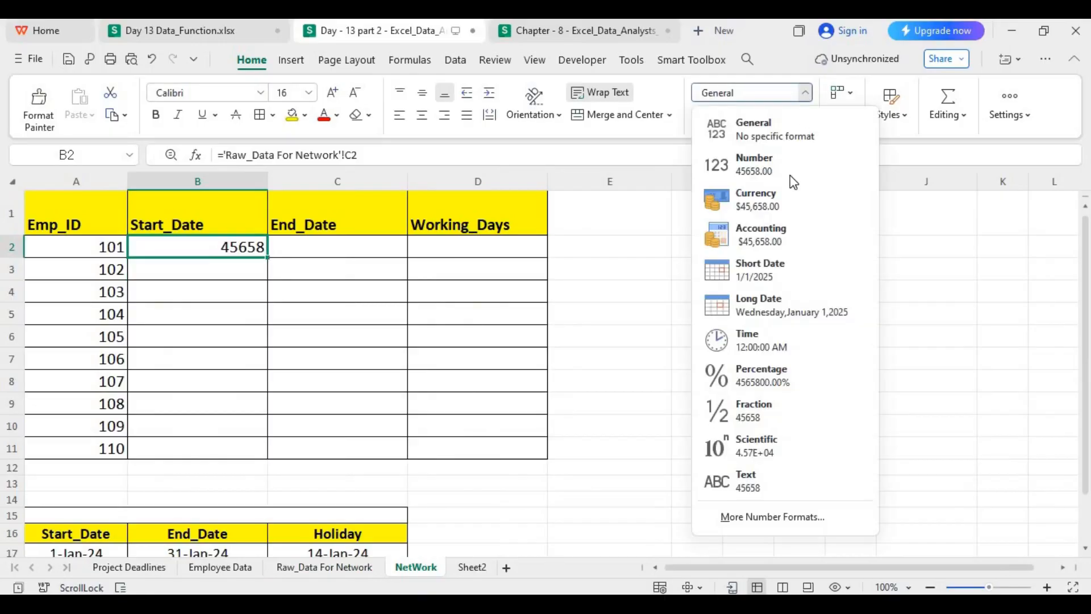
{"action": "left_click", "coordinate": [769, 278]}
{"action": "double_click", "coordinate": [267, 258]}
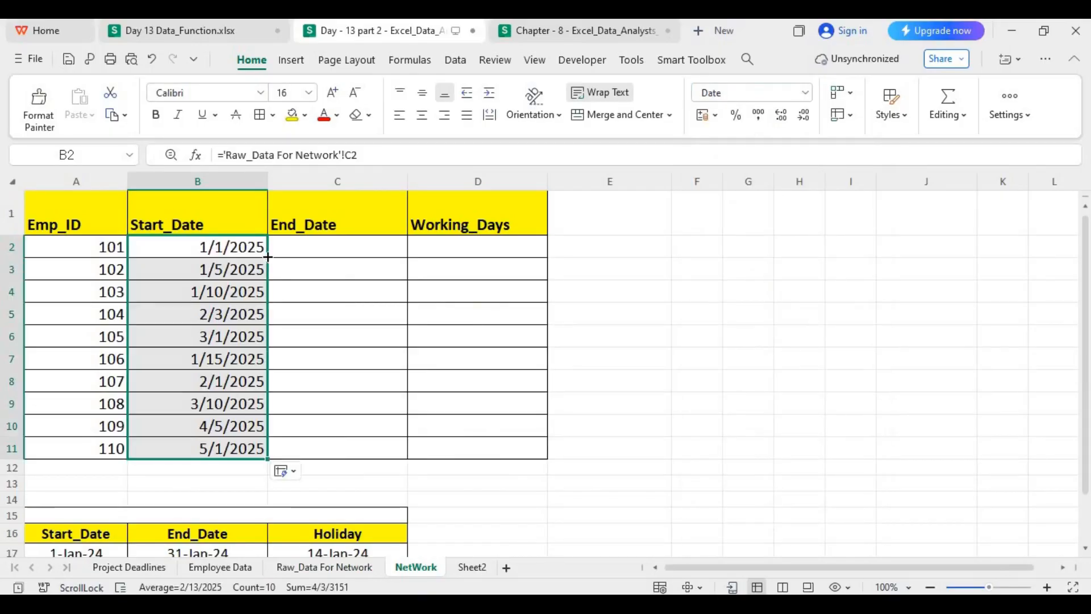
Step: Link the End_Date cell C2 on the NetWork sheet to the first end date with ='Raw_Data For Network'!D2
{"action": "left_click", "coordinate": [376, 249]}
{"action": "type", "text": "="}
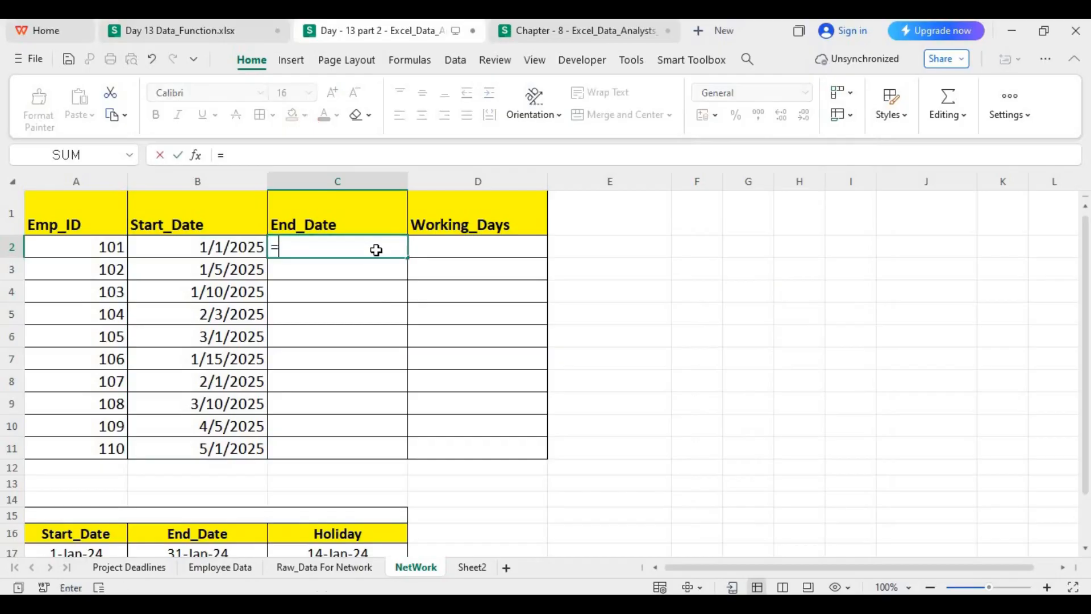
{"action": "left_click", "coordinate": [311, 567]}
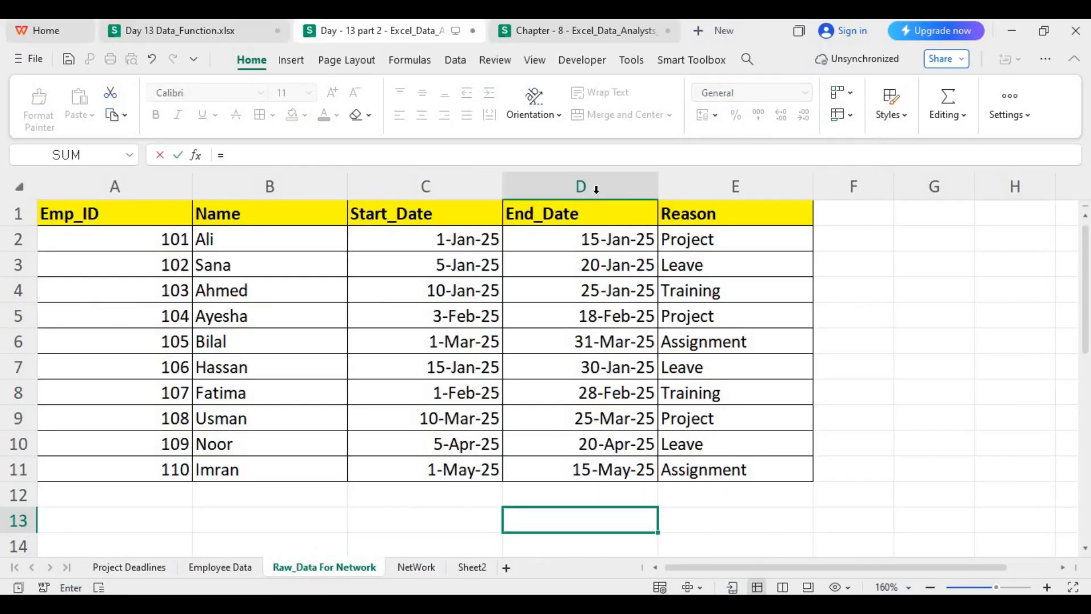
{"action": "left_click", "coordinate": [565, 242]}
{"action": "left_click", "coordinate": [413, 568]}
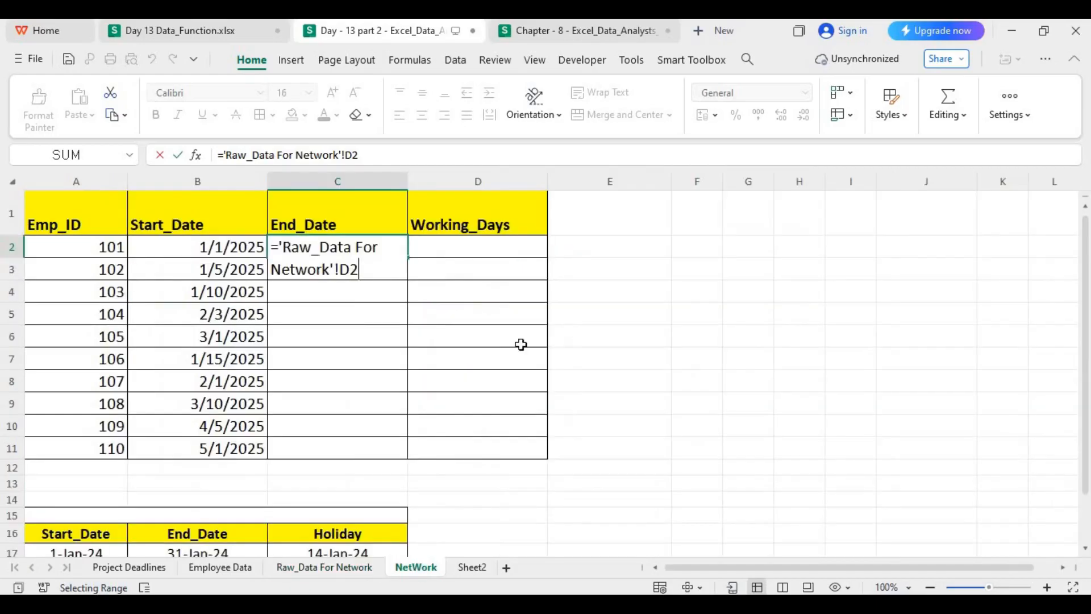
{"action": "key", "text": "Return"}
Step: Format C2 on the NetWork sheet as Short Date and fill it down through C11
{"action": "left_click", "coordinate": [386, 246]}
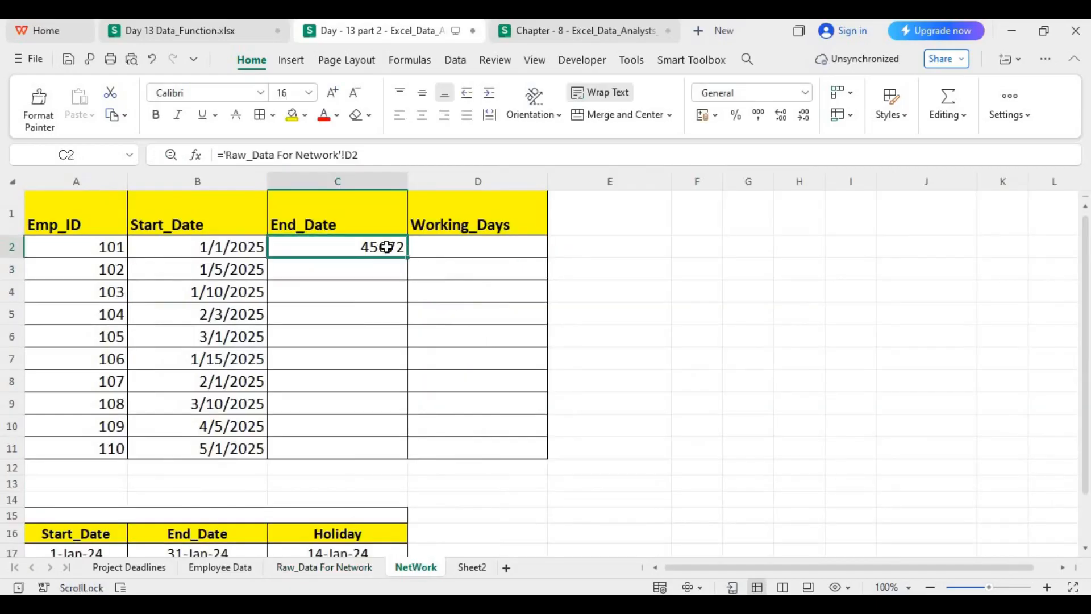
{"action": "left_click", "coordinate": [809, 95]}
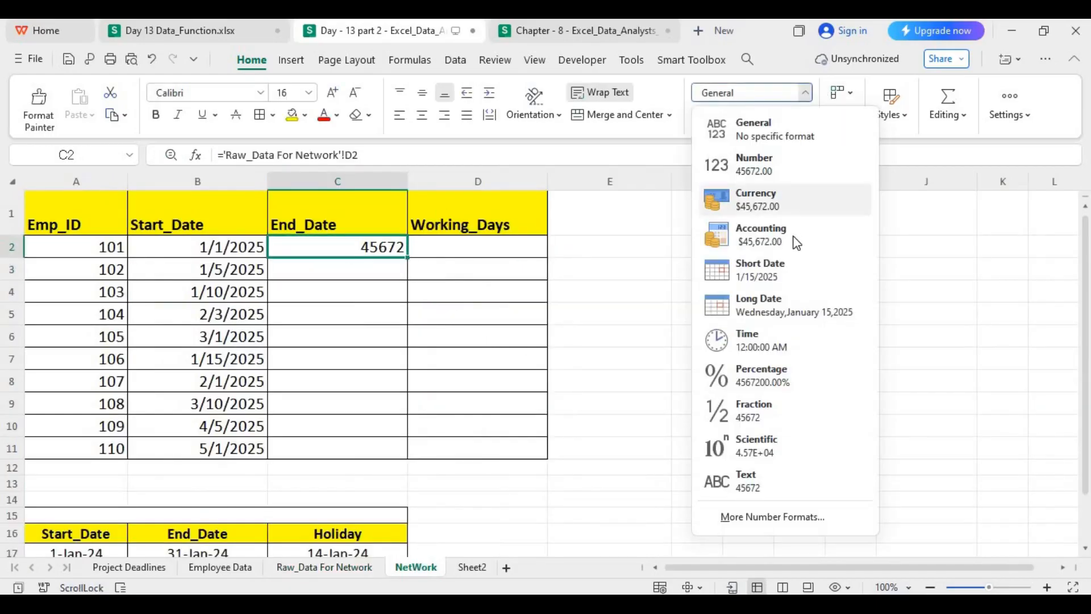
{"action": "left_click", "coordinate": [778, 272]}
{"action": "double_click", "coordinate": [402, 257]}
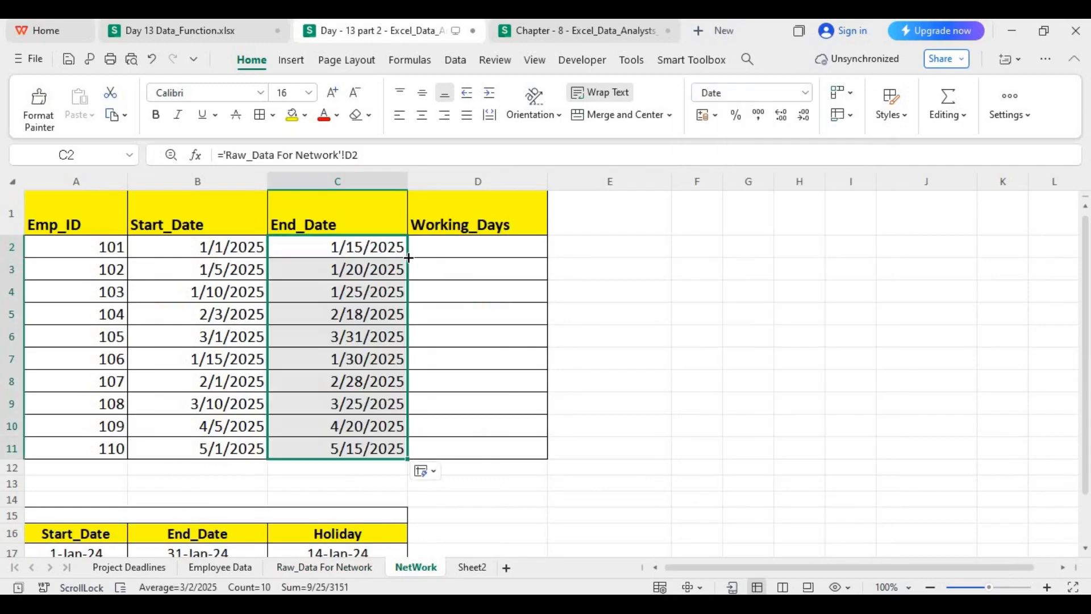
{"action": "left_click", "coordinate": [487, 250]}
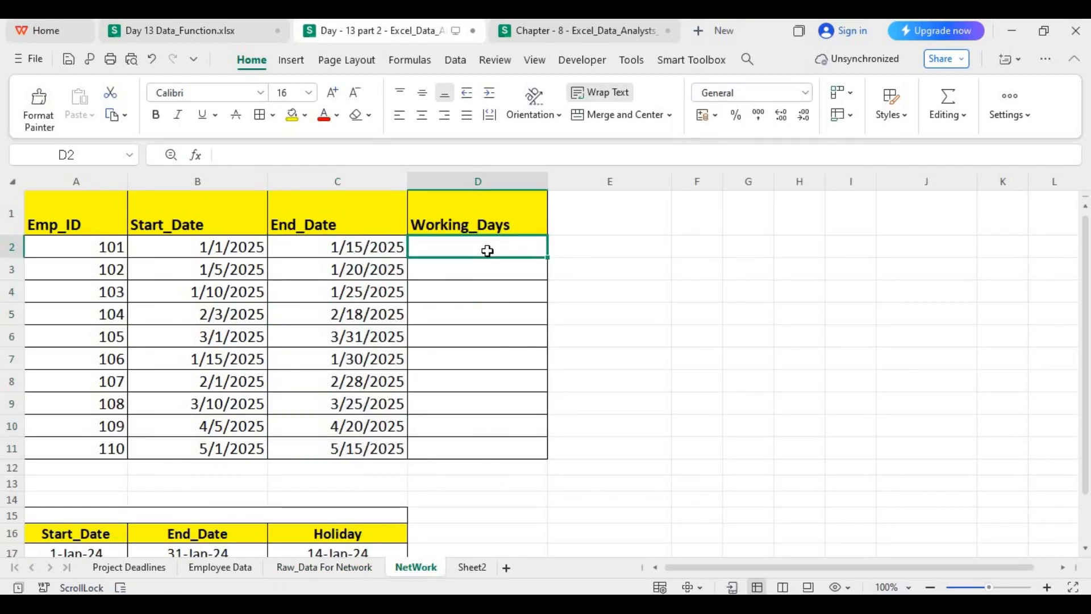
{"action": "type", "text": "="}
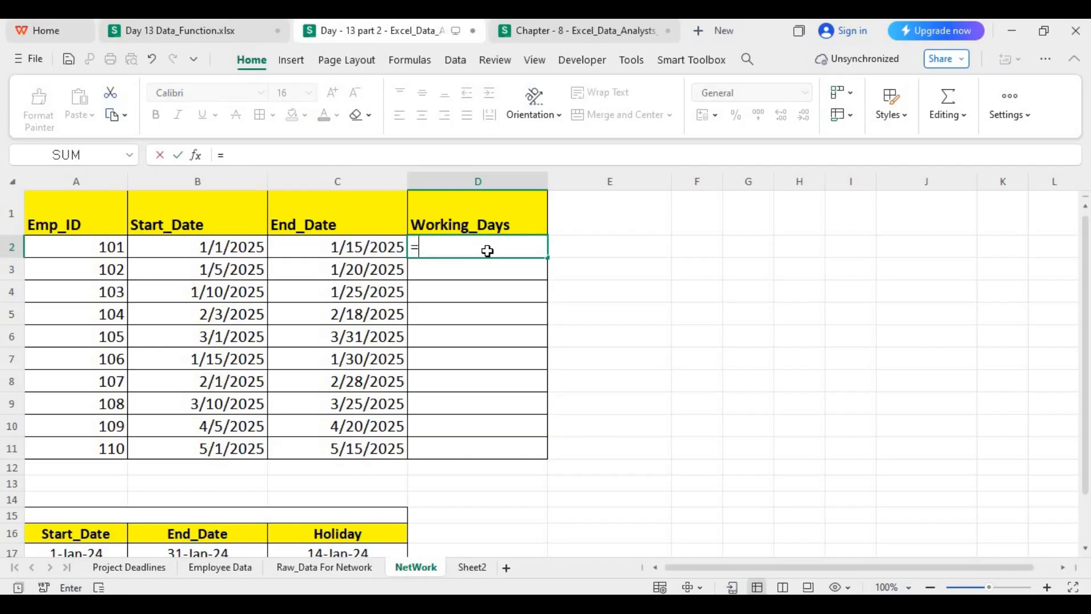
{"action": "key", "text": "Return"}
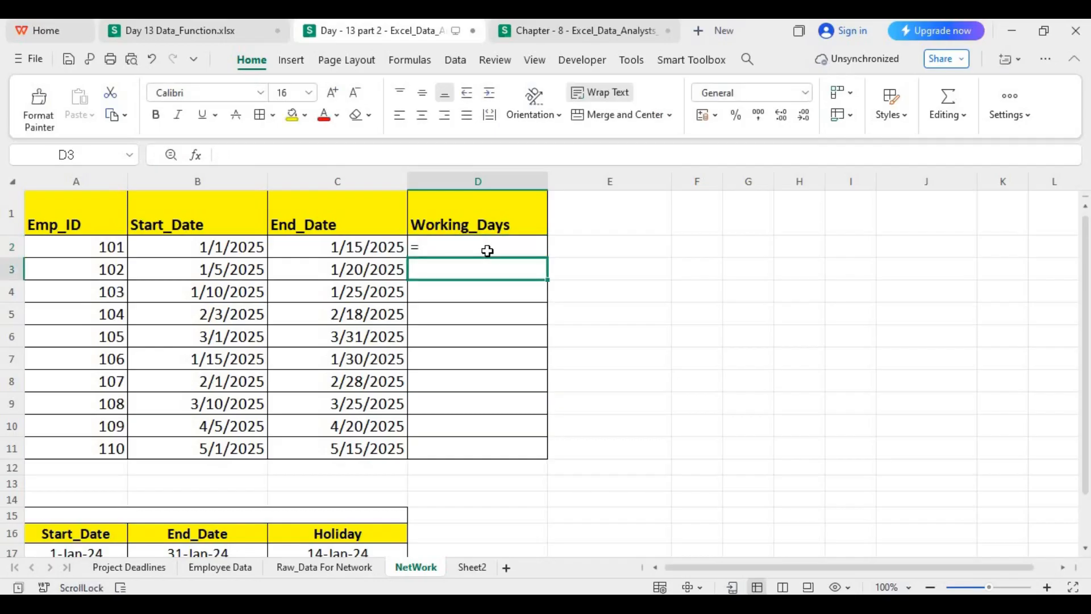
Step: Calculate the first employee's working days in D2 with =NETWORKDAYS(B2,C2)
{"action": "left_click", "coordinate": [488, 251]}
{"action": "type", "text": "New"}
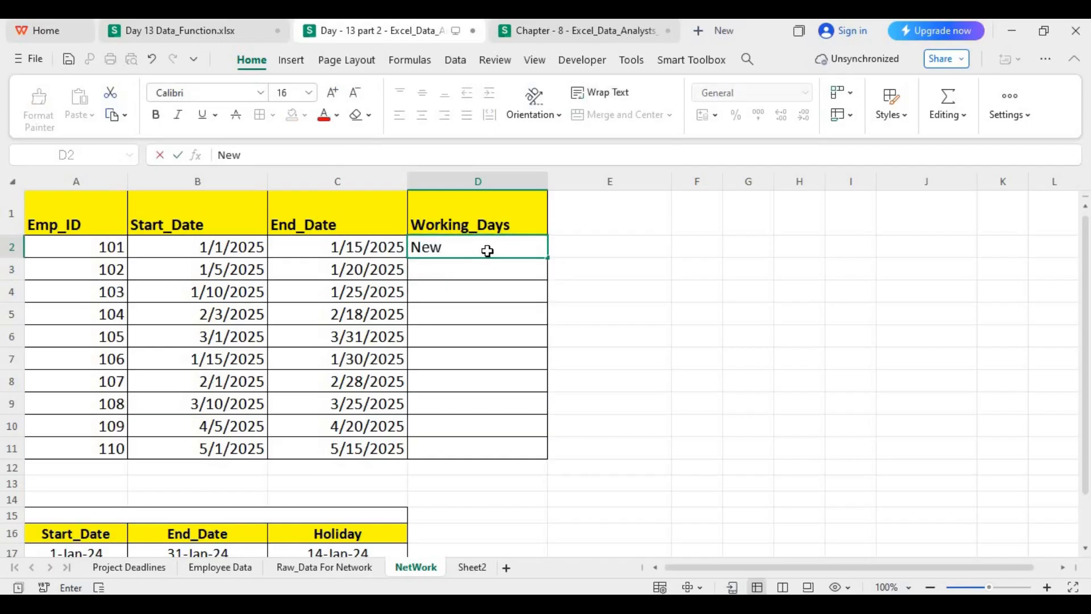
{"action": "key", "text": "BackSpace"}
{"action": "key", "text": "BackSpace"}
{"action": "key", "text": "BackSpace"}
{"action": "type", "text": "=netw"}
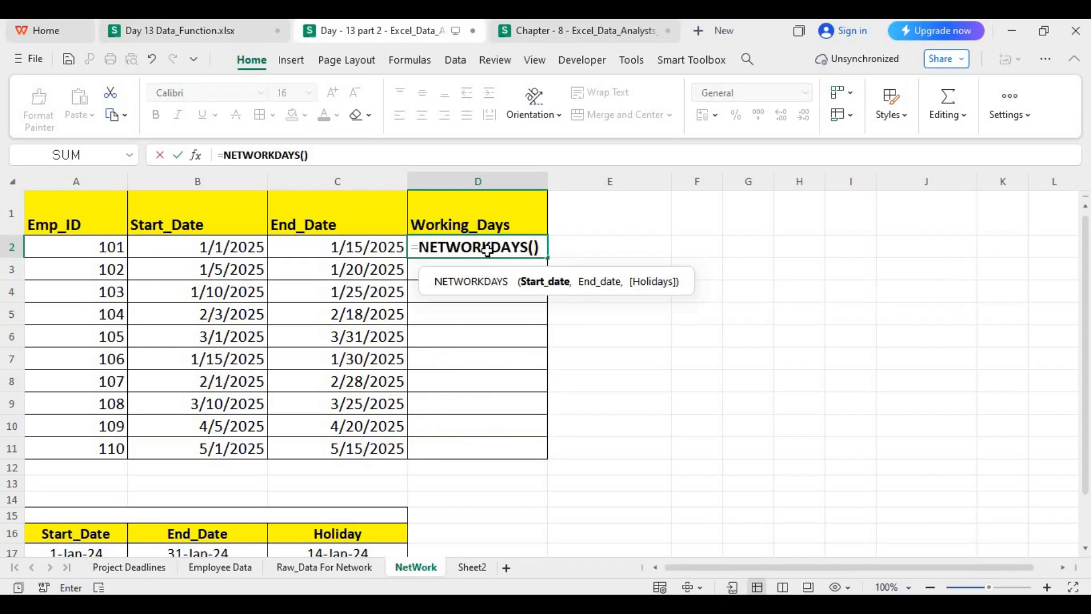
{"action": "type", "text": "V"}
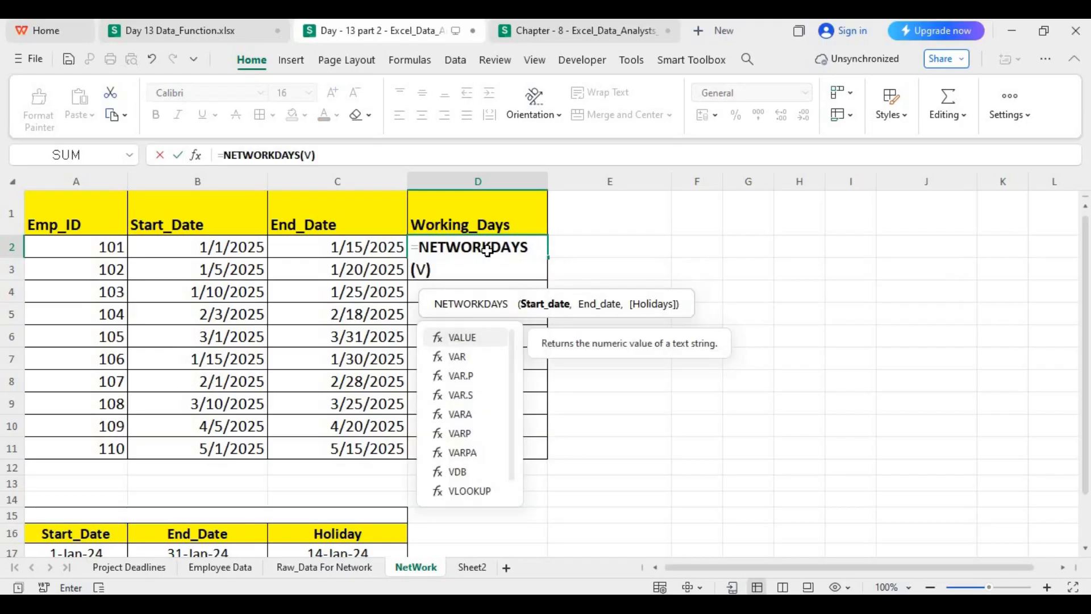
{"action": "key", "text": "BackSpace"}
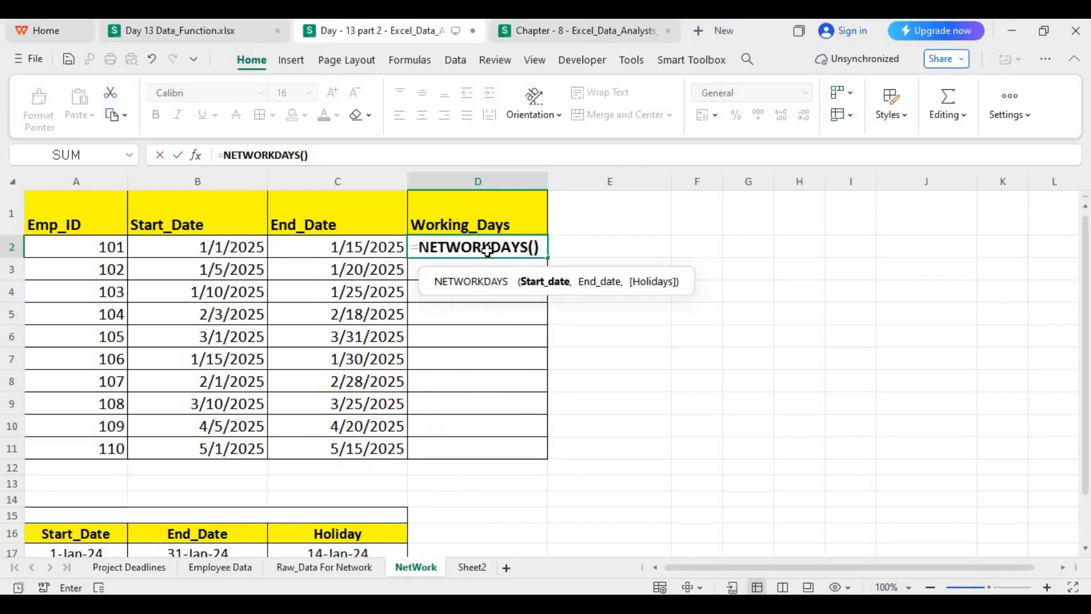
{"action": "type", "text": "b2"}
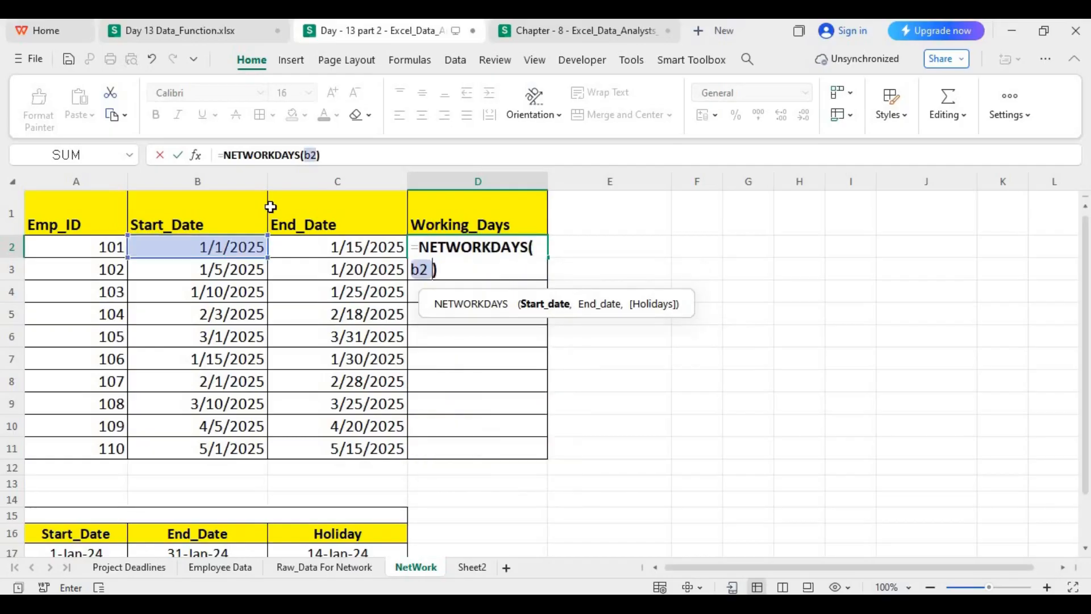
{"action": "type", "text": ",c2"}
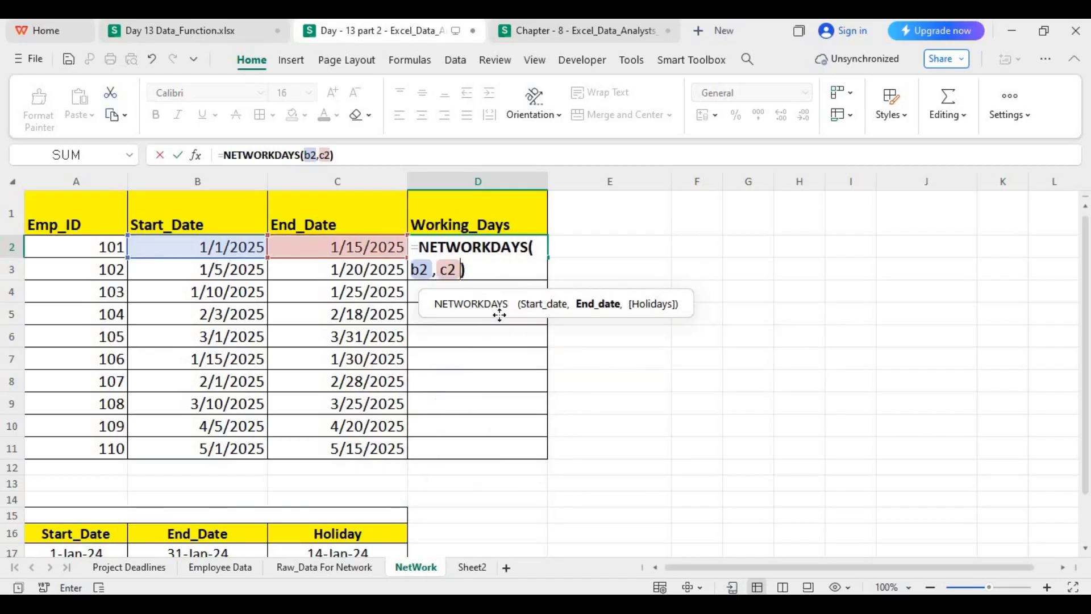
{"action": "key", "text": "Return"}
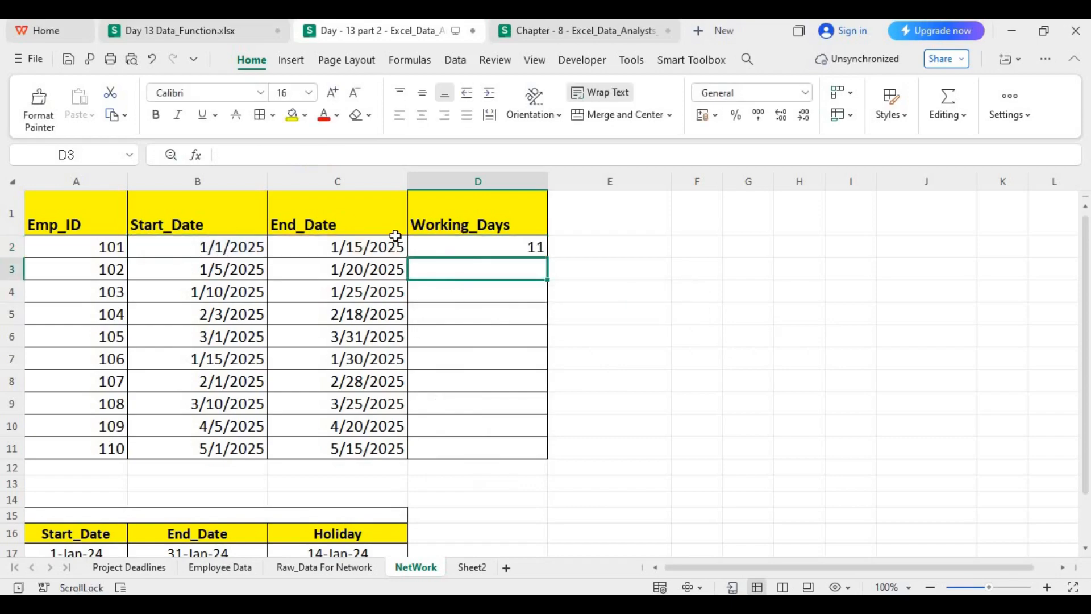
Step: Fill the Working_Days formula from D2 down through D11
{"action": "left_click", "coordinate": [502, 247]}
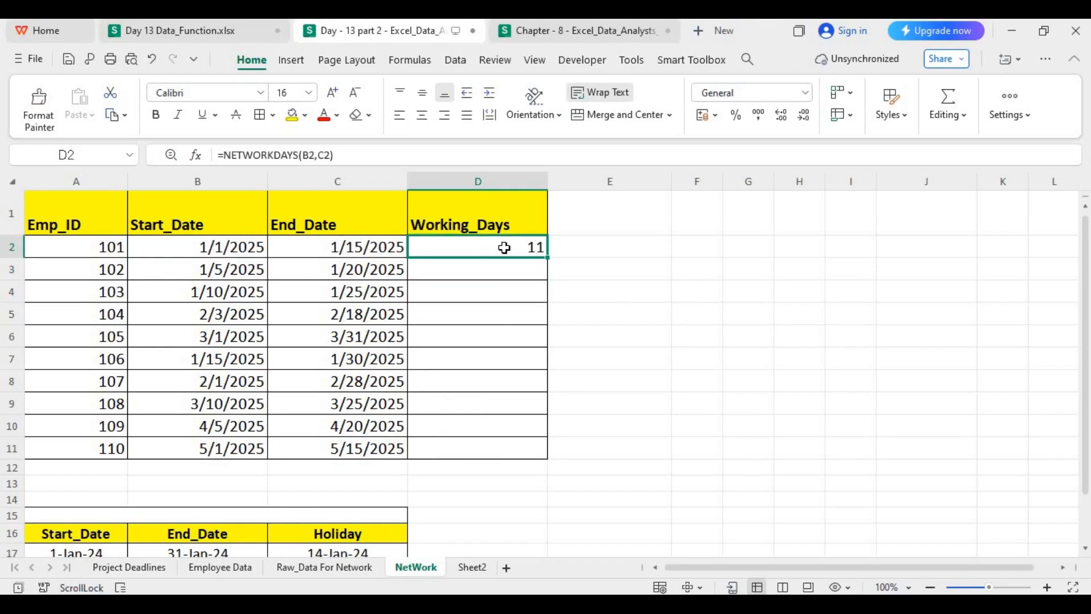
{"action": "double_click", "coordinate": [547, 257]}
{"action": "left_click", "coordinate": [604, 350]}
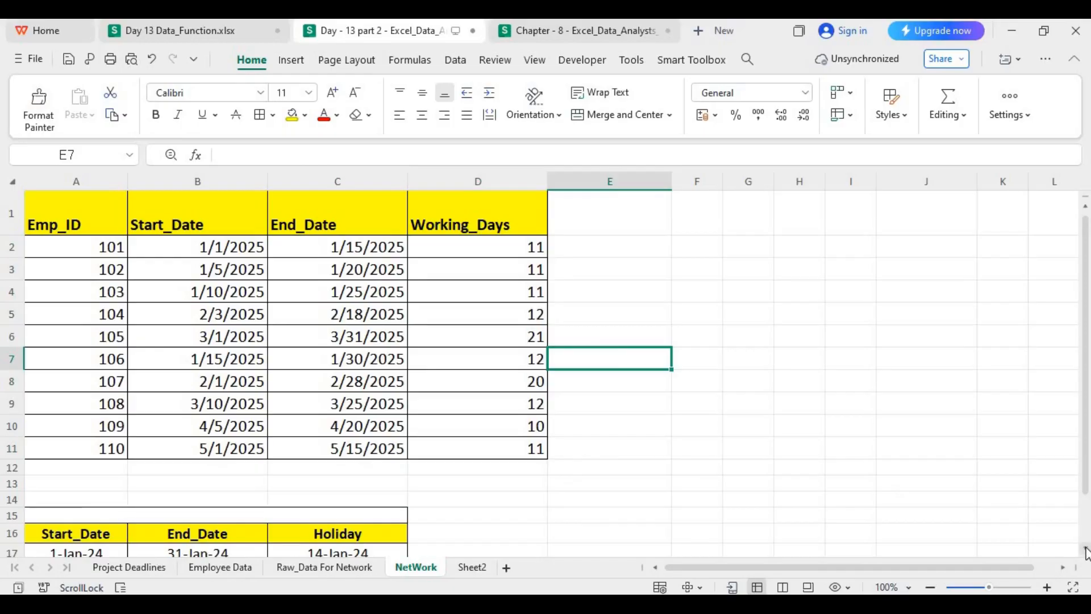
Step: Examine the start date, end date and holiday dates in the small table in rows 16 to 18 of the NetWork sheet
{"action": "scroll", "coordinate": [549, 471], "scroll_direction": "down", "scroll_amount": 2}
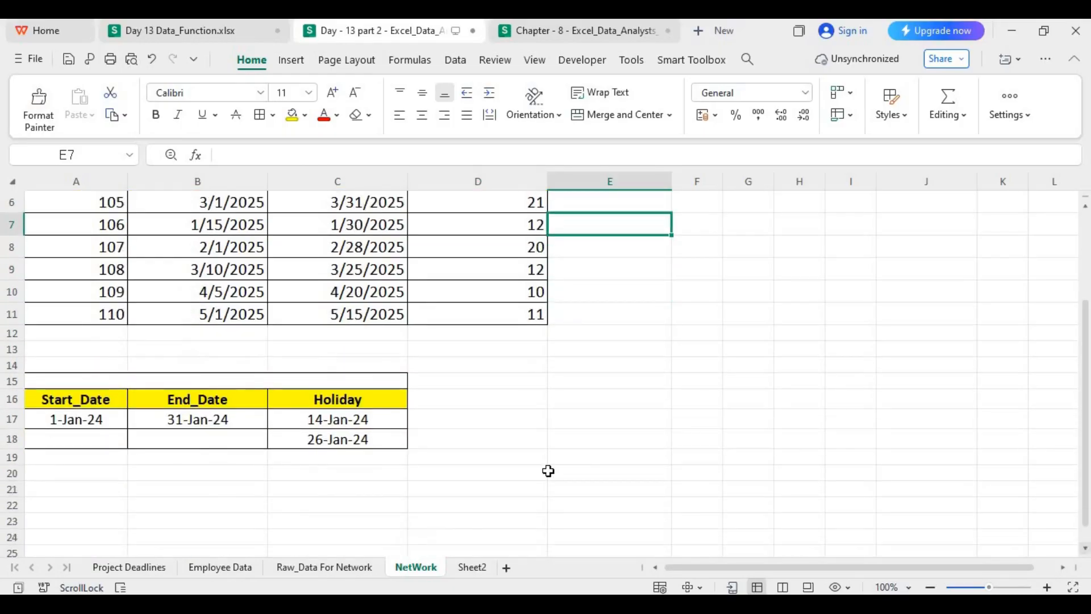
{"action": "left_click", "coordinate": [470, 571]}
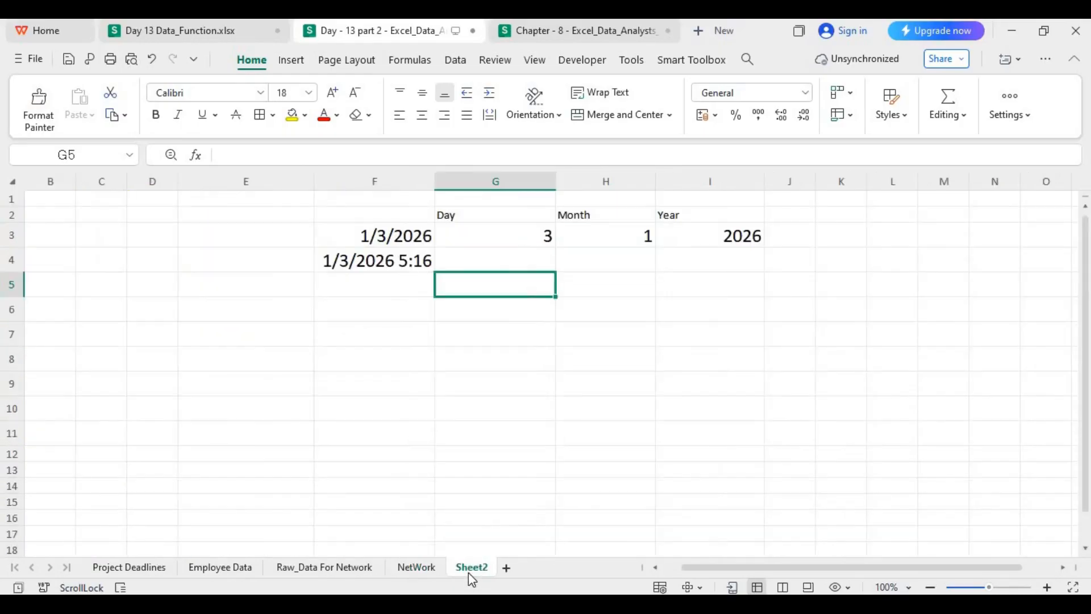
{"action": "left_click", "coordinate": [416, 567]}
{"action": "left_click", "coordinate": [127, 468]}
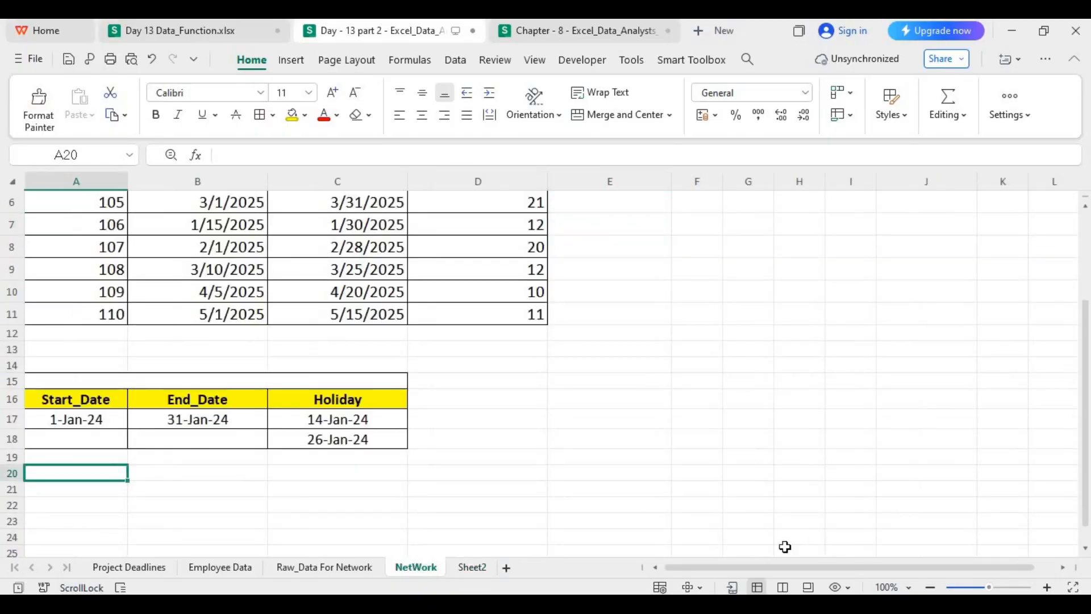
{"action": "left_click", "coordinate": [271, 490]}
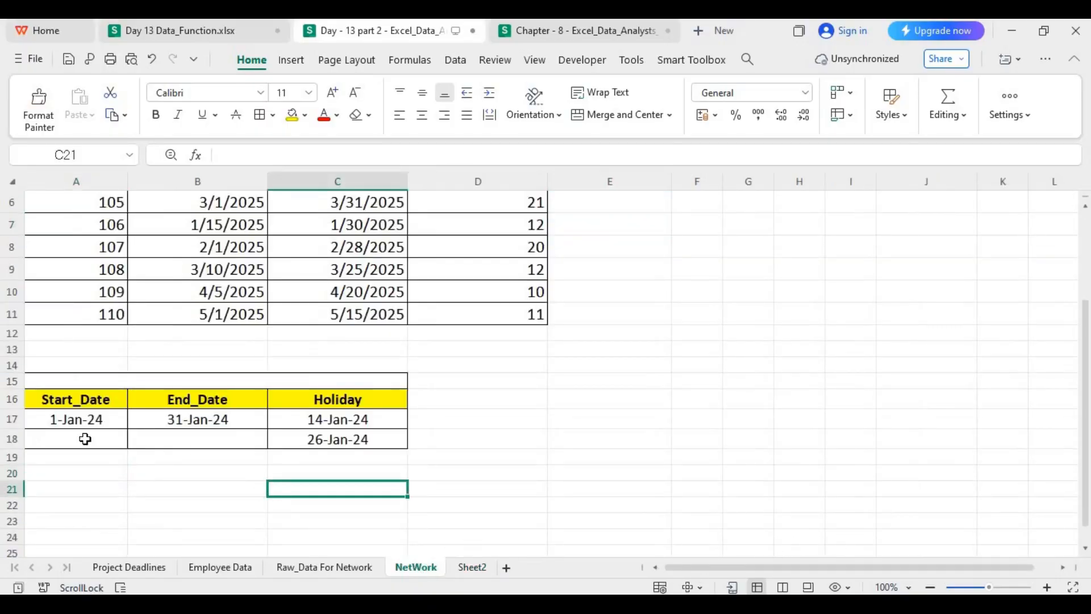
{"action": "left_click", "coordinate": [182, 491]}
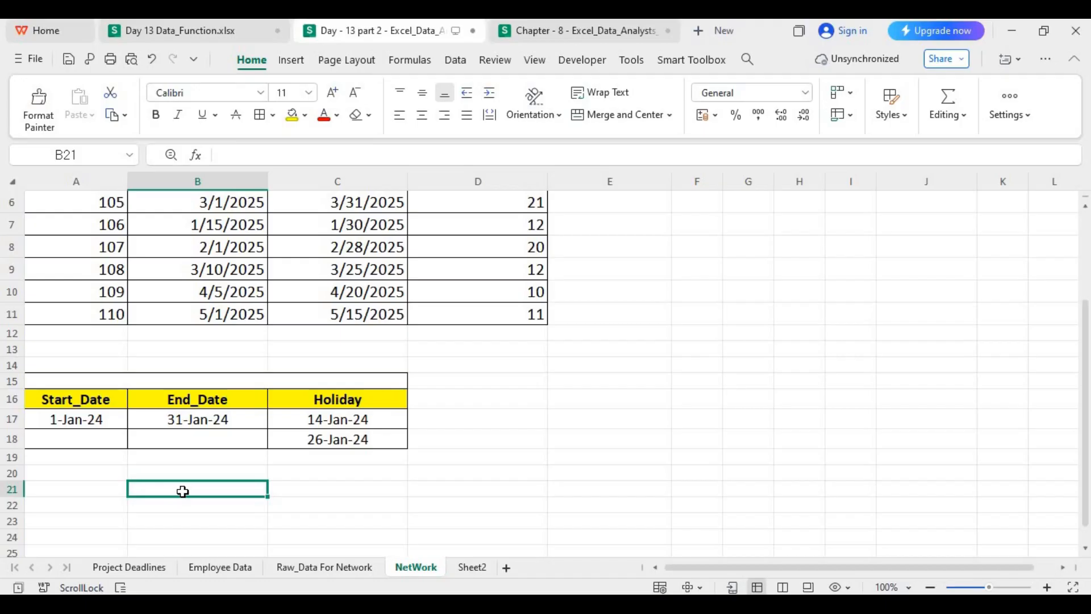
{"action": "left_click", "coordinate": [485, 419]}
{"action": "left_click_drag", "start_coordinate": [379, 419], "coordinate": [377, 440]}
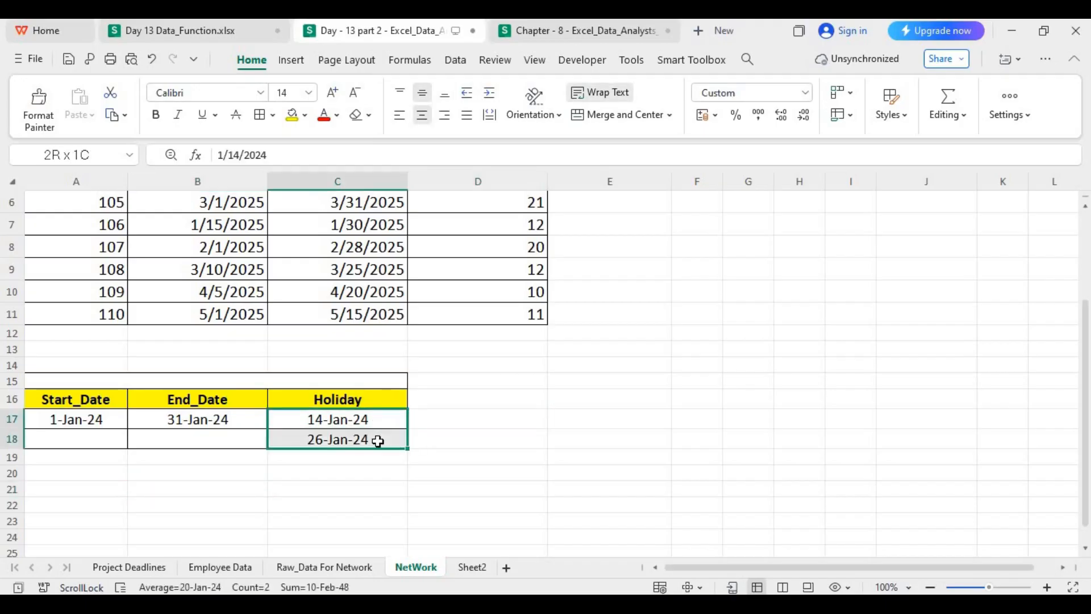
{"action": "double_click", "coordinate": [323, 419]}
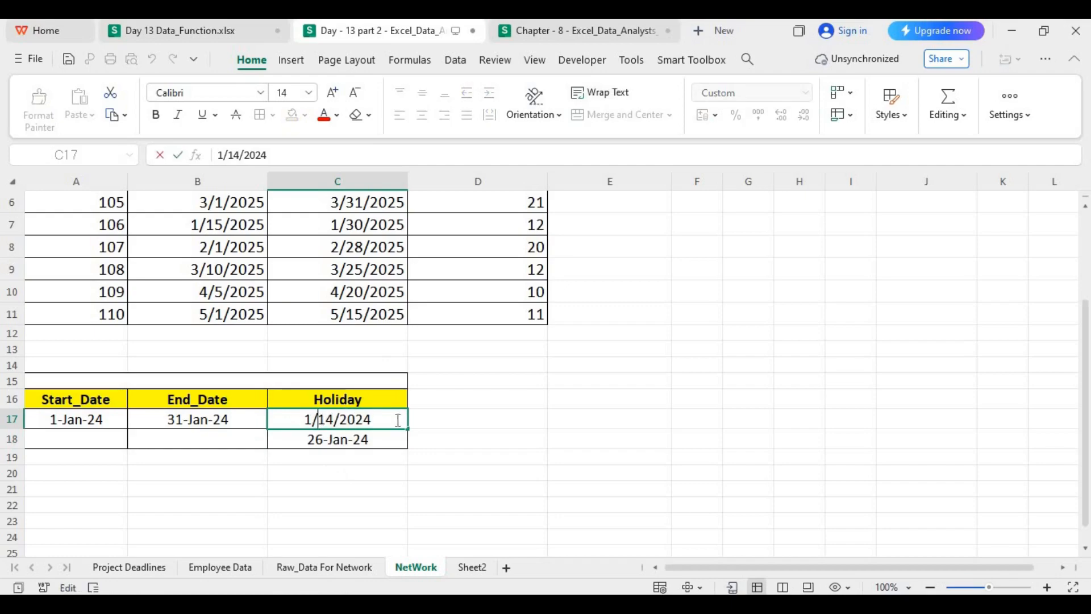
{"action": "left_click", "coordinate": [360, 438]}
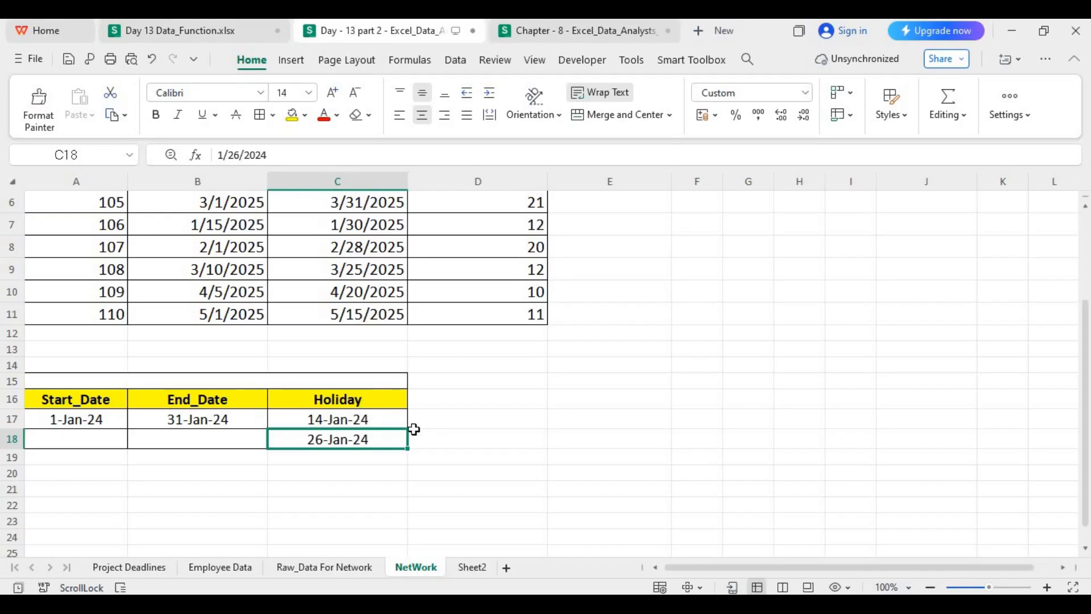
{"action": "left_click", "coordinate": [455, 421]}
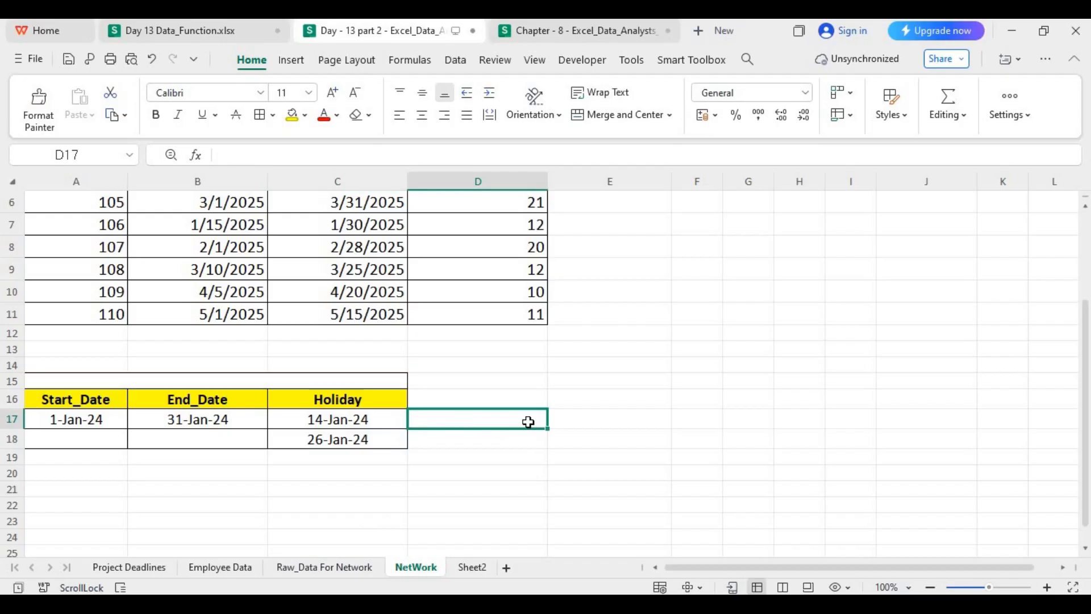
{"action": "type", "text": "="}
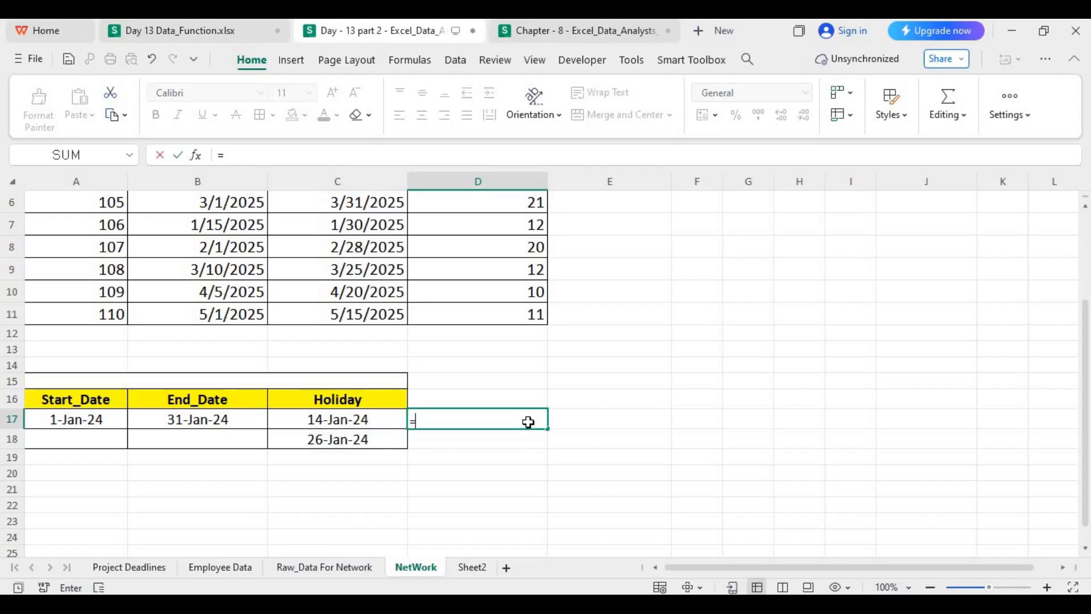
{"action": "type", "text": "Netwior"}
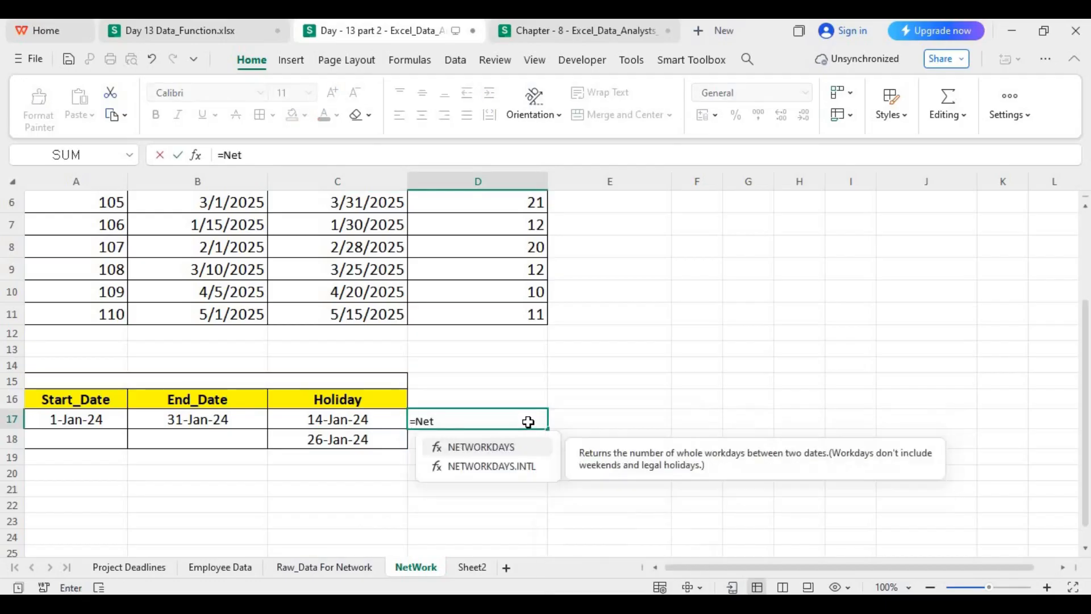
{"action": "key", "text": "BackSpace"}
{"action": "key", "text": "BackSpace"}
{"action": "type", "text": "ork"}
{"action": "key", "text": "BackSpace"}
{"action": "key", "text": "BackSpace"}
{"action": "key", "text": "BackSpace"}
{"action": "key", "text": "BackSpace"}
{"action": "key", "text": "BackSpace"}
{"action": "key", "text": "BackSpace"}
{"action": "key", "text": "BackSpace"}
{"action": "key", "text": "BackSpace"}
{"action": "key", "text": "Return"}
Step: Increase the font size of the empty cells D17:D19 beside the Holiday column to 18
{"action": "left_click_drag", "start_coordinate": [489, 419], "coordinate": [487, 457]}
{"action": "left_click", "coordinate": [331, 92]}
{"action": "left_click", "coordinate": [331, 93]}
{"action": "left_click", "coordinate": [332, 92]}
{"action": "left_click", "coordinate": [332, 93]}
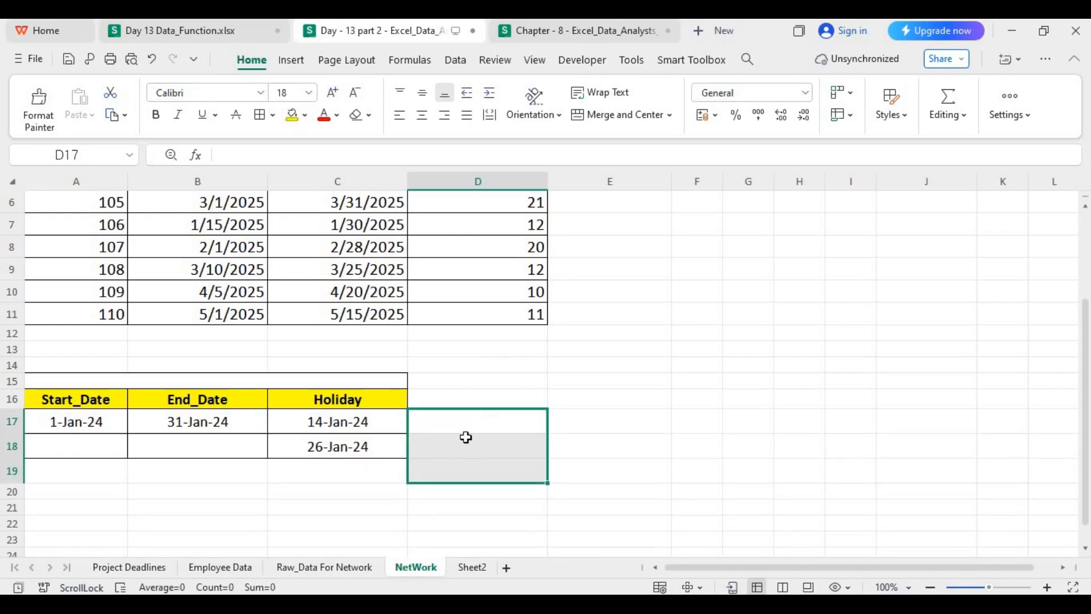
Step: Calculate the January working days excluding holidays in D17 with =NETWORKDAYS(A17,B17,C17:C18)
{"action": "left_click", "coordinate": [465, 418]}
{"action": "type", "text": "=netw"}
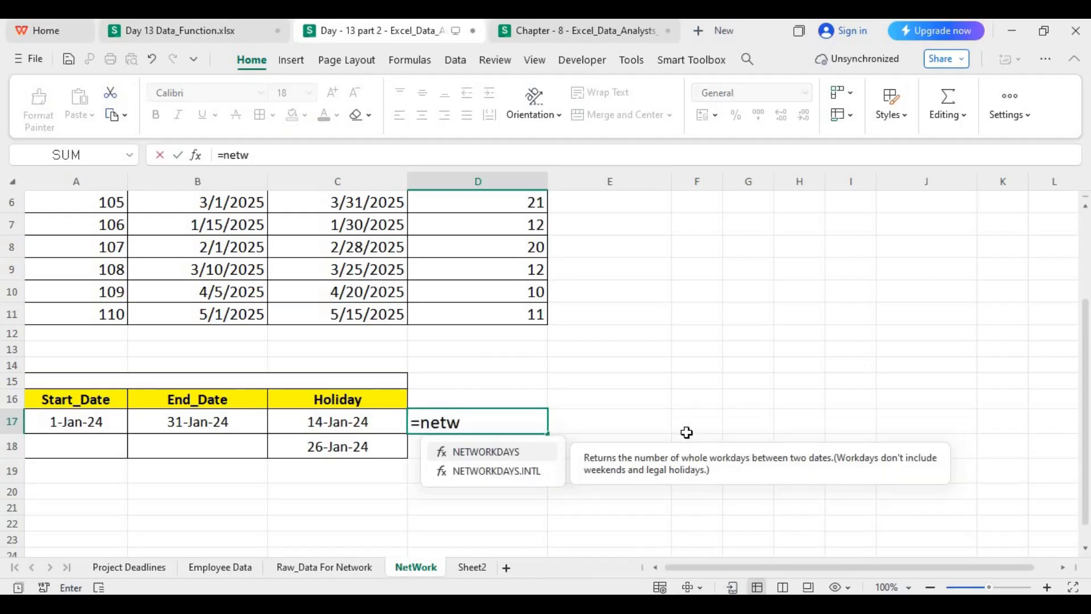
{"action": "key", "text": "Tab"}
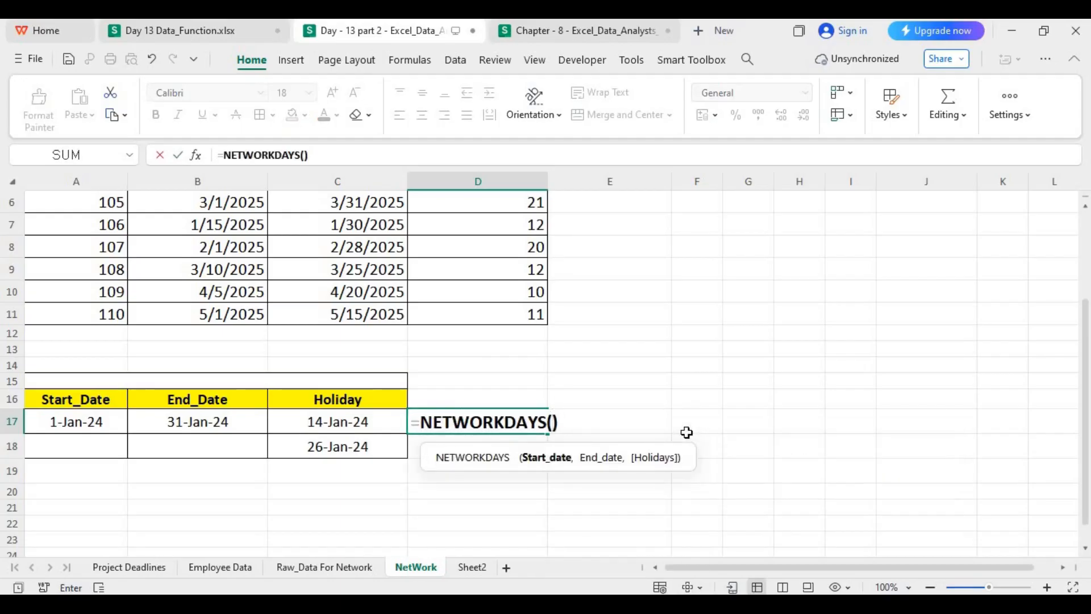
{"action": "left_click", "coordinate": [101, 420]}
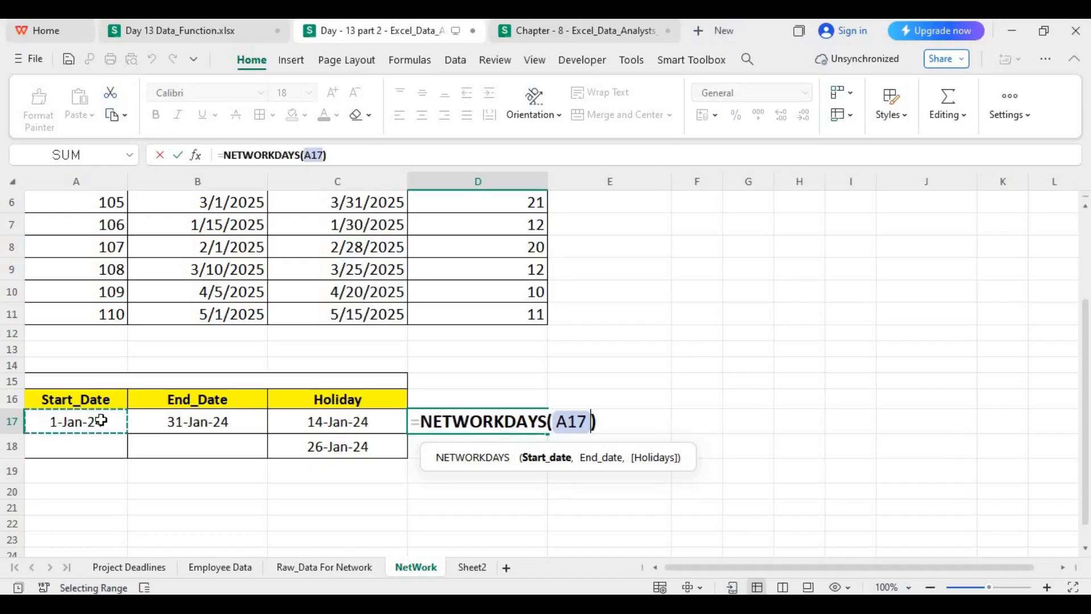
{"action": "type", "text": ","}
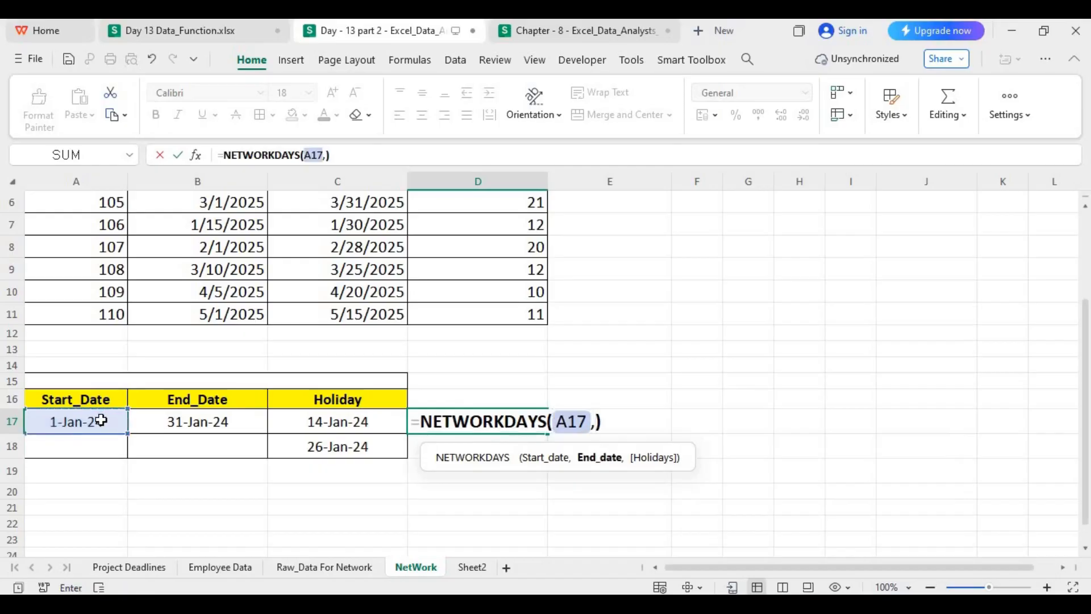
{"action": "left_click", "coordinate": [202, 425]}
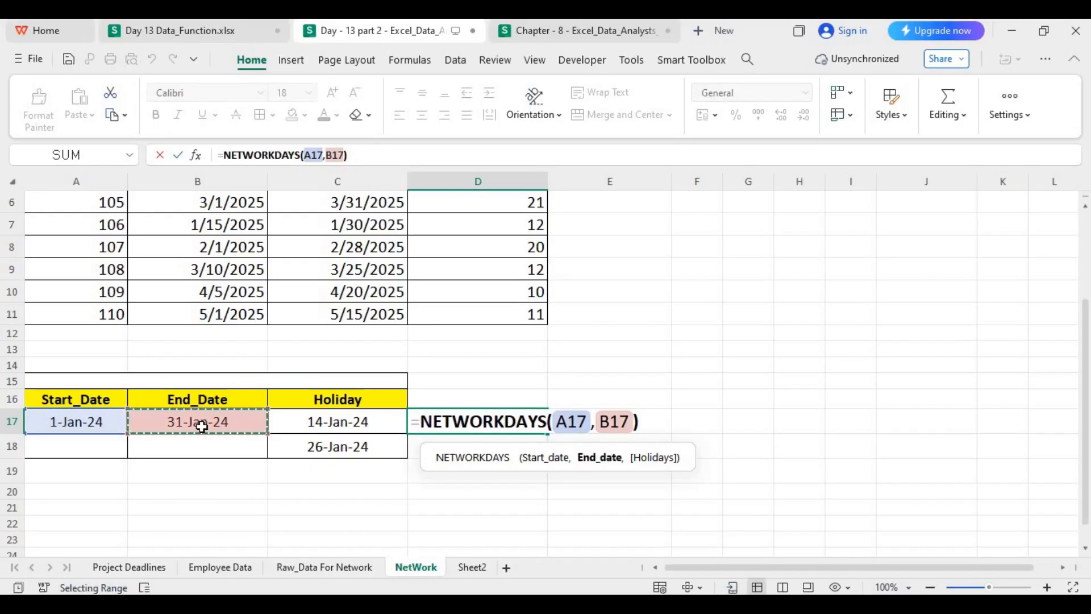
{"action": "type", "text": ","}
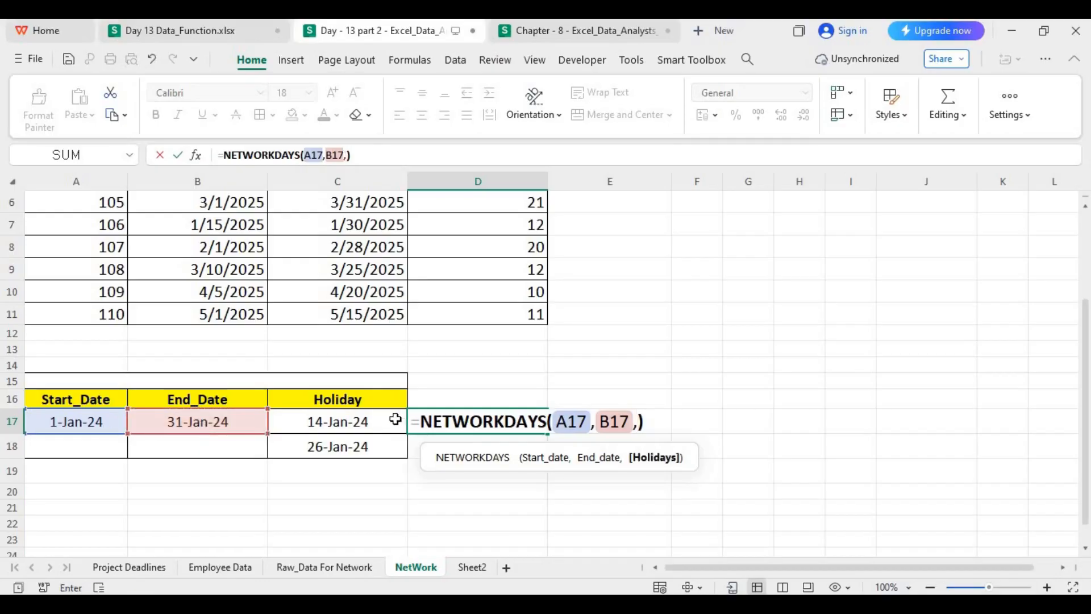
{"action": "mouse_move", "coordinate": [379, 420]}
{"action": "left_mouse_down"}
{"action": "mouse_move", "coordinate": [378, 462]}
{"action": "mouse_move", "coordinate": [380, 449]}
{"action": "left_mouse_up"}
{"action": "key", "text": "Return"}
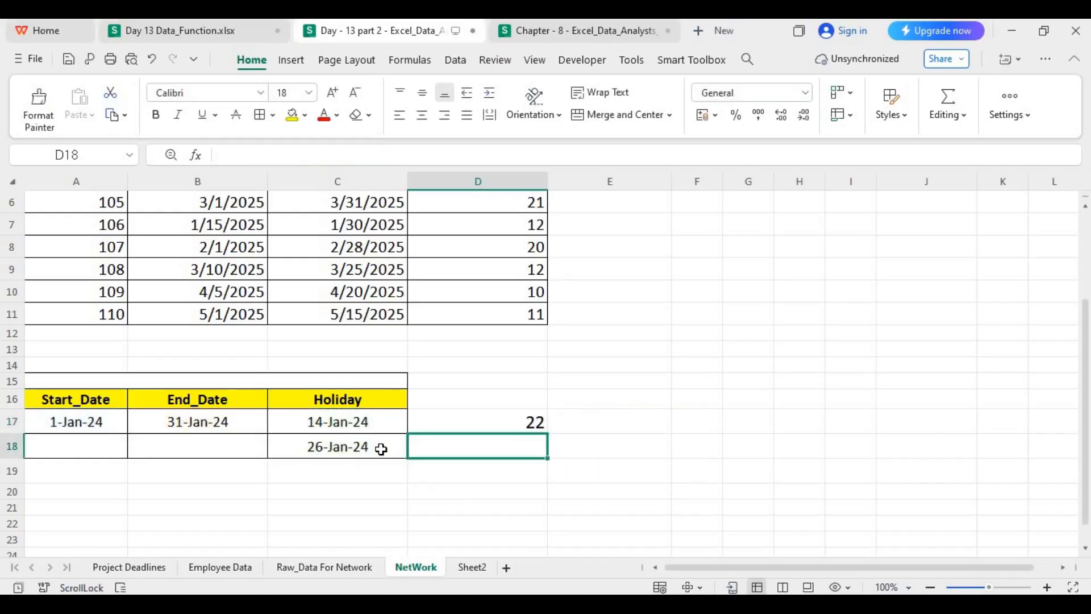
Step: Fill the holiday-aware NETWORKDAYS formula from D17 down into D18
{"action": "left_click", "coordinate": [491, 423]}
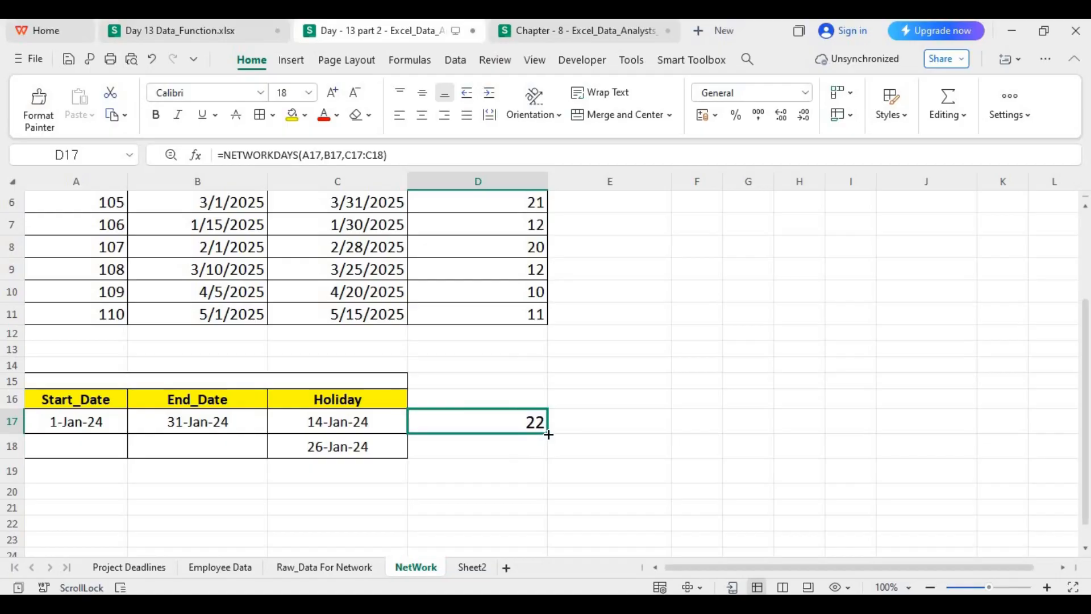
{"action": "left_click_drag", "start_coordinate": [548, 434], "coordinate": [547, 454]}
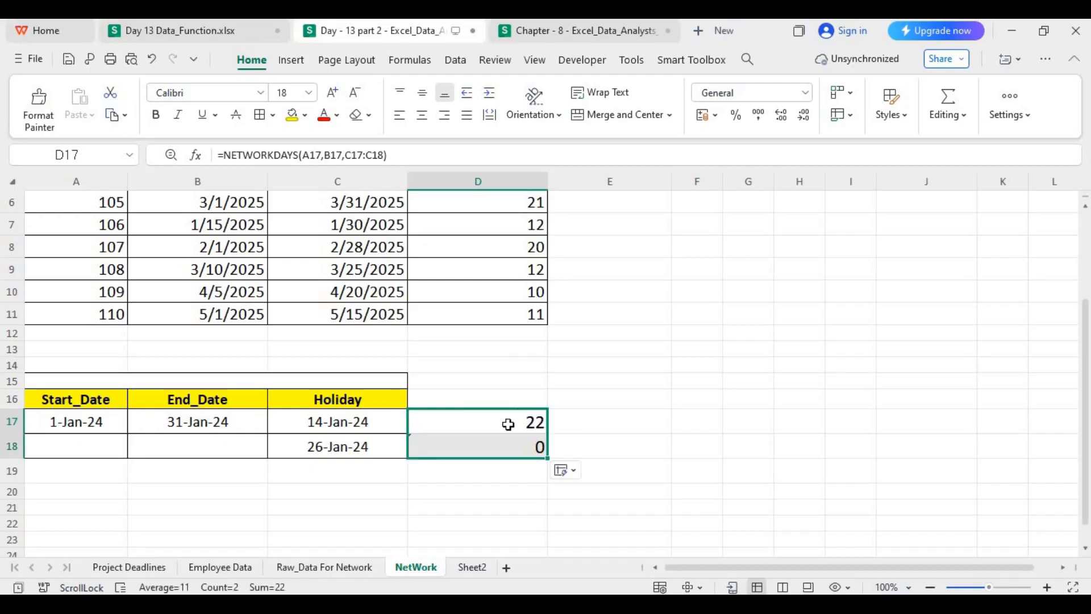
{"action": "left_click", "coordinate": [417, 507]}
{"action": "left_click", "coordinate": [63, 424]}
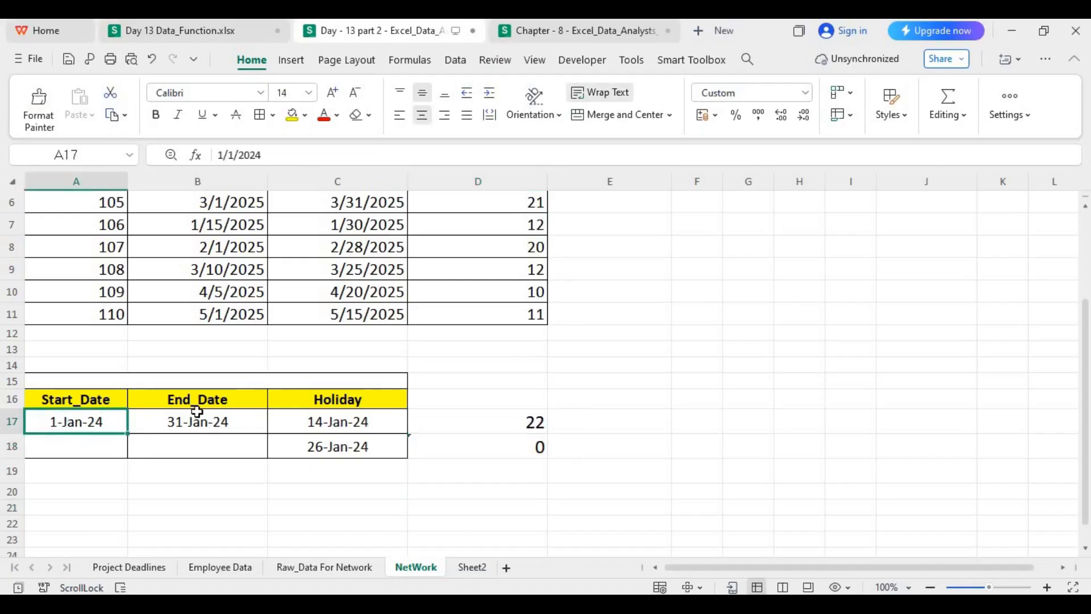
{"action": "left_click", "coordinate": [202, 428]}
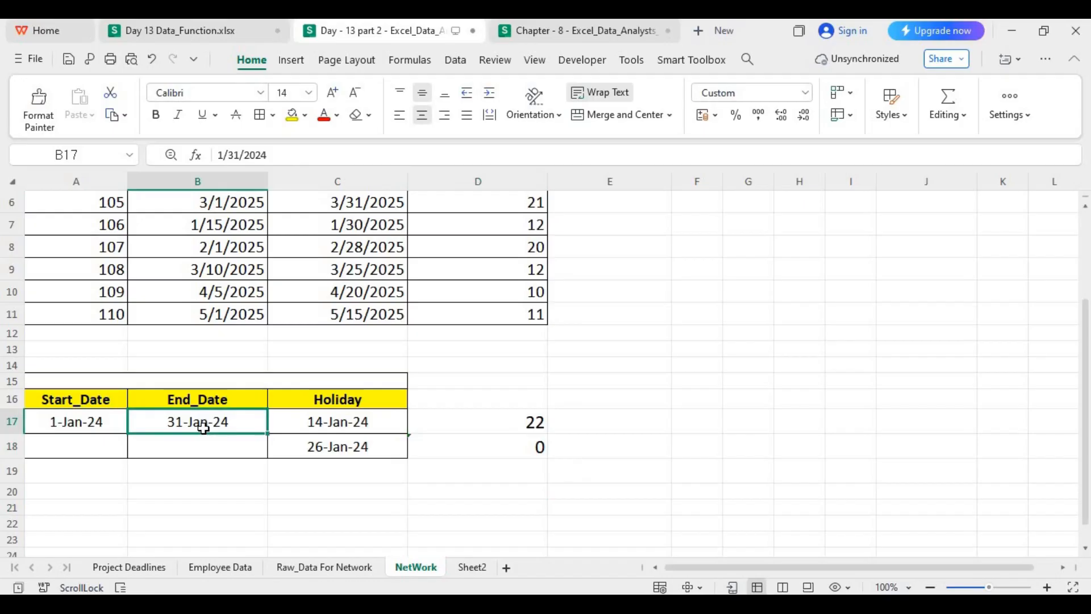
{"action": "left_click", "coordinate": [514, 424]}
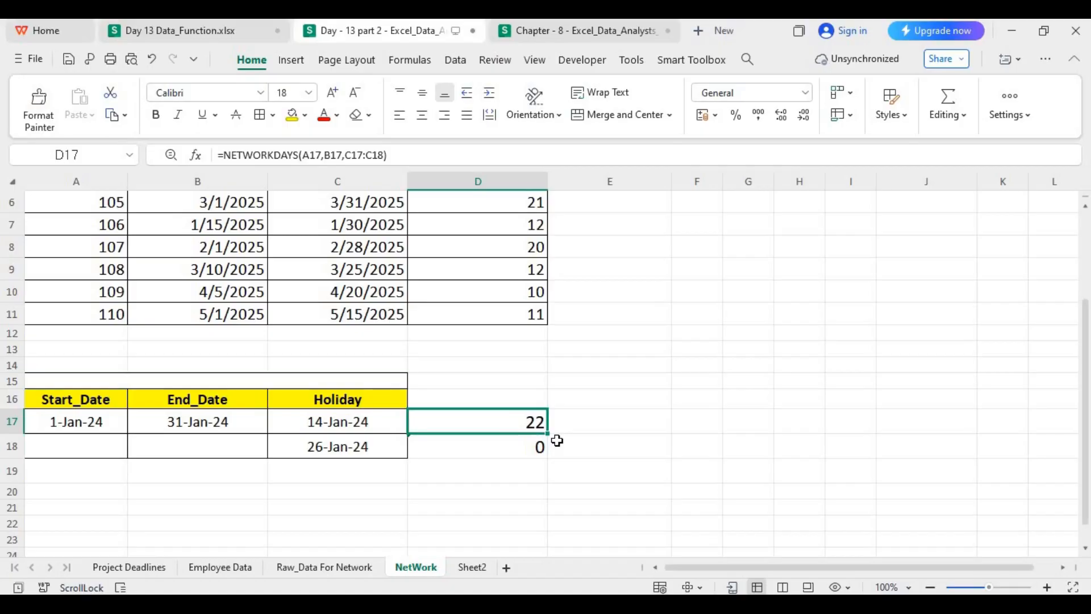
Step: Widen column E beside the working-day results and review the start, end and holiday dates
{"action": "left_click", "coordinate": [623, 419]}
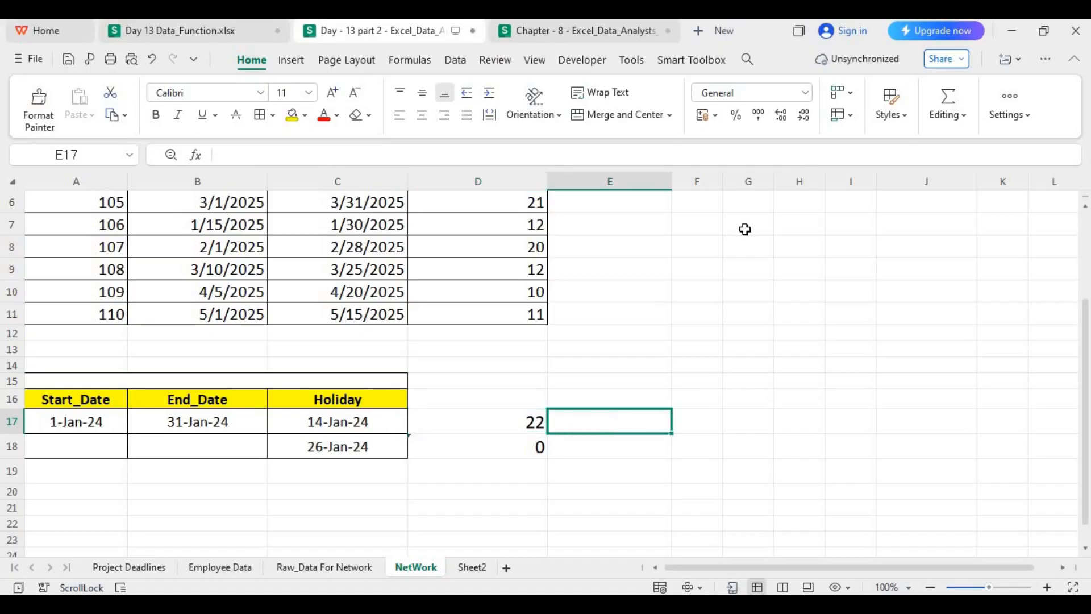
{"action": "left_click_drag", "start_coordinate": [670, 177], "coordinate": [728, 177]}
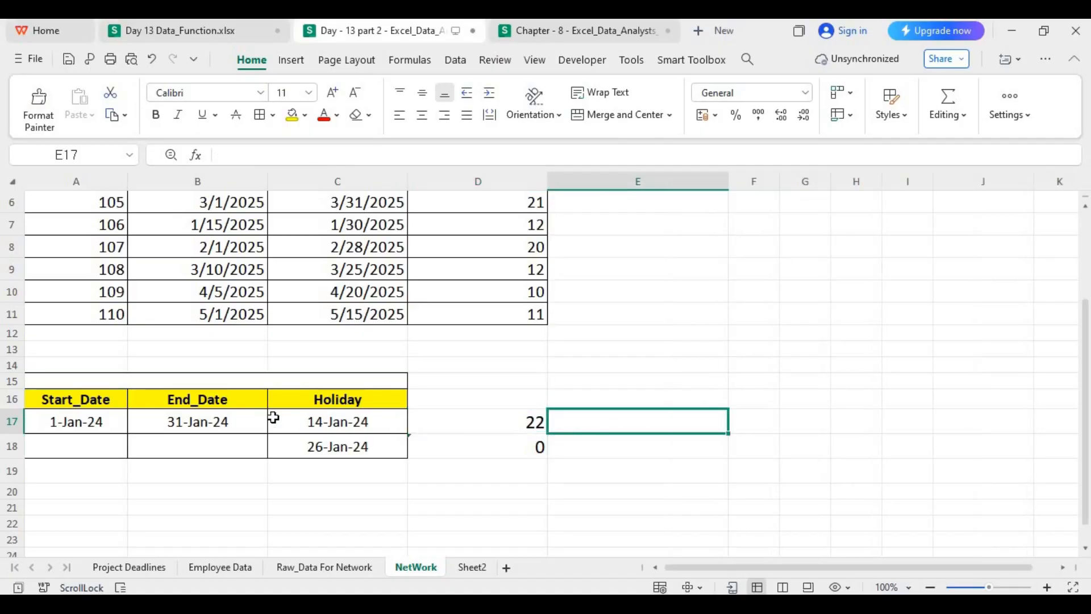
{"action": "left_click_drag", "start_coordinate": [71, 424], "coordinate": [215, 422]}
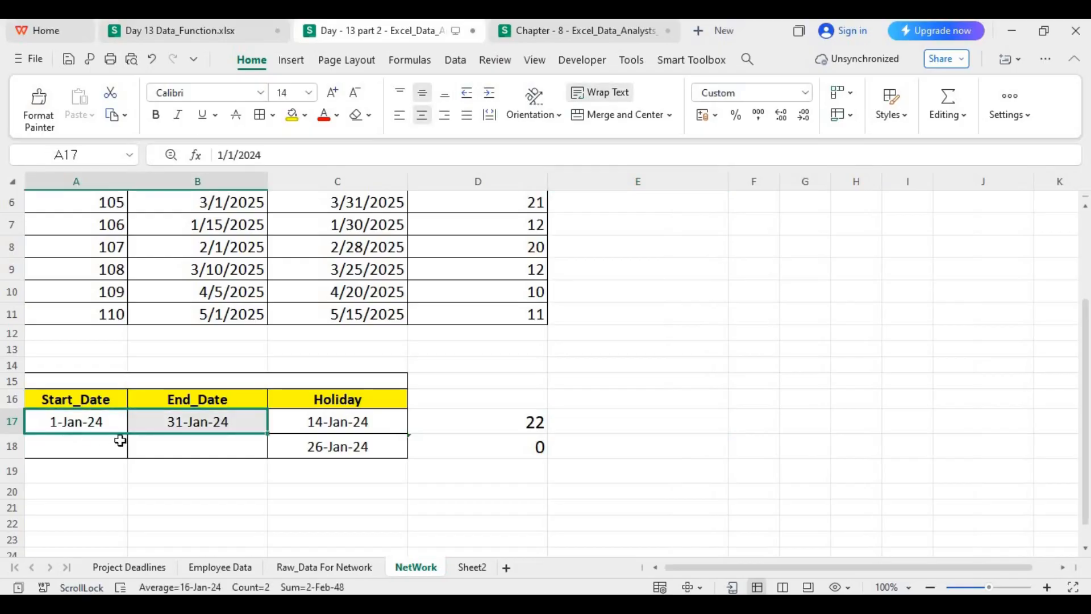
{"action": "left_click_drag", "start_coordinate": [73, 446], "coordinate": [178, 442]}
{"action": "left_click_drag", "start_coordinate": [78, 475], "coordinate": [162, 490]}
{"action": "left_click", "coordinate": [70, 491]}
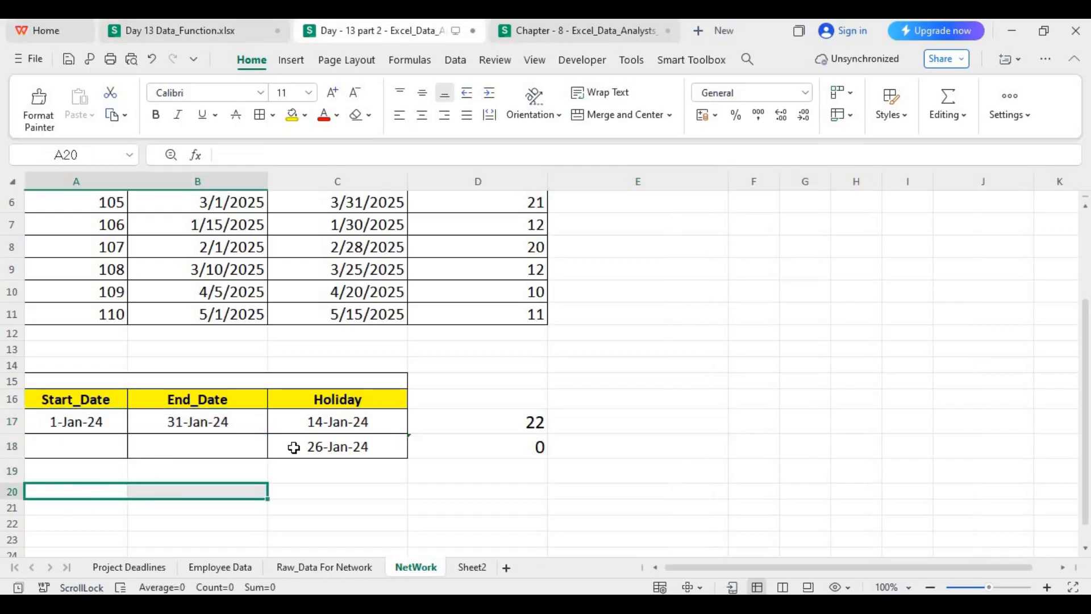
{"action": "left_click_drag", "start_coordinate": [357, 425], "coordinate": [353, 455]}
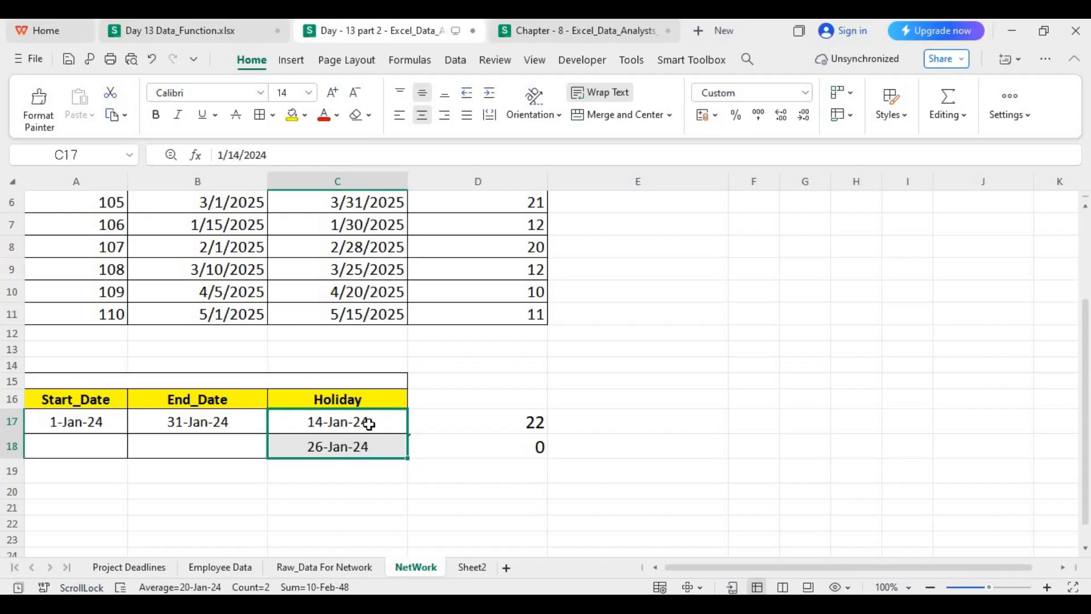
Step: Enter Jan as the heading in the merged row 15 above the holiday table
{"action": "left_click", "coordinate": [181, 380]}
{"action": "type", "text": "Jan"}
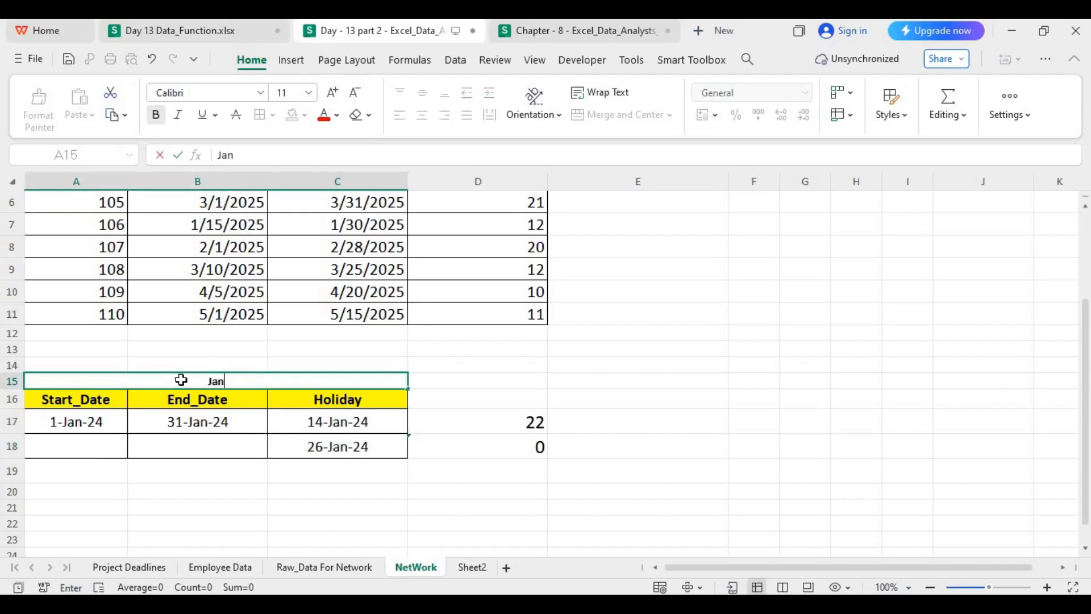
{"action": "key", "text": "Return"}
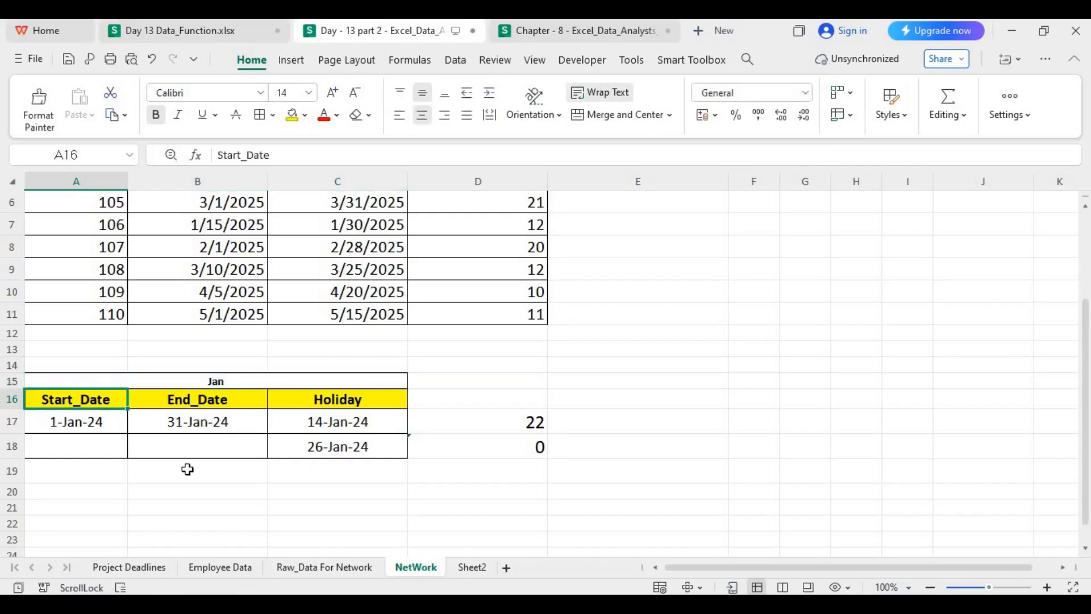
{"action": "left_click", "coordinate": [201, 462]}
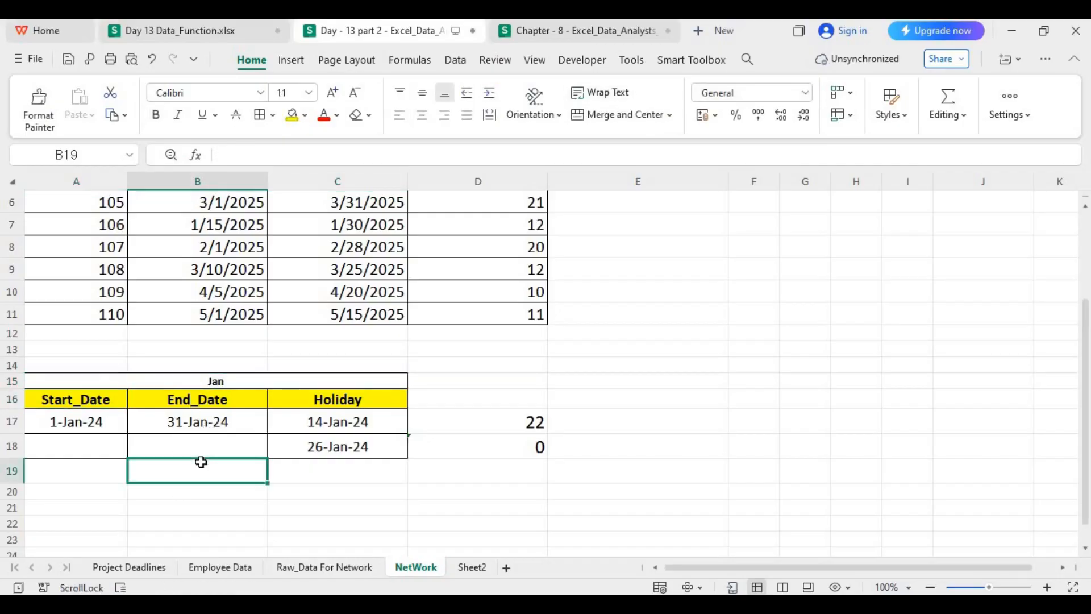
{"action": "left_click", "coordinate": [619, 425]}
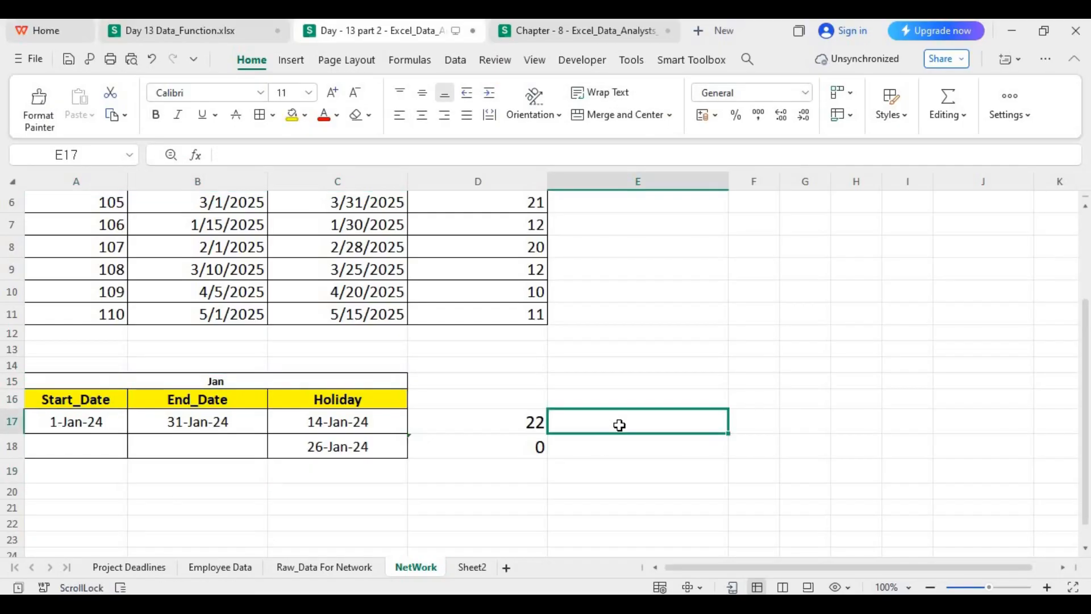
{"action": "type", "text": "=Nertw"}
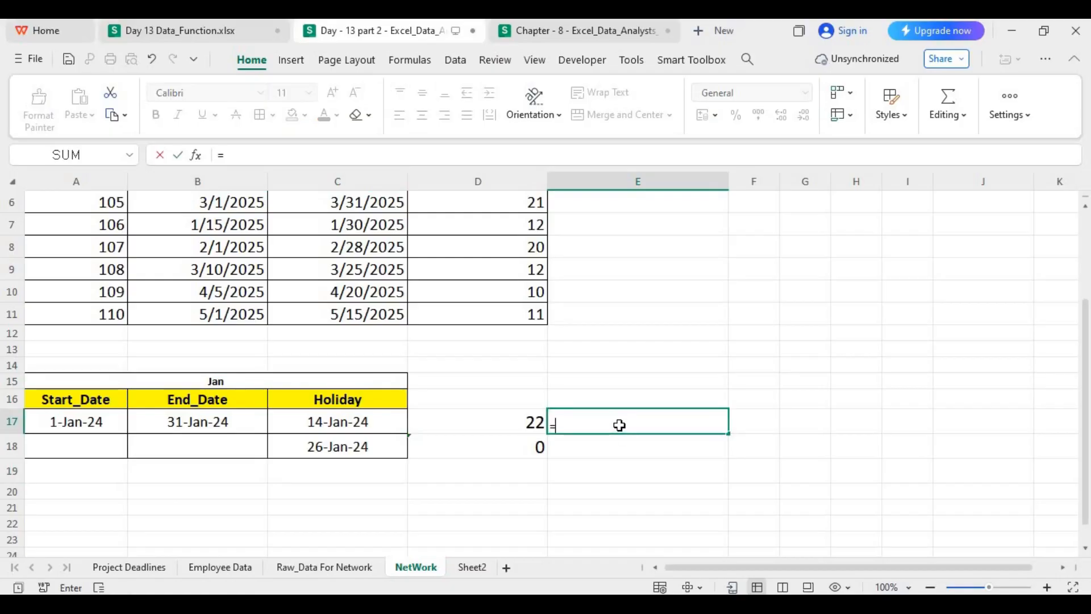
{"action": "key", "text": "BackSpace"}
{"action": "key", "text": "BackSpace"}
{"action": "key", "text": "BackSpace"}
{"action": "type", "text": "twol"}
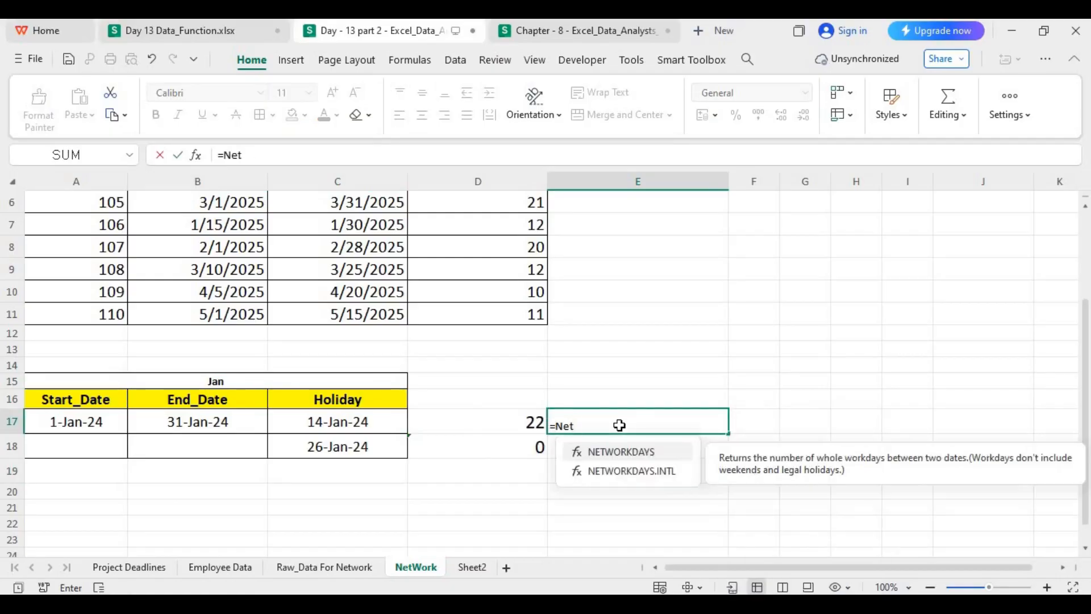
{"action": "key", "text": "BackSpace"}
{"action": "key", "text": "BackSpace"}
{"action": "key", "text": "Tab"}
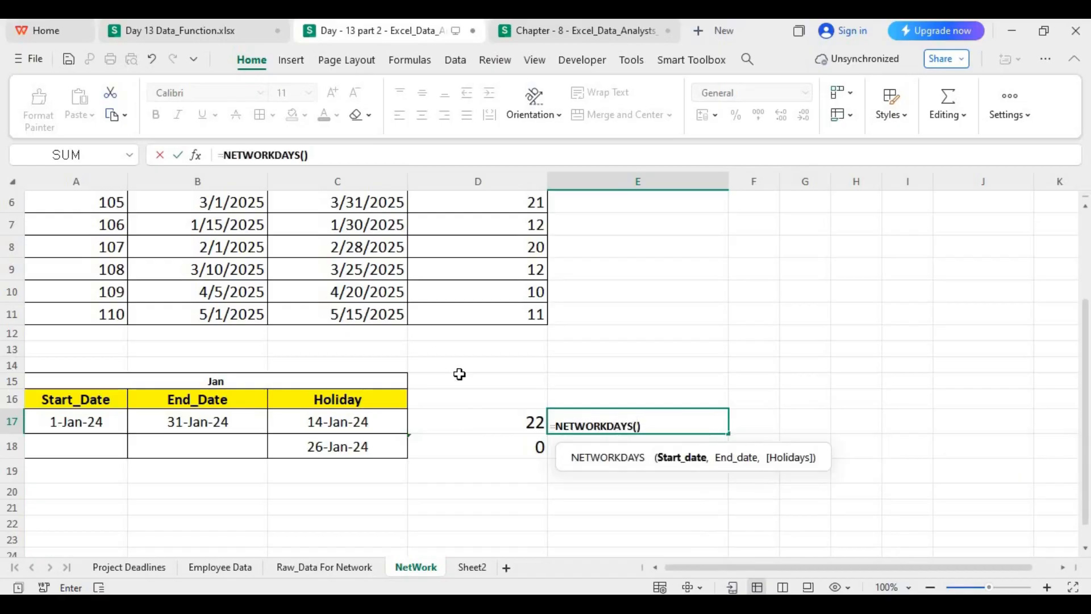
{"action": "left_click", "coordinate": [96, 422]}
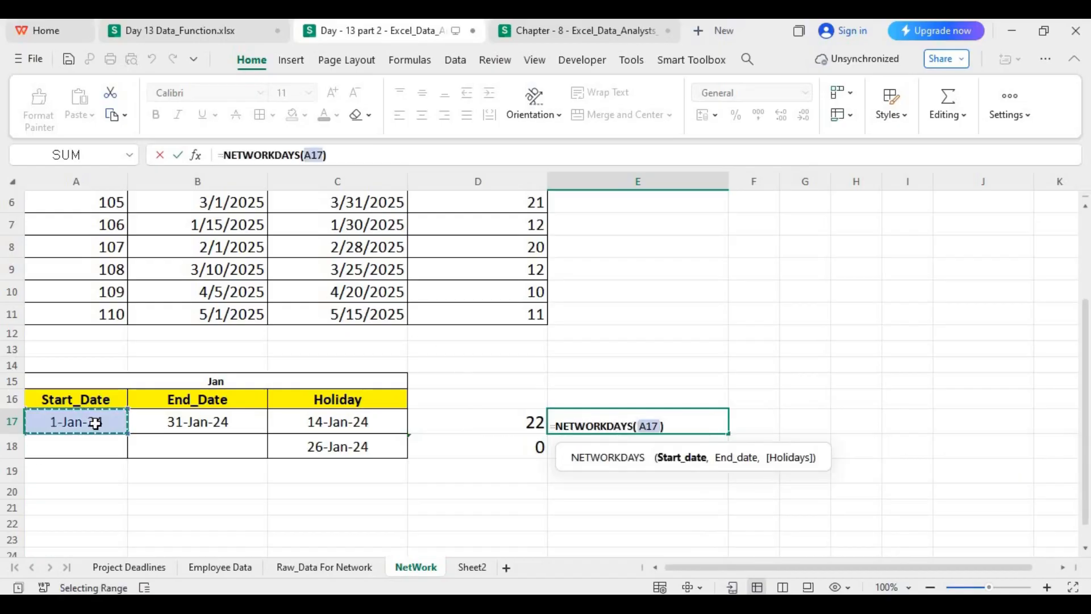
{"action": "type", "text": ","}
{"action": "left_click", "coordinate": [177, 422]}
{"action": "type", "text": ",dATE"}
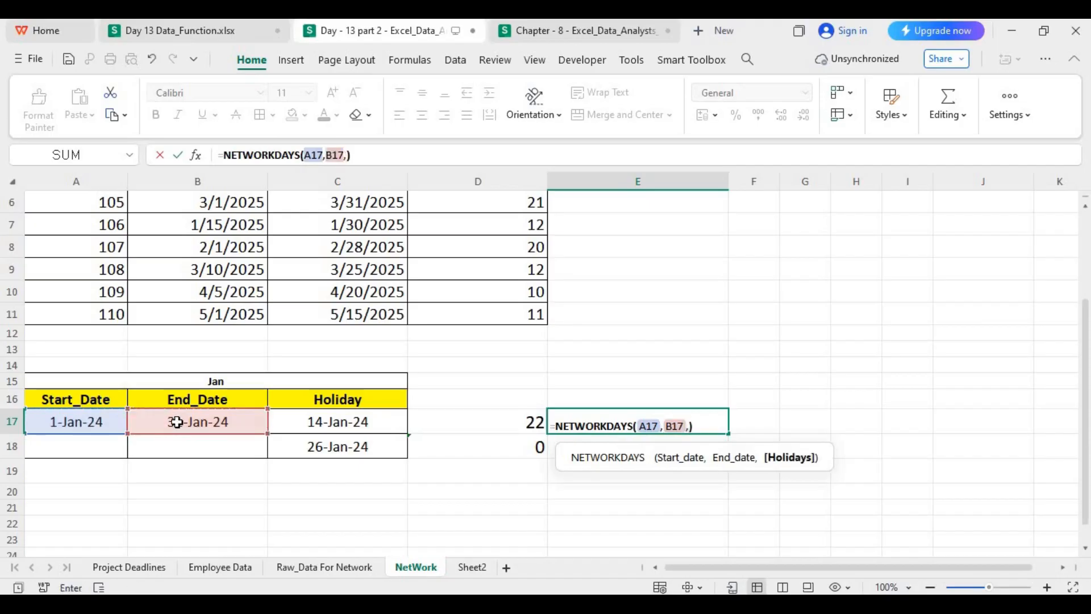
{"action": "key", "text": "Tab"}
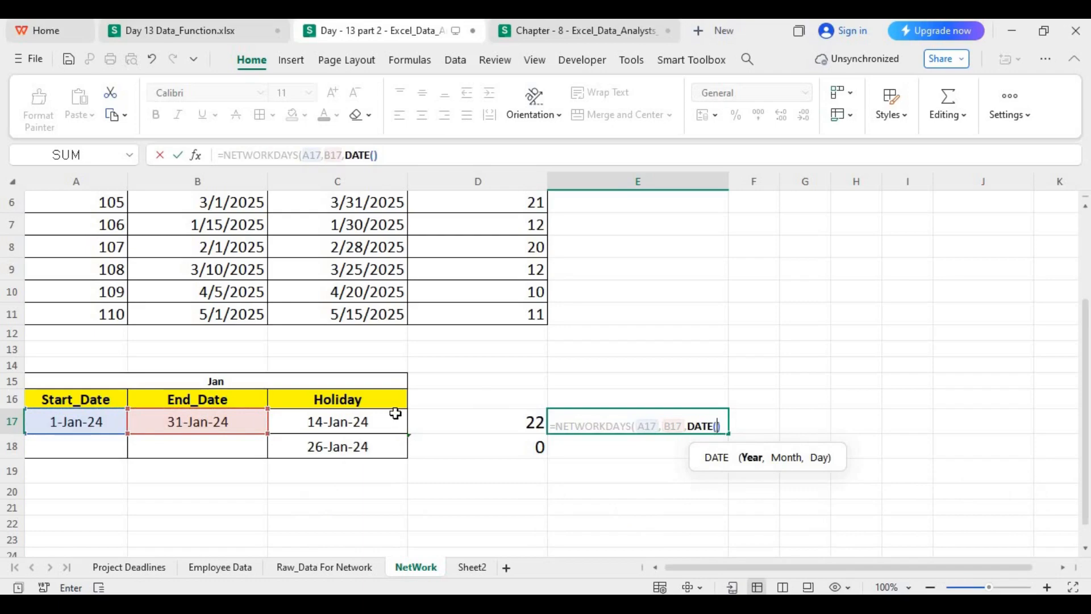
{"action": "left_click_drag", "start_coordinate": [723, 425], "coordinate": [488, 440]}
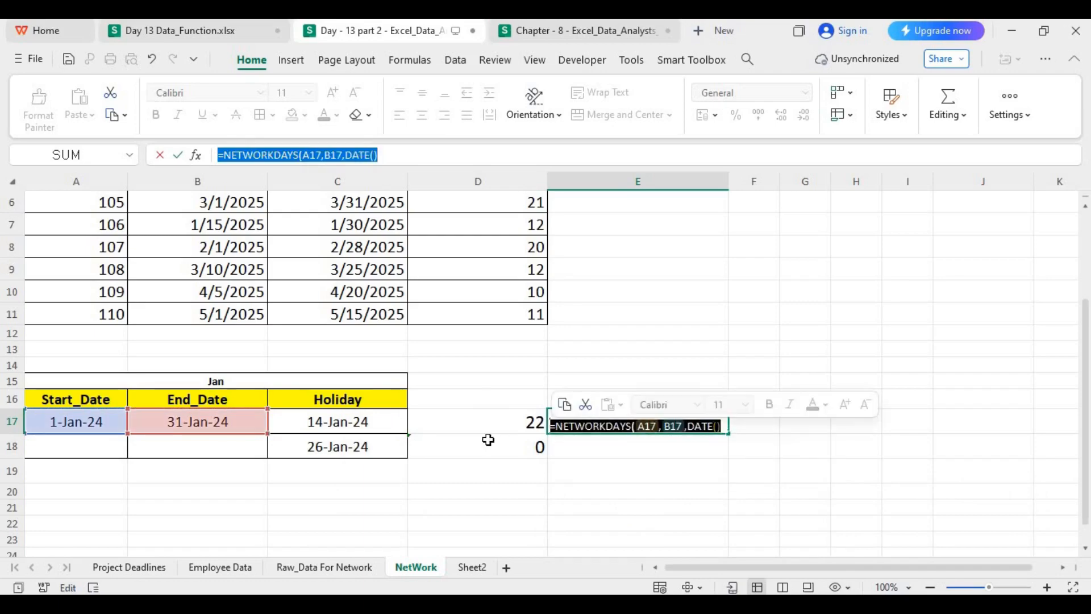
{"action": "key", "text": "Escape"}
Step: Increase the font size of the empty cells E17:E20 to 20 and widen column E further
{"action": "left_click_drag", "start_coordinate": [780, 567], "coordinate": [799, 567]}
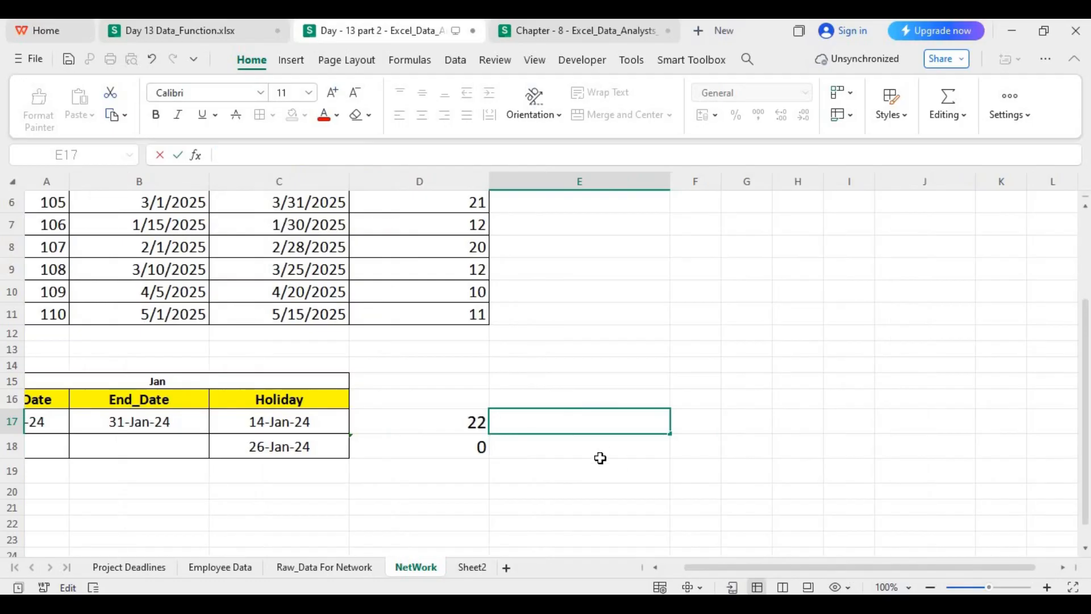
{"action": "left_click", "coordinate": [600, 458]}
{"action": "left_click_drag", "start_coordinate": [609, 426], "coordinate": [602, 490]}
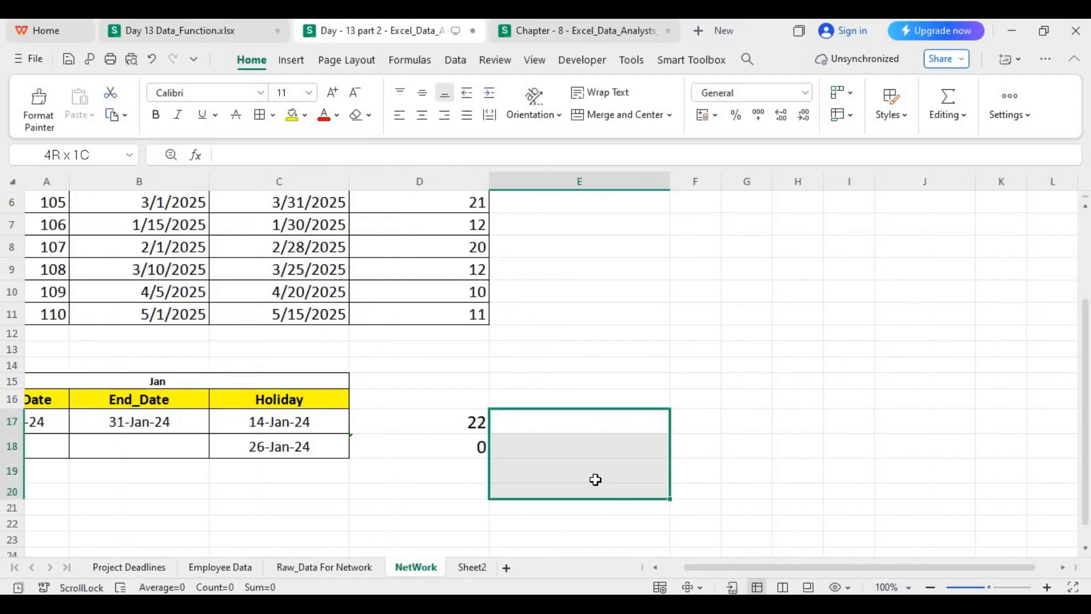
{"action": "left_click", "coordinate": [332, 92]}
{"action": "left_click", "coordinate": [333, 92]}
{"action": "left_click", "coordinate": [332, 91]}
{"action": "left_click", "coordinate": [333, 92]}
{"action": "left_click", "coordinate": [332, 92]}
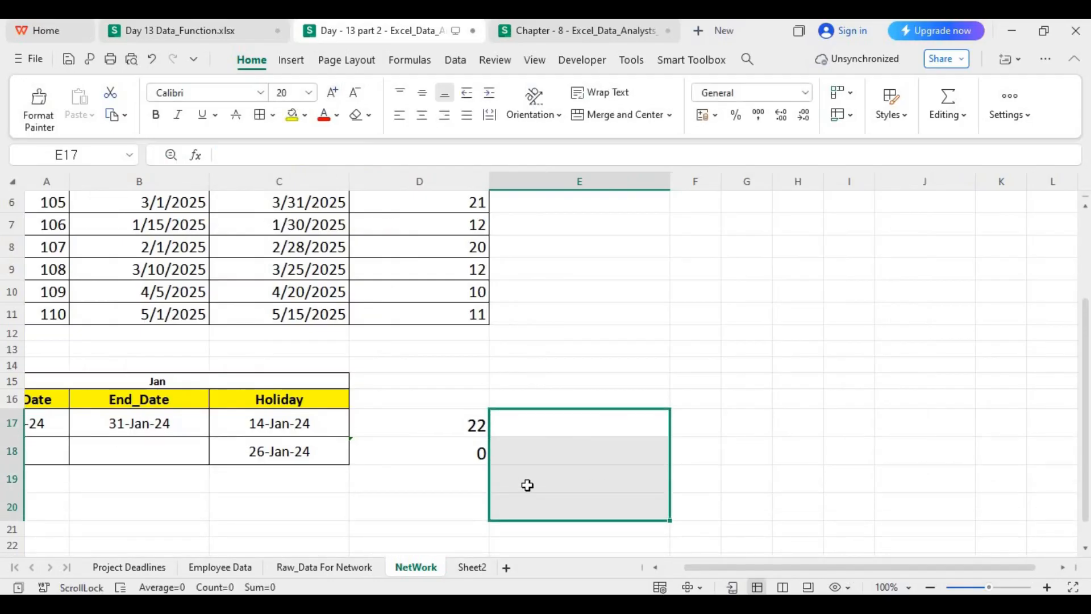
{"action": "left_click", "coordinate": [577, 433]}
{"action": "left_click_drag", "start_coordinate": [669, 180], "coordinate": [736, 182]}
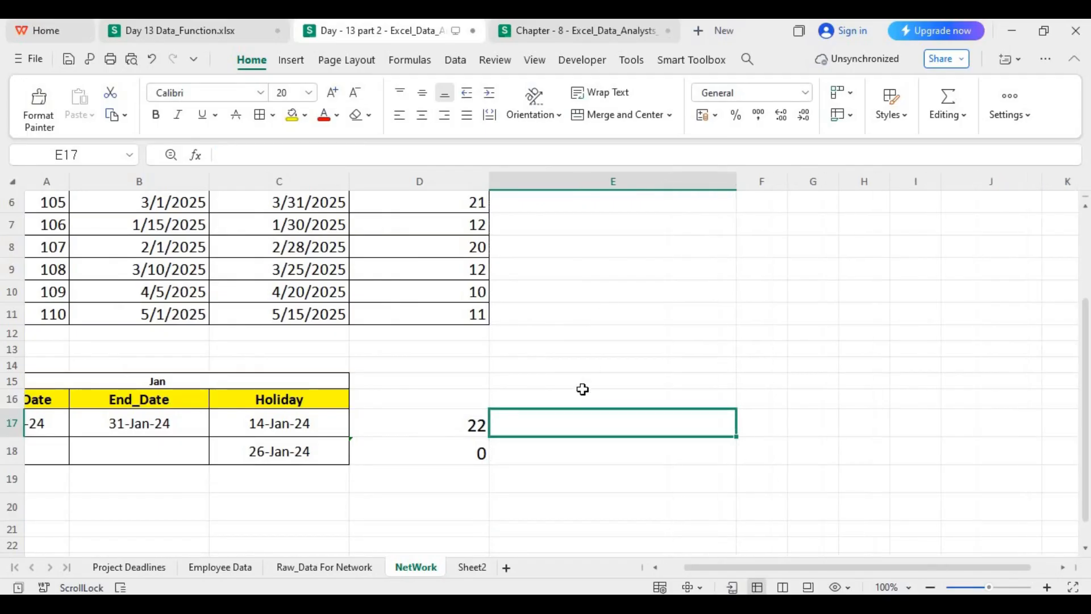
Step: Start a NETWORKDAYS formula in E17 with A17 as the start date and B17 as the end date
{"action": "type", "text": "="}
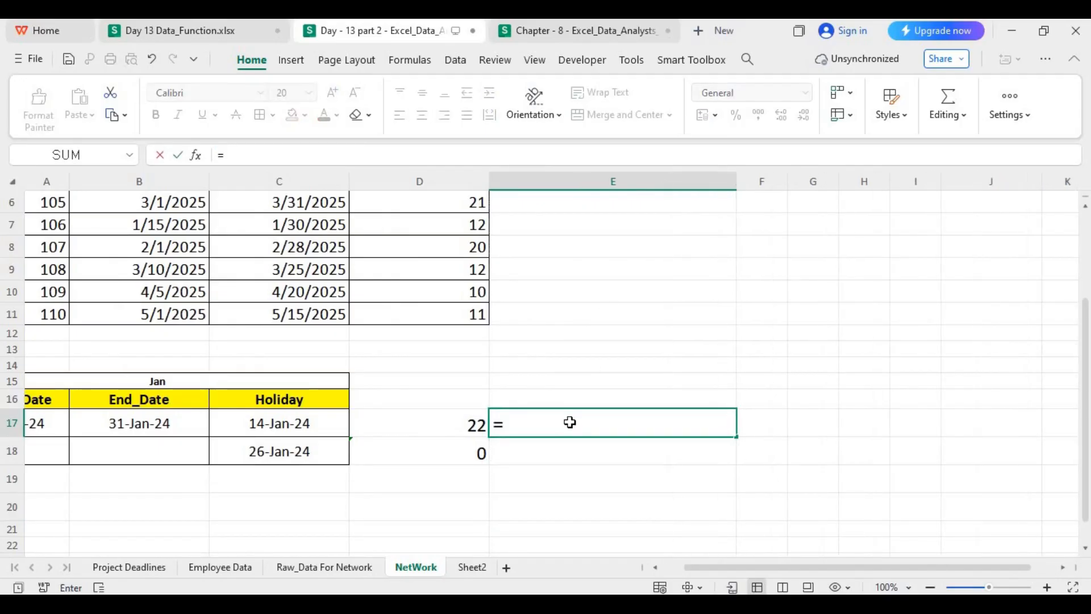
{"action": "type", "text": "NET"}
{"action": "key", "text": "Tab"}
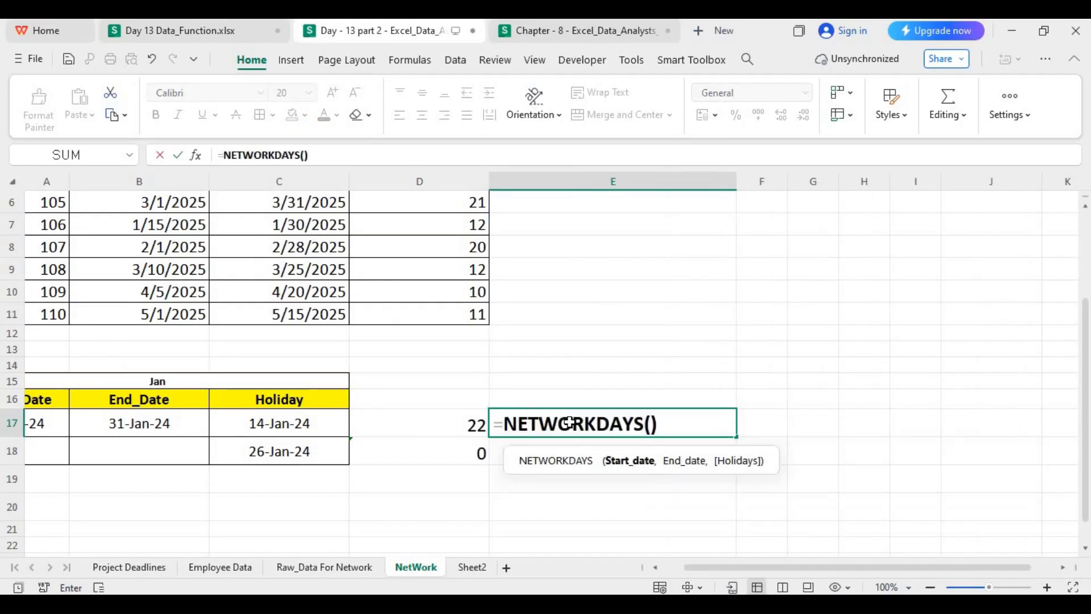
{"action": "left_click", "coordinate": [45, 425]}
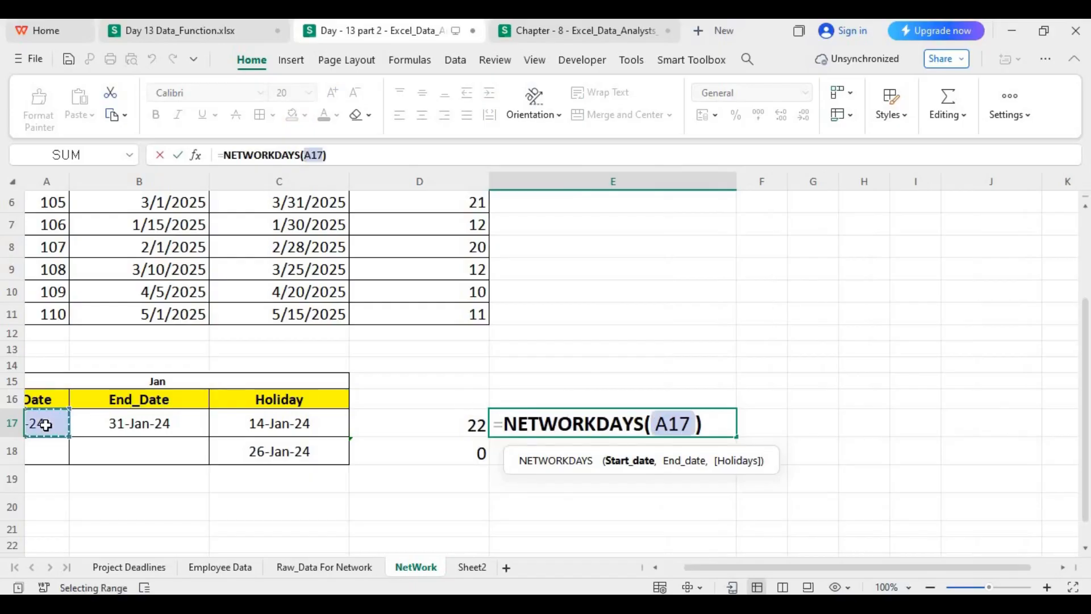
{"action": "type", "text": ","}
{"action": "left_click", "coordinate": [140, 423]}
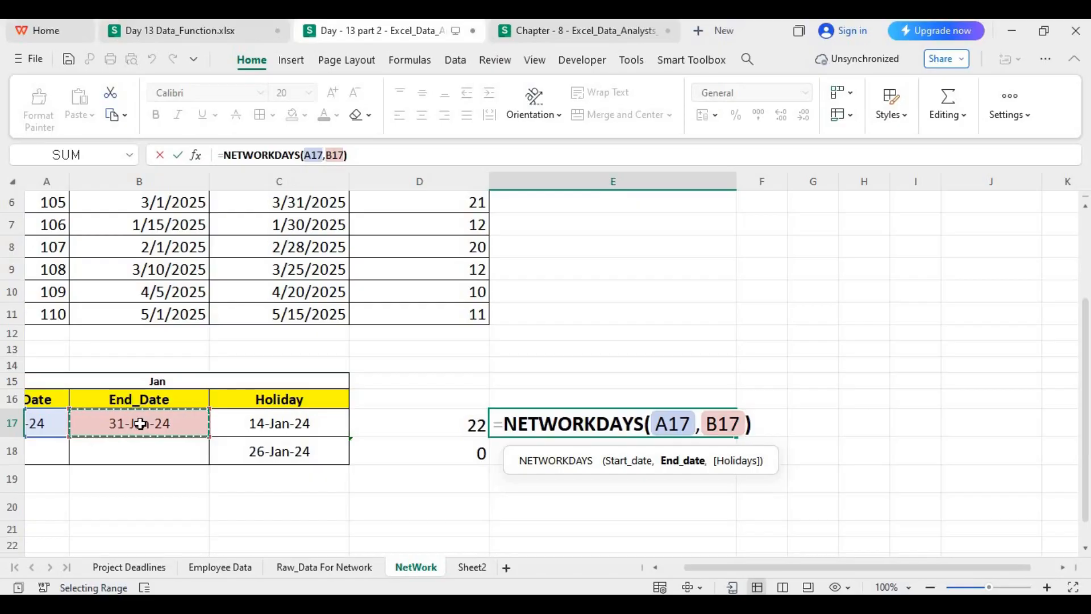
Step: Complete the E17 formula with DATE(2024,1,26) as the holiday argument
{"action": "type", "text": ",date"}
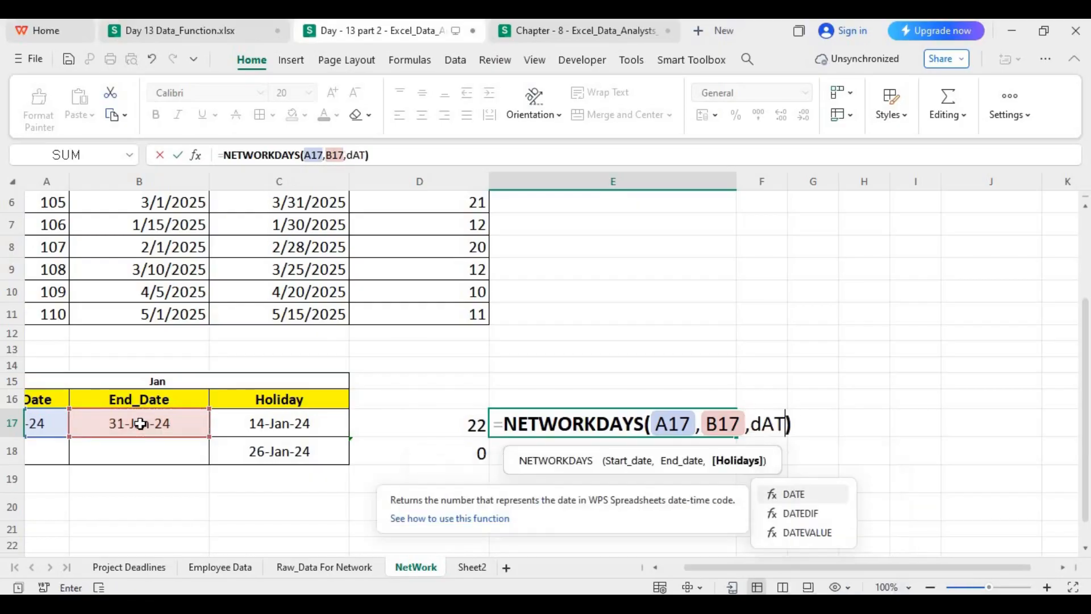
{"action": "key", "text": "BackSpace"}
{"action": "key", "text": "BackSpace"}
{"action": "key", "text": "BackSpace"}
{"action": "key", "text": "BackSpace"}
{"action": "type", "text": "DA"}
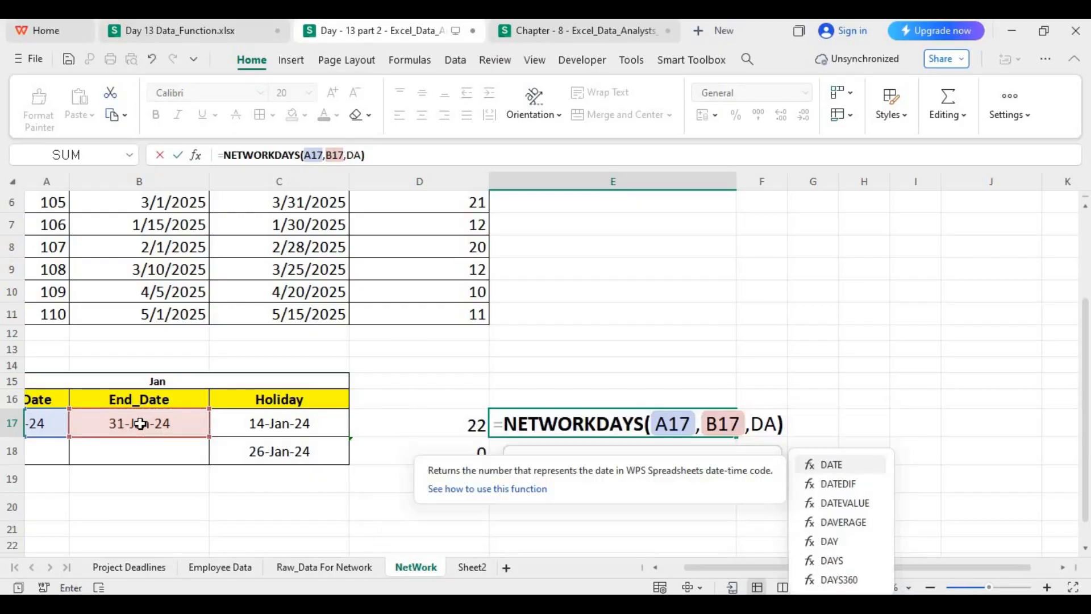
{"action": "key", "text": "Tab"}
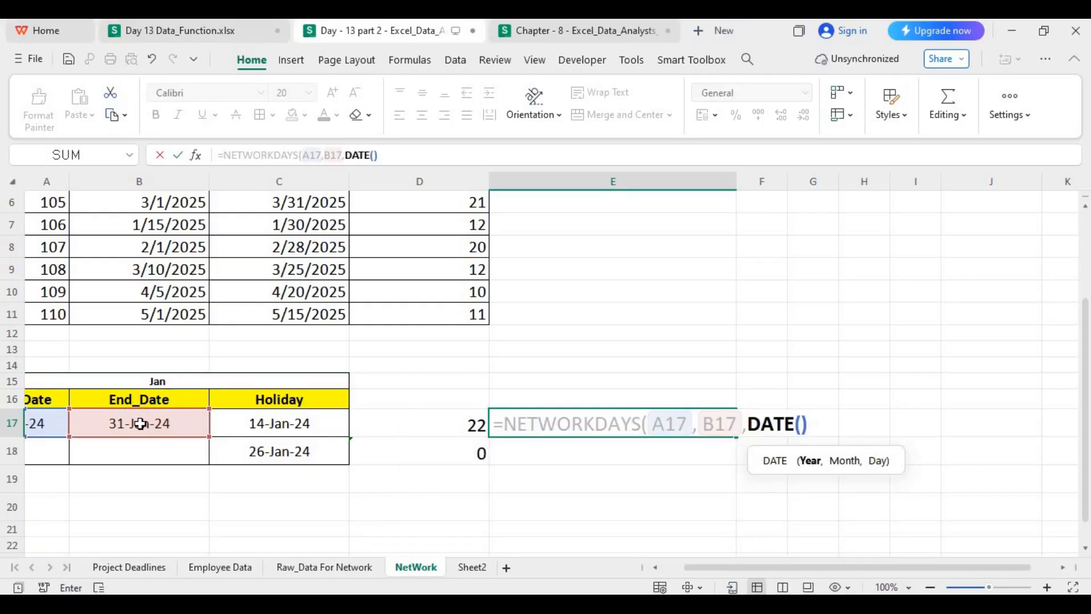
{"action": "type", "text": ")"}
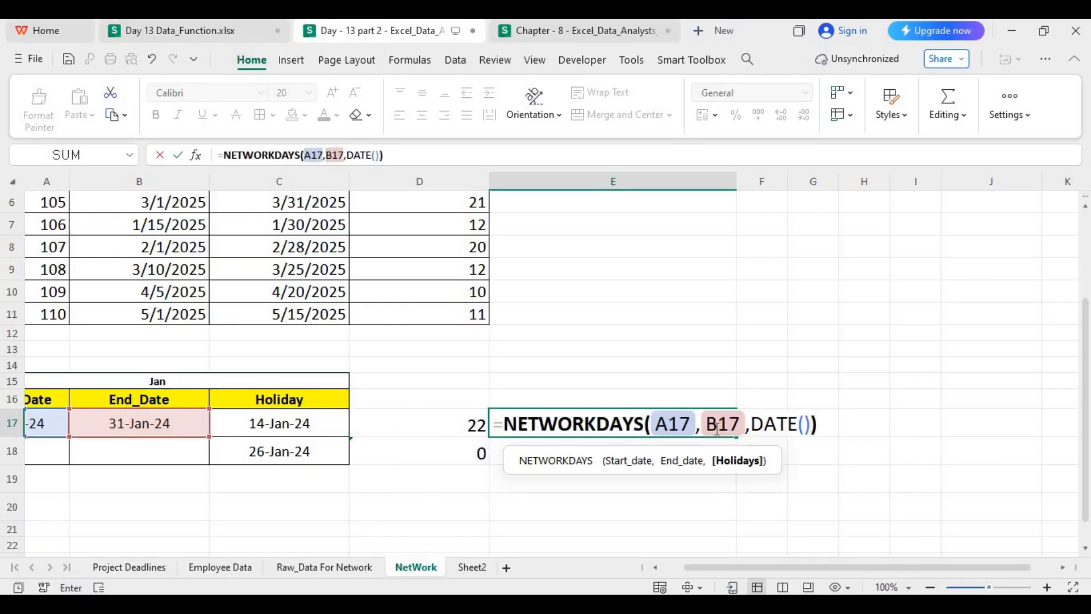
{"action": "key", "text": "F2"}
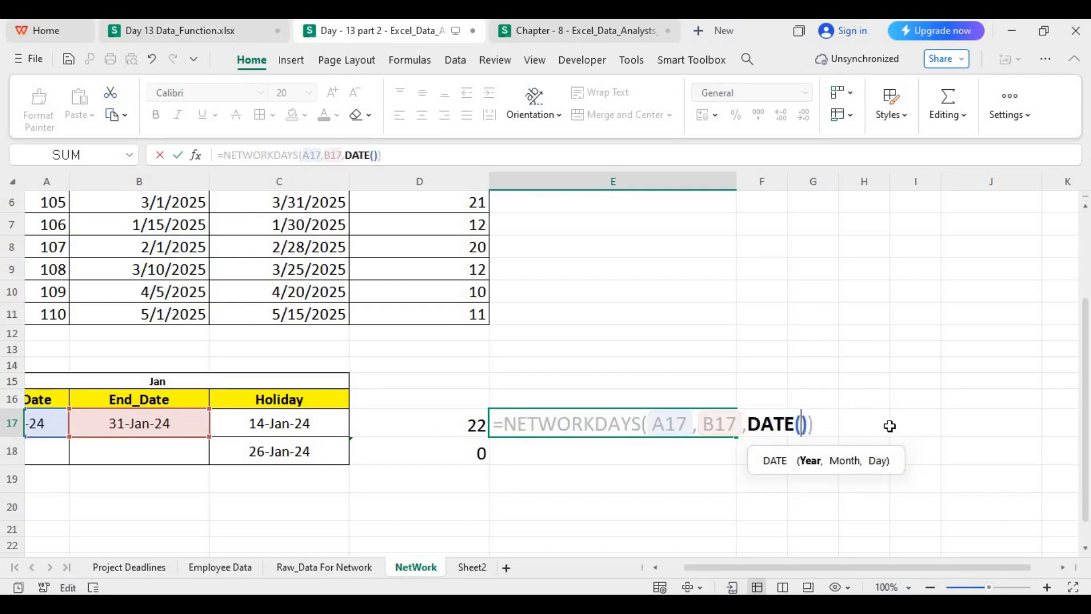
{"action": "type", "text": "202"}
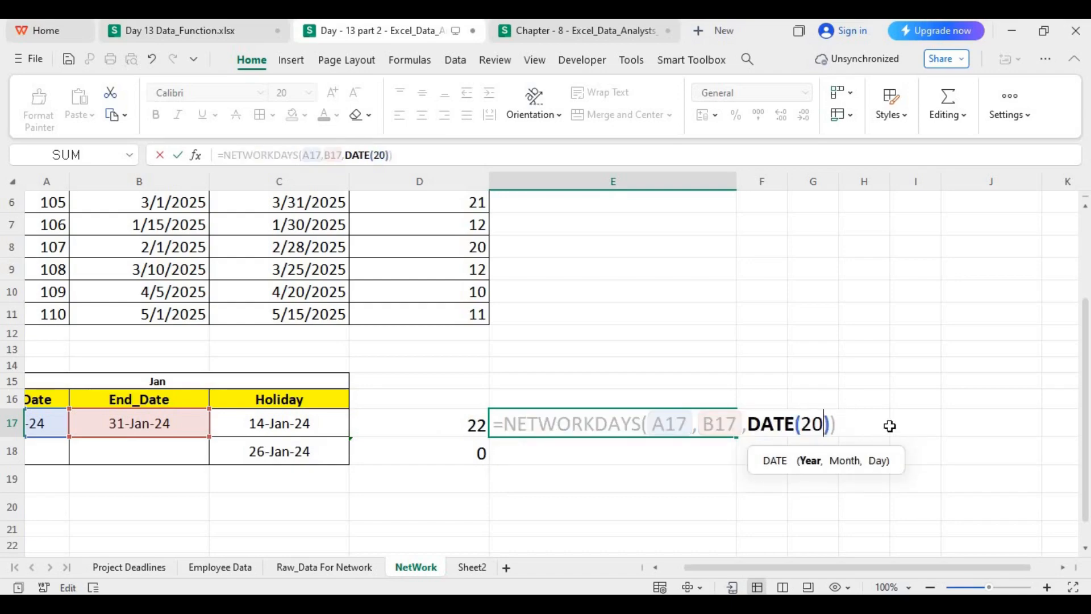
{"action": "type", "text": "4"}
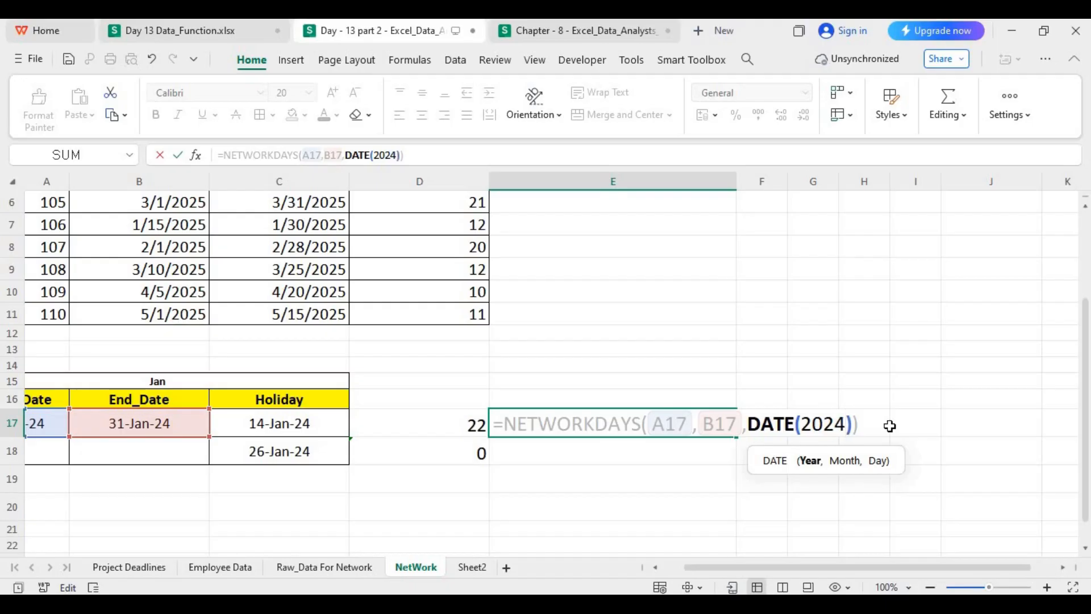
{"action": "type", "text": ",1,26"}
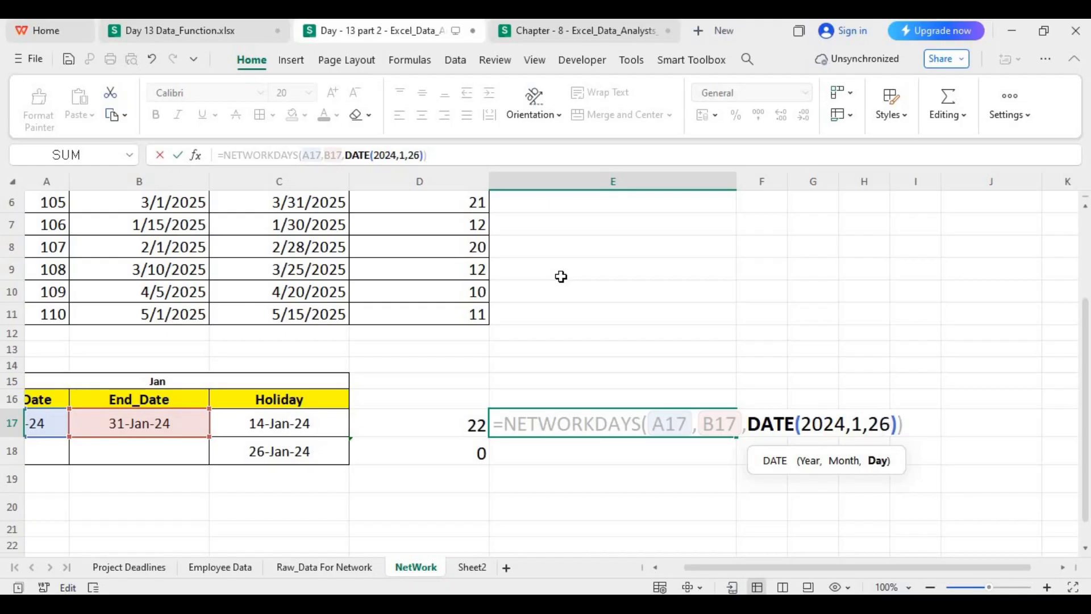
{"action": "key", "text": "Return"}
Step: Compare the NETWORKDAYS formula in E17 with the range-based one in D17 and check the holiday date in C17
{"action": "left_click", "coordinate": [706, 426]}
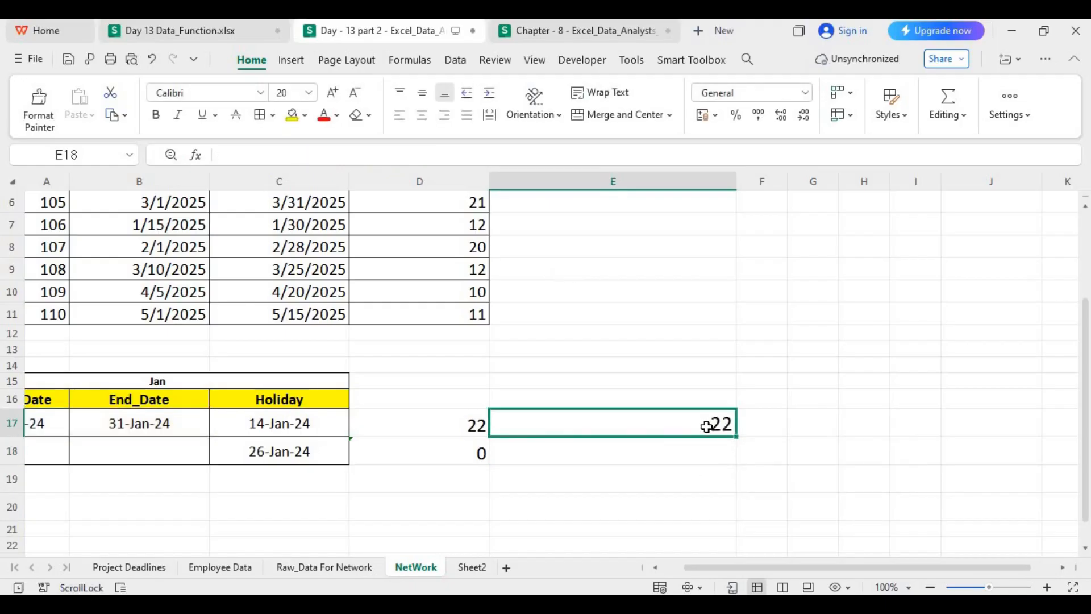
{"action": "left_click", "coordinate": [449, 431]}
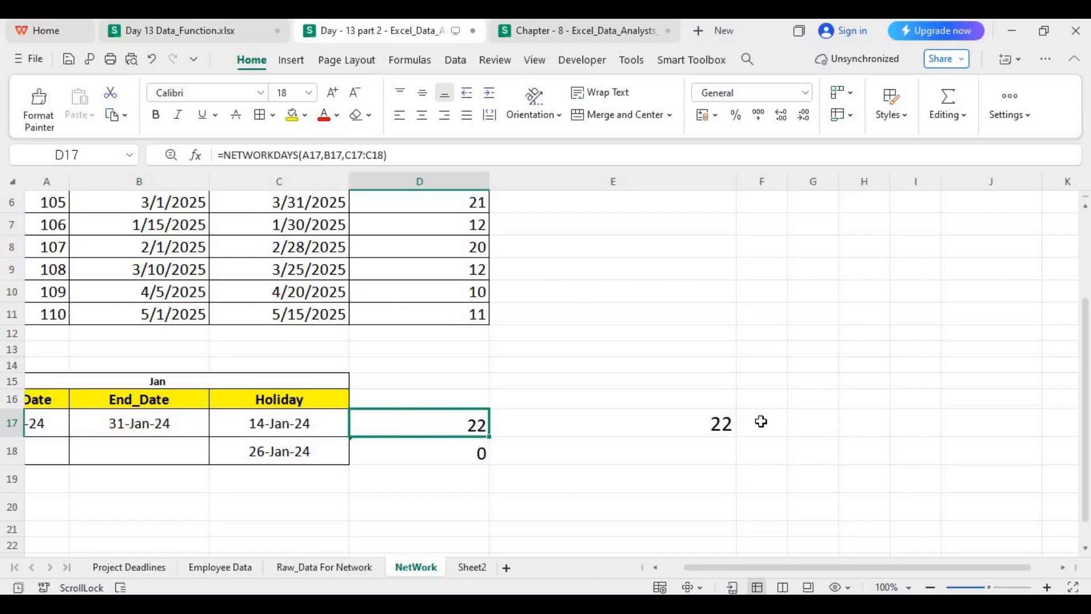
{"action": "double_click", "coordinate": [727, 422]}
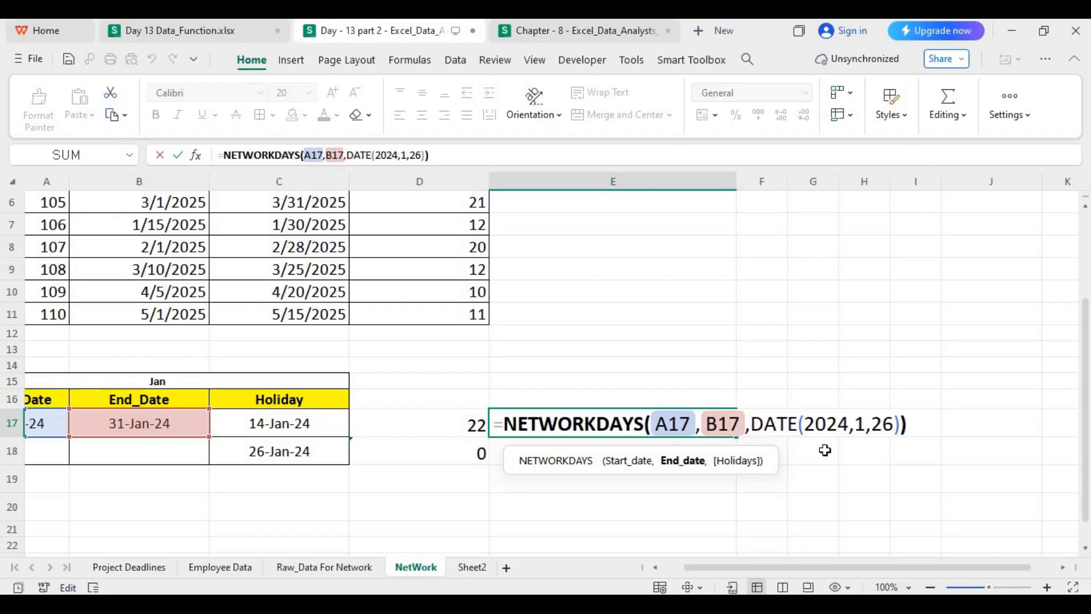
{"action": "left_click", "coordinate": [918, 419]}
{"action": "key", "text": "Return"}
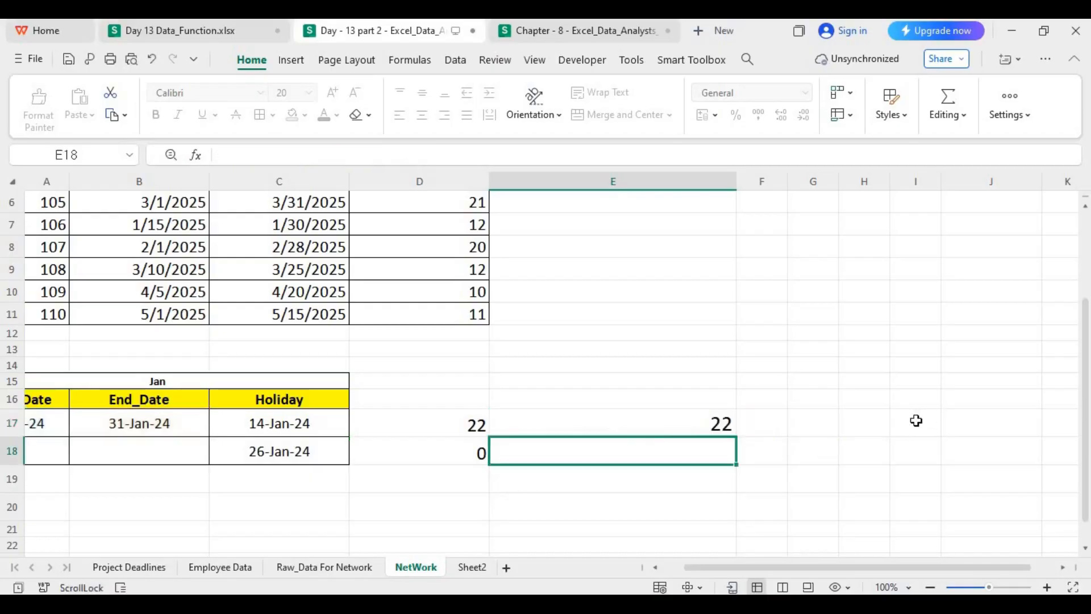
{"action": "left_click", "coordinate": [676, 424]}
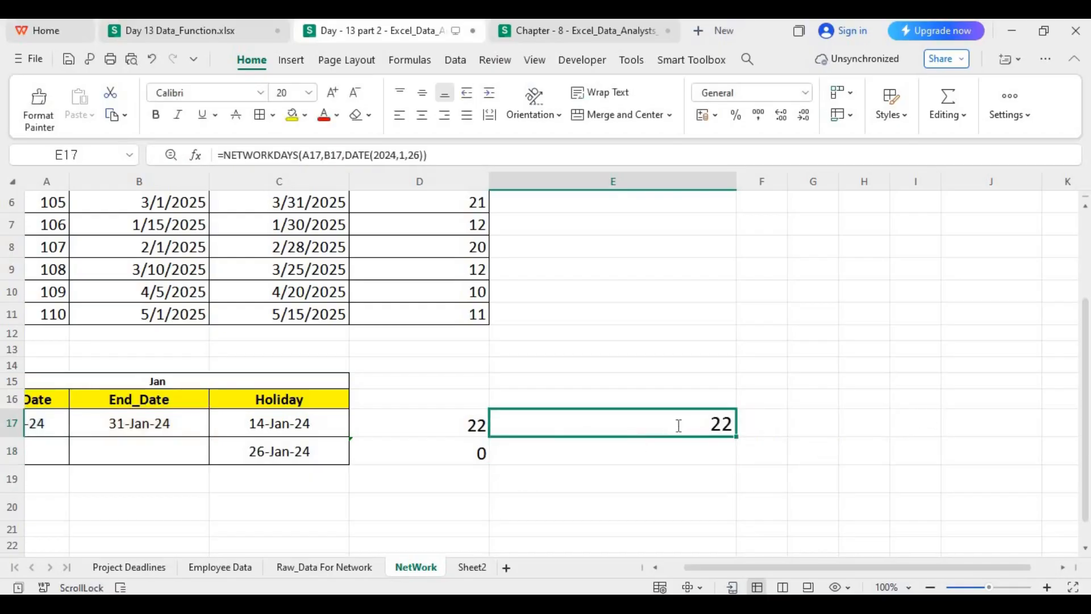
{"action": "double_click", "coordinate": [679, 425]}
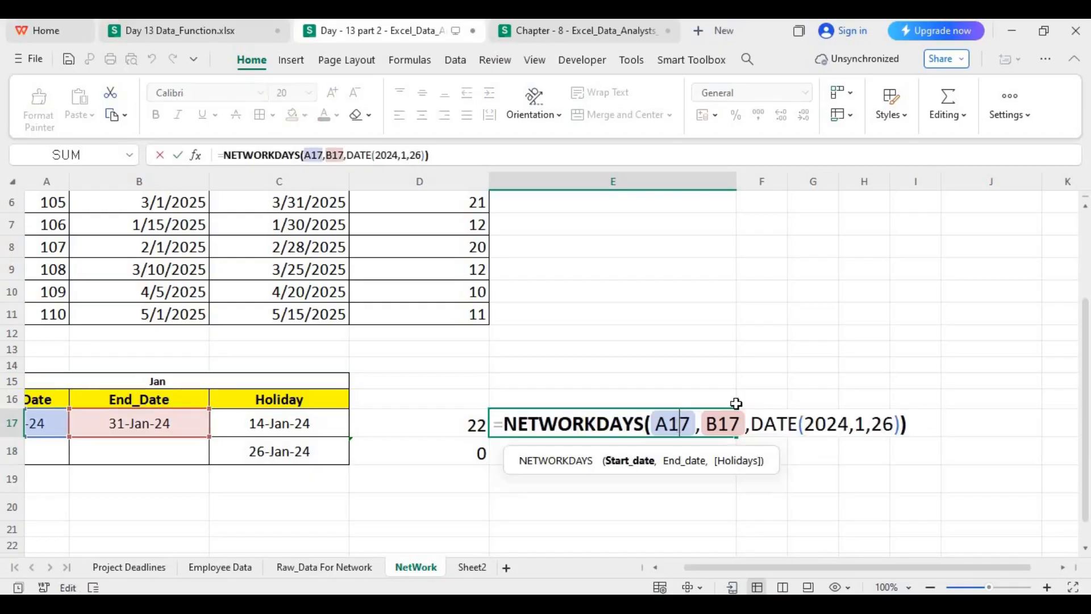
{"action": "left_click", "coordinate": [914, 423]}
{"action": "key", "text": "Return"}
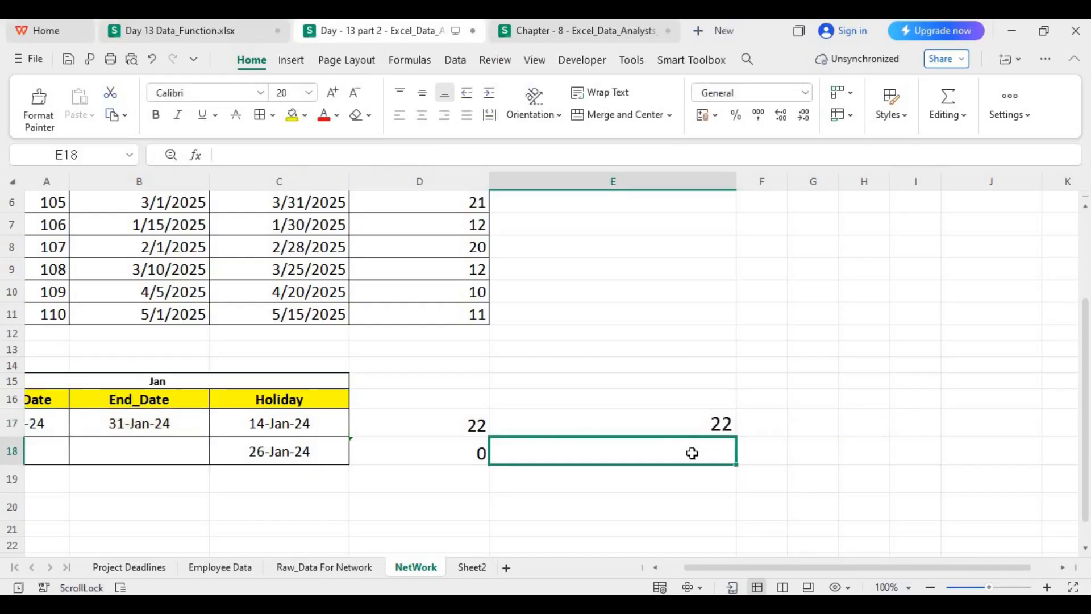
{"action": "left_click", "coordinate": [302, 429]}
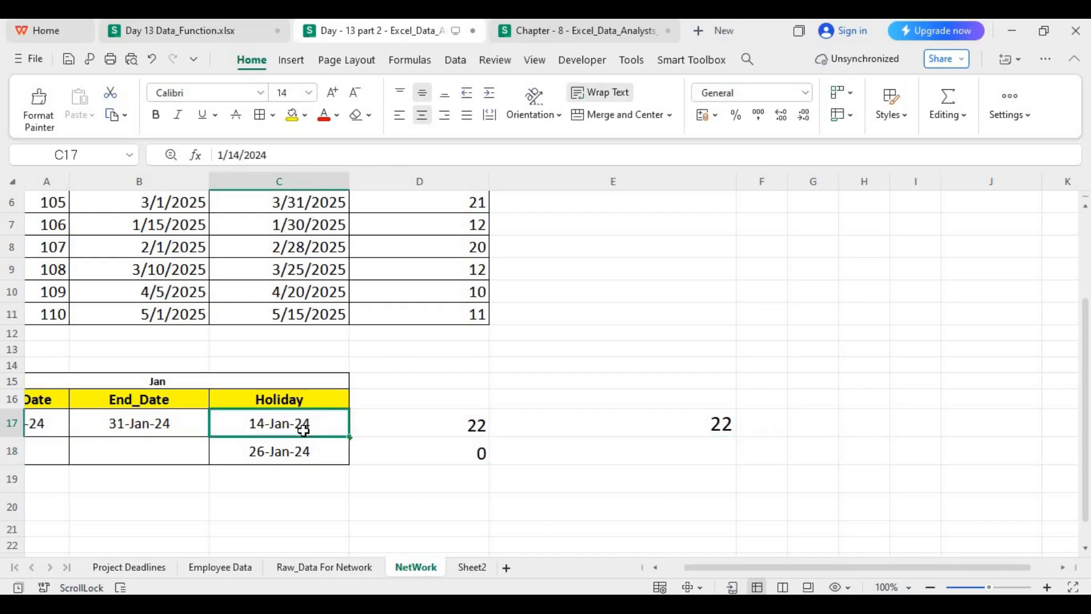
{"action": "left_click", "coordinate": [721, 423]}
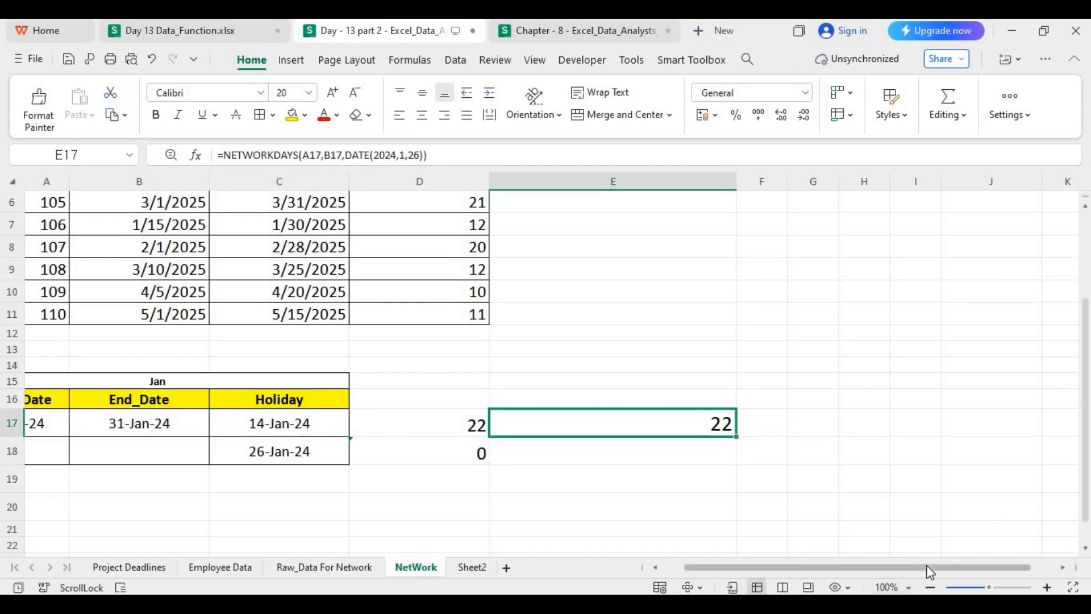
Step: Examine the DATE holiday argument within the E17 formula, then the whole formula, leaving it as entered
{"action": "left_click_drag", "start_coordinate": [967, 569], "coordinate": [989, 569]}
{"action": "left_click", "coordinate": [628, 450]}
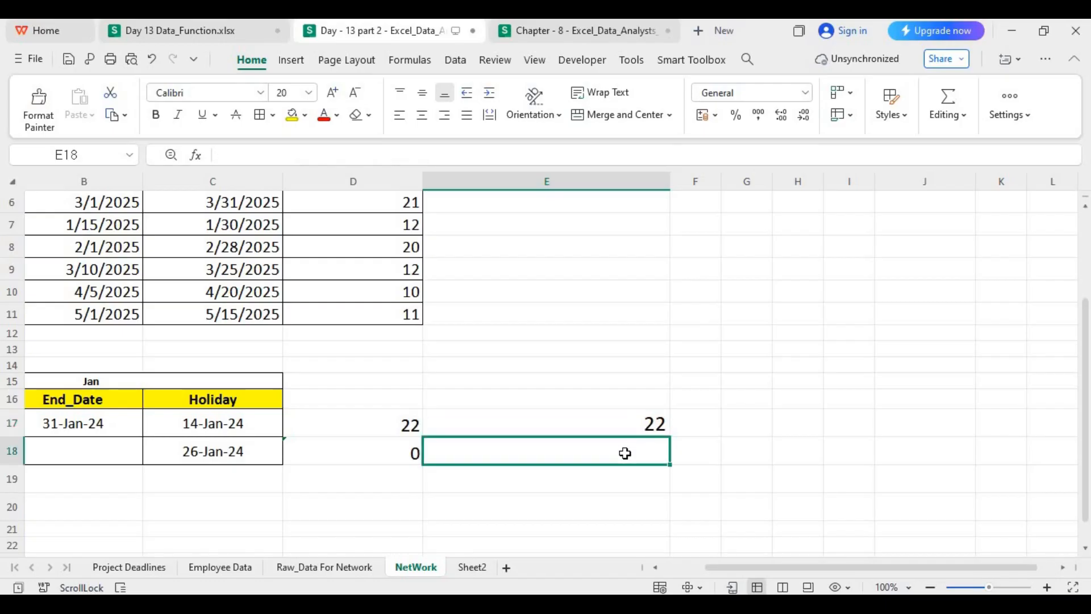
{"action": "double_click", "coordinate": [644, 421]}
{"action": "left_click_drag", "start_coordinate": [688, 423], "coordinate": [834, 423]}
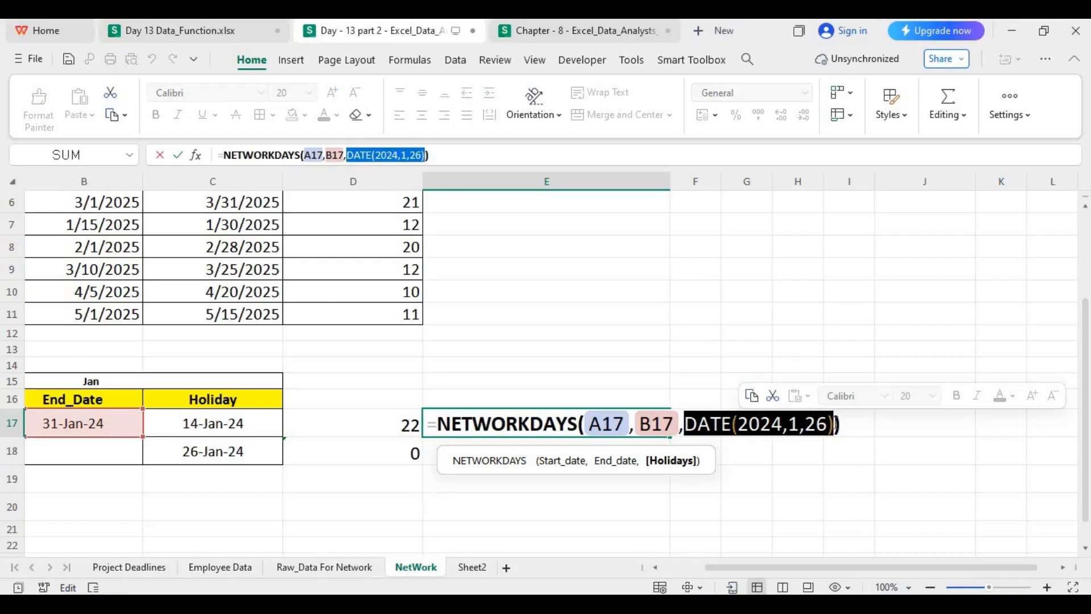
{"action": "key", "text": "Return"}
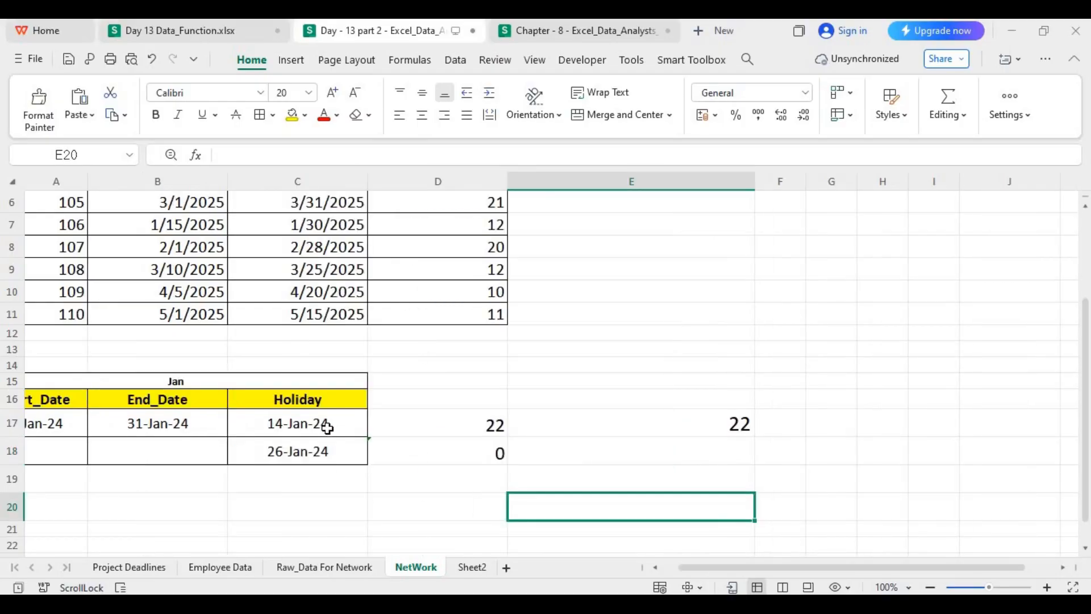
{"action": "double_click", "coordinate": [613, 425]}
{"action": "left_click_drag", "start_coordinate": [927, 425], "coordinate": [514, 425]}
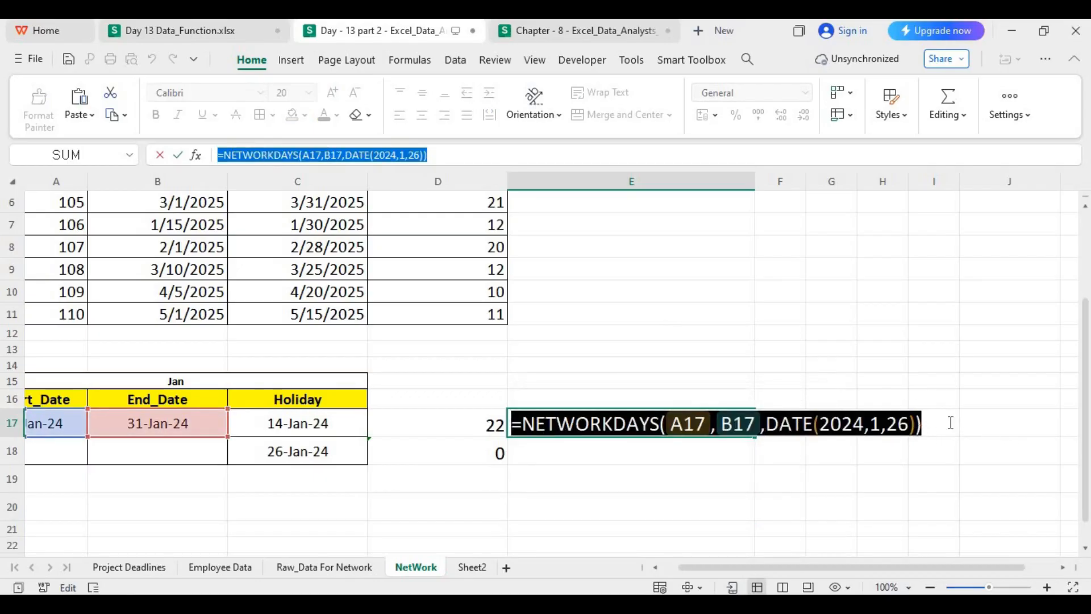
{"action": "key", "text": "Return"}
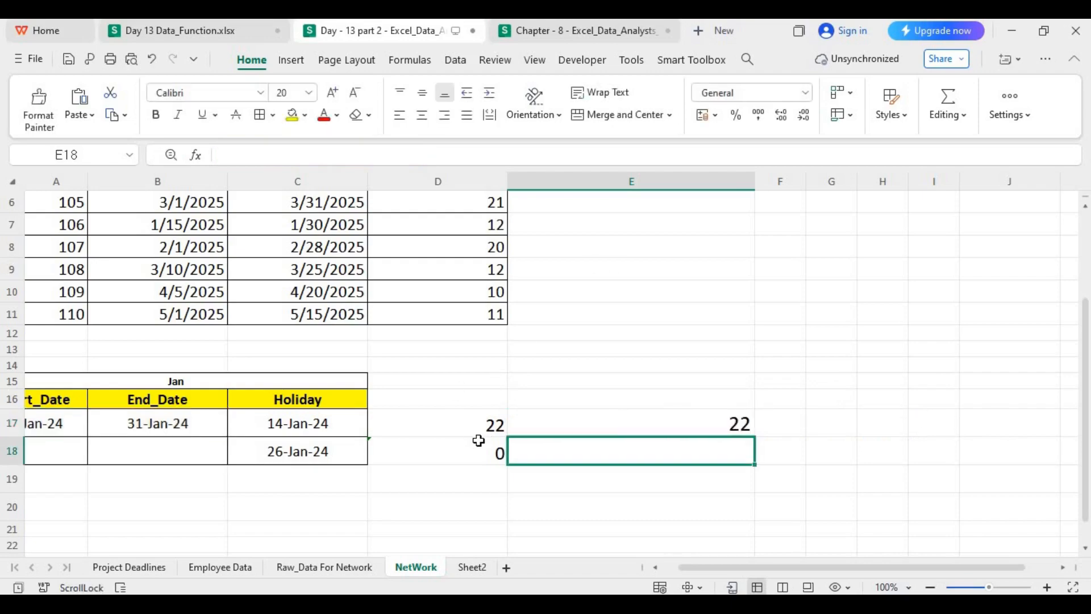
Step: Enter =NETWORKDAYS(A17,B17,C17:C18) in D19 to count the January working days excluding the listed holidays
{"action": "left_click", "coordinate": [289, 483]}
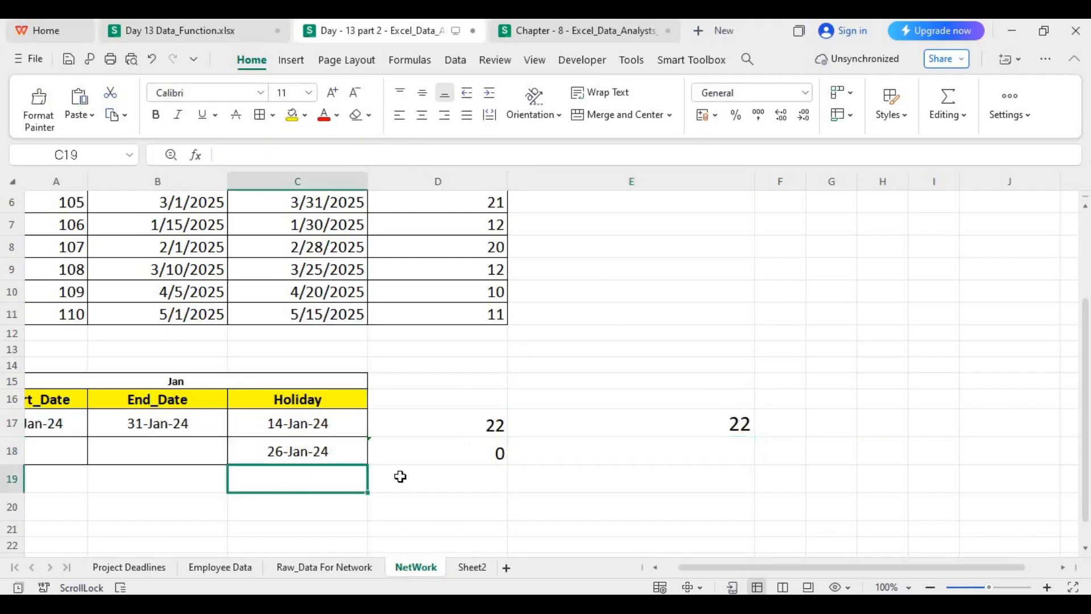
{"action": "left_click", "coordinate": [464, 481]}
{"action": "type", "text": "="}
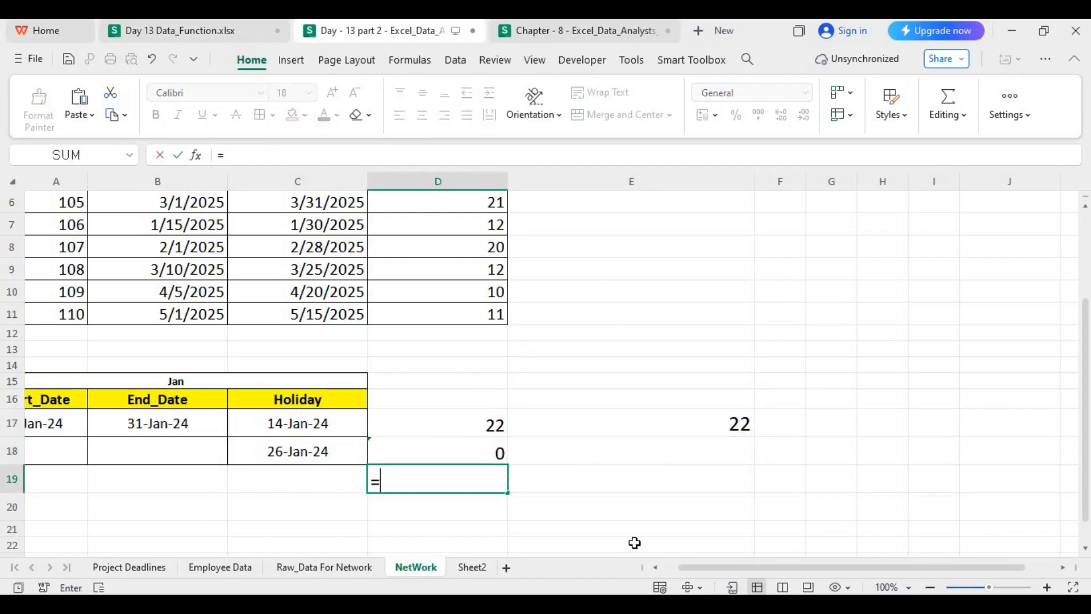
{"action": "type", "text": "NET"}
{"action": "key", "text": "Tab"}
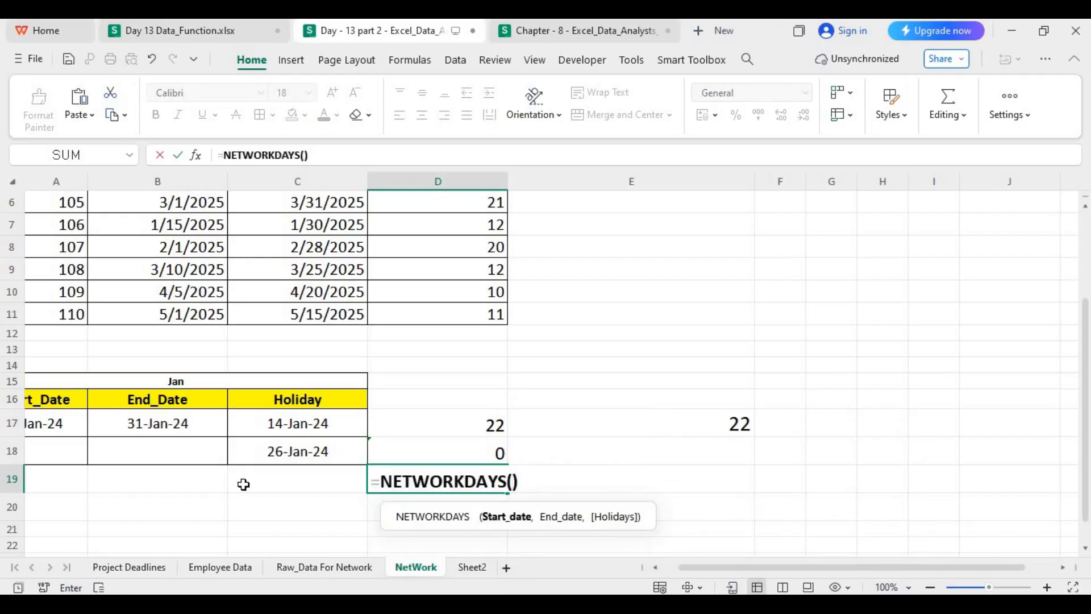
{"action": "left_click", "coordinate": [50, 424]}
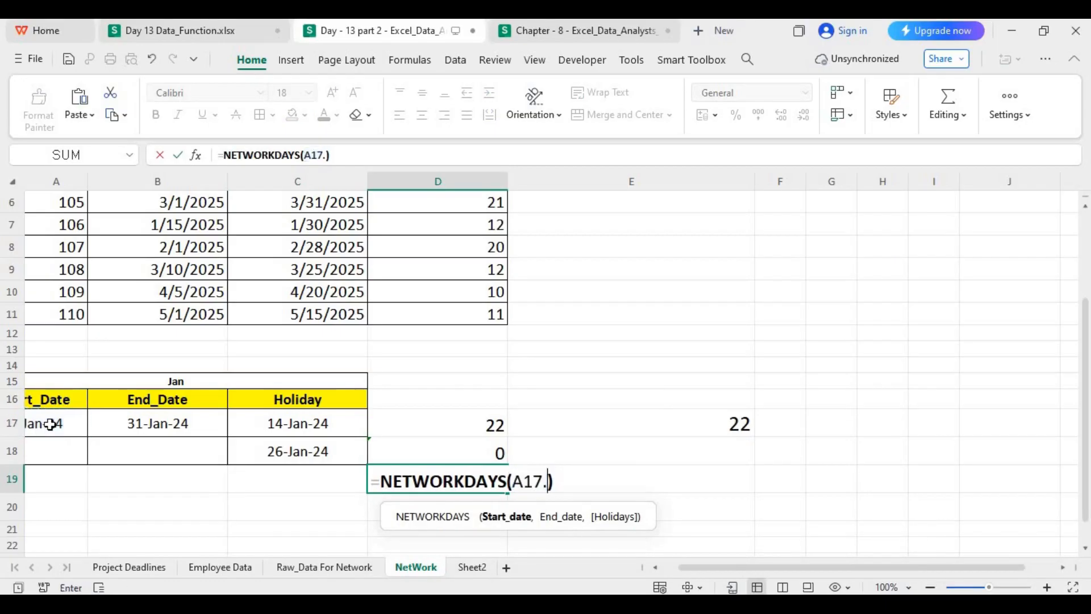
{"action": "type", "text": ","}
{"action": "left_click", "coordinate": [130, 427]}
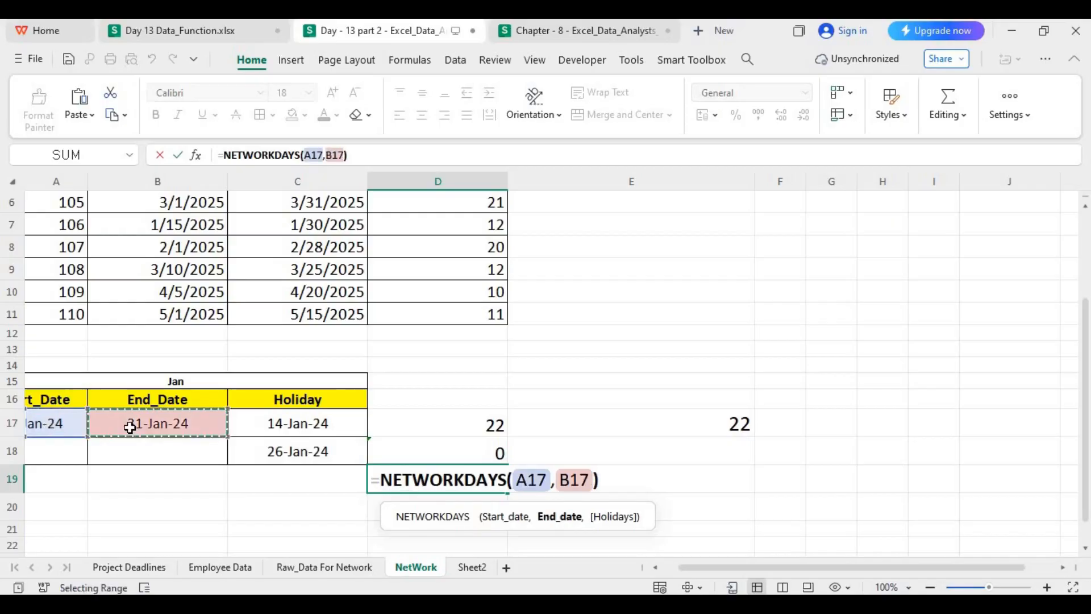
{"action": "type", "text": ","}
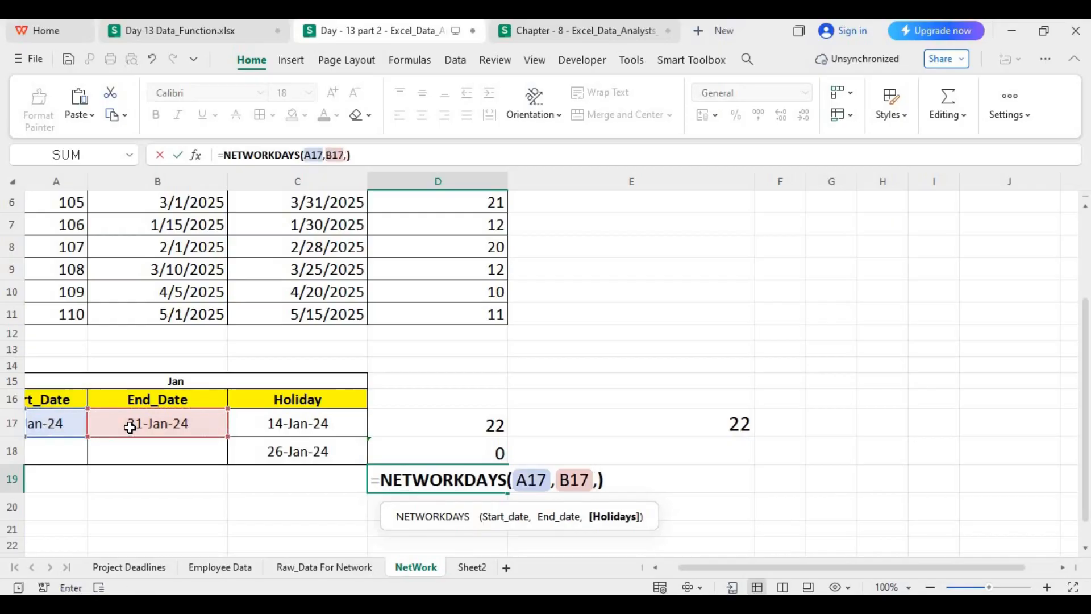
{"action": "left_click", "coordinate": [285, 425]}
{"action": "left_click_drag", "start_coordinate": [291, 444], "coordinate": [292, 451]}
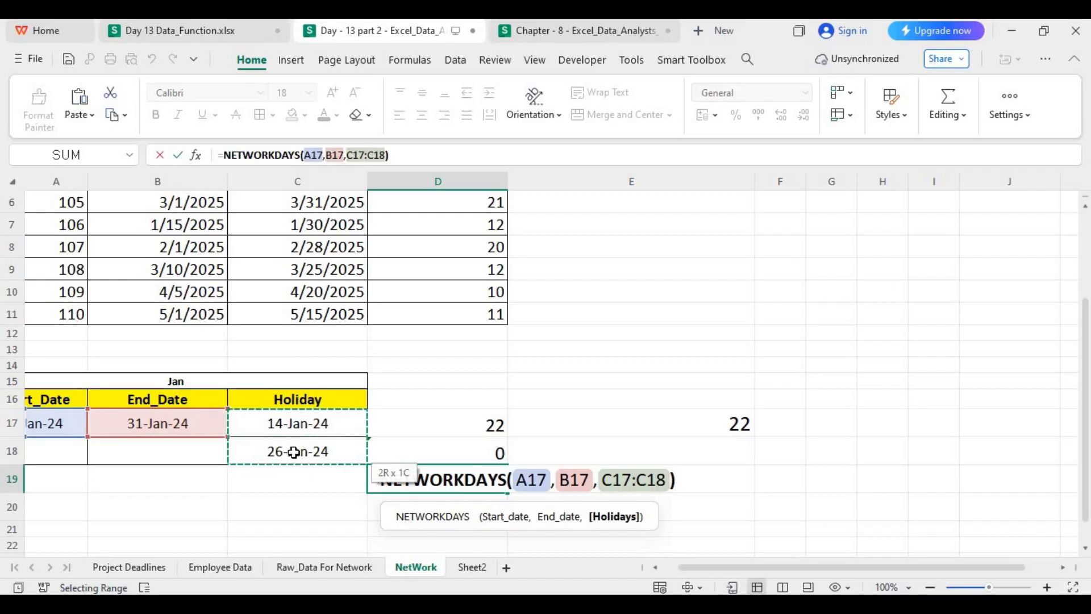
{"action": "key", "text": "Return"}
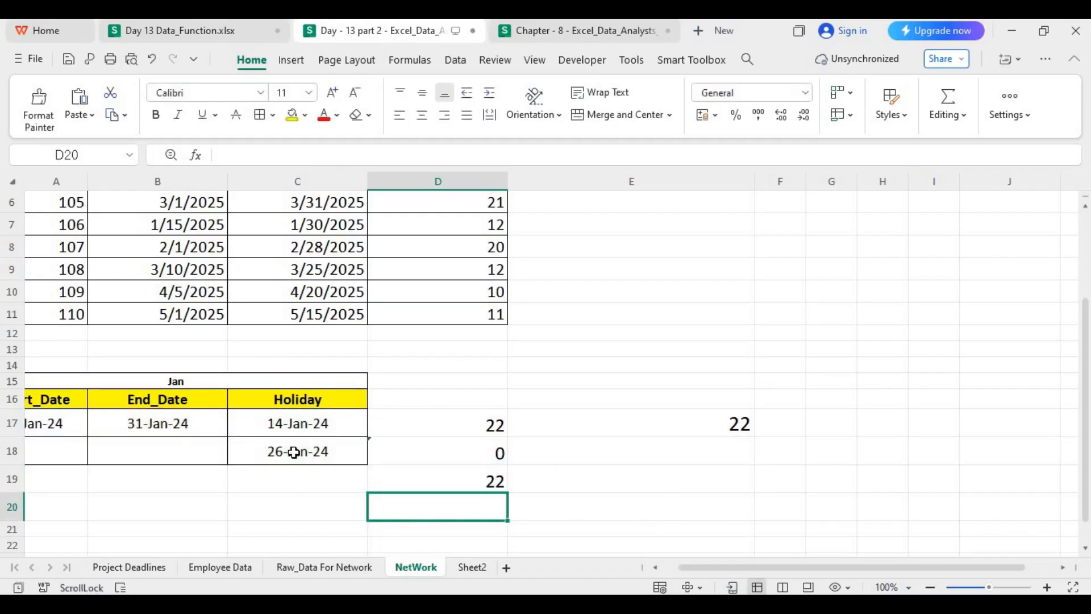
{"action": "left_click", "coordinate": [486, 480]}
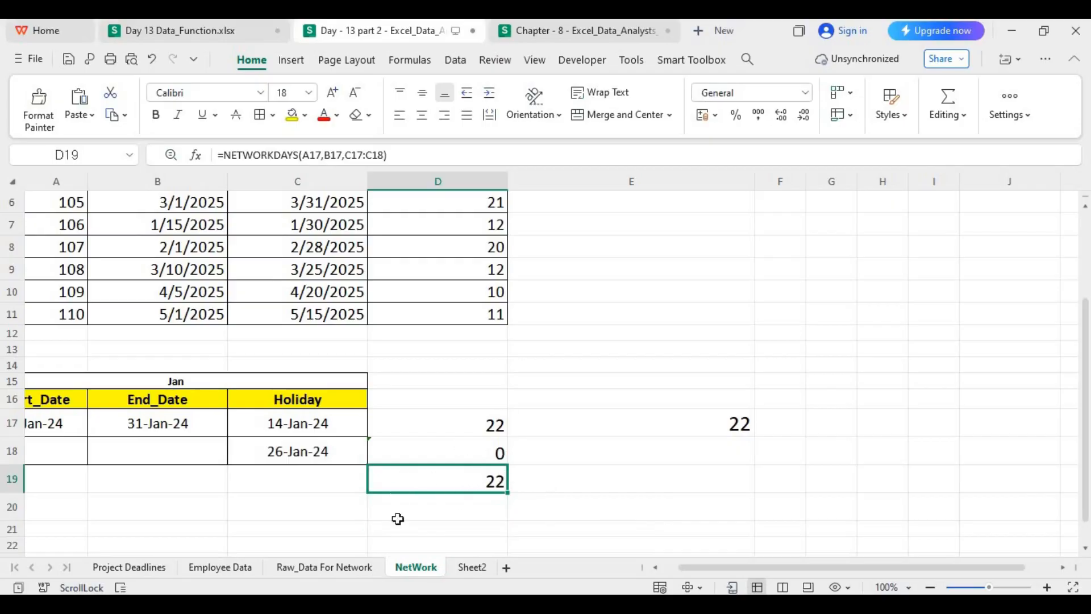
Step: Look through the Sheet2, Raw_Data For Network, Employee Data and Project Deadlines sheets of the Day - 13 part 2 workbook
{"action": "left_click", "coordinate": [472, 575]}
{"action": "left_click", "coordinate": [358, 572]}
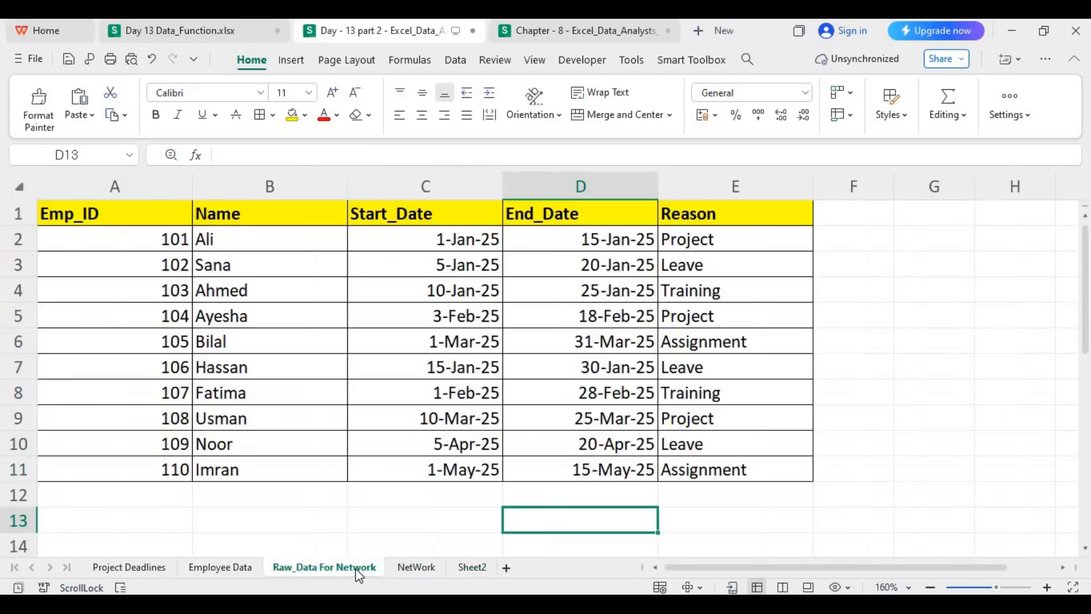
{"action": "left_click", "coordinate": [222, 568]}
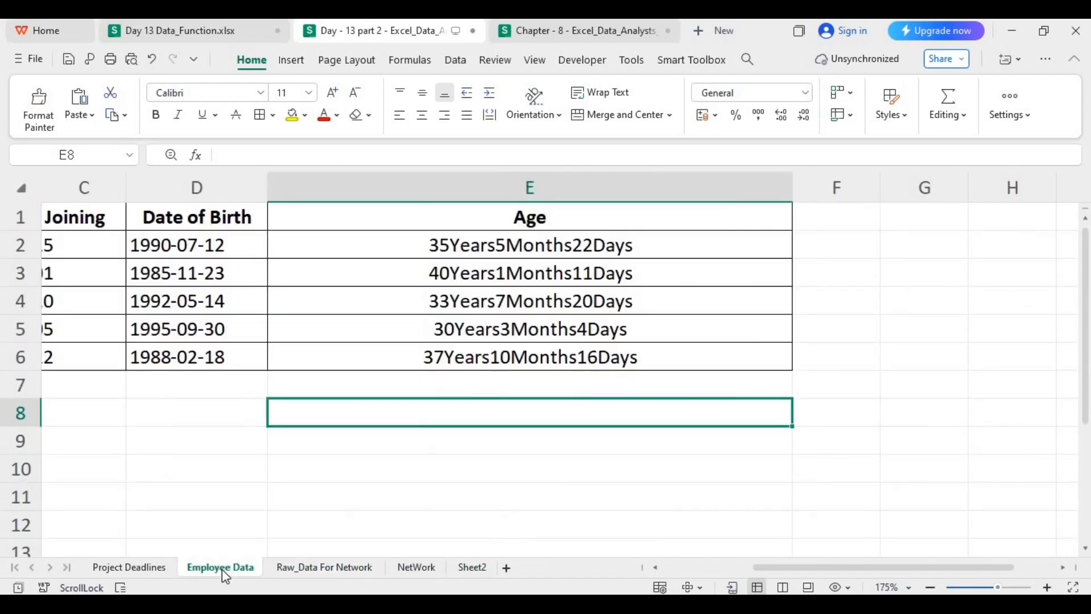
{"action": "left_click", "coordinate": [125, 568]}
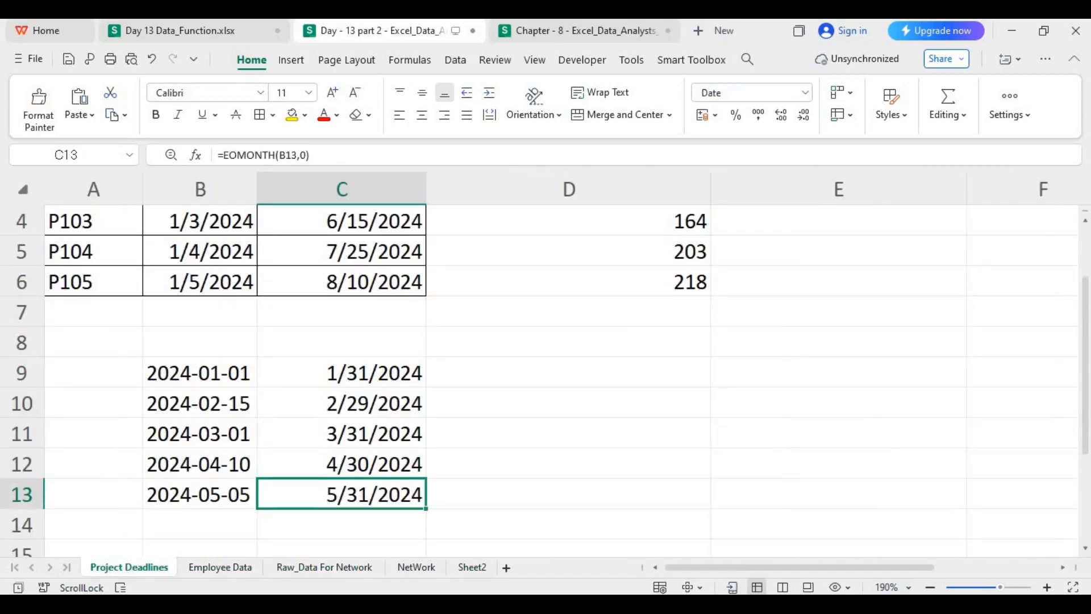
Step: Close the Chapter - 8 - Excel_Data_Analysts_Training.xlsx workbook without saving its changes
{"action": "left_click", "coordinate": [214, 34]}
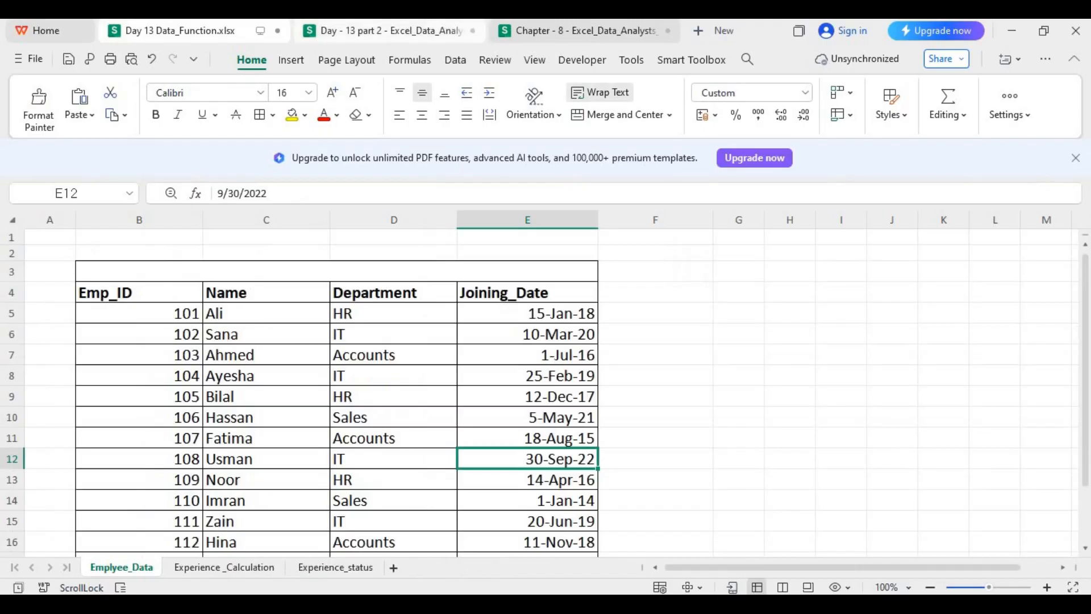
{"action": "right_click", "coordinate": [565, 42]}
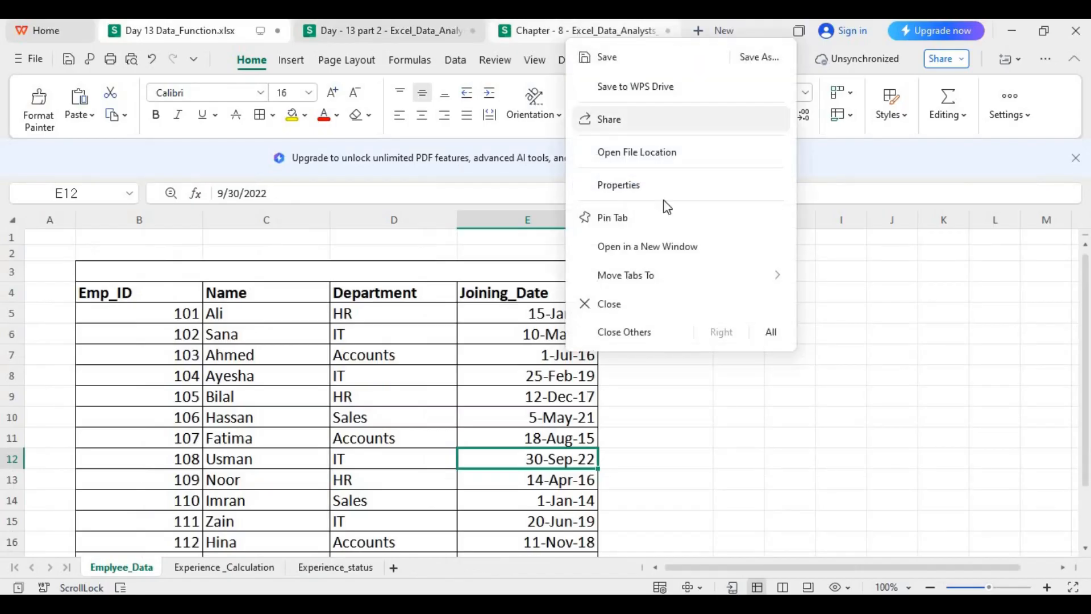
{"action": "left_click", "coordinate": [652, 313]}
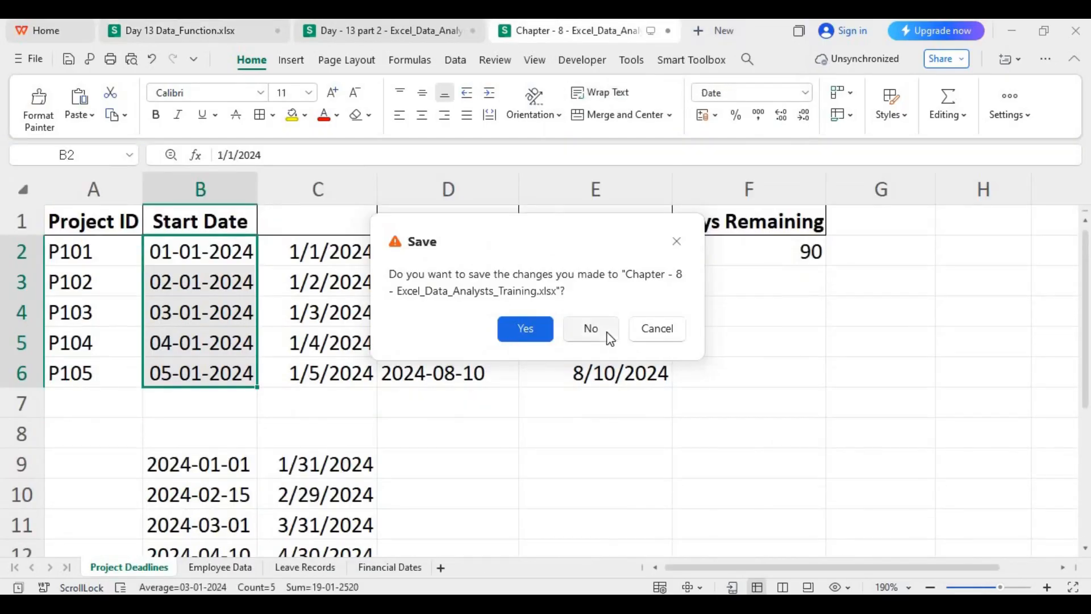
{"action": "left_click", "coordinate": [606, 332]}
Step: Review the month-end dates and Days Remaining formulas in Project Deadlines, and the Employee Data and Raw_Data For Network sheets
{"action": "left_click", "coordinate": [231, 341]}
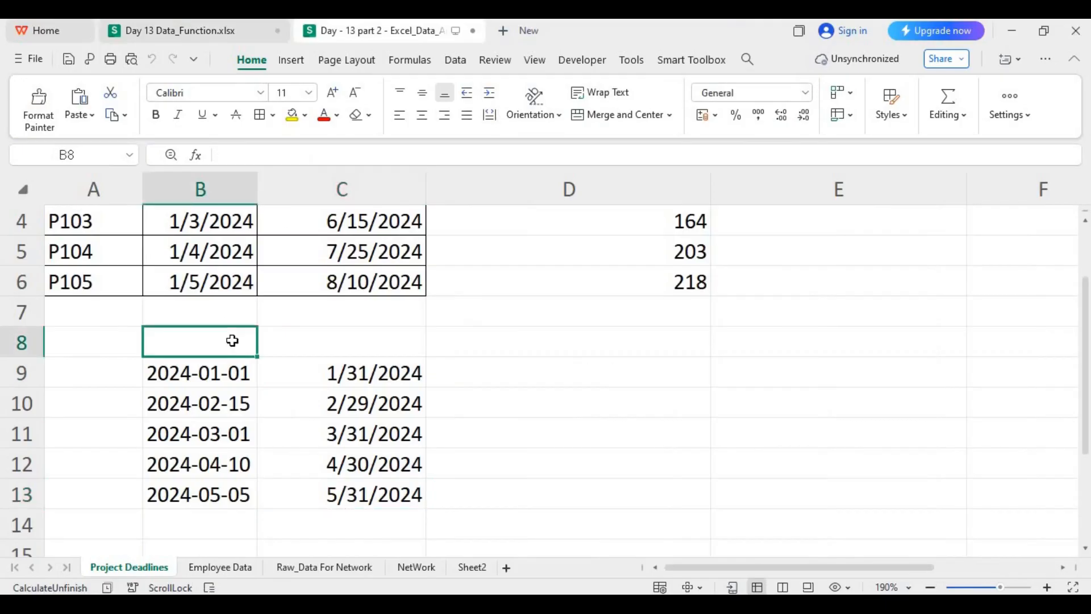
{"action": "left_click", "coordinate": [283, 442]}
{"action": "left_click", "coordinate": [464, 383]}
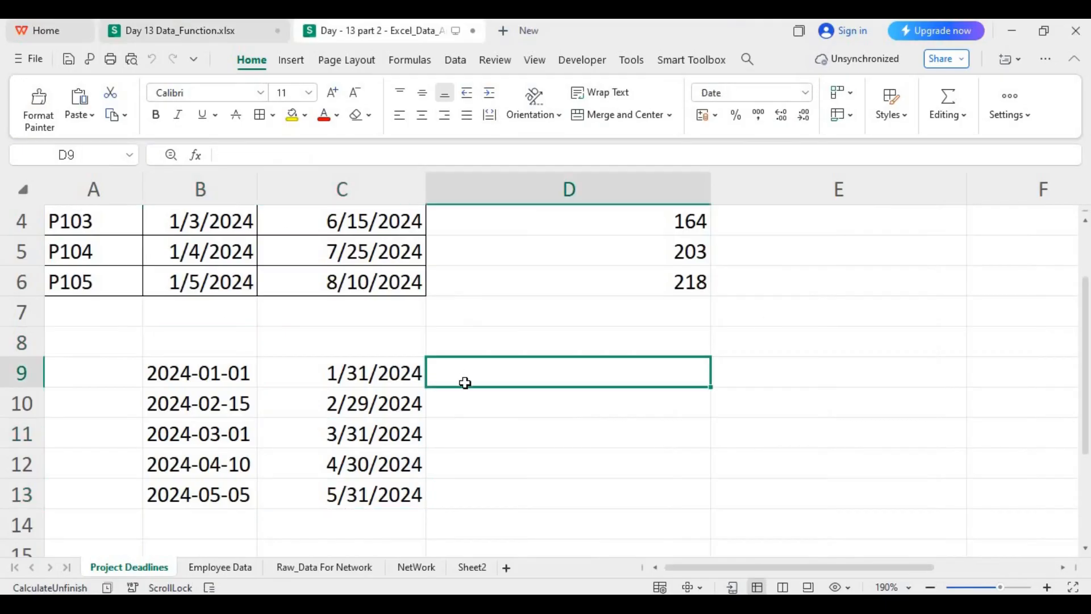
{"action": "scroll", "coordinate": [625, 341], "scroll_direction": "up", "scroll_amount": 1}
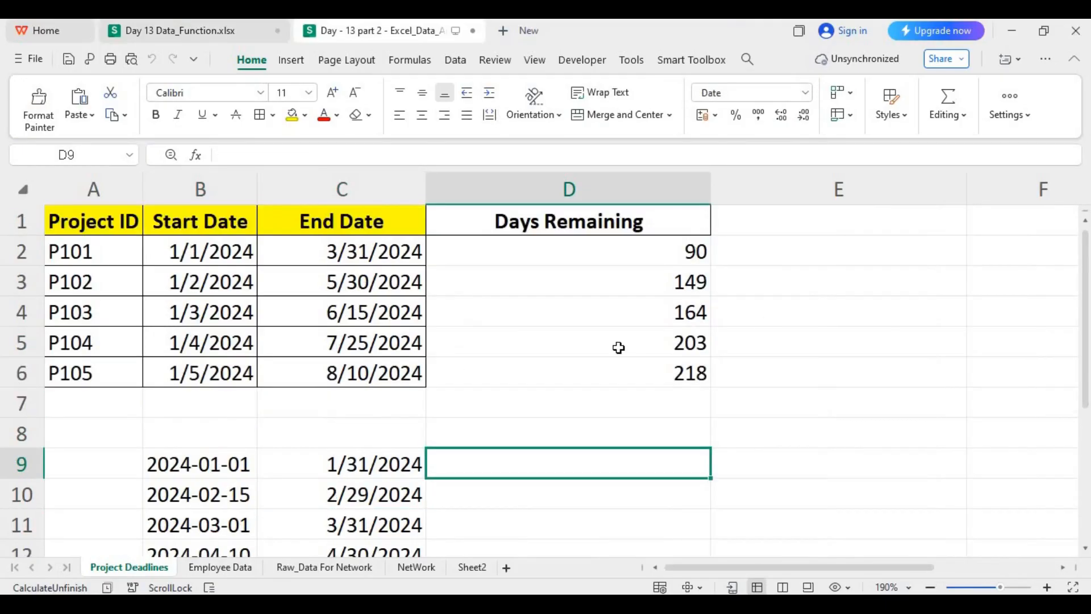
{"action": "left_click", "coordinate": [629, 331]}
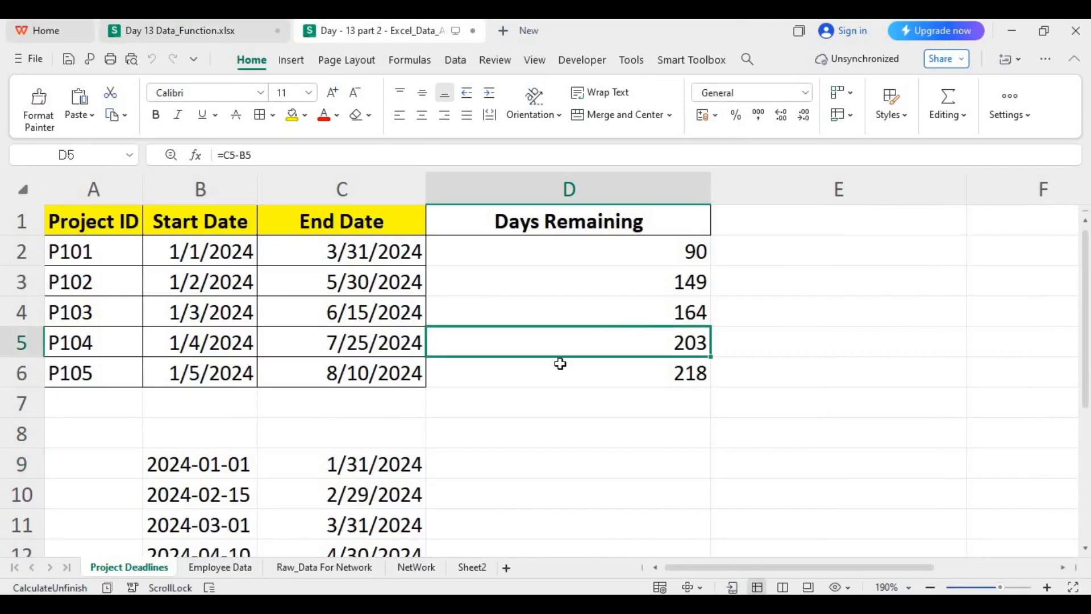
{"action": "left_click", "coordinate": [217, 567]}
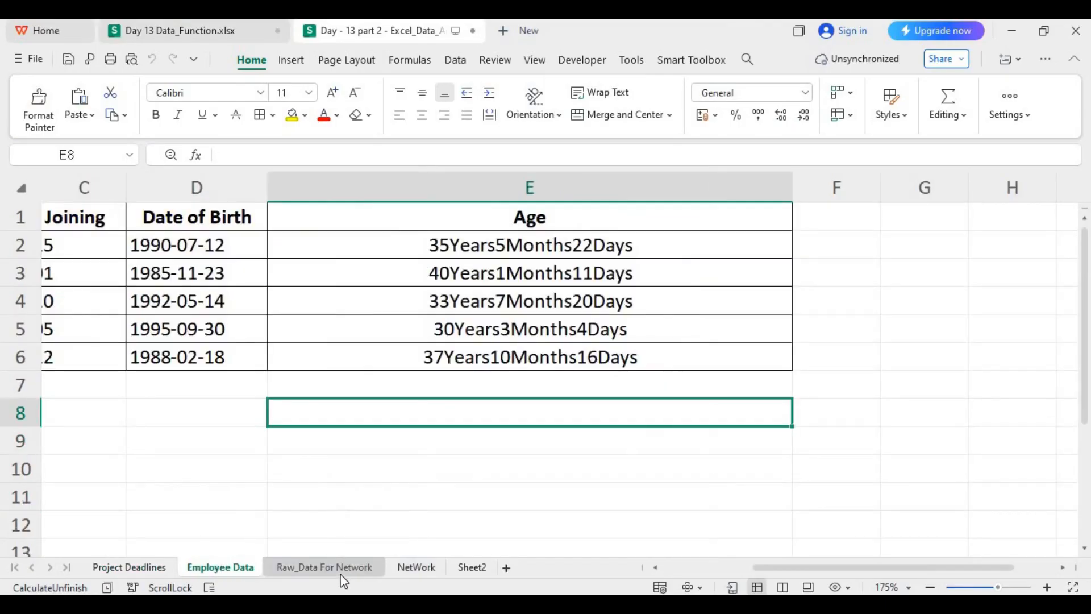
{"action": "left_click", "coordinate": [342, 571]}
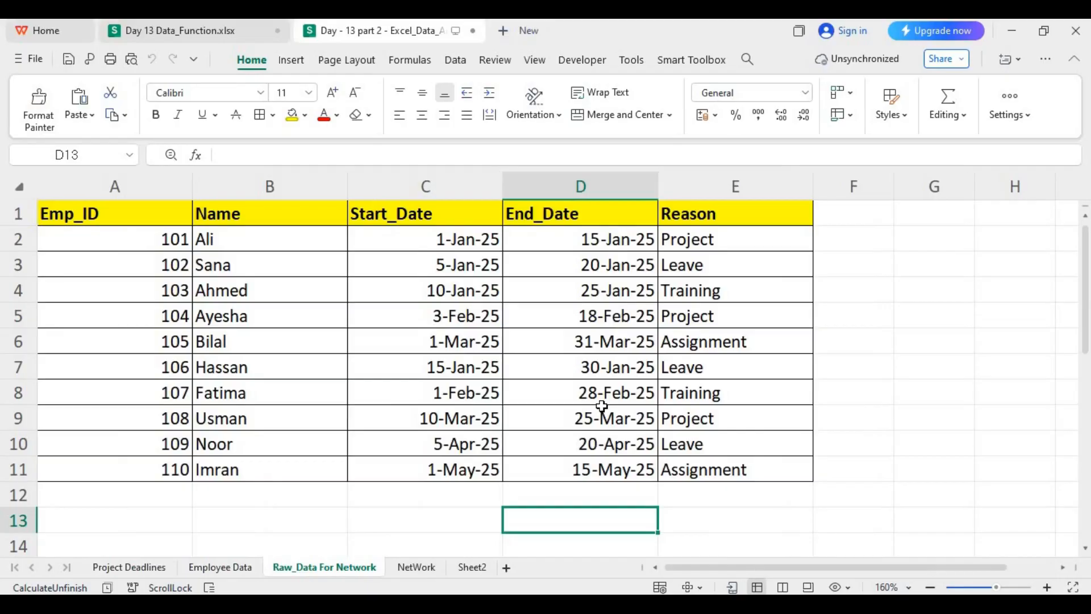